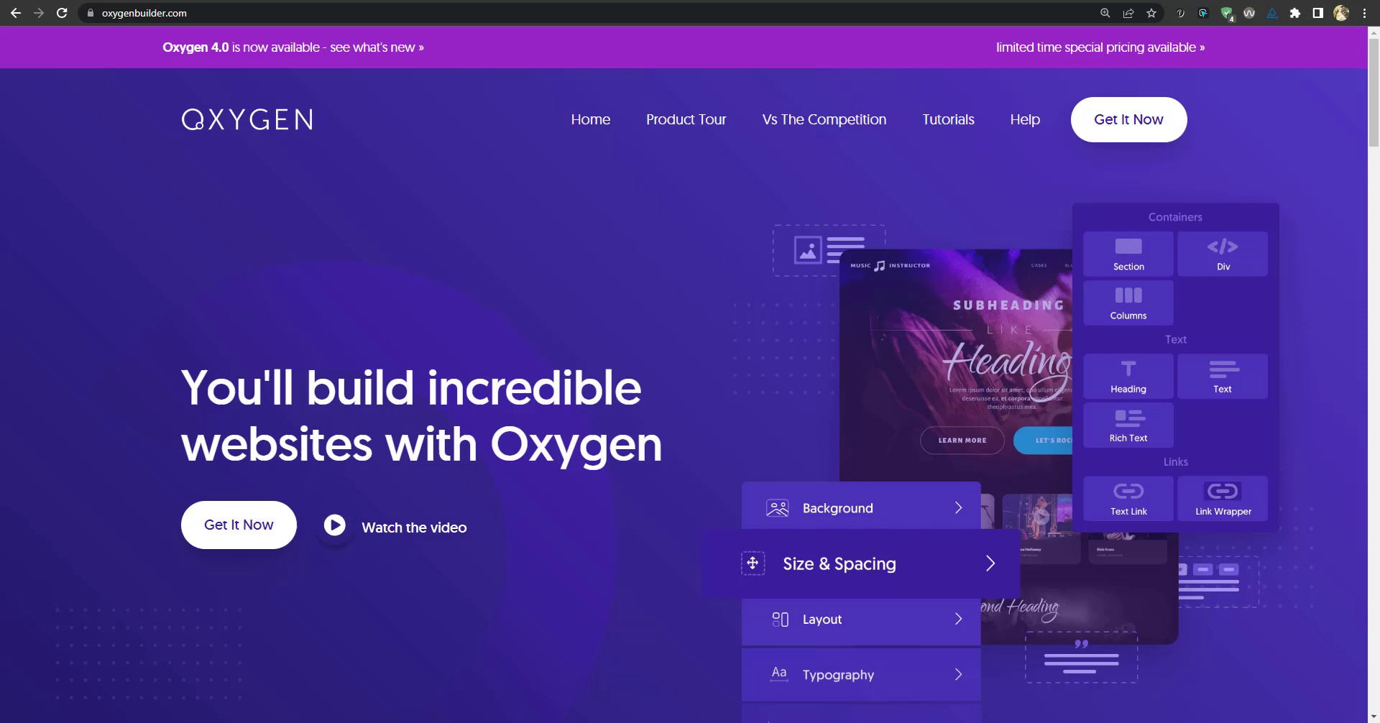
pyautogui.click(900, 2)
pyautogui.scroll(-2, 762, 475)
pyautogui.scroll(2, 884, 524)
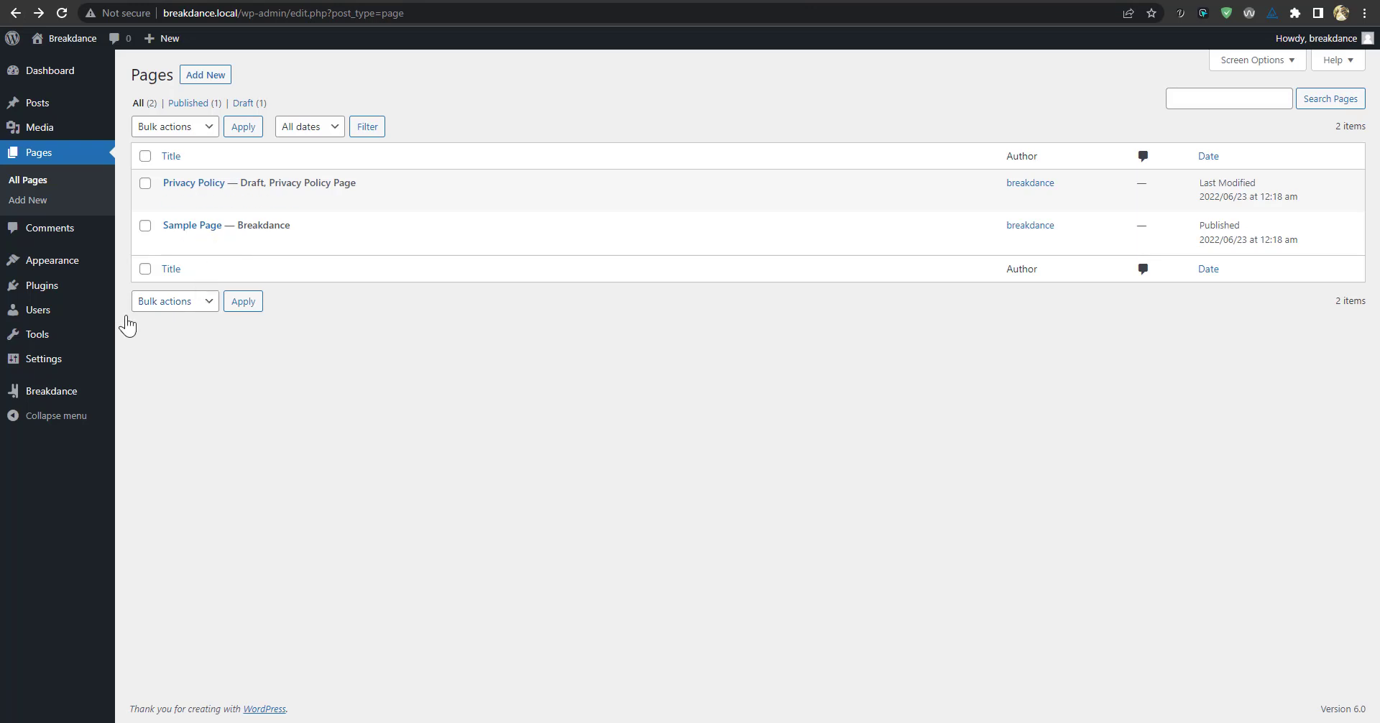
# Open the Breakdance plugin settings and review the Global Styles, Advanced, Post Types, API Keys and Performance sections.
pyautogui.moveTo(44, 400)
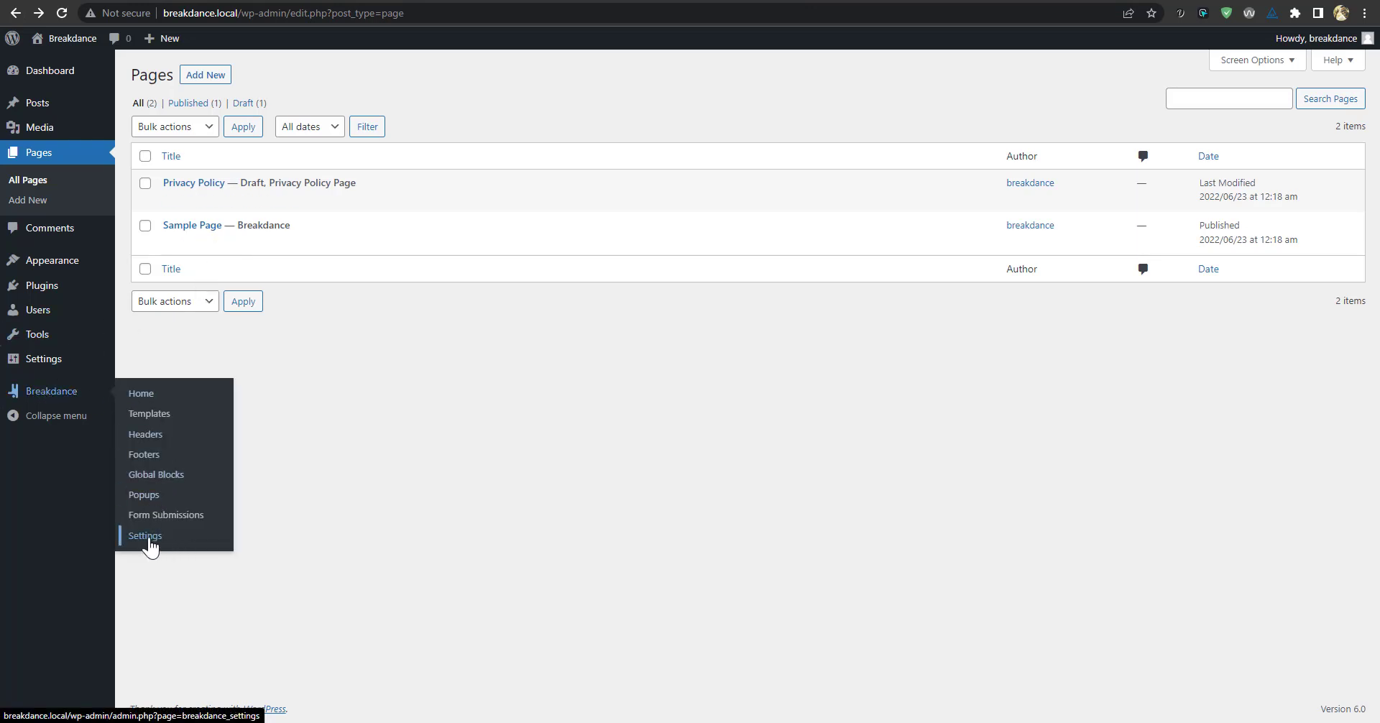
pyautogui.click(147, 536)
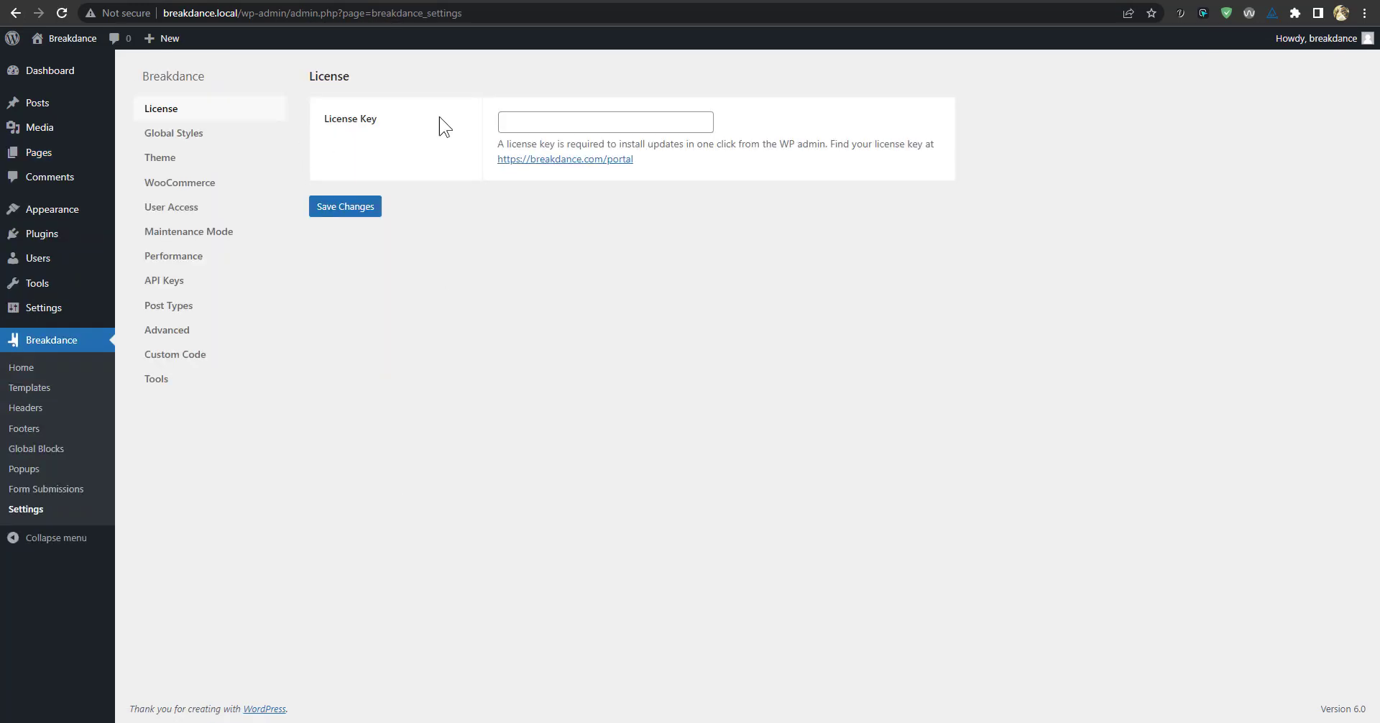
pyautogui.click(190, 133)
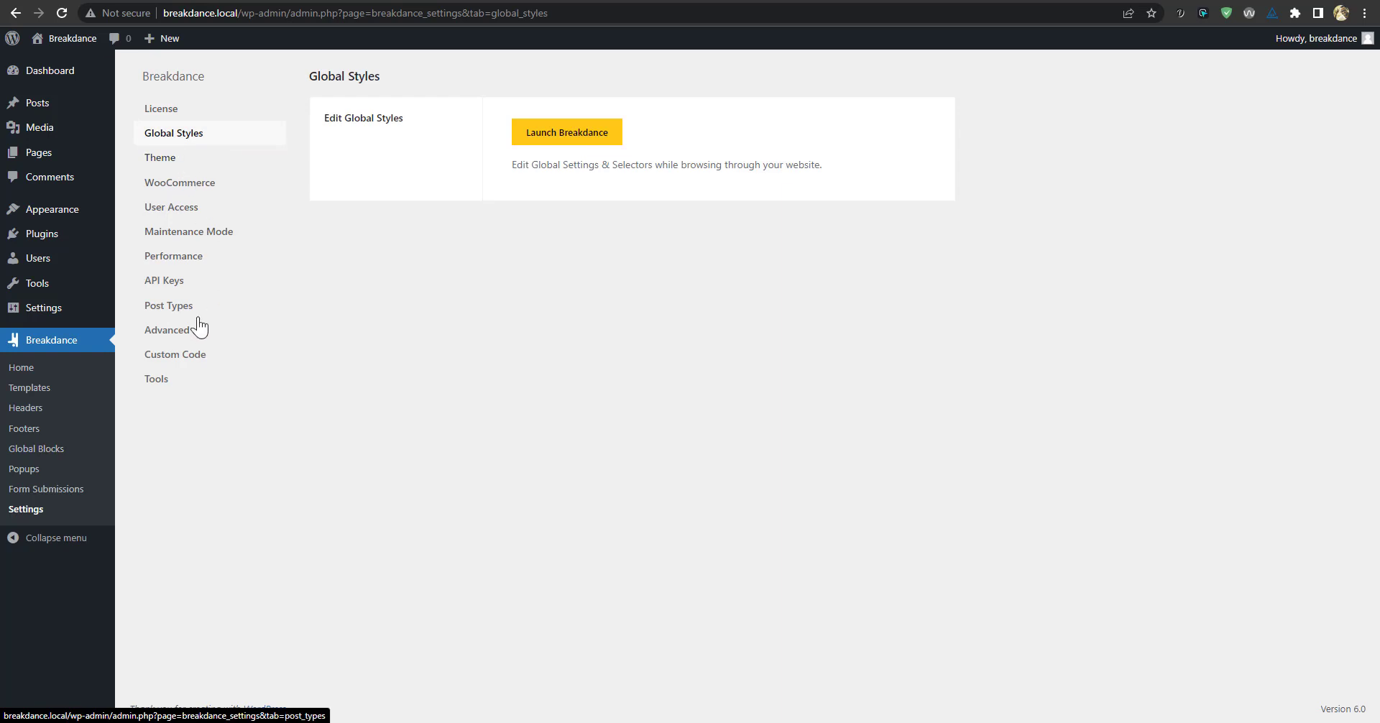
pyautogui.click(181, 343)
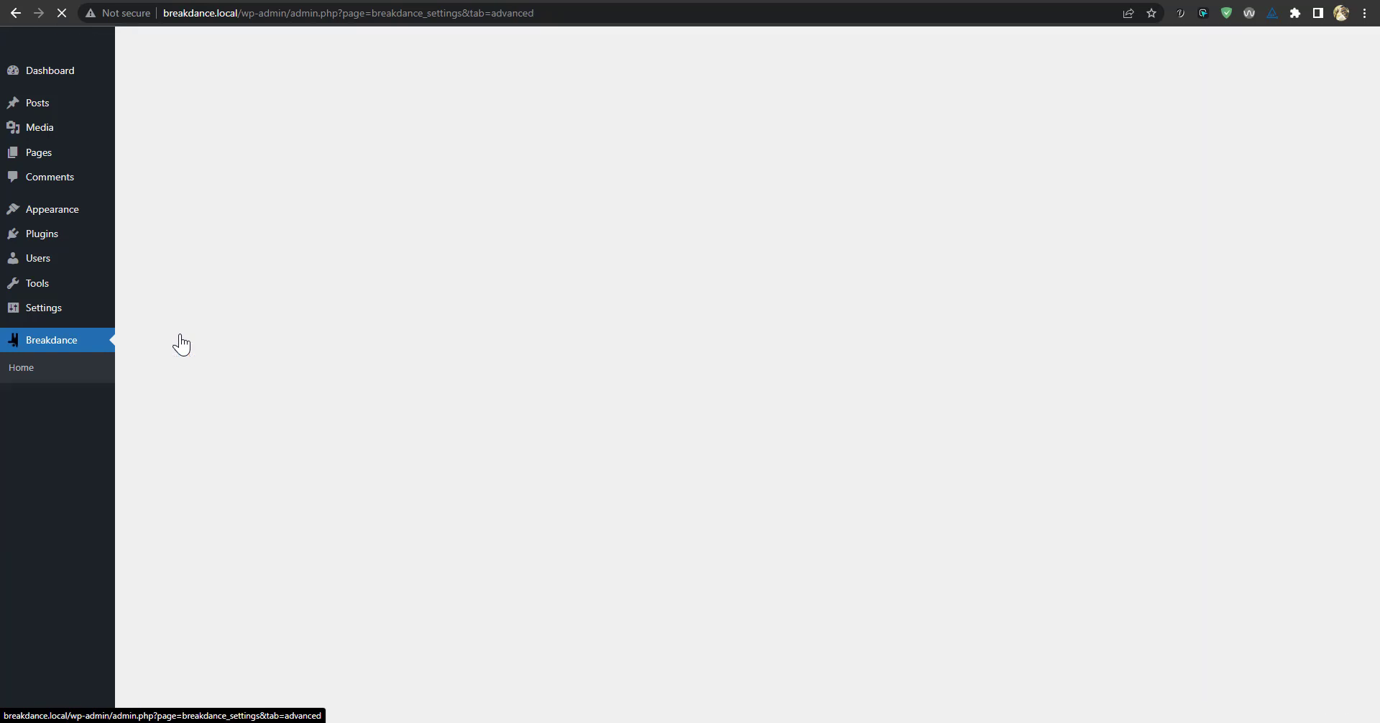
pyautogui.click(186, 310)
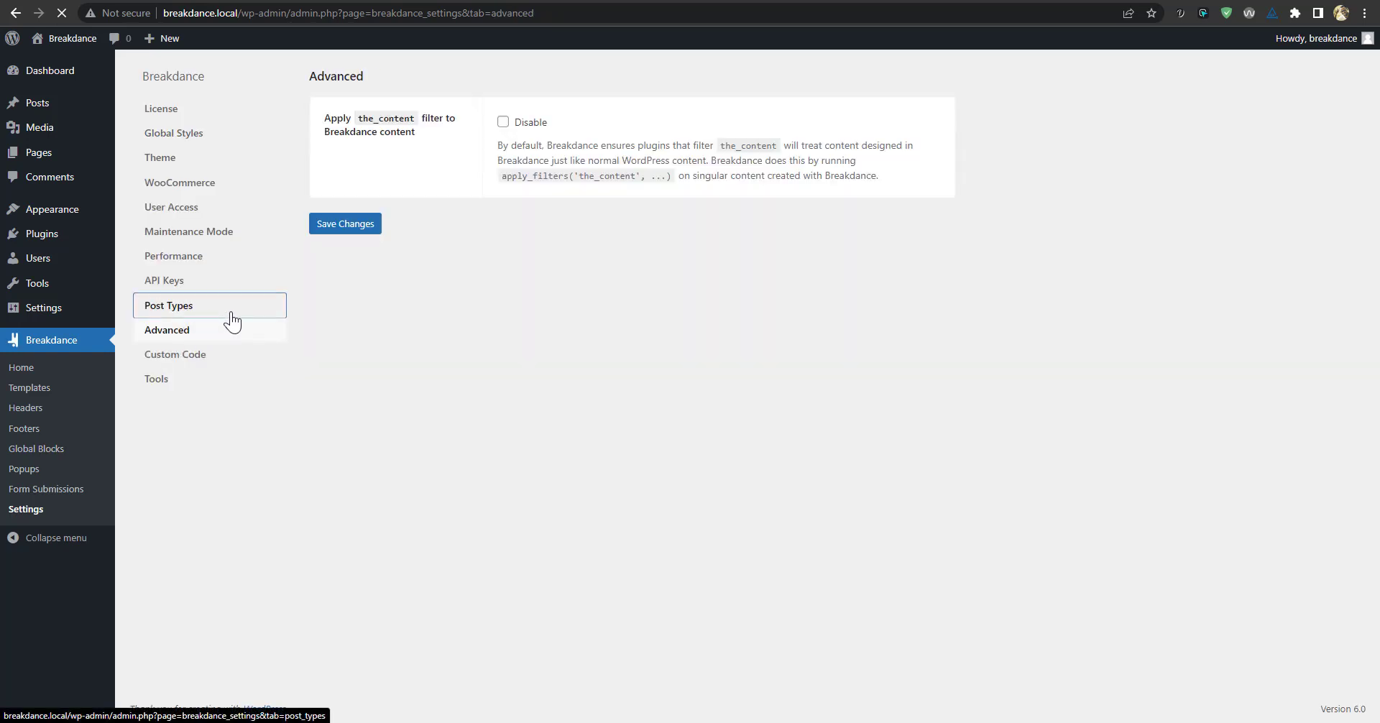
pyautogui.click(171, 285)
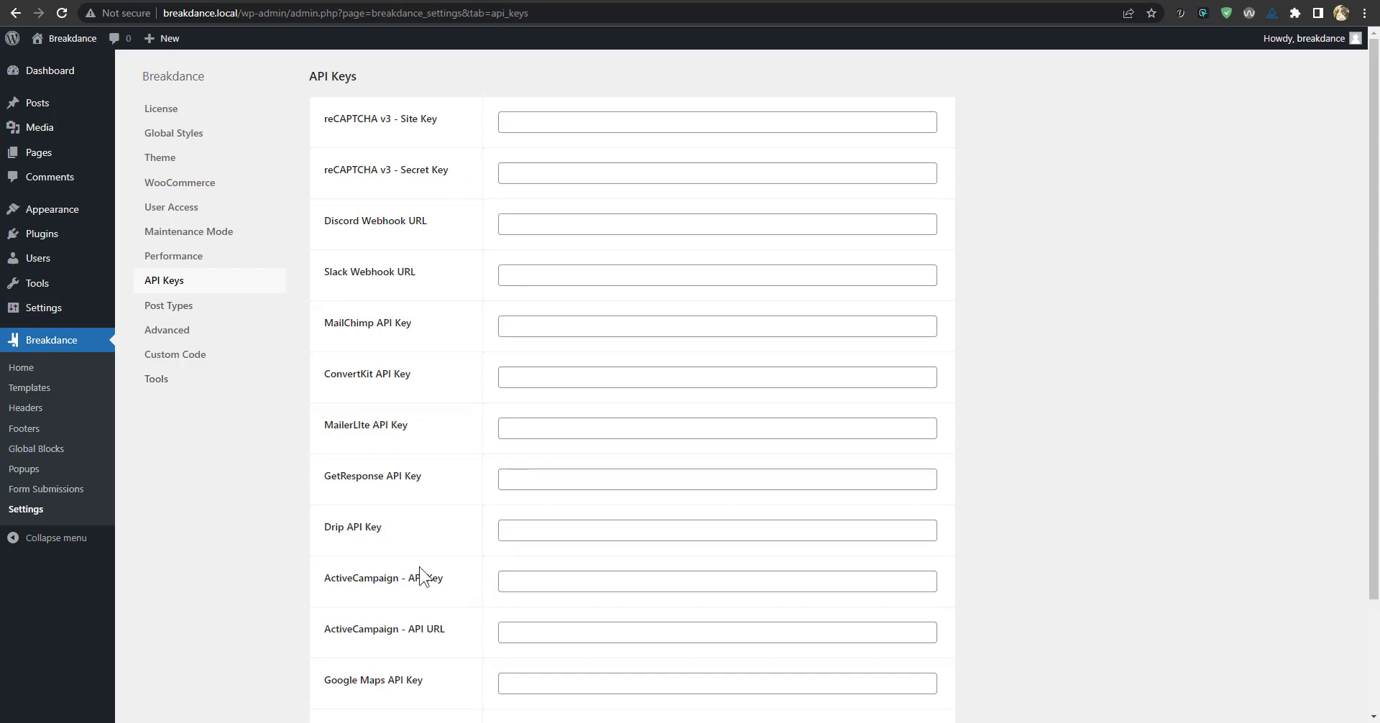
pyautogui.click(176, 257)
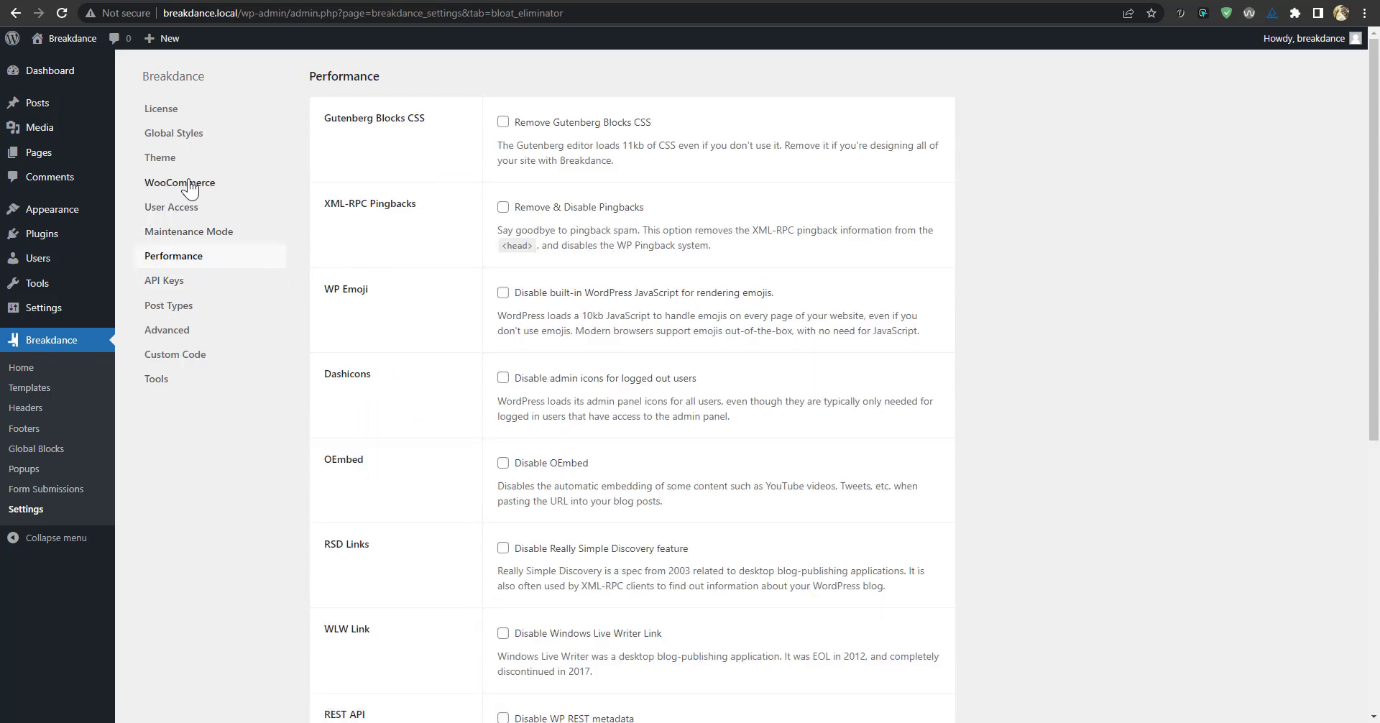
# Review the Maintenance Mode, WooCommerce, Theme, Global Styles, Tools and Custom Code sections of the Breakdance settings.
pyautogui.click(175, 234)
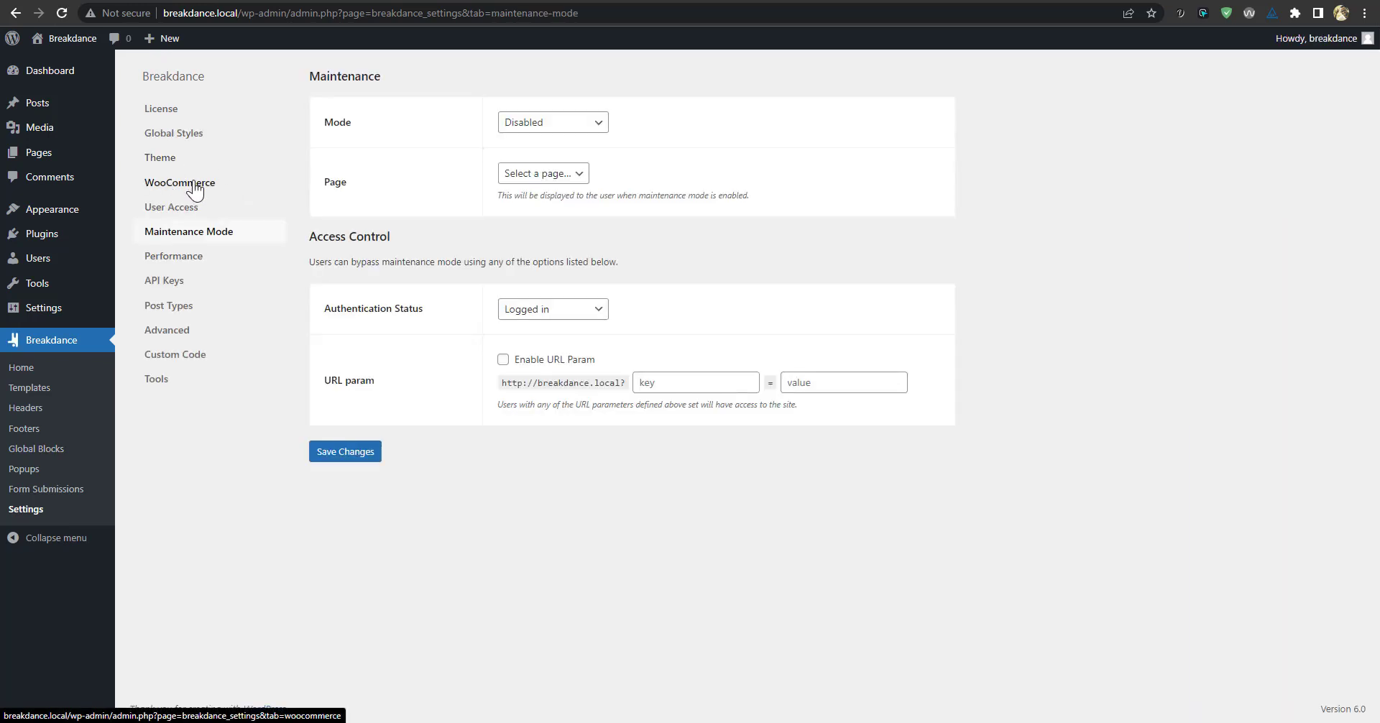
pyautogui.click(195, 190)
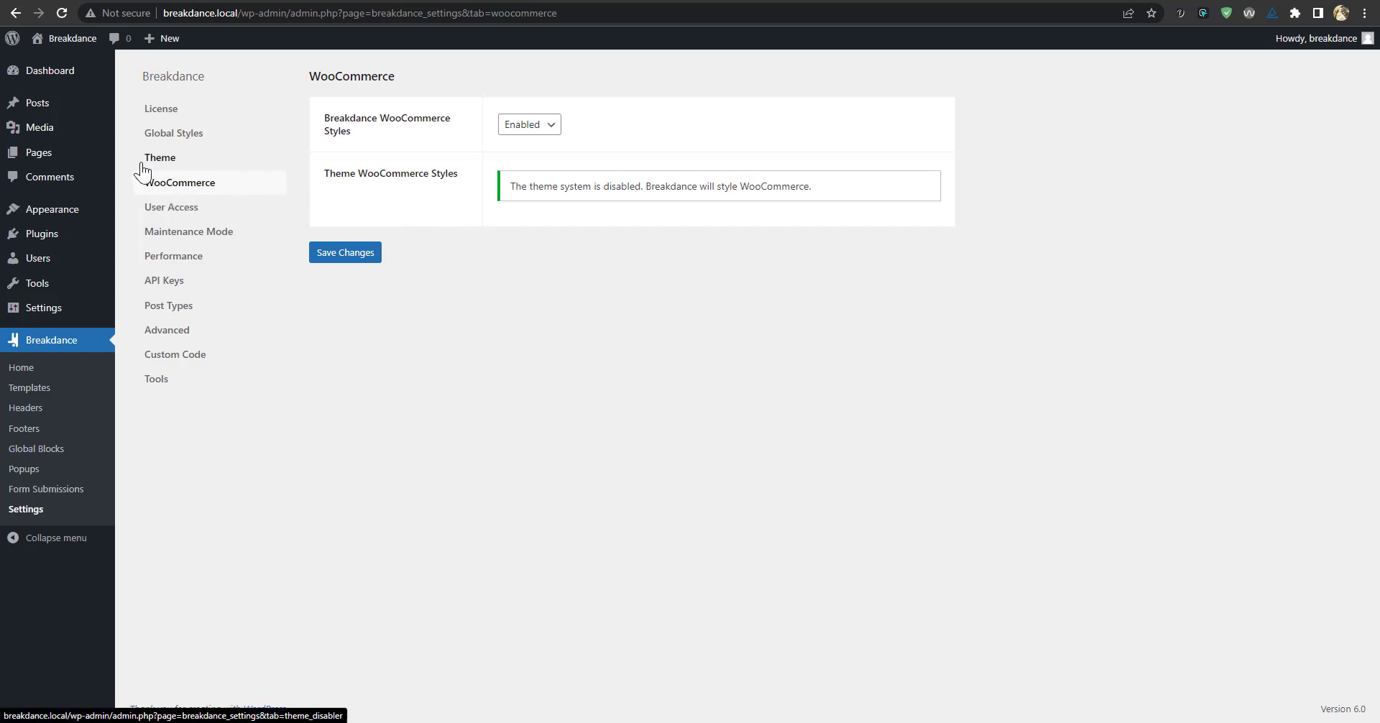
pyautogui.click(166, 162)
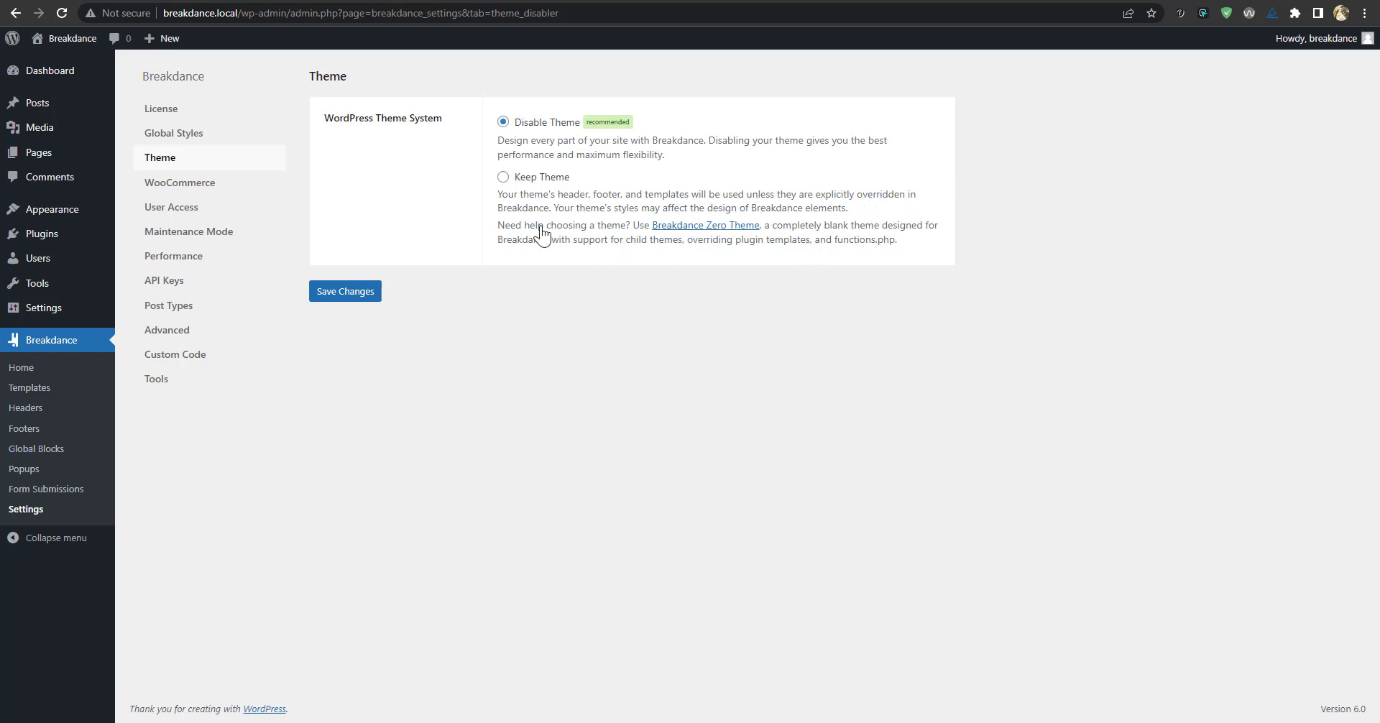
pyautogui.click(185, 137)
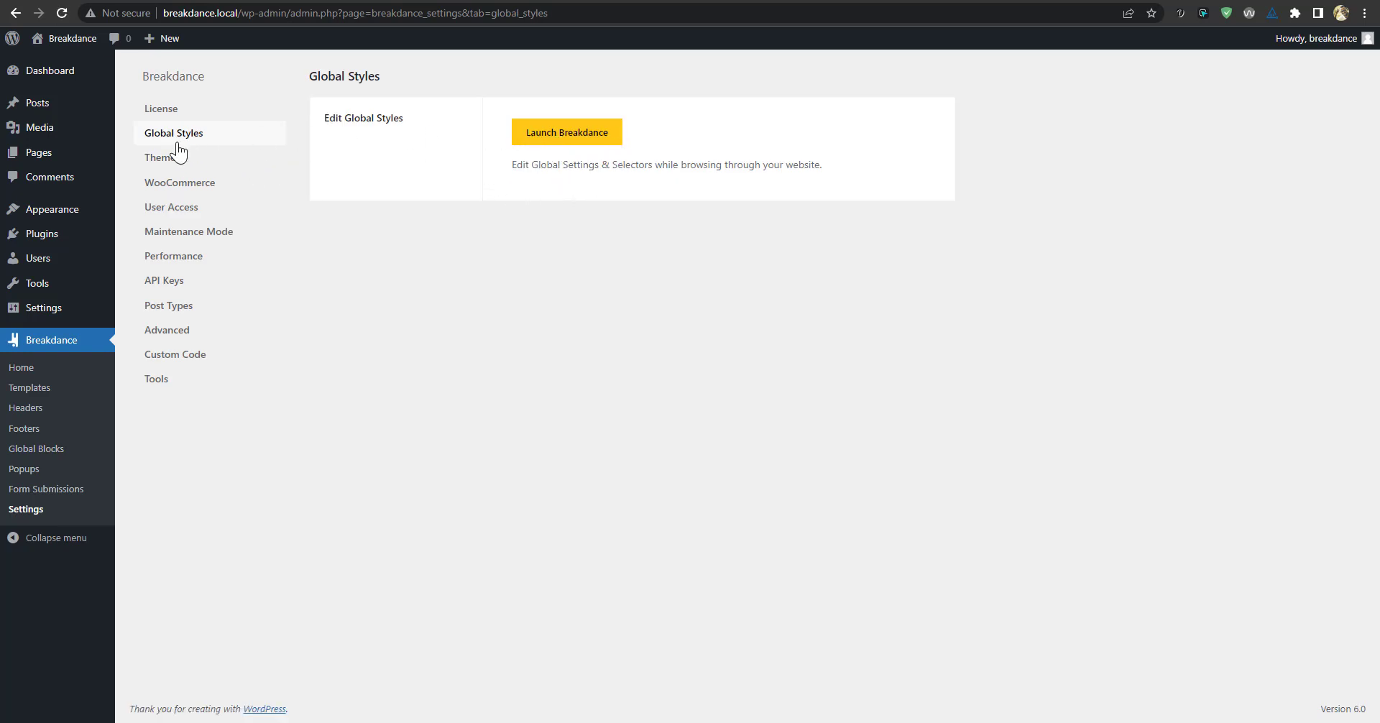
pyautogui.click(171, 379)
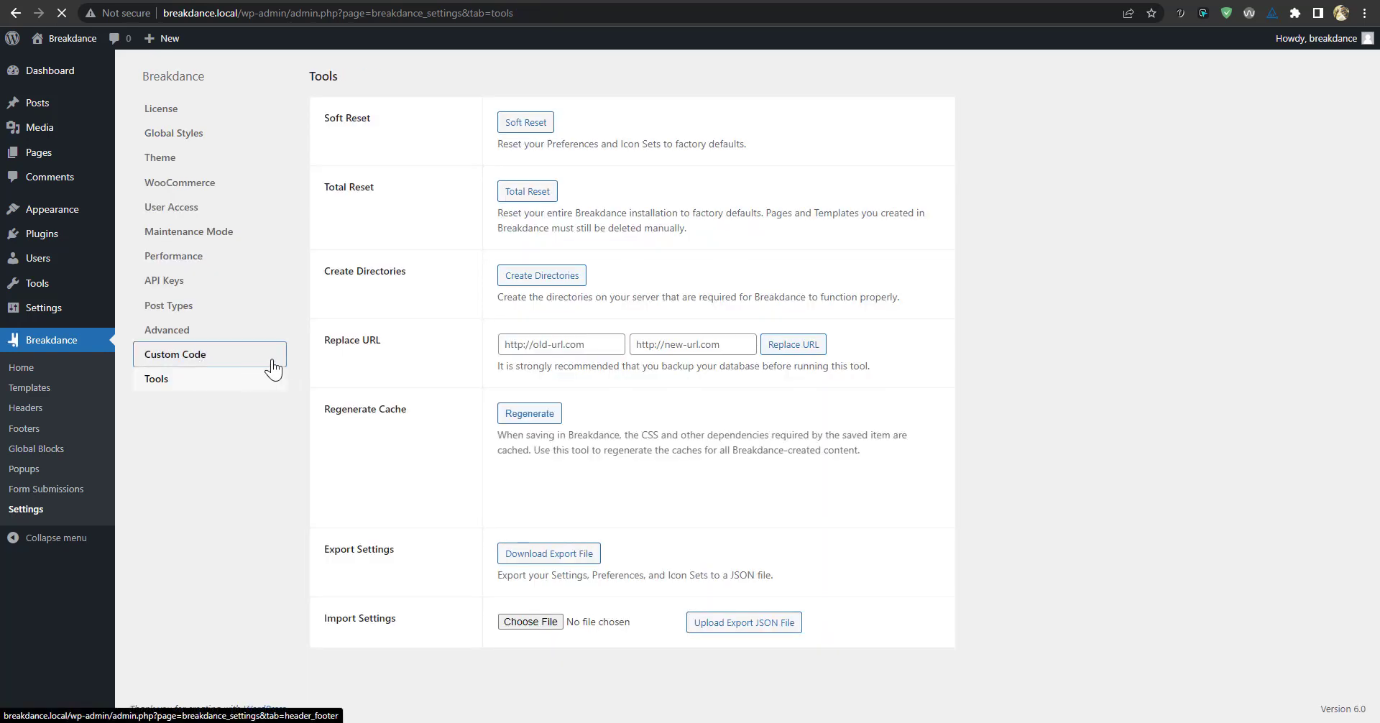
pyautogui.click(272, 364)
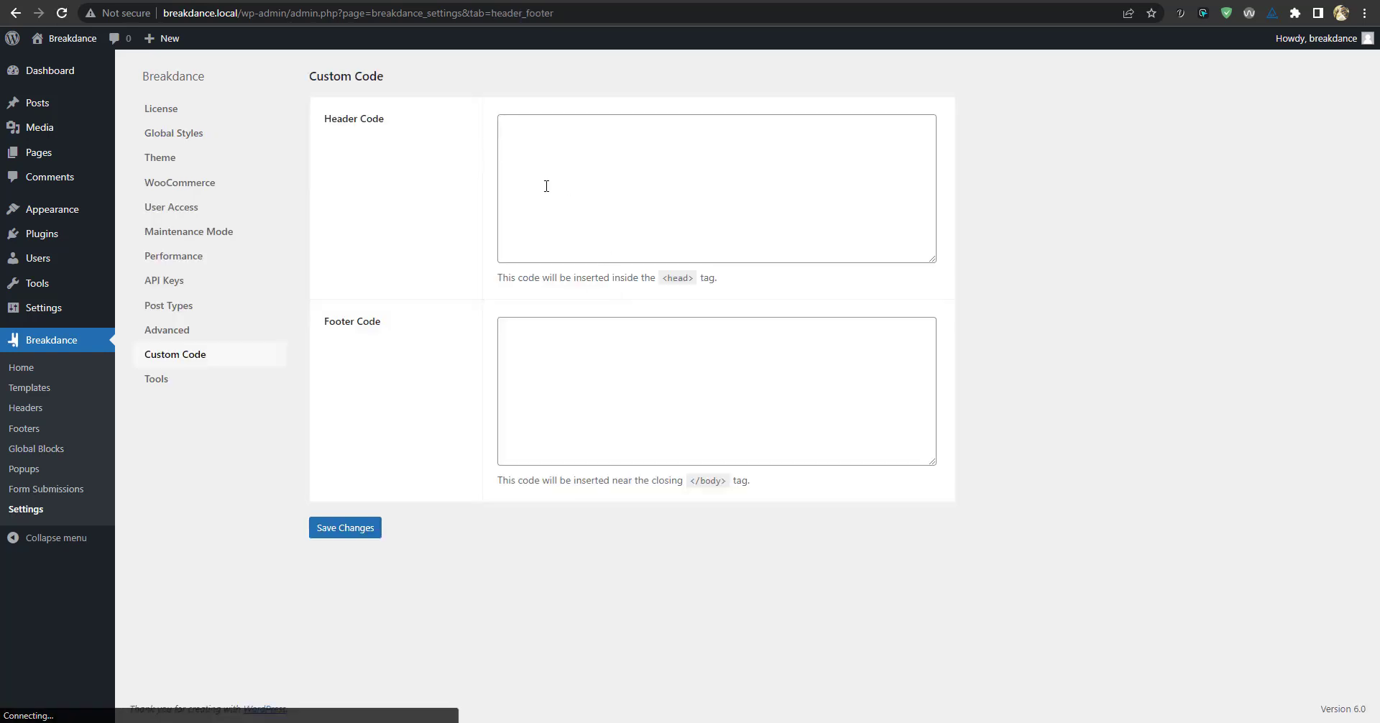
pyautogui.click(607, 154)
pyautogui.click(601, 363)
pyautogui.click(446, 247)
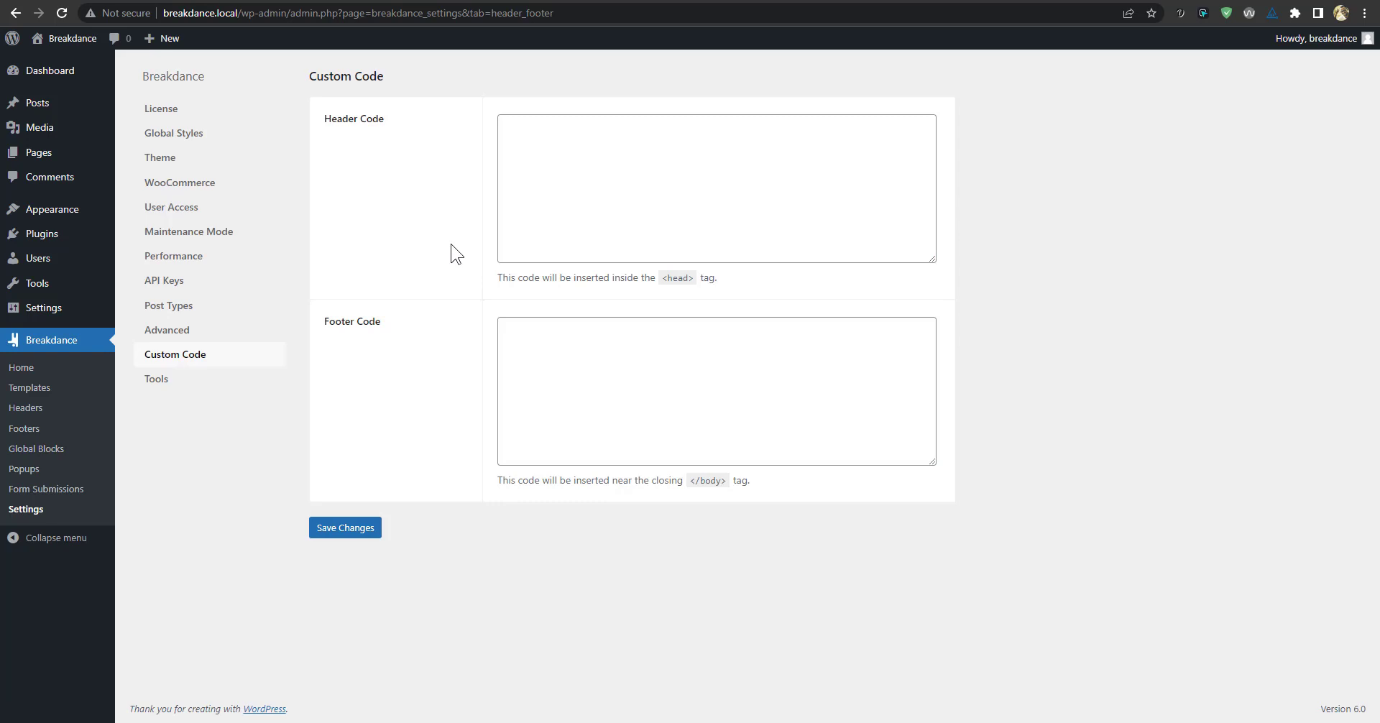
pyautogui.click(673, 359)
pyautogui.click(639, 213)
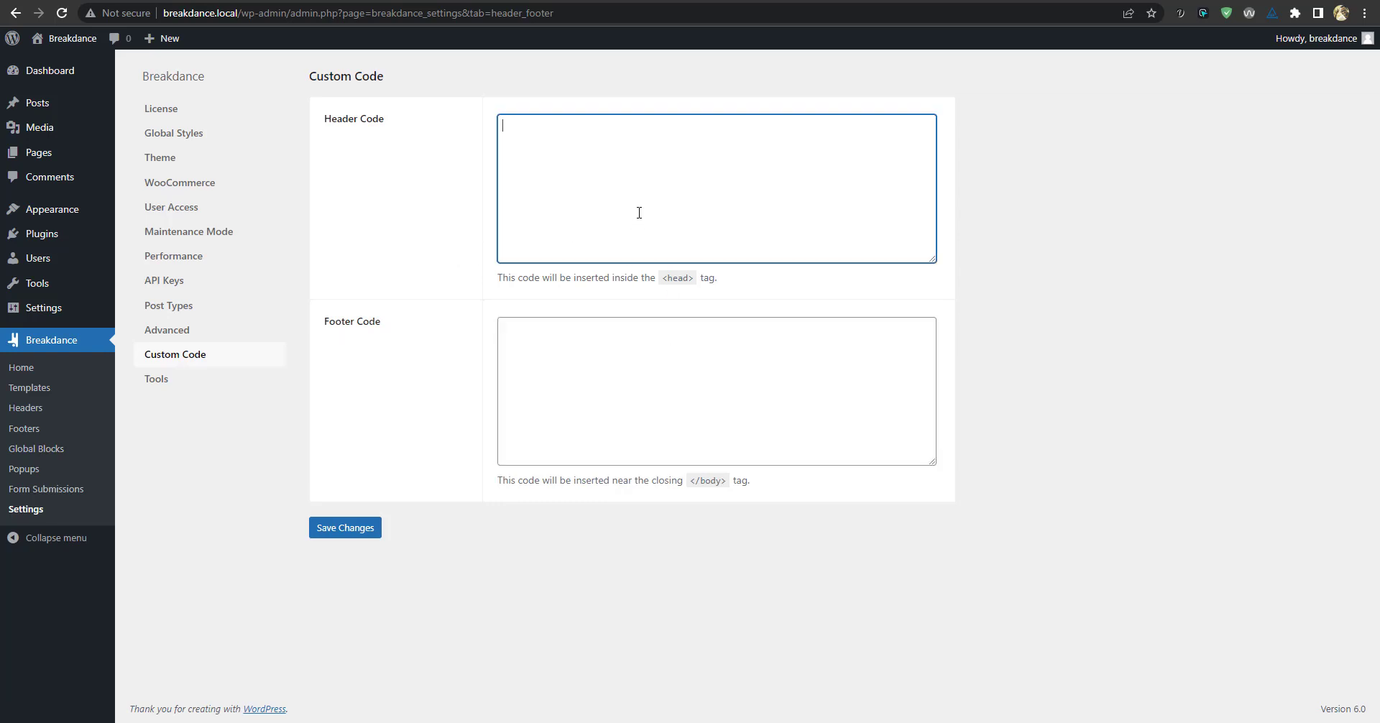
pyautogui.click(583, 352)
pyautogui.click(582, 206)
pyautogui.click(570, 376)
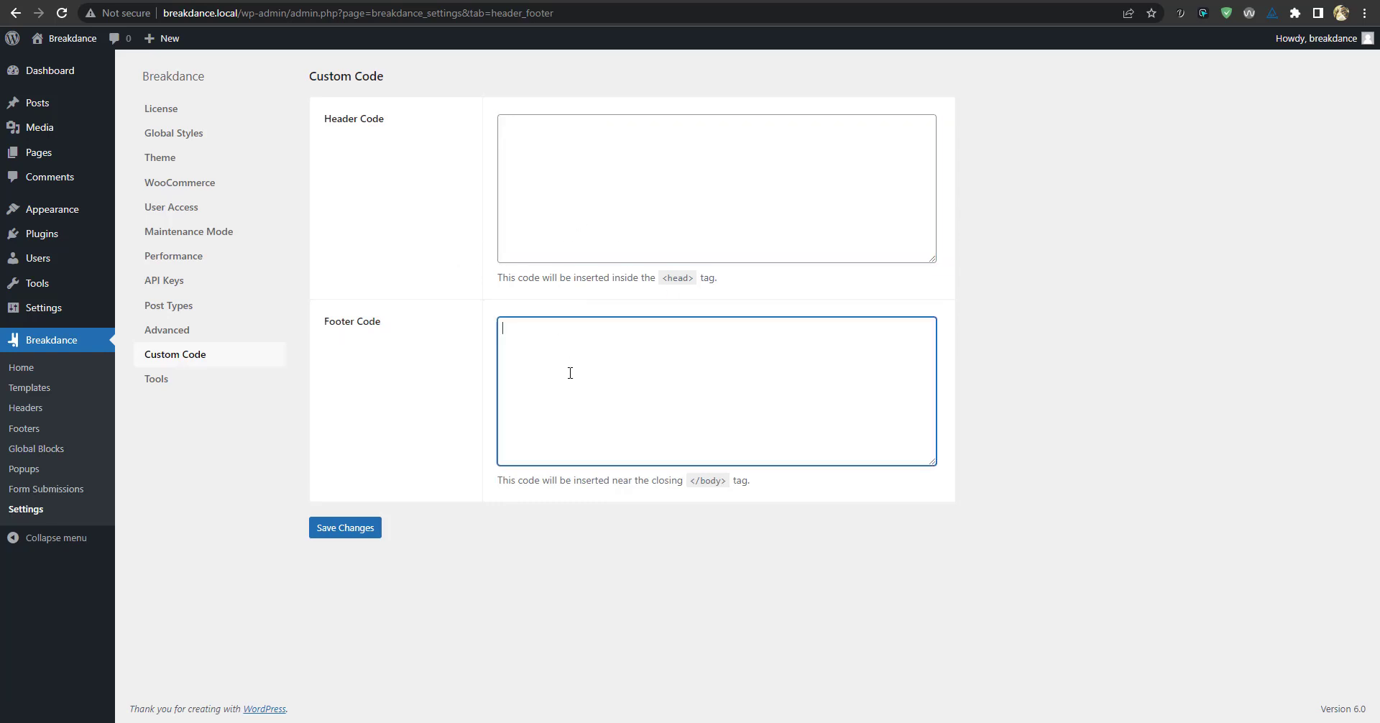
pyautogui.click(615, 184)
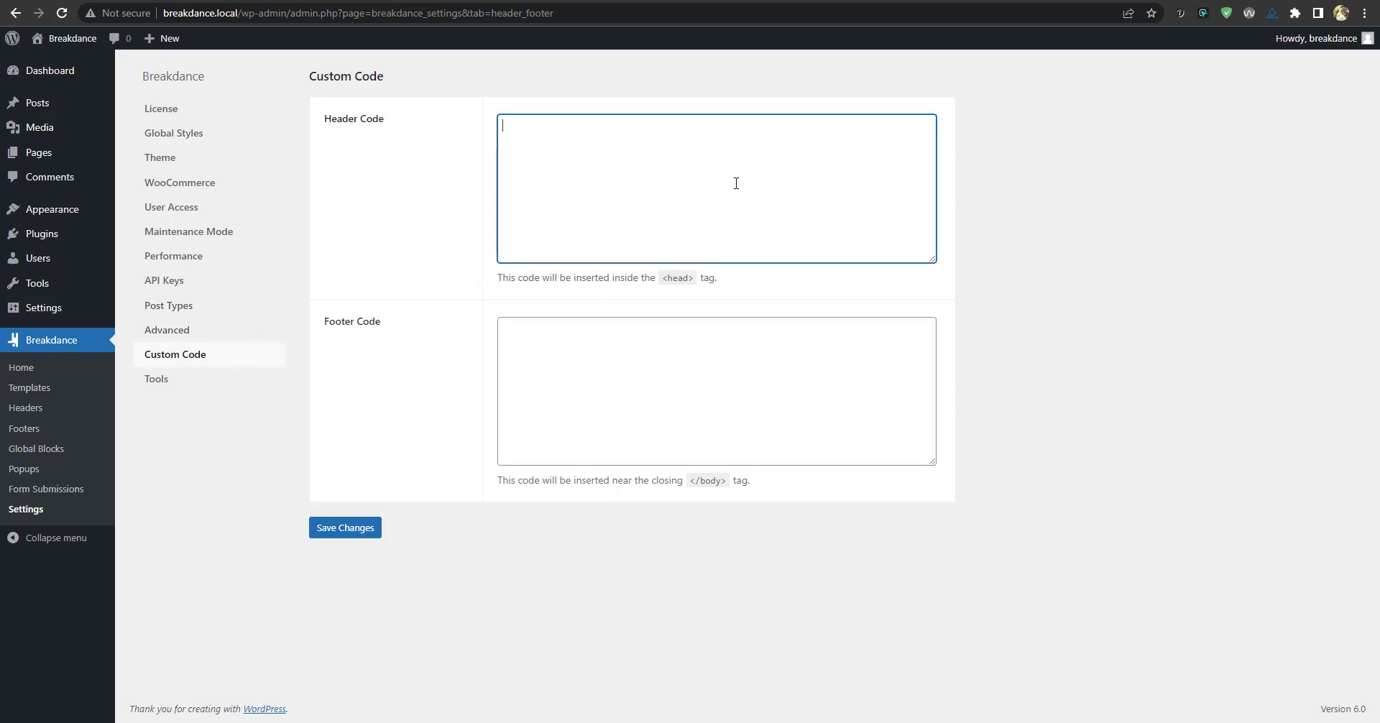
pyautogui.click(693, 375)
pyautogui.click(695, 217)
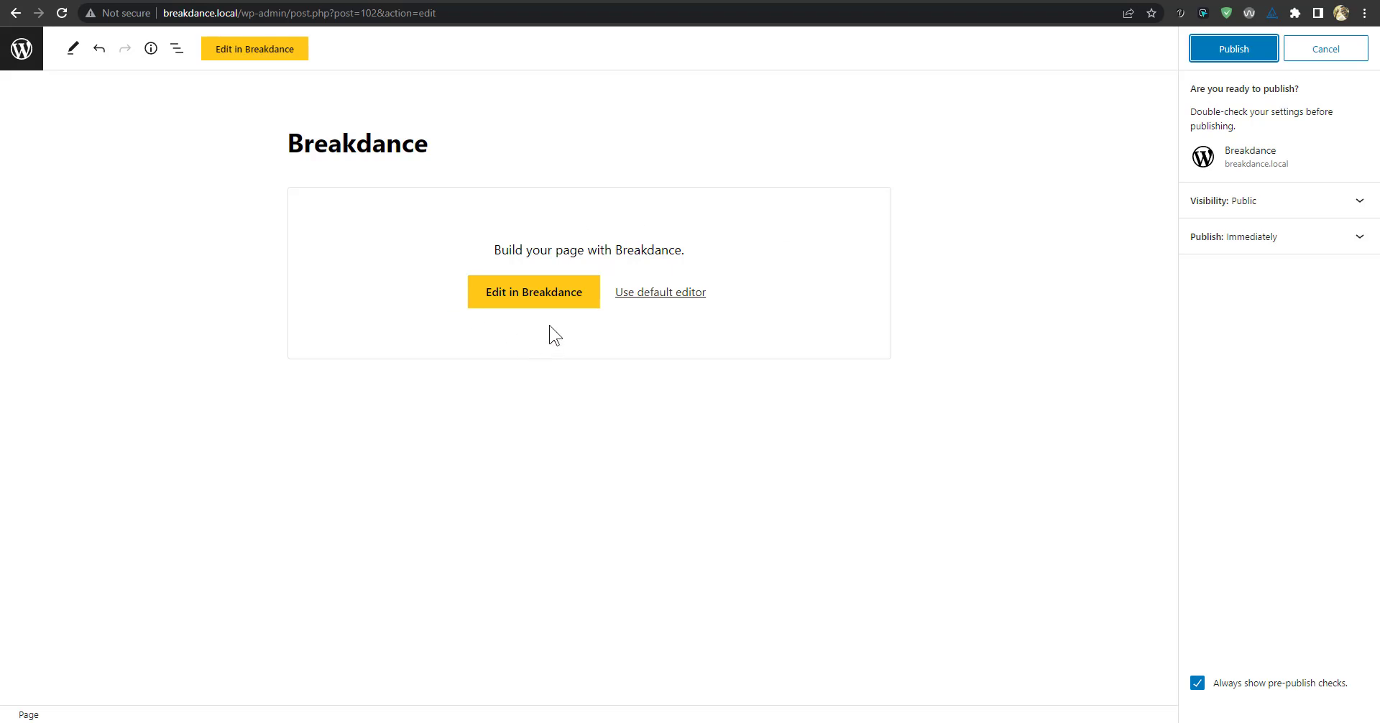
# Open the page titled "Breakdance" for editing in the Breakdance builder.
pyautogui.click(533, 297)
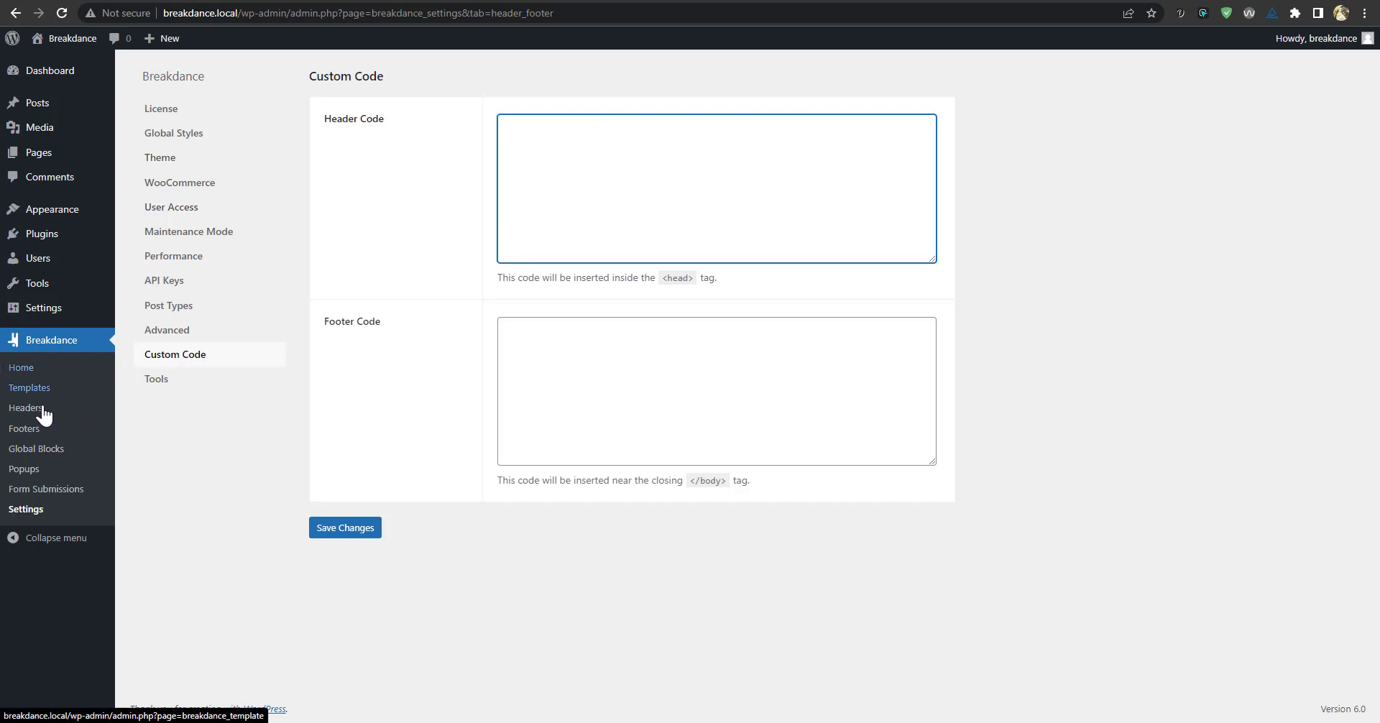
# Start a new Breakdance header titled "Main header" with its location set to Everywhere.
pyautogui.click(199, 355)
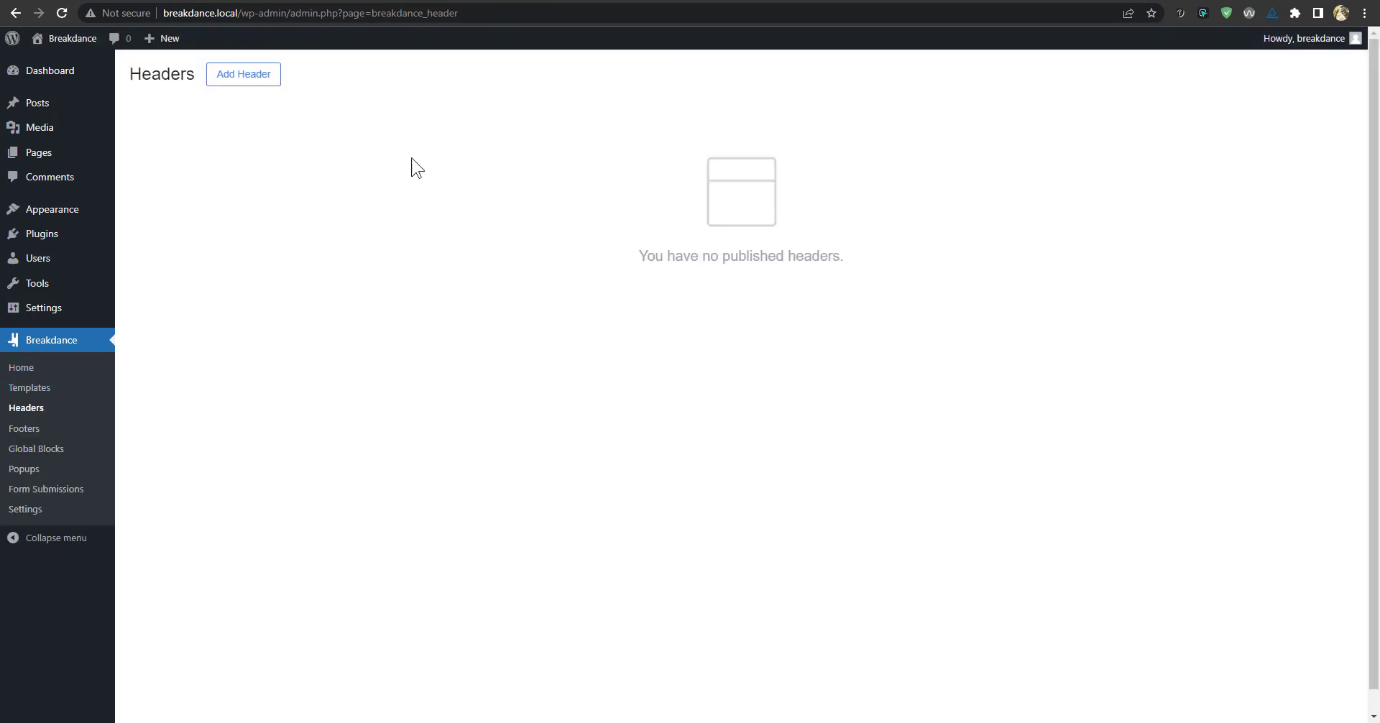
pyautogui.click(257, 77)
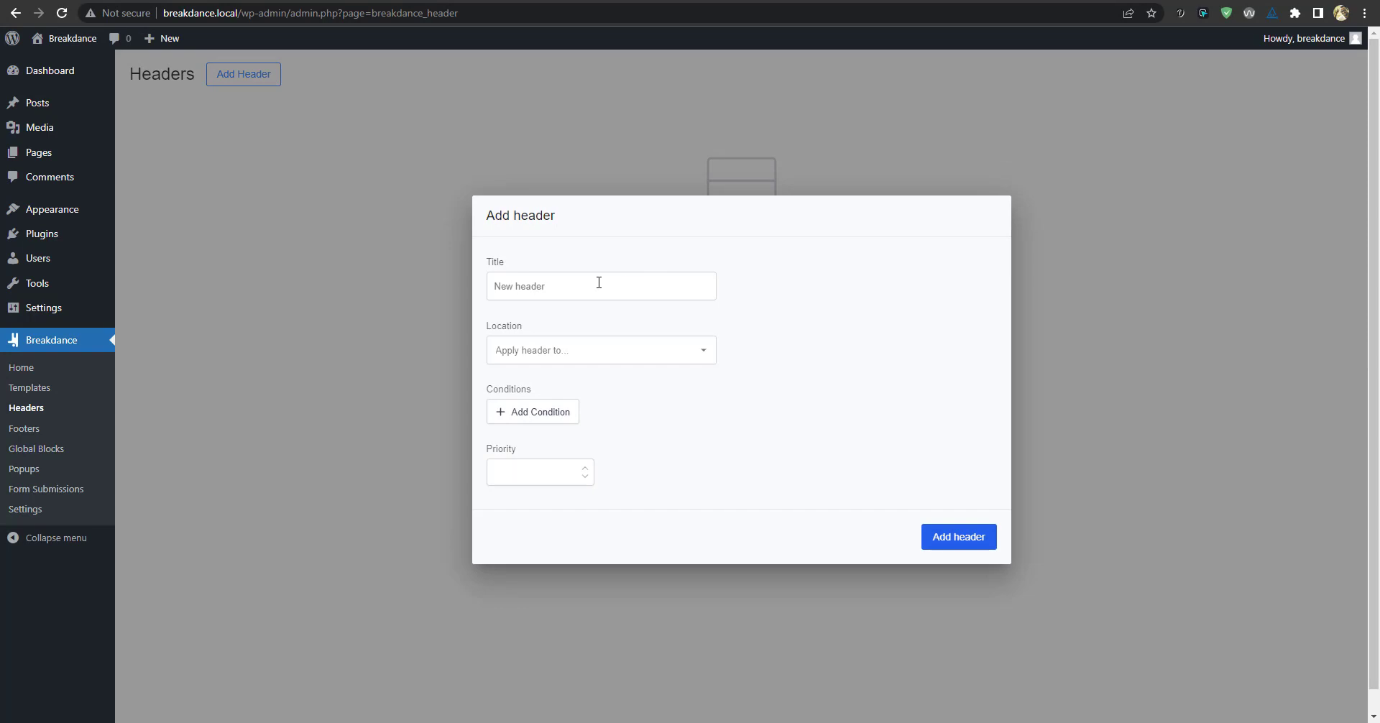
pyautogui.write('Main header')
pyautogui.click(604, 369)
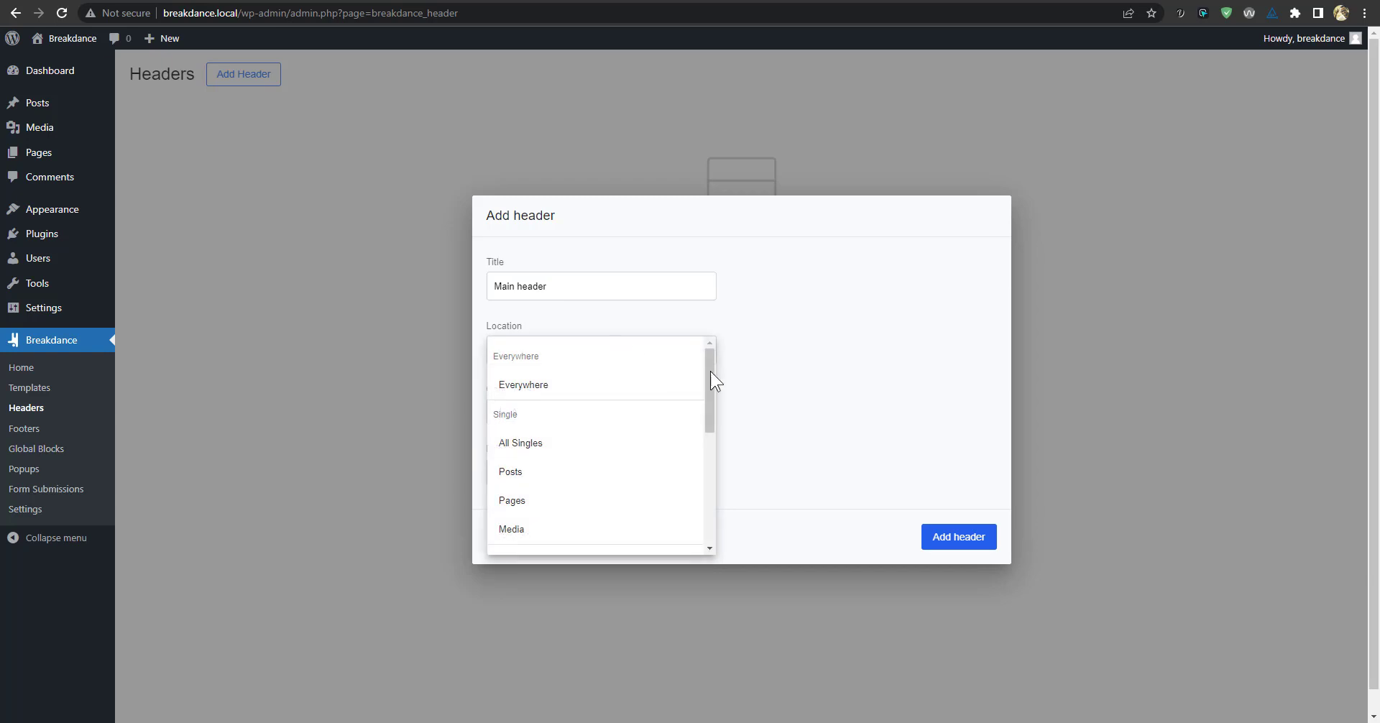
pyautogui.click(643, 388)
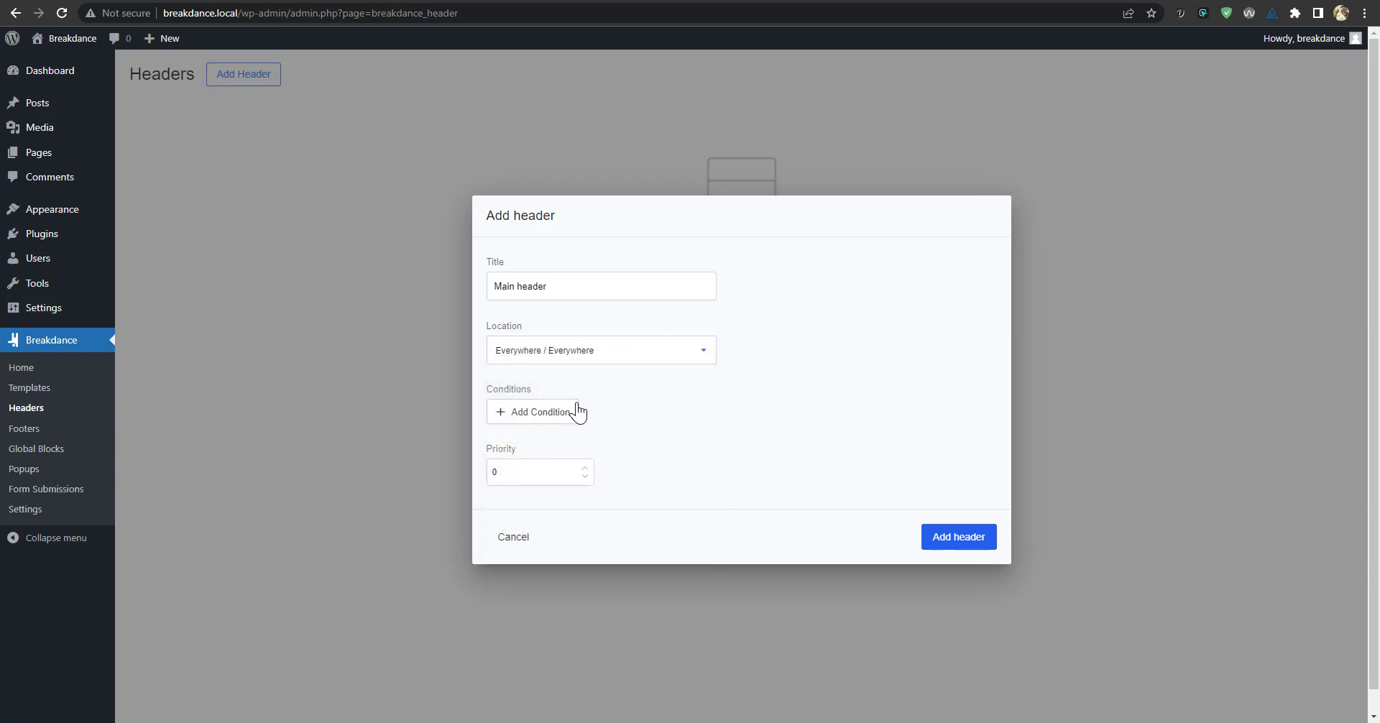
# Set the new header's location to Single / Pages and look through the other available locations.
pyautogui.click(635, 364)
pyautogui.scroll(-1, 602, 449)
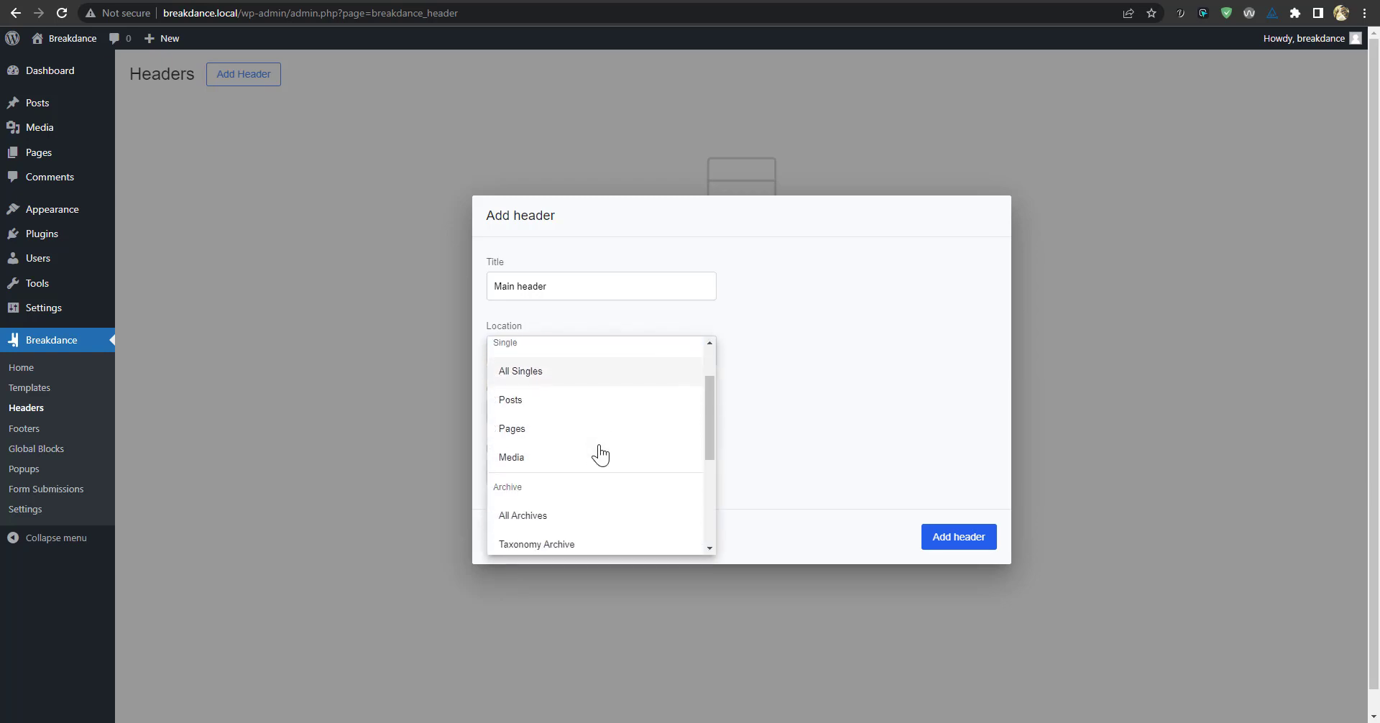
pyautogui.click(515, 433)
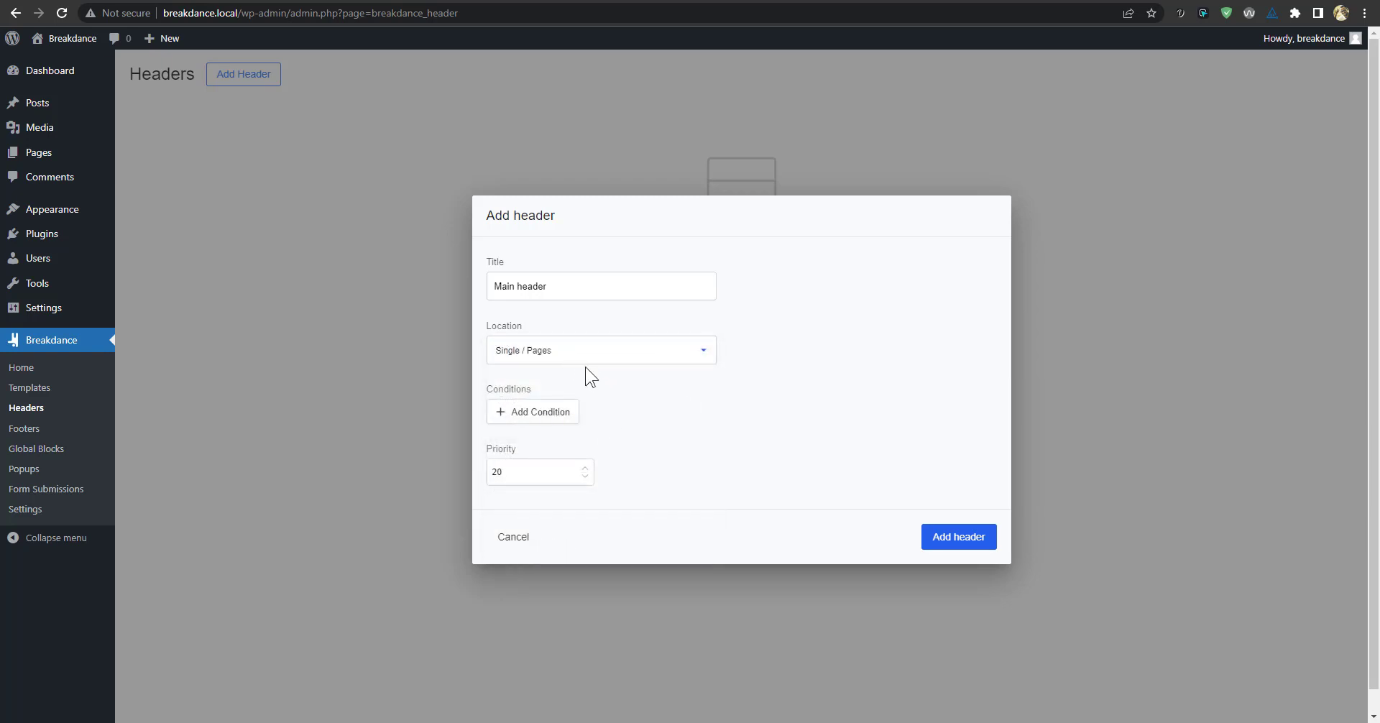
pyautogui.click(588, 355)
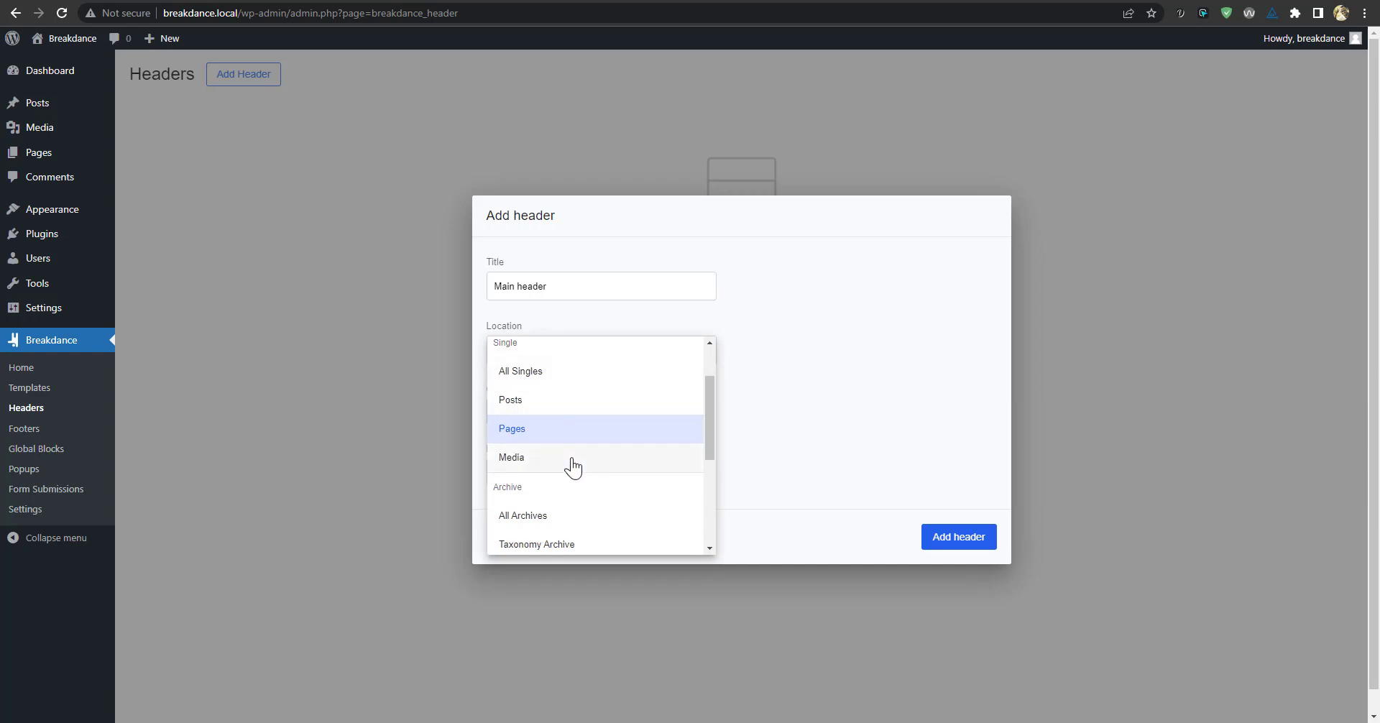
pyautogui.scroll(-3, 578, 467)
pyautogui.scroll(-1, 625, 478)
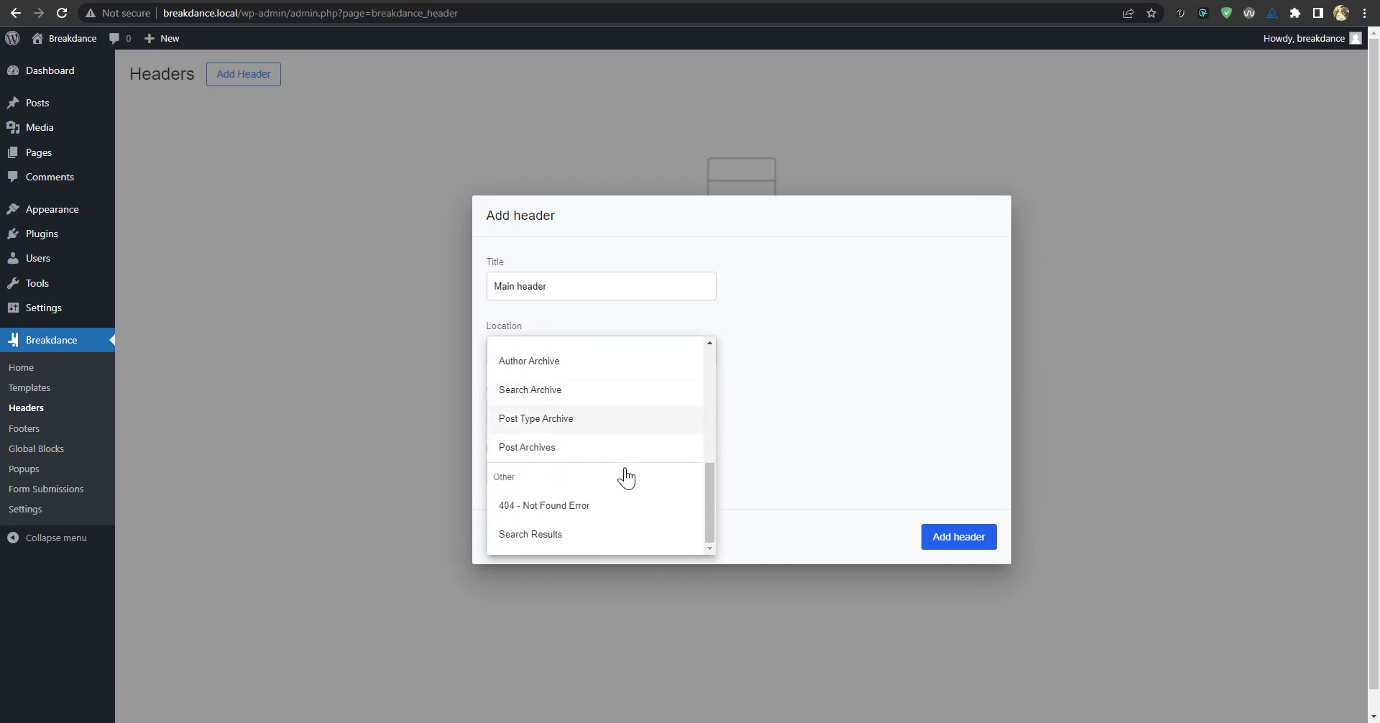
pyautogui.scroll(2, 626, 502)
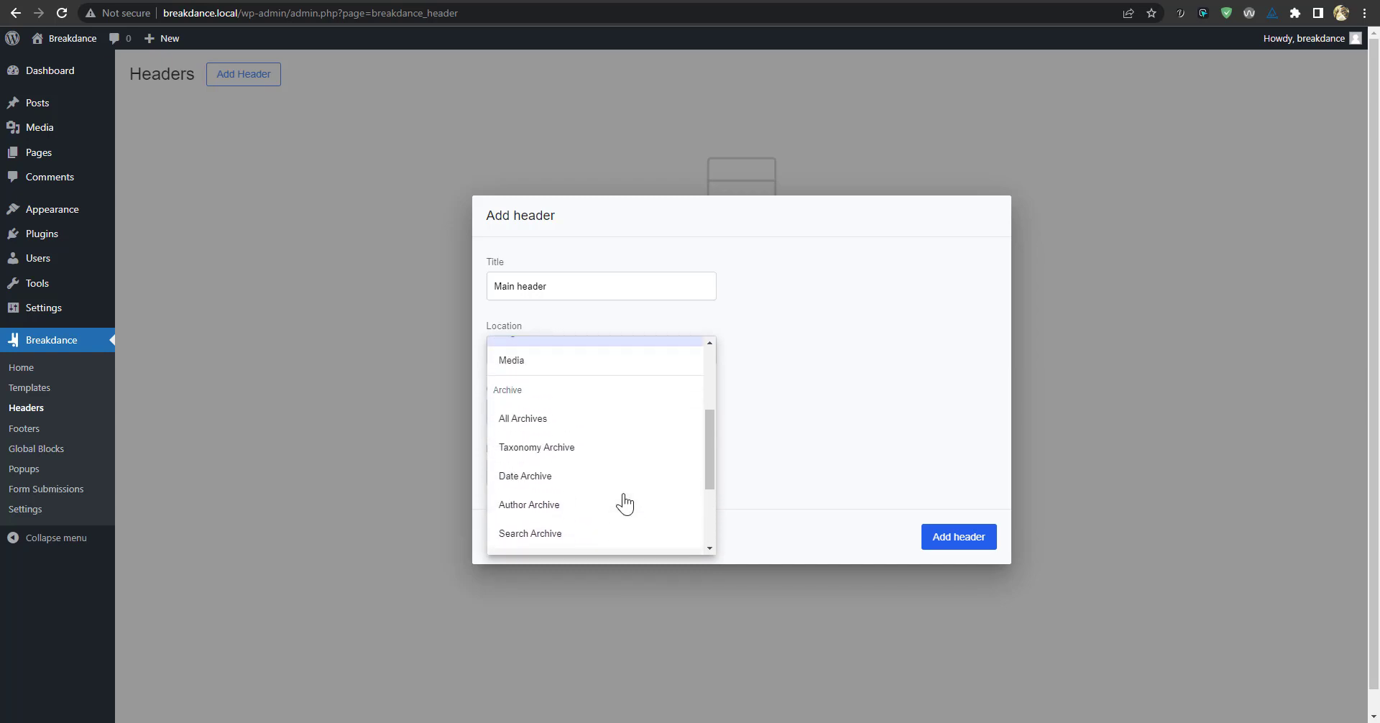
pyautogui.scroll(2, 625, 503)
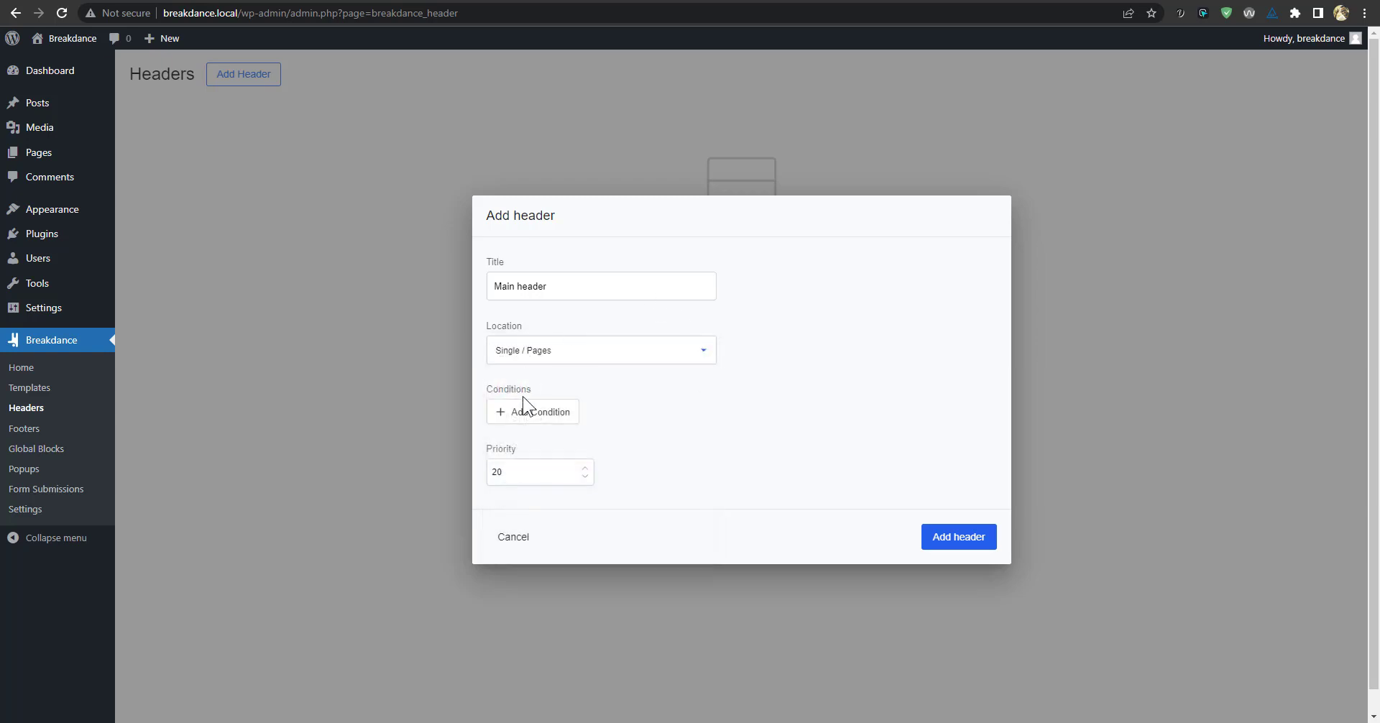
# Add the condition "Page is Breakdance" to the header, create the header, and check its condition in the headers list.
pyautogui.click(571, 415)
pyautogui.click(570, 399)
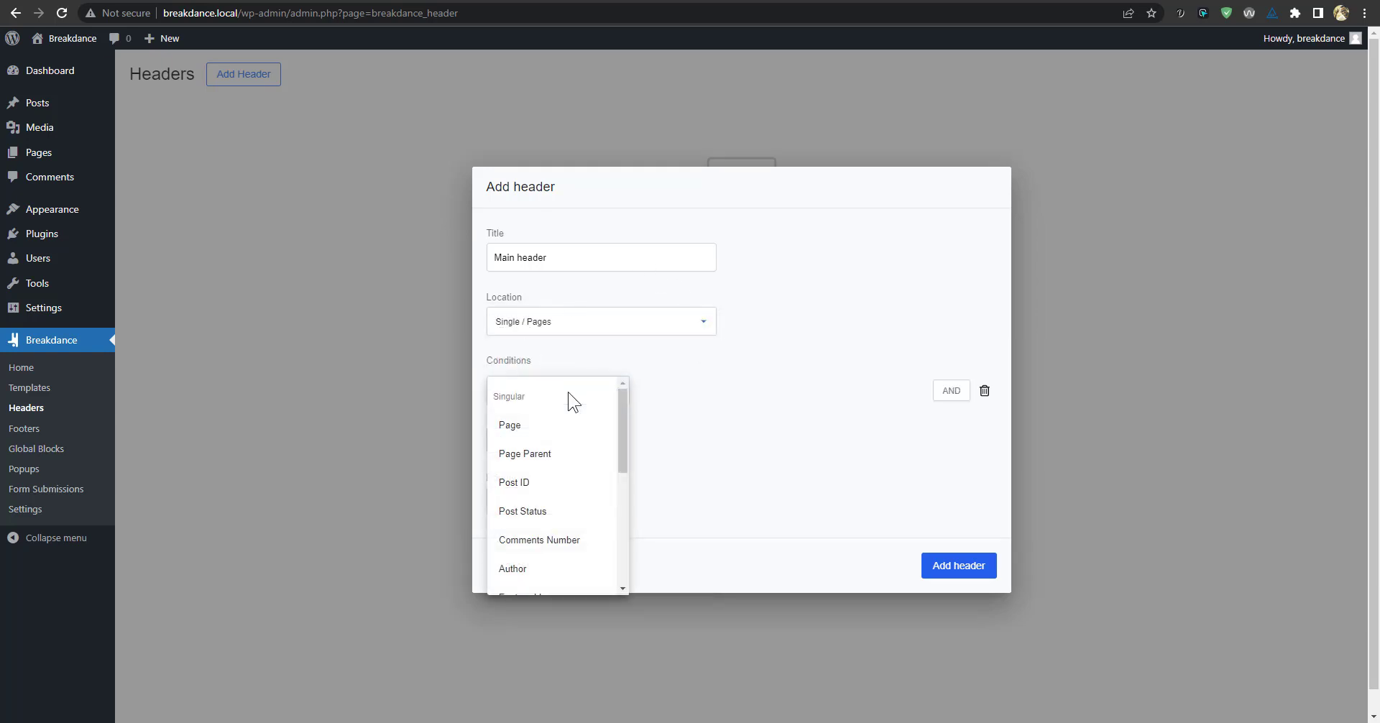
pyautogui.click(554, 426)
pyautogui.click(686, 406)
pyautogui.click(825, 397)
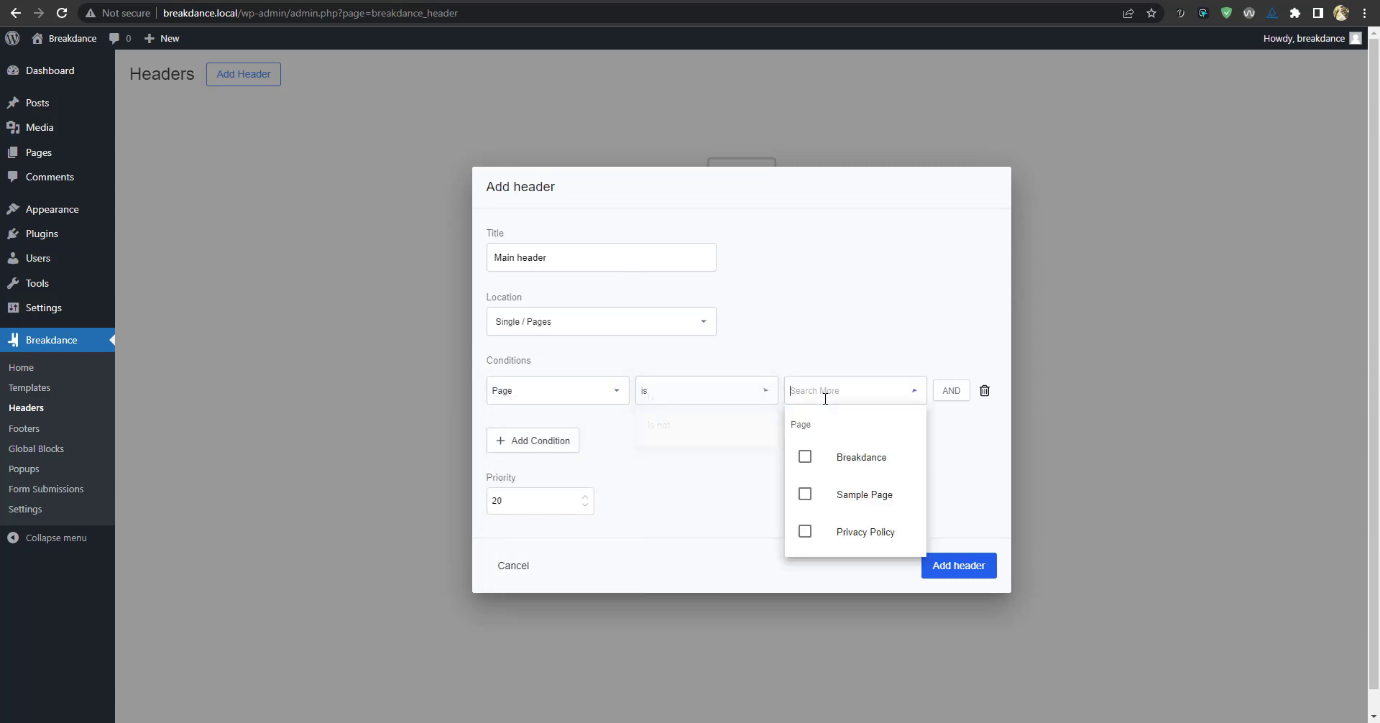
pyautogui.click(803, 457)
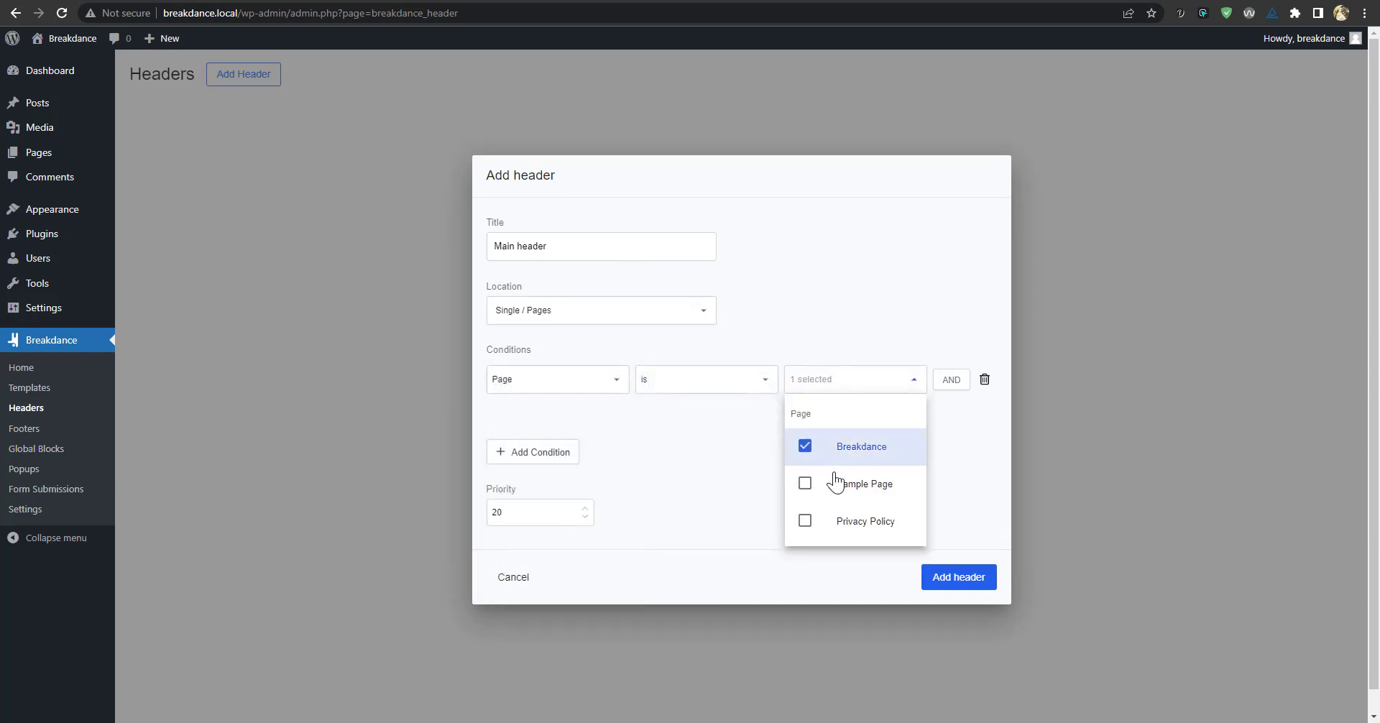
pyautogui.click(726, 447)
pyautogui.click(963, 586)
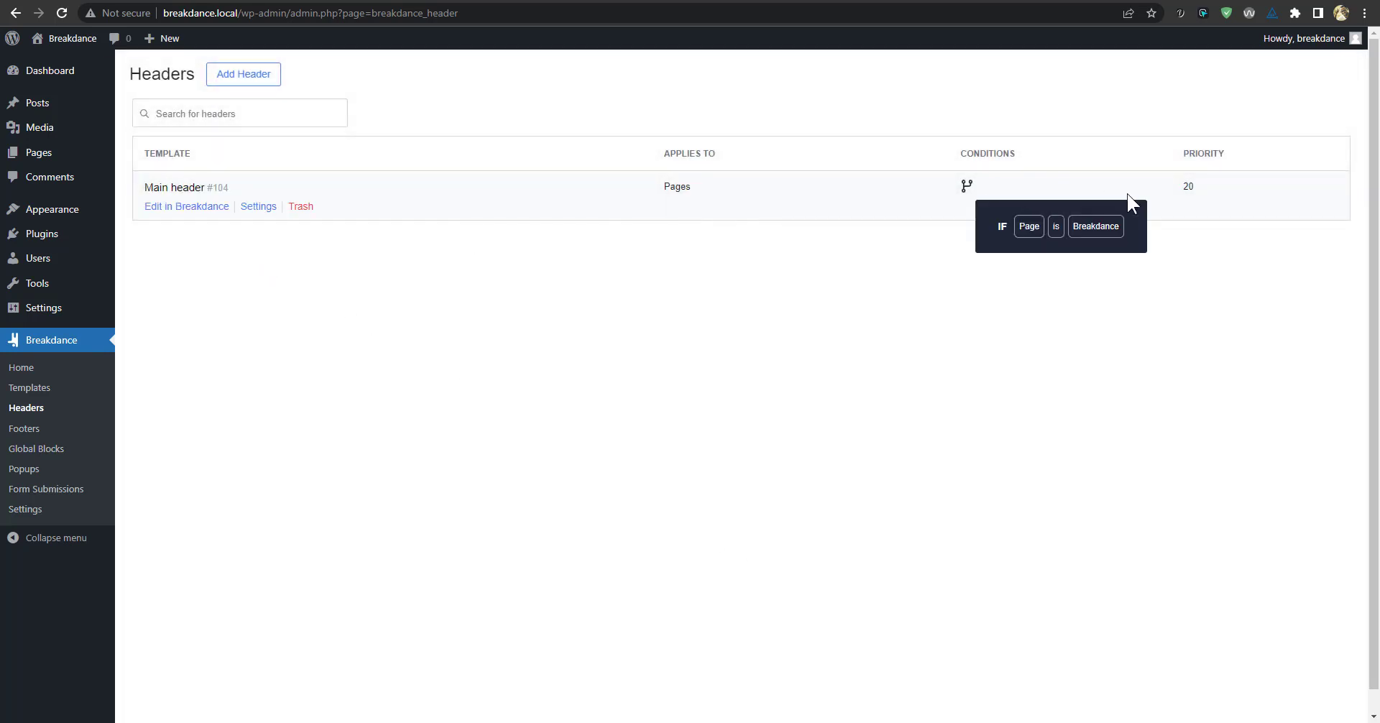
pyautogui.moveTo(964, 189)
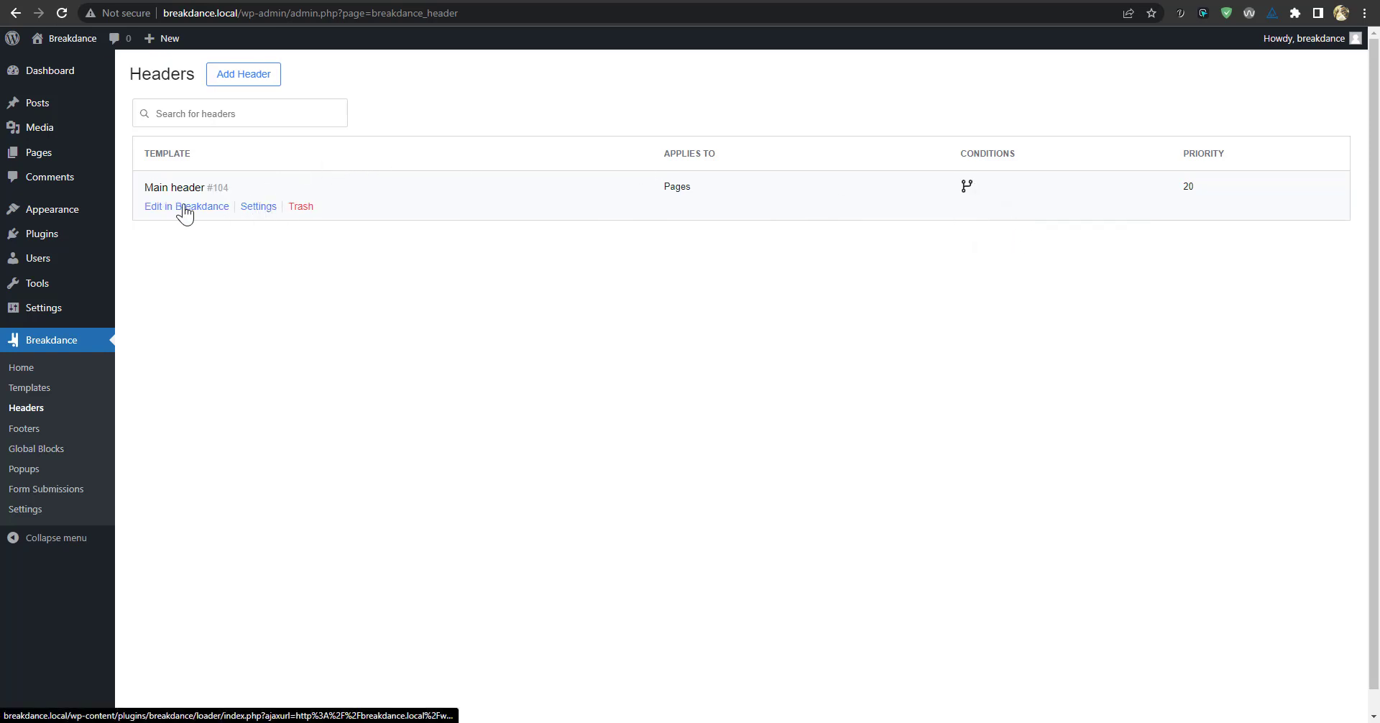
# Review and save the Main header's settings, and look through the template types available for a new template.
pyautogui.click(272, 208)
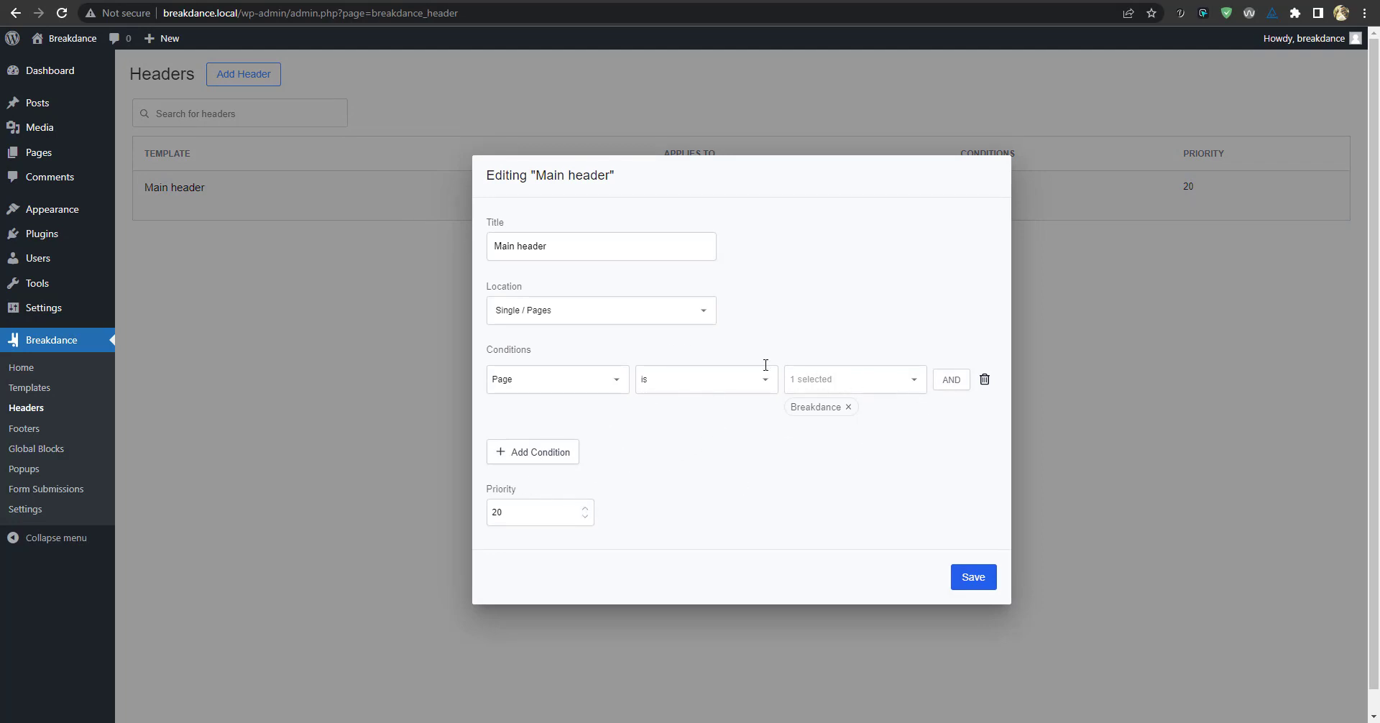
pyautogui.click(974, 578)
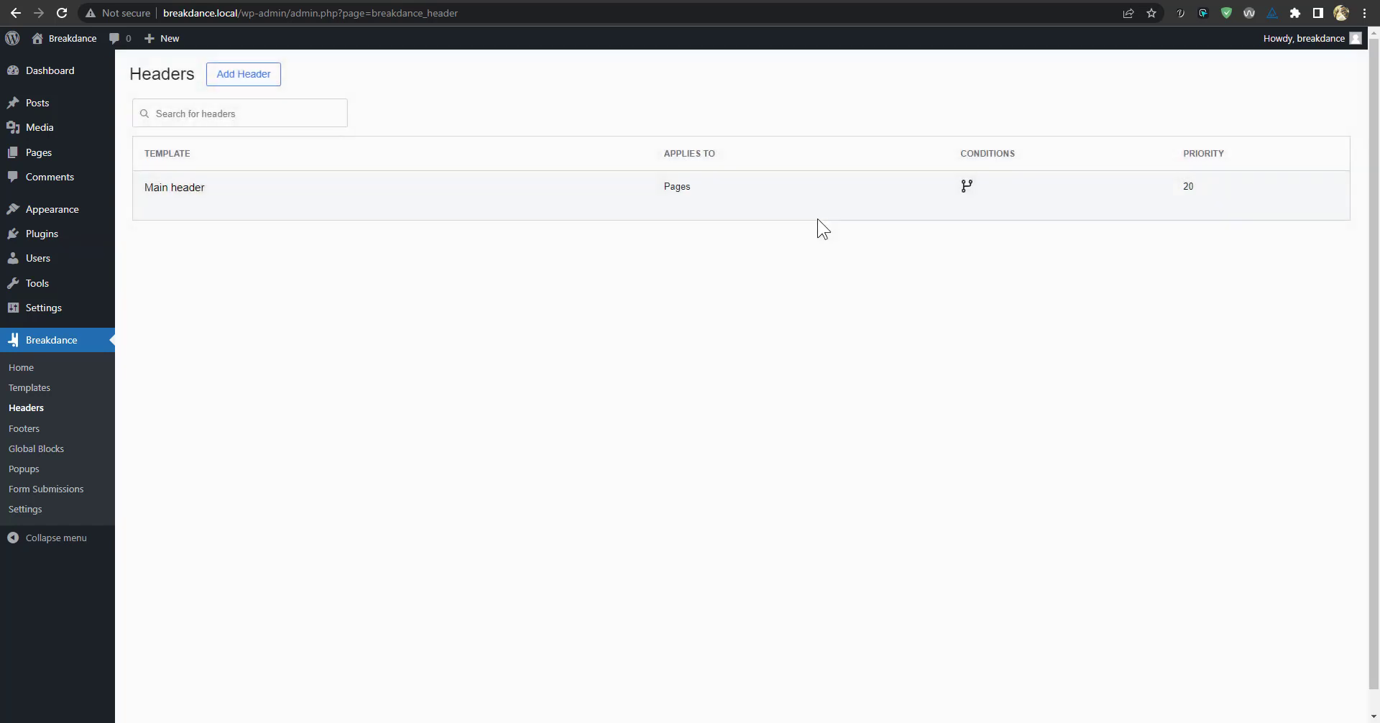
pyautogui.click(30, 388)
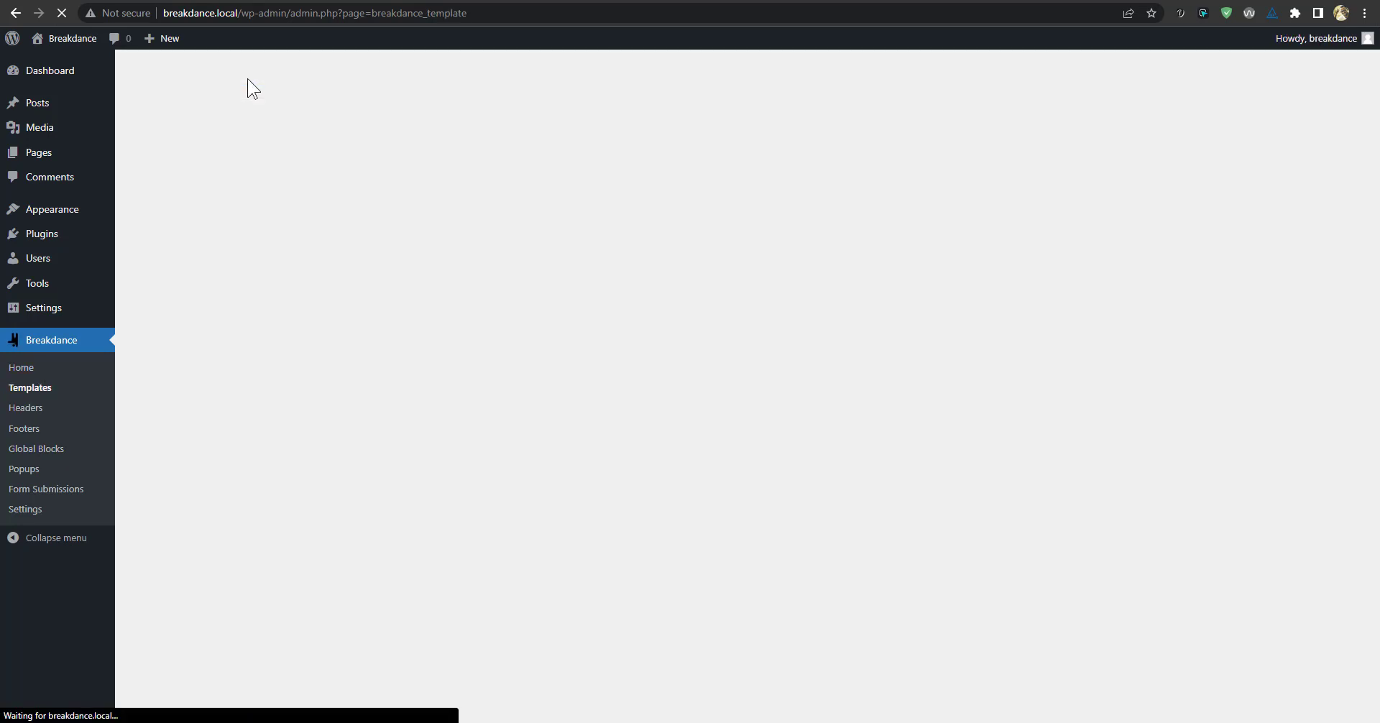
pyautogui.click(295, 81)
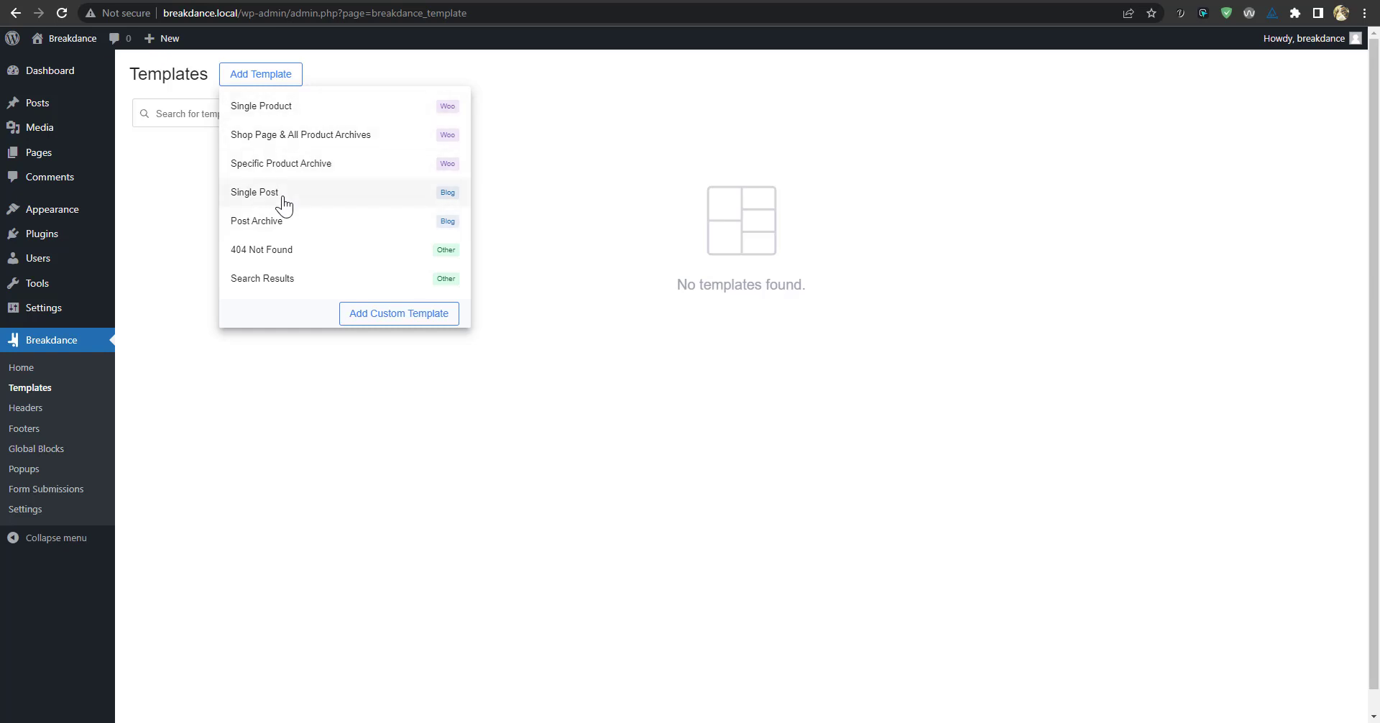
pyautogui.scroll(-1, 287, 205)
pyautogui.scroll(1, 289, 206)
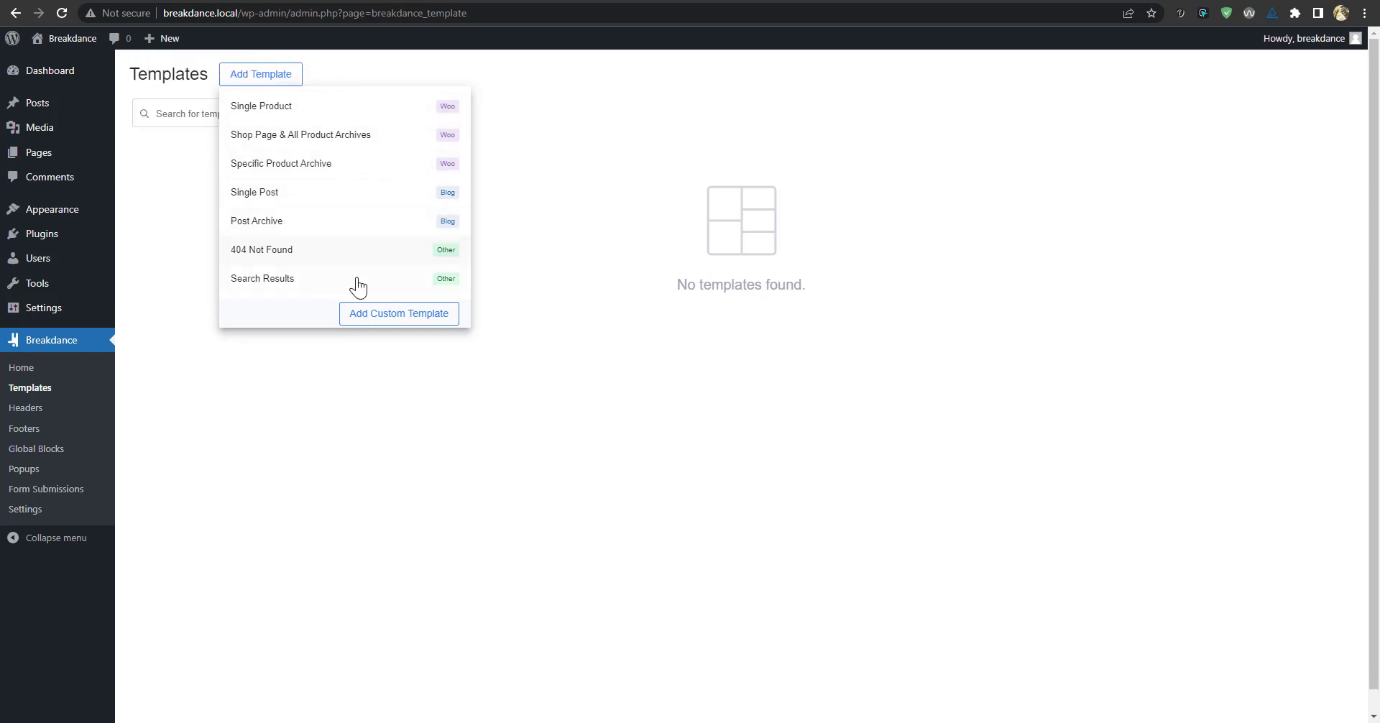
pyautogui.click(251, 444)
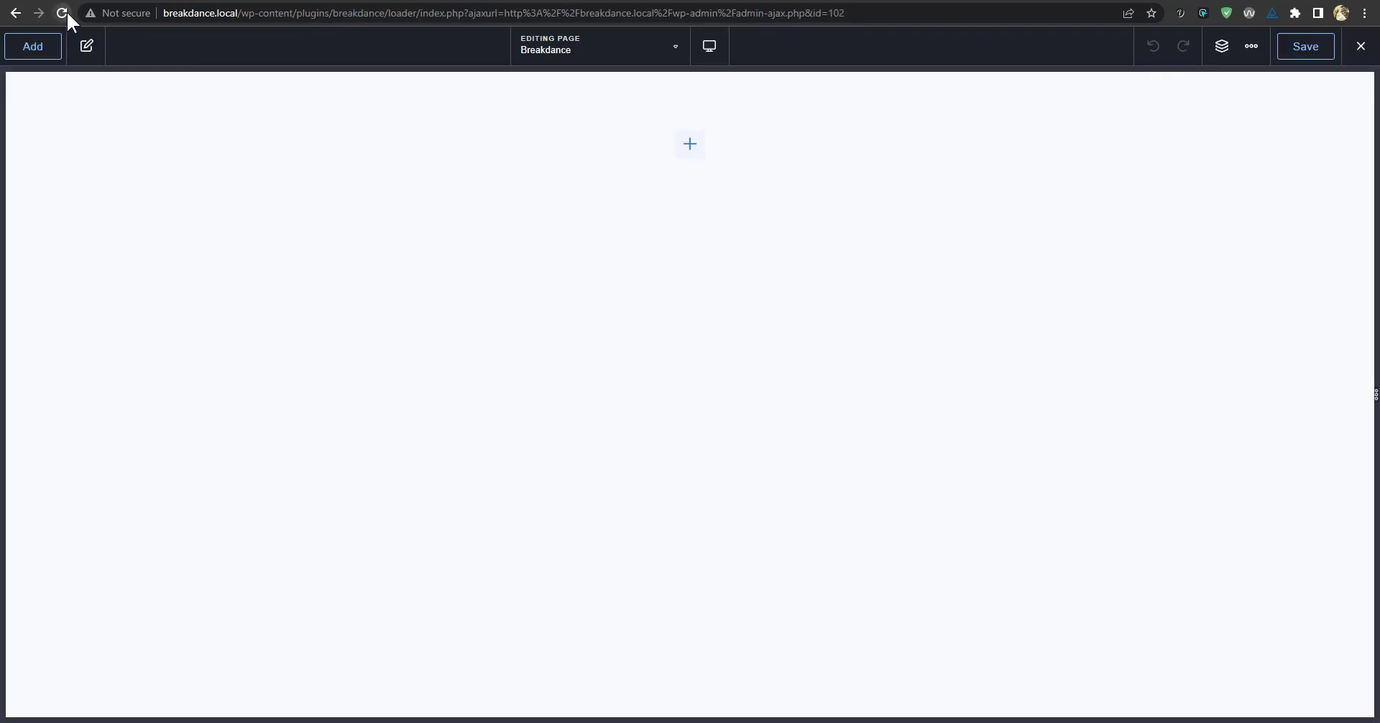
# Reload the Breakdance page in the builder and open the Main header for editing in Breakdance.
pyautogui.click(62, 13)
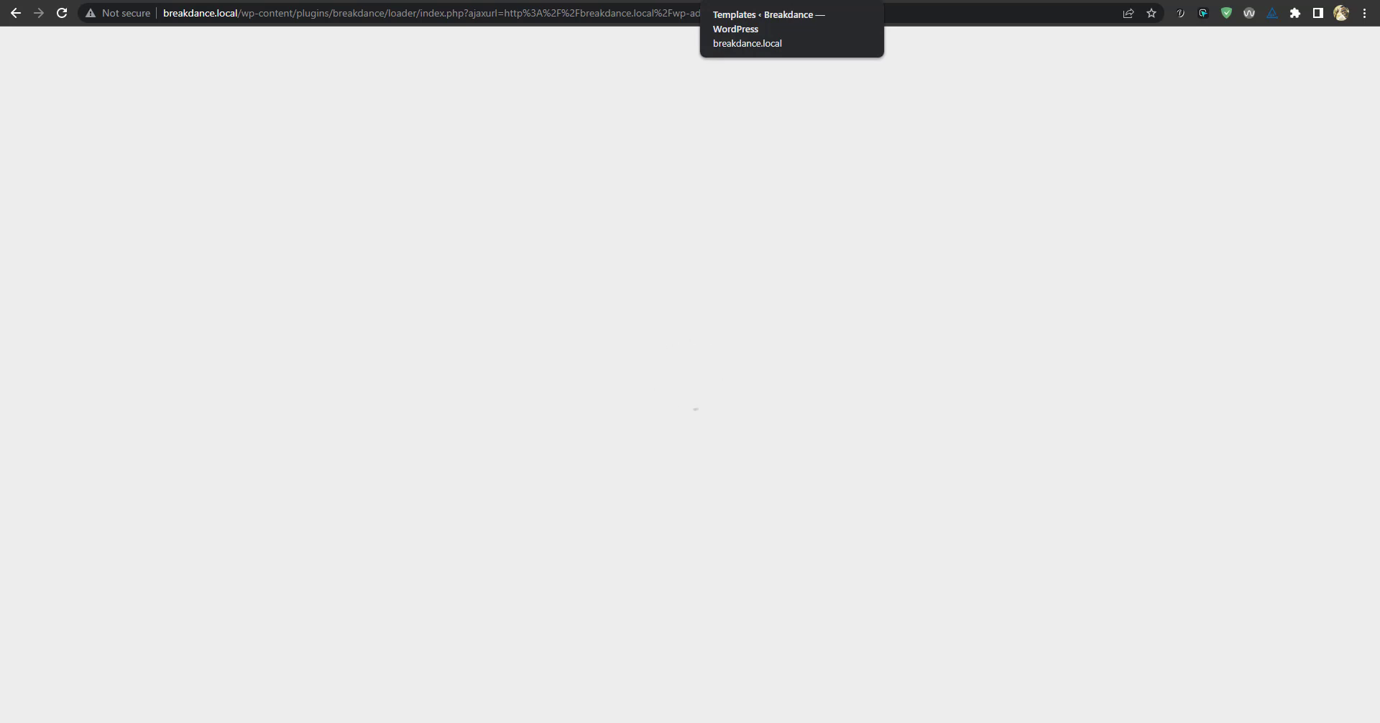
pyautogui.click(748, 2)
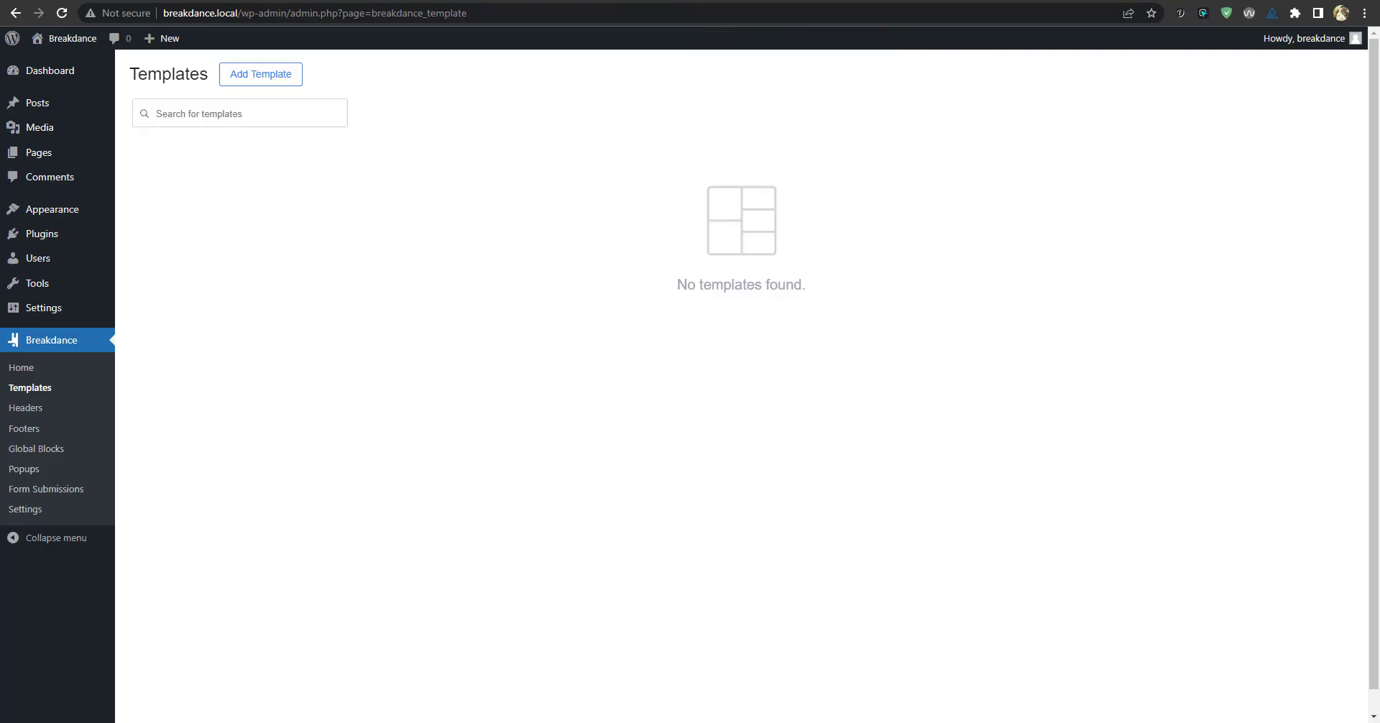
pyautogui.click(25, 408)
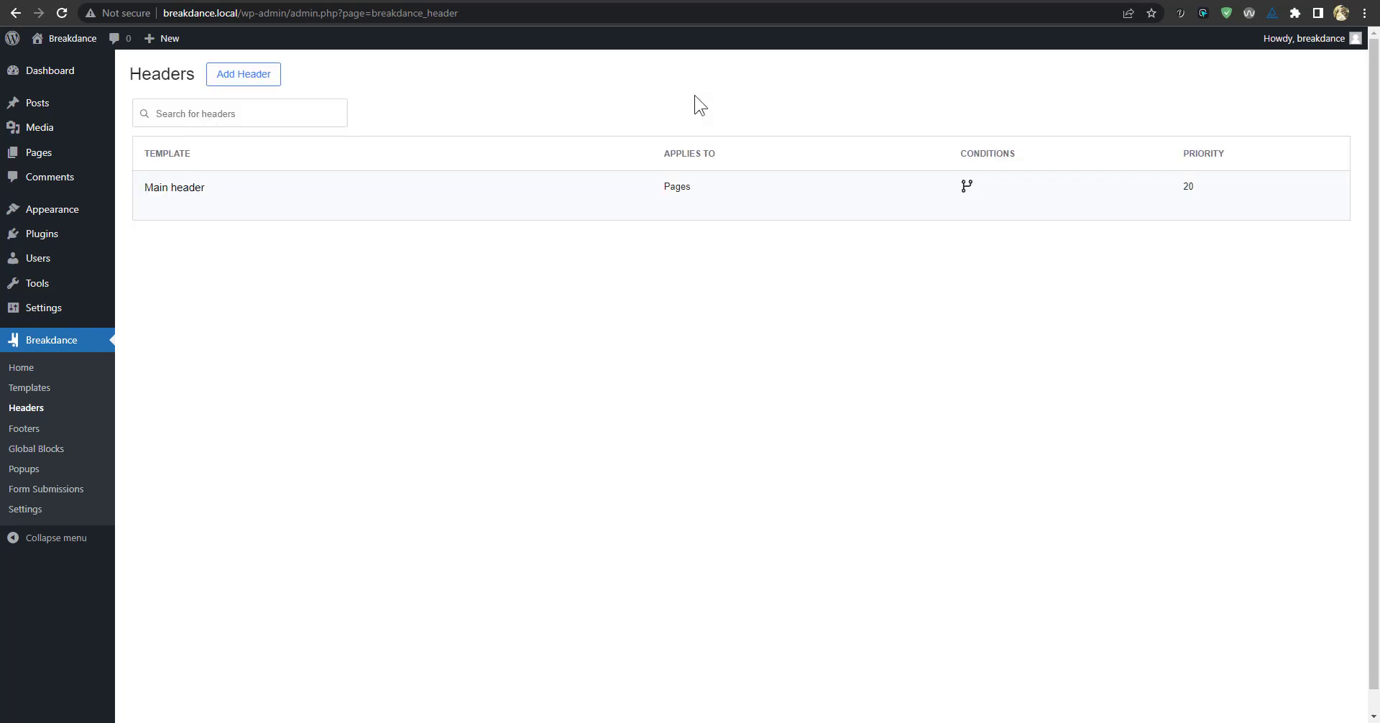
pyautogui.click(185, 210)
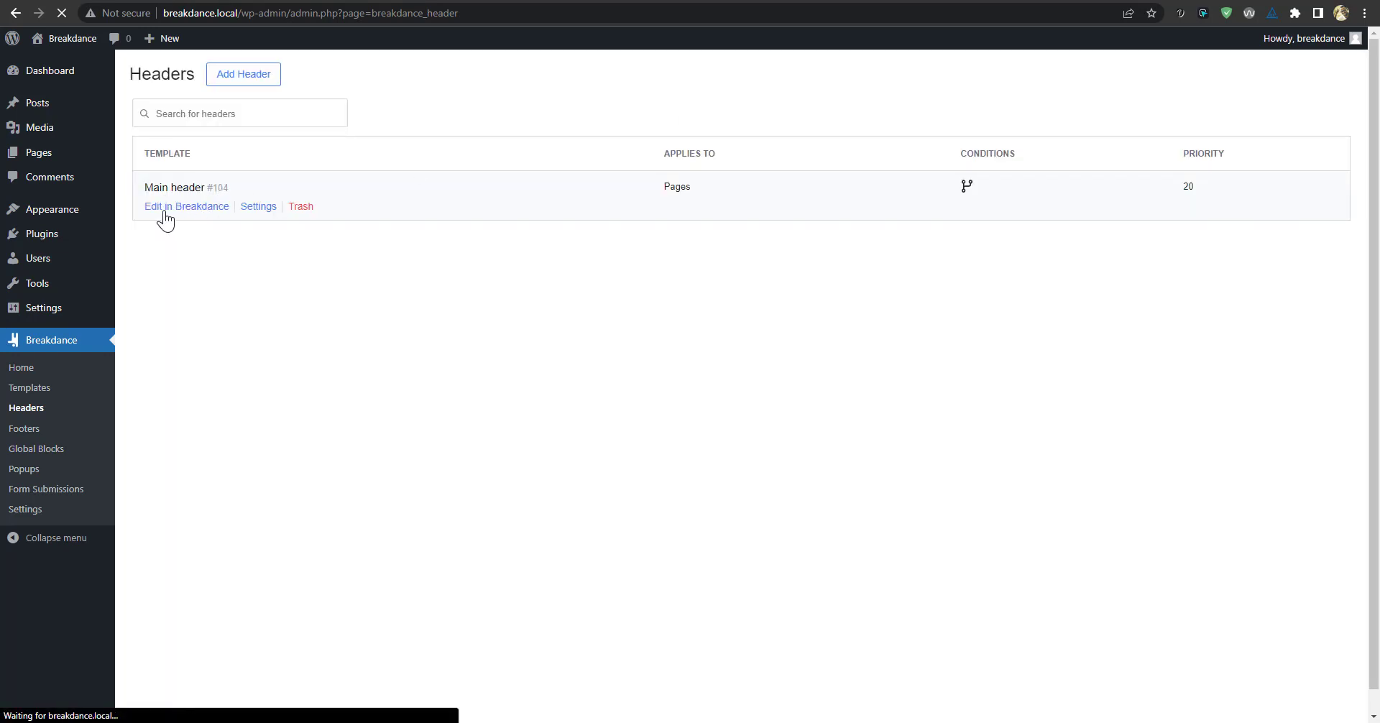
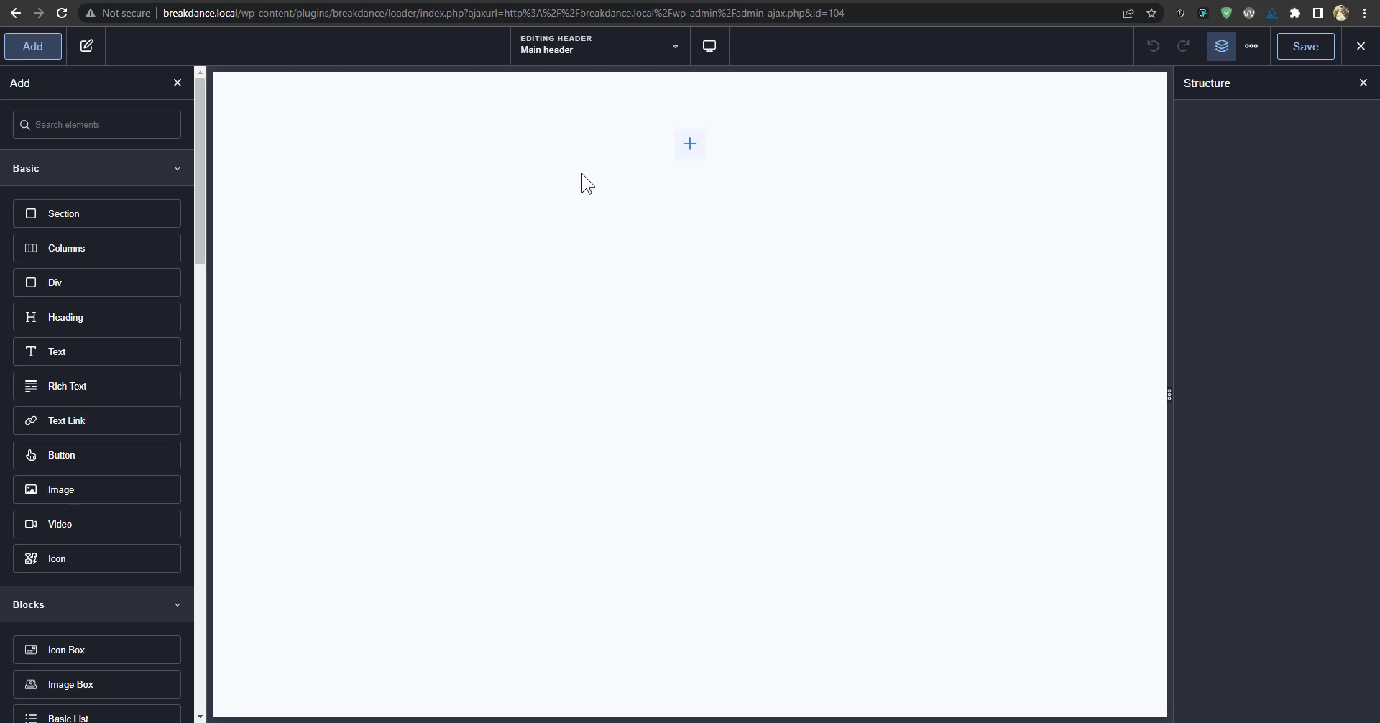
# Search the elements for "header", clear the search, and add a Section to the Main header.
pyautogui.write('header')
pyautogui.hotkey('ctrl', 'a')
pyautogui.press('BackSpace')
pyautogui.click(77, 216)
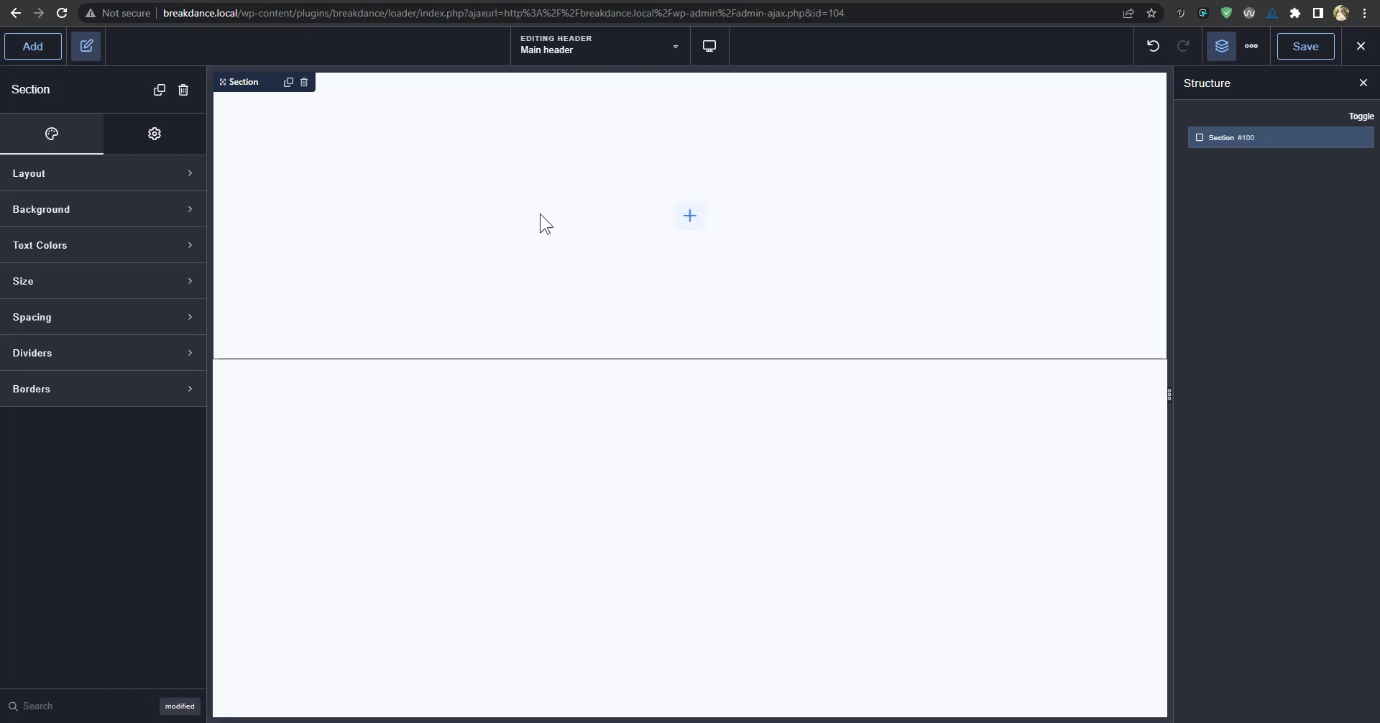
# Look through the section's Layout options and its Advanced settings, including custom CSS, classes, wrapper, ID and attributes.
pyautogui.click(155, 135)
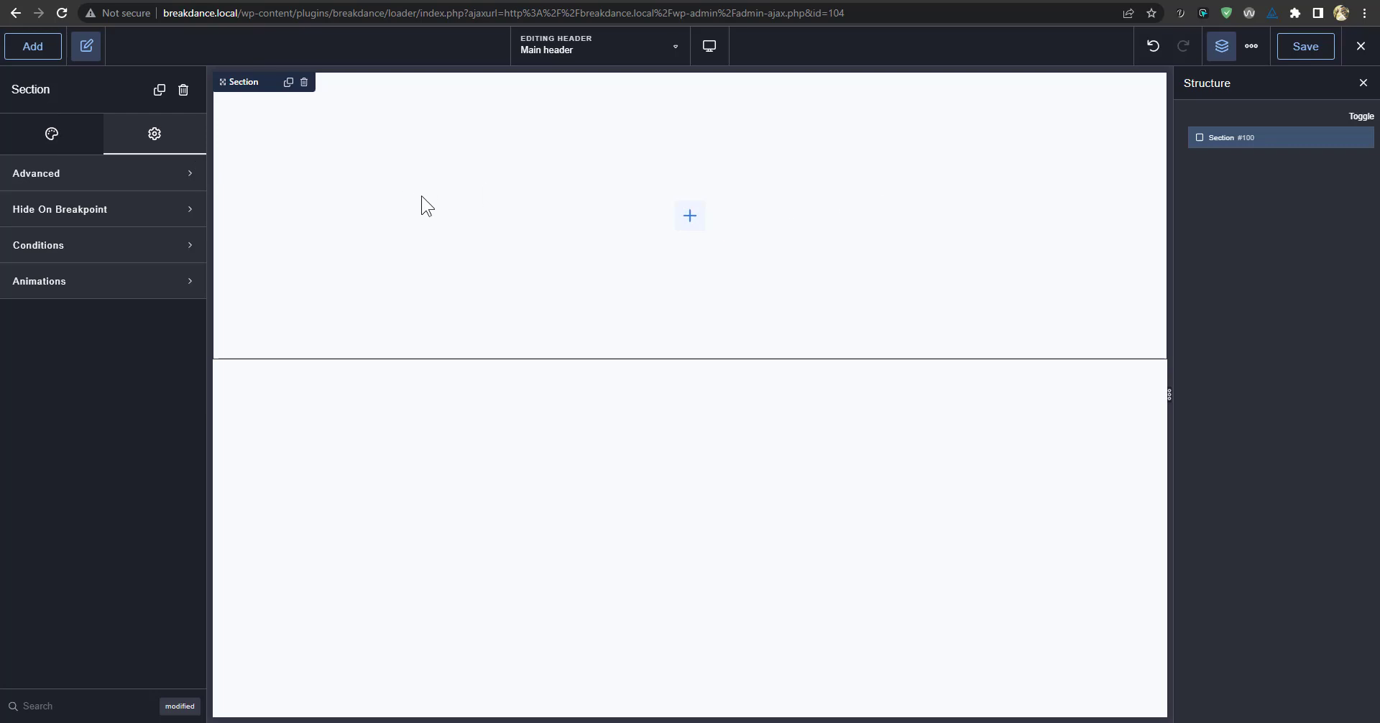
pyautogui.click(11, 140)
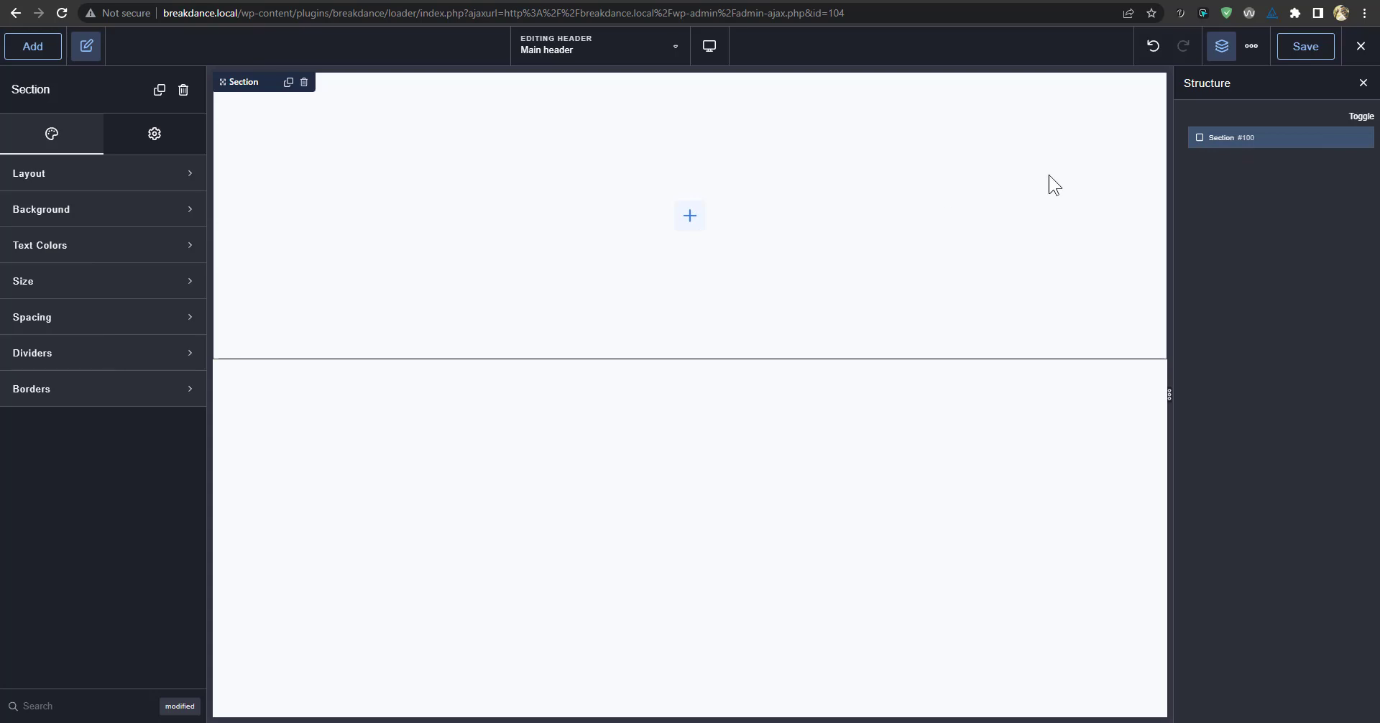
pyautogui.click(130, 179)
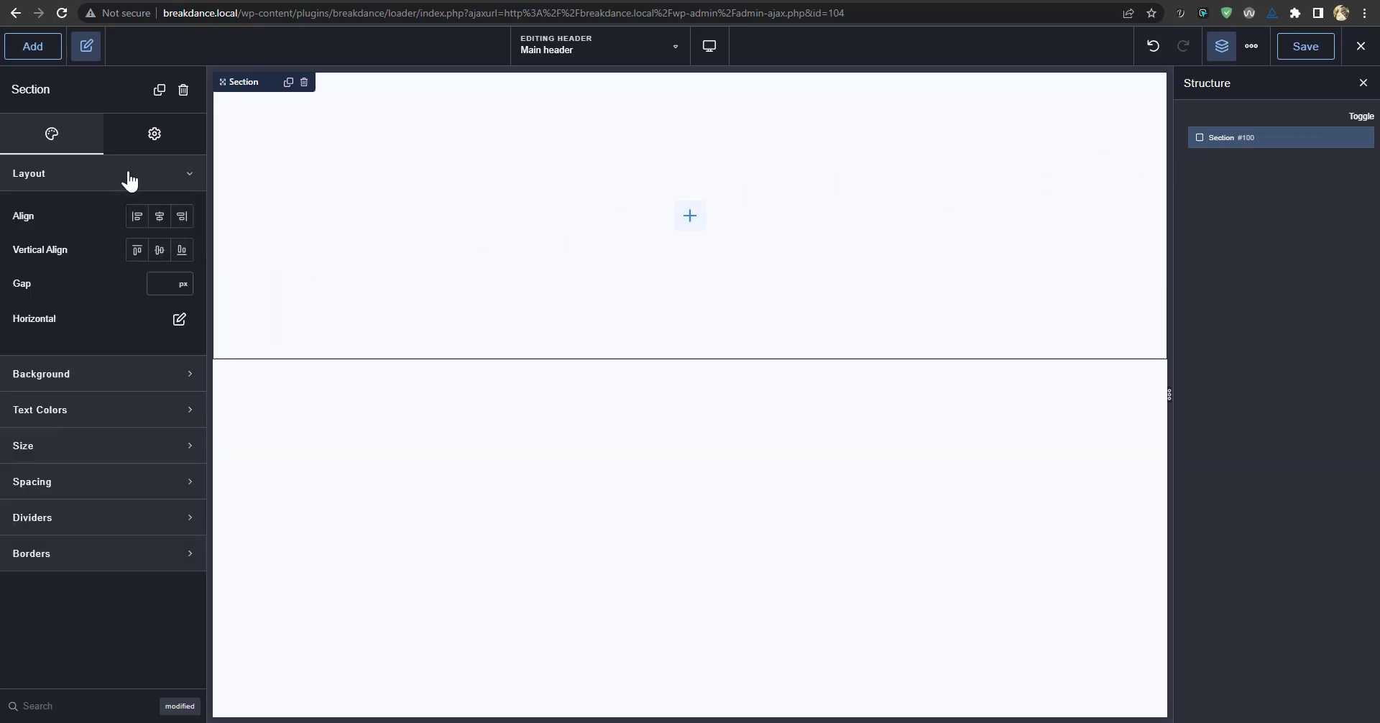
pyautogui.click(130, 179)
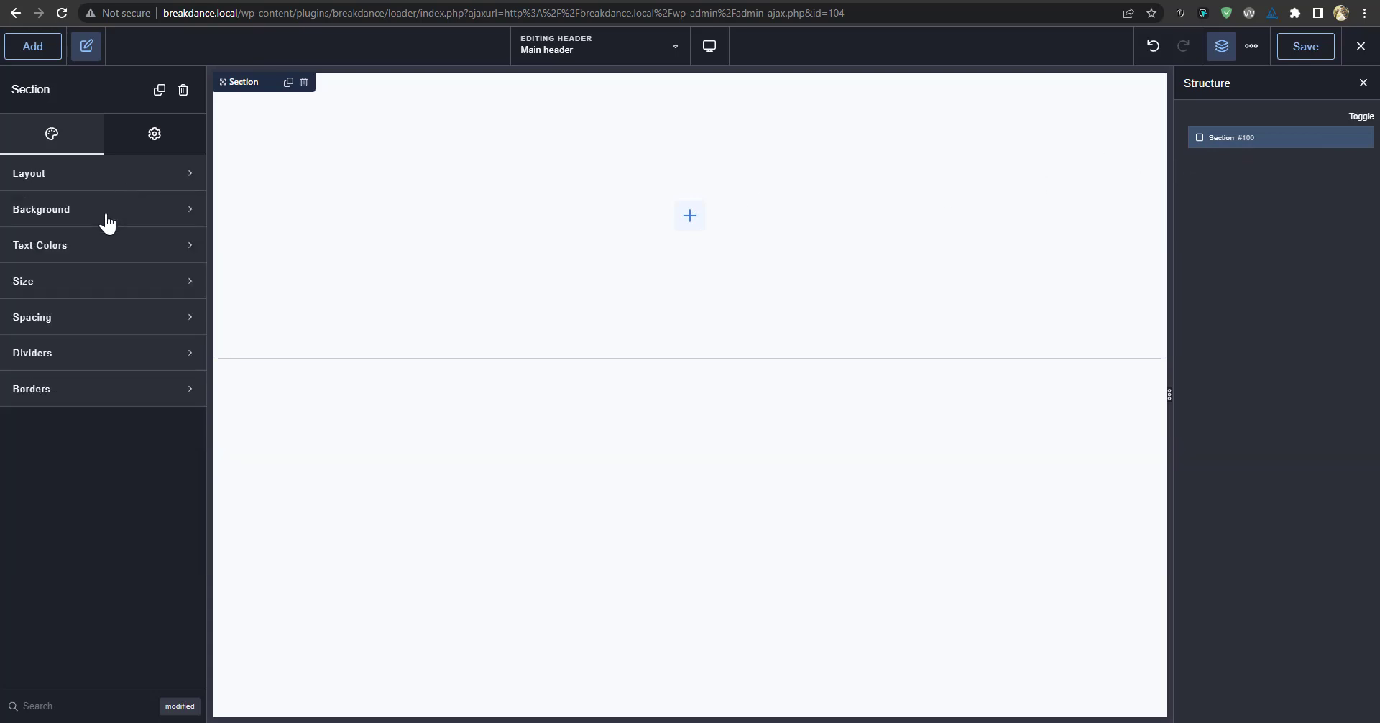
pyautogui.click(169, 137)
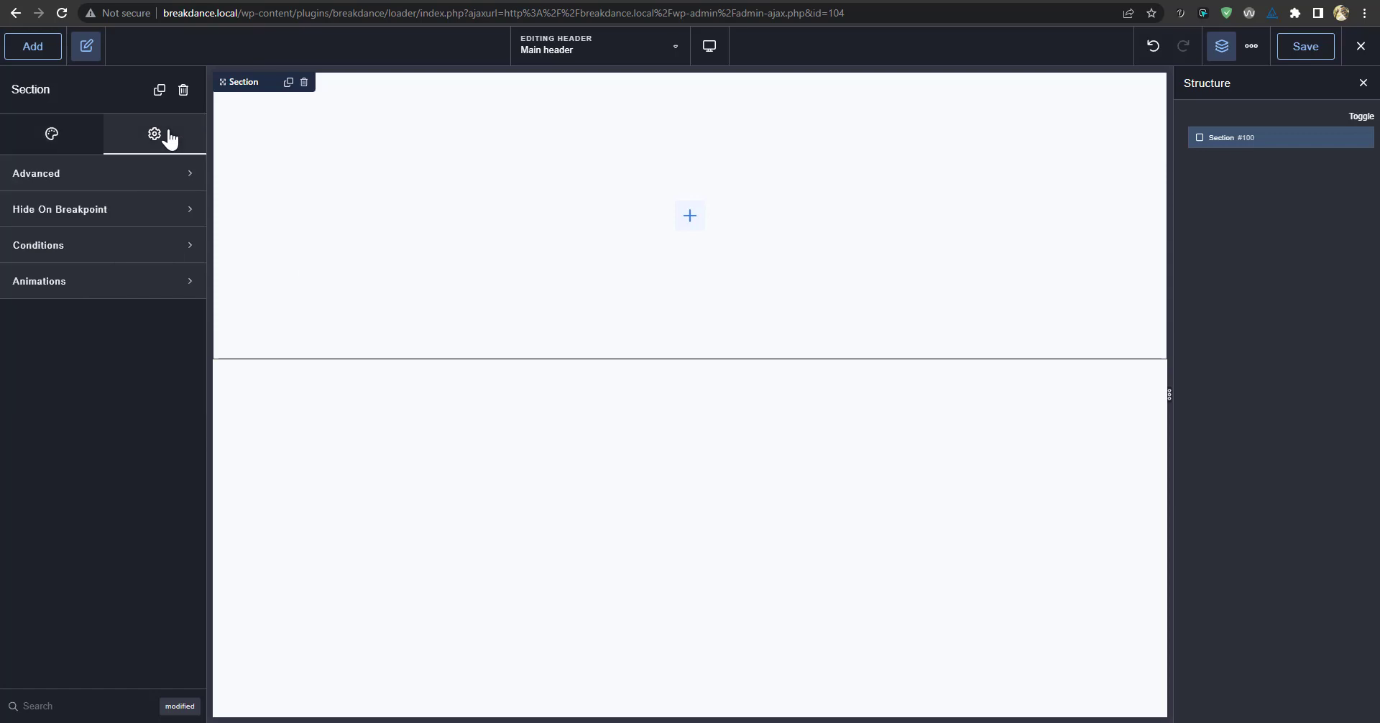
pyautogui.click(129, 177)
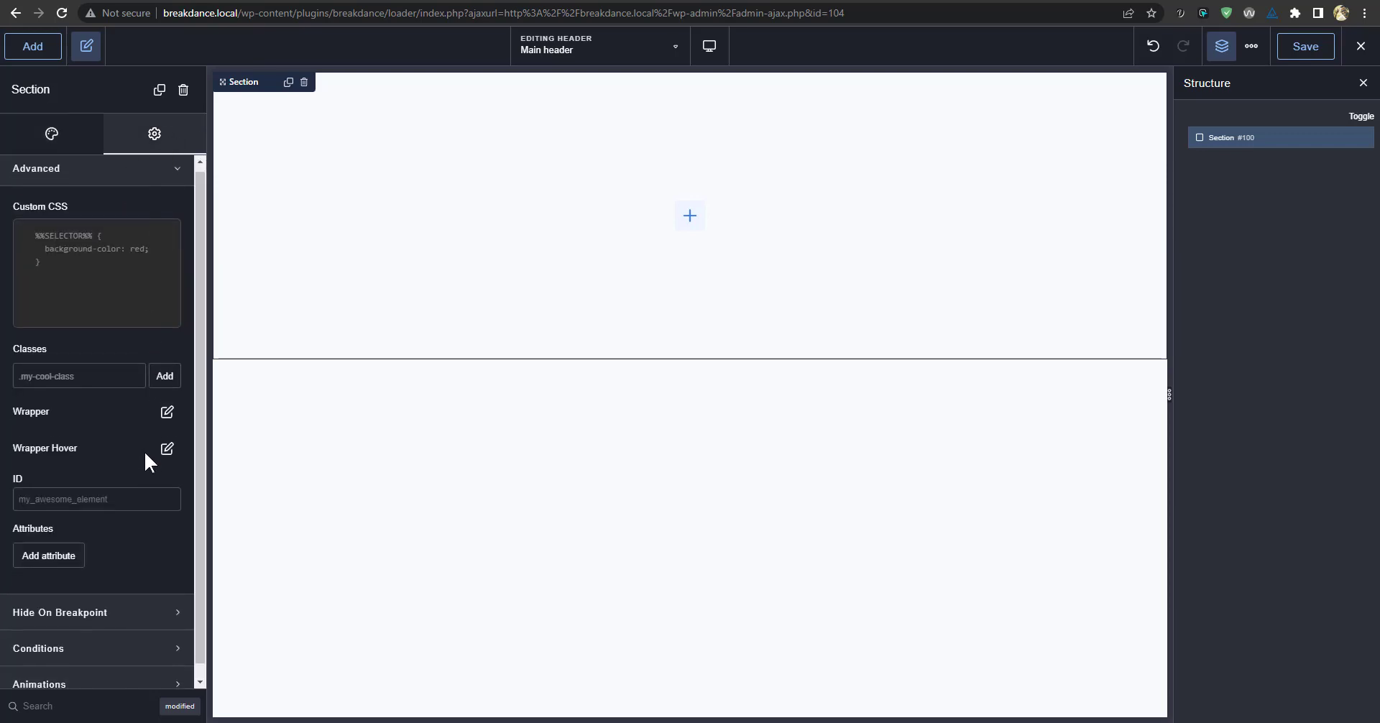
pyautogui.scroll(-1, 123, 496)
pyautogui.scroll(1, 118, 576)
pyautogui.scroll(-1, 43, 626)
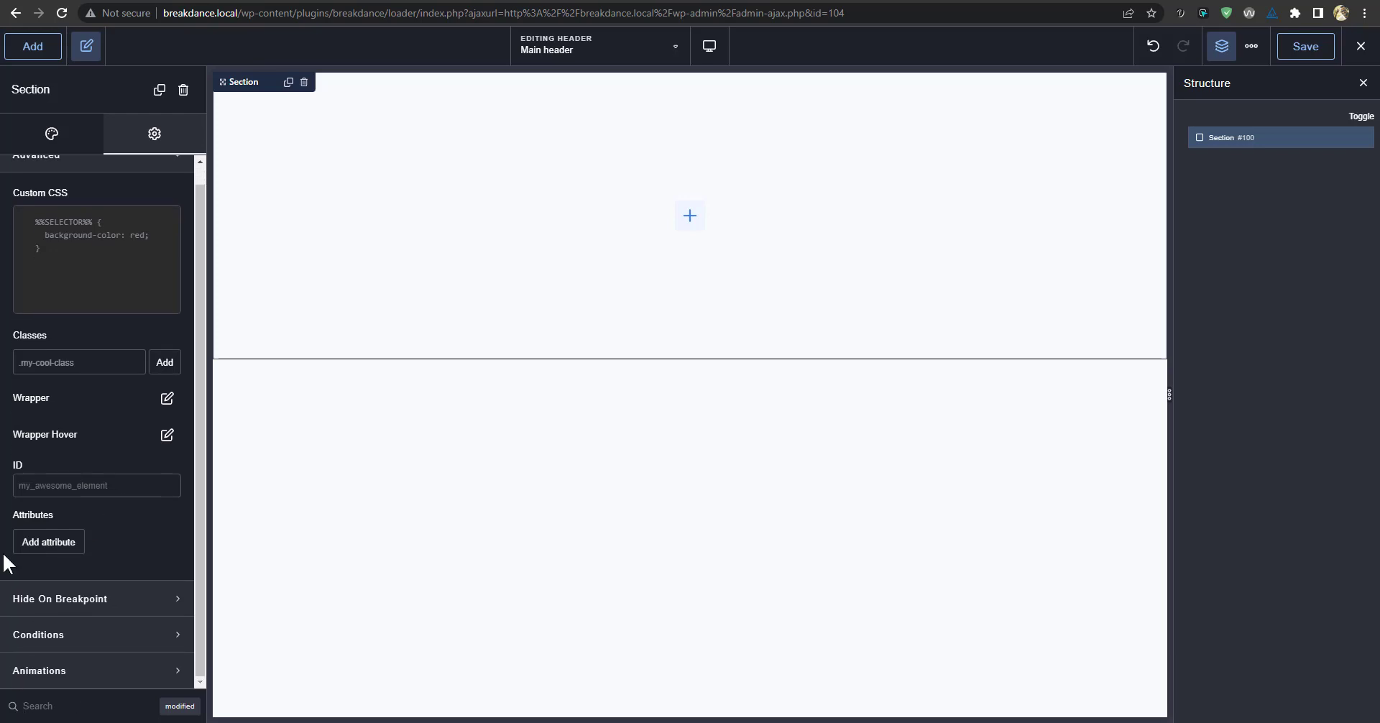
# Search the section's controls for "tag" and clear the search.
pyautogui.click(64, 706)
pyautogui.write('tag')
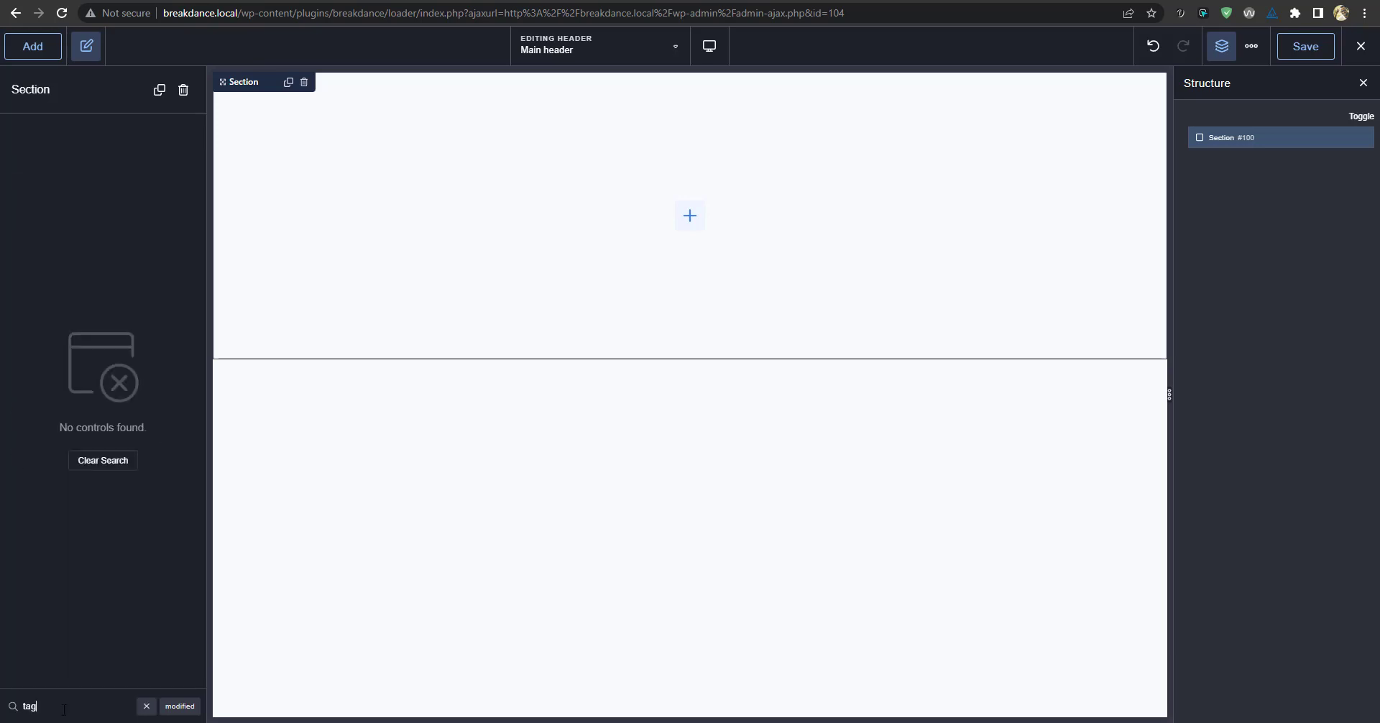
pyautogui.click(147, 706)
pyautogui.scroll(-1, 126, 450)
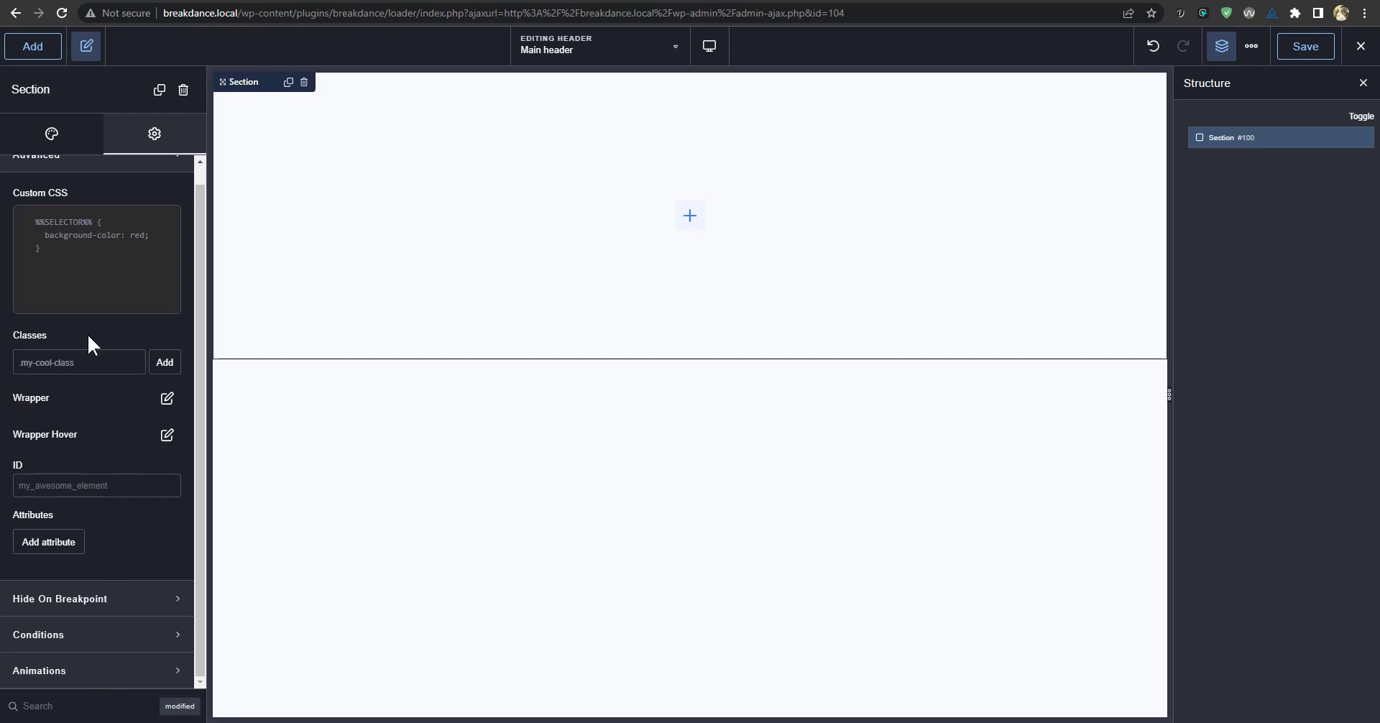
pyautogui.scroll(1, 106, 209)
# Examine the section's Borders, Dividers, Spacing and Layout design options.
pyautogui.click(109, 148)
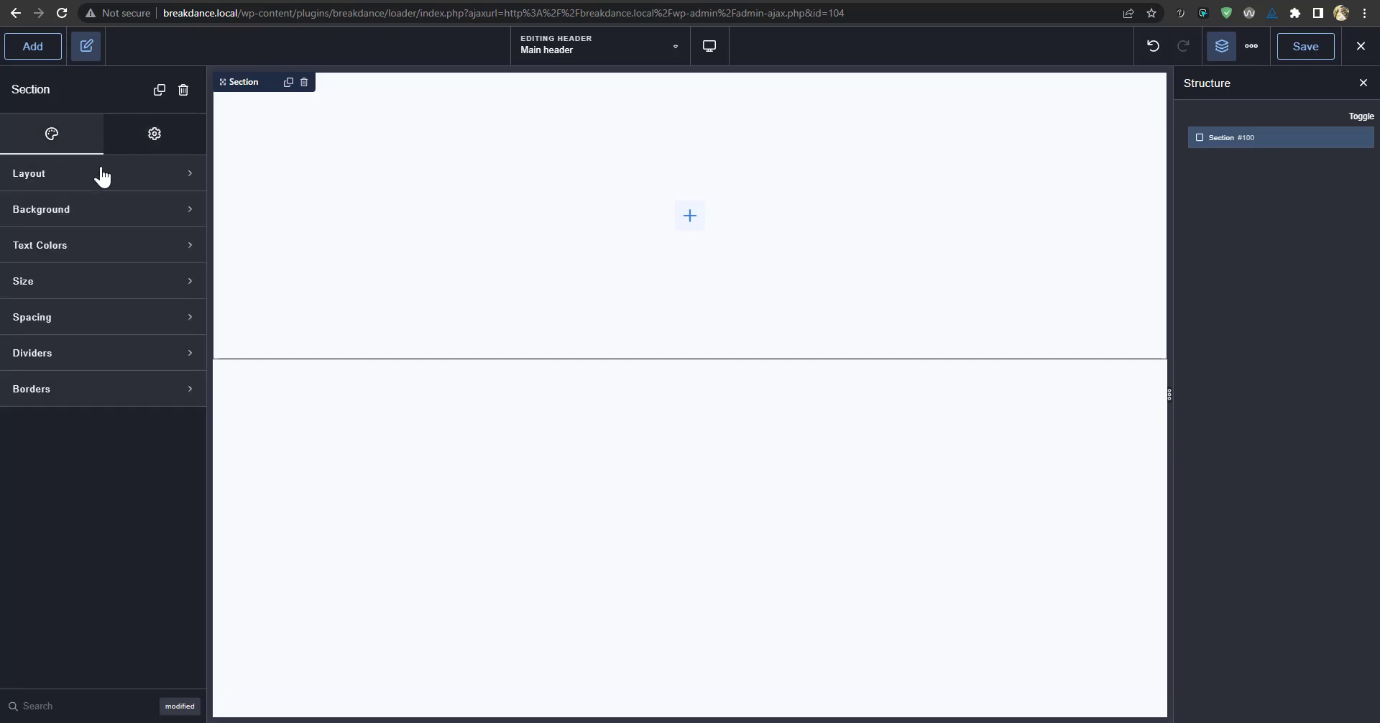
pyautogui.click(97, 389)
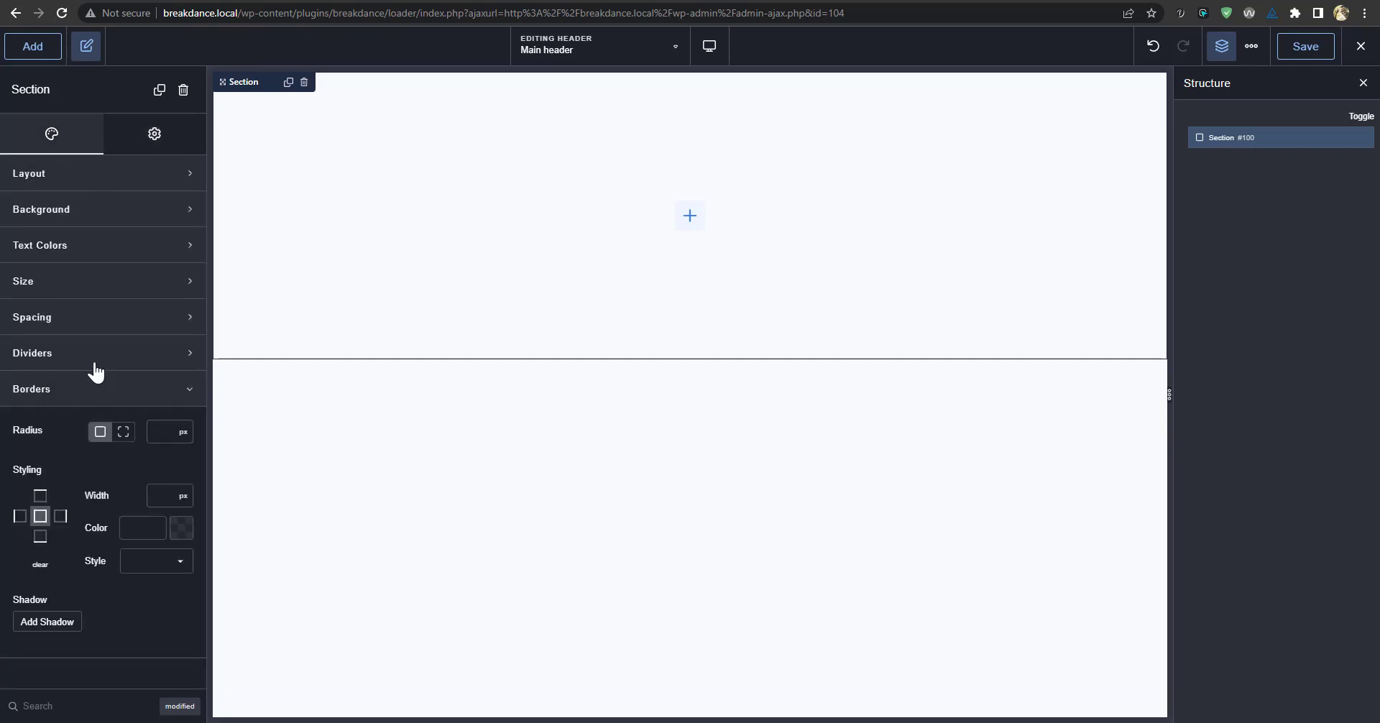
pyautogui.click(83, 356)
pyautogui.click(91, 324)
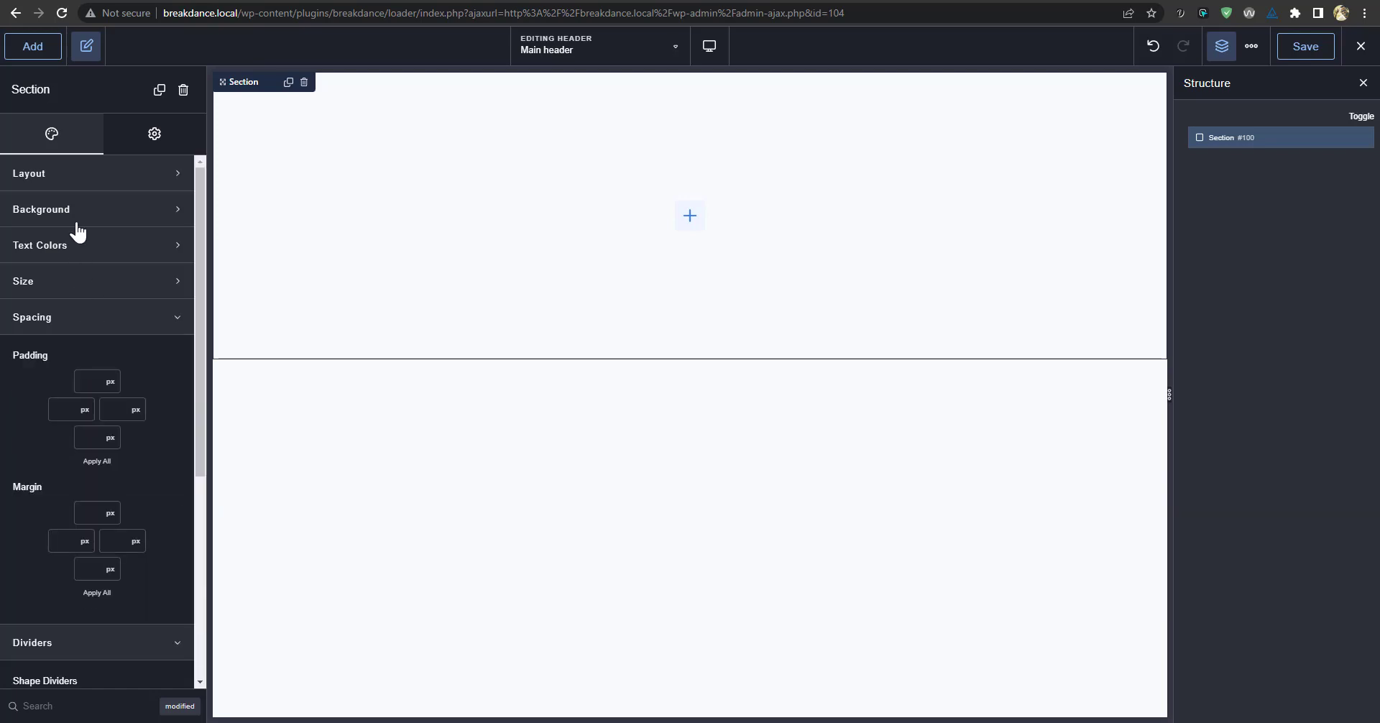
pyautogui.click(89, 180)
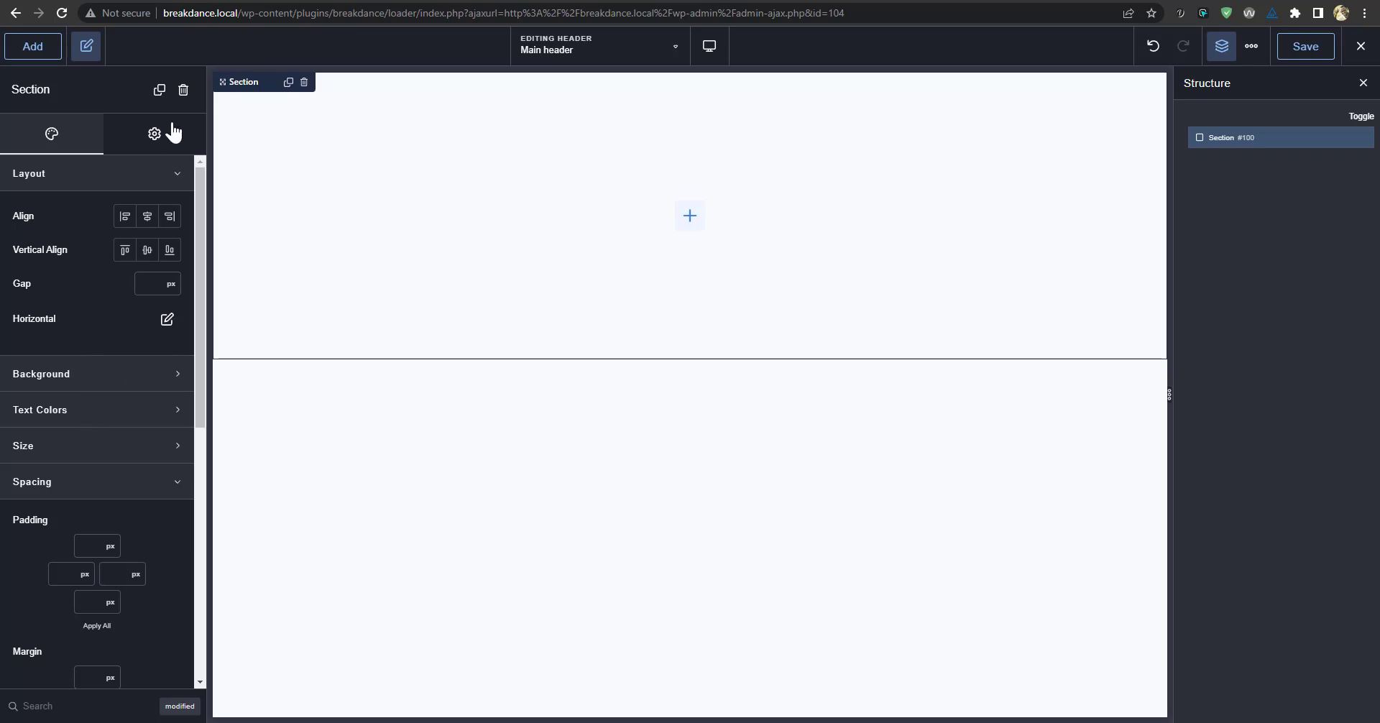
# Examine the section's Wrapper styling options and Conditions settings, and return to its collapsed design options.
pyautogui.click(146, 144)
pyautogui.scroll(-1, 86, 426)
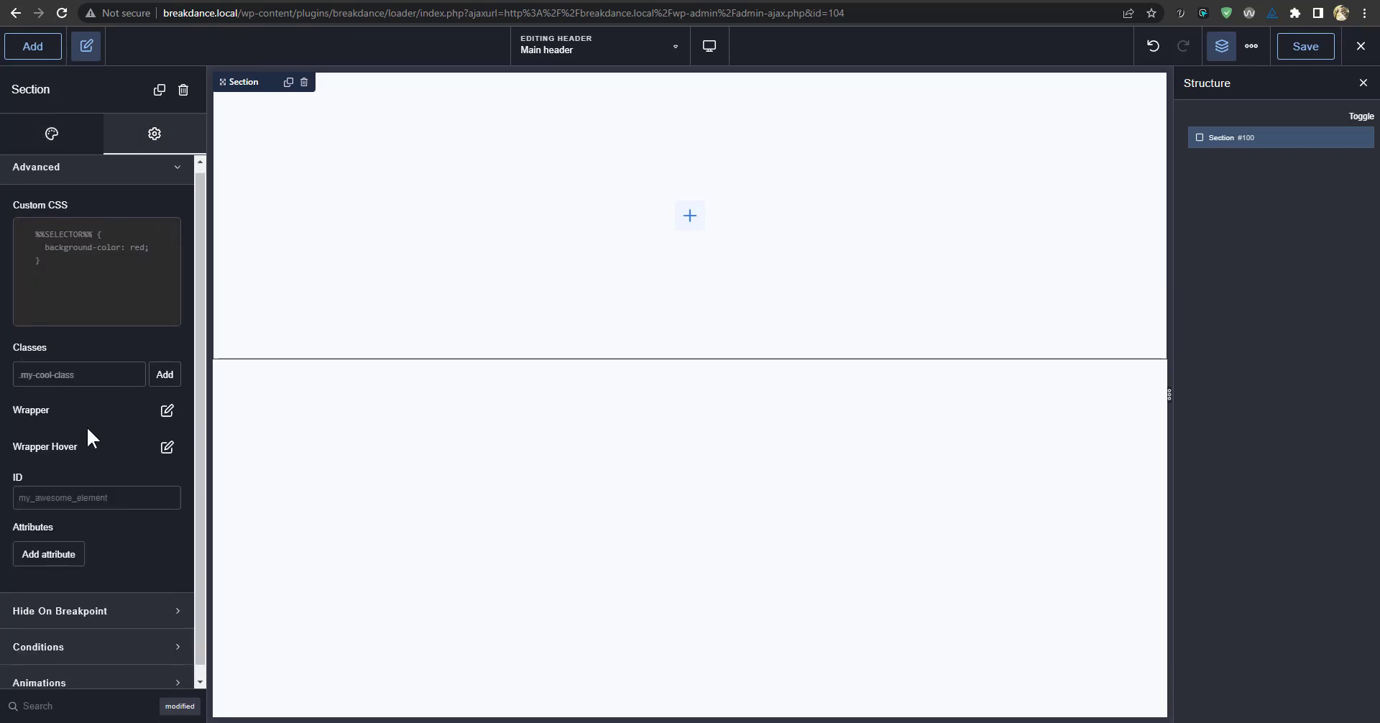
pyautogui.click(167, 407)
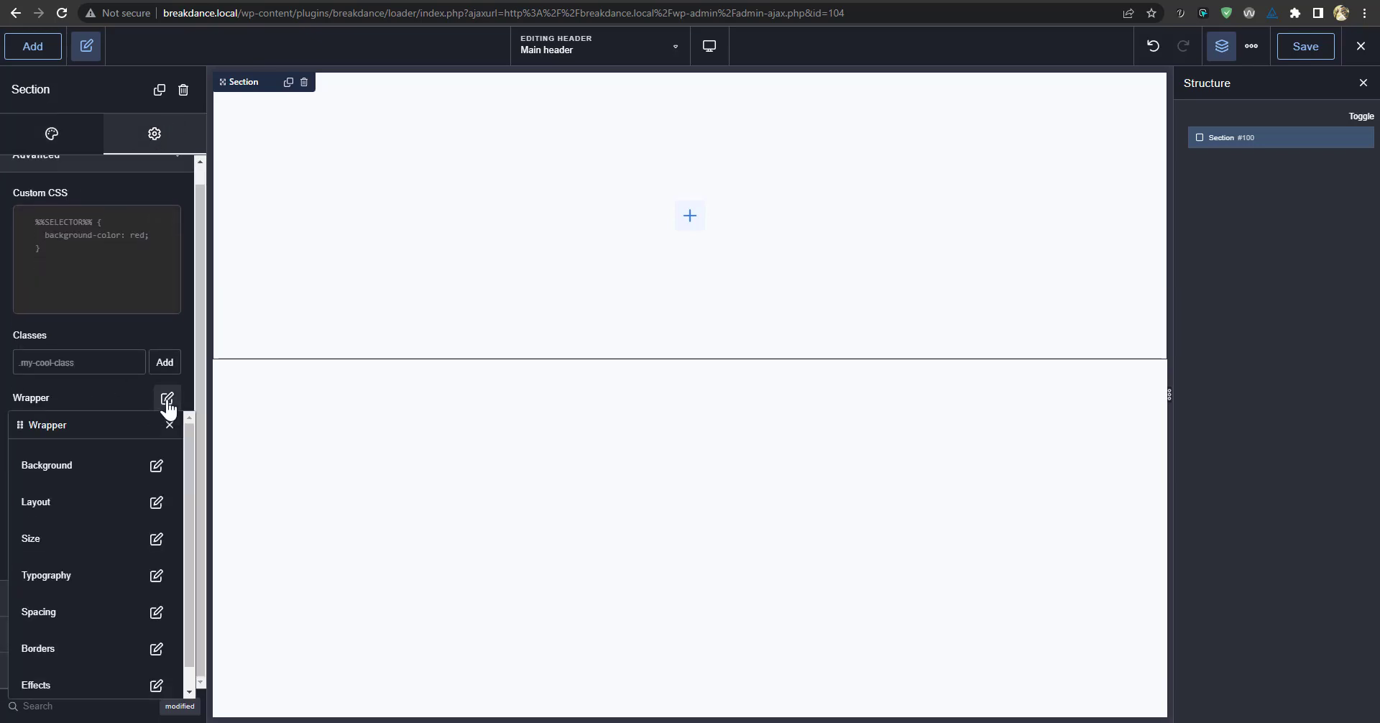
pyautogui.scroll(-1, 108, 504)
pyautogui.scroll(1, 93, 528)
pyautogui.click(170, 425)
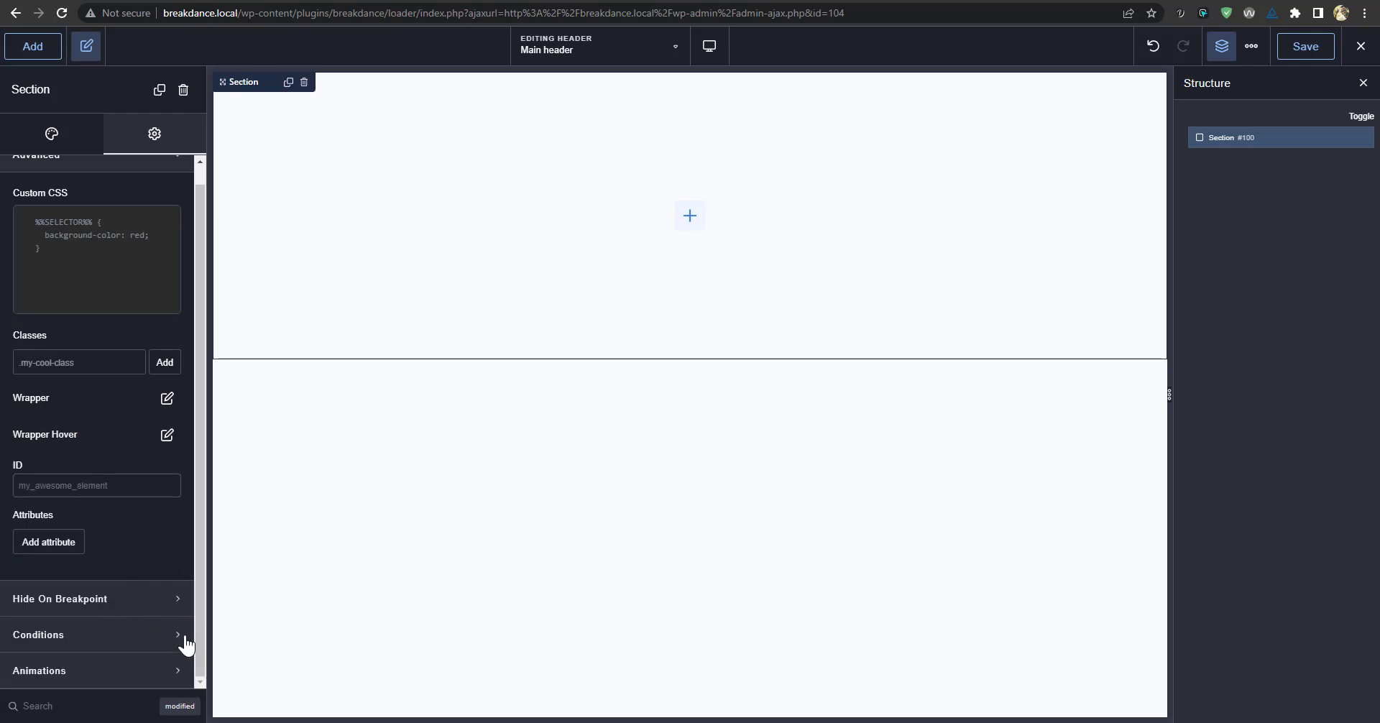
pyautogui.click(121, 642)
pyautogui.scroll(-3, 124, 633)
pyautogui.scroll(4, 105, 607)
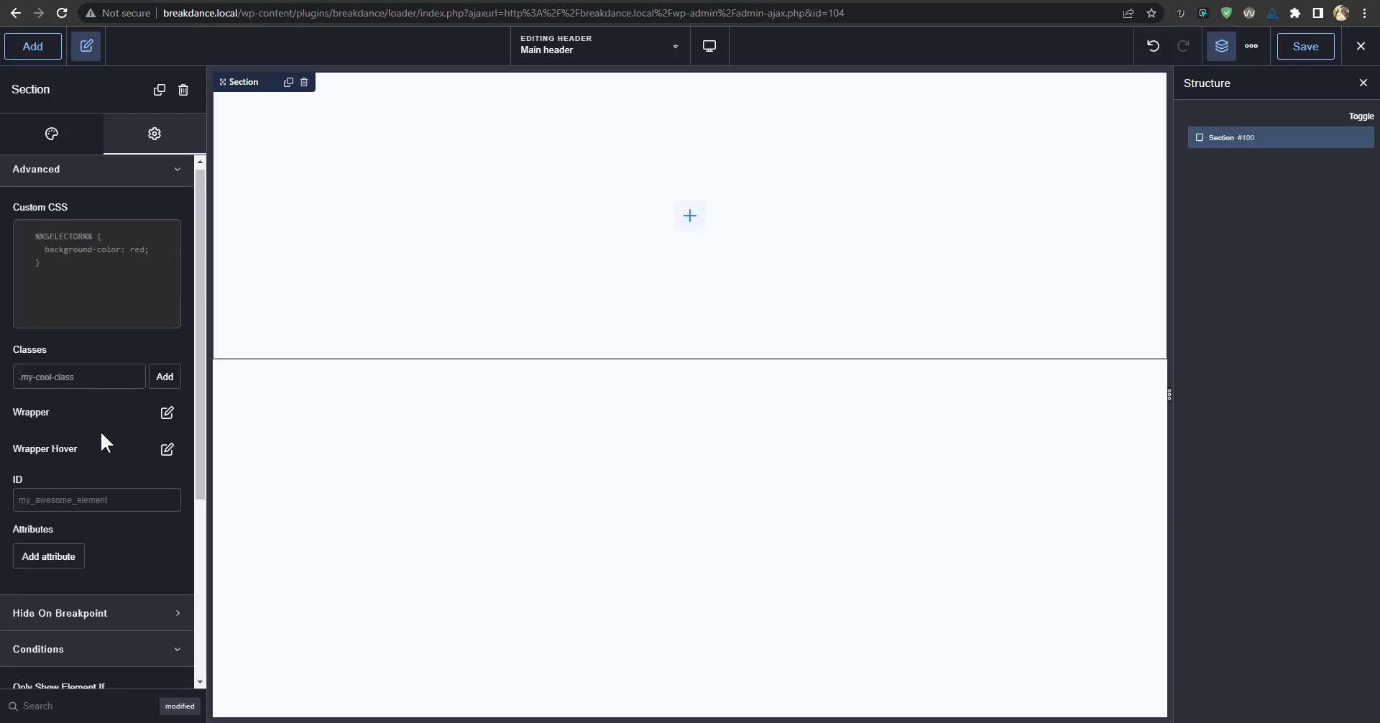
pyautogui.click(57, 143)
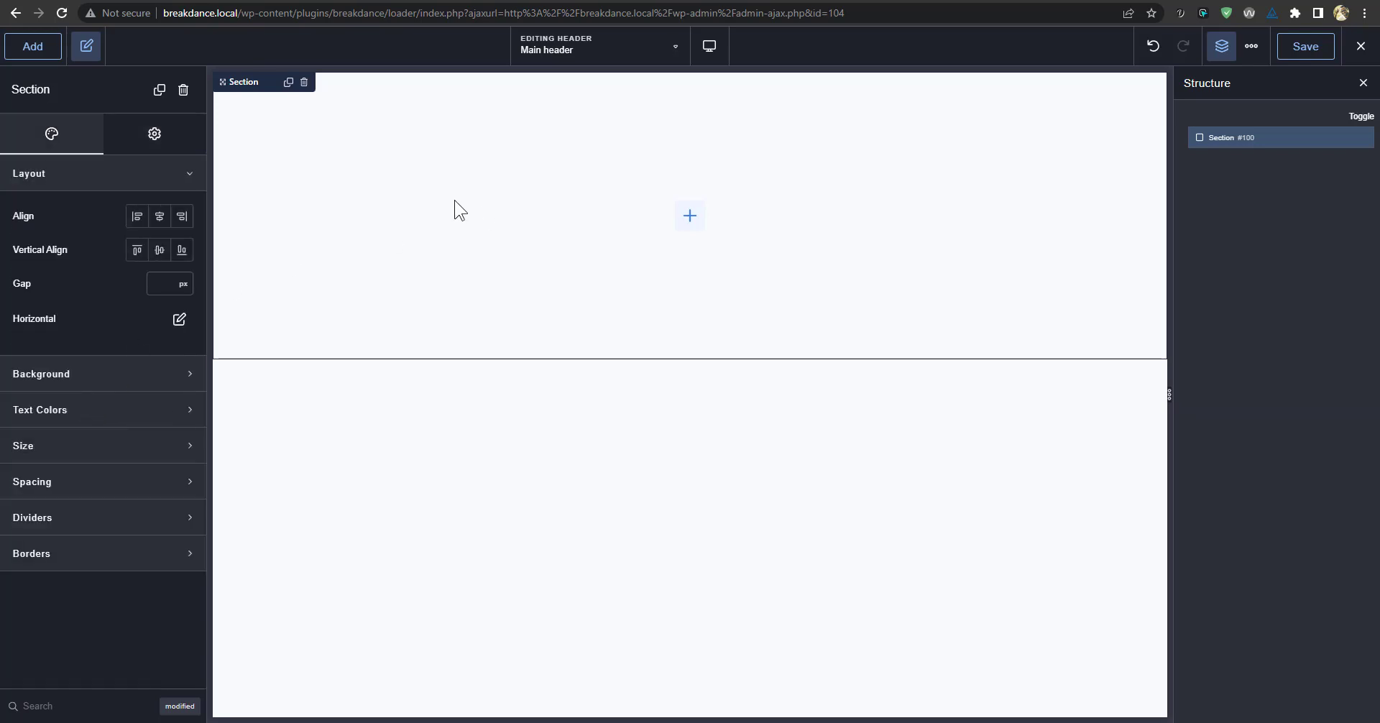
pyautogui.click(148, 173)
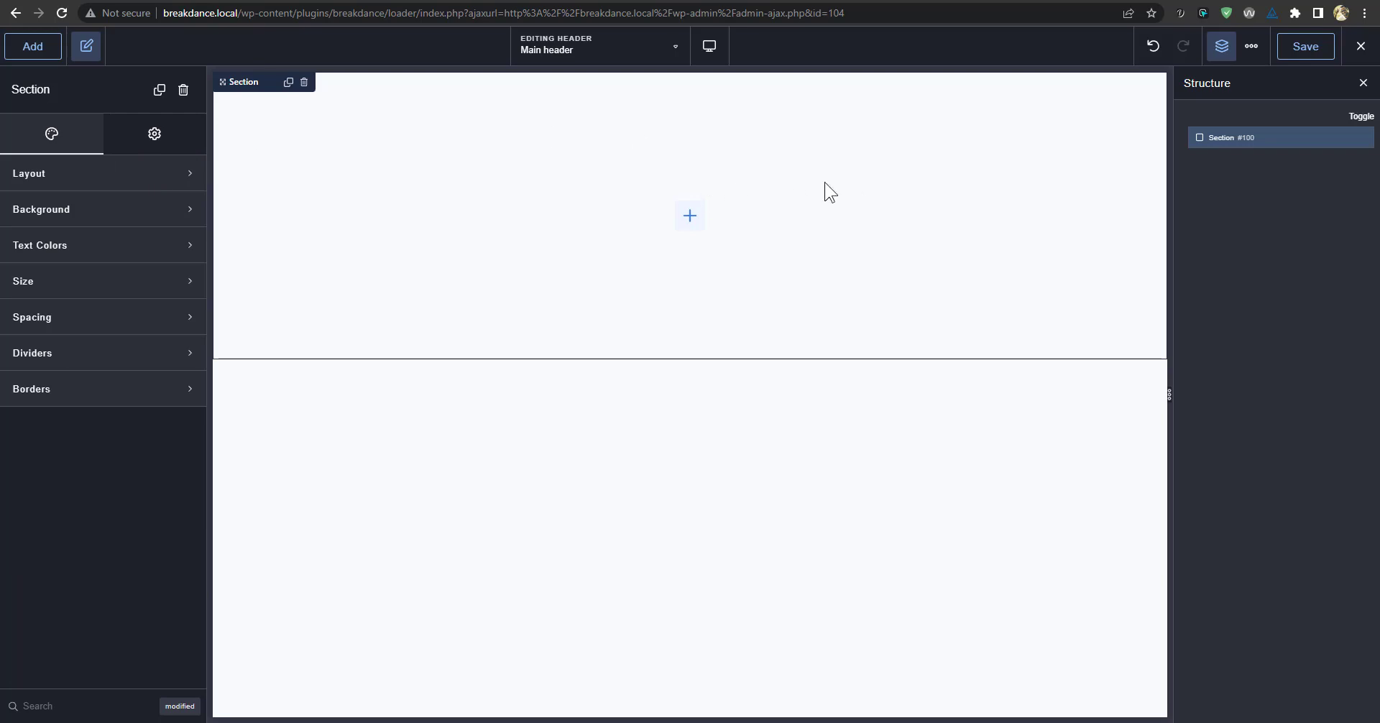
# Add a Columns element inside the section with a structure of two equal columns.
pyautogui.click(689, 218)
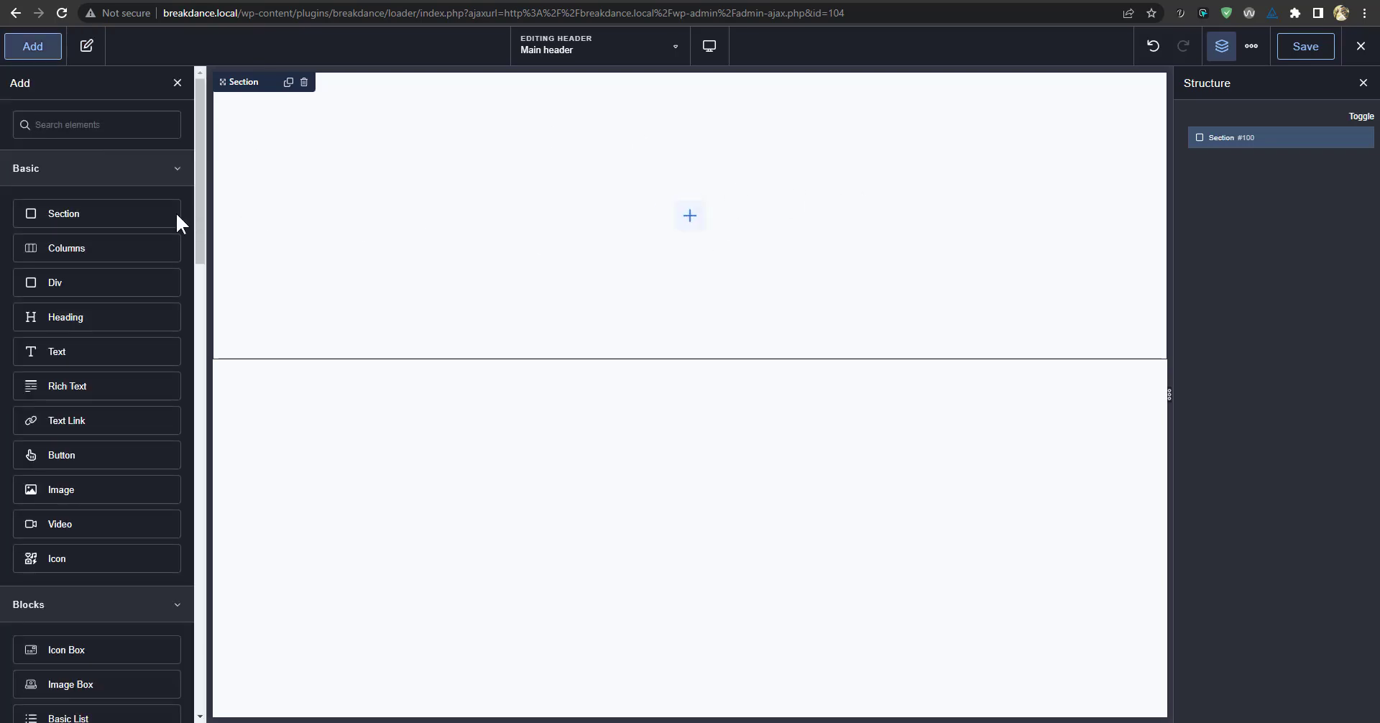
pyautogui.click(122, 260)
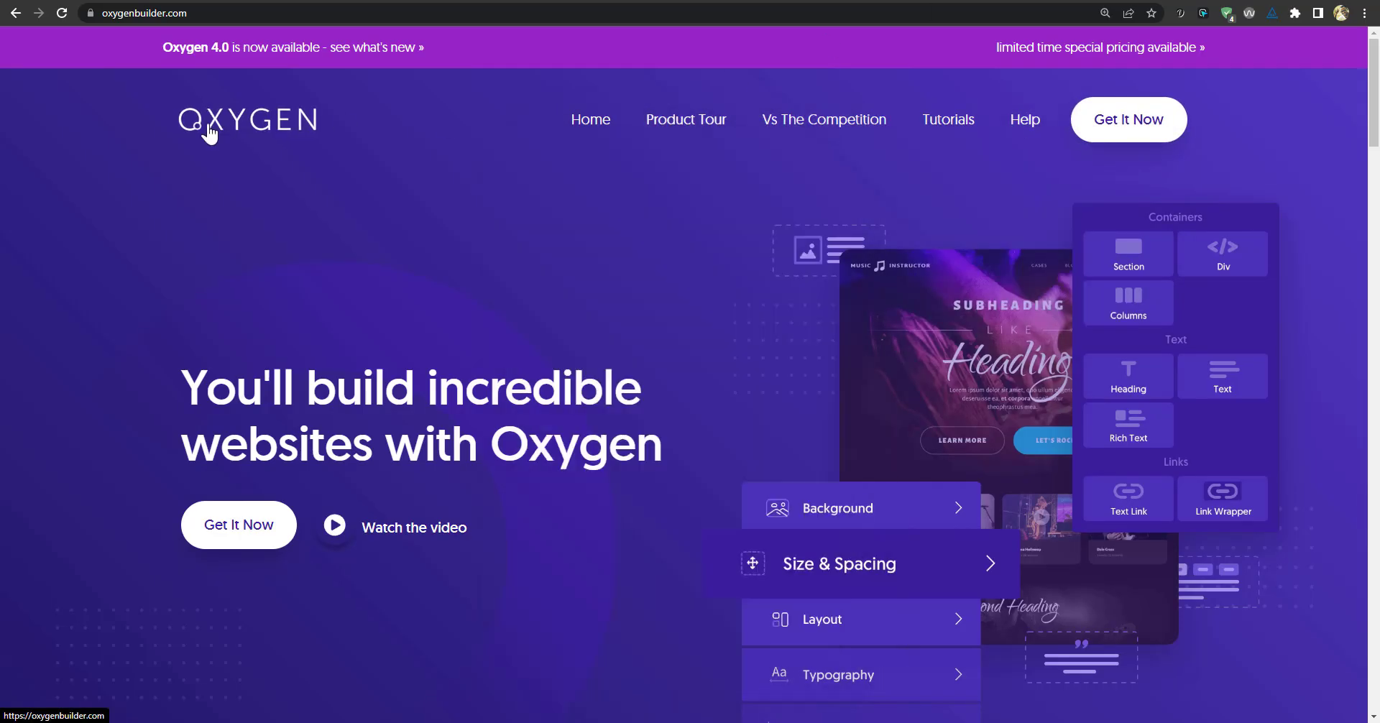
pyautogui.moveTo(1012, 138)
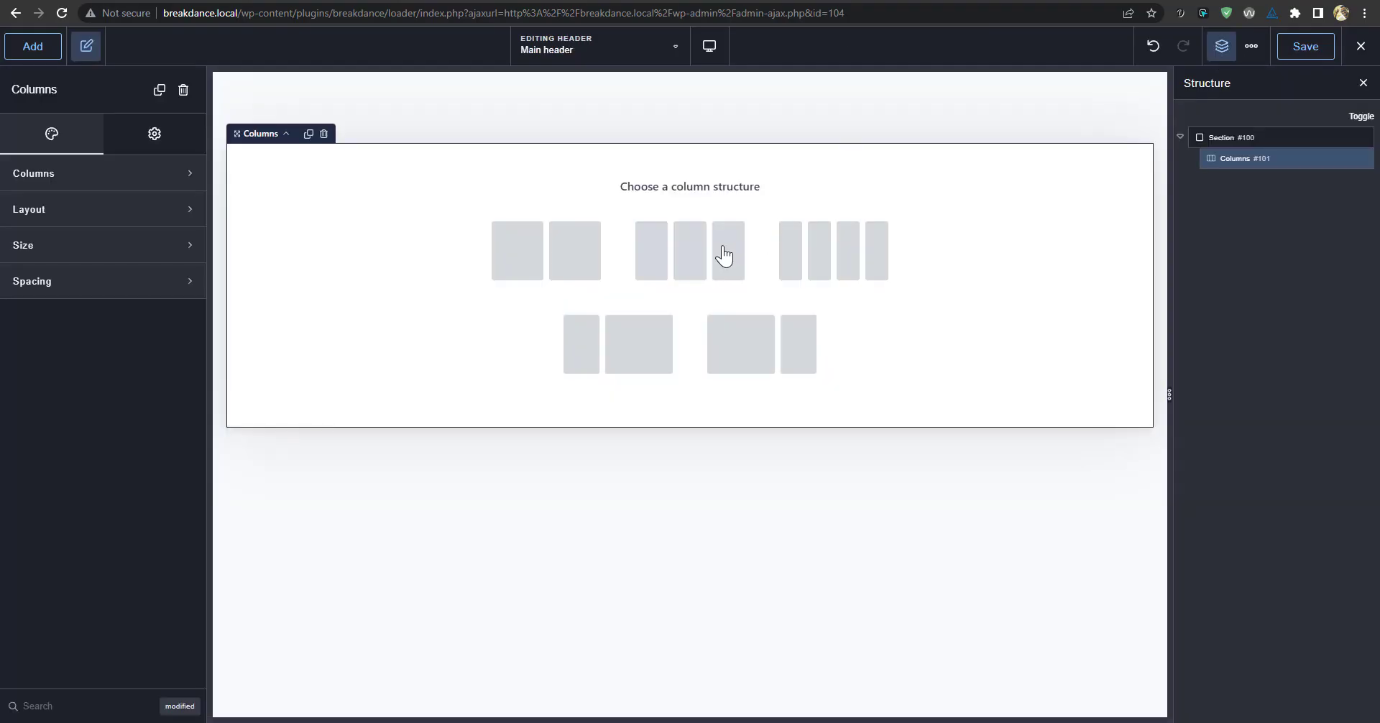
pyautogui.click(559, 265)
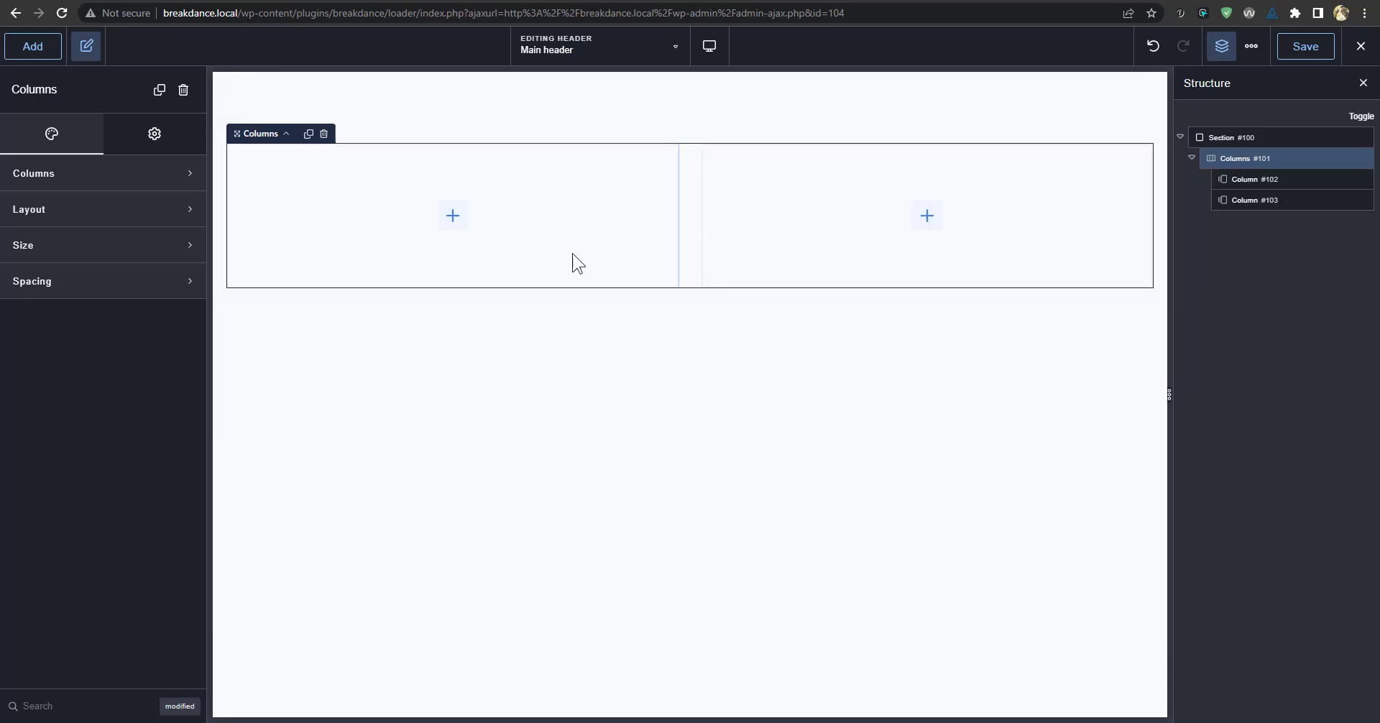
# Narrow the first column to about one fifth of the row's width and add an Image element inside it.
pyautogui.click(660, 216)
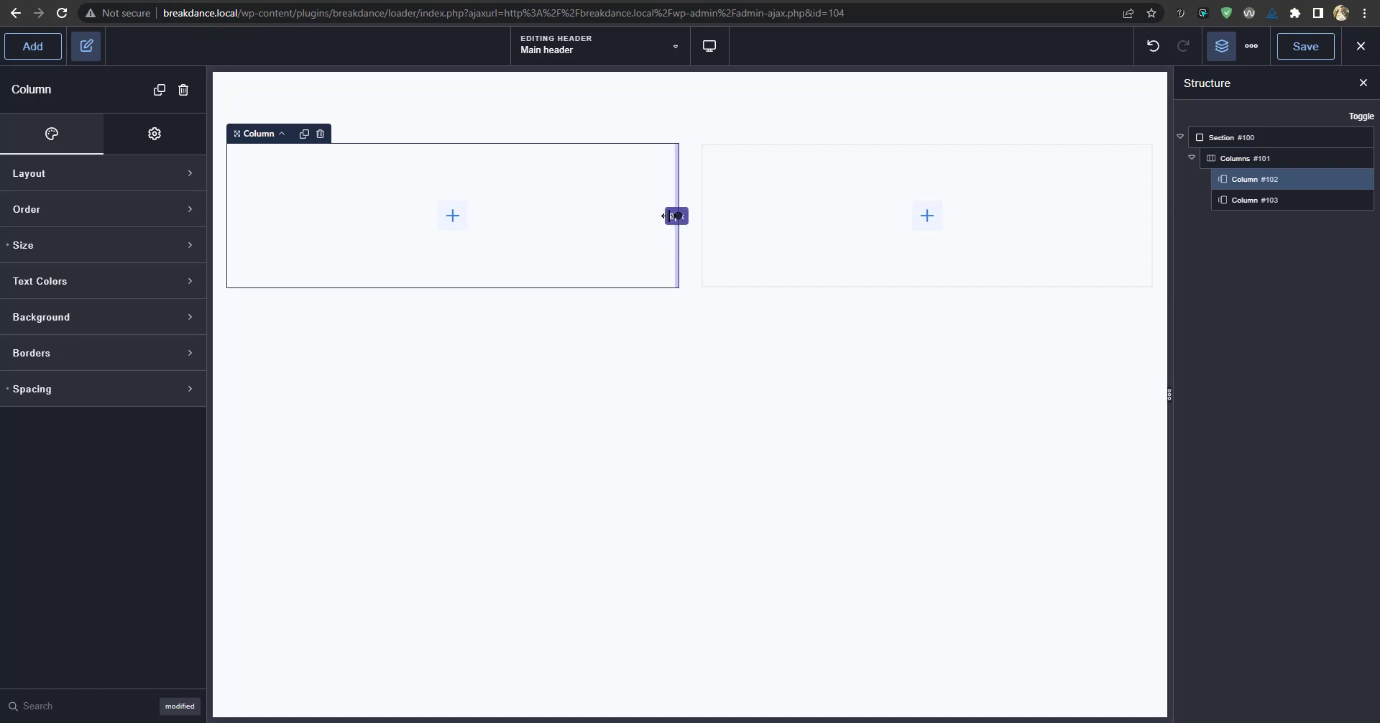
pyautogui.moveTo(677, 216); pyautogui.dragTo(412, 218)
pyautogui.click(311, 222)
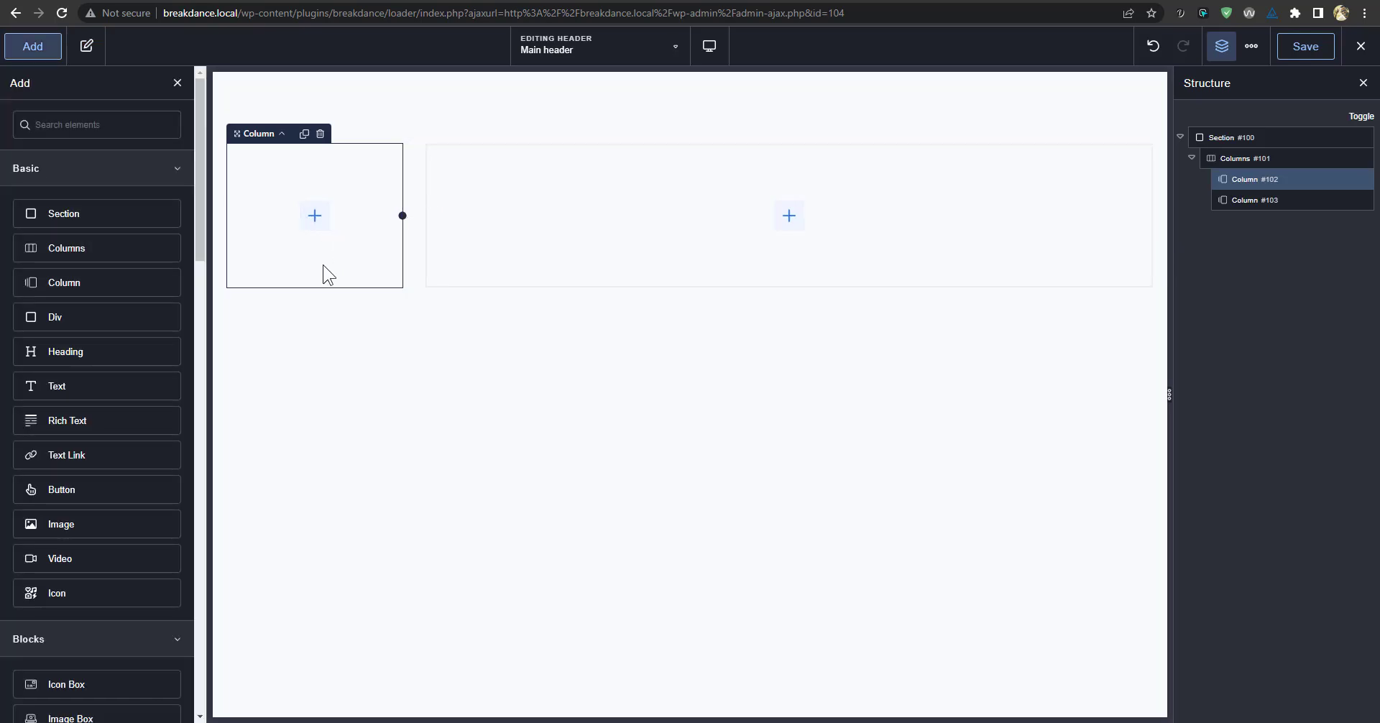
pyautogui.write('logo')
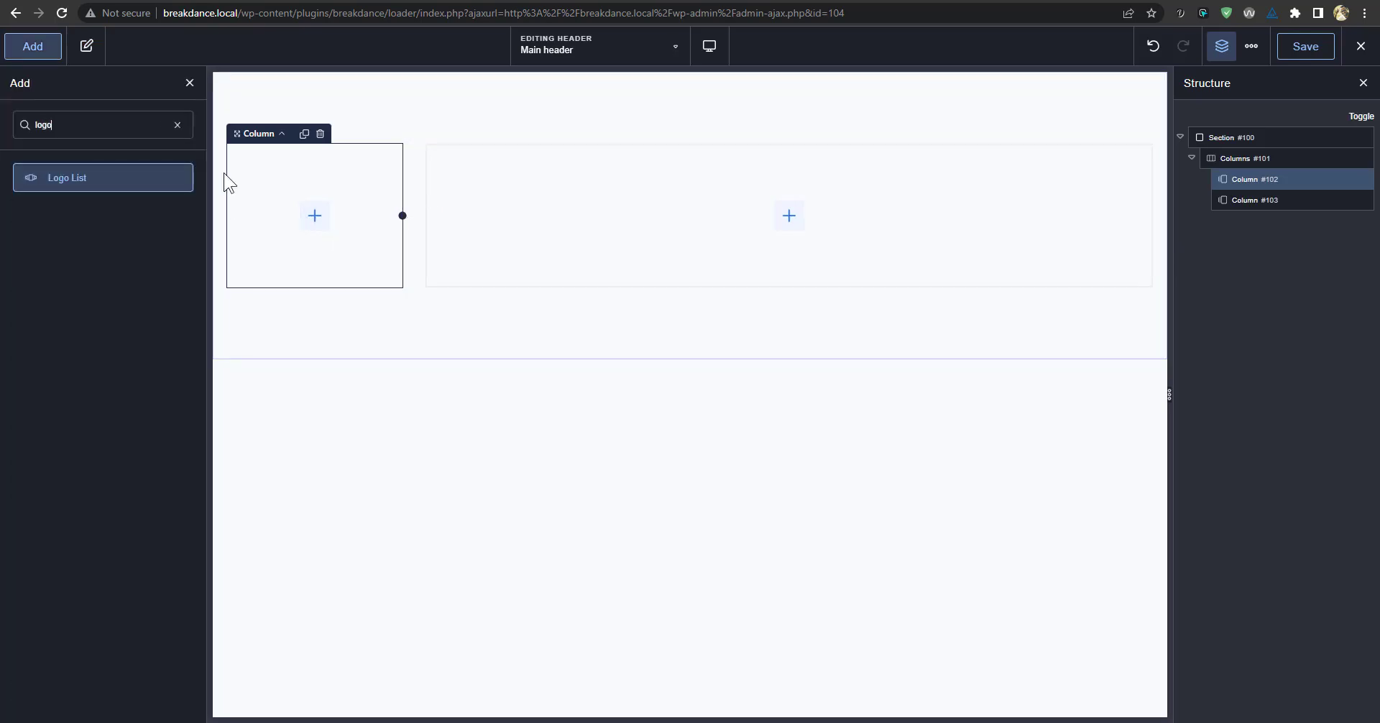
pyautogui.hotkey('ctrl', 'a')
pyautogui.write('image')
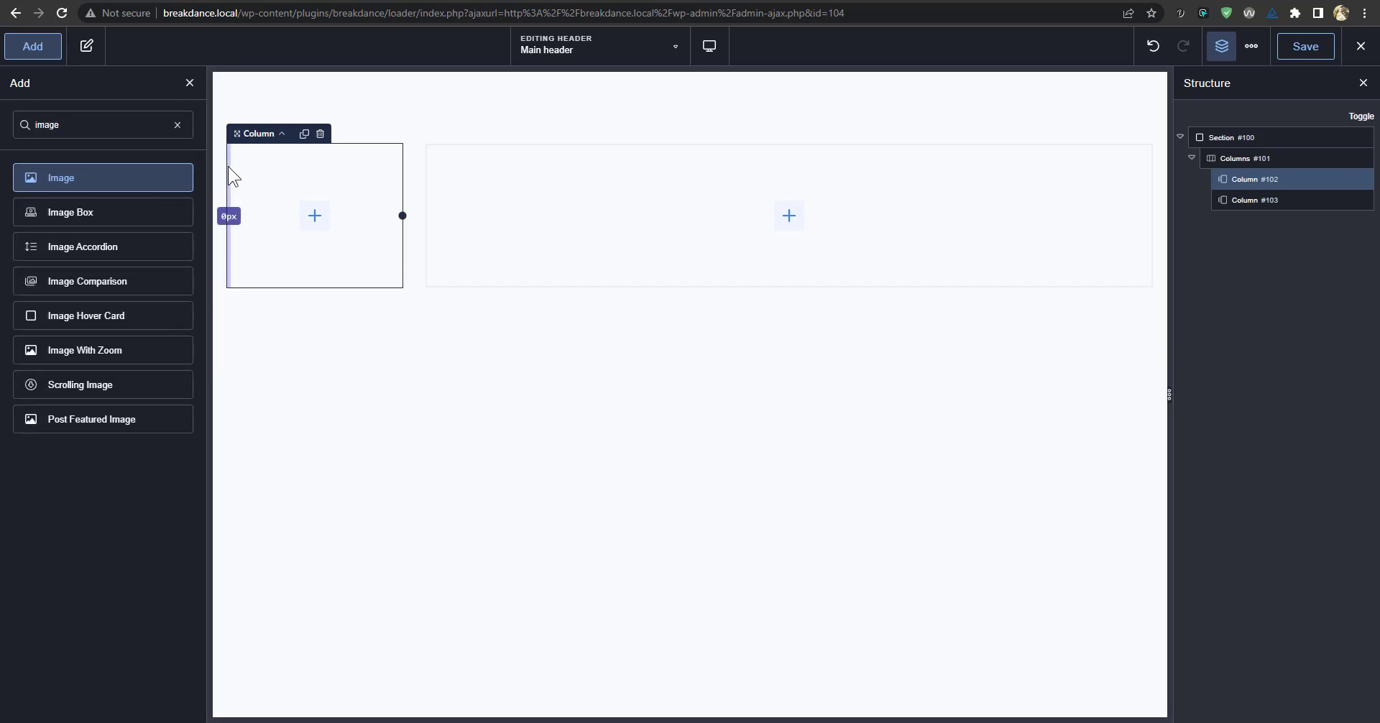
pyautogui.press('Return')
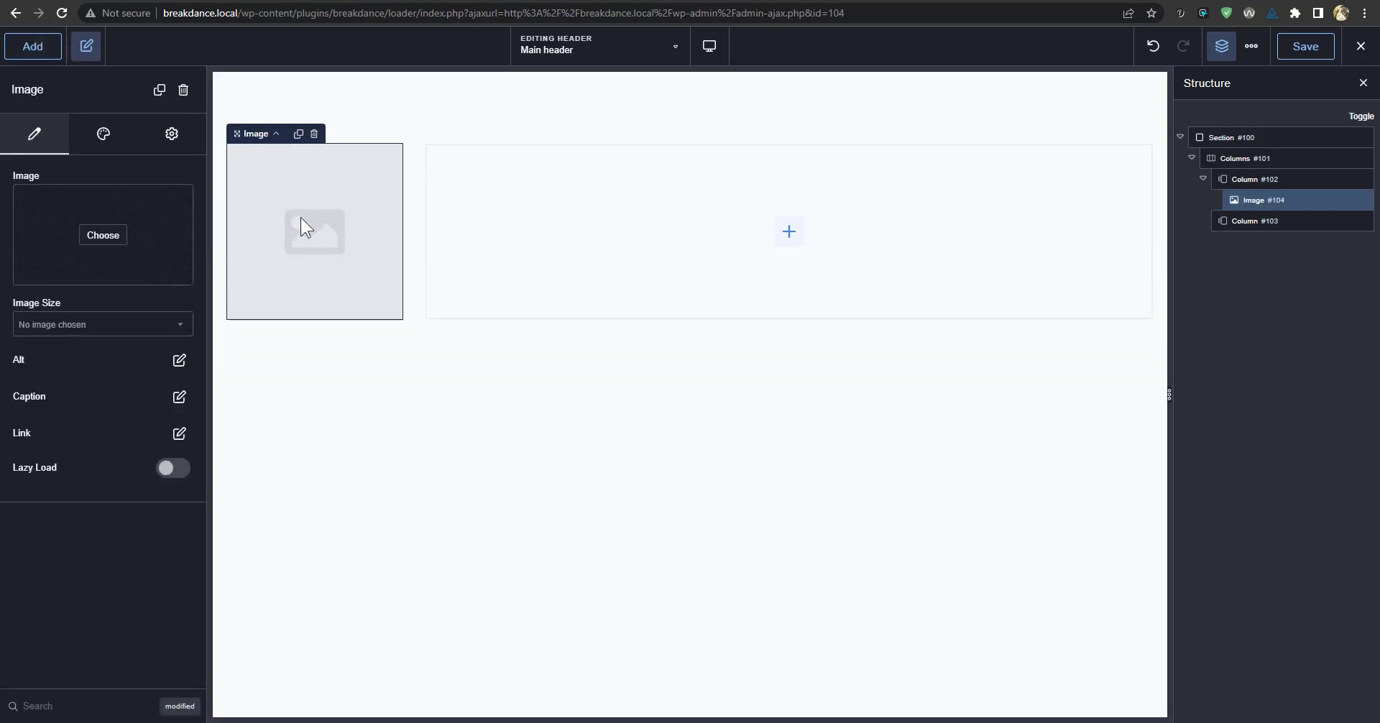
# Set the image to the white Oxygen logo from the media library.
pyautogui.click(102, 235)
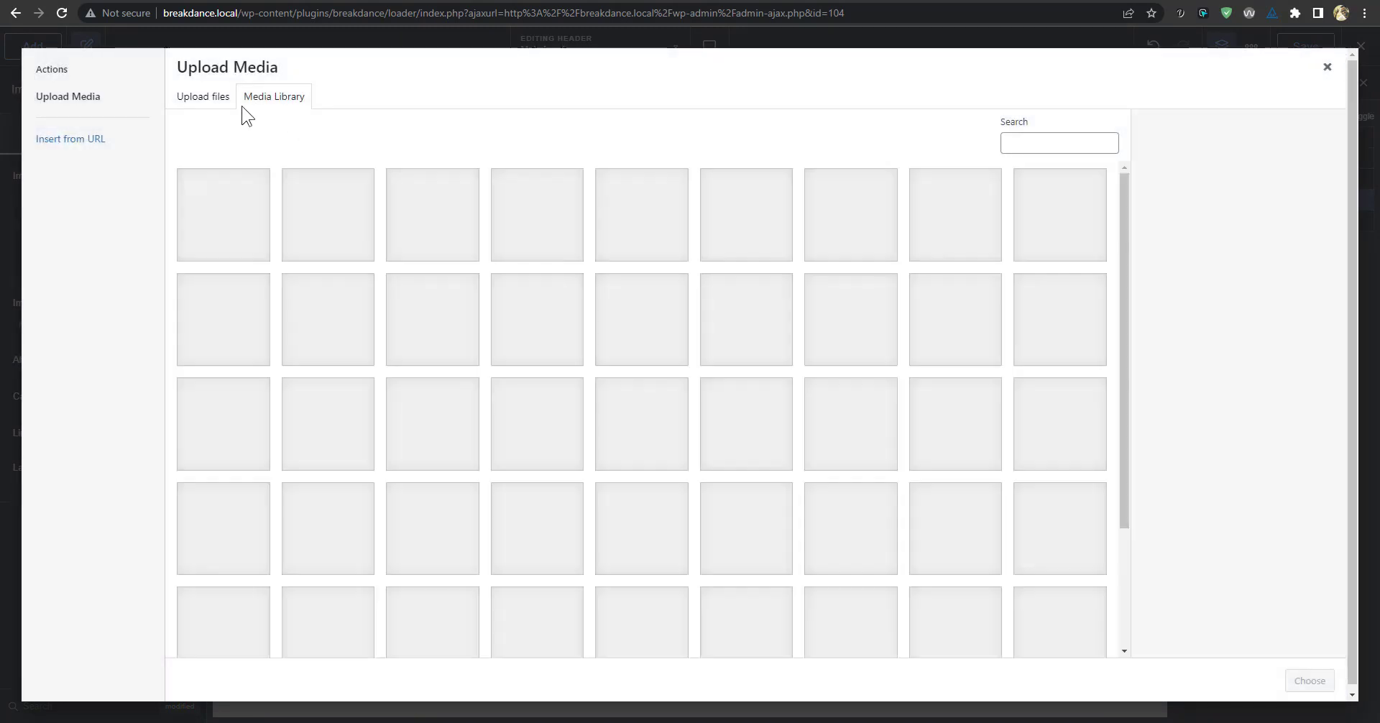
pyautogui.scroll(-2, 503, 442)
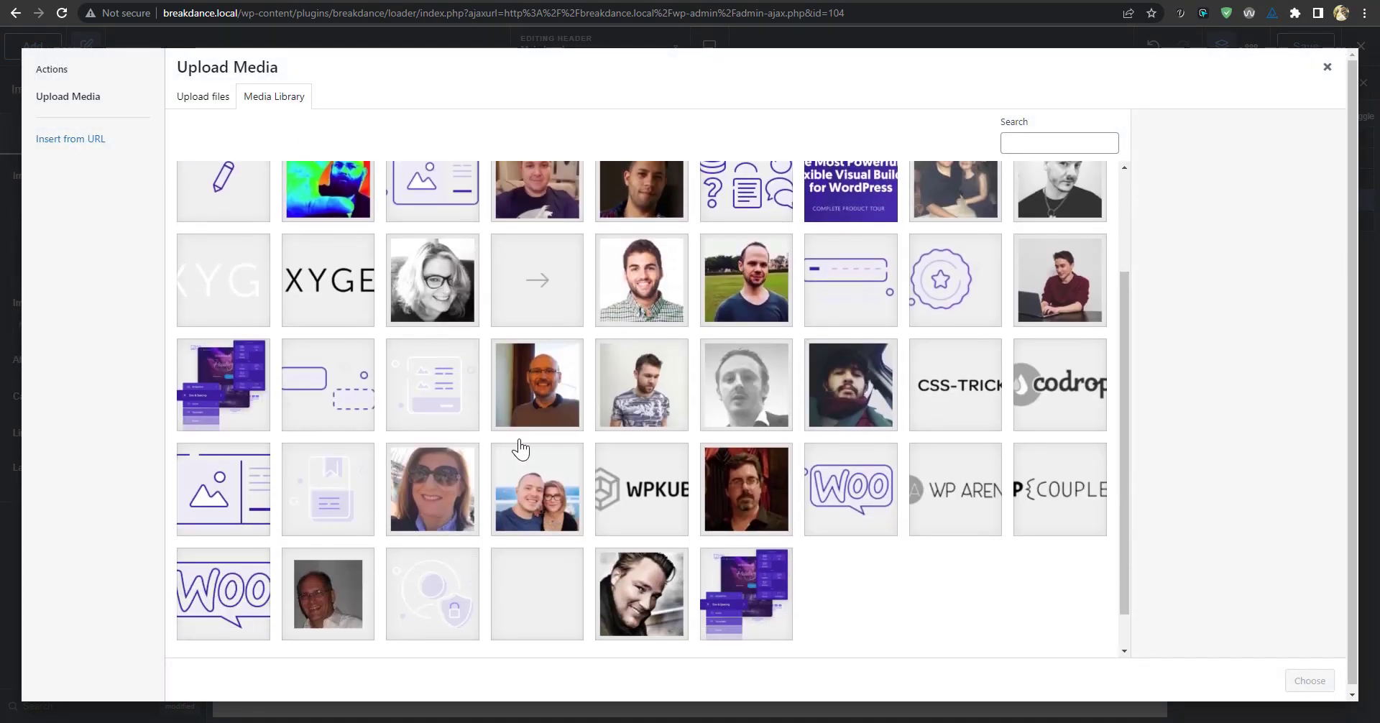
pyautogui.scroll(2, 601, 484)
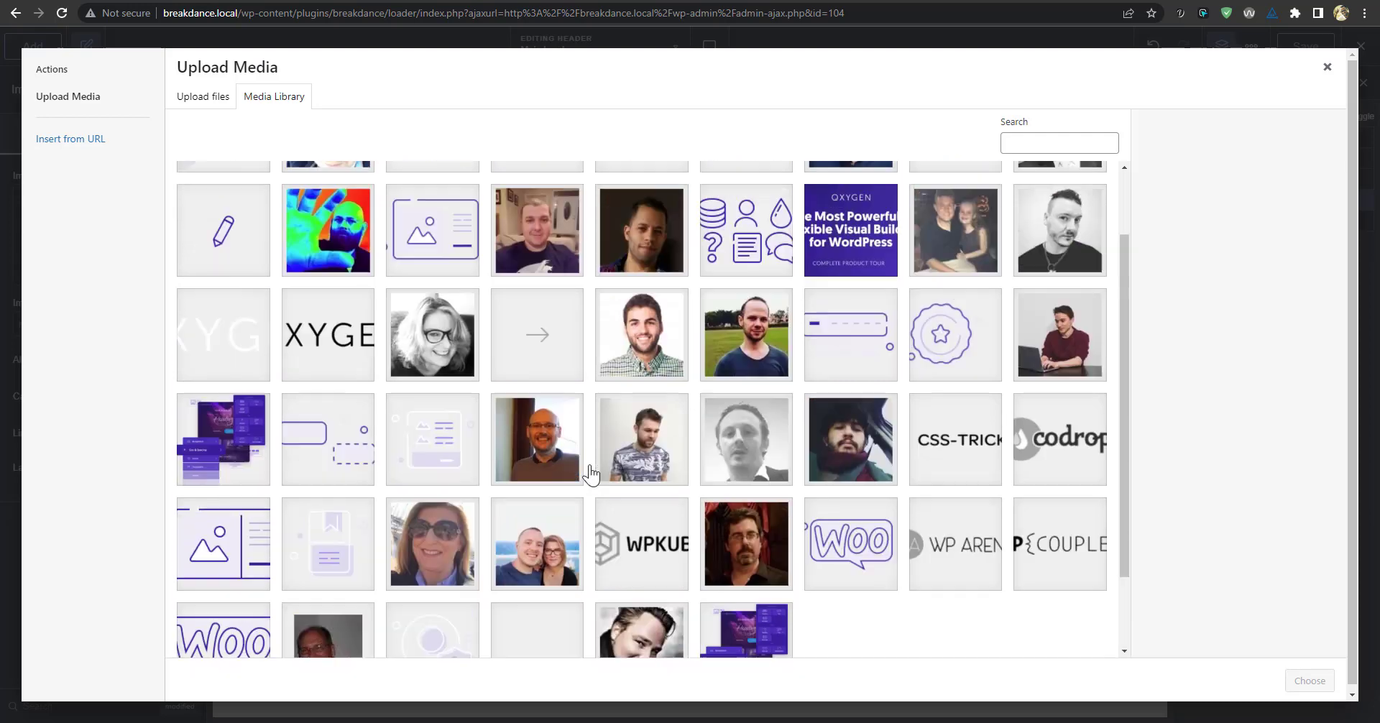
pyautogui.click(232, 466)
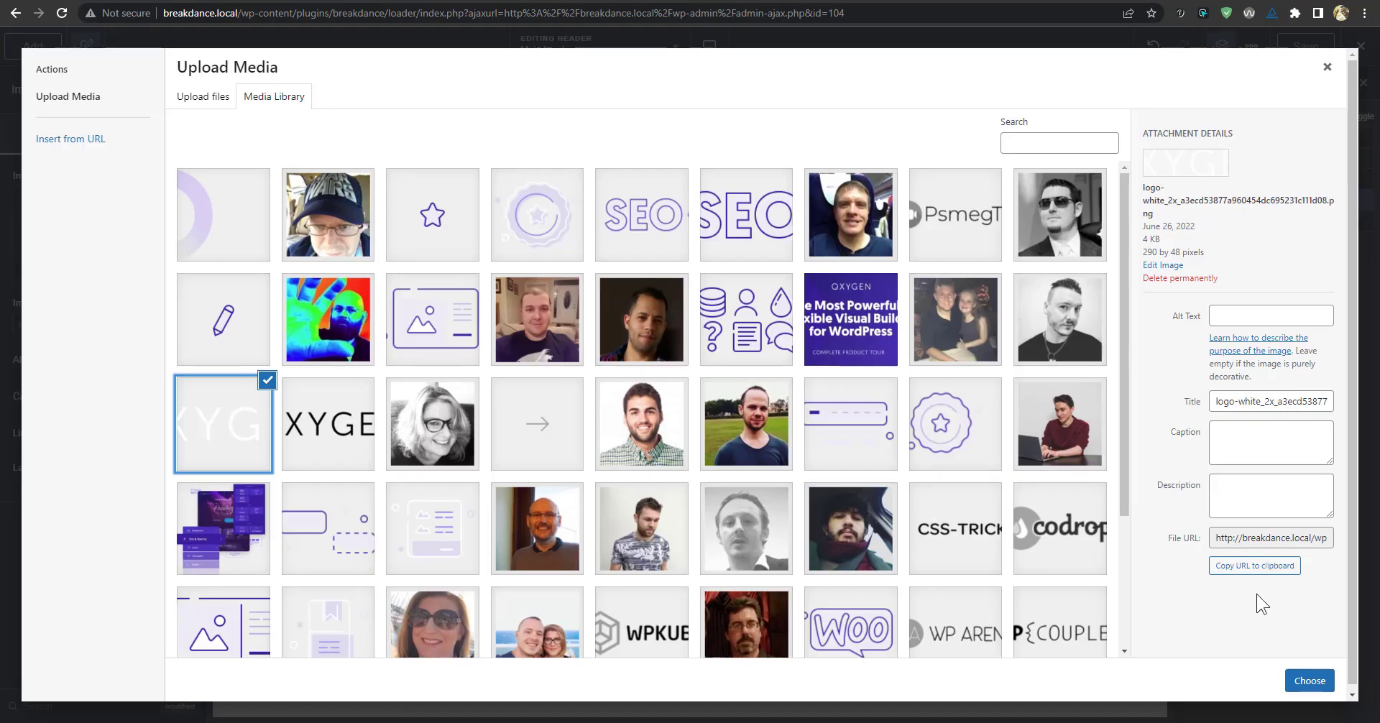
pyautogui.click(1309, 679)
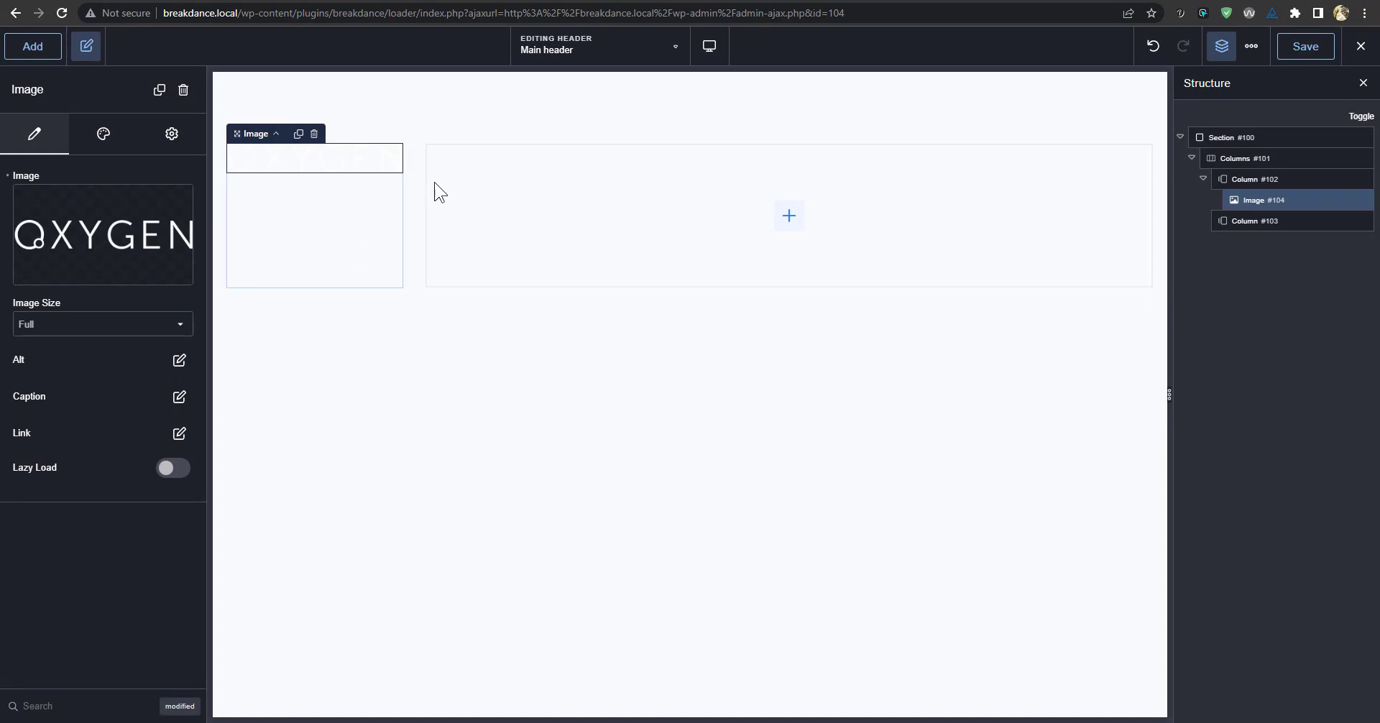
# Set the header section's background color to the saved Purple, #3F2BA1.
pyautogui.click(1240, 152)
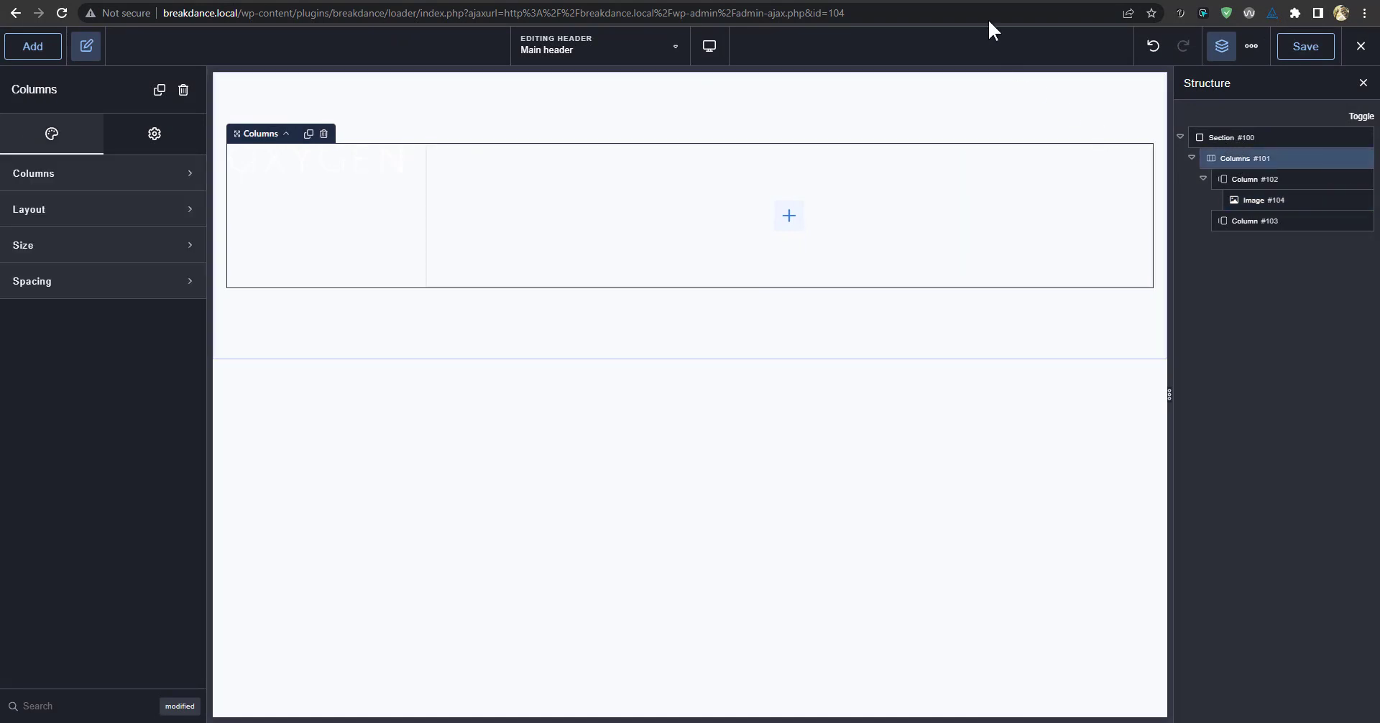
pyautogui.click(1231, 137)
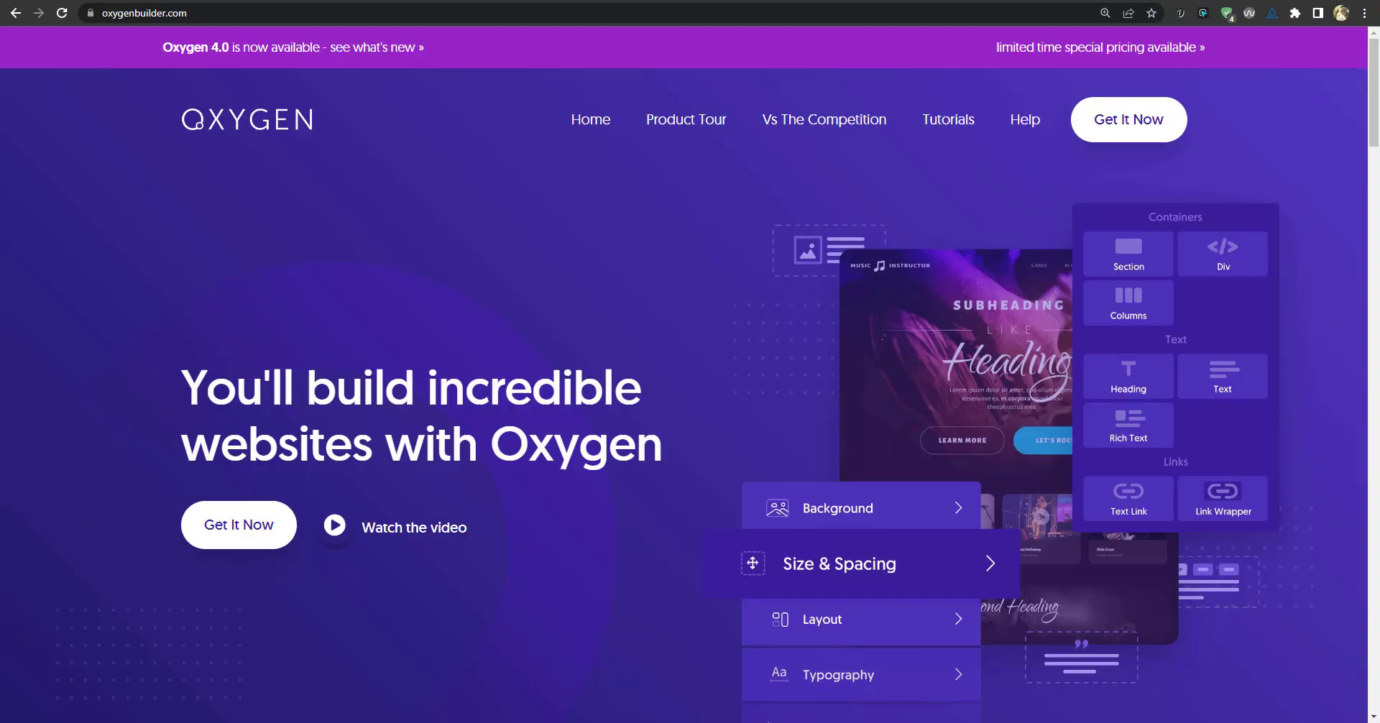
pyautogui.moveTo(715, 108)
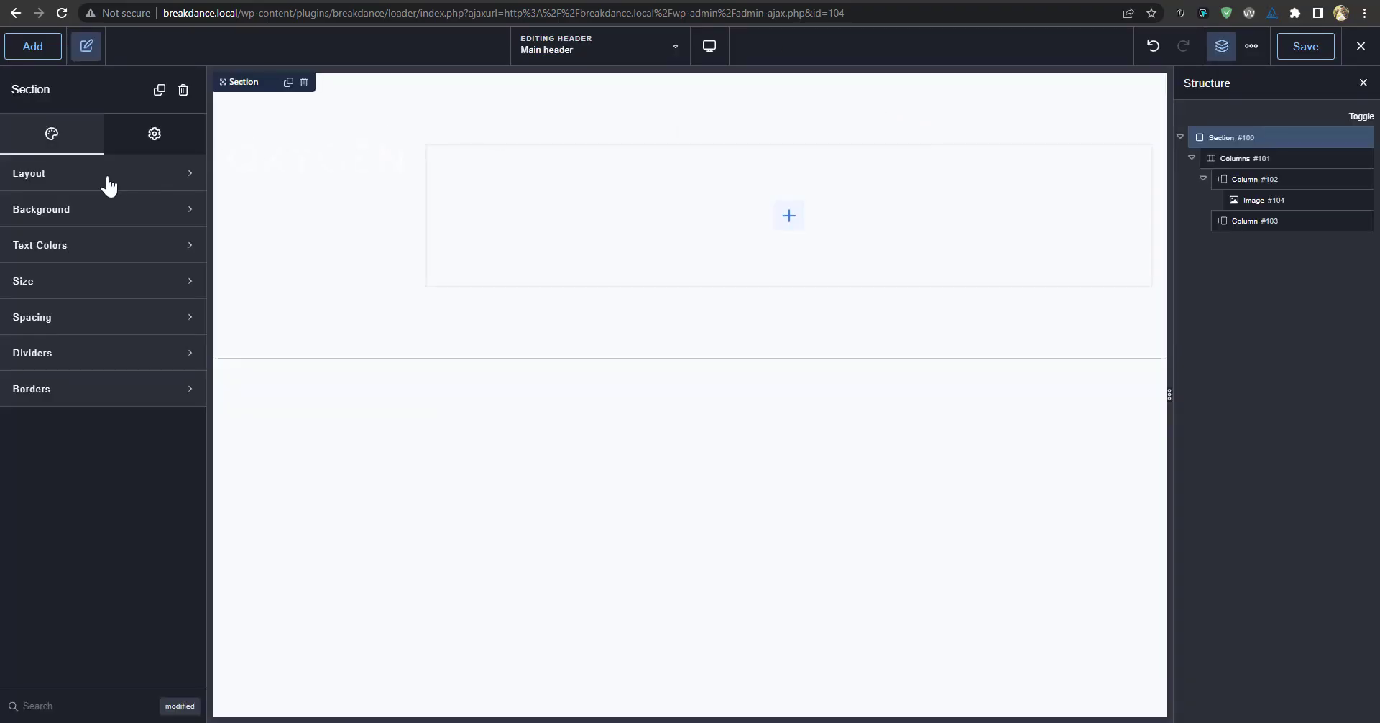
pyautogui.click(99, 211)
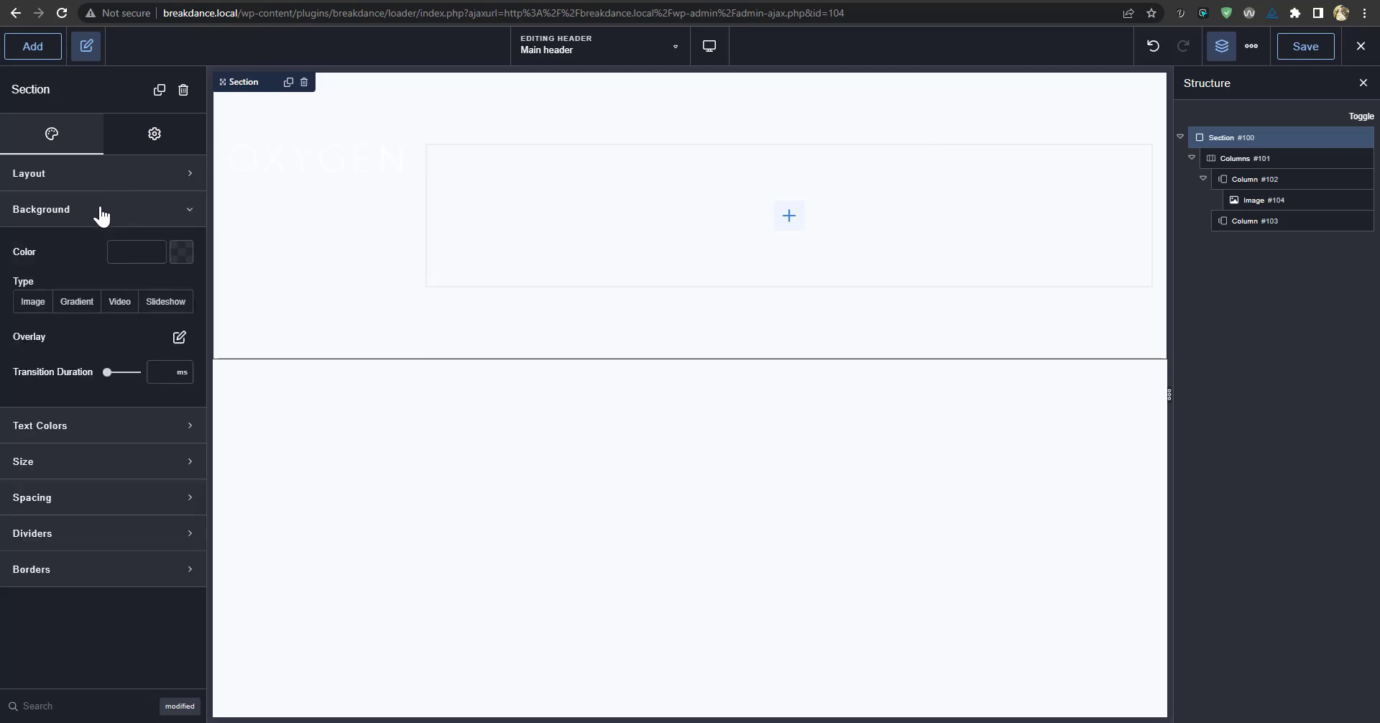
pyautogui.click(176, 258)
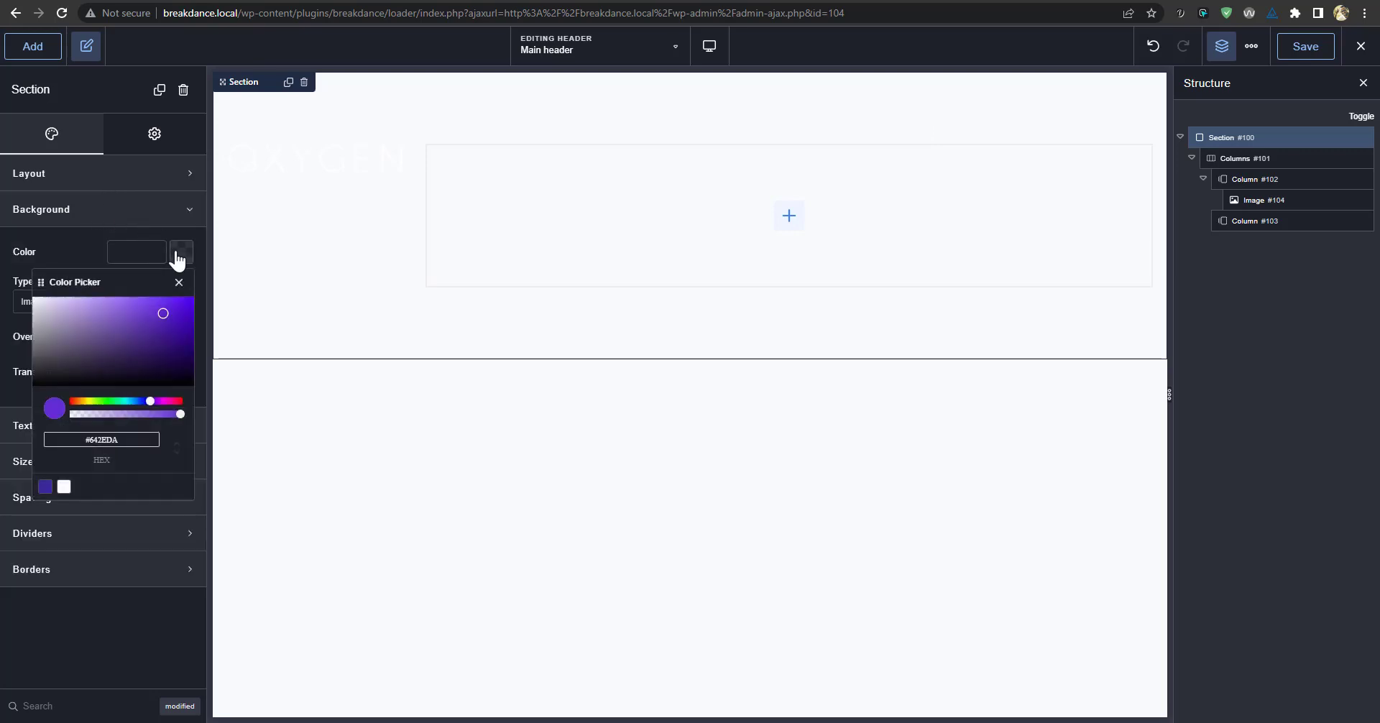
pyautogui.click(49, 488)
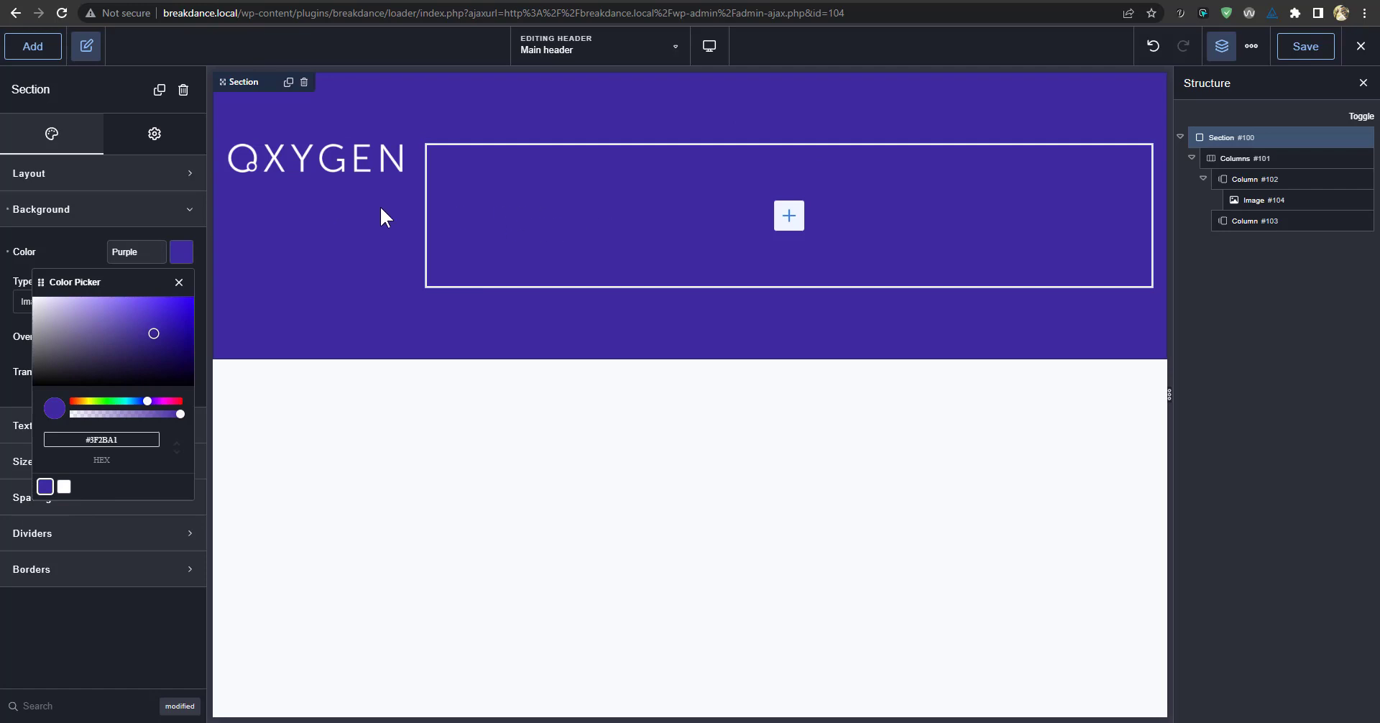
# Vertically align the logo column's content to the middle.
pyautogui.click(320, 231)
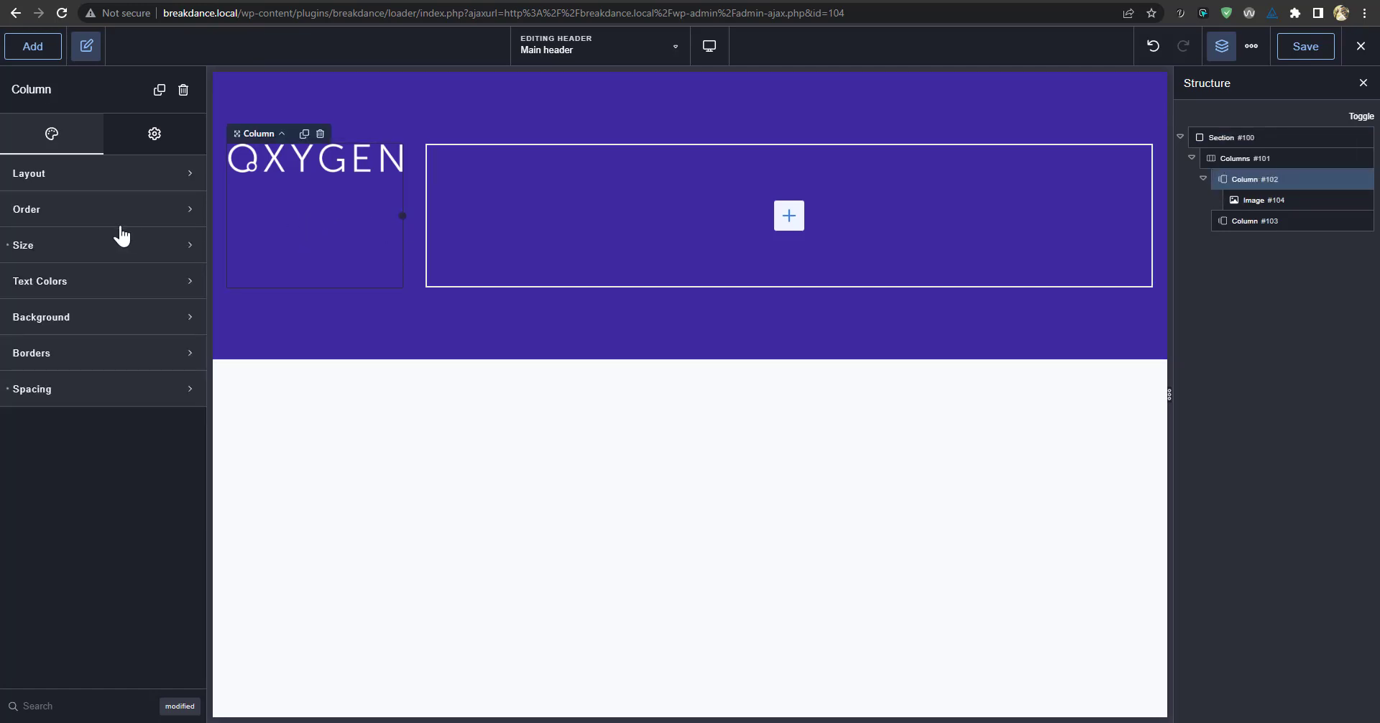
pyautogui.click(131, 174)
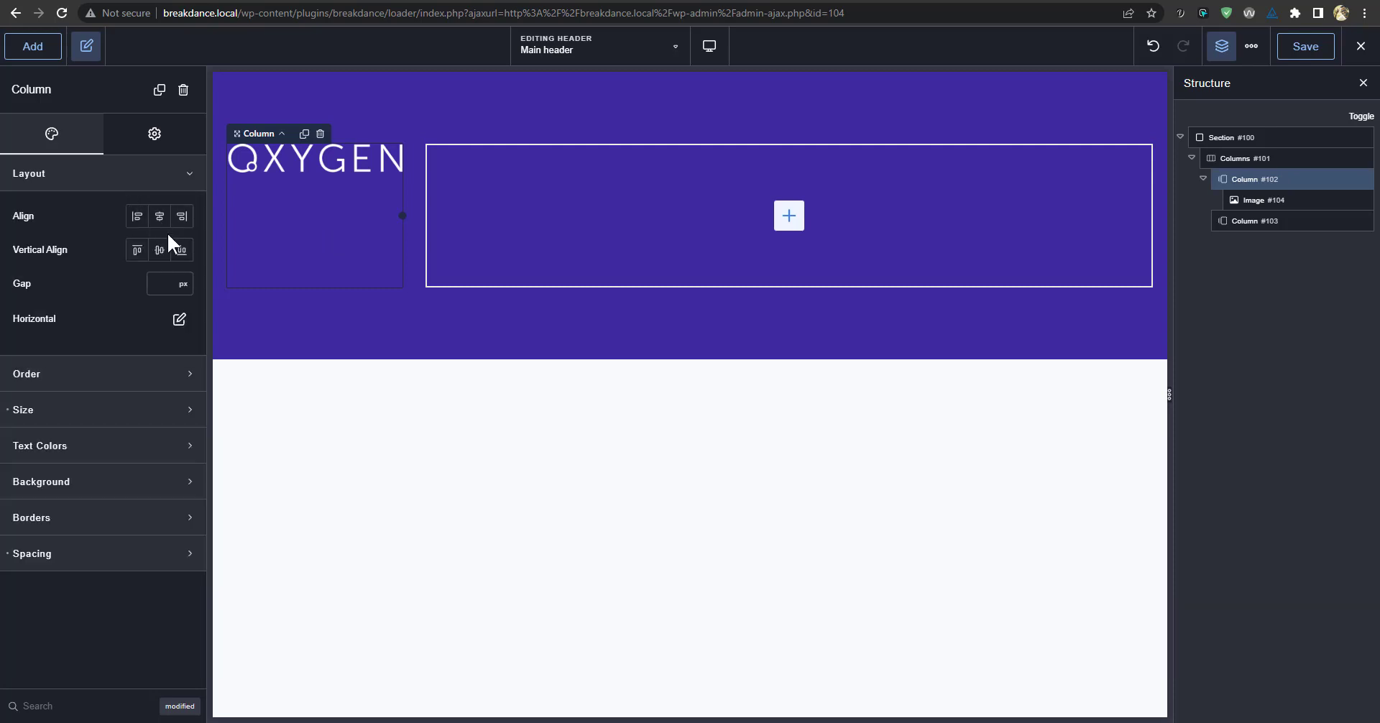
pyautogui.click(160, 250)
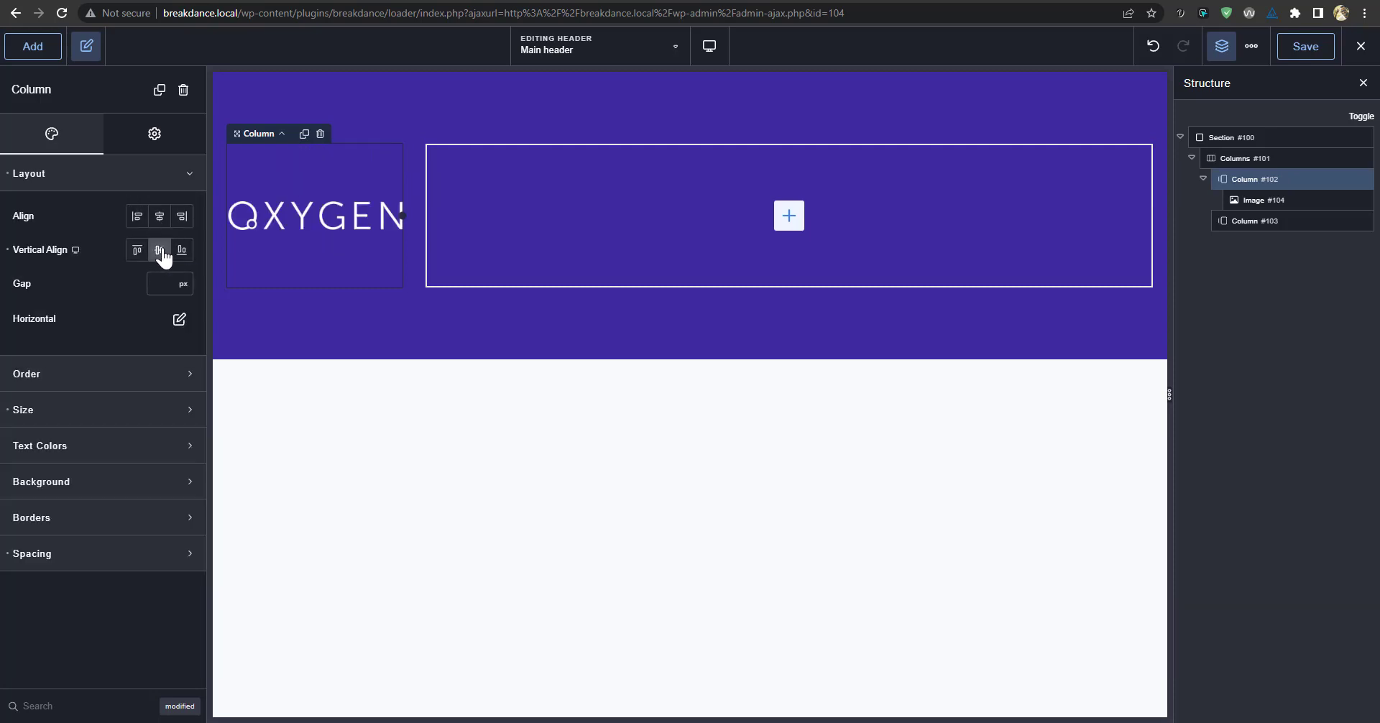
# Add a Menu Builder element inside the empty second column.
pyautogui.click(789, 216)
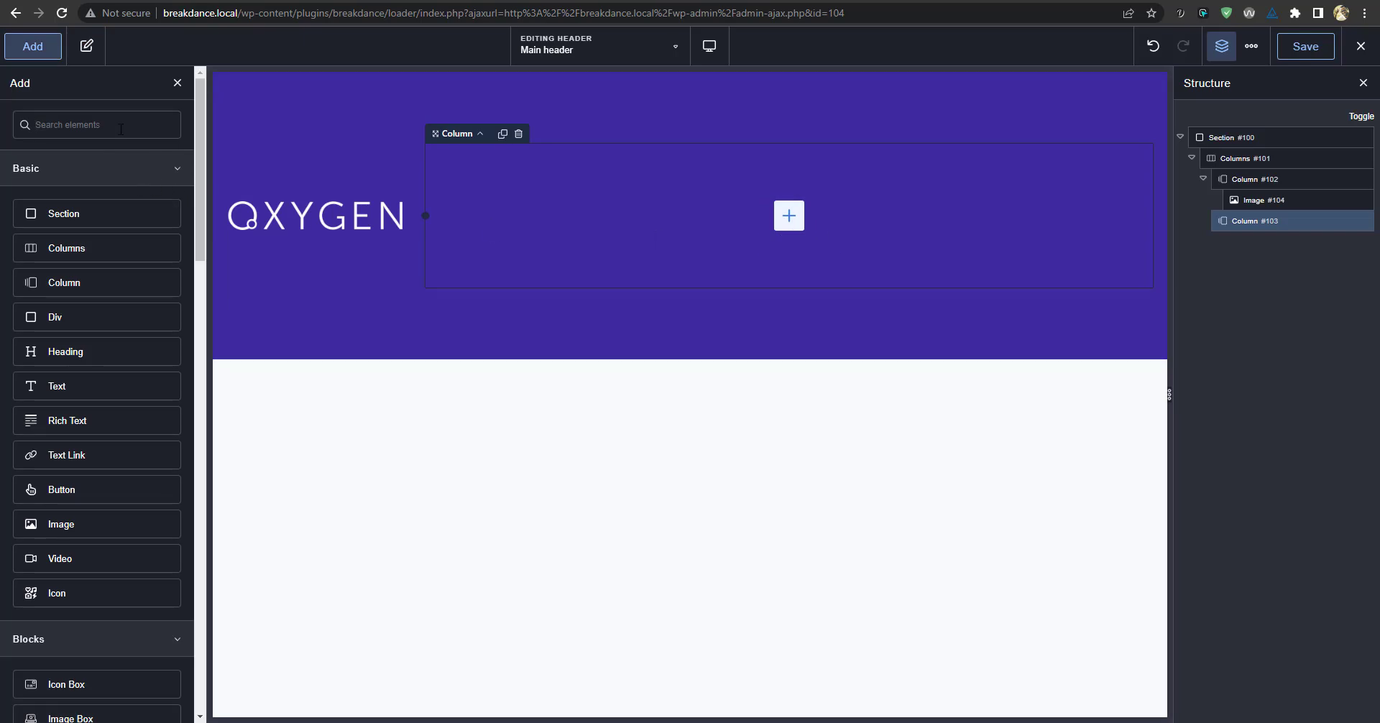
pyautogui.write('menu')
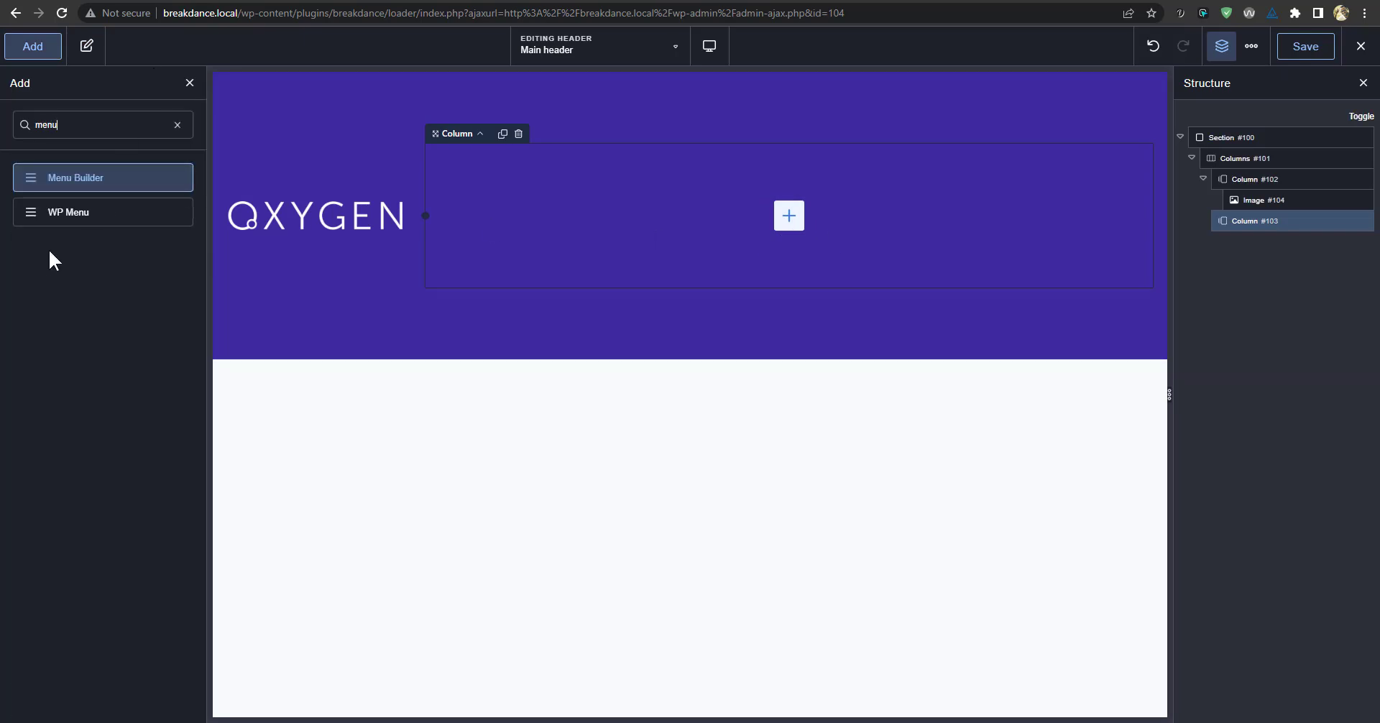
pyautogui.click(32, 179)
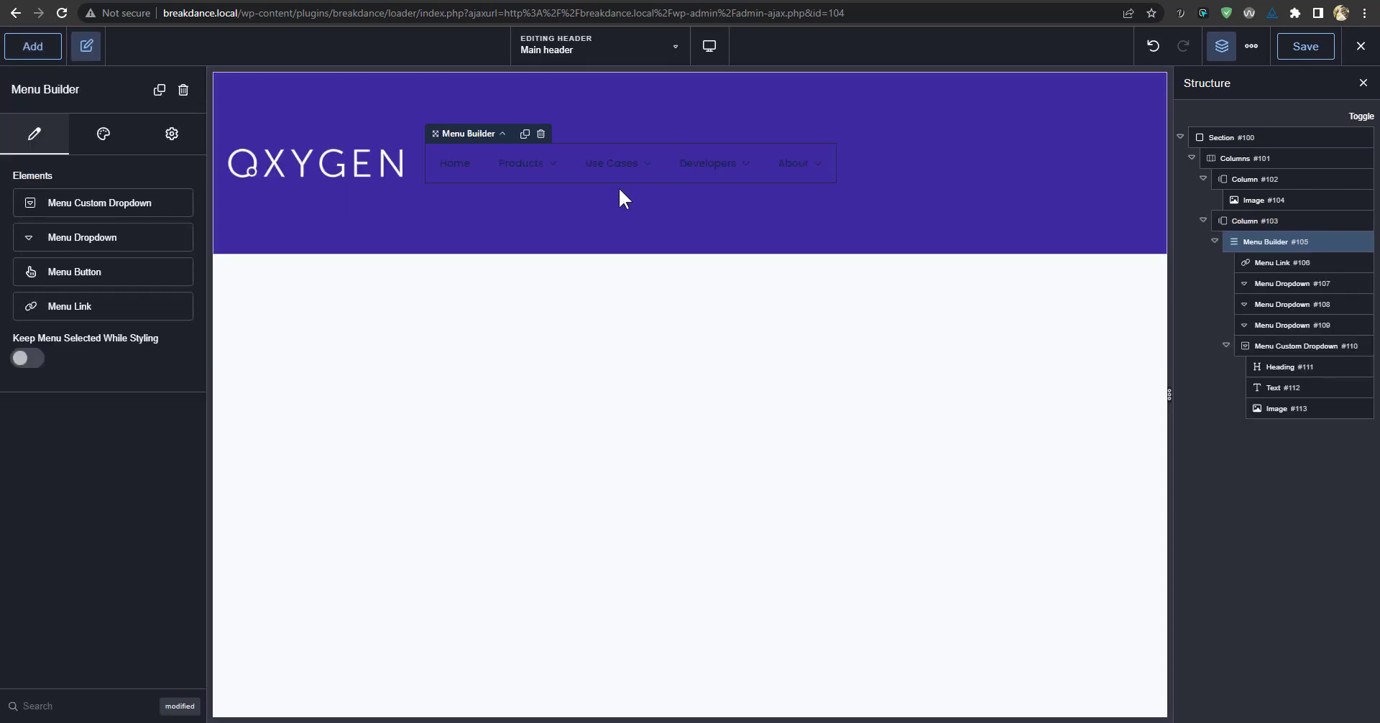
# Align the menu column's content to the right in its layout settings.
pyautogui.click(968, 172)
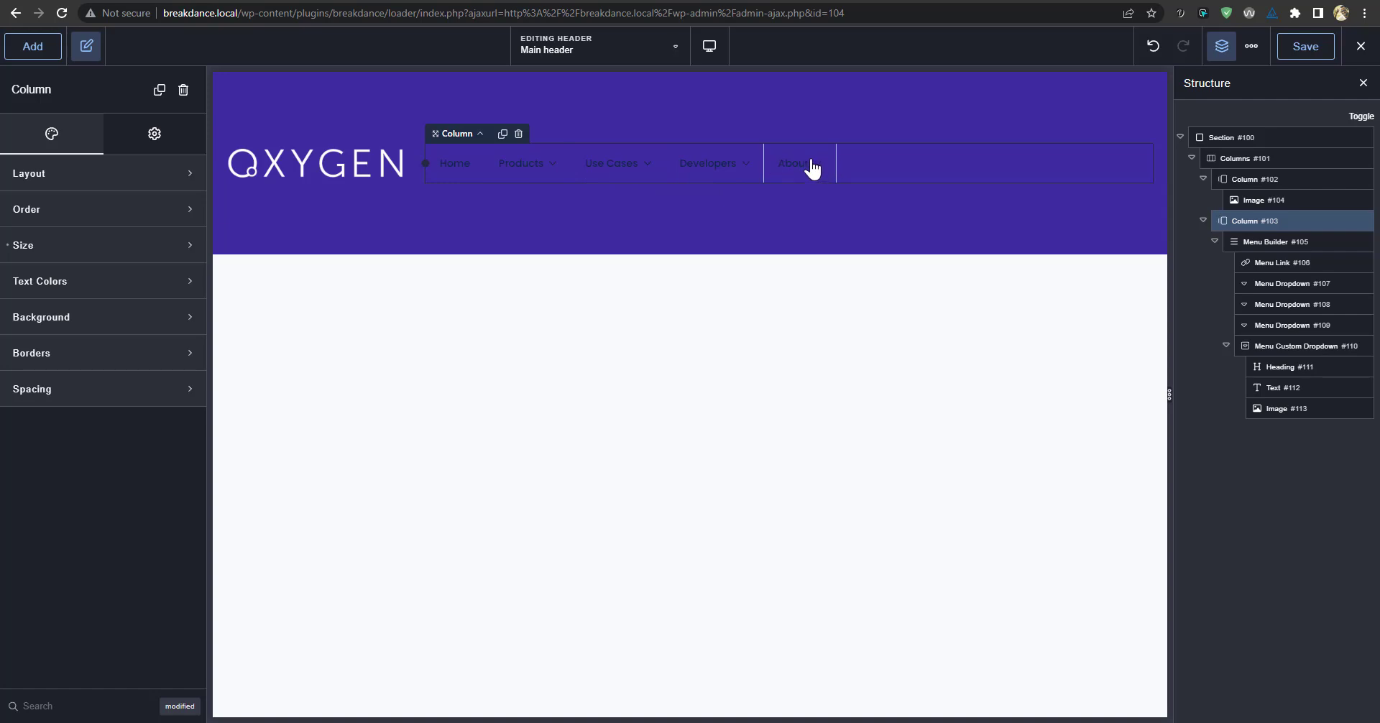
pyautogui.click(1259, 243)
pyautogui.click(1258, 220)
pyautogui.click(113, 178)
pyautogui.click(182, 216)
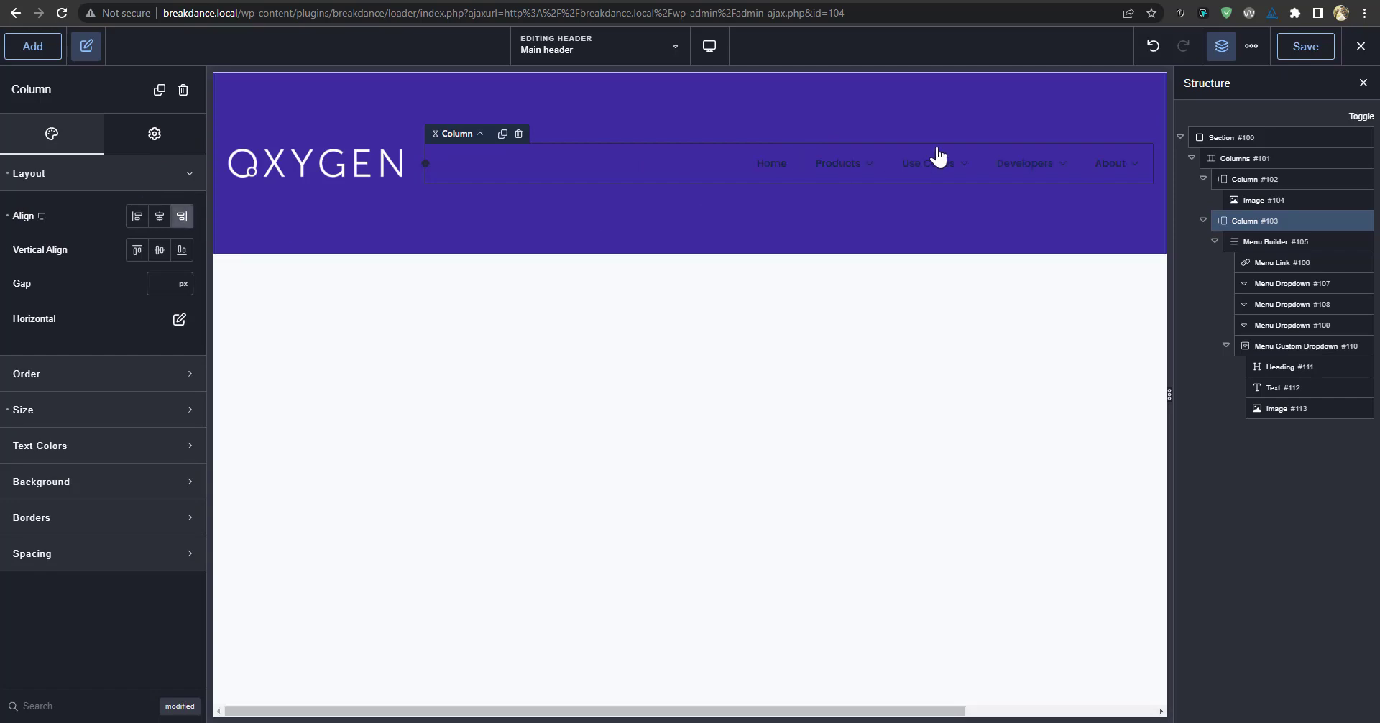
# Examine the Menu Builder's child elements in the structure tree, from the menu link down to the custom dropdown's contents.
pyautogui.click(1254, 242)
pyautogui.click(1272, 262)
pyautogui.click(1274, 325)
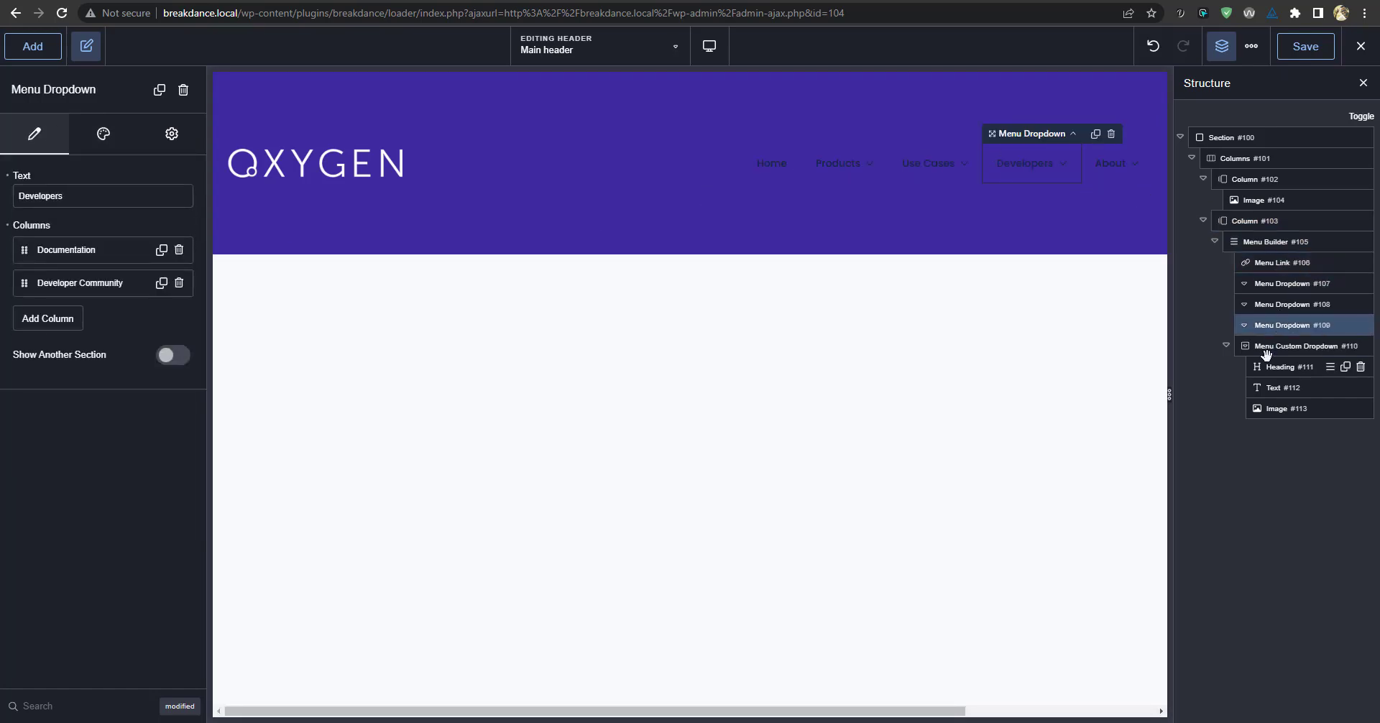
pyautogui.click(1271, 365)
pyautogui.click(1274, 388)
pyautogui.click(1274, 408)
pyautogui.click(1274, 387)
pyautogui.click(1273, 366)
pyautogui.click(1265, 346)
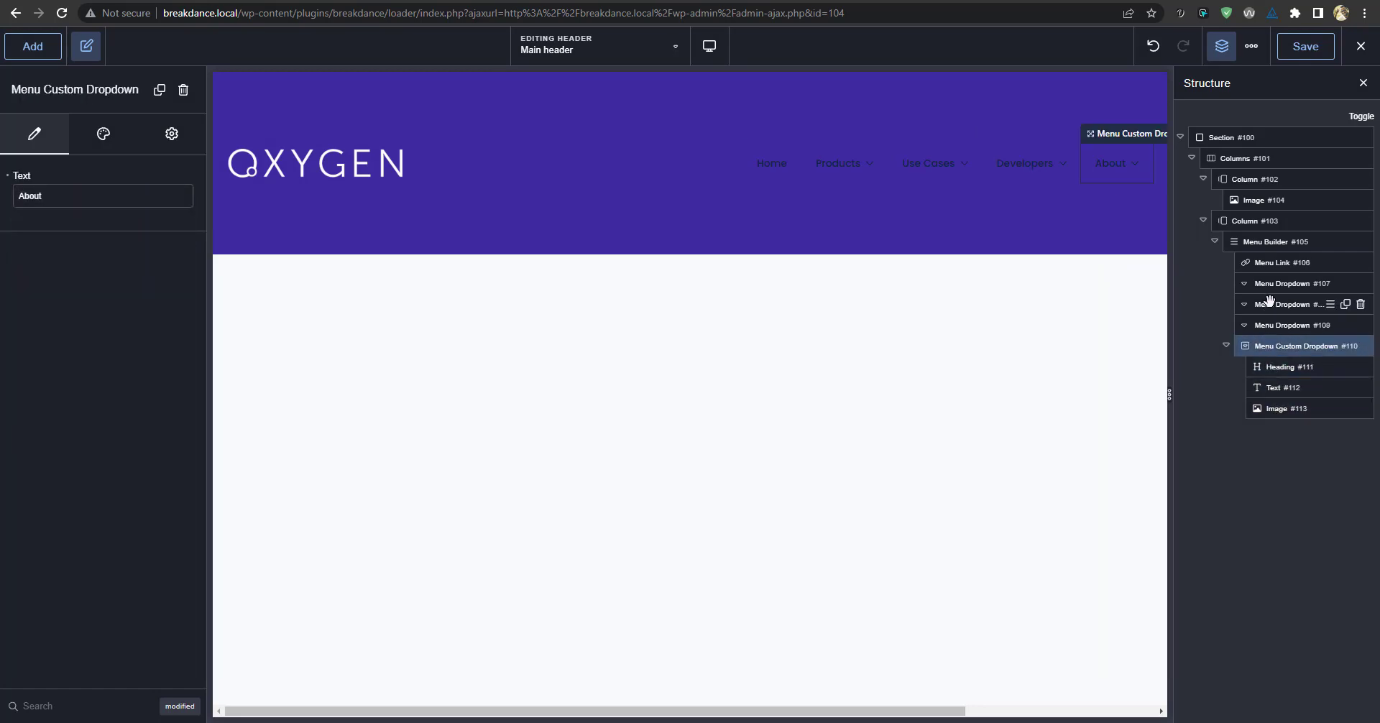
# Preview the Products, Use Cases, Developers and About dropdowns and the Home link on the canvas.
pyautogui.click(1062, 166)
pyautogui.click(949, 167)
pyautogui.click(827, 170)
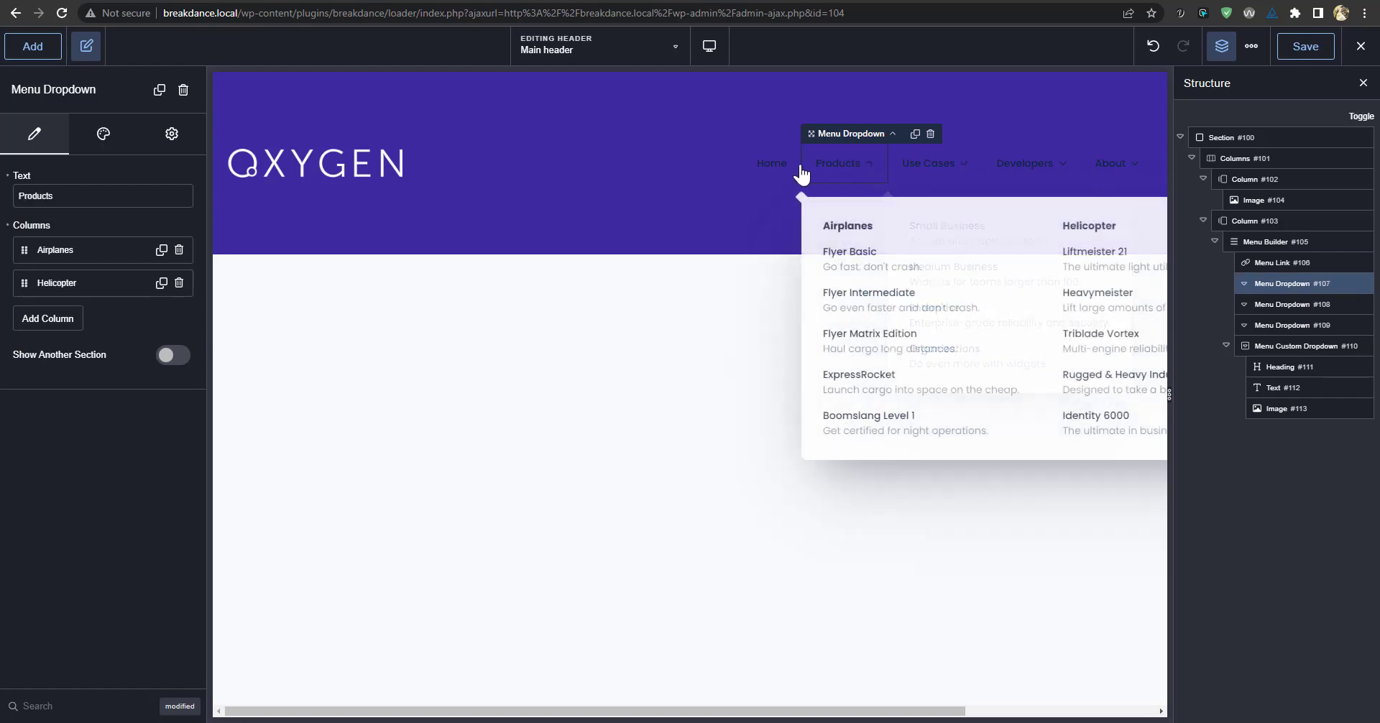
pyautogui.click(772, 169)
pyautogui.click(933, 169)
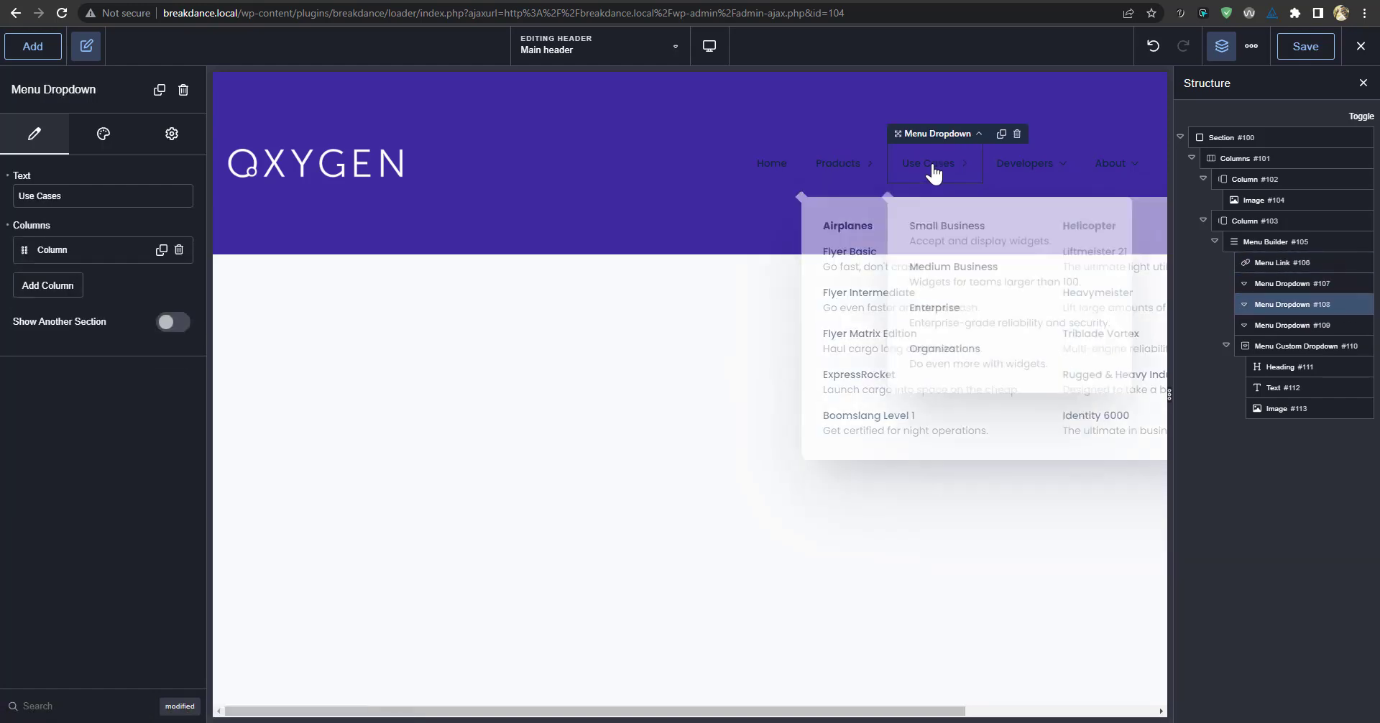
pyautogui.click(1077, 172)
pyautogui.click(1087, 171)
pyautogui.click(1011, 175)
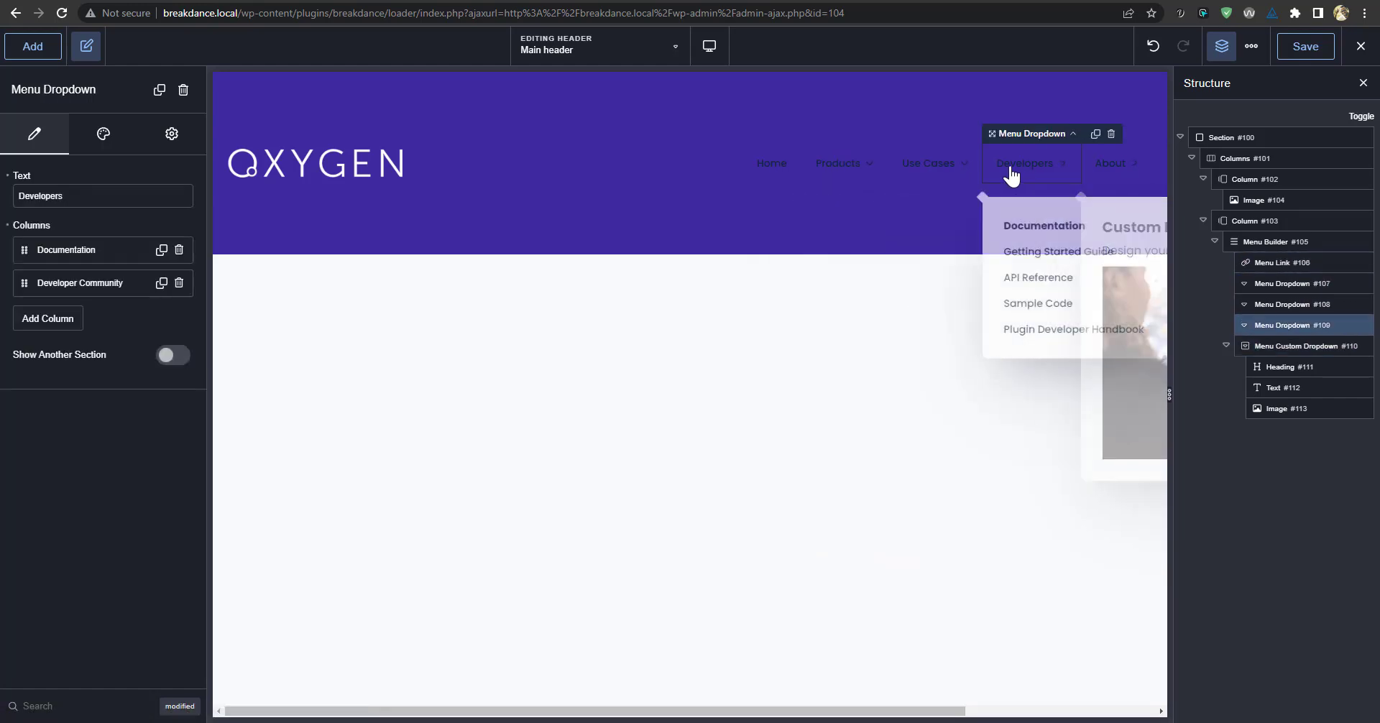
pyautogui.click(934, 171)
pyautogui.click(770, 171)
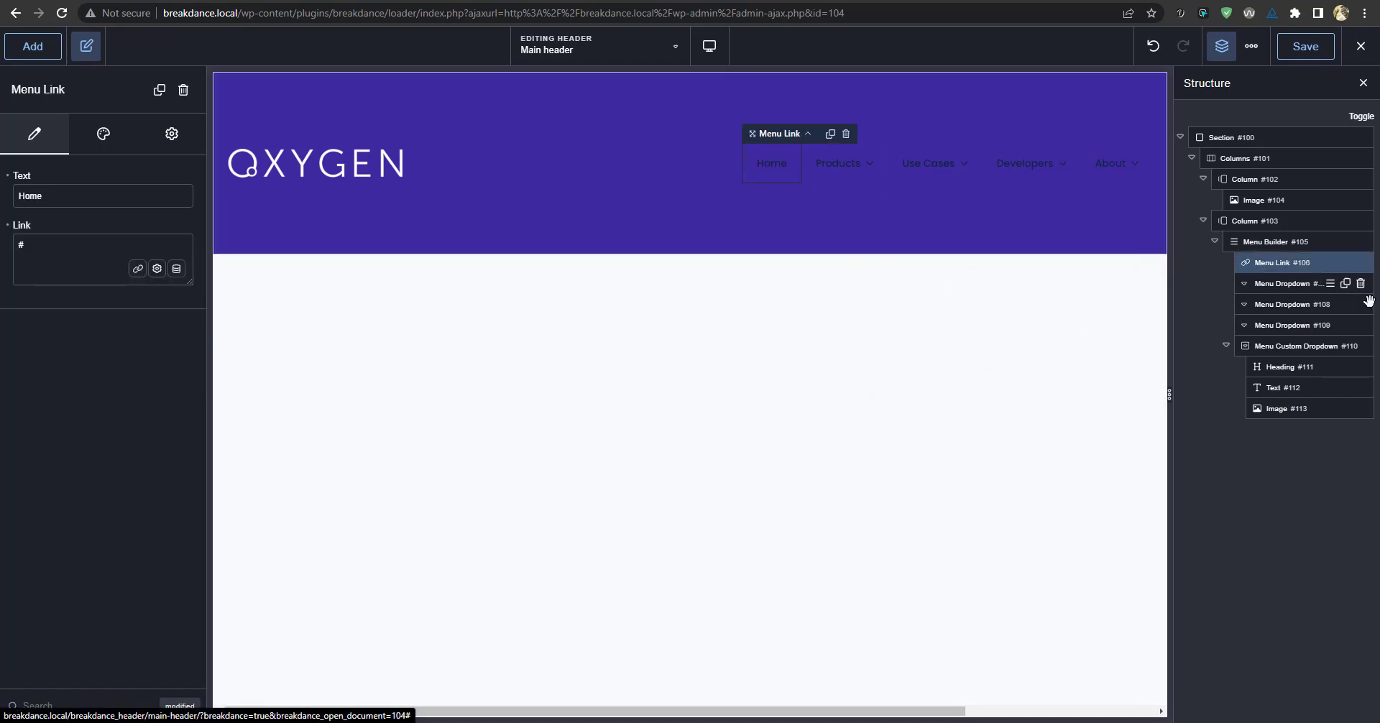
# Add a Menu Link to the Menu Builder and show the new link's design options.
pyautogui.click(1271, 243)
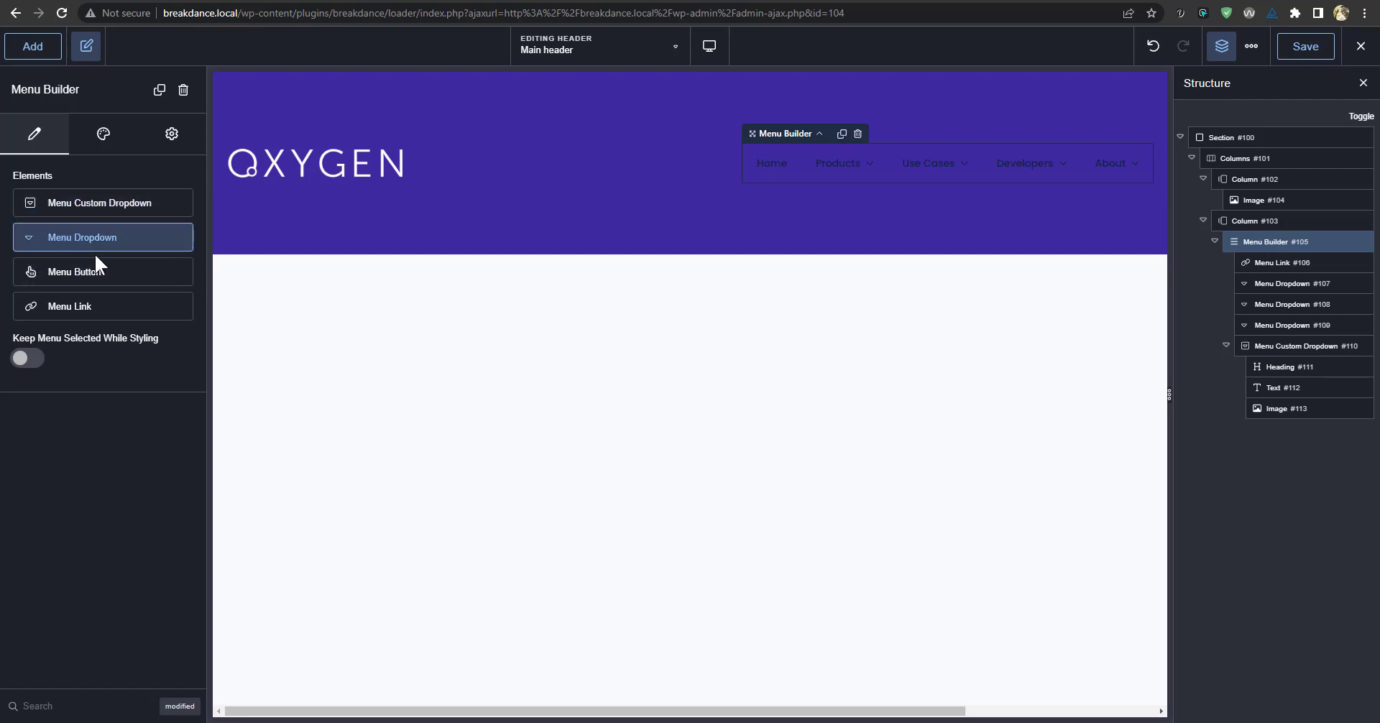
pyautogui.click(146, 317)
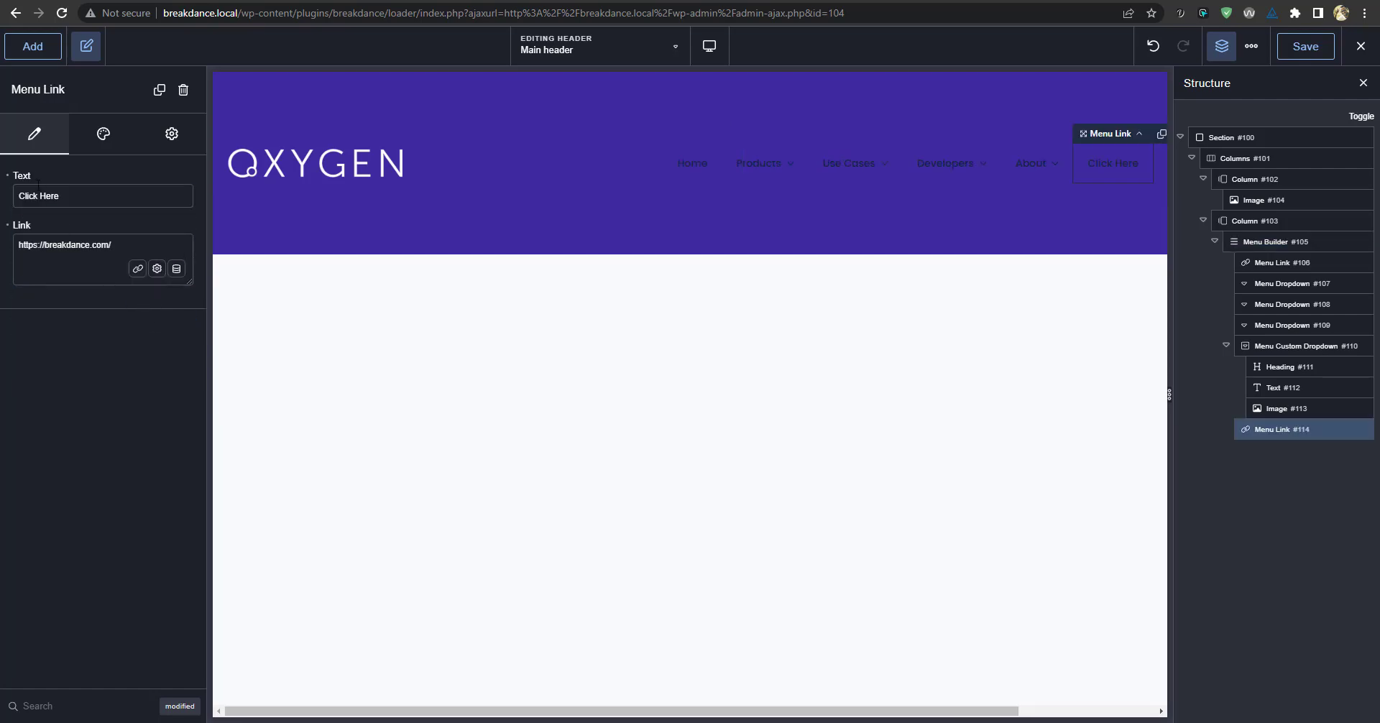
pyautogui.click(103, 135)
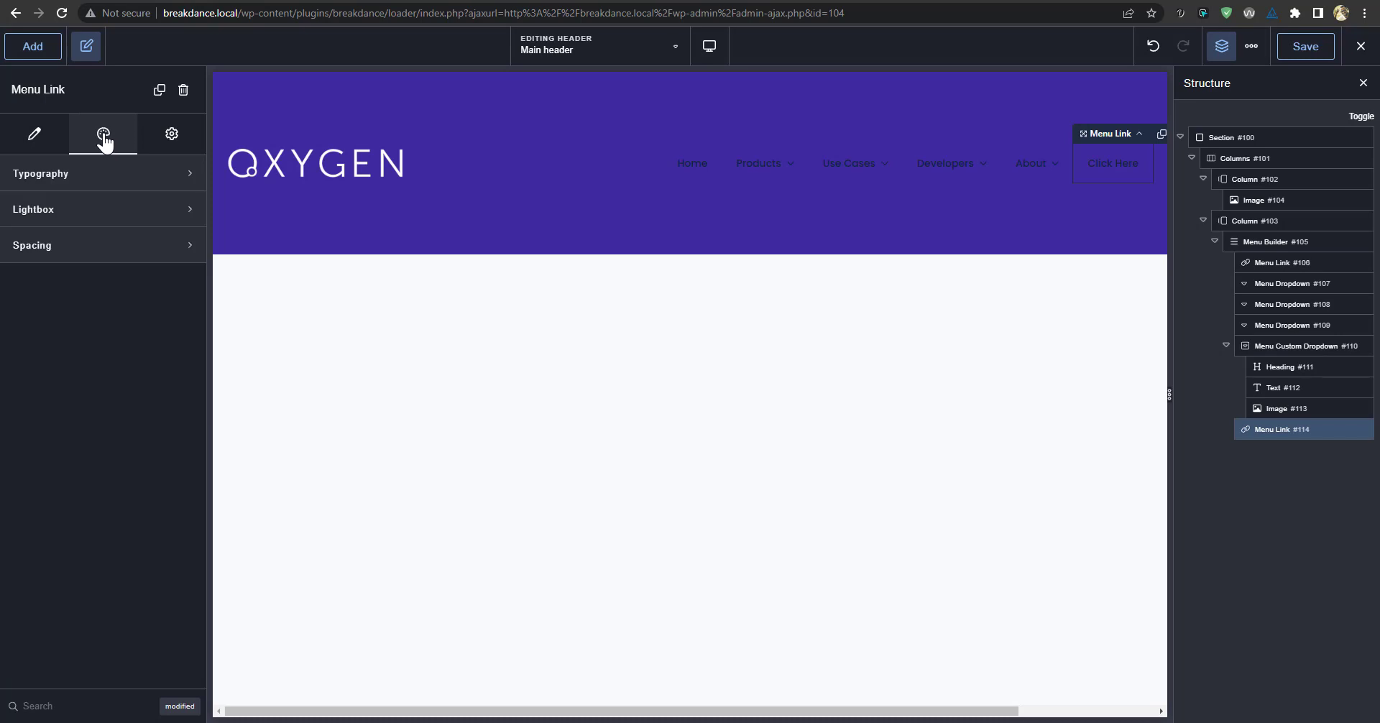
# Collapse the Menu Custom Dropdown and Menu Builder in the structure tree and select the column containing the menu.
pyautogui.click(1229, 344)
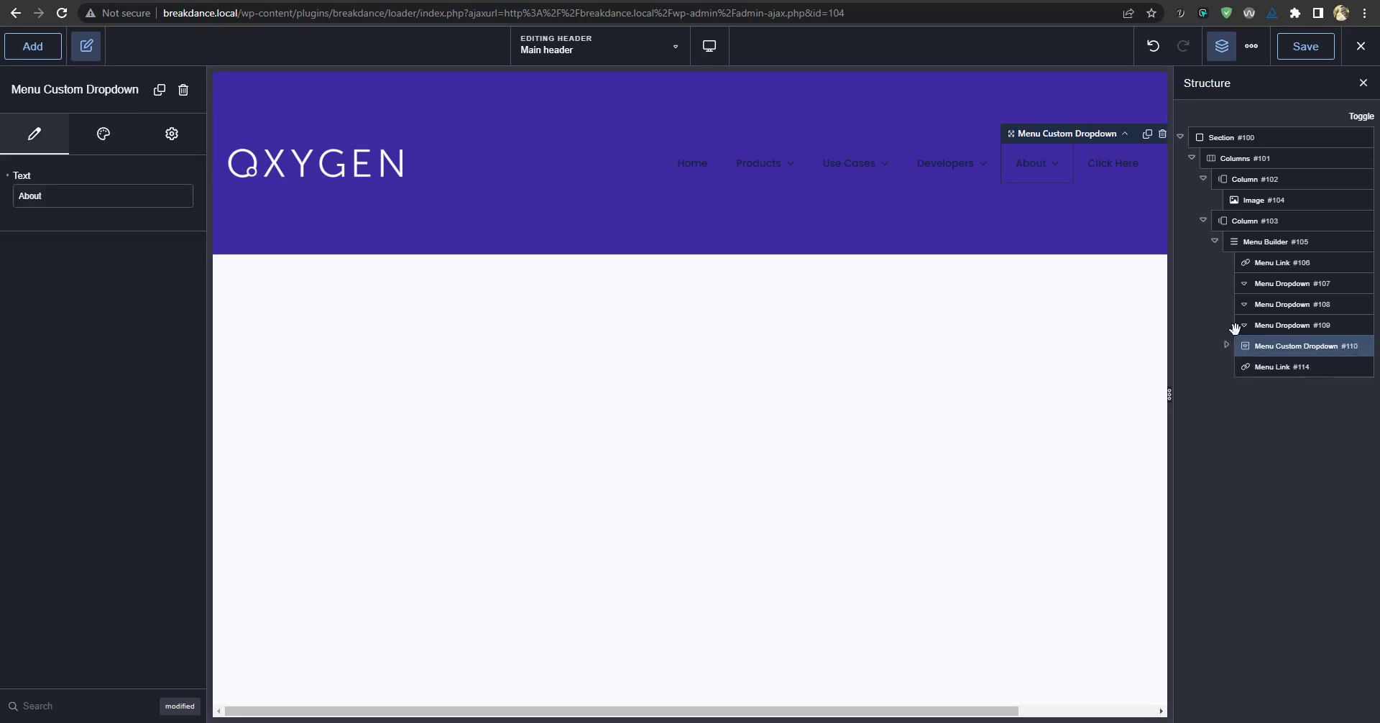
pyautogui.click(1214, 242)
pyautogui.click(1247, 222)
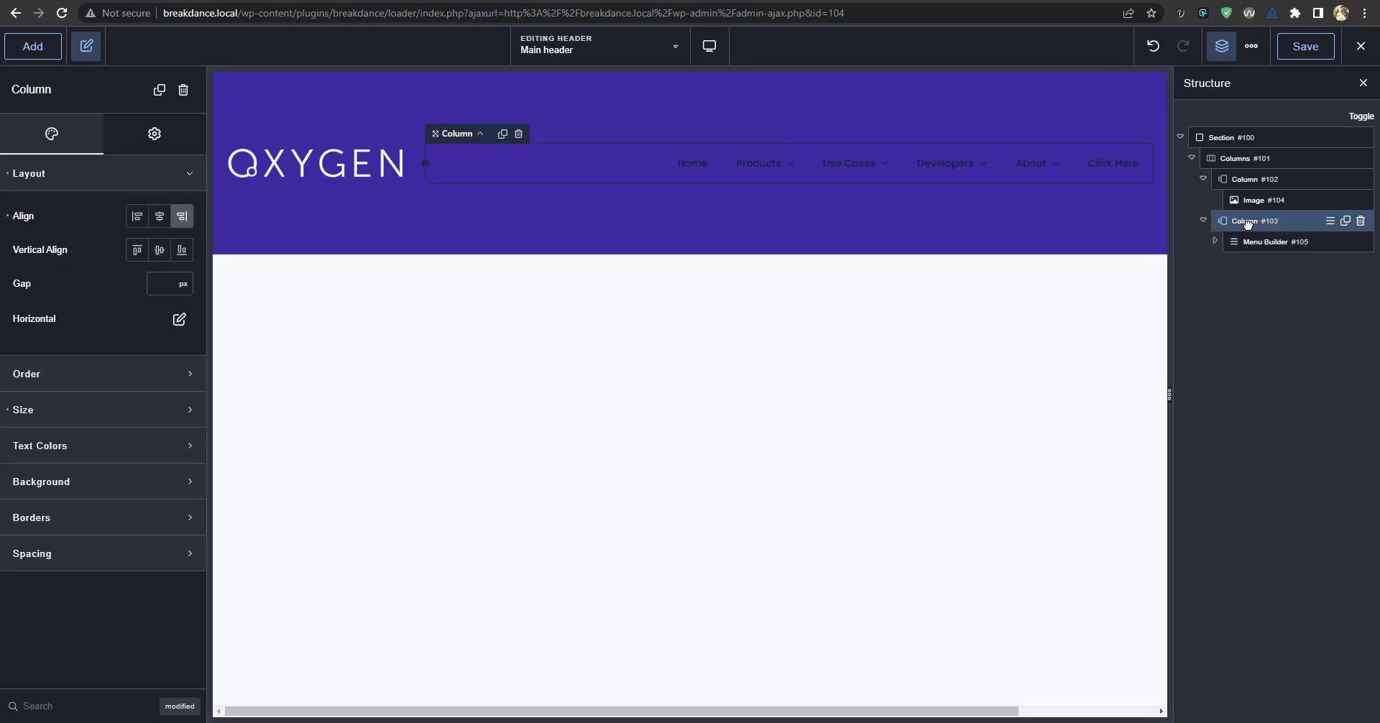
# Collapse both columns in the structure tree and select the Menu Builder inside the second column.
pyautogui.click(1204, 220)
pyautogui.click(1204, 178)
pyautogui.click(1233, 158)
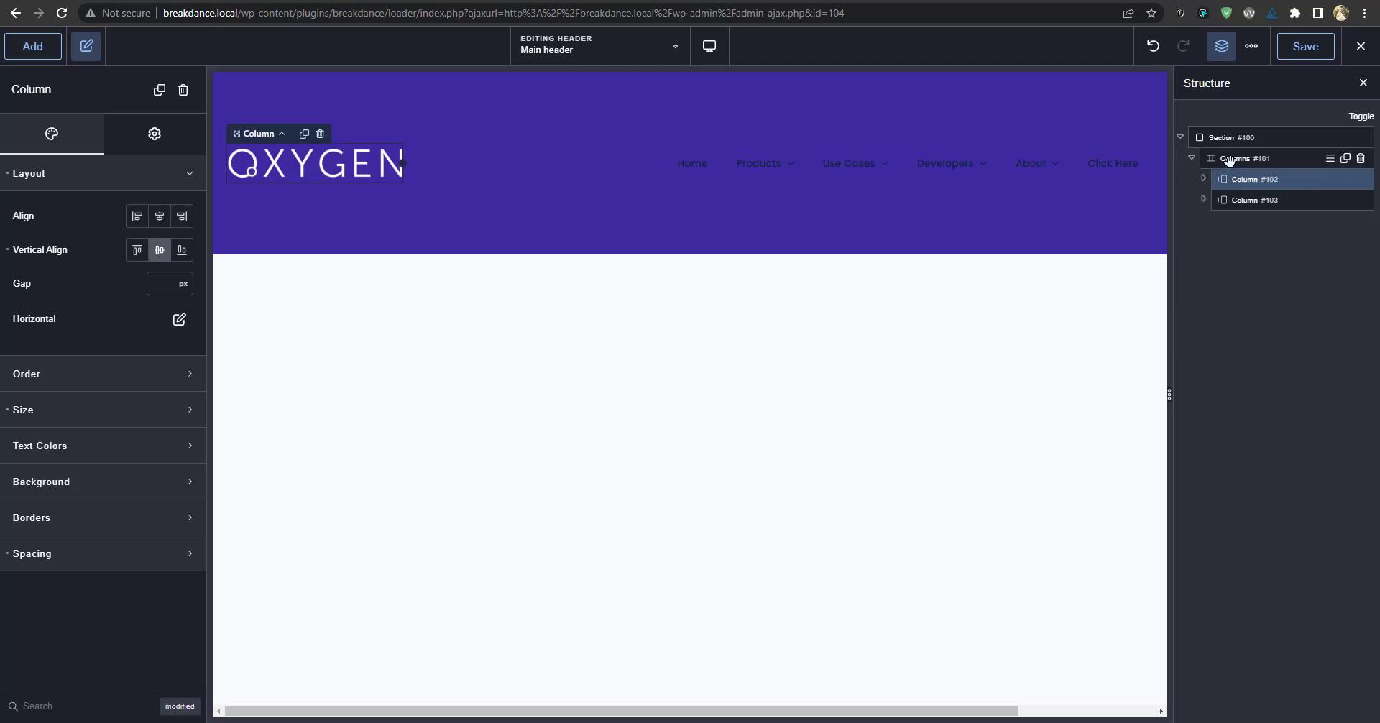
pyautogui.click(1248, 199)
pyautogui.click(1258, 221)
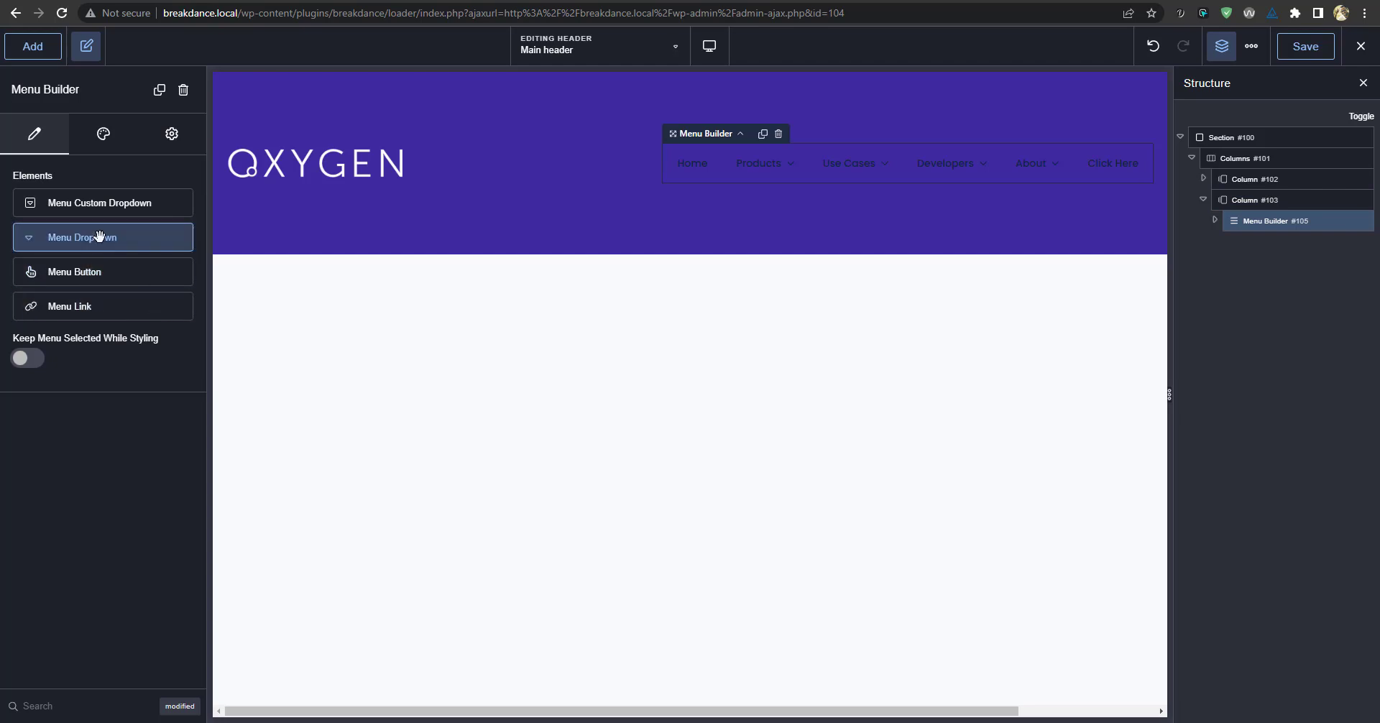
pyautogui.click(102, 134)
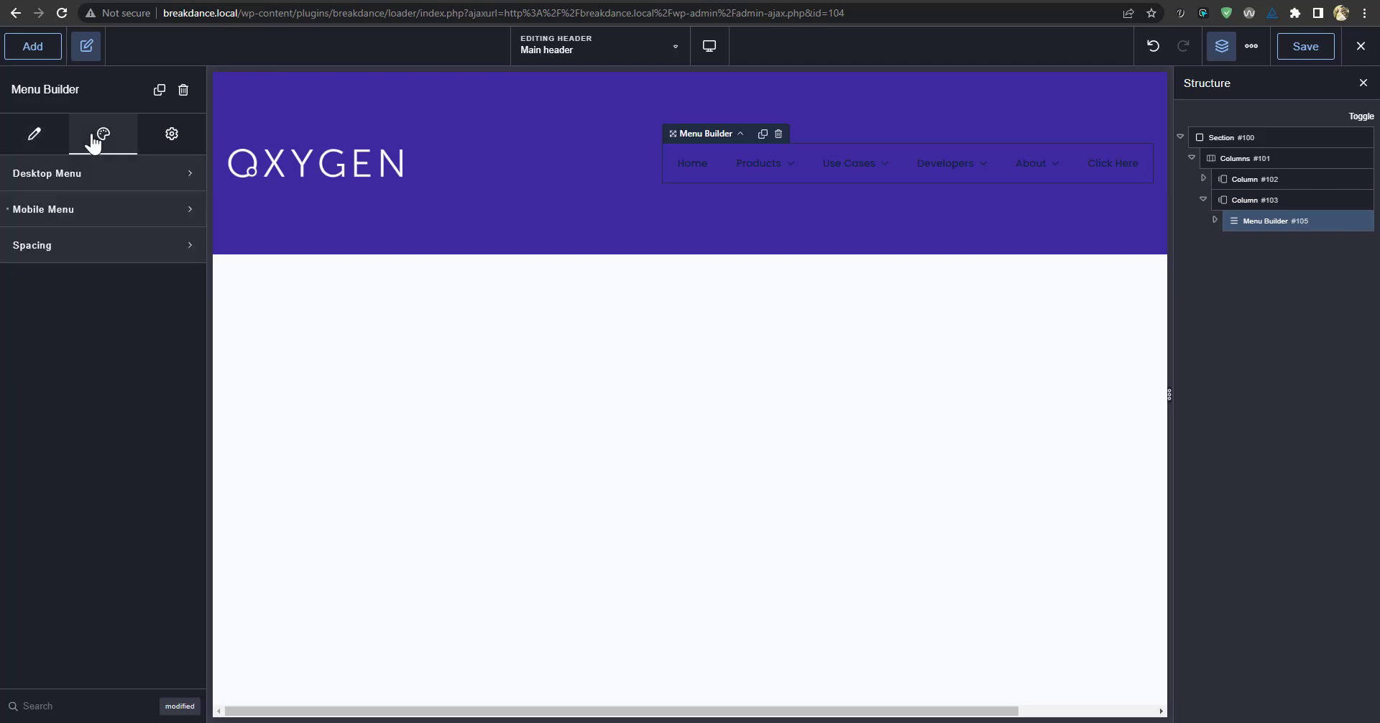
pyautogui.click(96, 180)
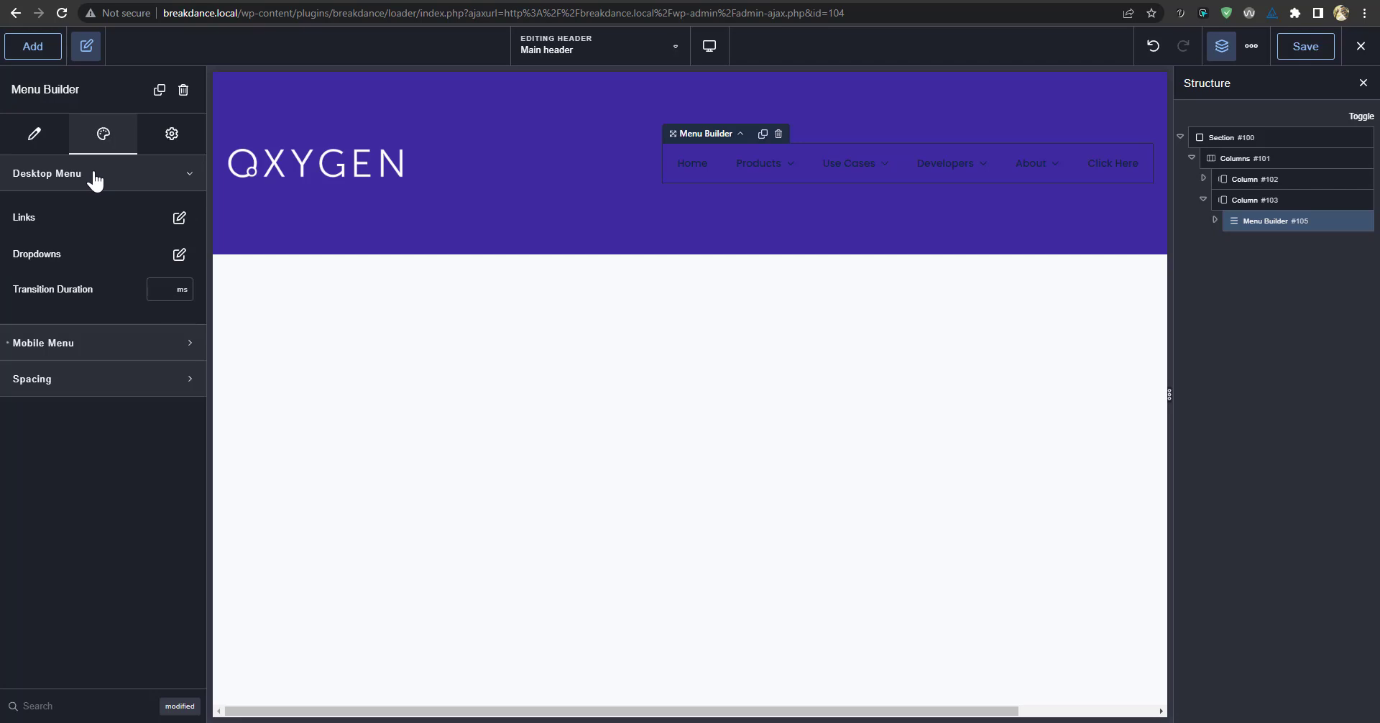
pyautogui.click(179, 219)
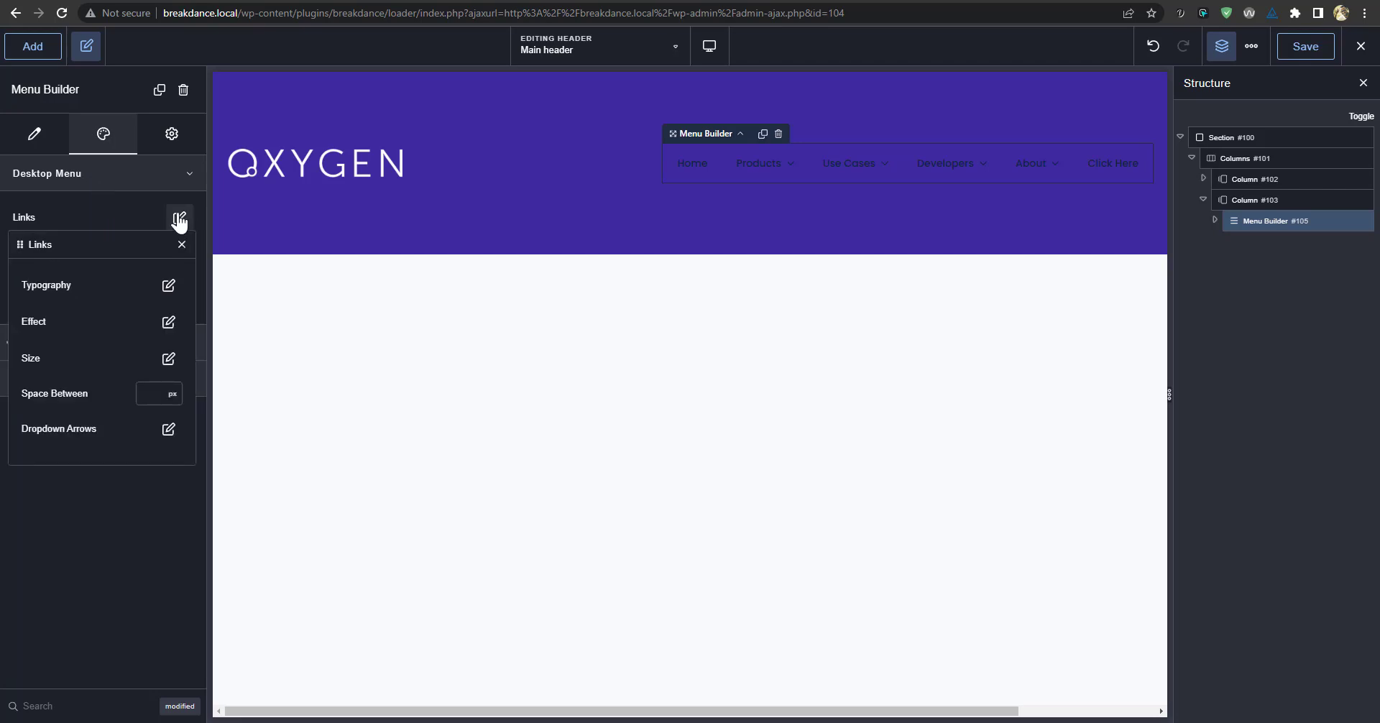
pyautogui.click(169, 286)
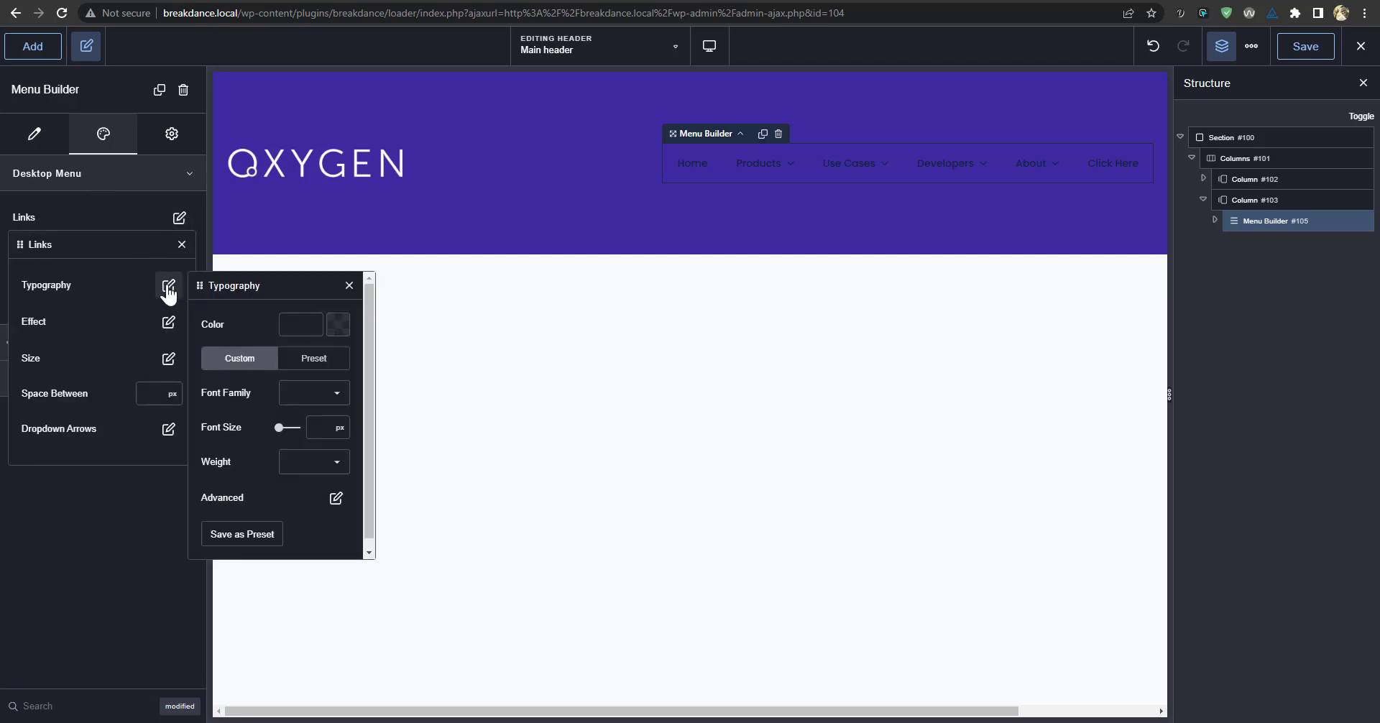
pyautogui.click(336, 332)
pyautogui.moveTo(293, 441); pyautogui.dragTo(120, 321)
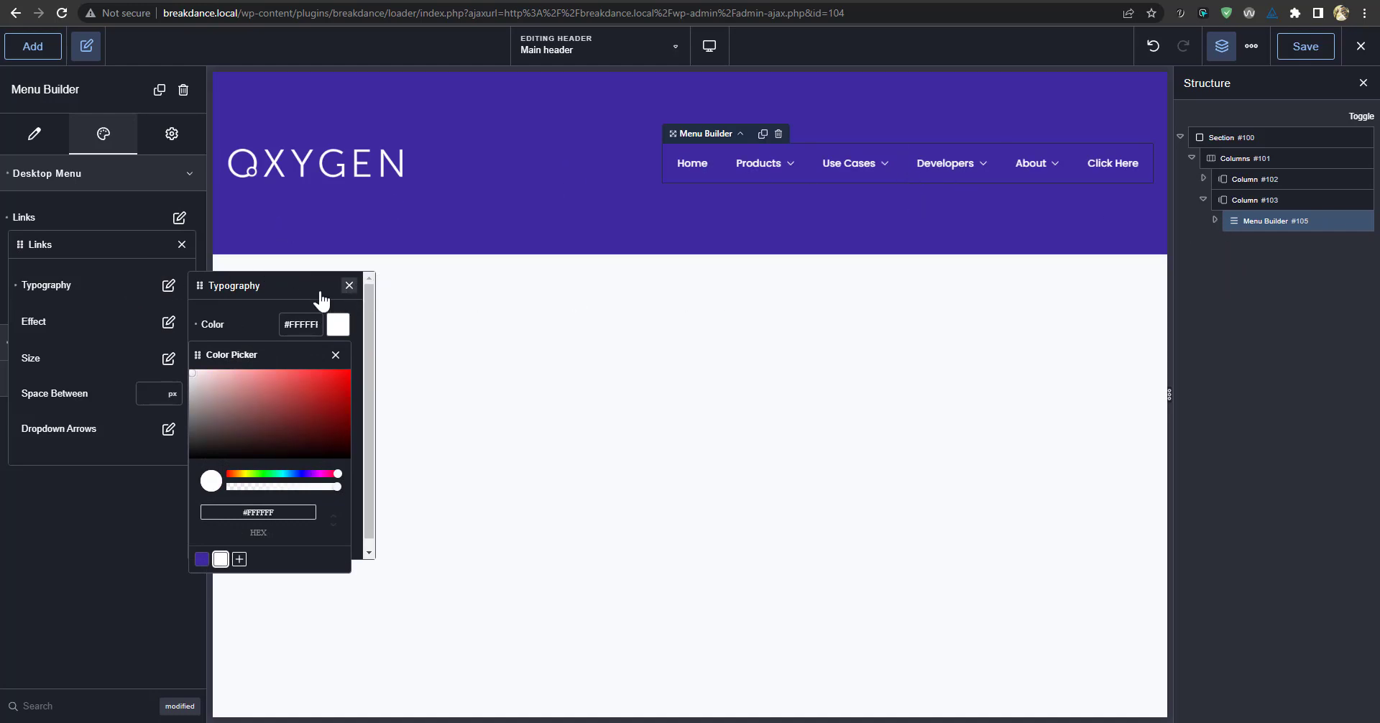
pyautogui.click(78, 187)
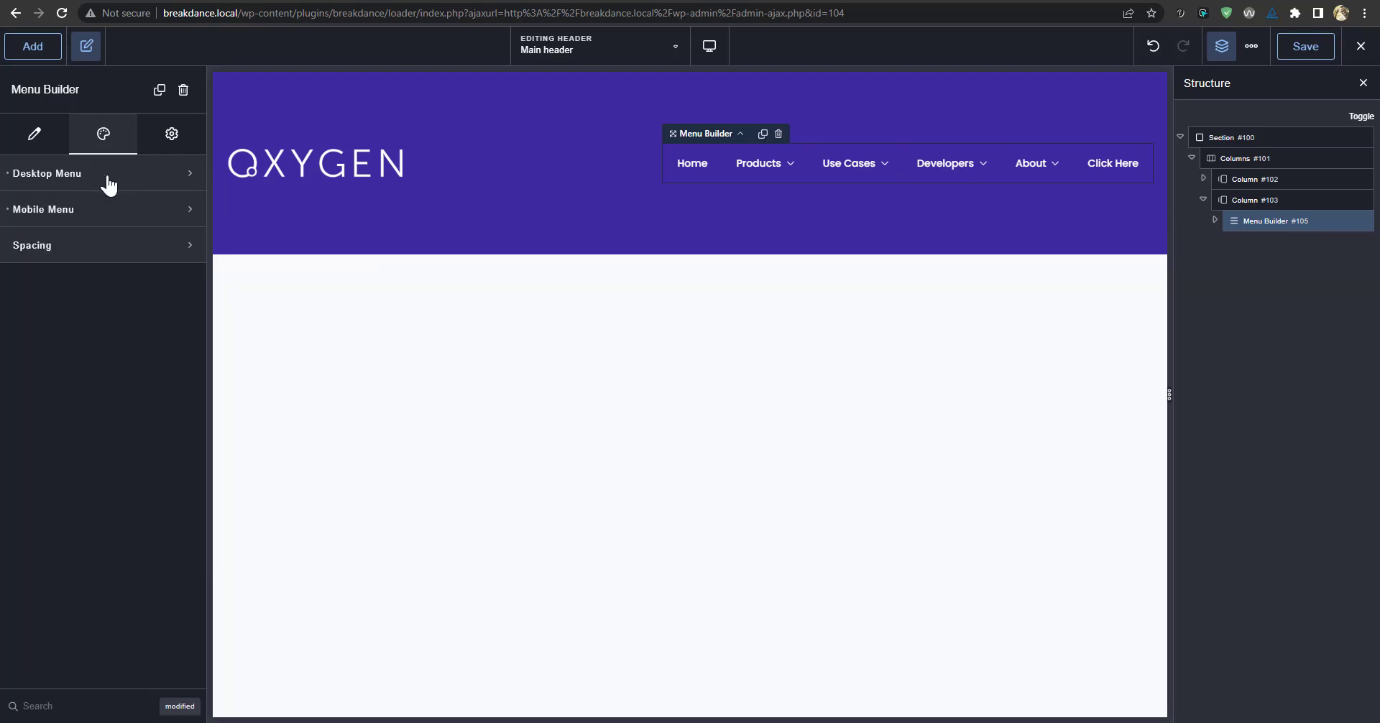
pyautogui.click(108, 183)
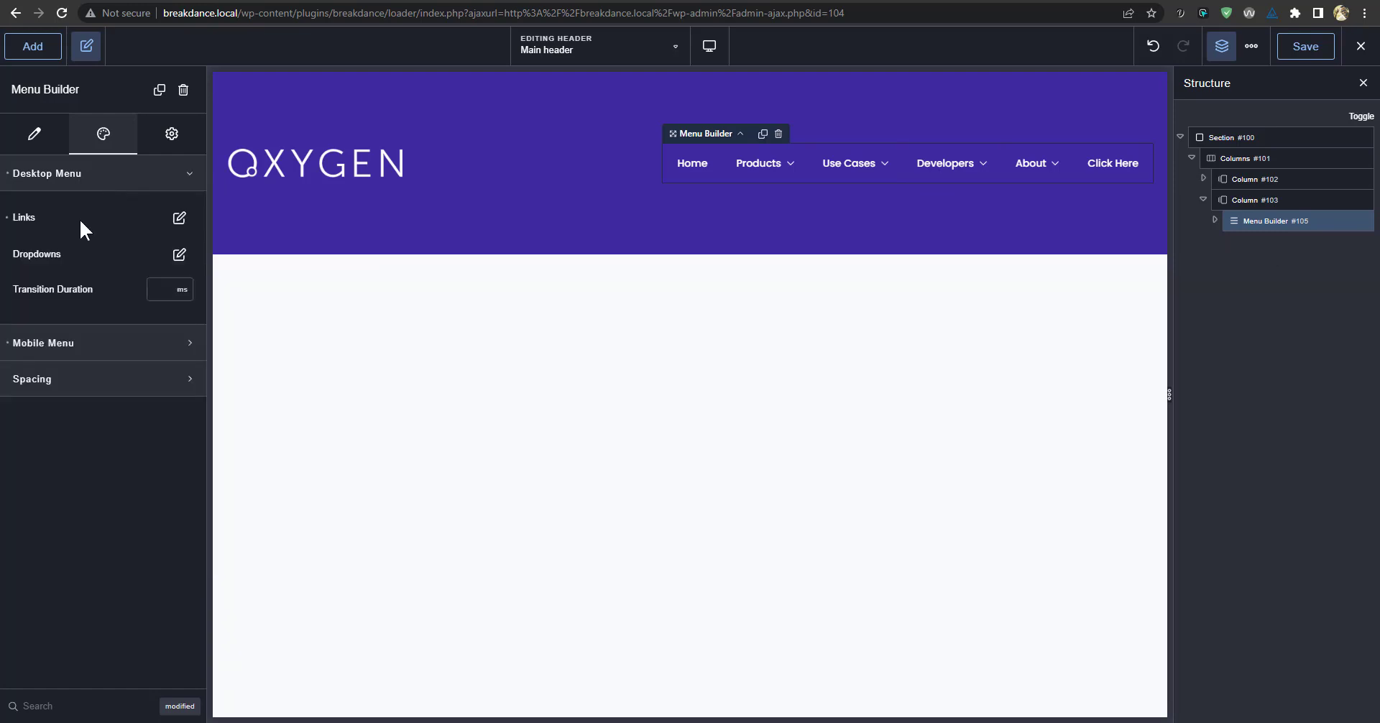
pyautogui.click(886, 176)
pyautogui.click(753, 173)
pyautogui.click(701, 171)
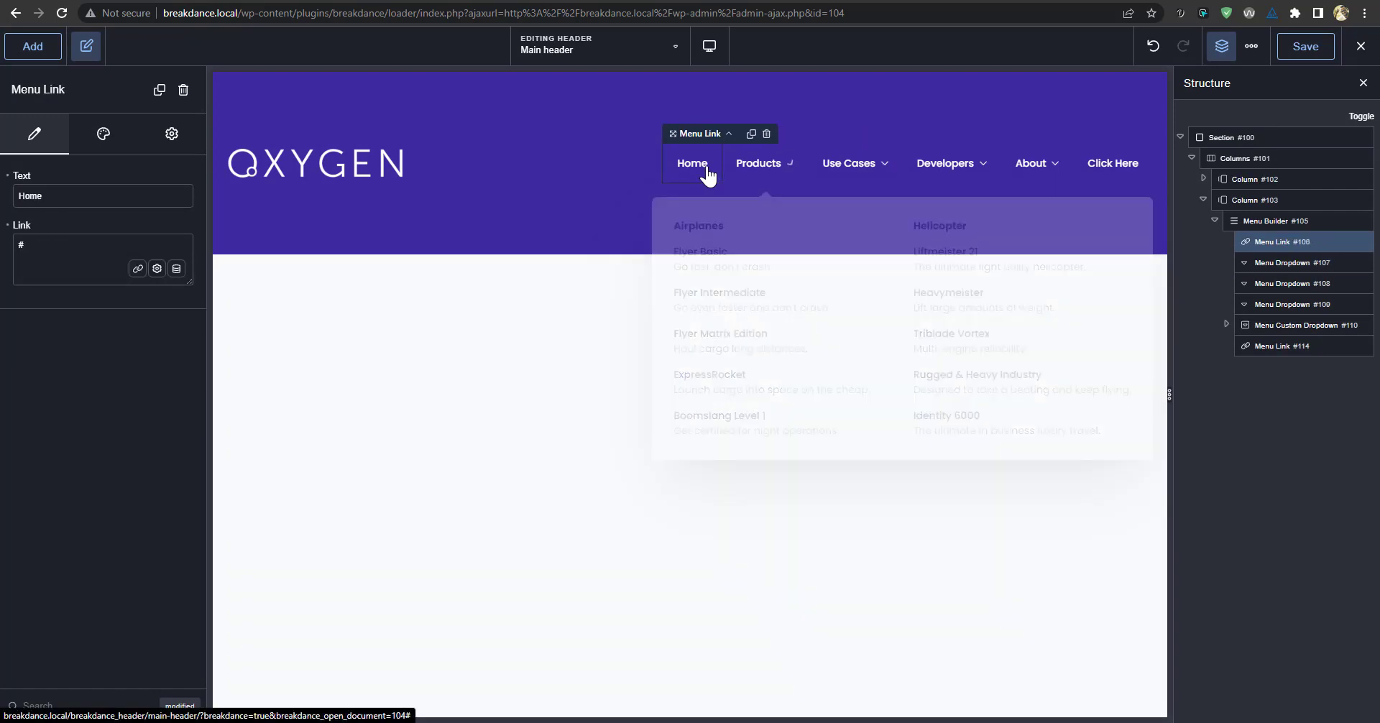
pyautogui.click(1265, 221)
pyautogui.click(180, 217)
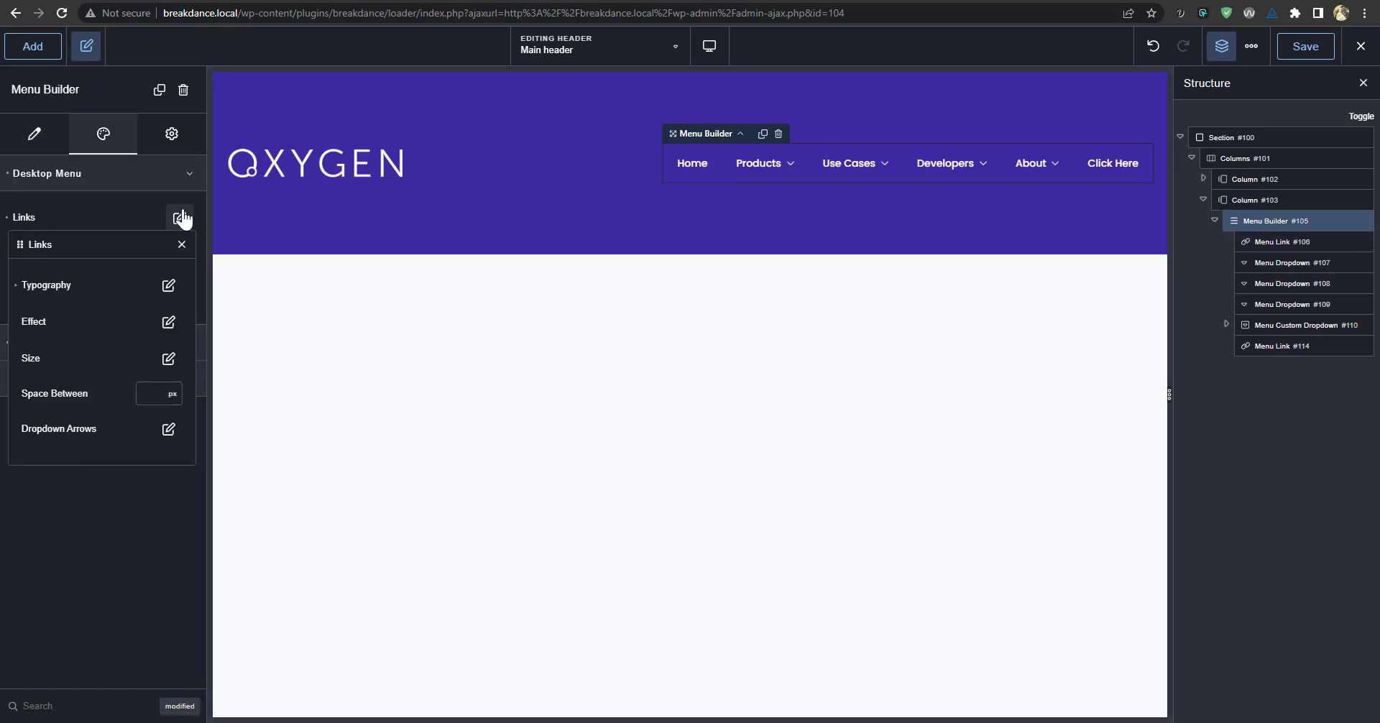
pyautogui.click(169, 325)
pyautogui.click(175, 321)
pyautogui.click(176, 322)
pyautogui.click(349, 368)
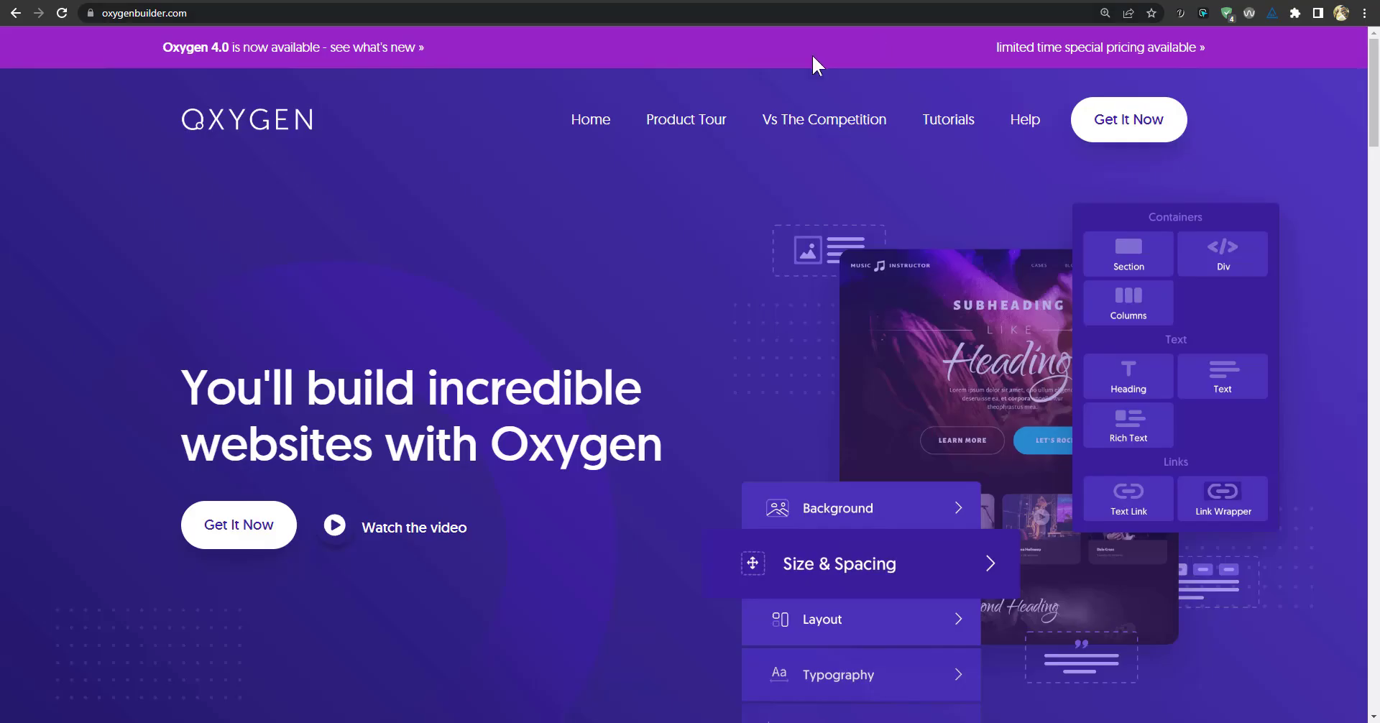
pyautogui.moveTo(714, 129)
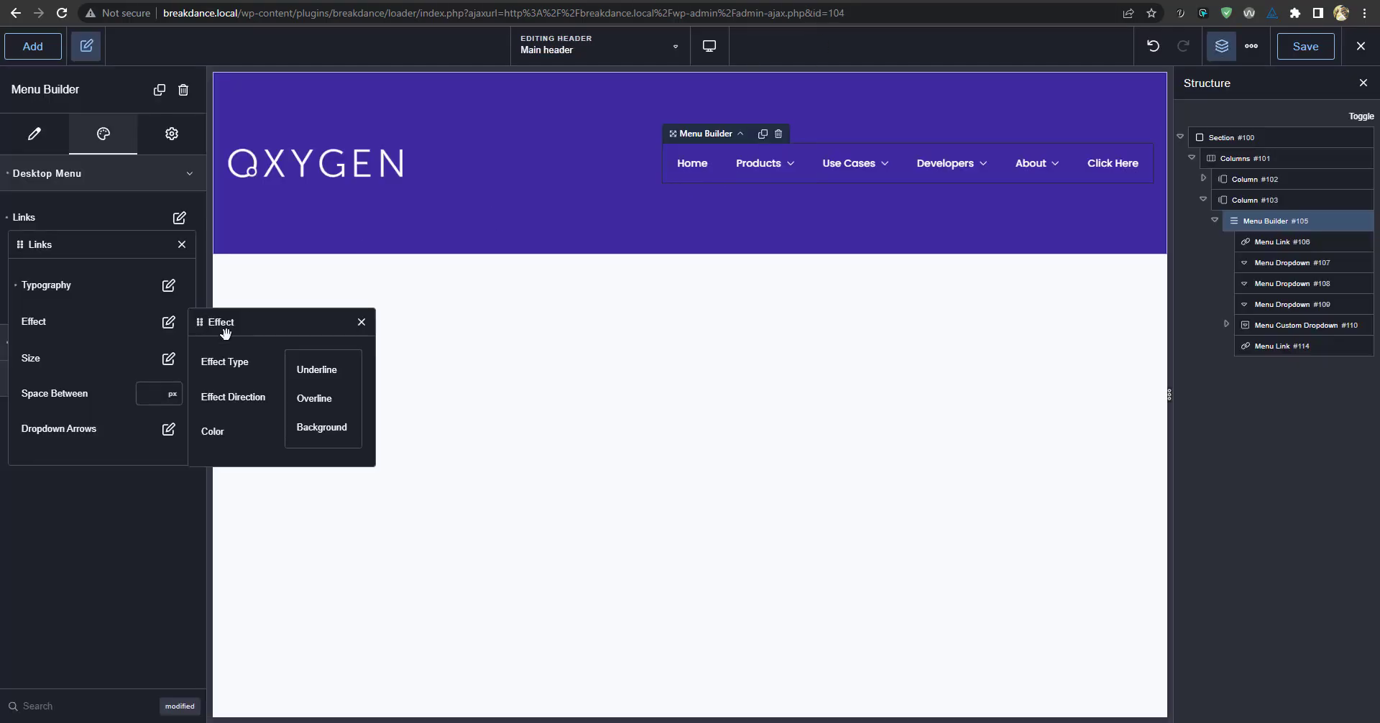
pyautogui.click(75, 321)
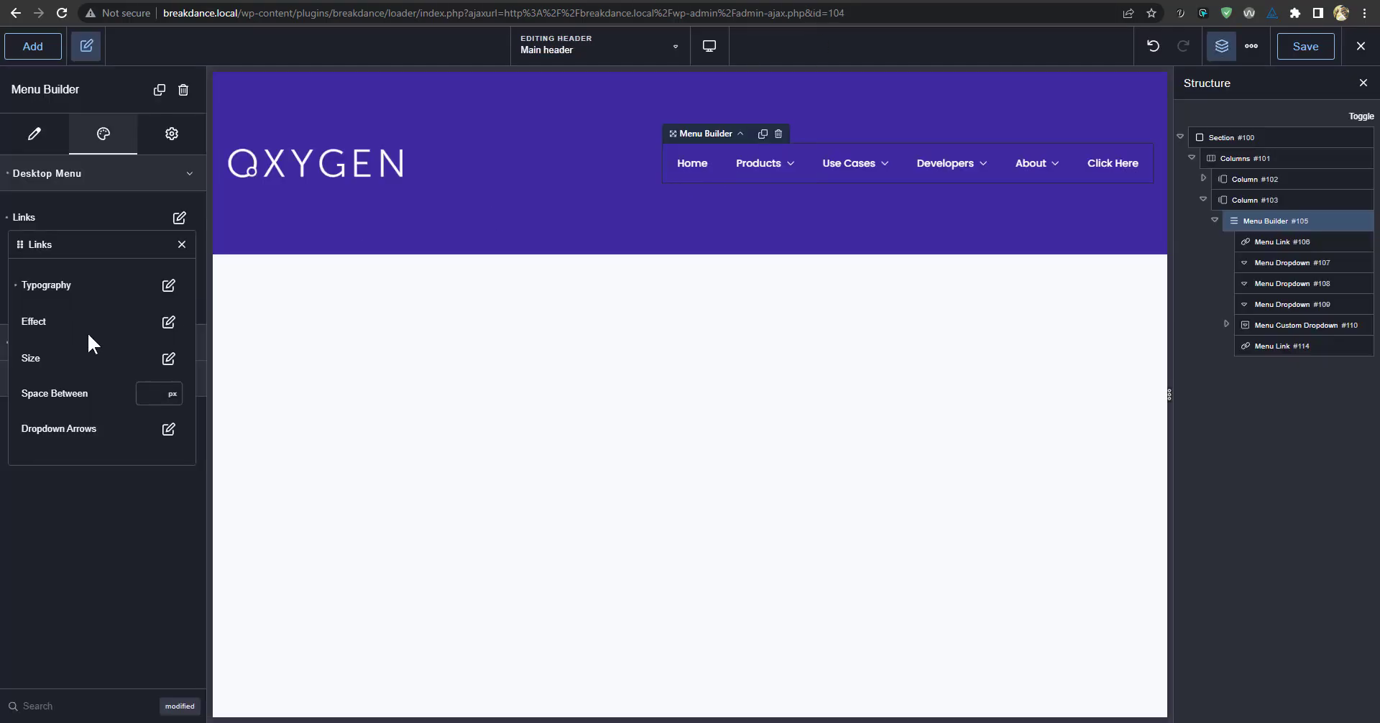
pyautogui.click(130, 220)
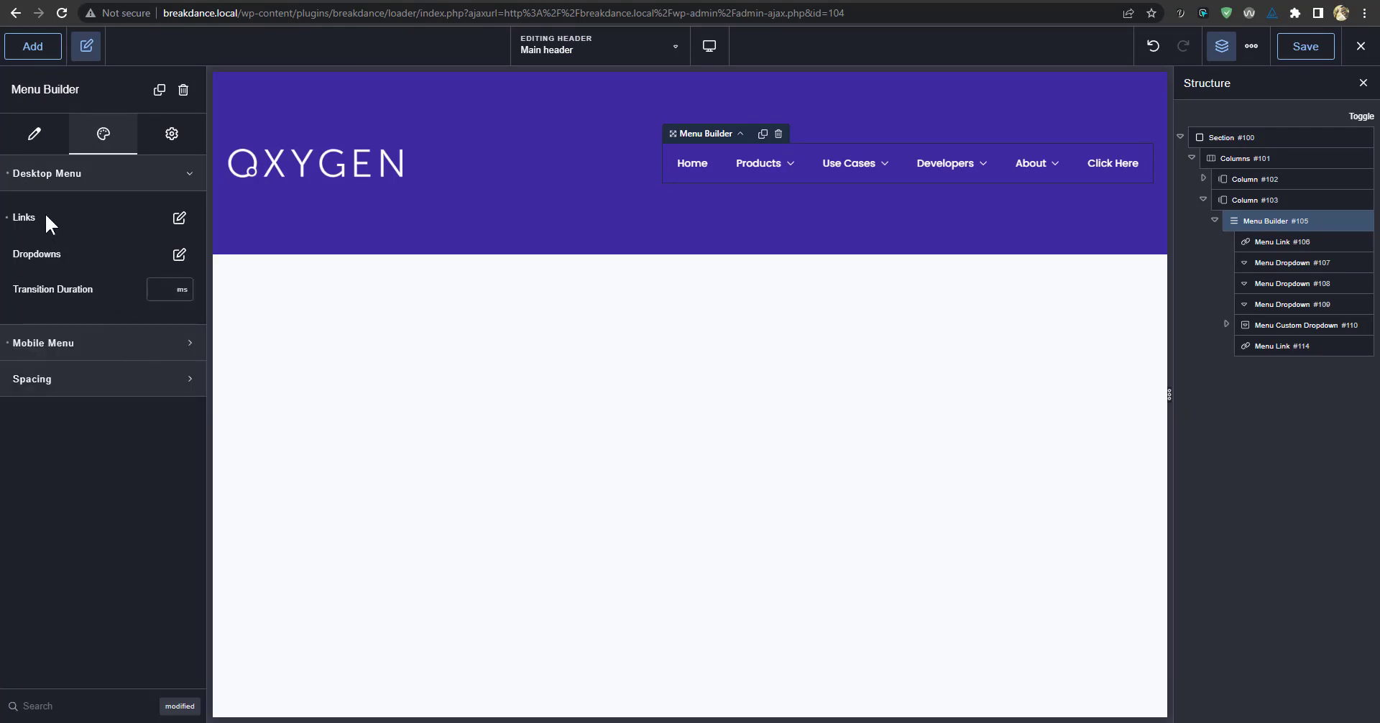
pyautogui.click(179, 218)
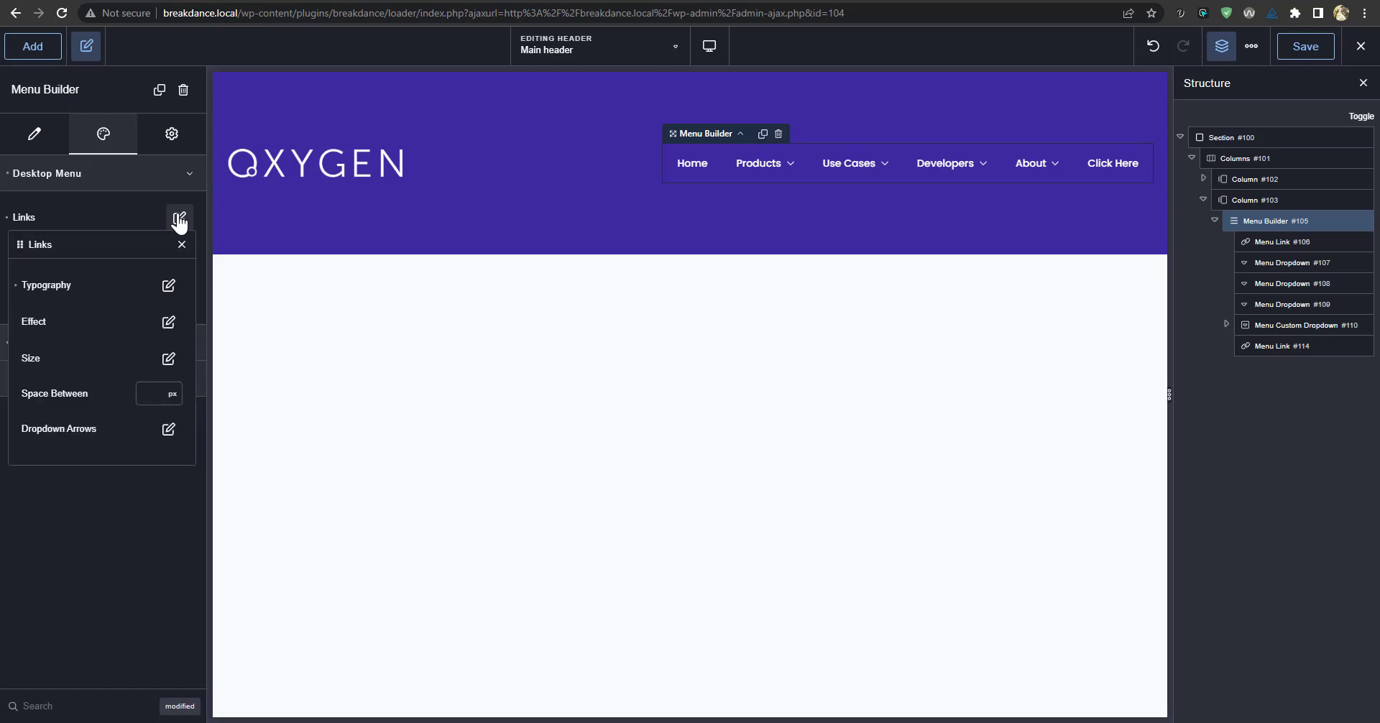
pyautogui.click(169, 324)
pyautogui.click(169, 324)
pyautogui.click(135, 176)
# Try adding a Menu Button to the Menu Builder, then undo the addition.
pyautogui.click(49, 144)
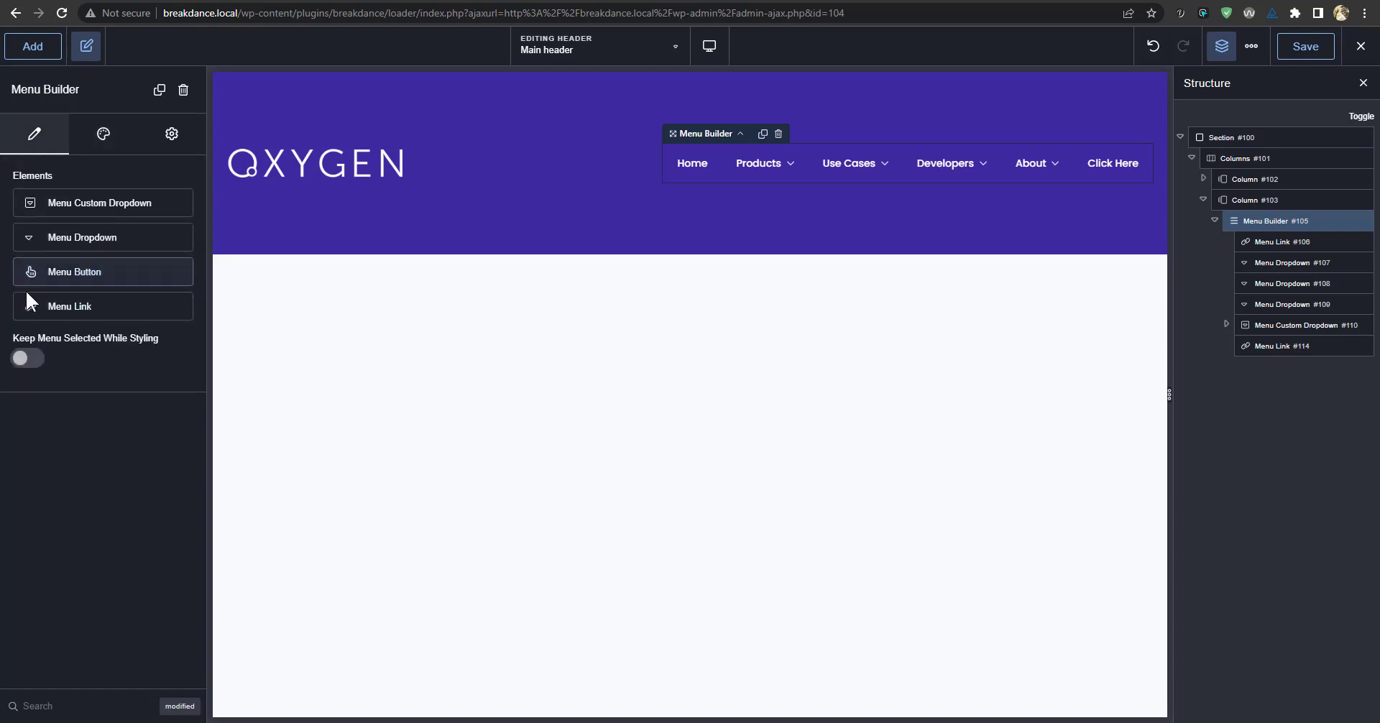
pyautogui.click(50, 273)
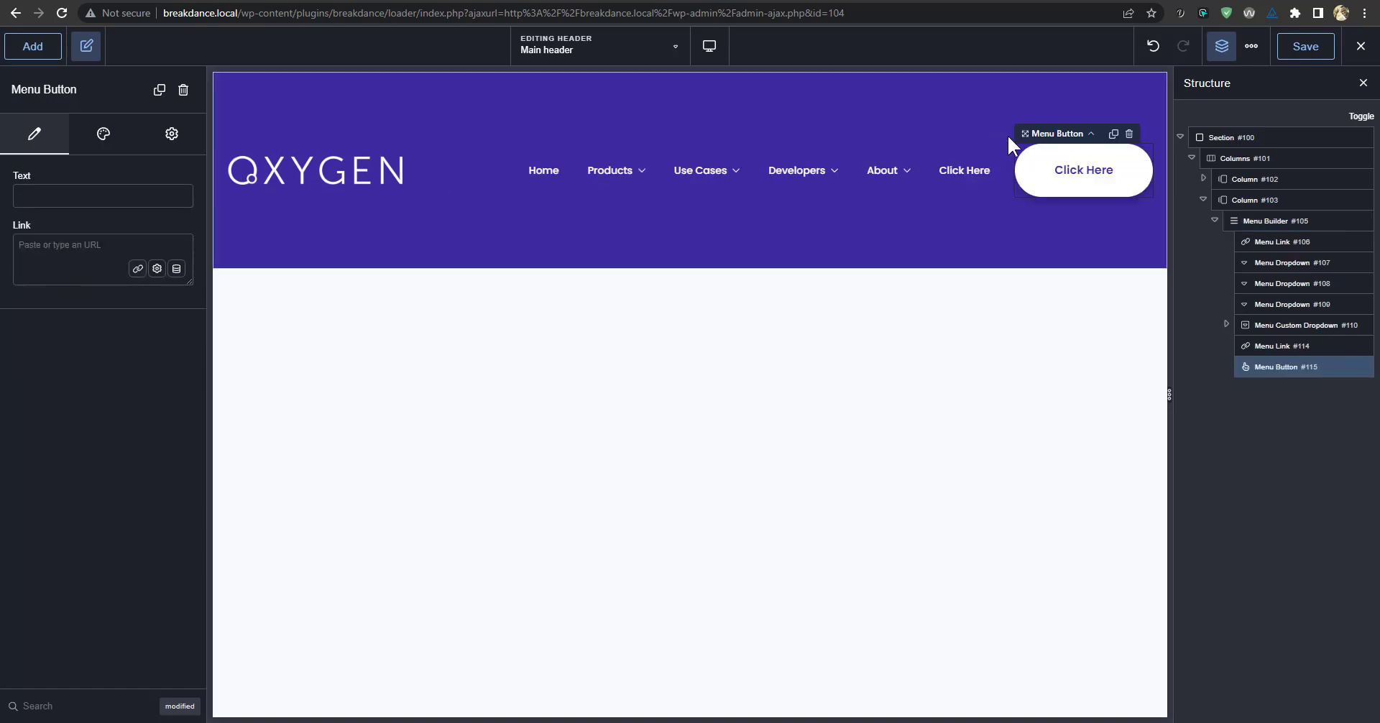
pyautogui.click(1153, 48)
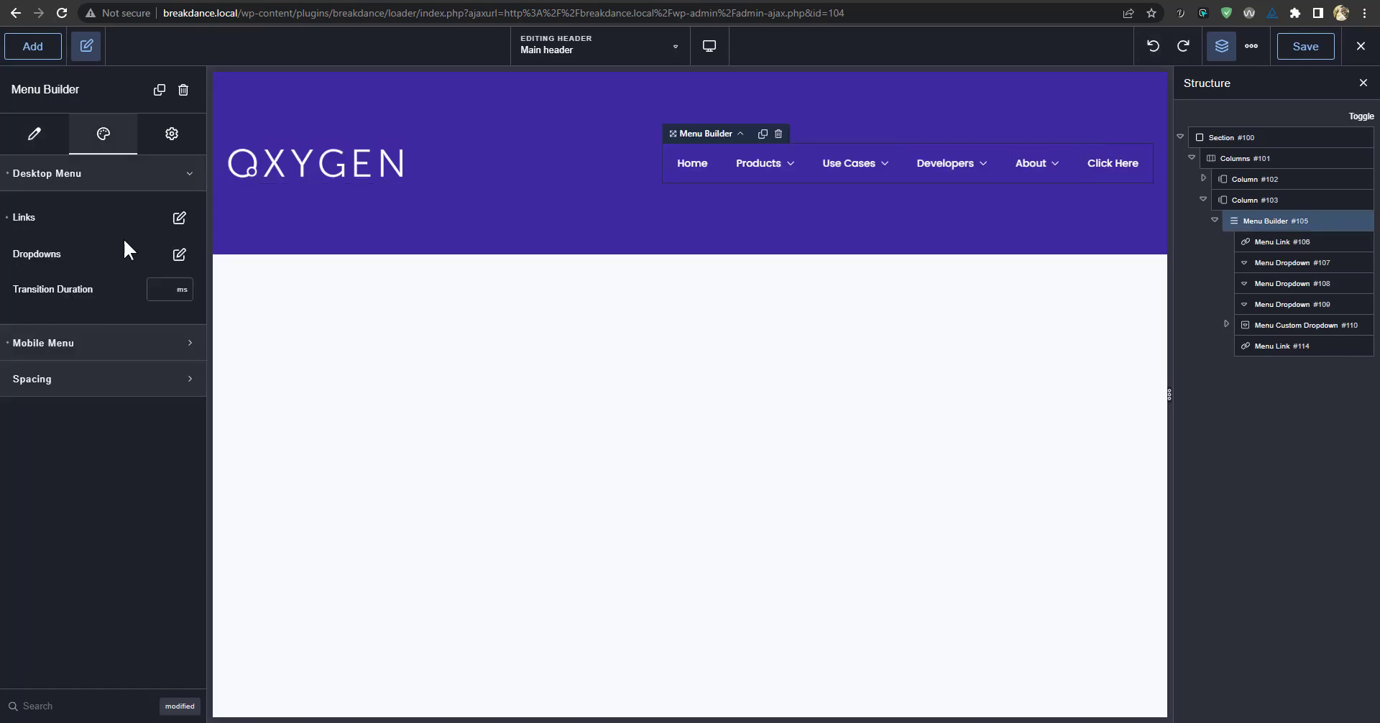
# Try adding another Menu Link to the Menu Builder, undo it, and restore the white link color after undoing too far.
pyautogui.click(48, 147)
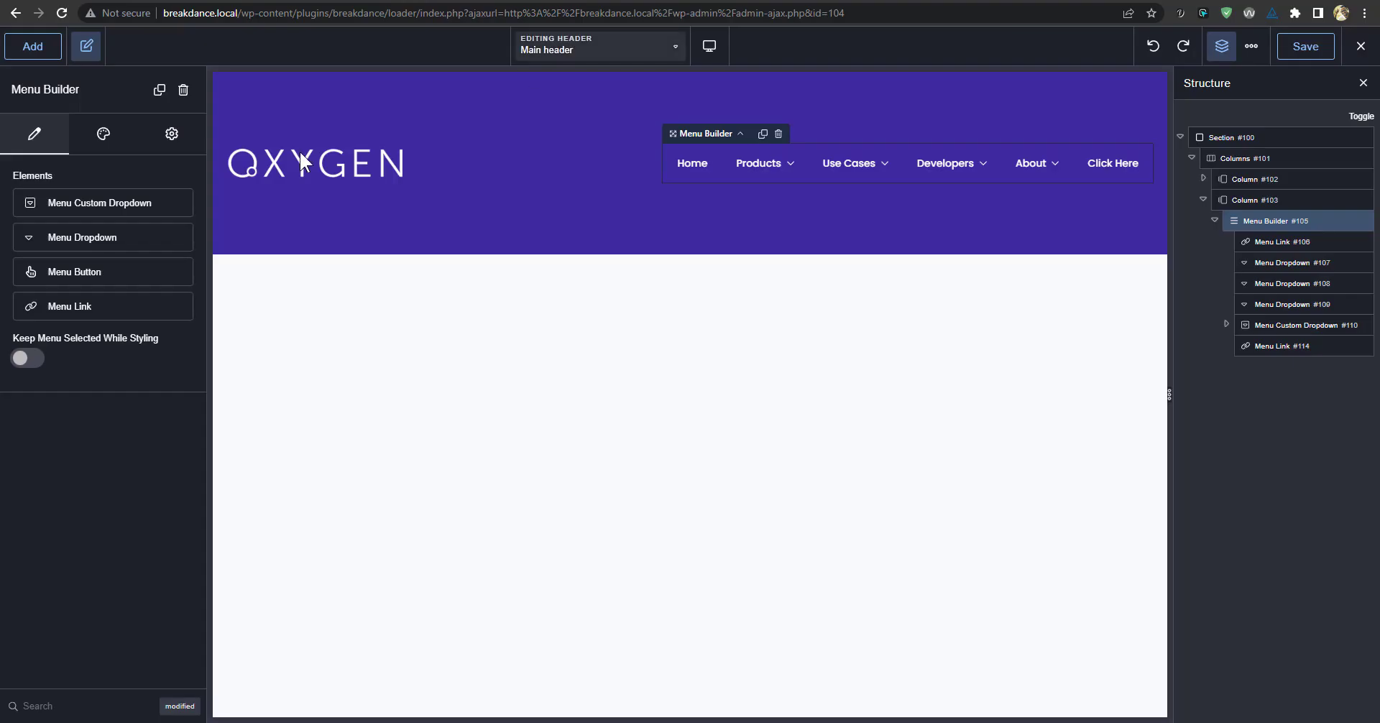
pyautogui.click(67, 308)
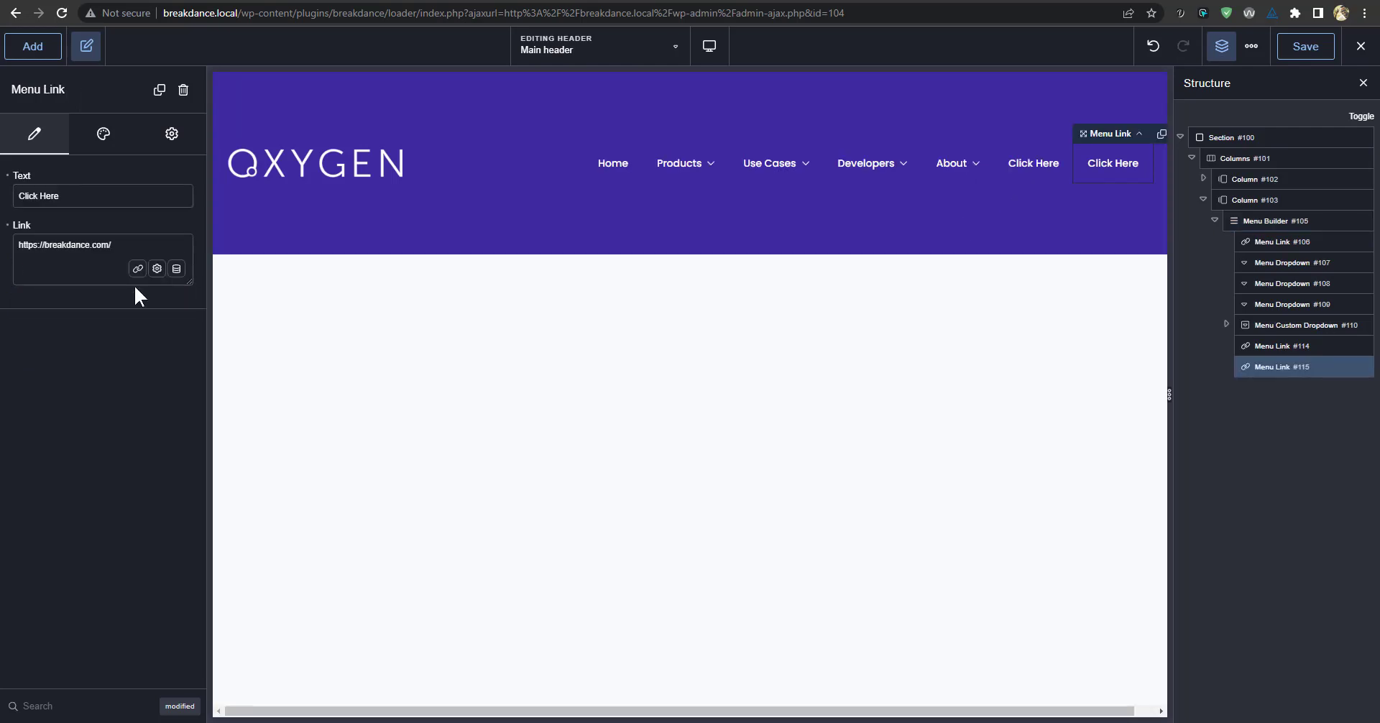
pyautogui.click(1153, 47)
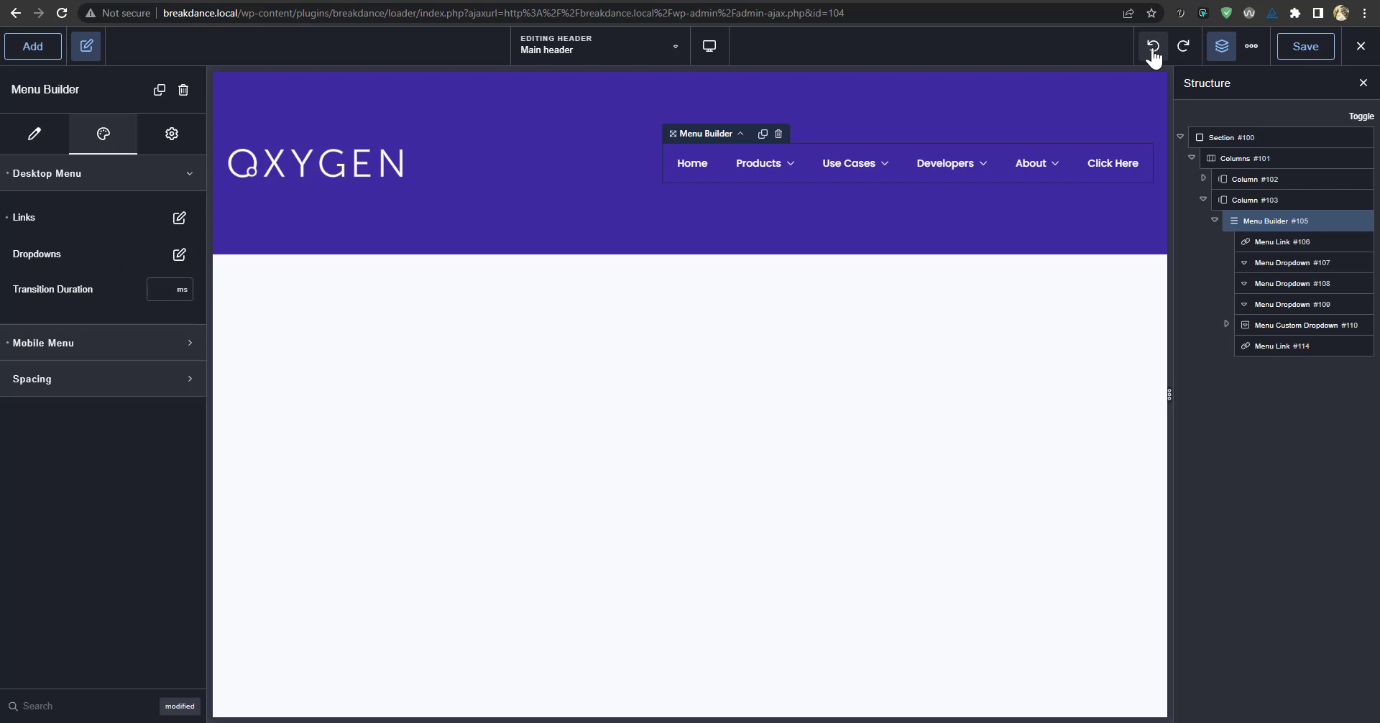
pyautogui.click(1153, 48)
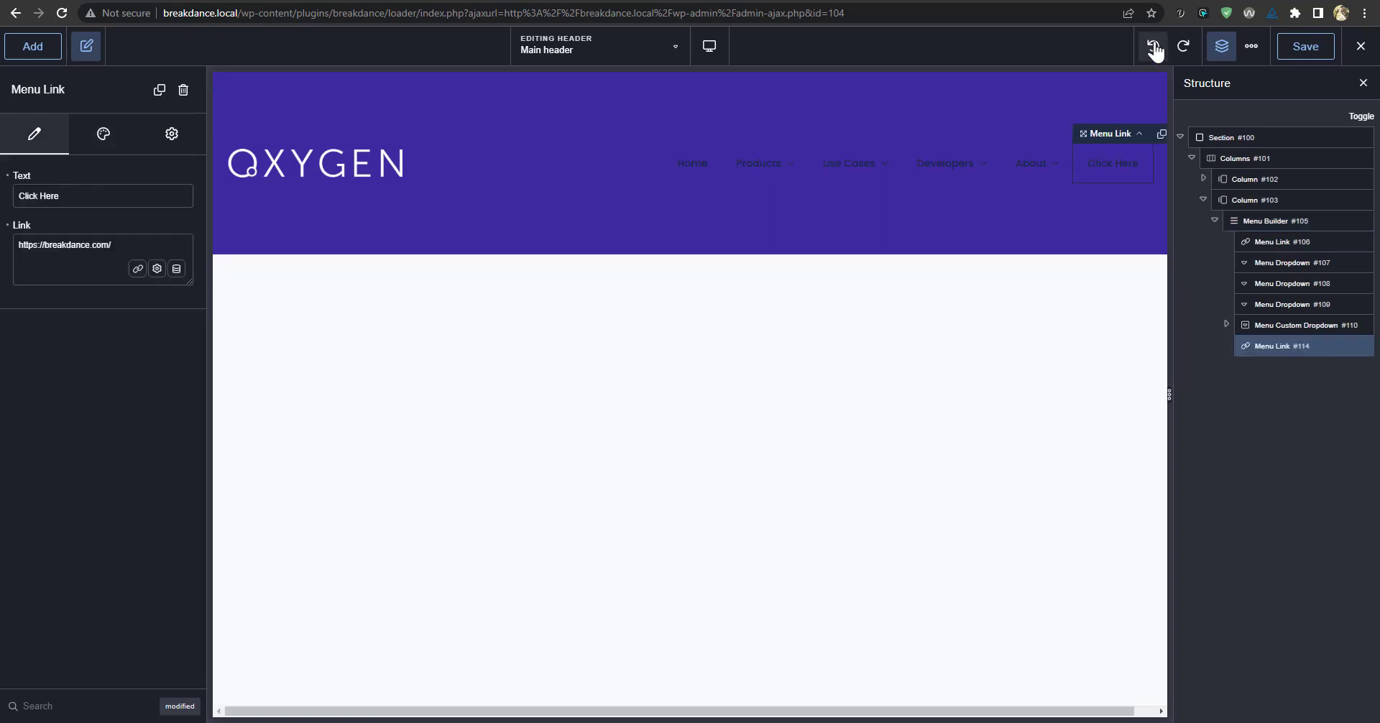
pyautogui.click(1184, 47)
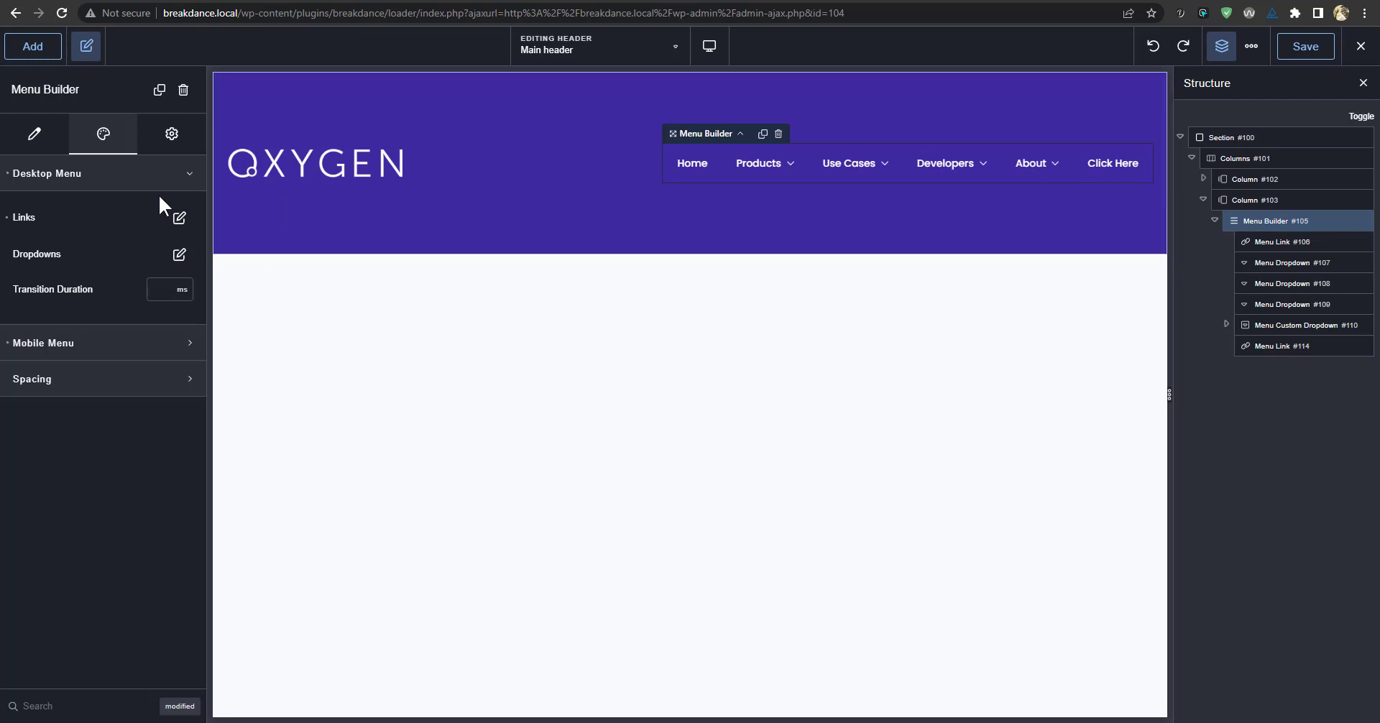
# Add a Menu Button to the Menu Builder with the text "Get it Now" and save the header.
pyautogui.click(59, 137)
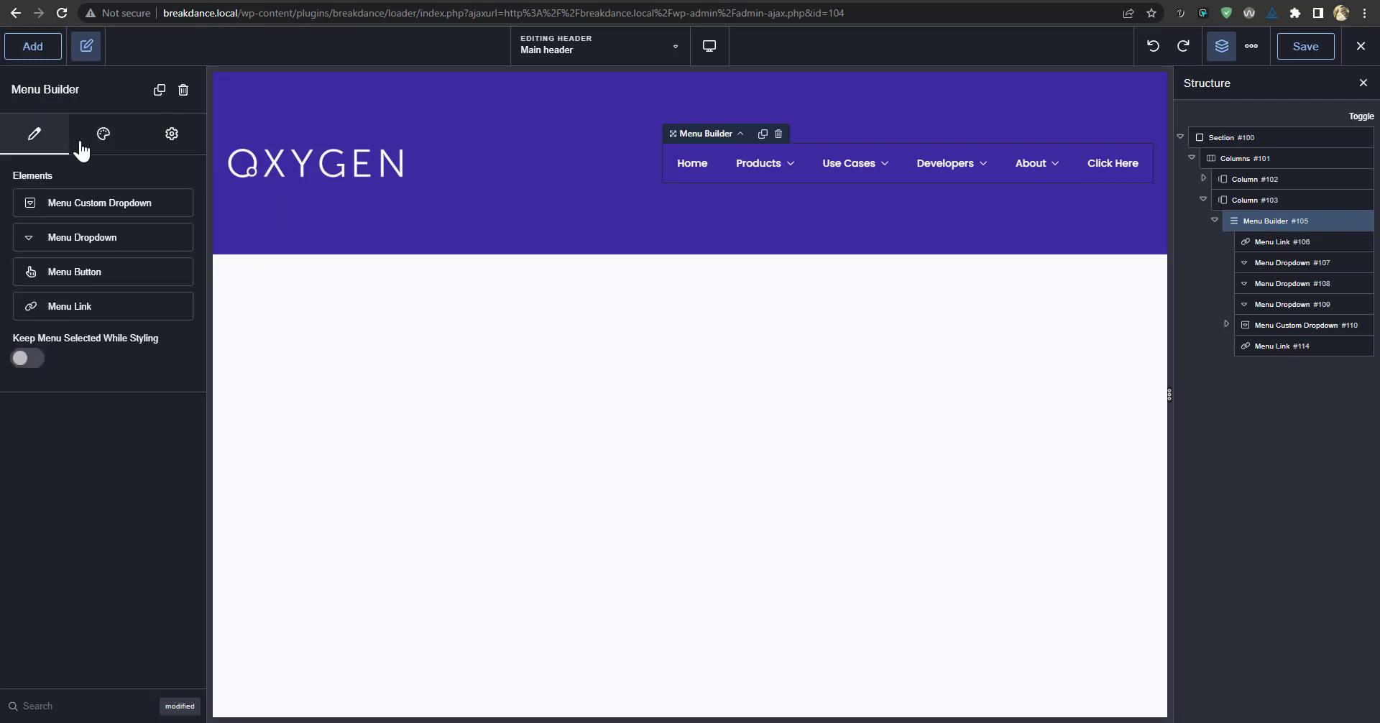
pyautogui.click(92, 273)
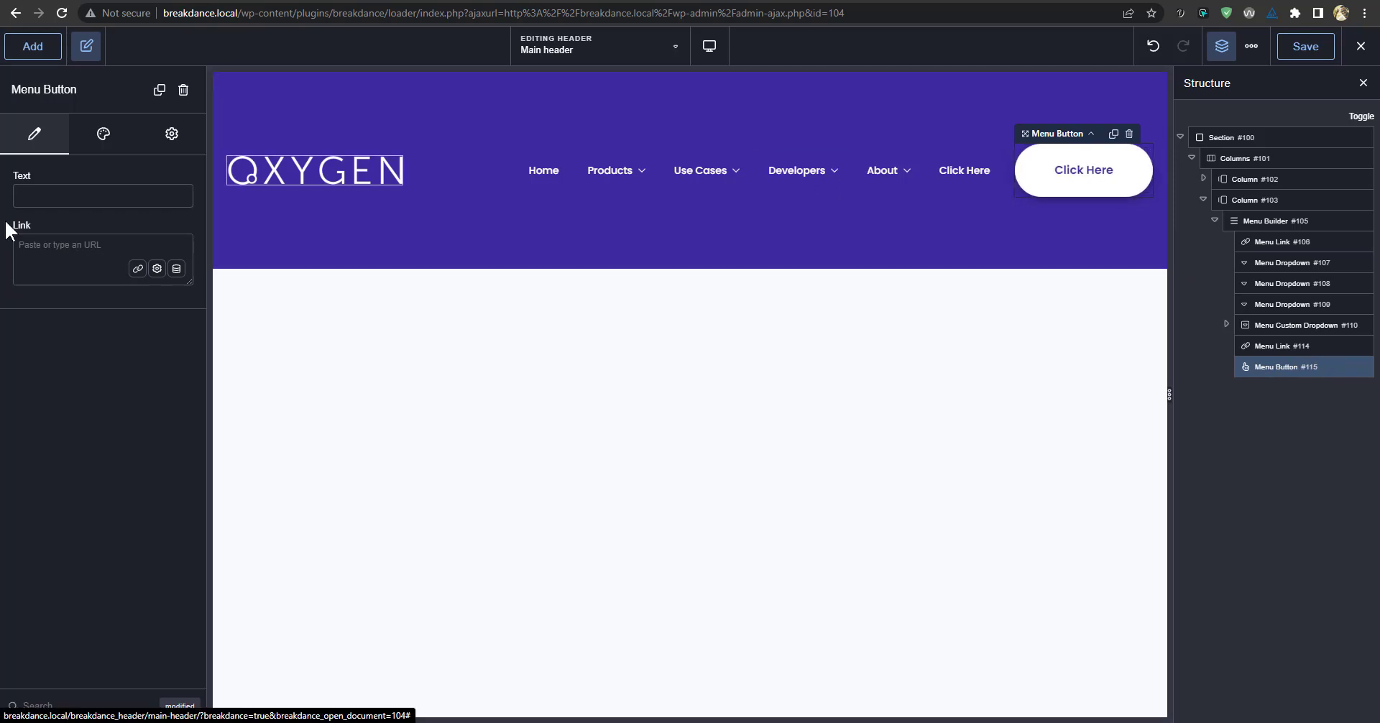
pyautogui.click(98, 191)
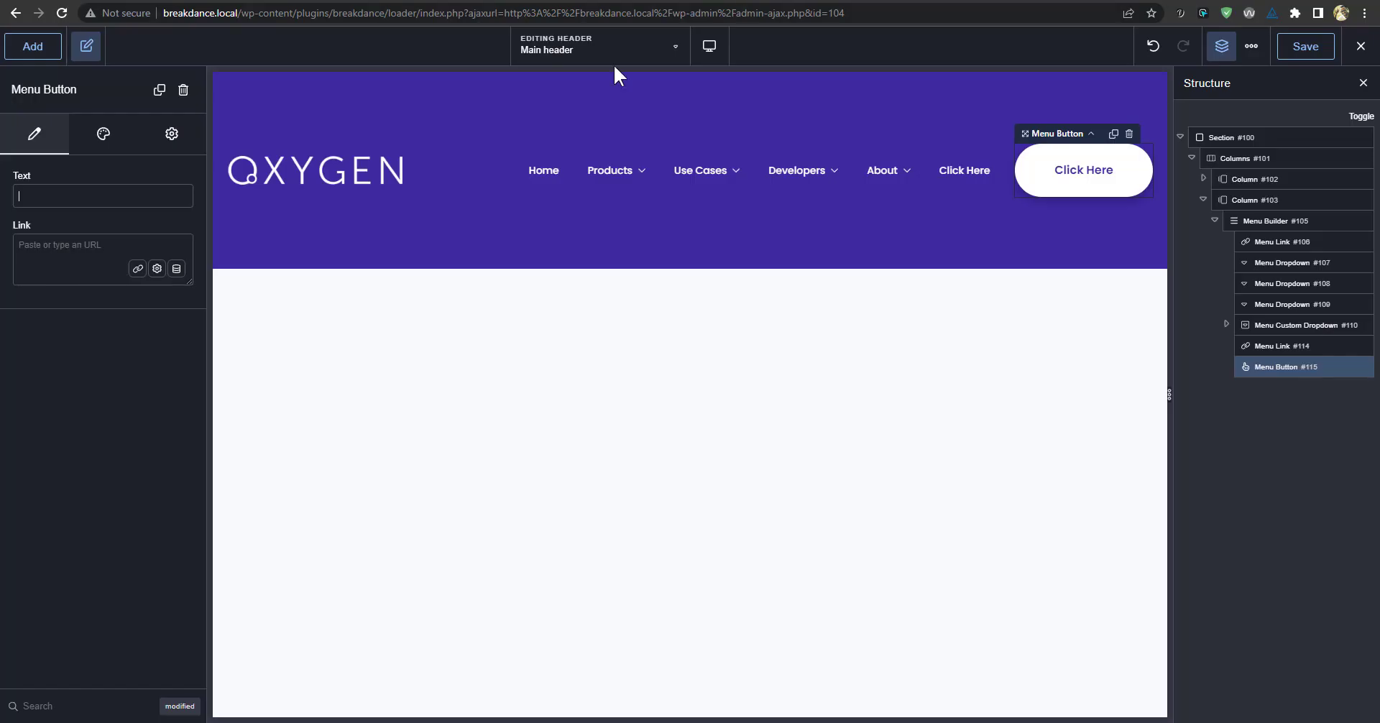
pyautogui.write('GEt it')
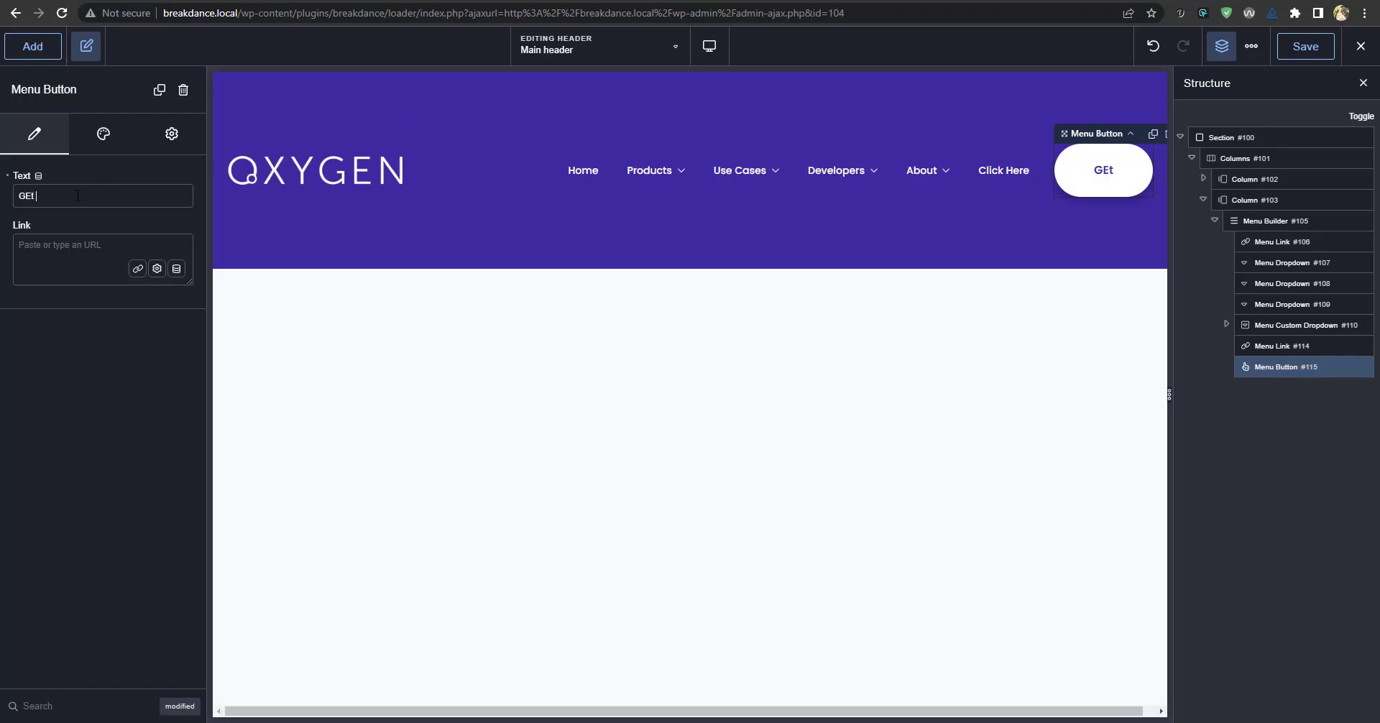
pyautogui.write('Get it Now')
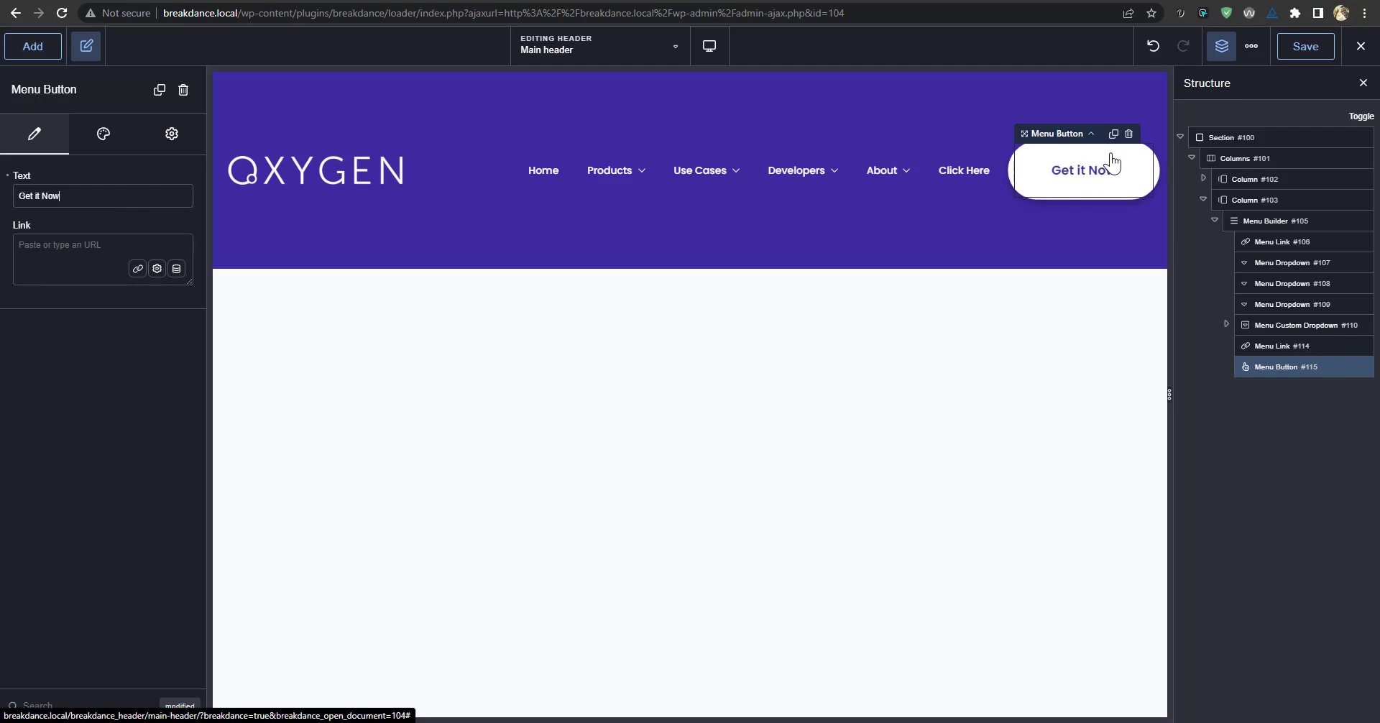
pyautogui.click(1251, 48)
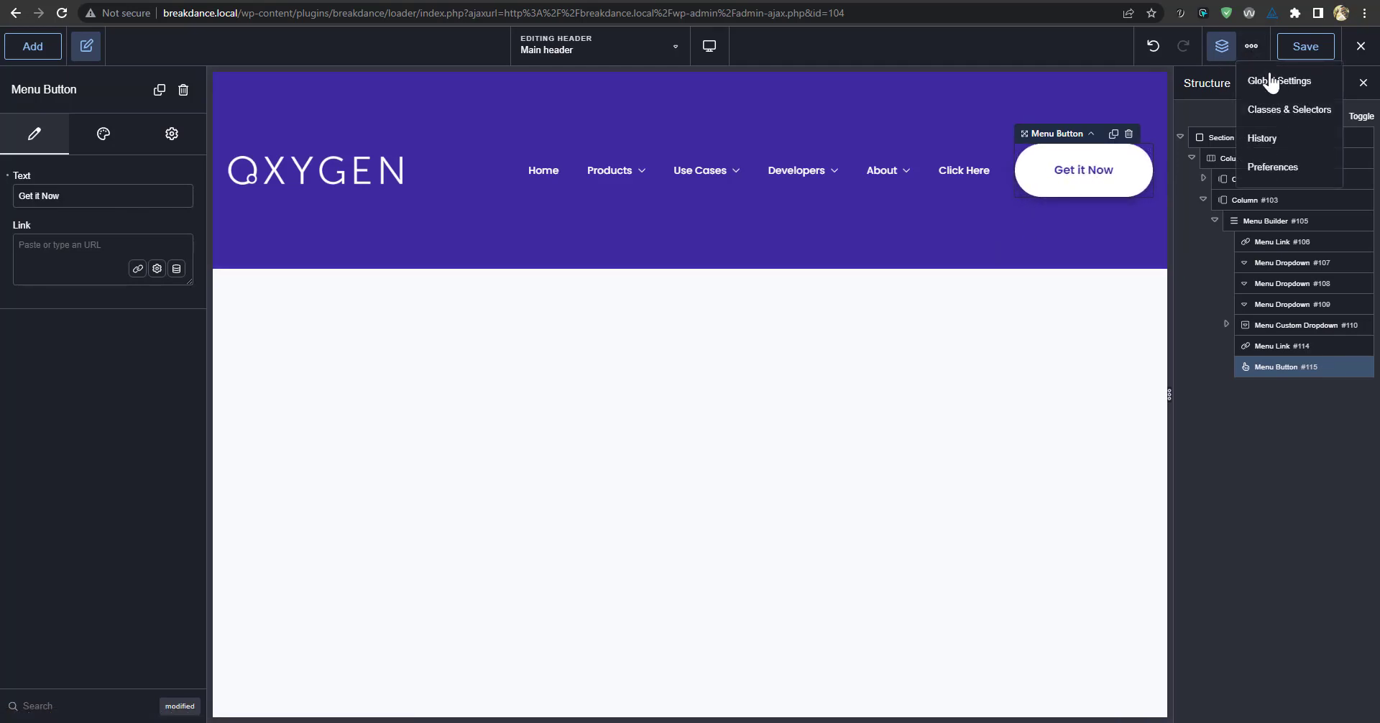
pyautogui.click(1318, 47)
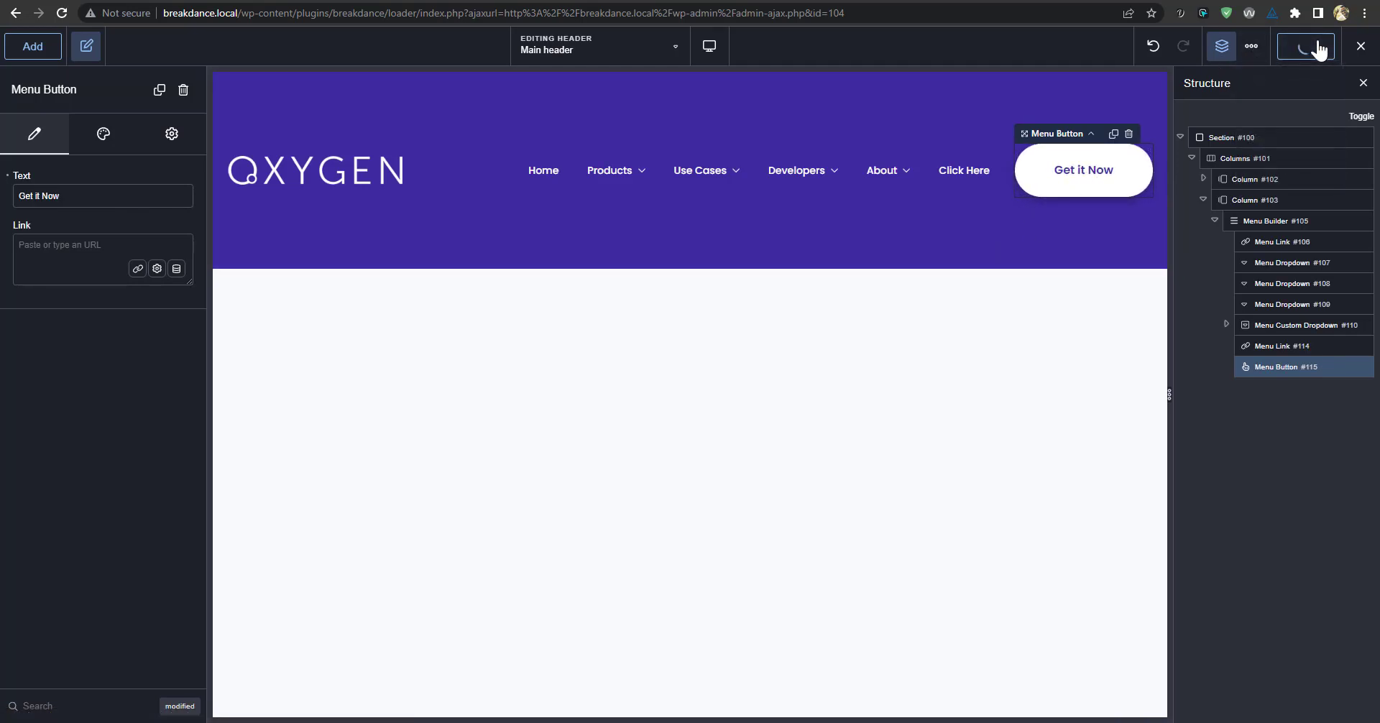
# Reset the Buttons settings in Global Settings, view the Primary button's options, and undo the reset.
pyautogui.click(1257, 49)
pyautogui.click(1275, 83)
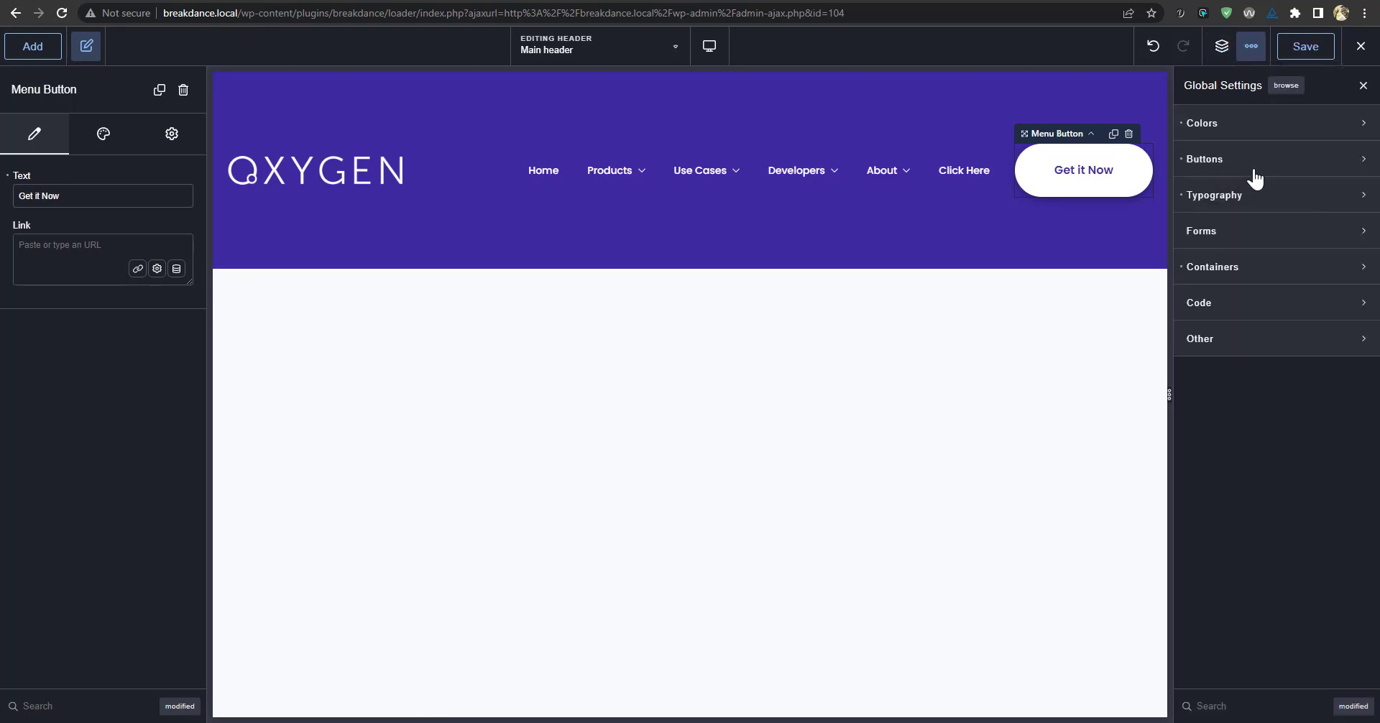
pyautogui.click(1280, 159)
pyautogui.click(1181, 201)
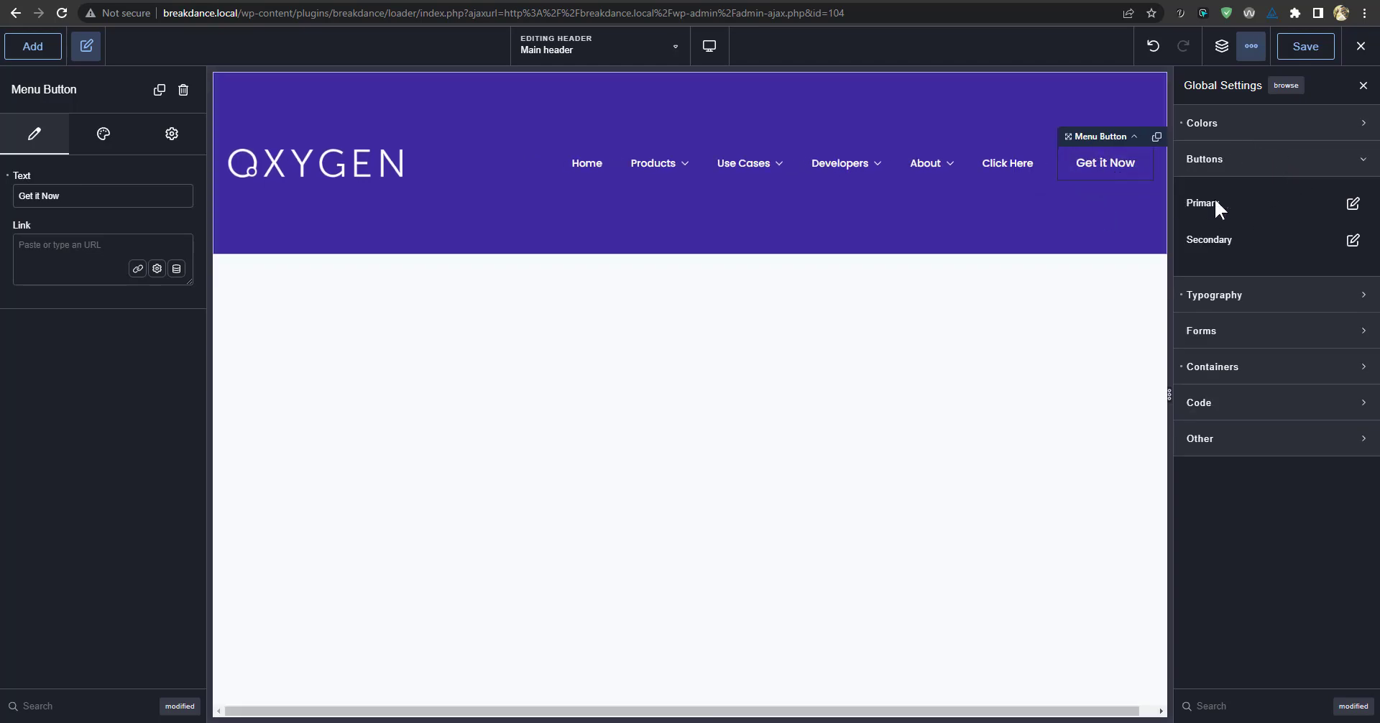
pyautogui.click(1355, 204)
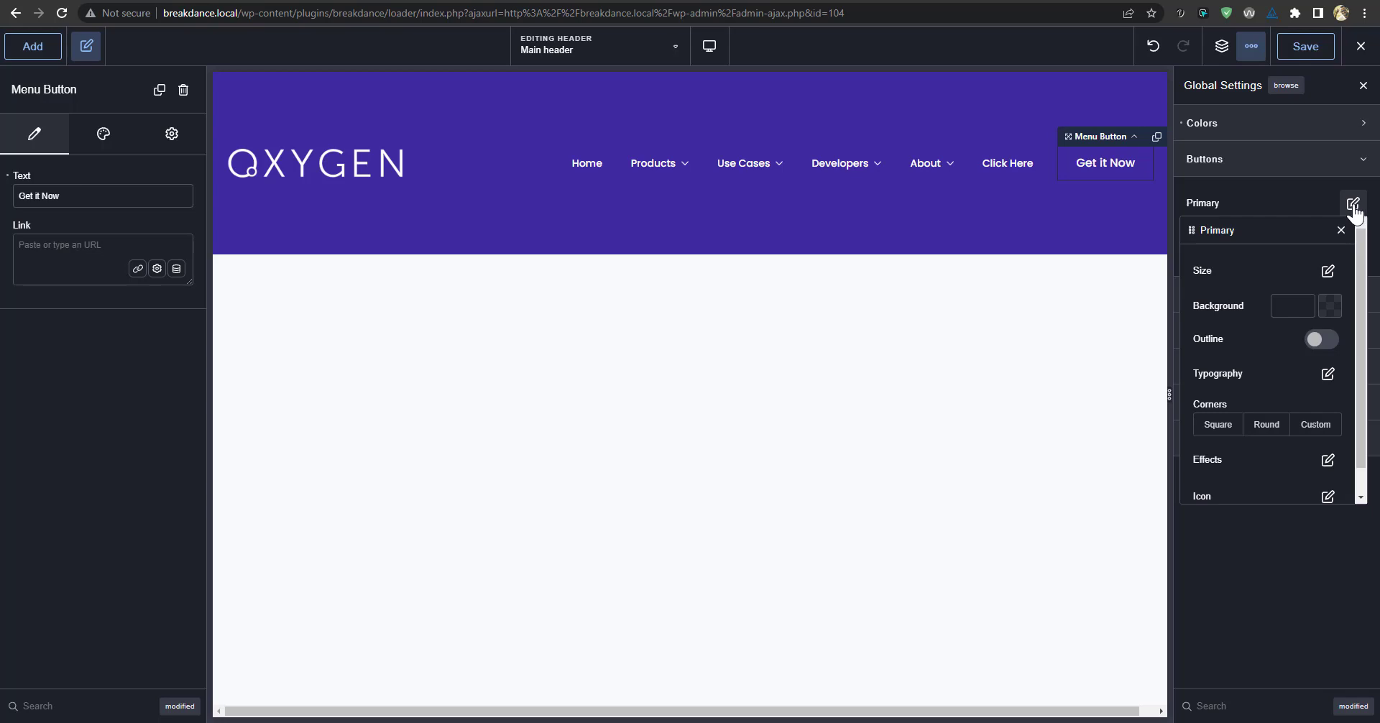
pyautogui.click(1154, 47)
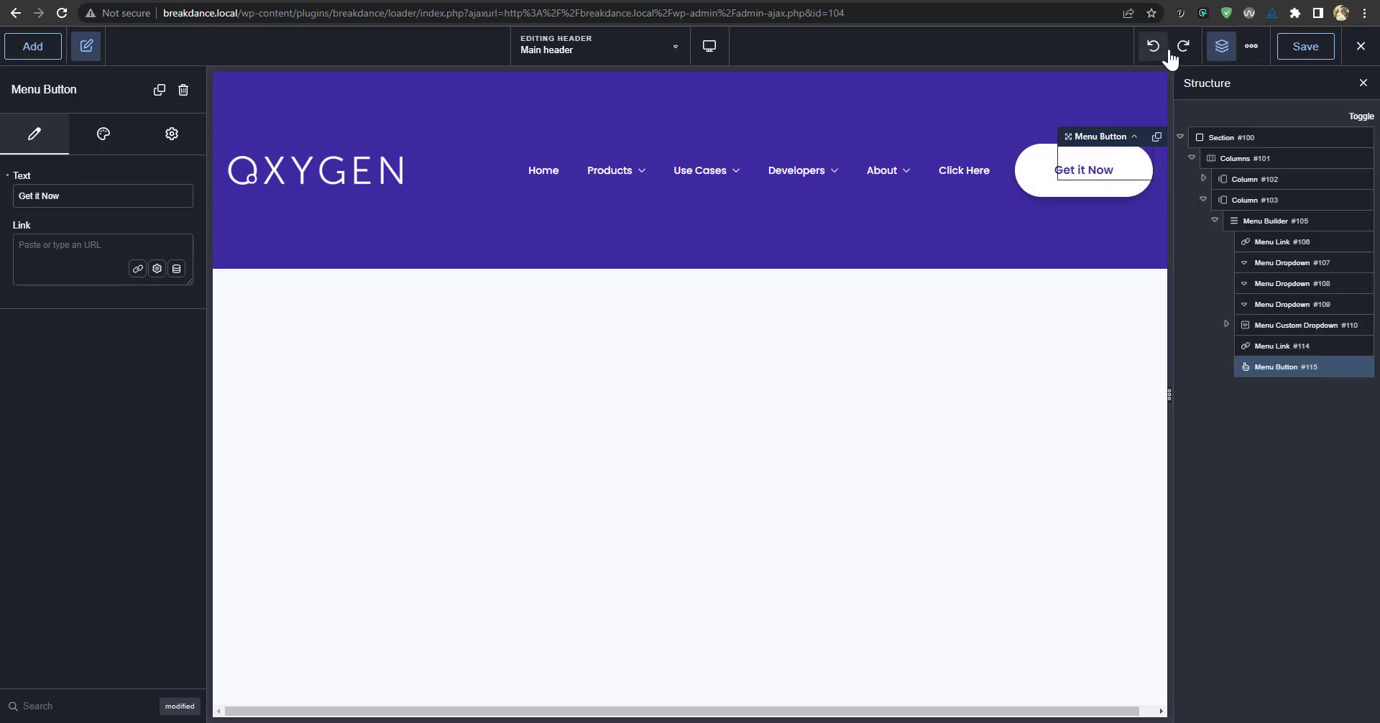
# Redo the Buttons reset in Global Settings and set the Primary button's background to #FFFFFF.
pyautogui.click(1184, 49)
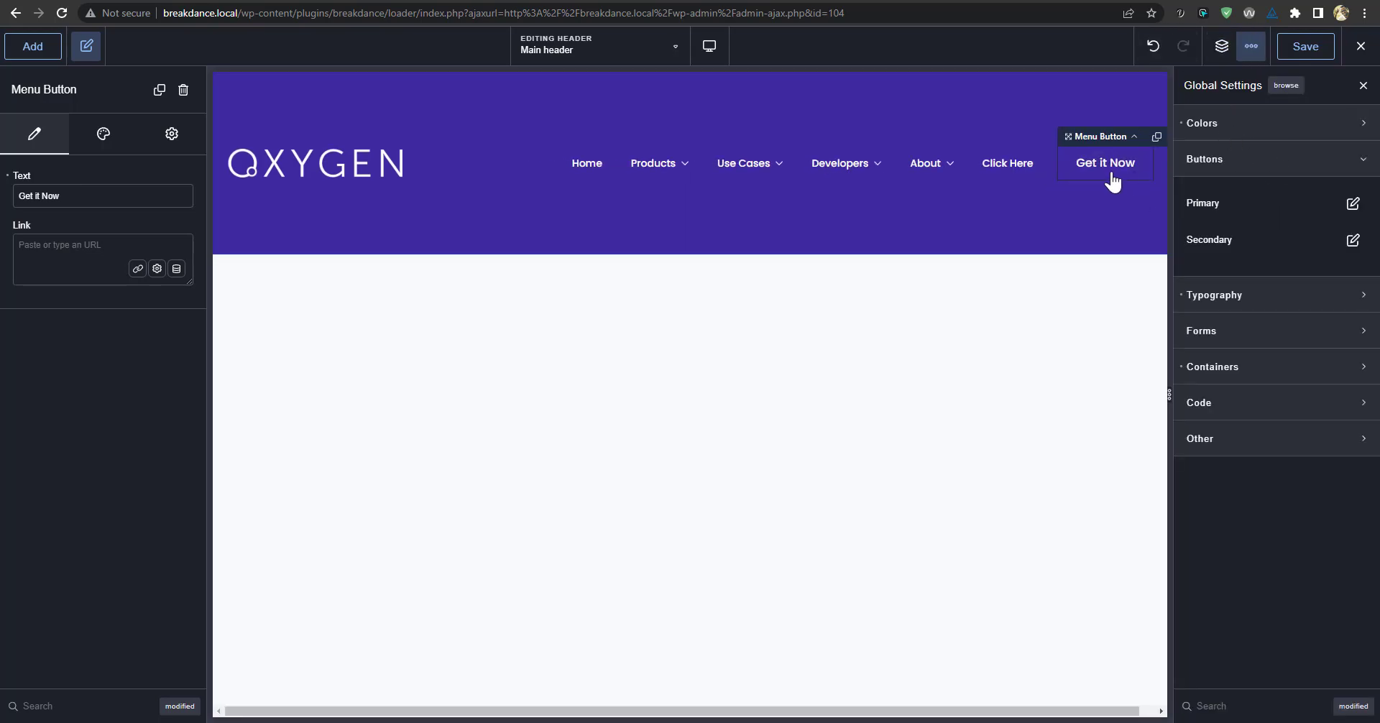
pyautogui.click(1354, 205)
pyautogui.click(1328, 315)
pyautogui.moveTo(1273, 368); pyautogui.dragTo(1154, 352)
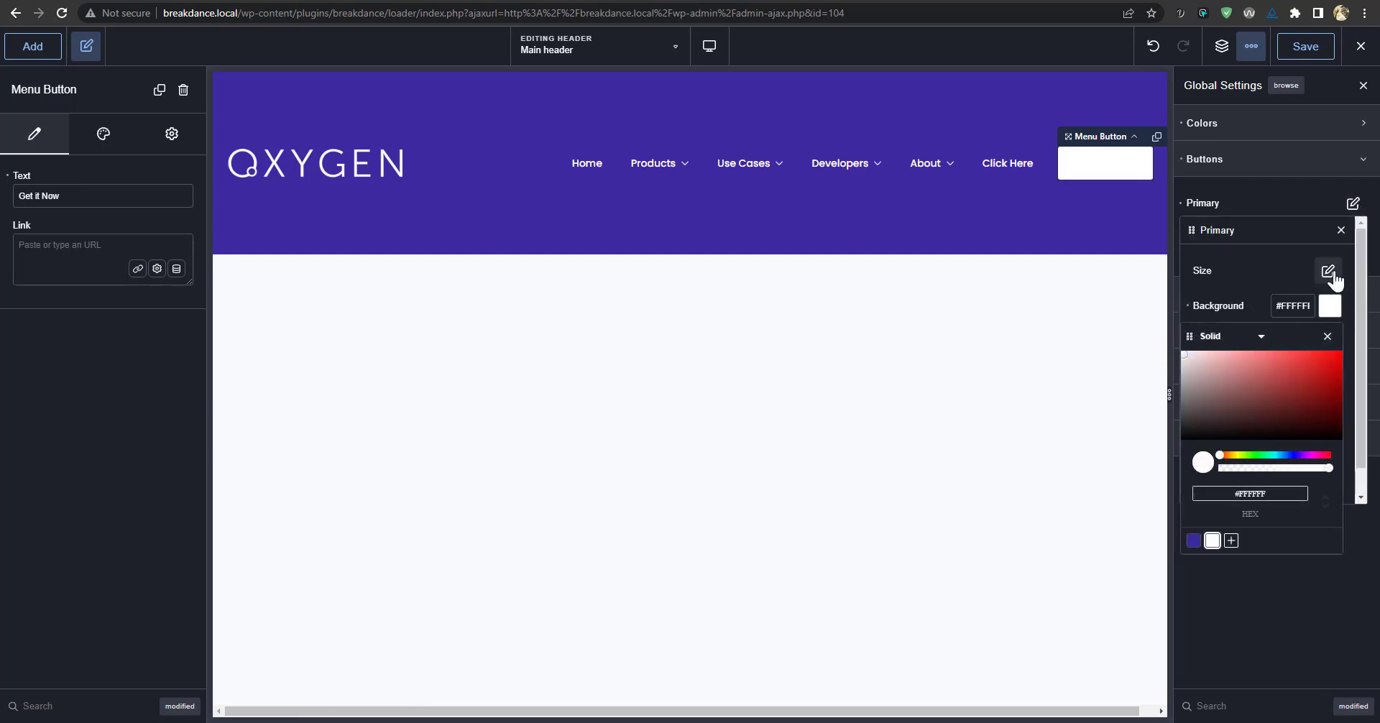
pyautogui.click(1280, 270)
# Set the Primary button's typography color to the saved purple from the palette.
pyautogui.click(1328, 375)
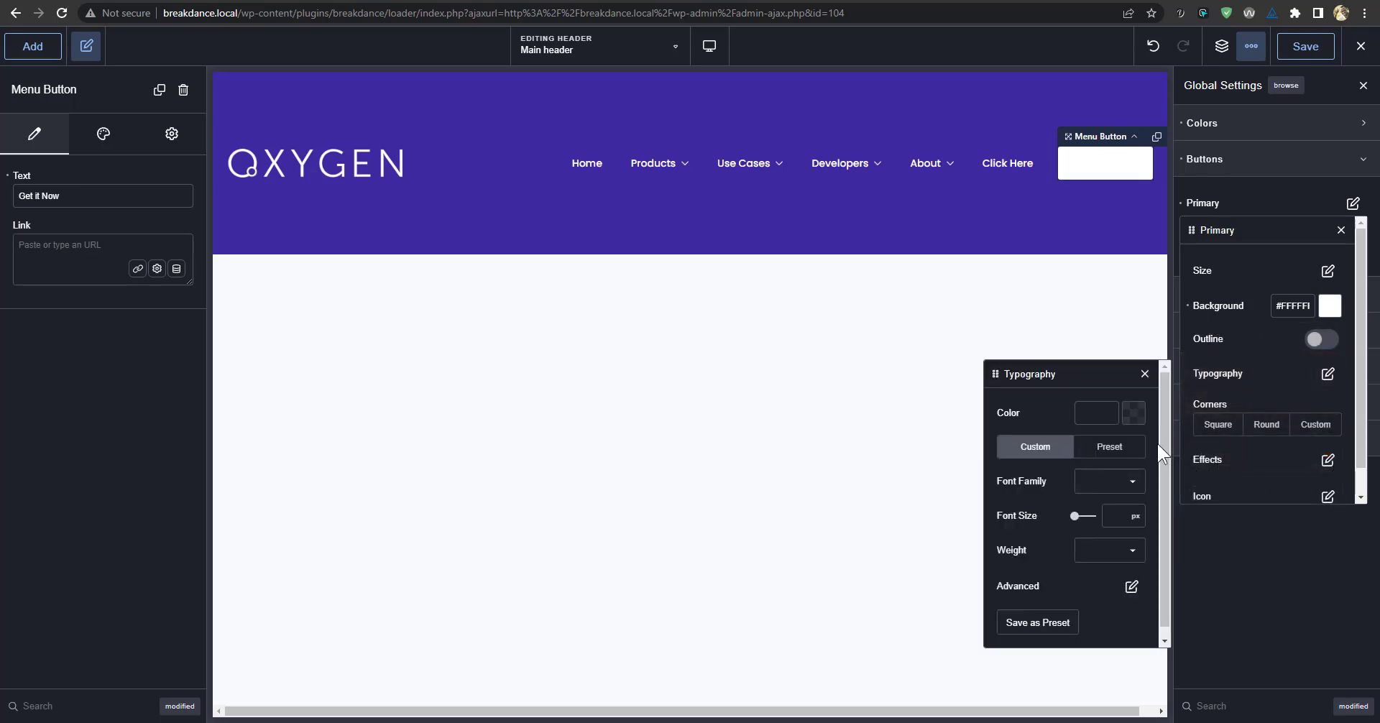
pyautogui.click(1133, 413)
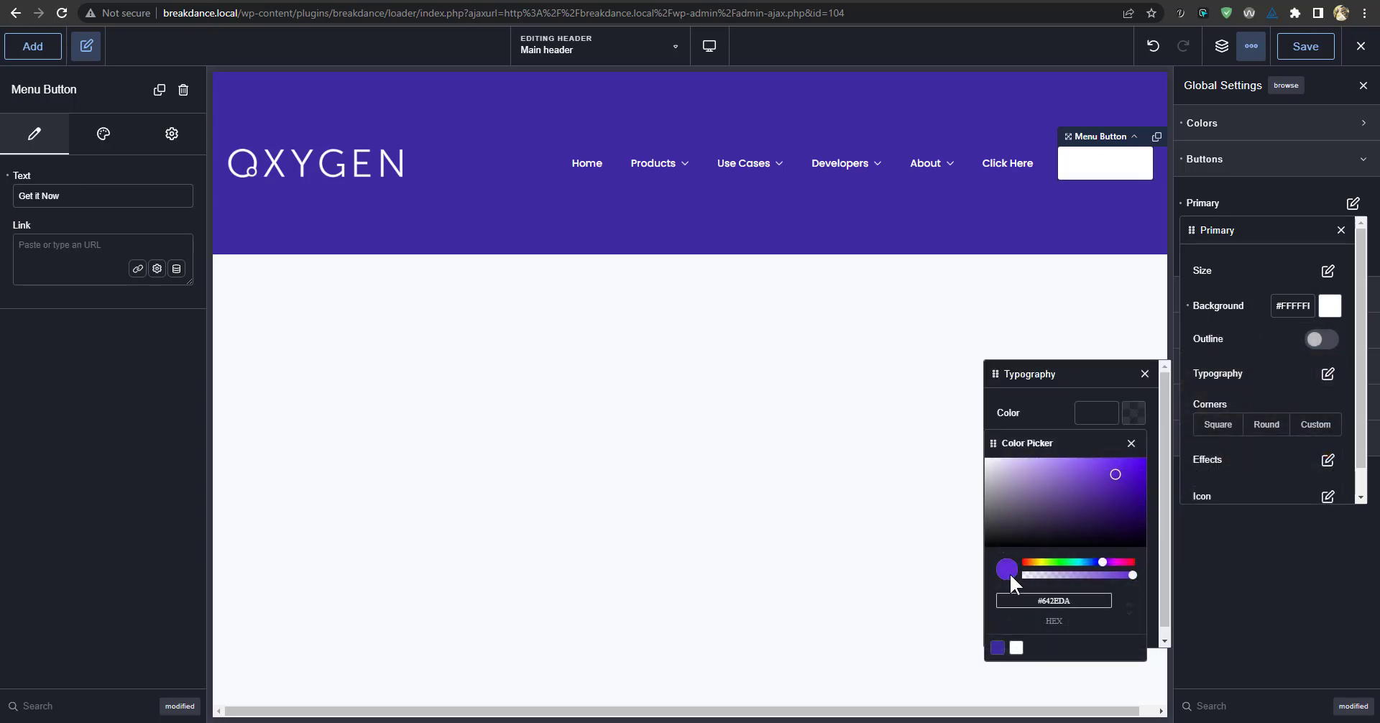
pyautogui.click(997, 648)
pyautogui.click(1150, 374)
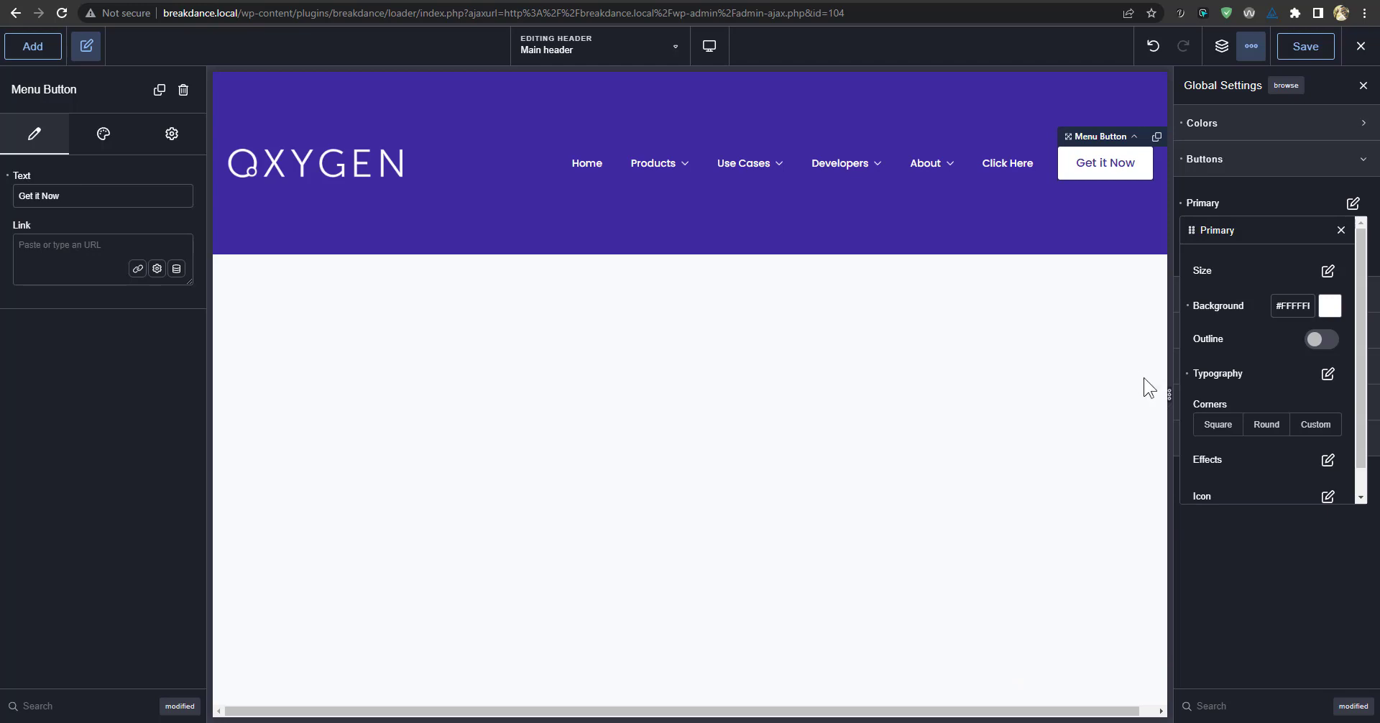
# Set the Primary button's corners to Round and check its remaining options.
pyautogui.click(1268, 427)
pyautogui.scroll(-1, 1276, 450)
pyautogui.scroll(1, 1269, 381)
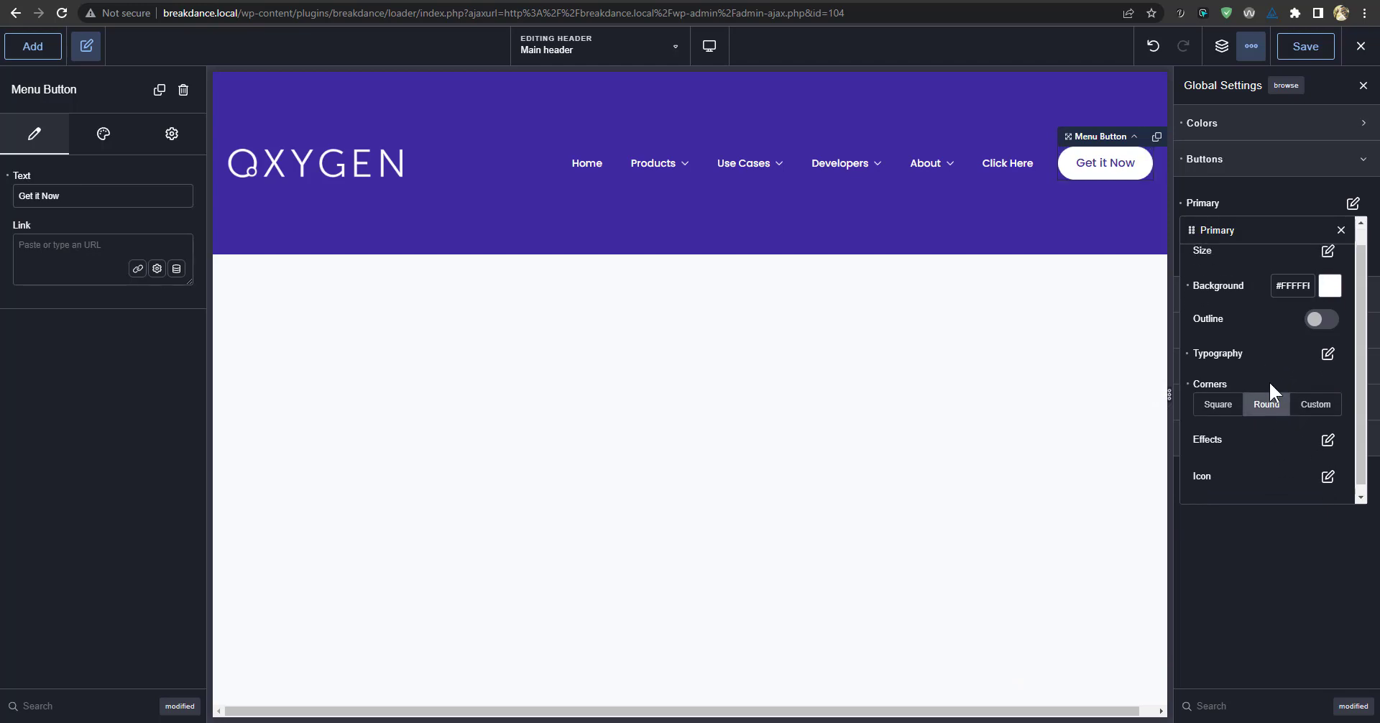
pyautogui.click(1341, 231)
pyautogui.click(1353, 204)
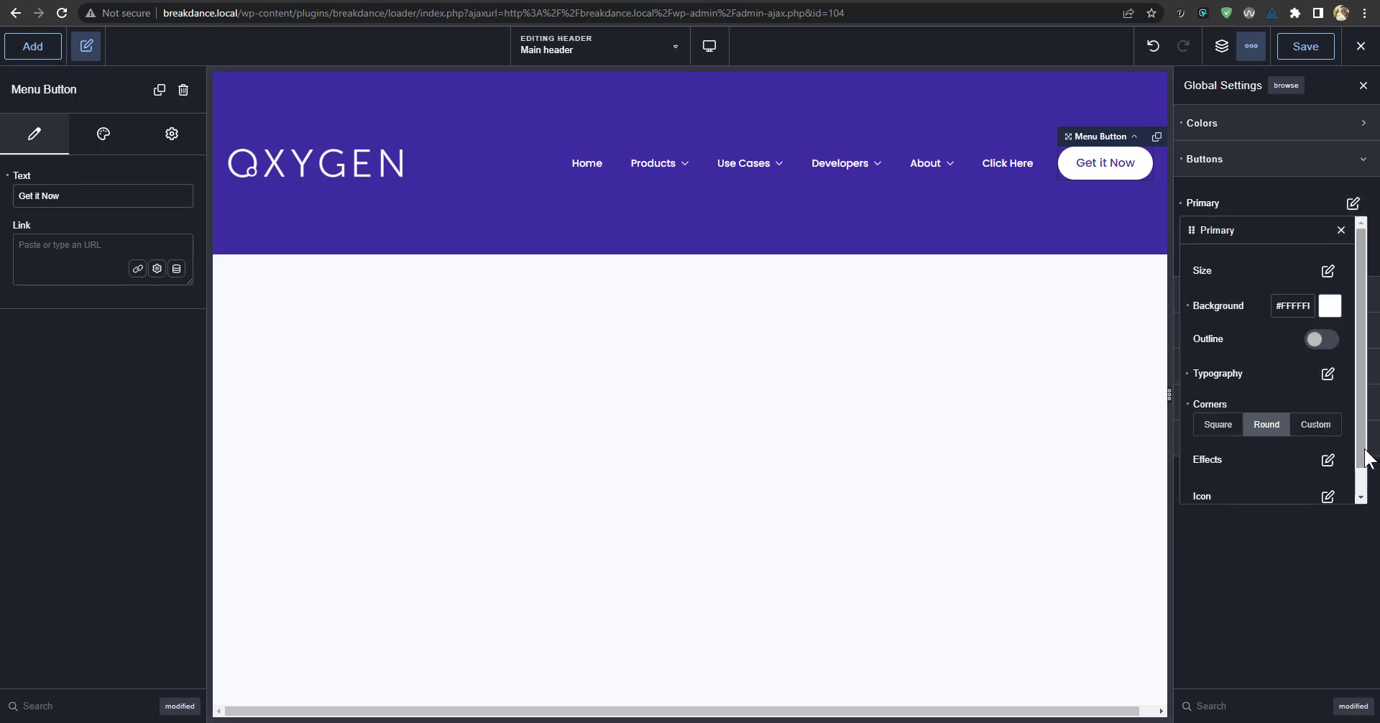
pyautogui.scroll(-1, 1322, 442)
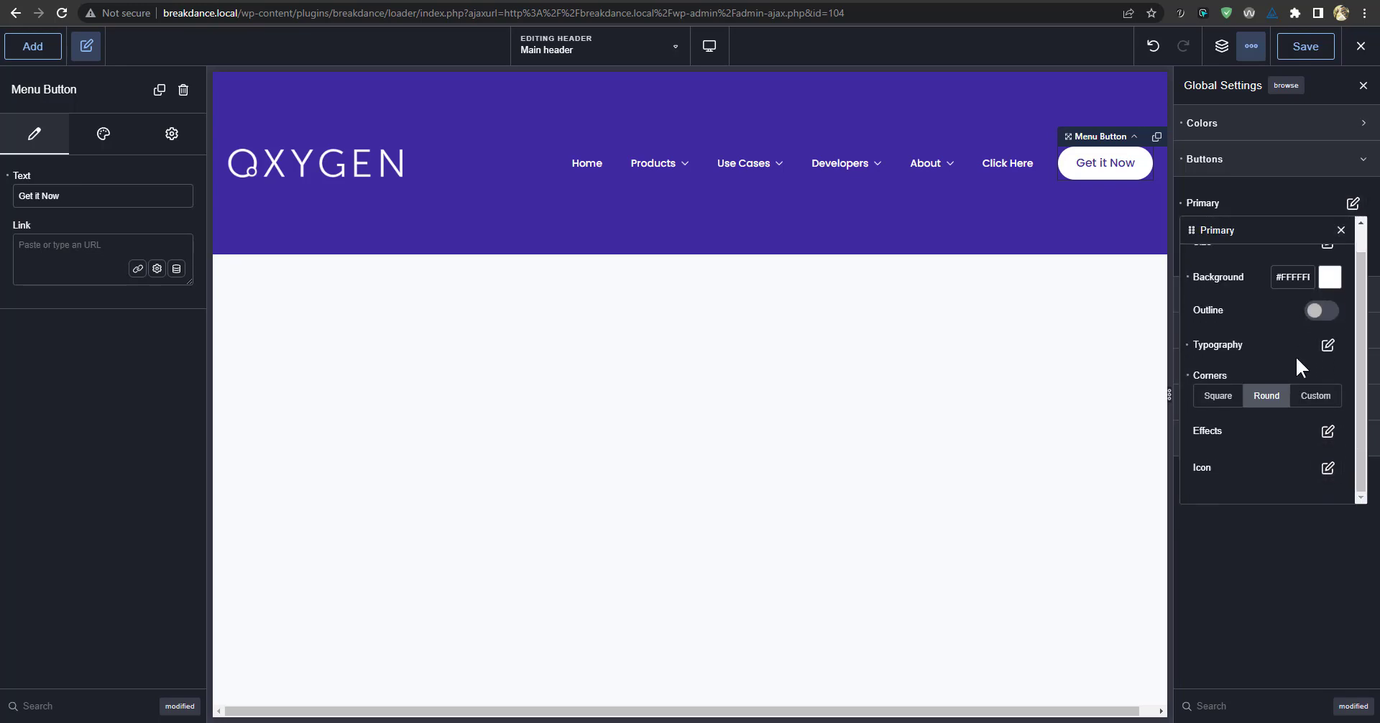
pyautogui.scroll(1, 1298, 374)
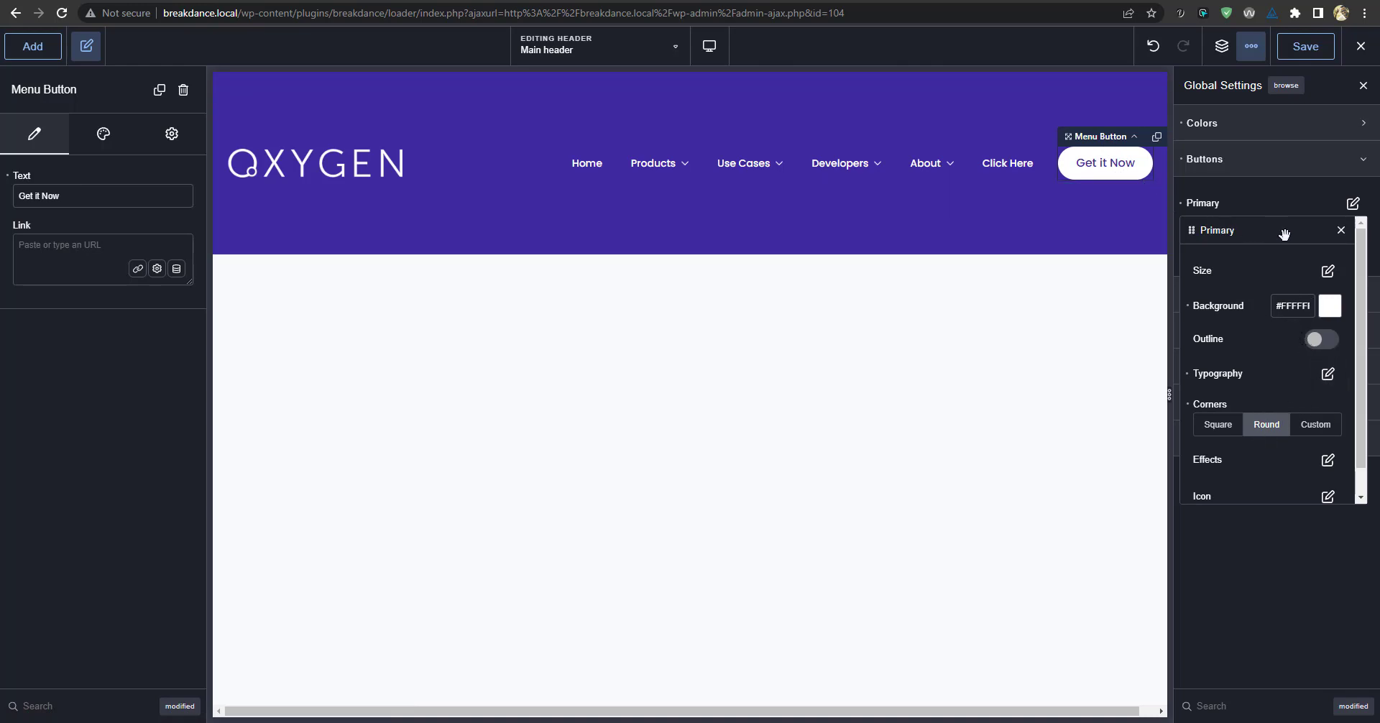
pyautogui.click(1340, 230)
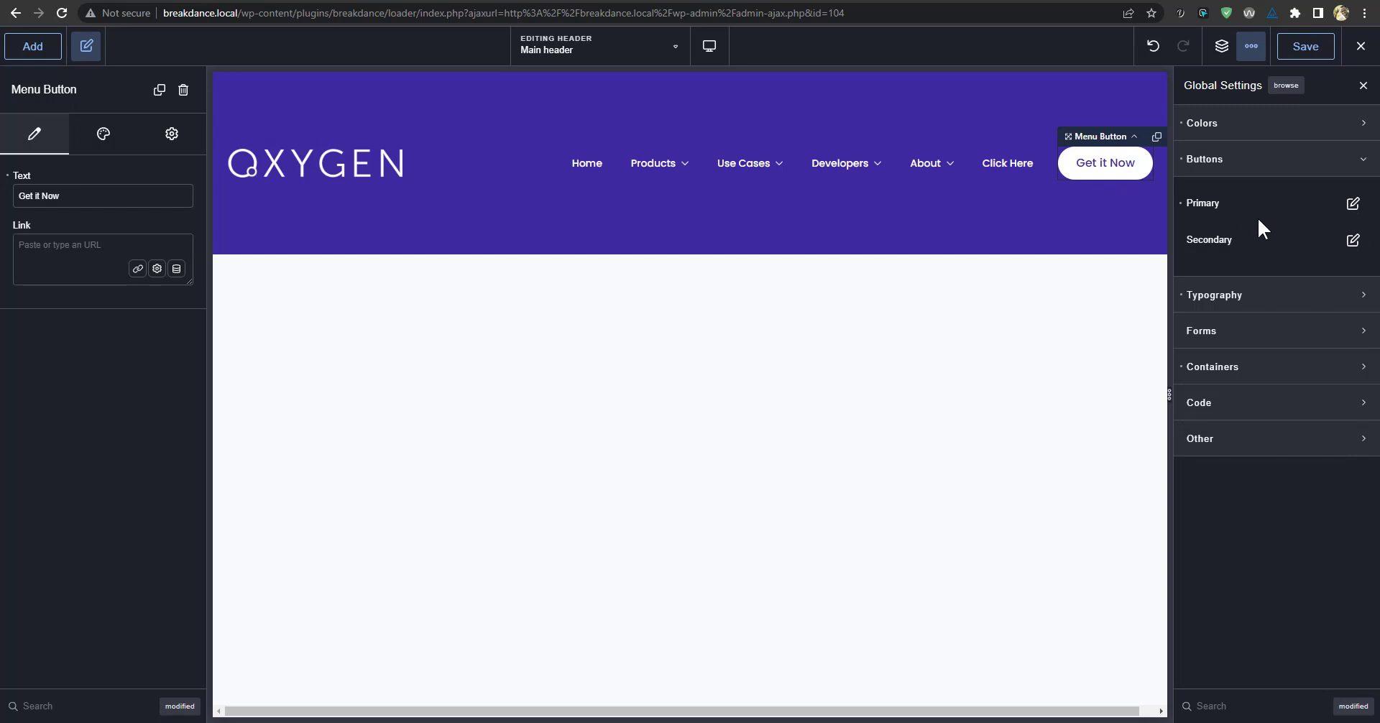
# Examine the "Get it Now" Menu Button's advanced and design settings, including its margin options.
pyautogui.click(170, 134)
pyautogui.click(107, 132)
pyautogui.click(80, 244)
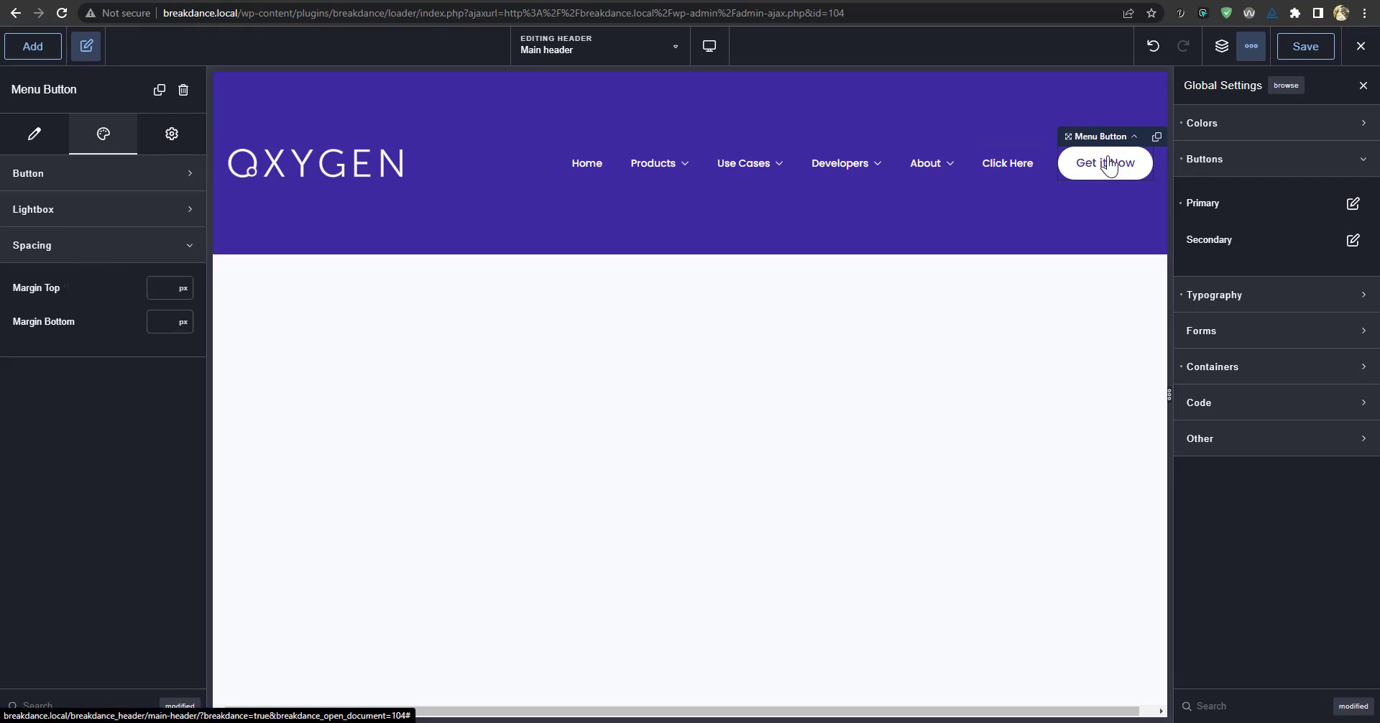
pyautogui.click(150, 327)
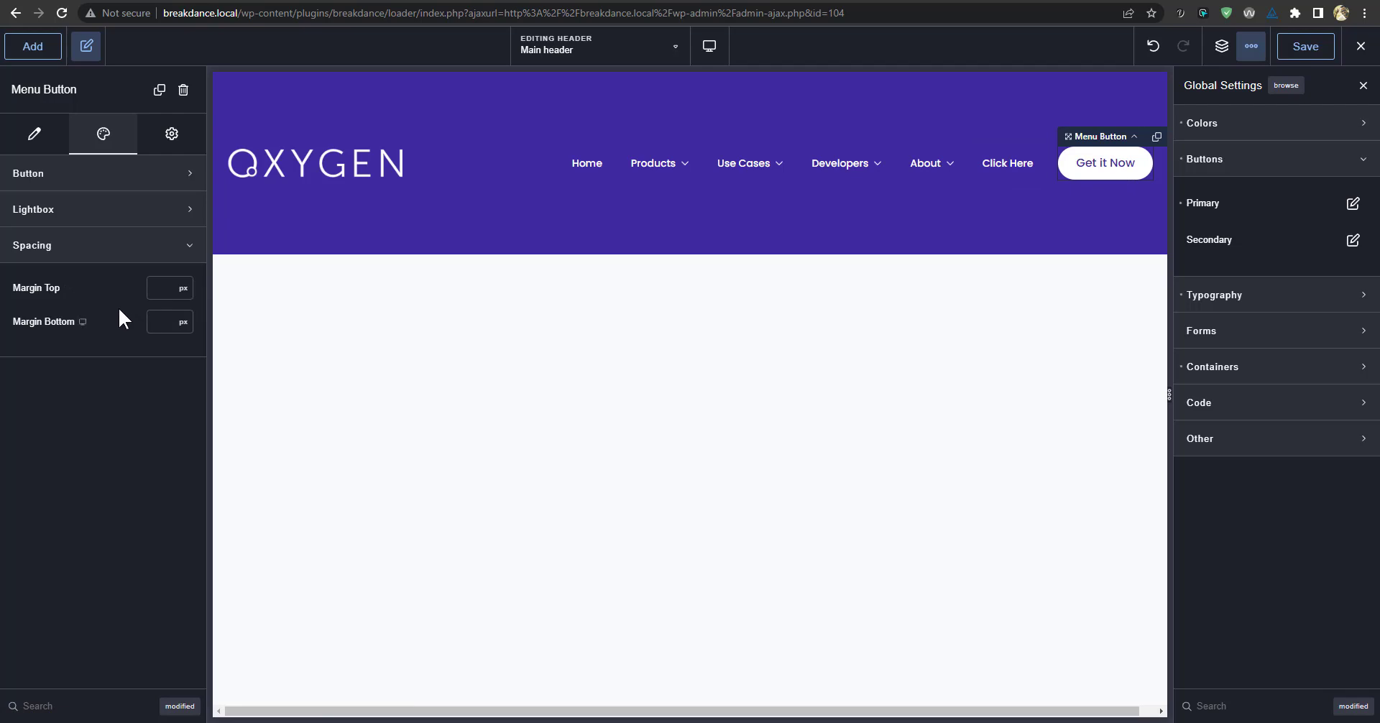
pyautogui.moveTo(105, 291)
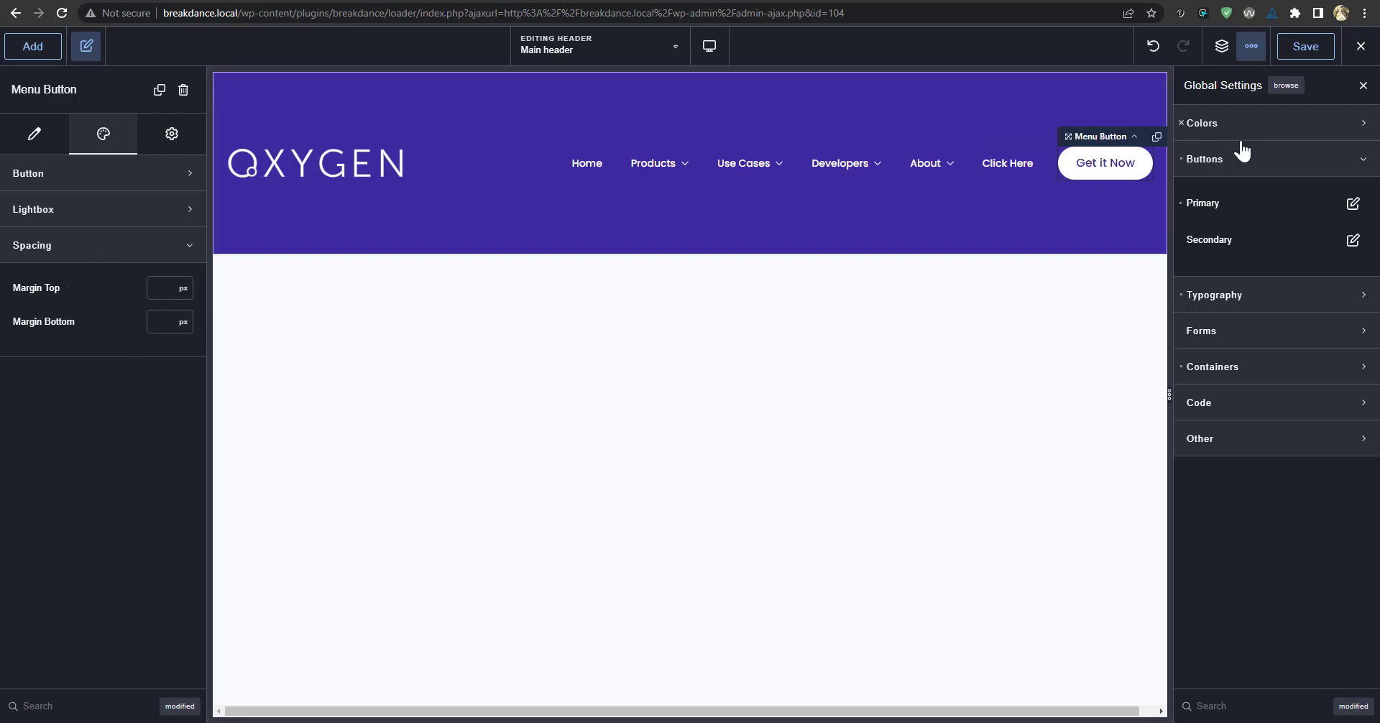
# Select the header section, show the structure, and examine its padding and margin options.
pyautogui.click(961, 114)
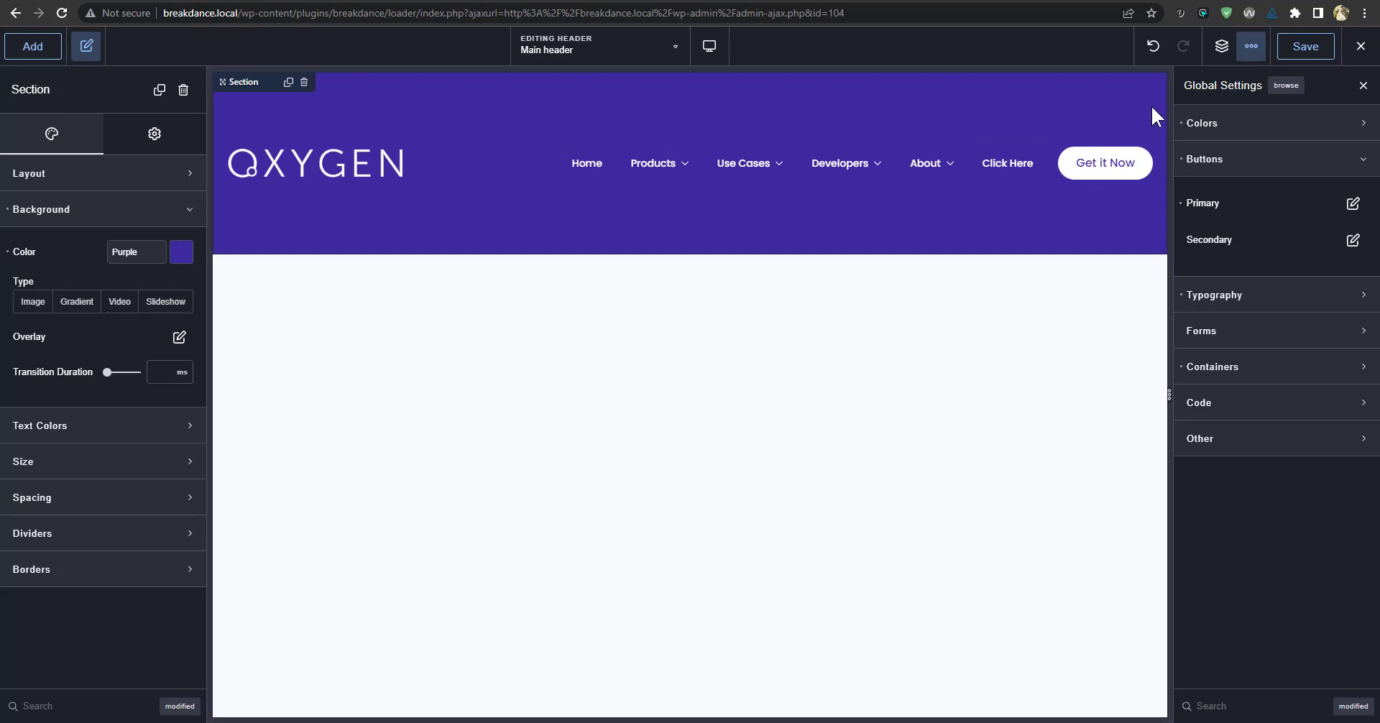
pyautogui.click(1222, 46)
pyautogui.click(788, 452)
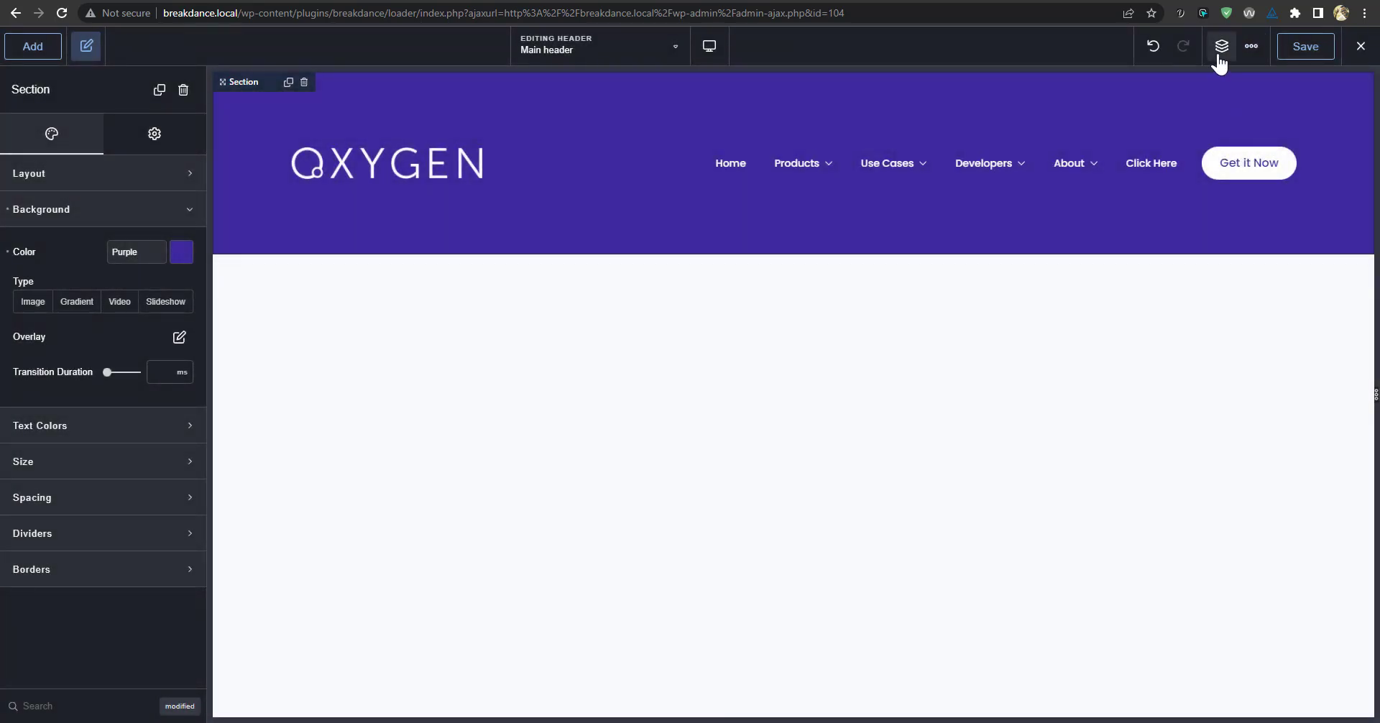
pyautogui.click(1222, 46)
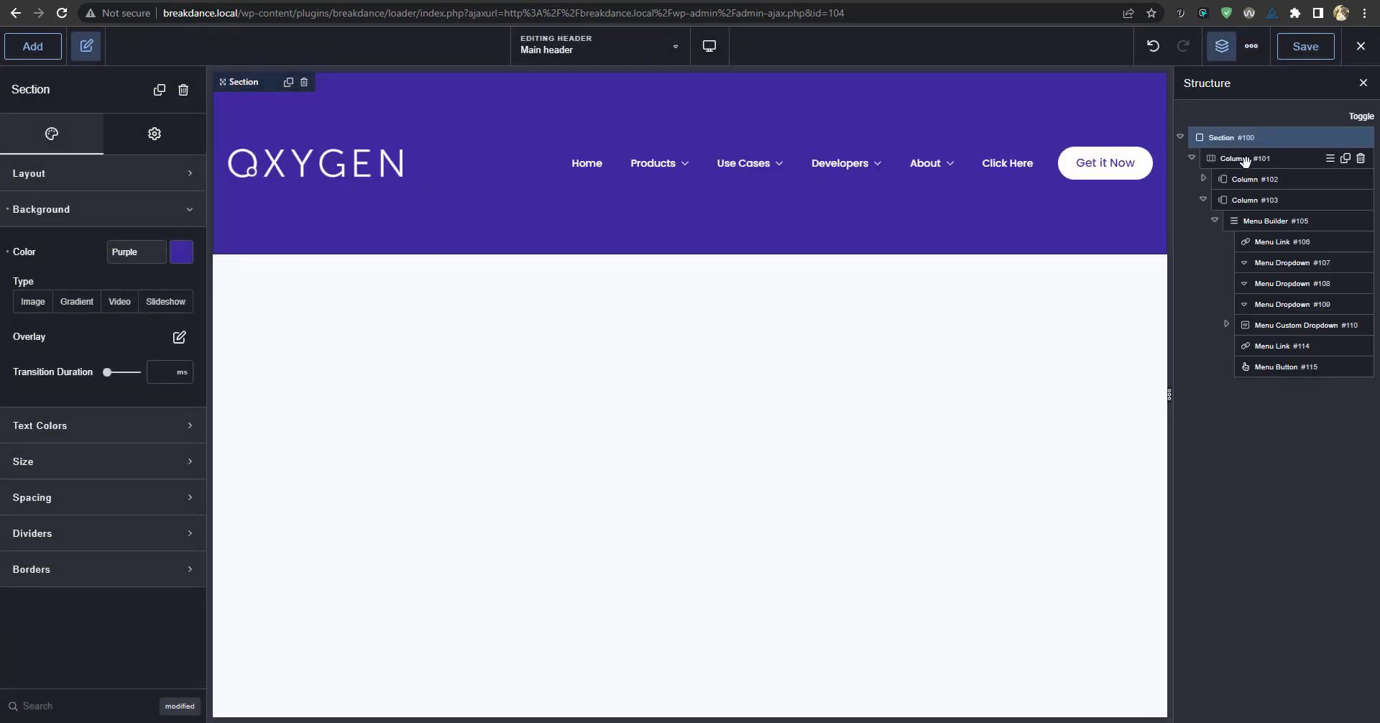
pyautogui.click(79, 216)
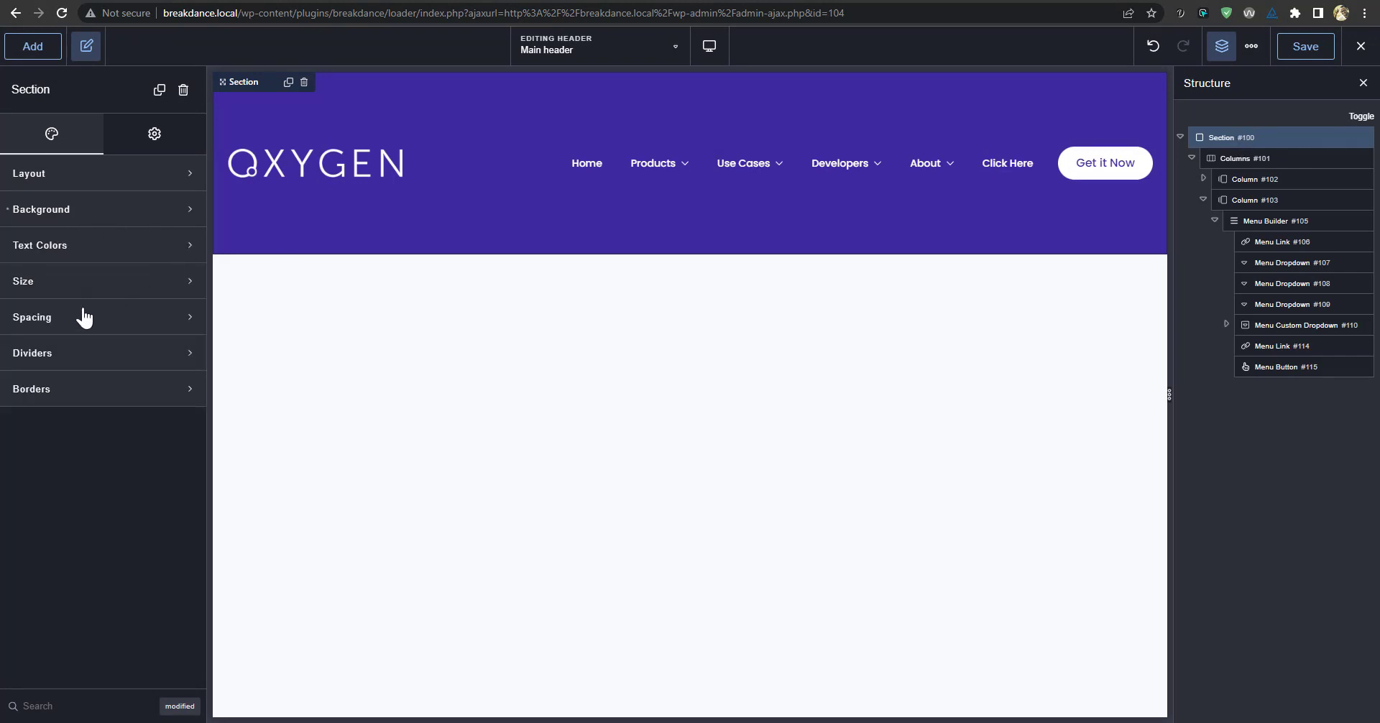
pyautogui.click(75, 317)
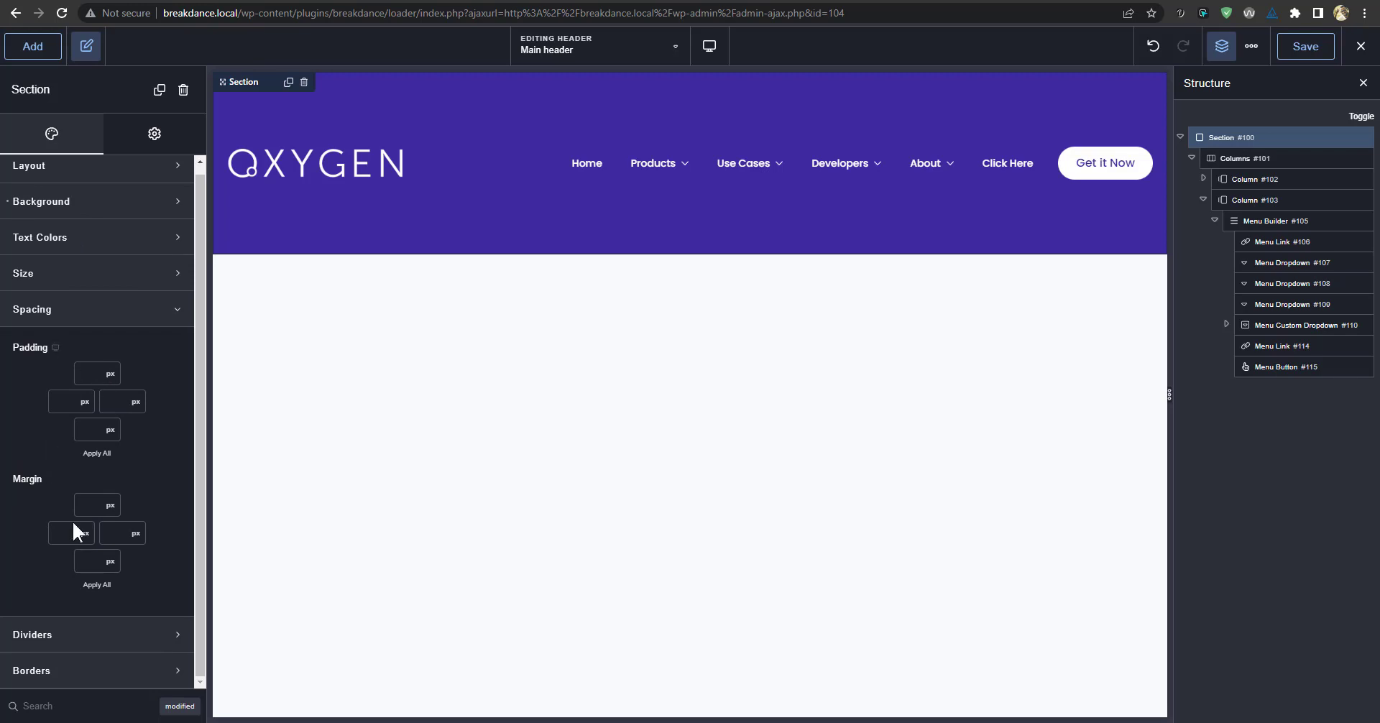
# Compare the layout and spacing options of the header's two columns, and return to the section's spacing options.
pyautogui.click(1196, 159)
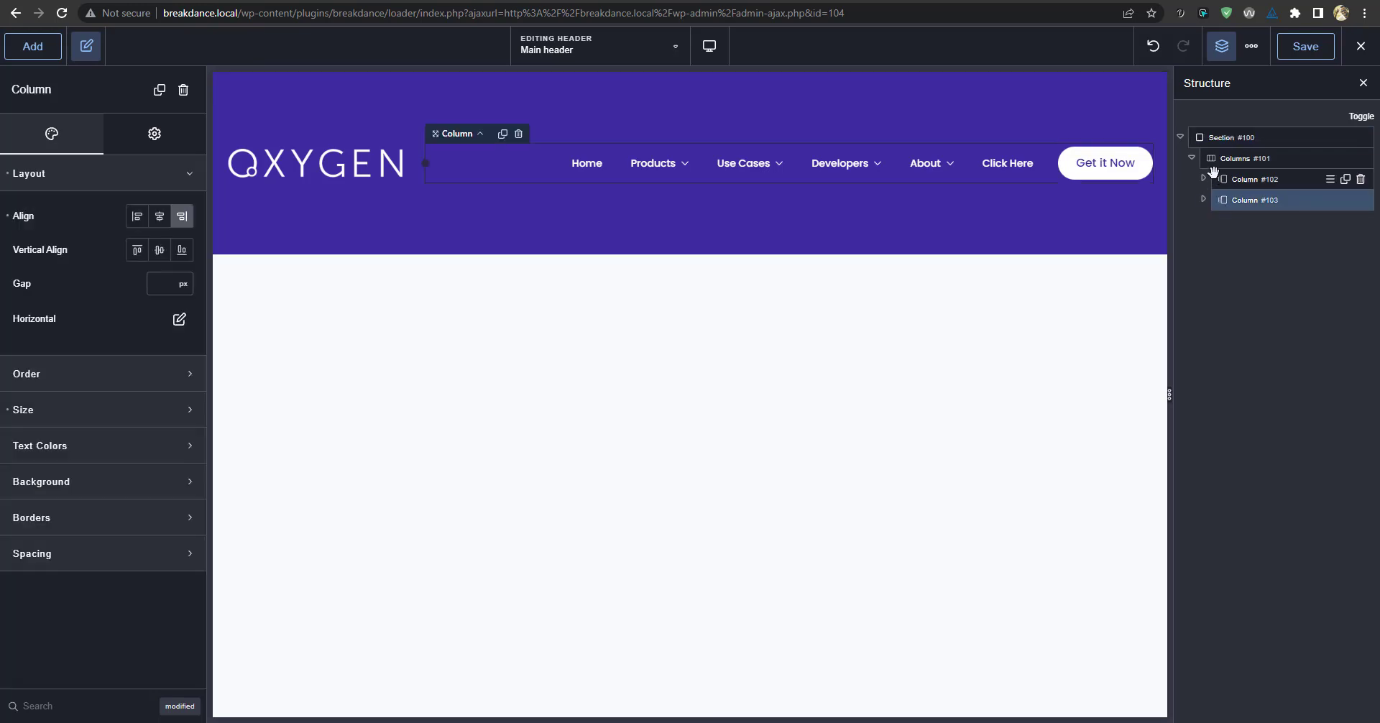
pyautogui.click(1231, 180)
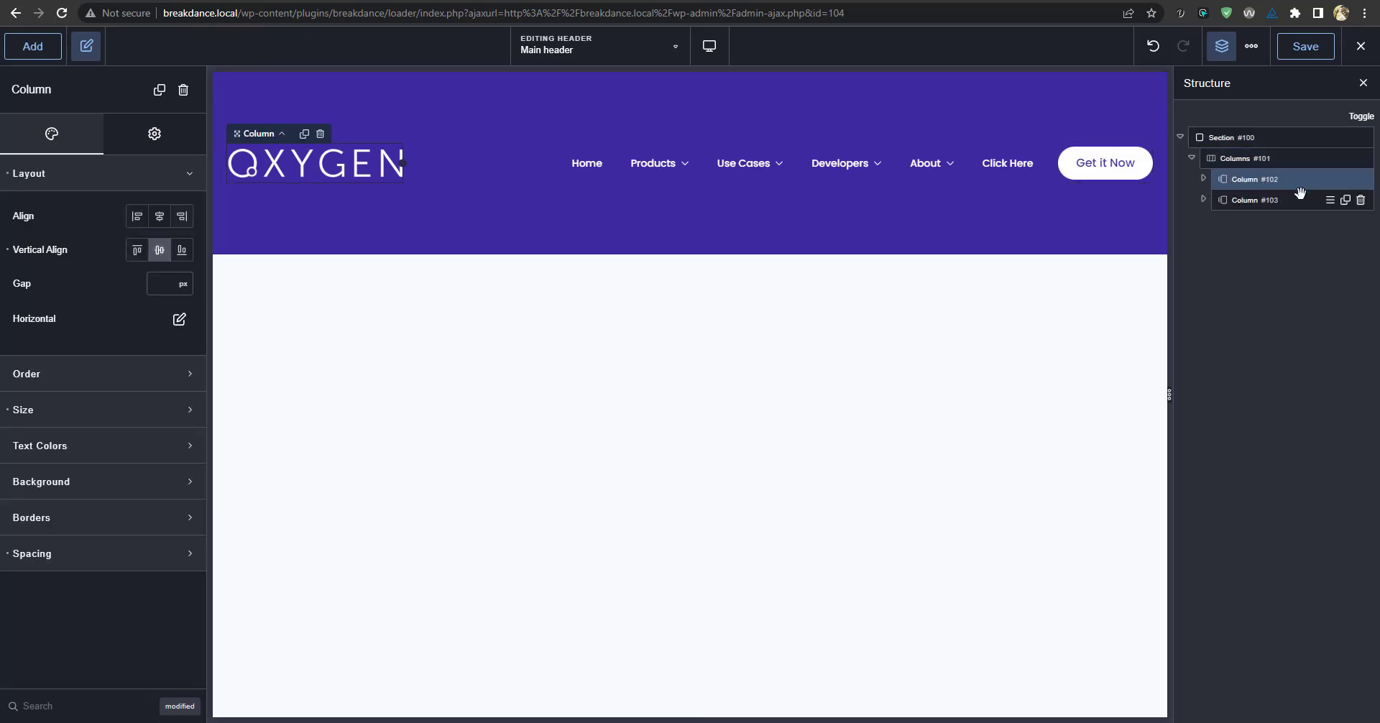
pyautogui.click(1243, 201)
pyautogui.click(1239, 180)
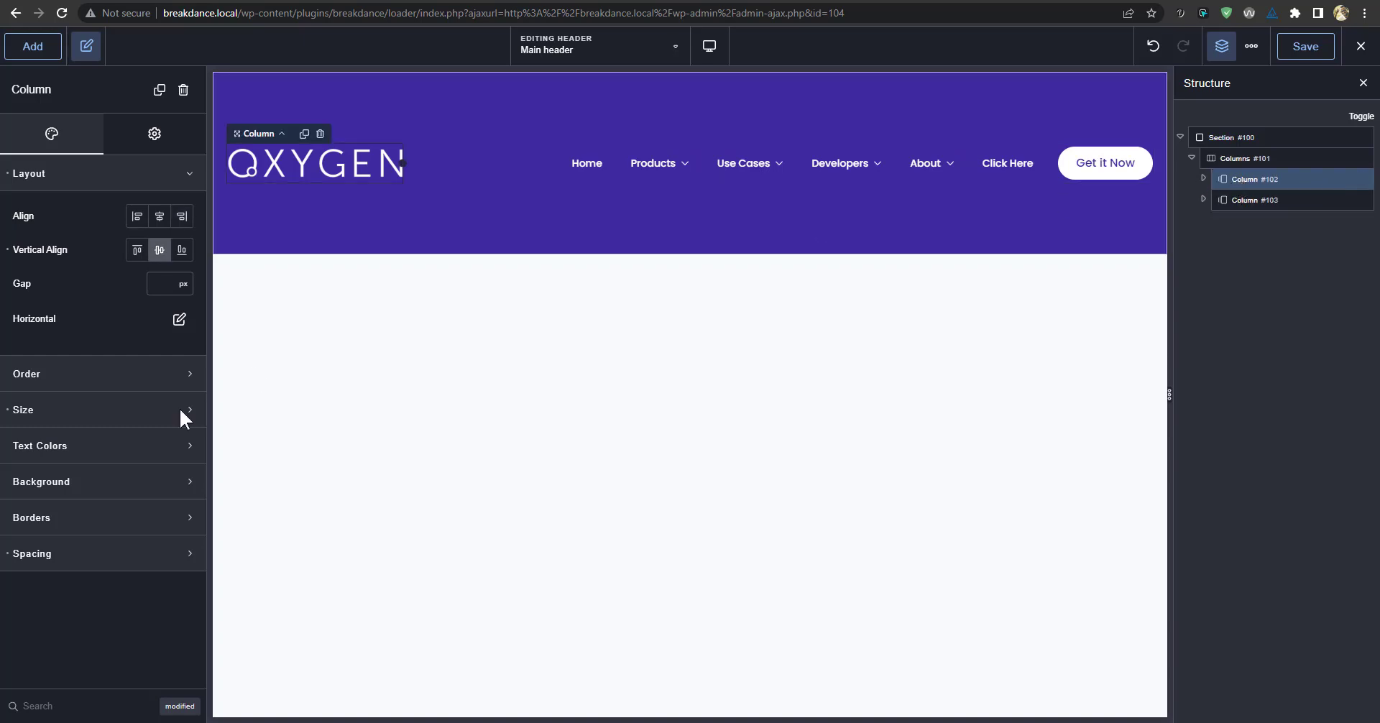
pyautogui.click(190, 555)
pyautogui.scroll(-1, 154, 583)
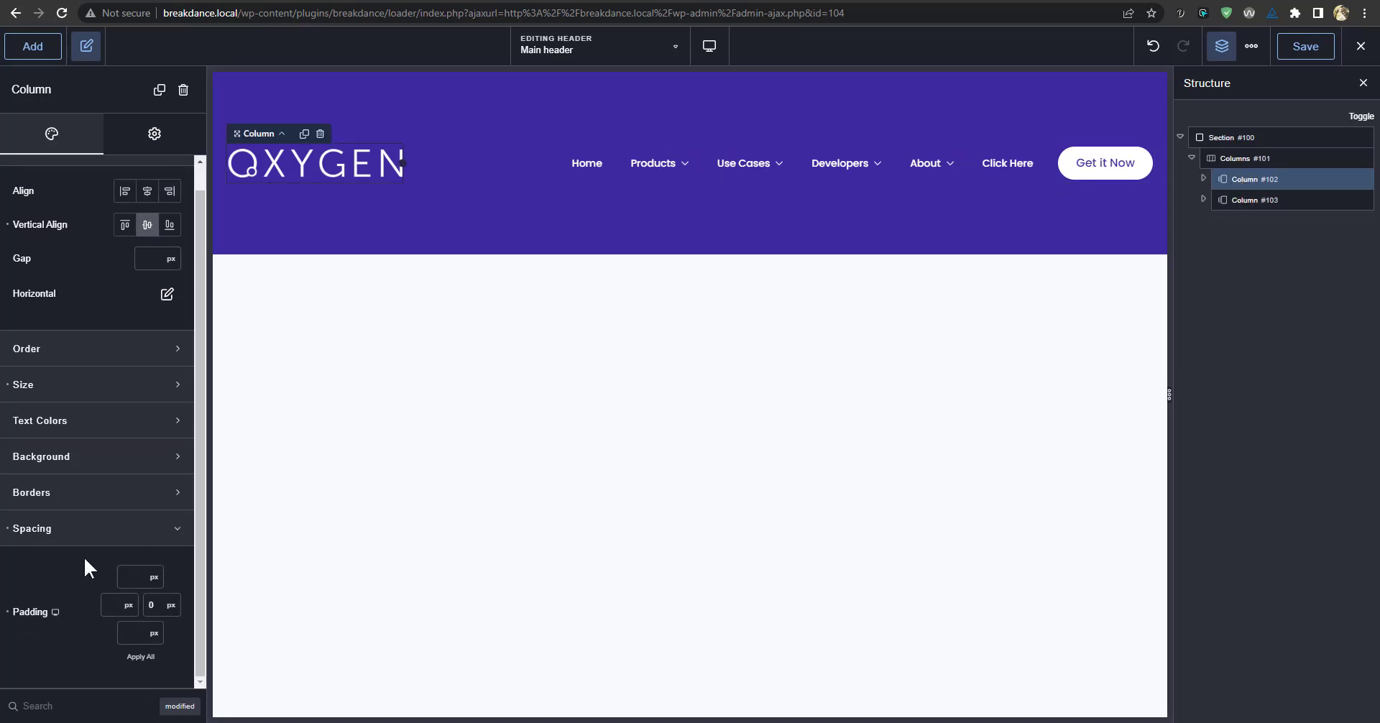
pyautogui.click(1240, 140)
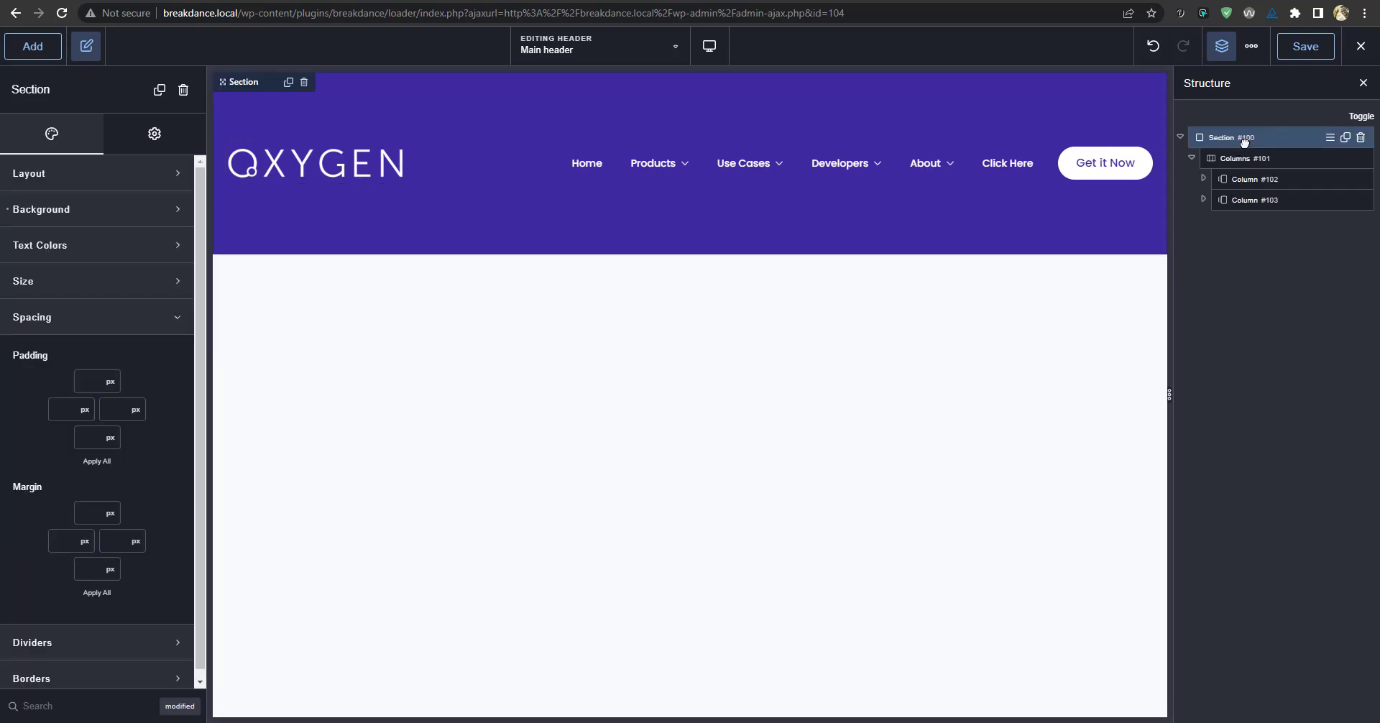
# Try adding a Div to the header section, view its spacing options, and delete it.
pyautogui.click(31, 46)
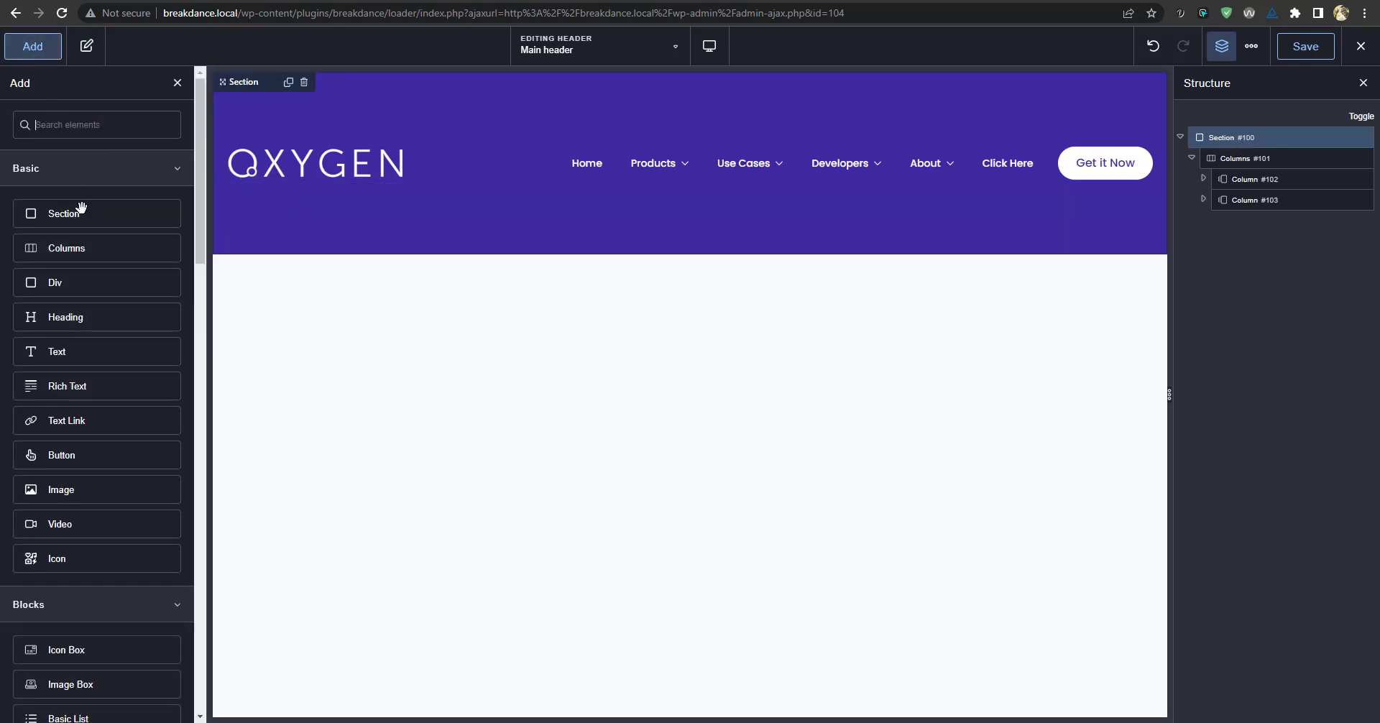
pyautogui.click(61, 283)
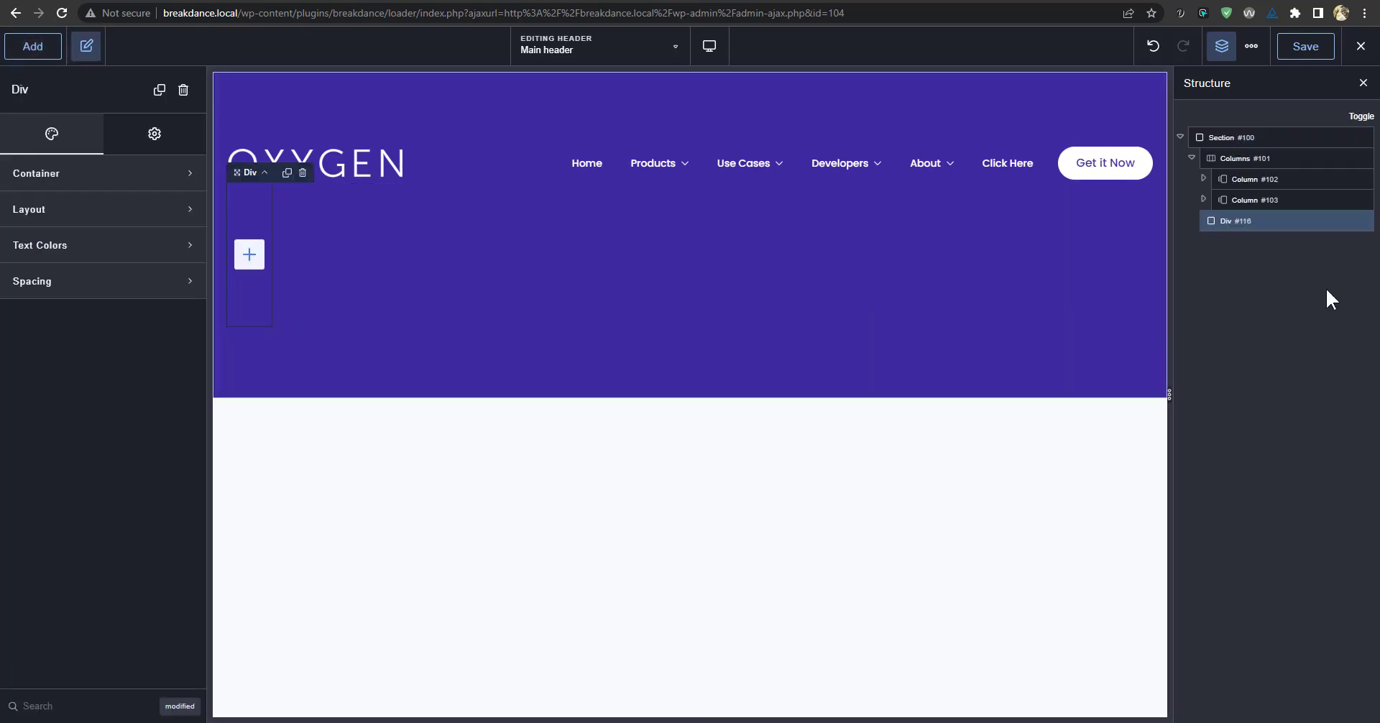
pyautogui.click(24, 259)
pyautogui.click(30, 261)
pyautogui.click(40, 283)
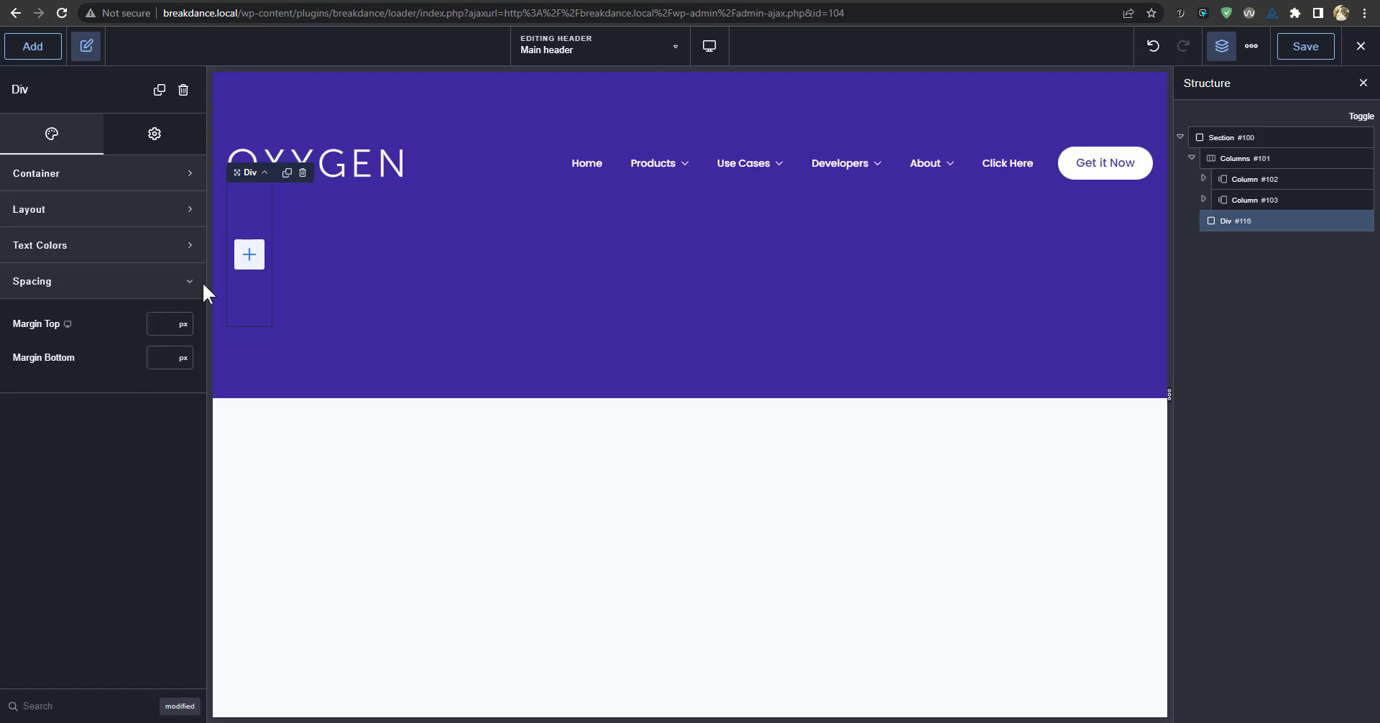
pyautogui.click(302, 173)
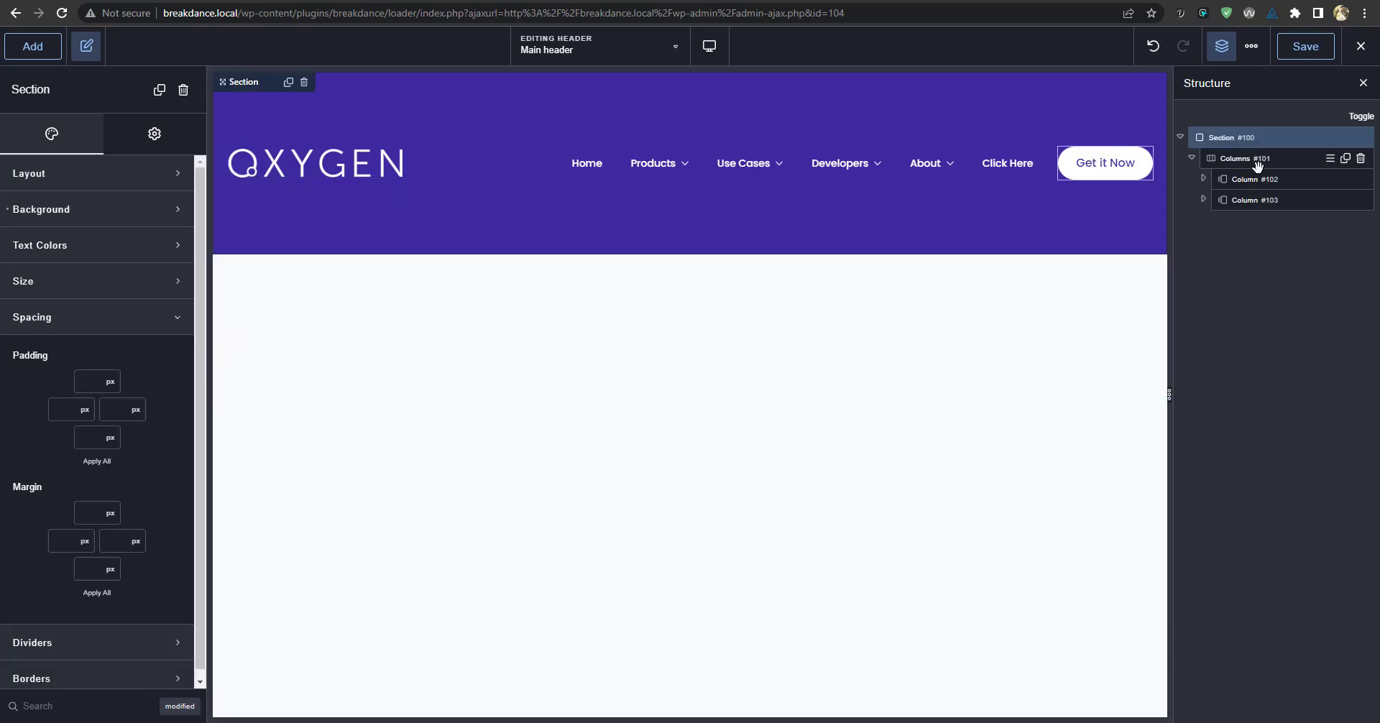
# Save the header and compare it with the header on the Oxygen website.
pyautogui.click(1242, 199)
pyautogui.click(1298, 50)
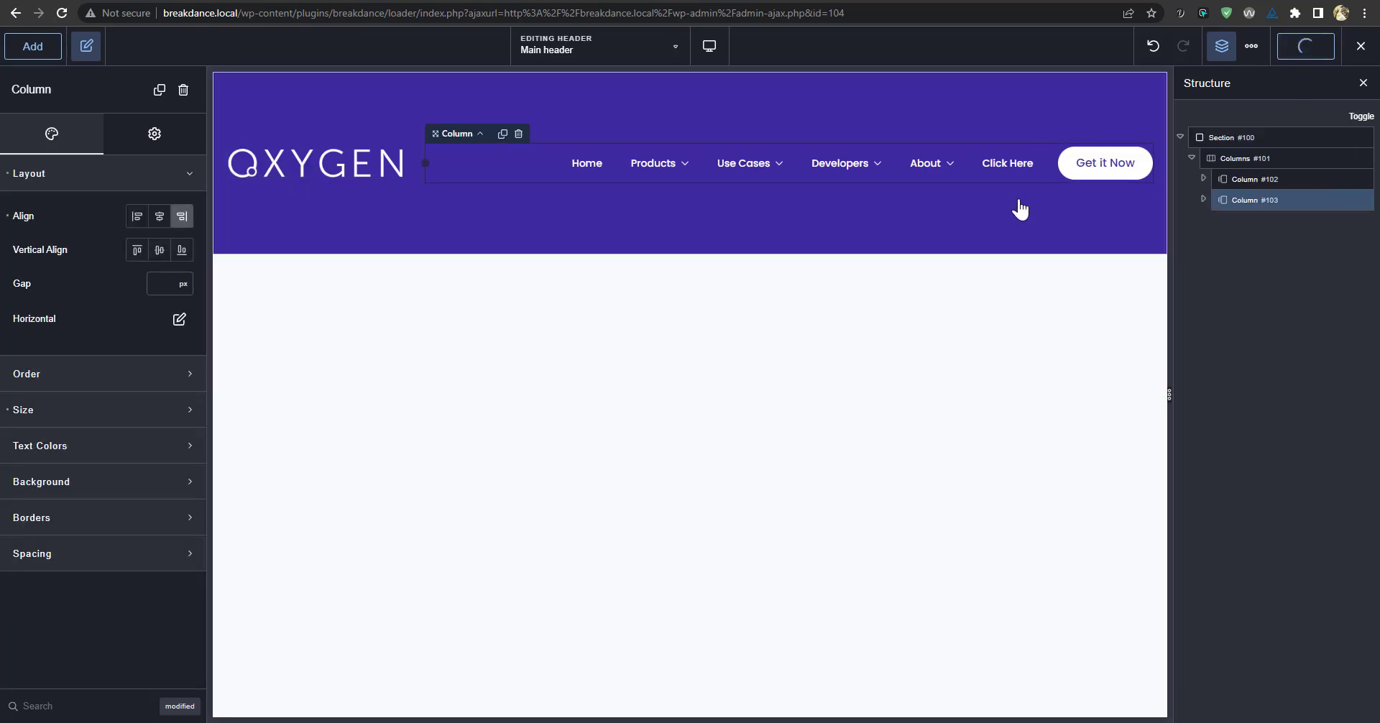
pyautogui.hotkey('ctrl', 'Tab')
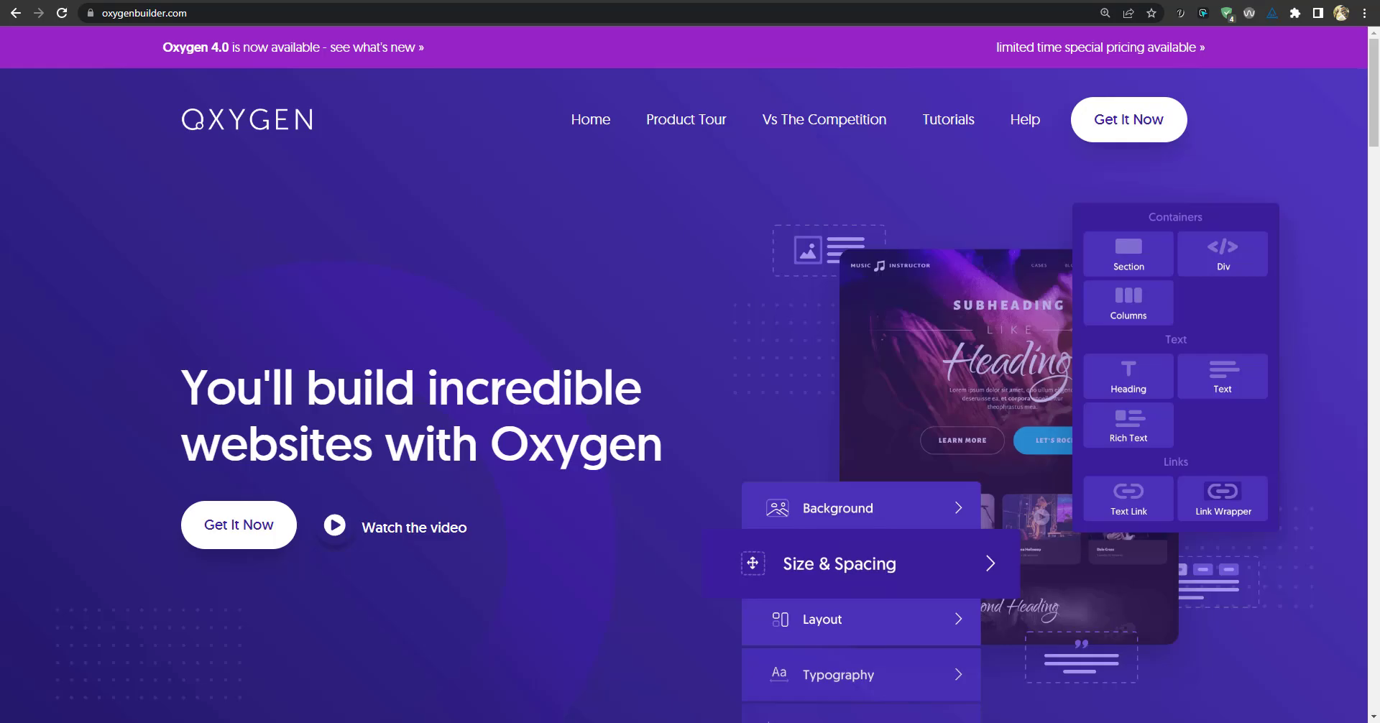
pyautogui.hotkey('ctrl', 'shift', 'Tab')
# Try the Secondary style on the "Get it Now" Menu Button and set its style to Primary.
pyautogui.click(1107, 165)
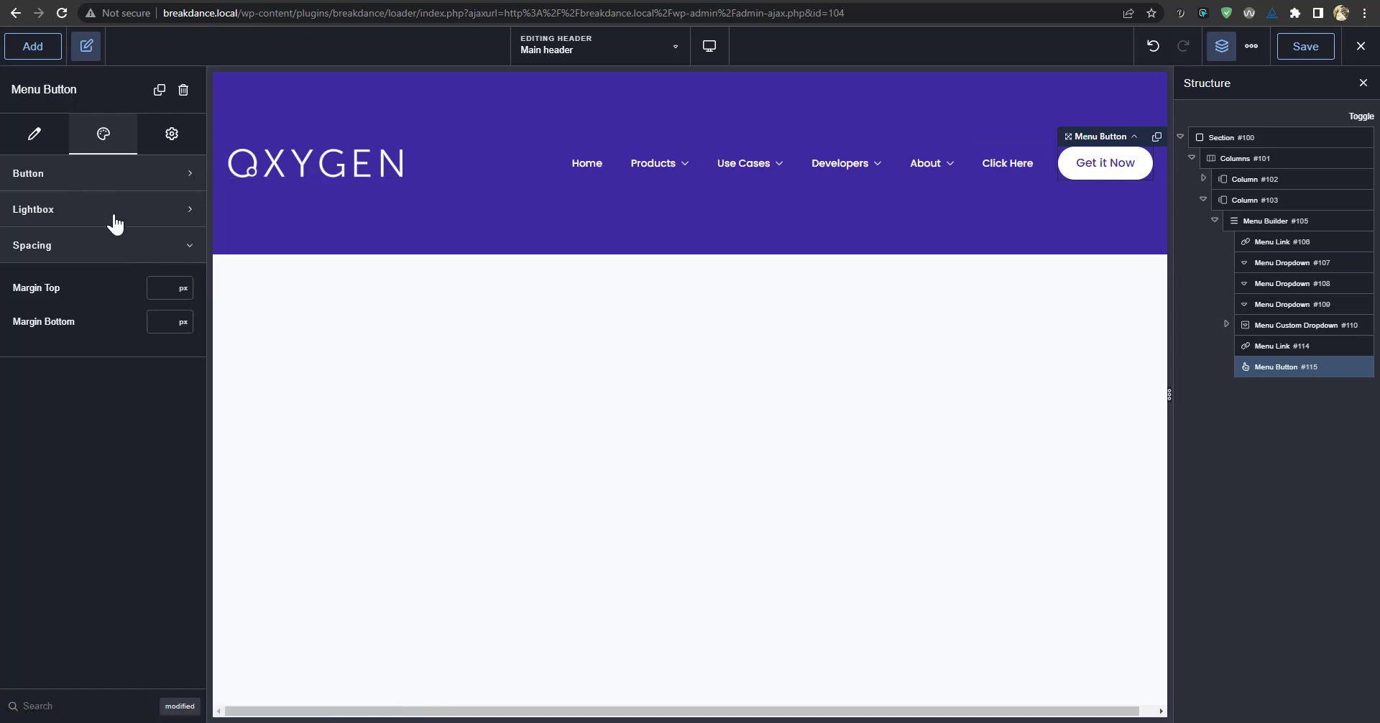
pyautogui.click(97, 174)
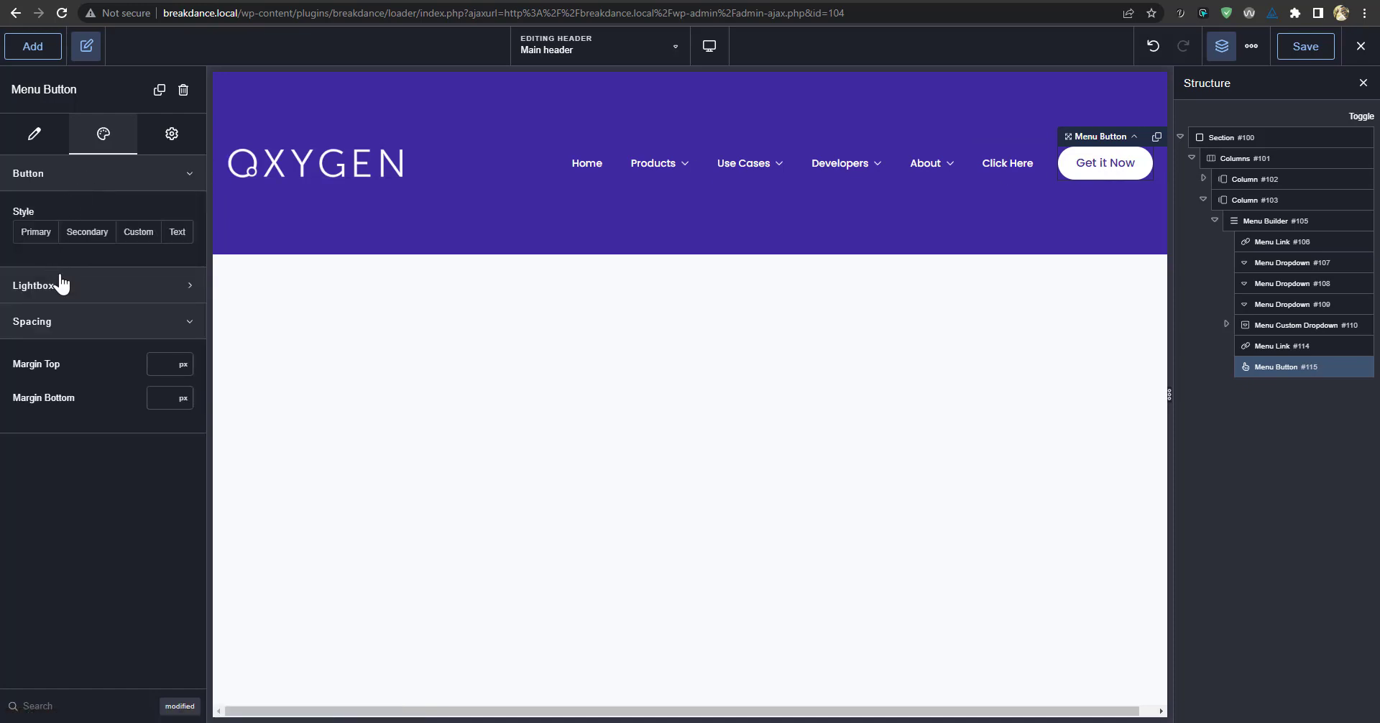
pyautogui.click(33, 235)
pyautogui.click(79, 235)
pyautogui.click(37, 233)
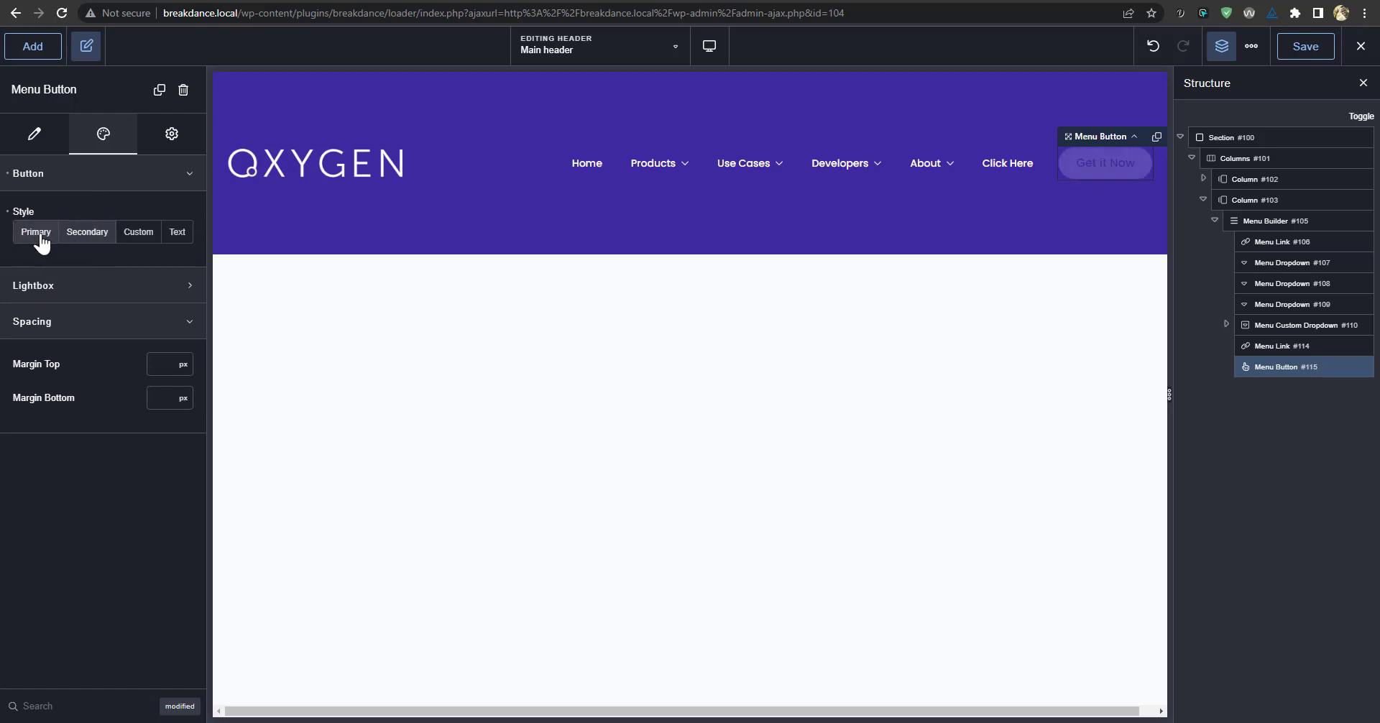
pyautogui.click(145, 290)
pyautogui.click(160, 296)
pyautogui.click(160, 328)
pyautogui.click(160, 327)
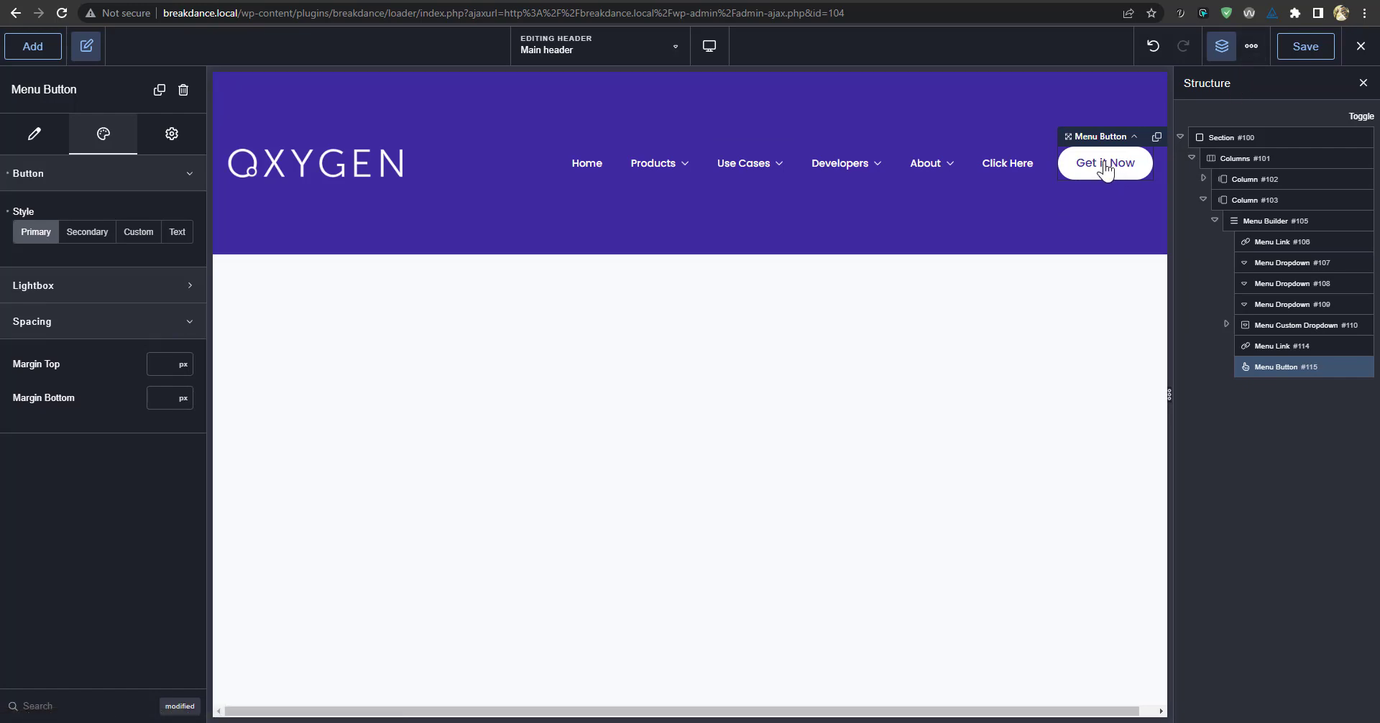
# Open the size options of the Primary button style in the global settings.
pyautogui.click(1251, 46)
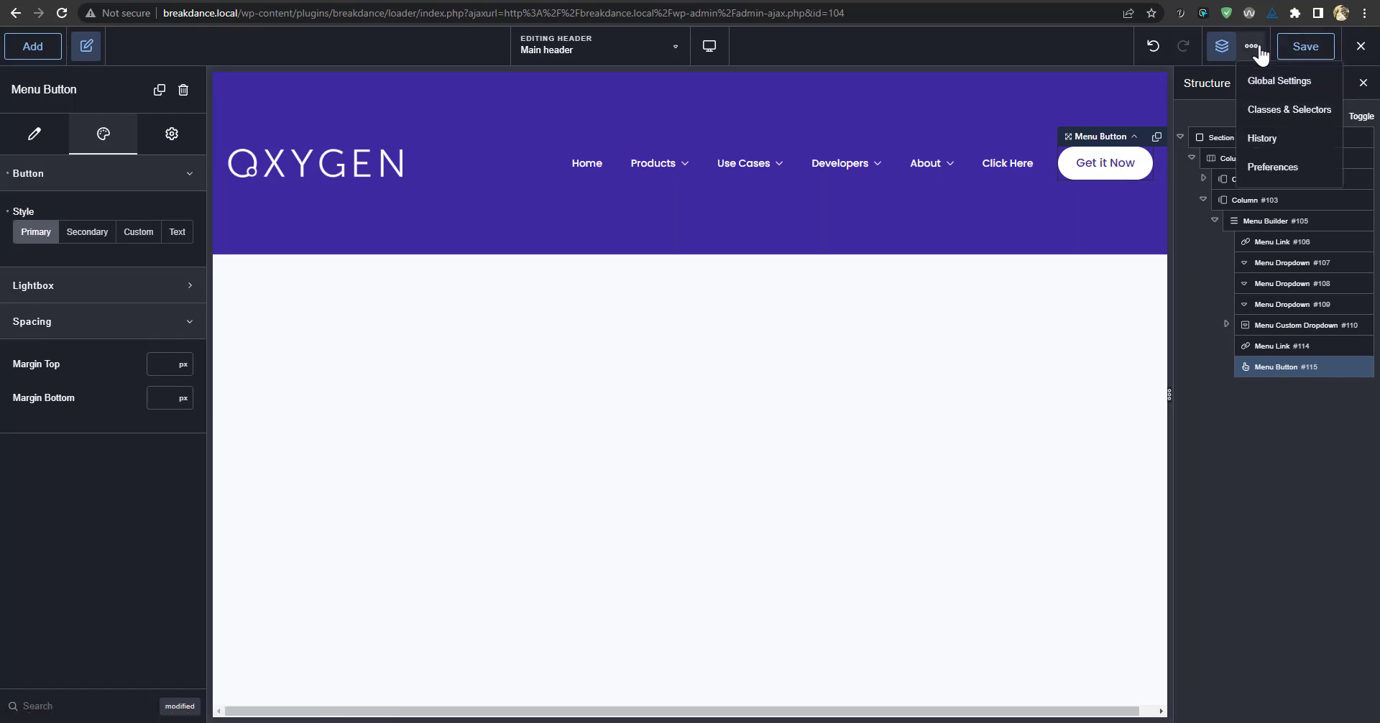
pyautogui.click(1273, 82)
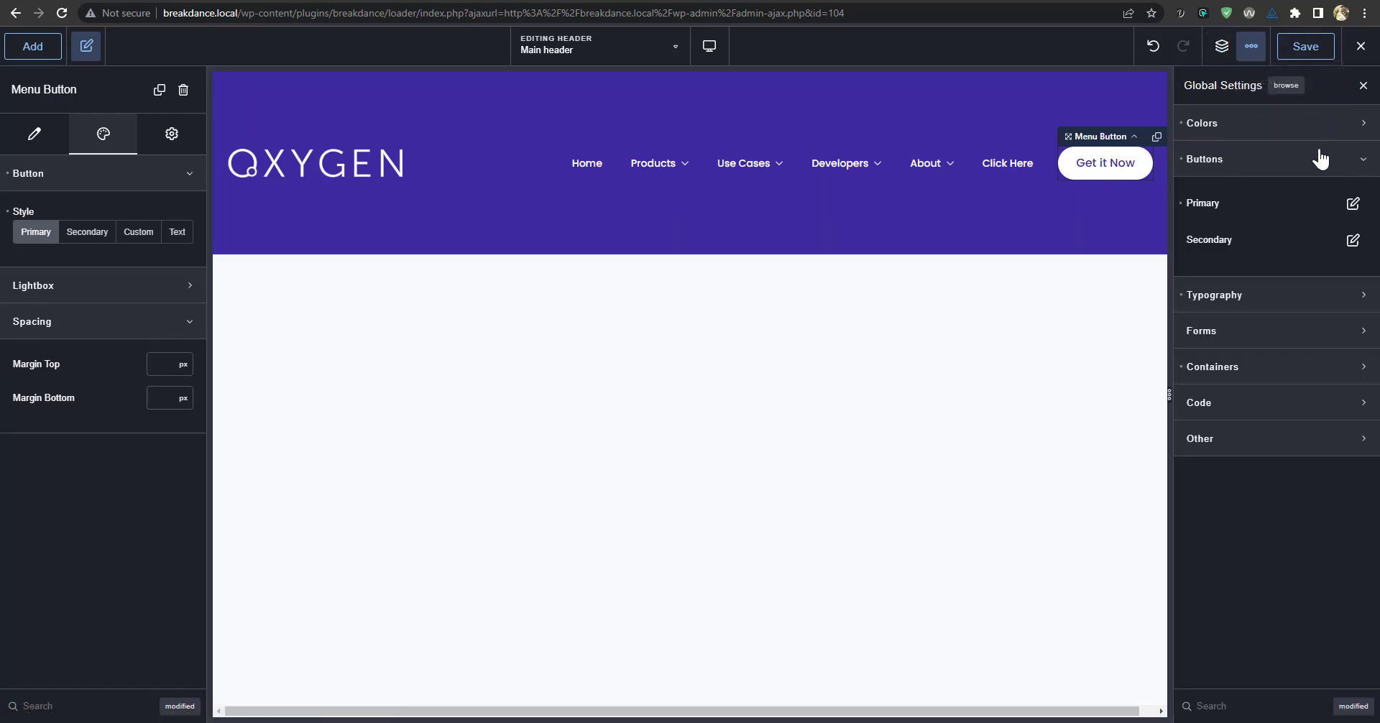
pyautogui.click(1353, 203)
pyautogui.click(1328, 271)
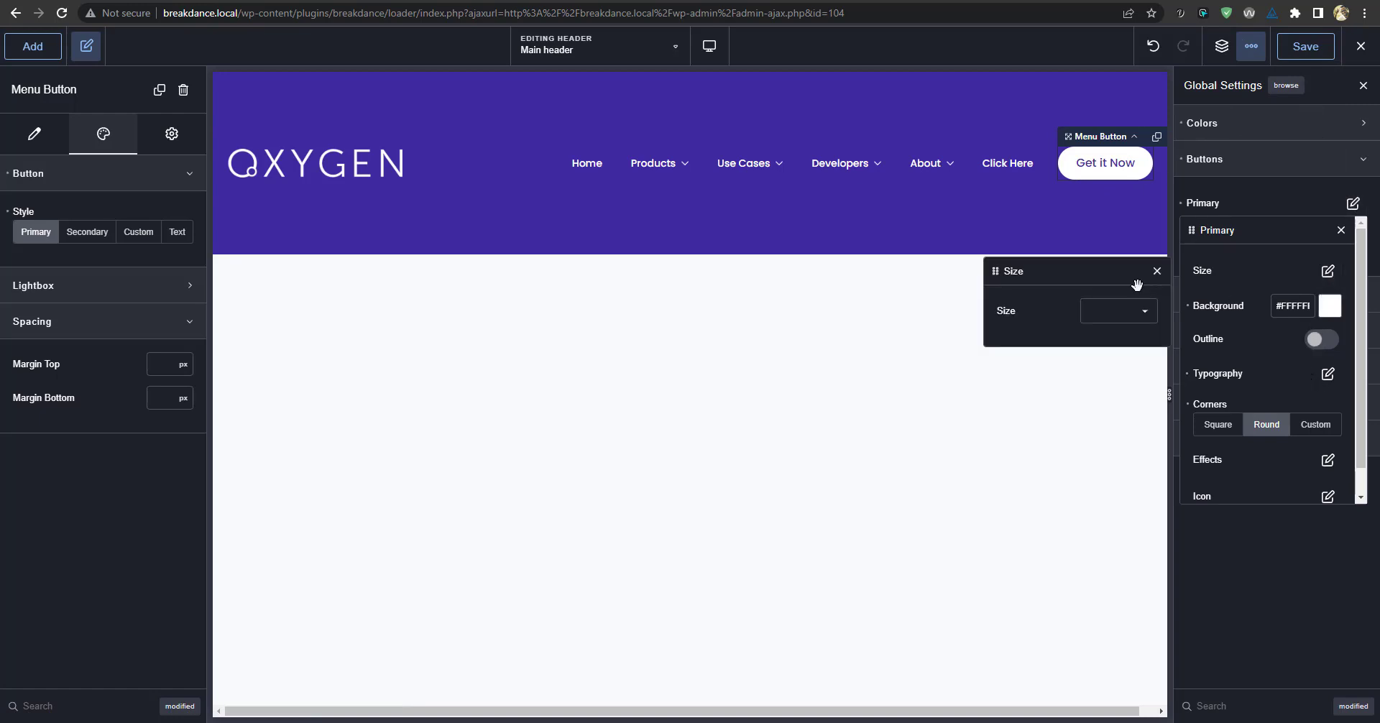
# Try the Small, Default, Large and Custom sizes on the global Primary button style.
pyautogui.click(1147, 318)
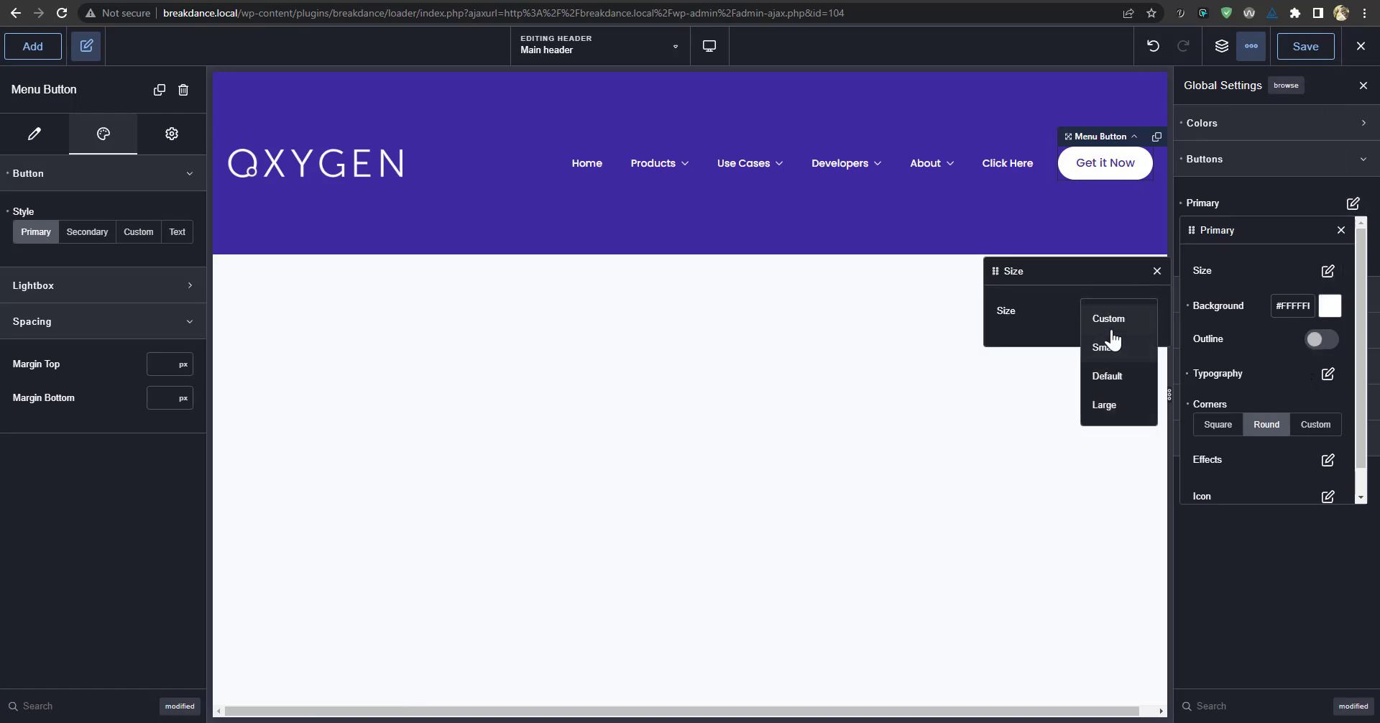
pyautogui.click(1114, 351)
pyautogui.click(1131, 320)
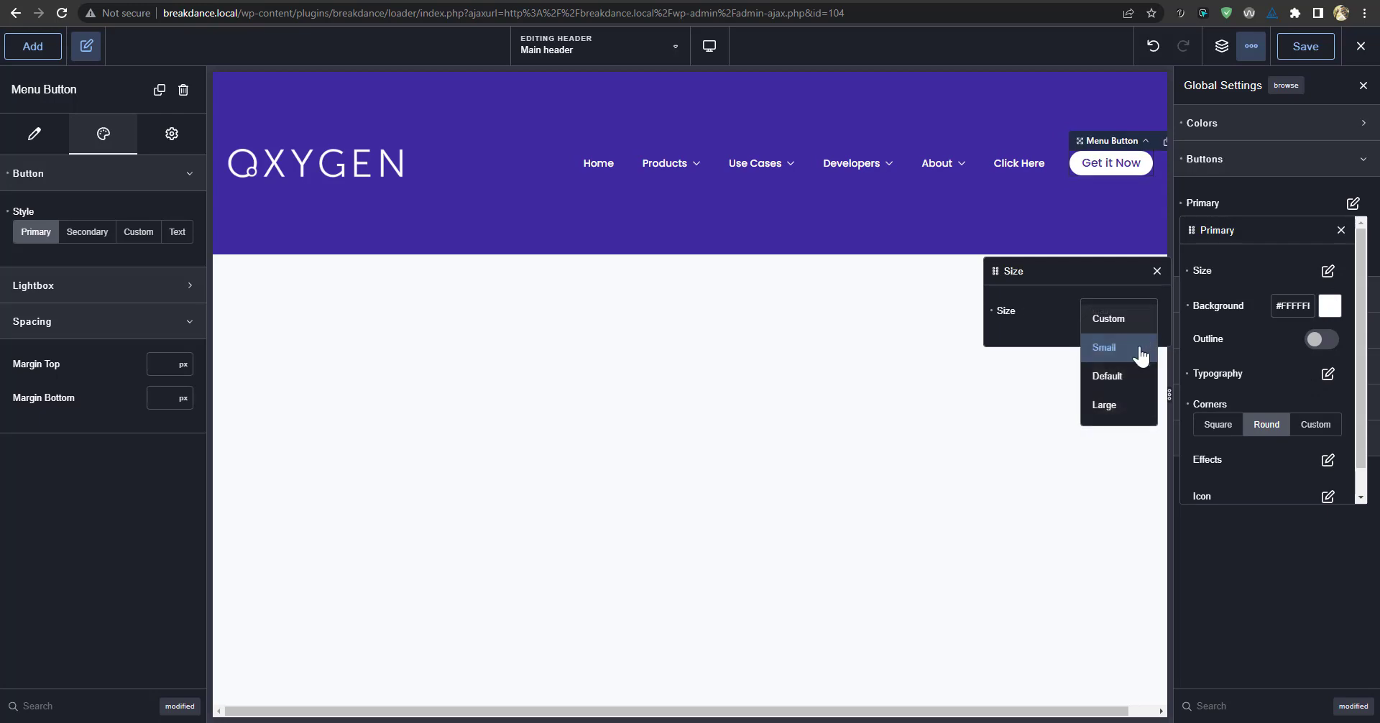
pyautogui.click(1122, 376)
pyautogui.click(1117, 321)
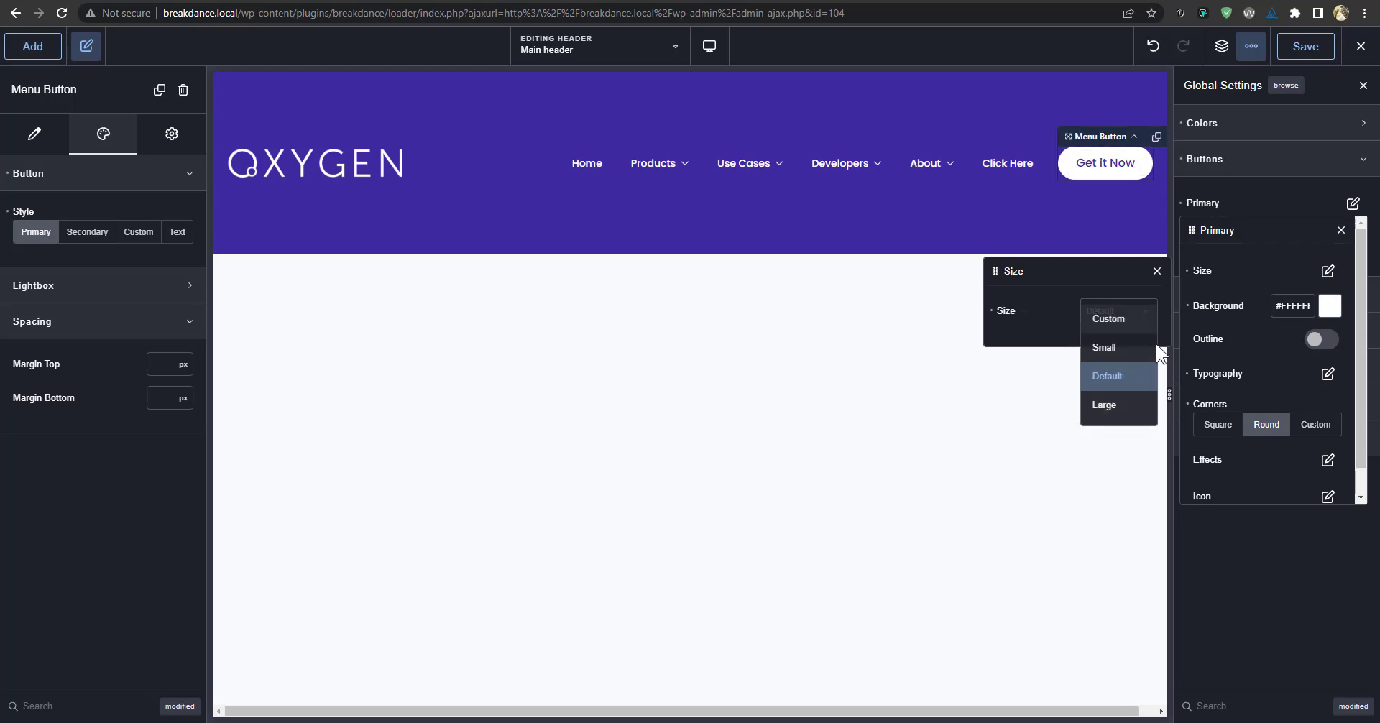
pyautogui.click(1125, 403)
pyautogui.click(1126, 317)
pyautogui.click(1117, 324)
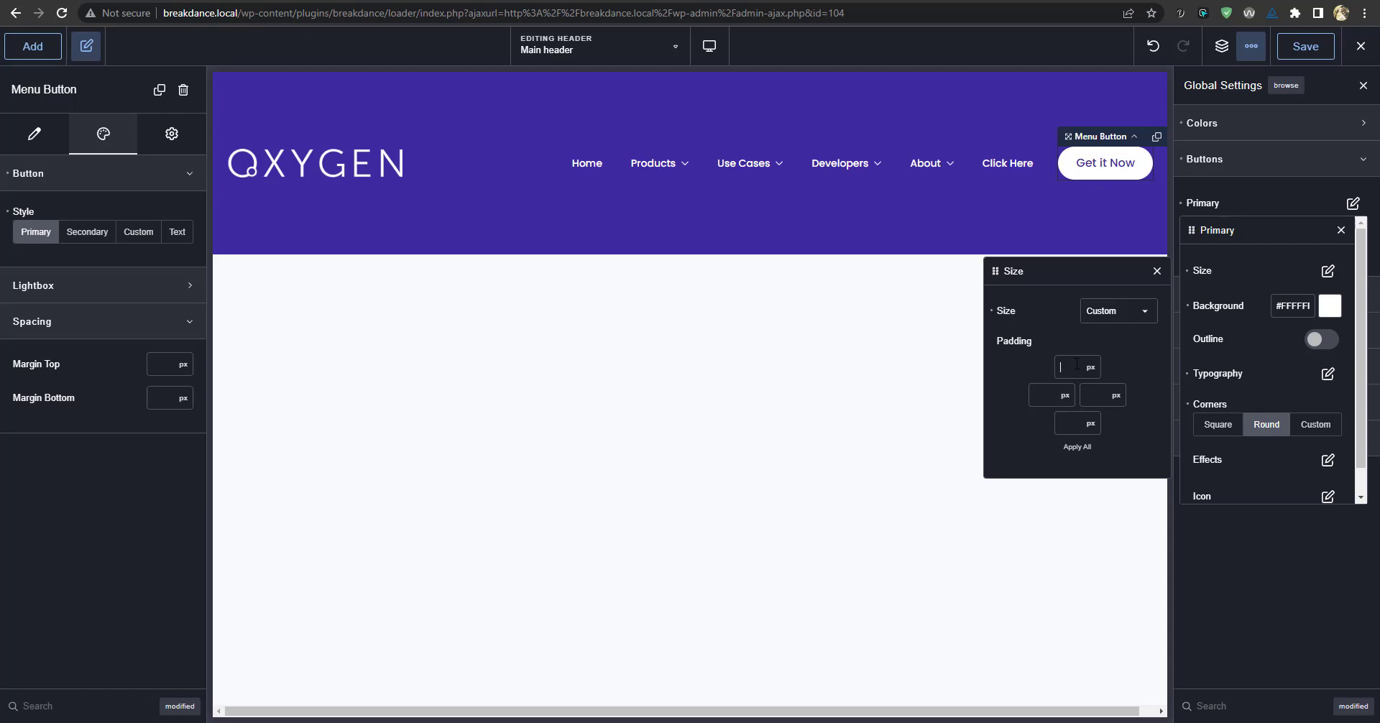
pyautogui.click(1158, 271)
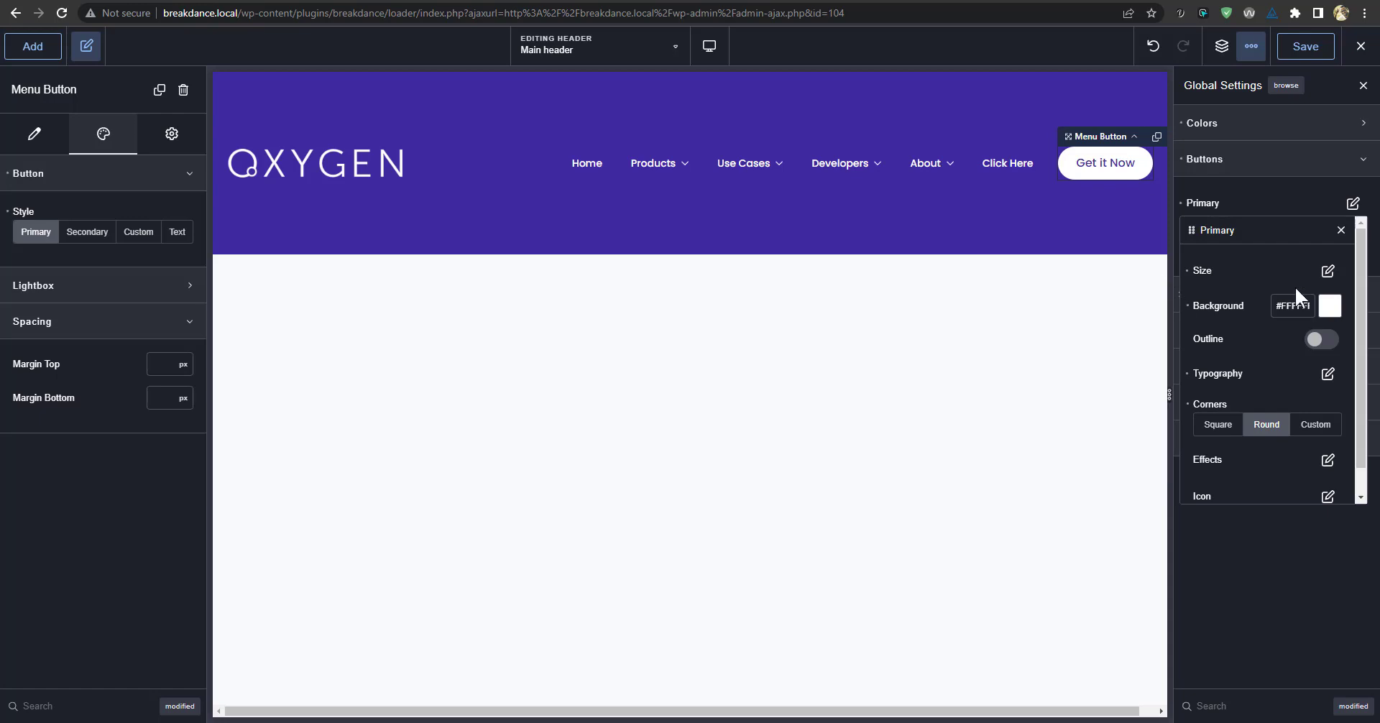
pyautogui.click(1328, 271)
pyautogui.click(1169, 279)
pyautogui.click(1328, 272)
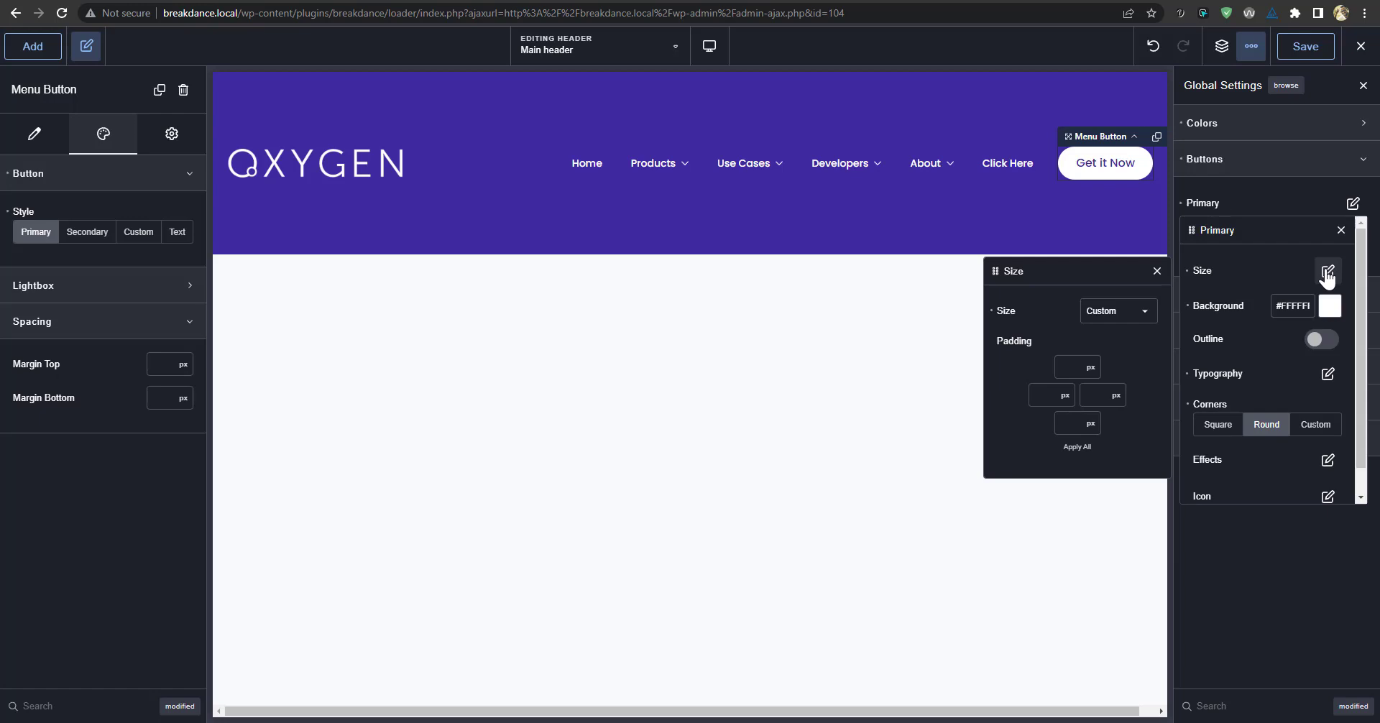
pyautogui.click(1157, 271)
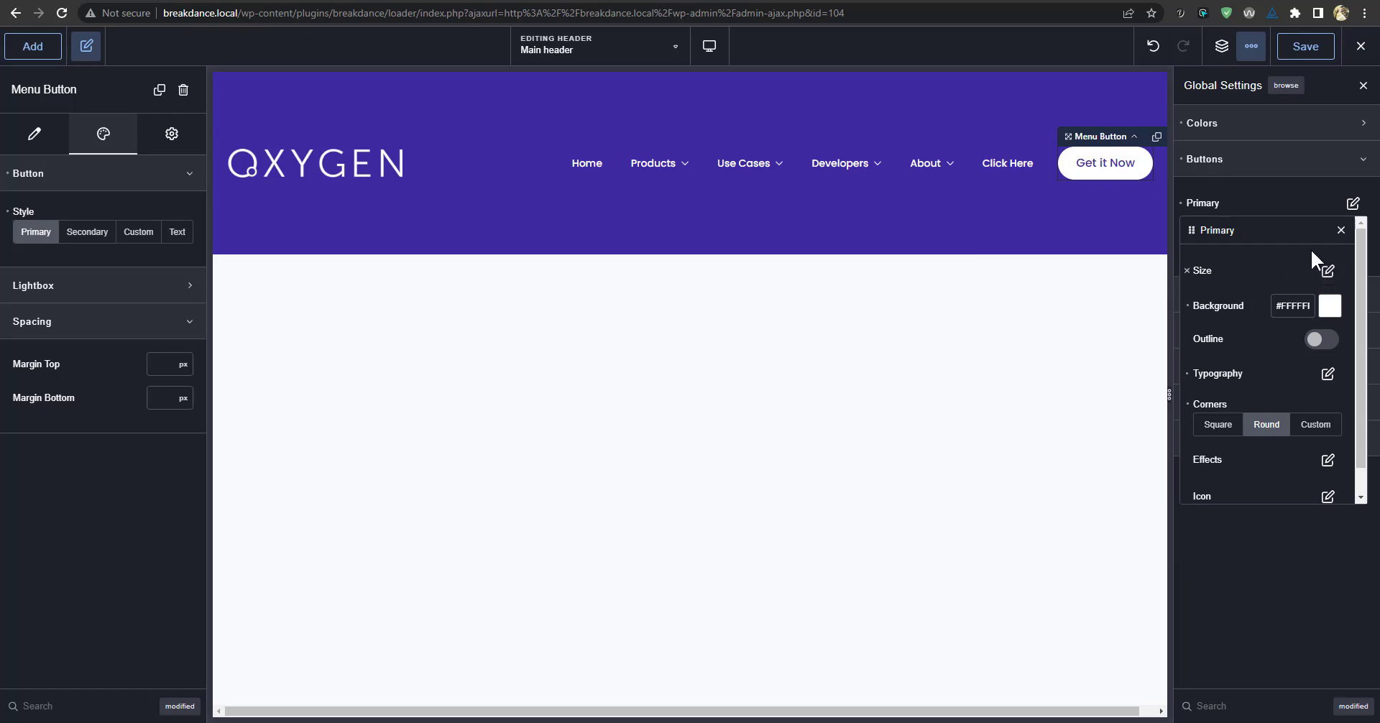
pyautogui.click(1340, 230)
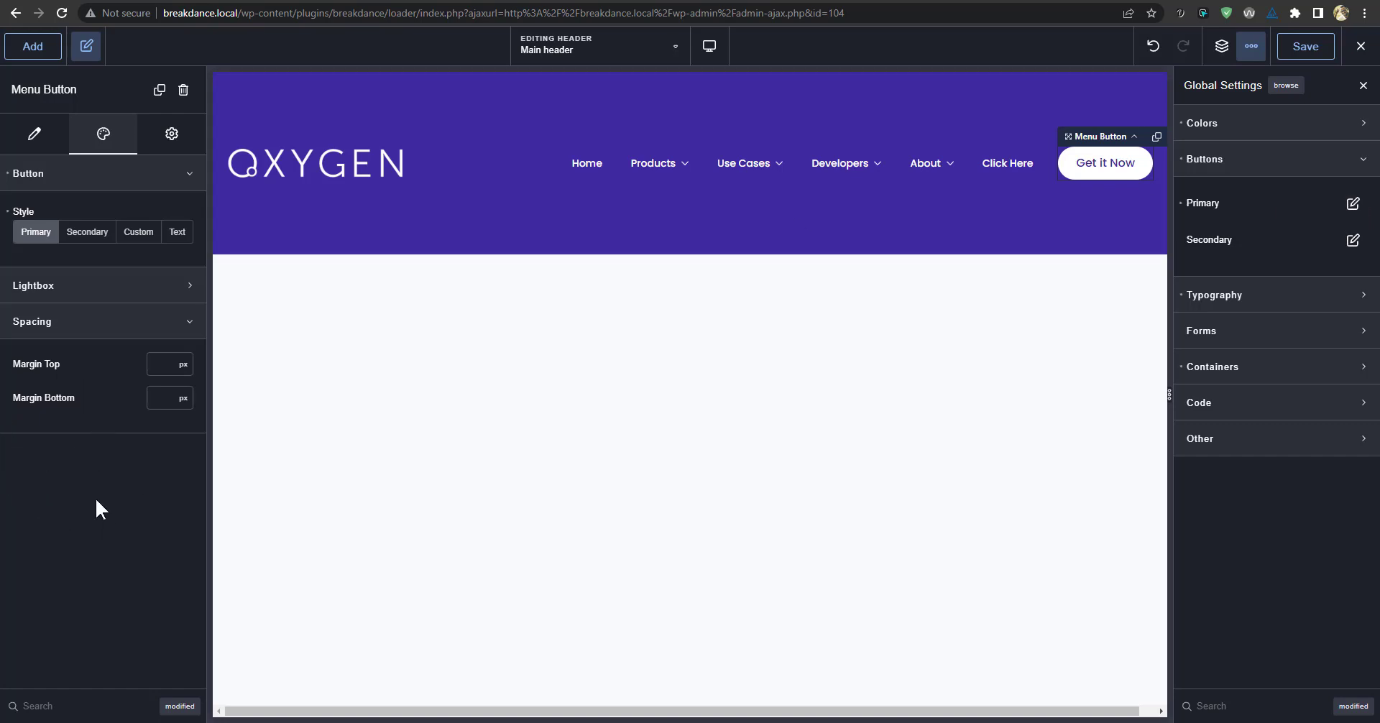
# Reset the Primary button style's size and set it to Default.
pyautogui.click(1352, 203)
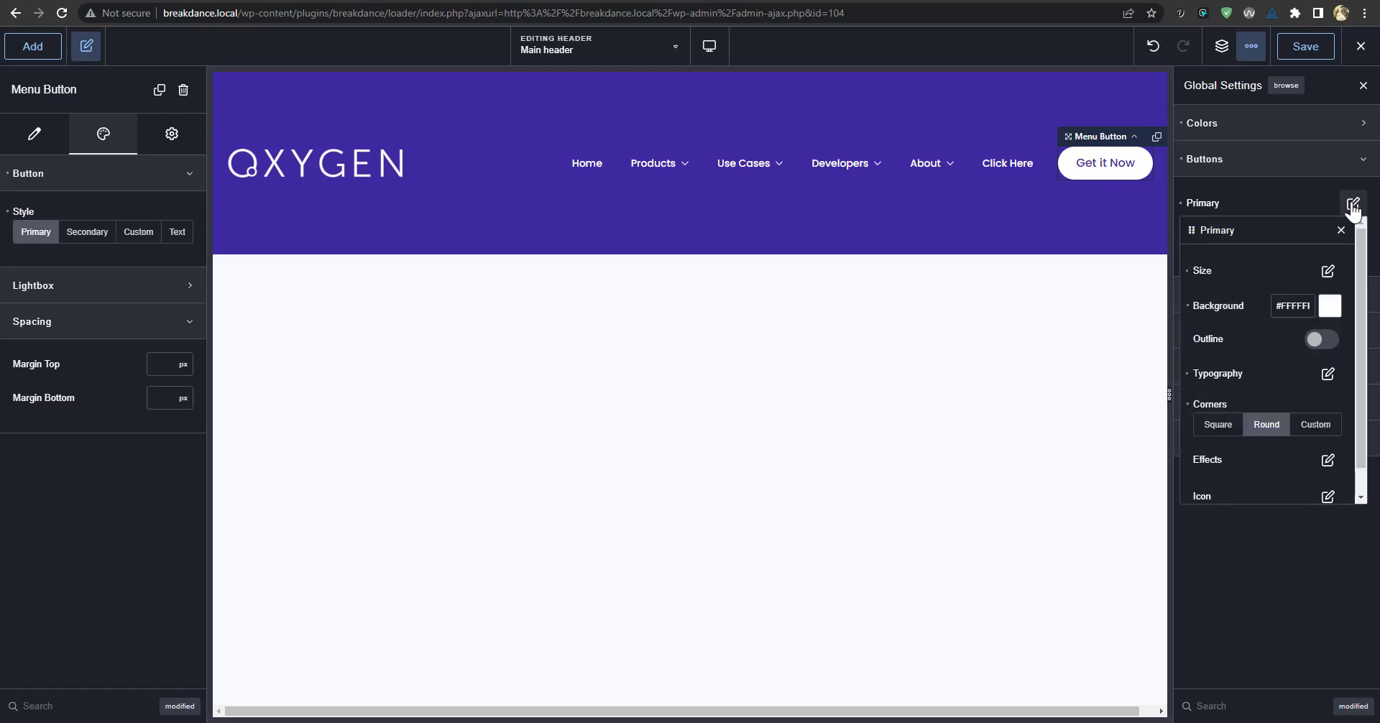
pyautogui.click(1328, 271)
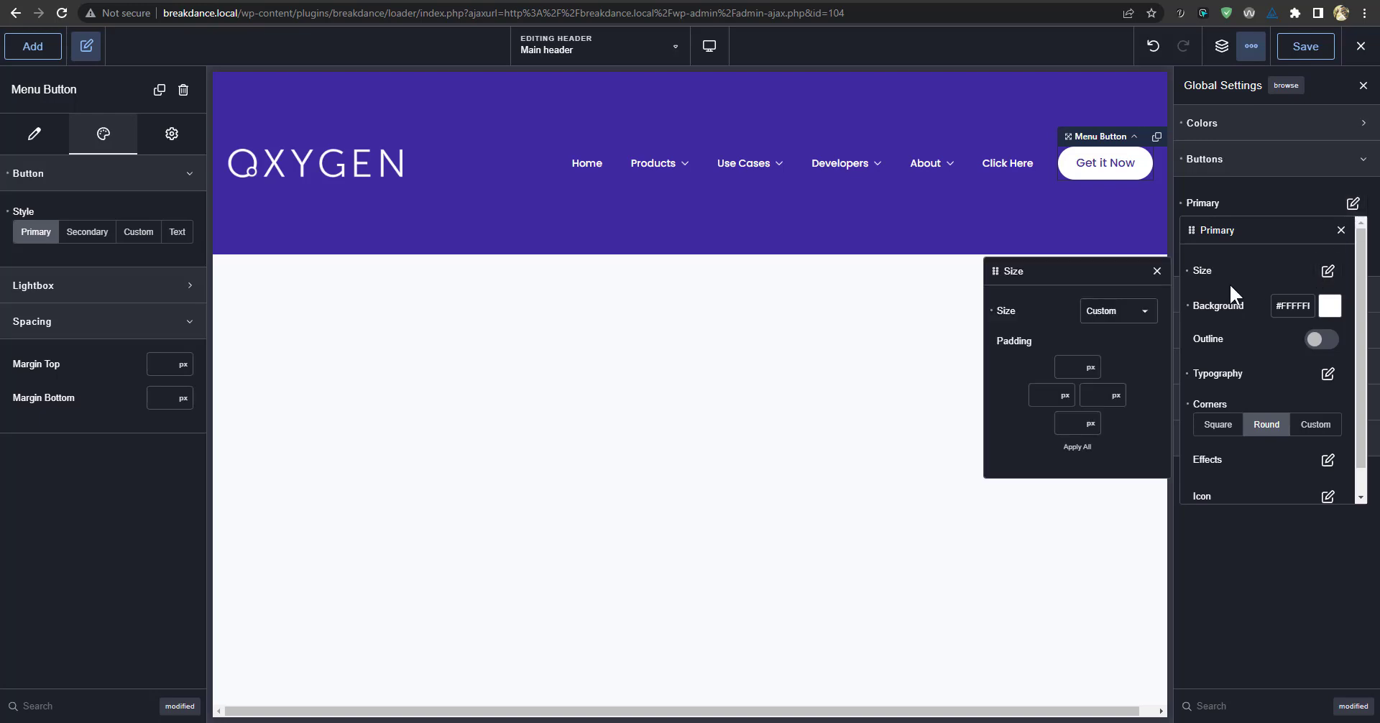
pyautogui.click(991, 311)
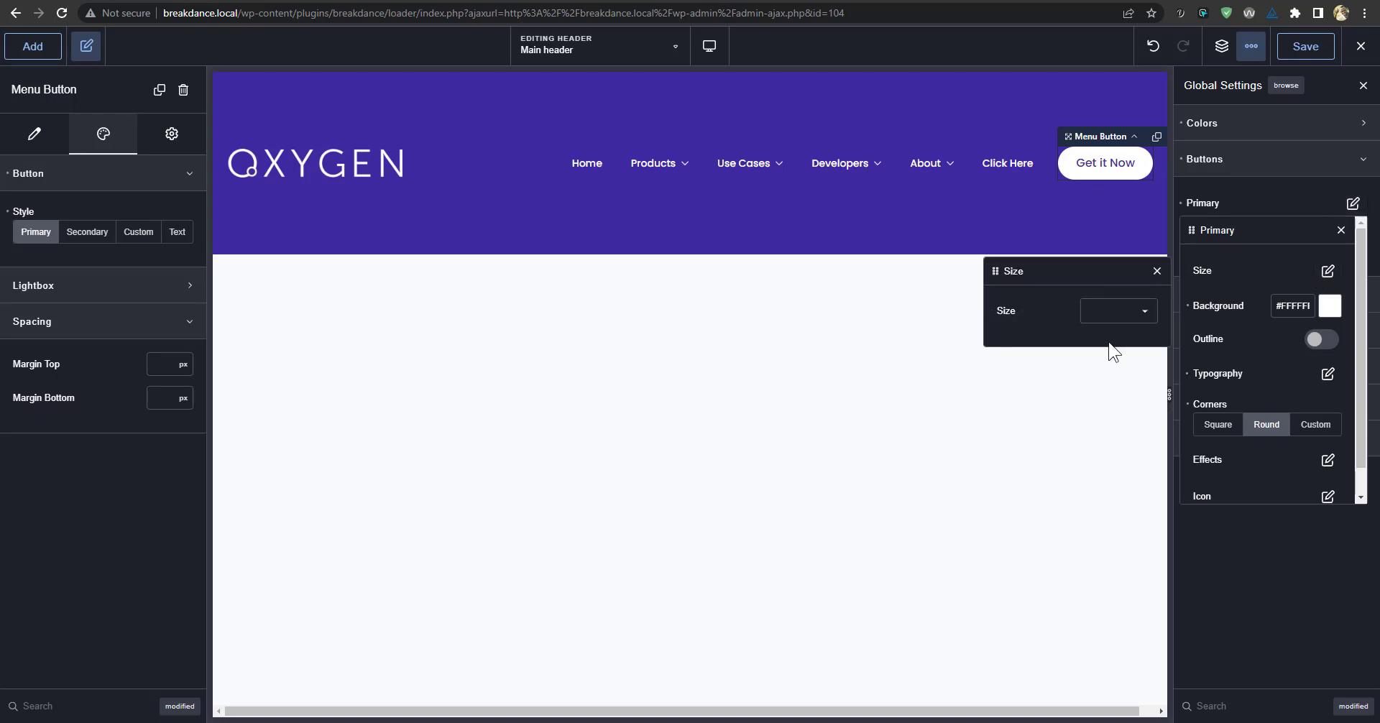
pyautogui.click(1144, 316)
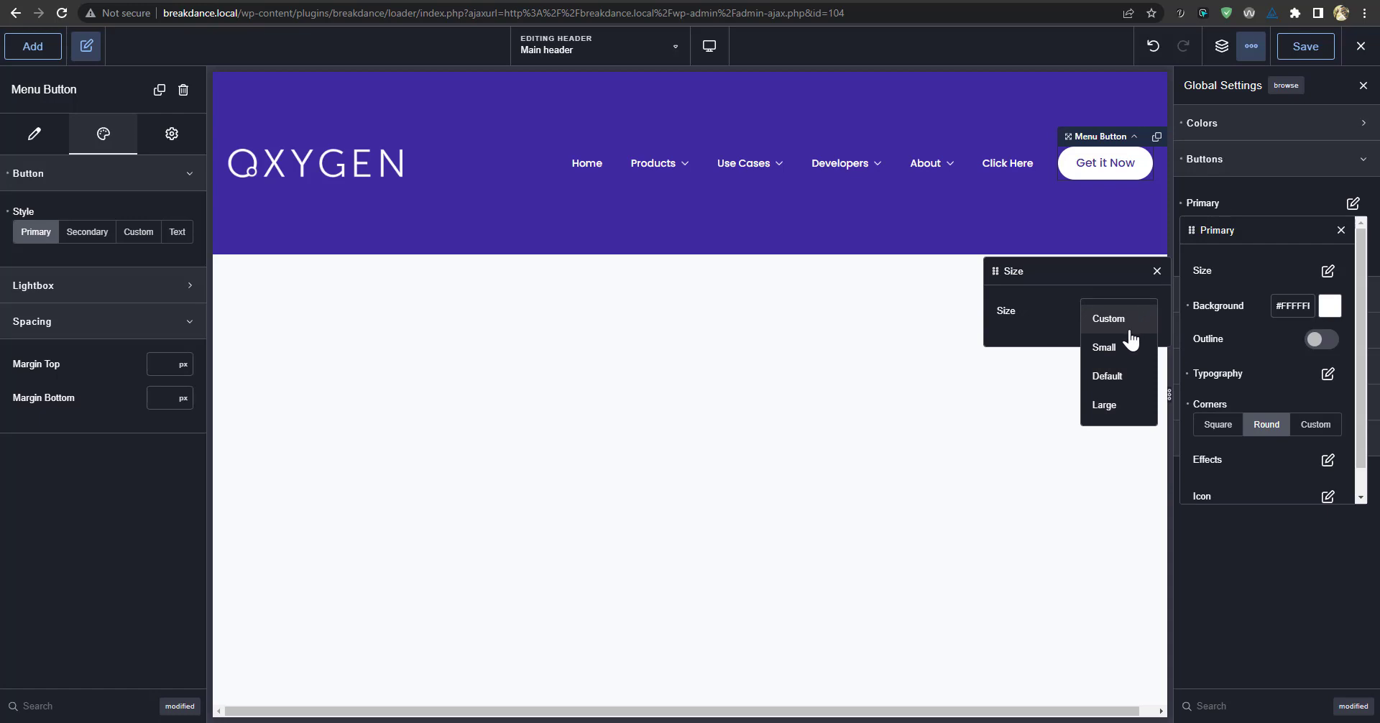
pyautogui.click(1021, 290)
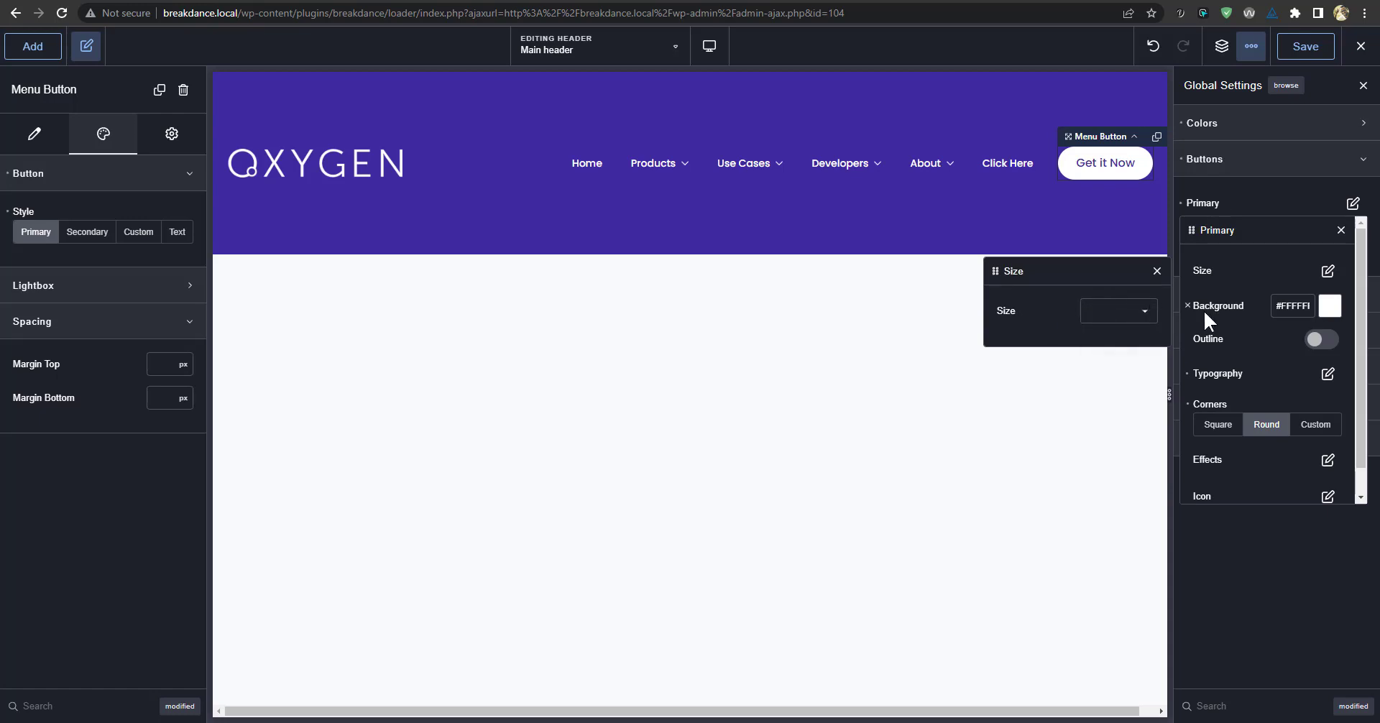
pyautogui.click(1143, 314)
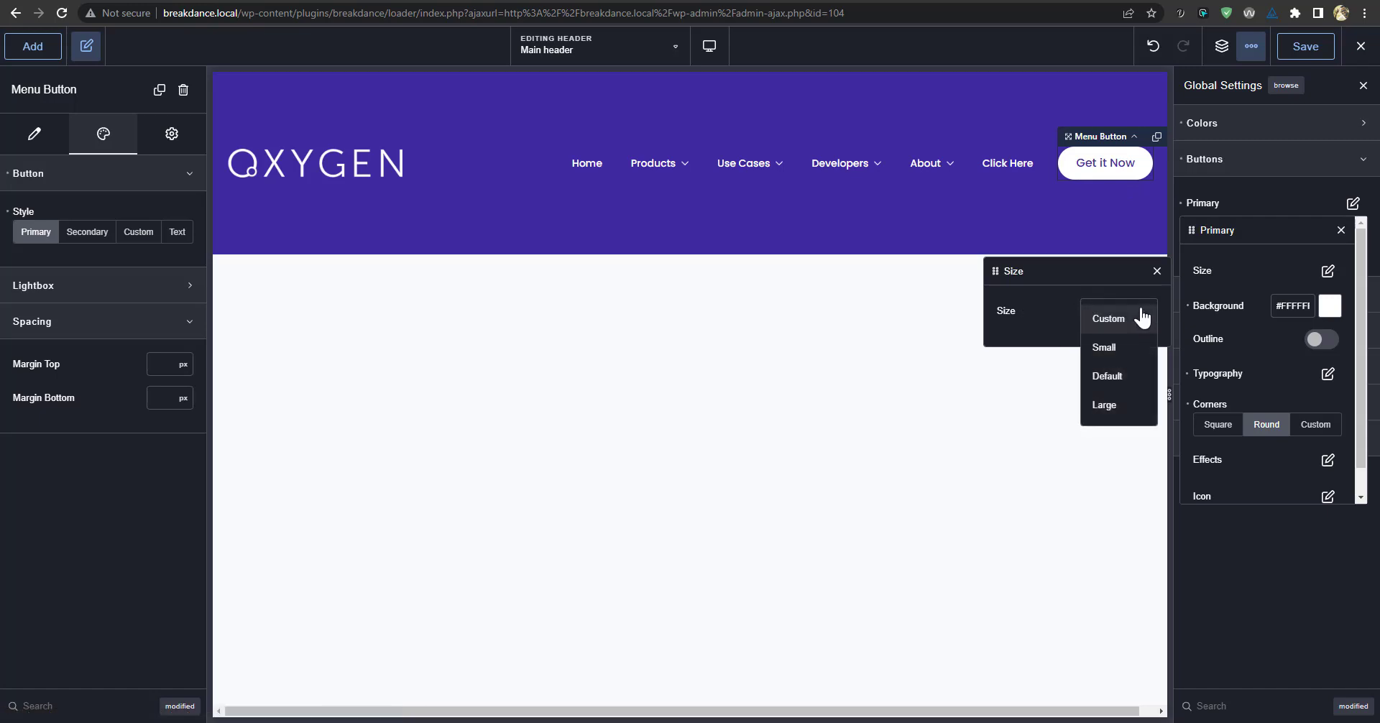
pyautogui.click(1141, 375)
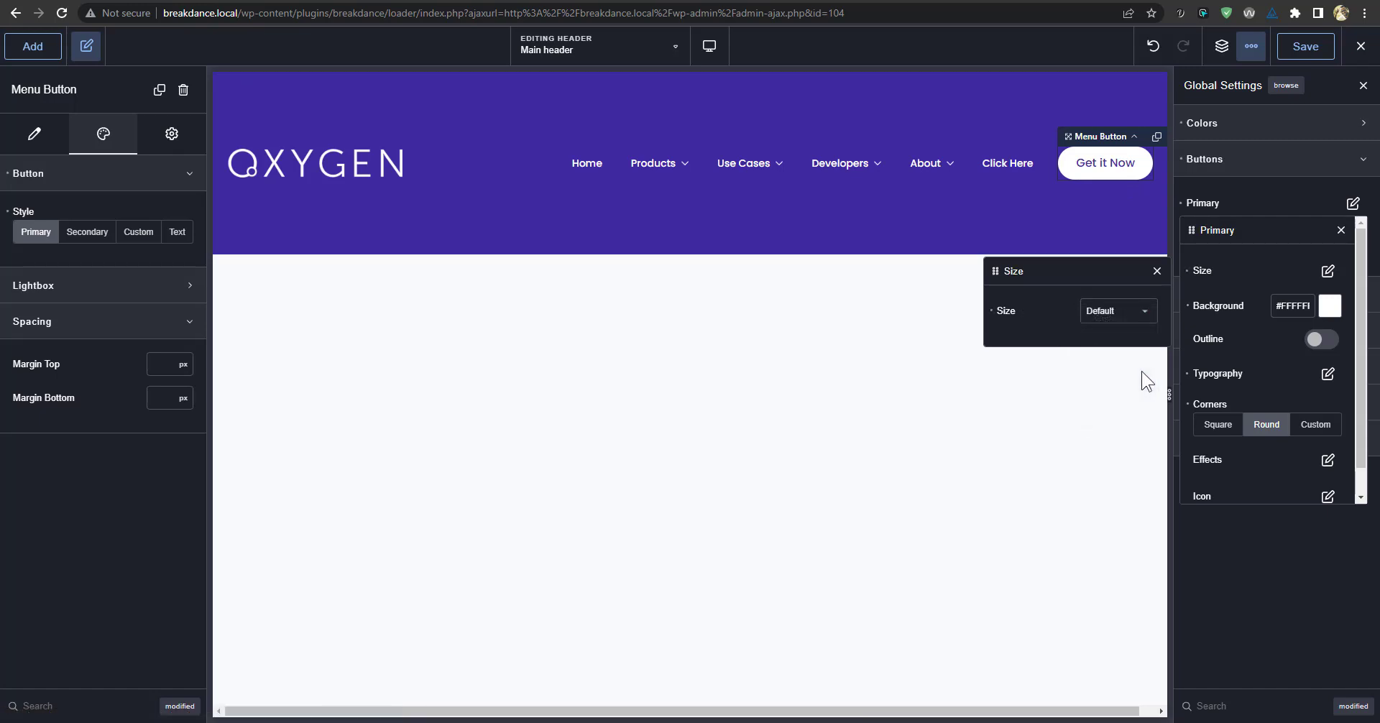
# Set the Primary button style's size to Custom with 18 px top and bottom padding.
pyautogui.click(1141, 318)
pyautogui.click(1120, 319)
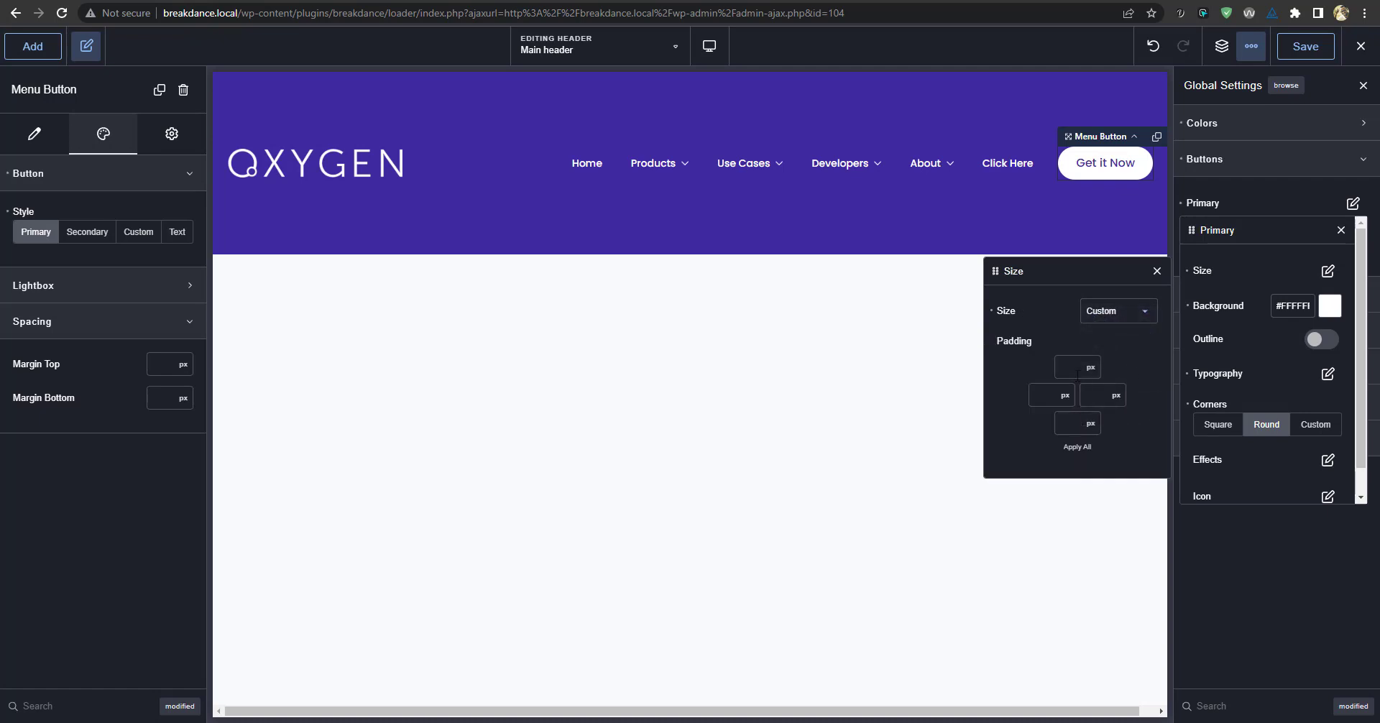
pyautogui.write('24')
pyautogui.click(1066, 418)
pyautogui.write('24')
pyautogui.write('18')
pyautogui.click(1063, 423)
pyautogui.write('18')
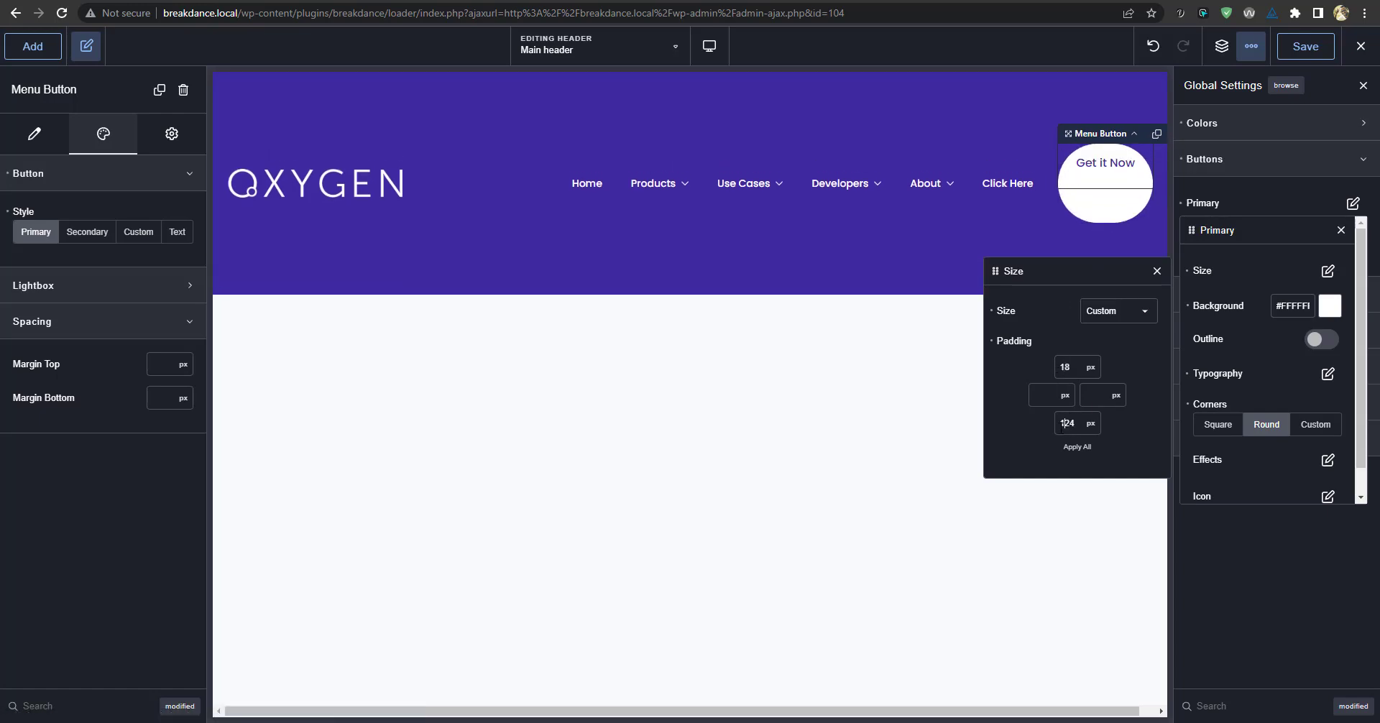
pyautogui.doubleClick(1066, 424)
pyautogui.write('18')
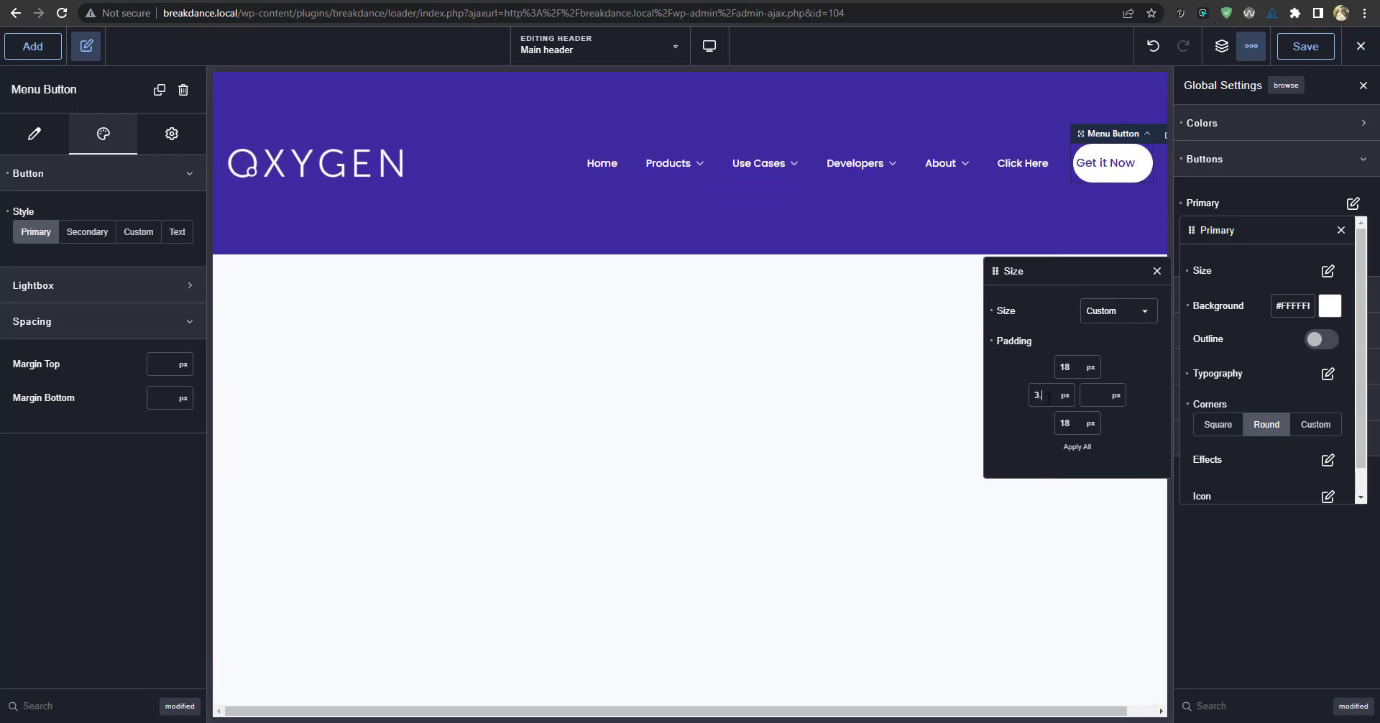
# Set the Primary button style's left and right padding to 32 px.
pyautogui.write('32')
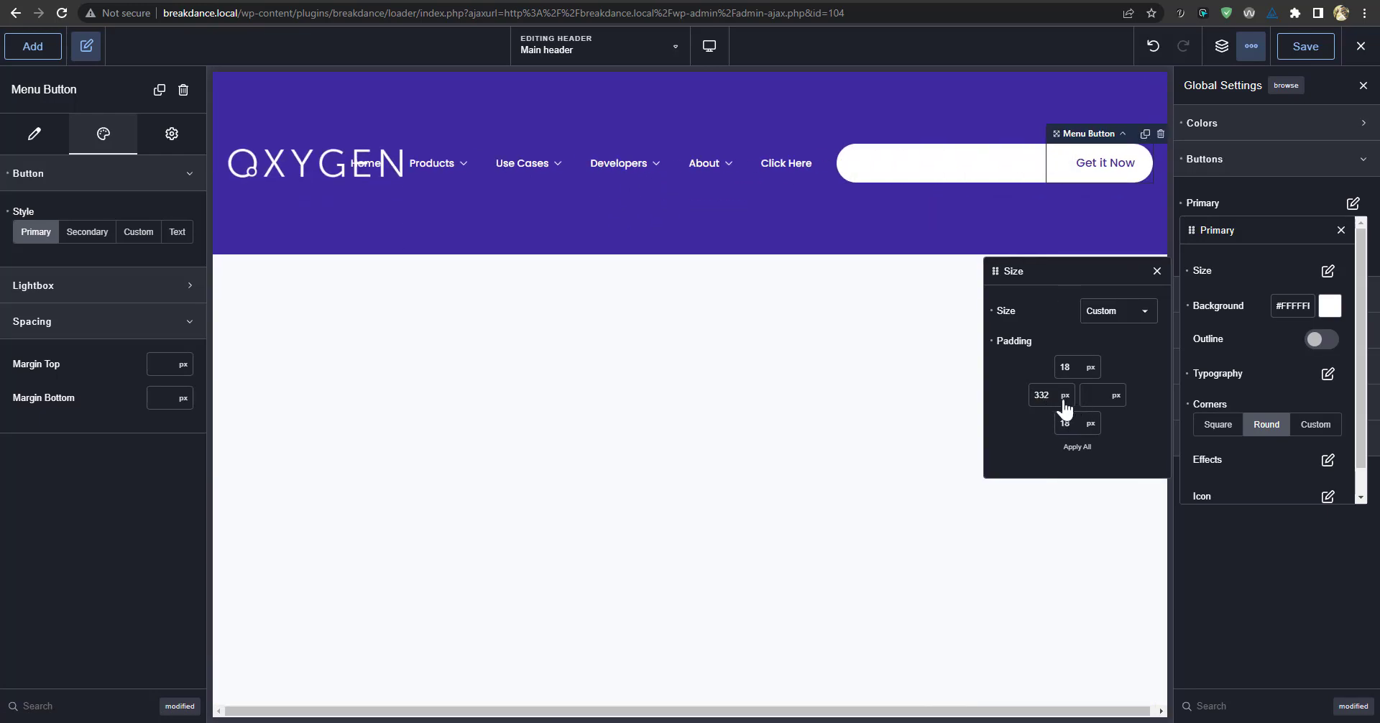
pyautogui.doubleClick(1047, 393)
pyautogui.write('32')
pyautogui.click(1098, 395)
pyautogui.write('32')
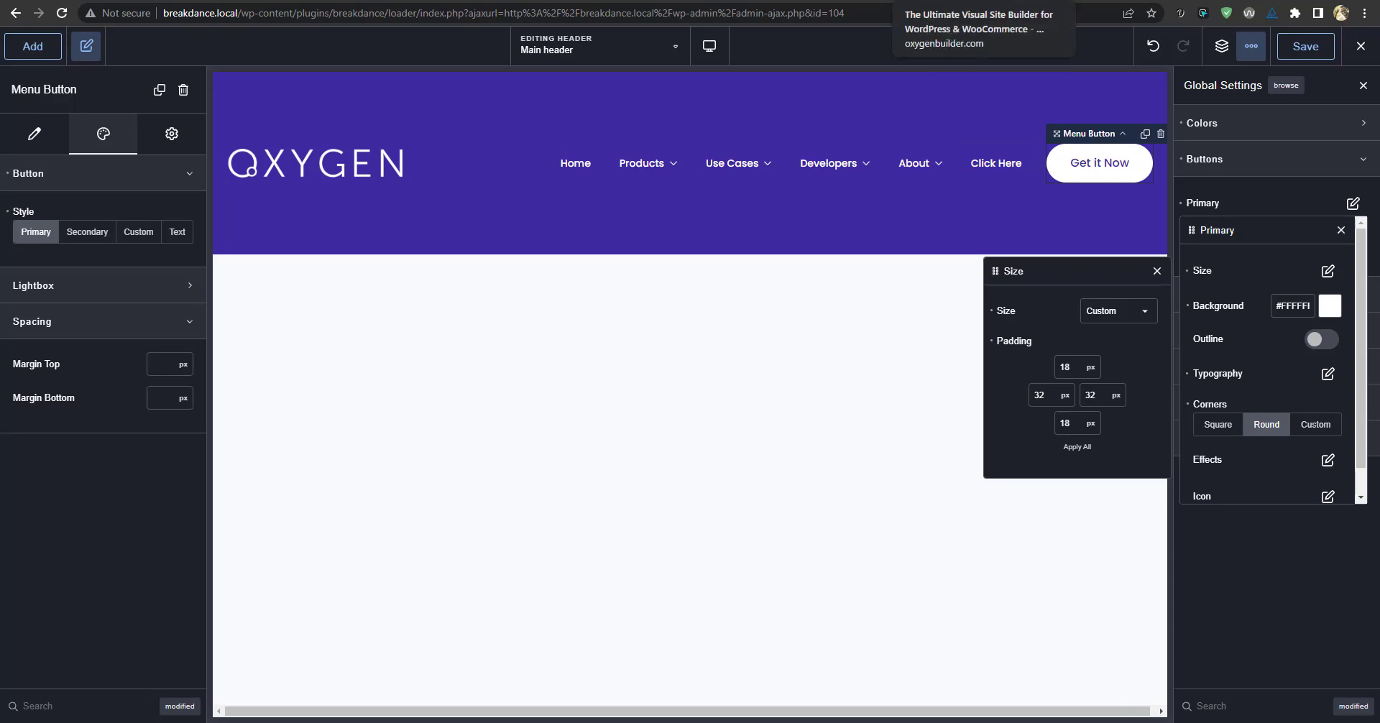
# Compare the "Get it Now" button with the one on the Oxygen website and return to the builder.
pyautogui.hotkey('ctrl', 'Tab')
pyautogui.hotkey('ctrl', 'shift', 'Tab')
pyautogui.hotkey('ctrl', 'Tab')
pyautogui.hotkey('ctrl', 'shift', 'Tab')
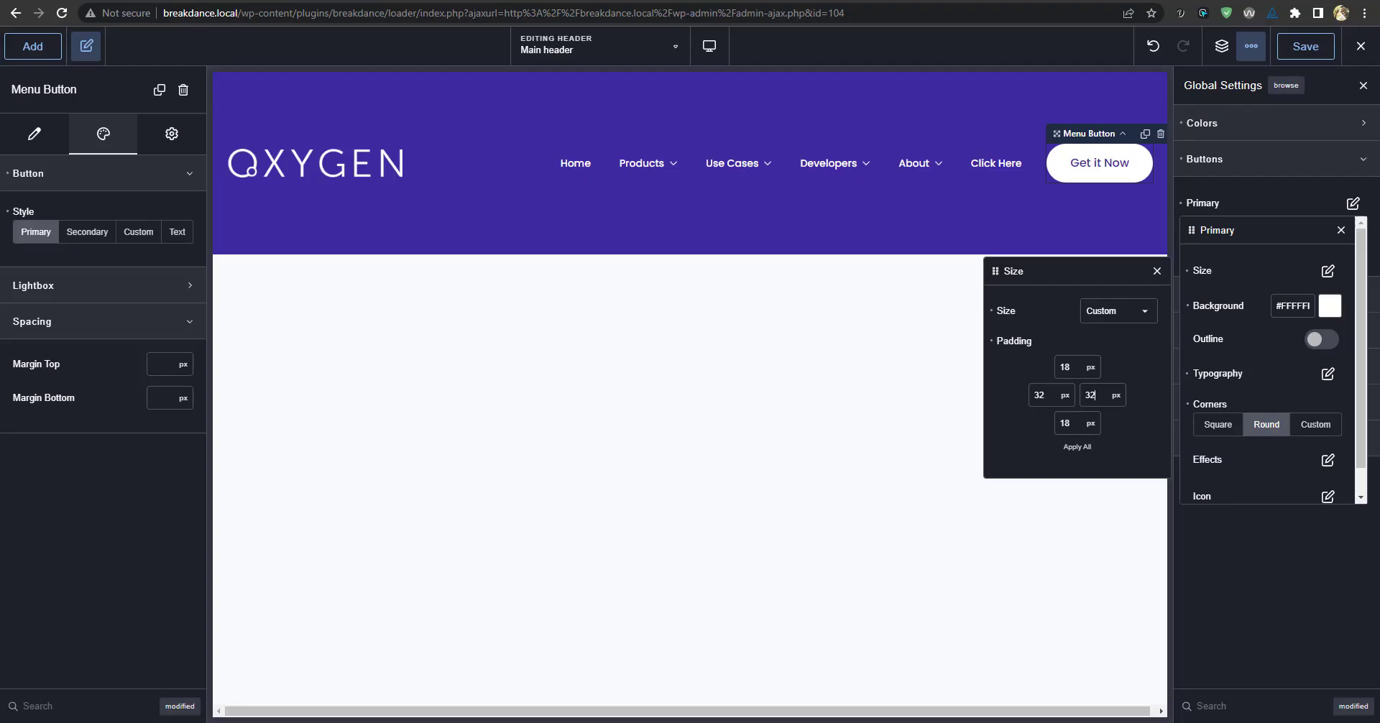
# Set the Primary button style's padding to 20 px top and bottom and 36 px left and right, and close its options.
pyautogui.doubleClick(1065, 366)
pyautogui.write('20')
pyautogui.doubleClick(1066, 422)
pyautogui.write('20')
pyautogui.doubleClick(1100, 395)
pyautogui.write('36')
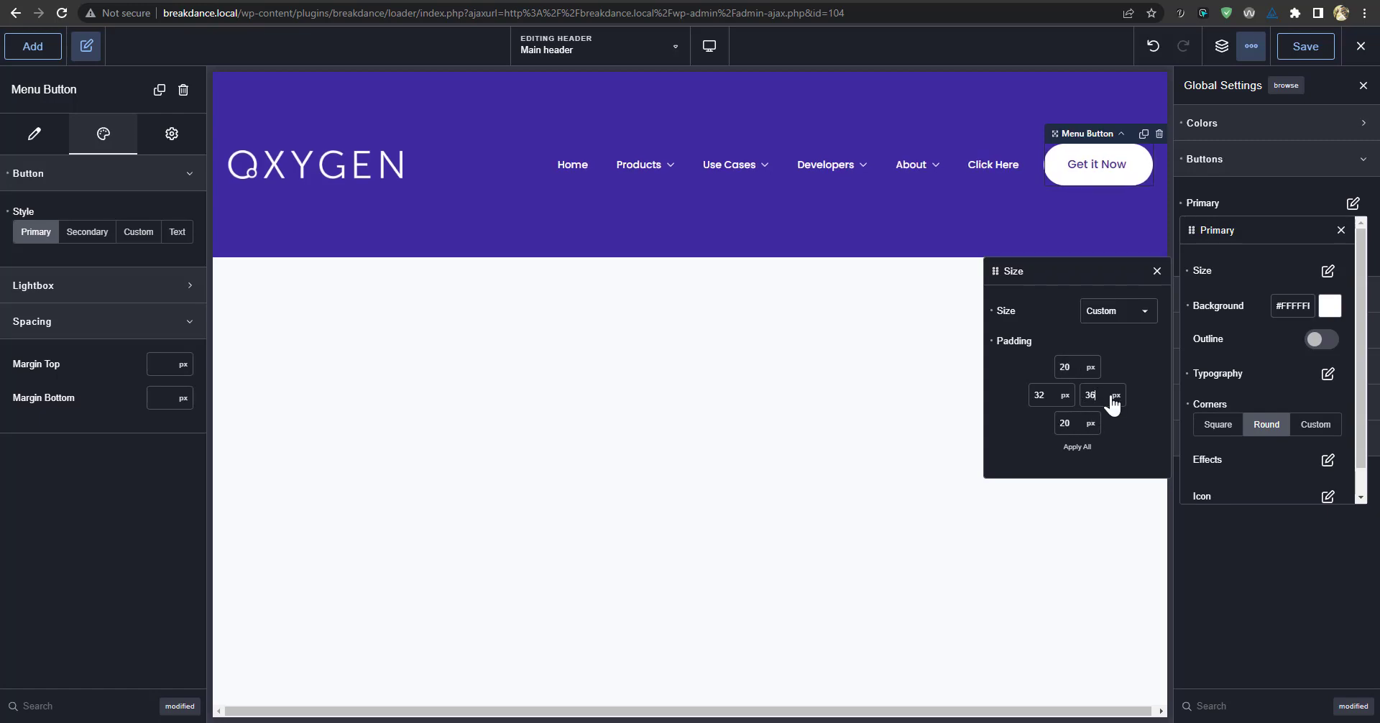
pyautogui.doubleClick(1041, 395)
pyautogui.write('36')
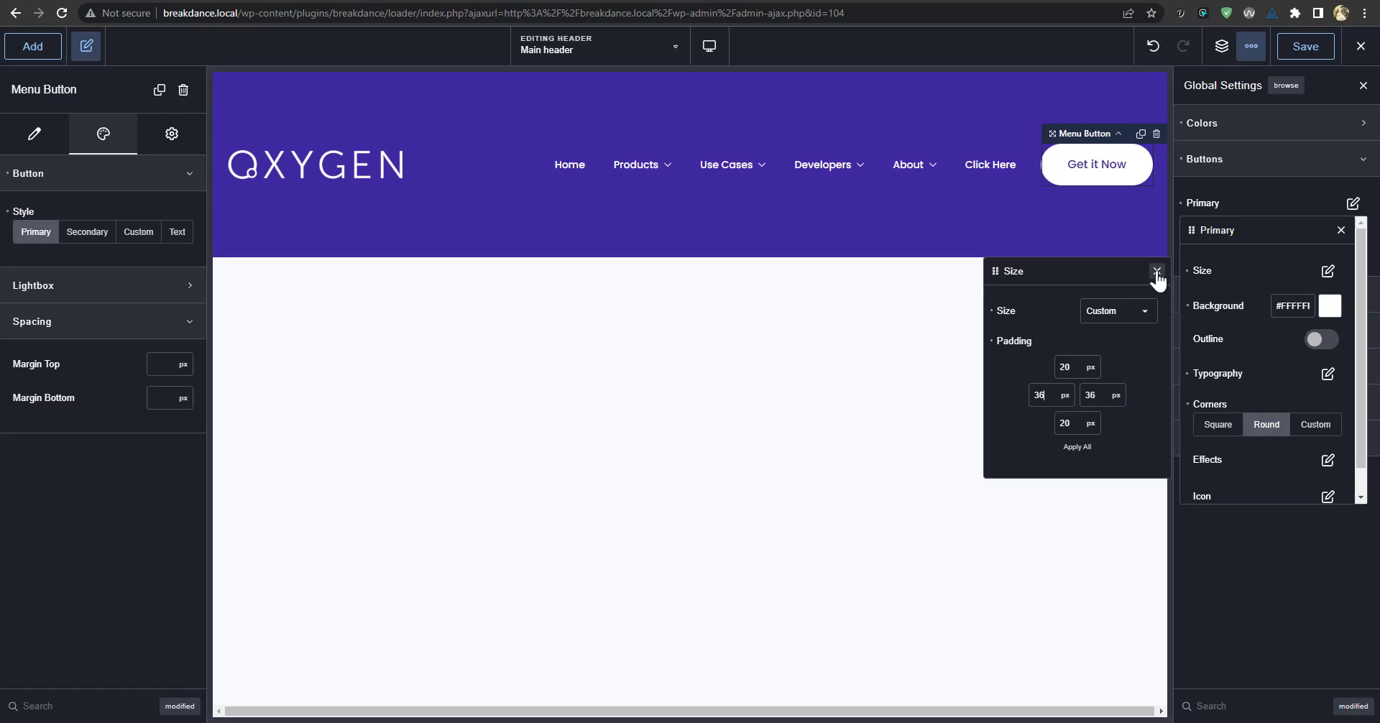
pyautogui.click(1253, 184)
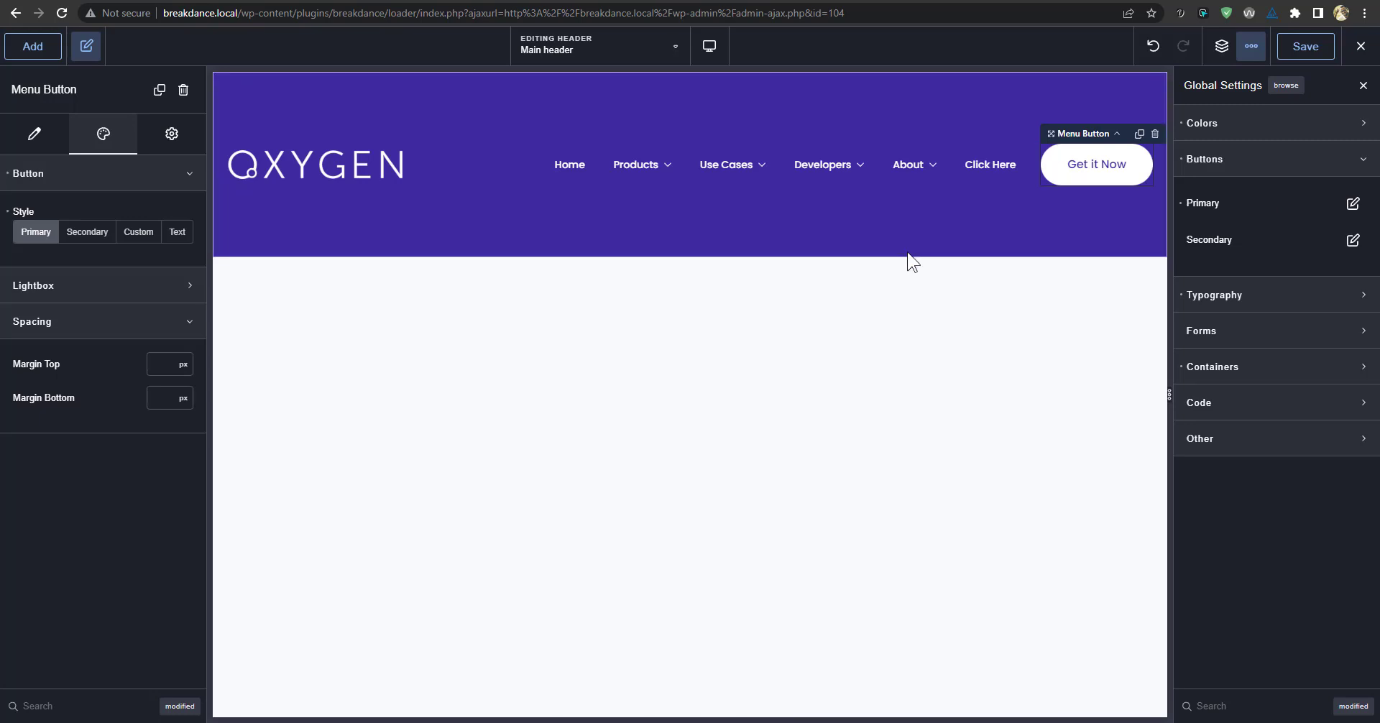
# Set the header section's top and bottom padding to 8 px and compare it with the Oxygen website's header.
pyautogui.click(863, 228)
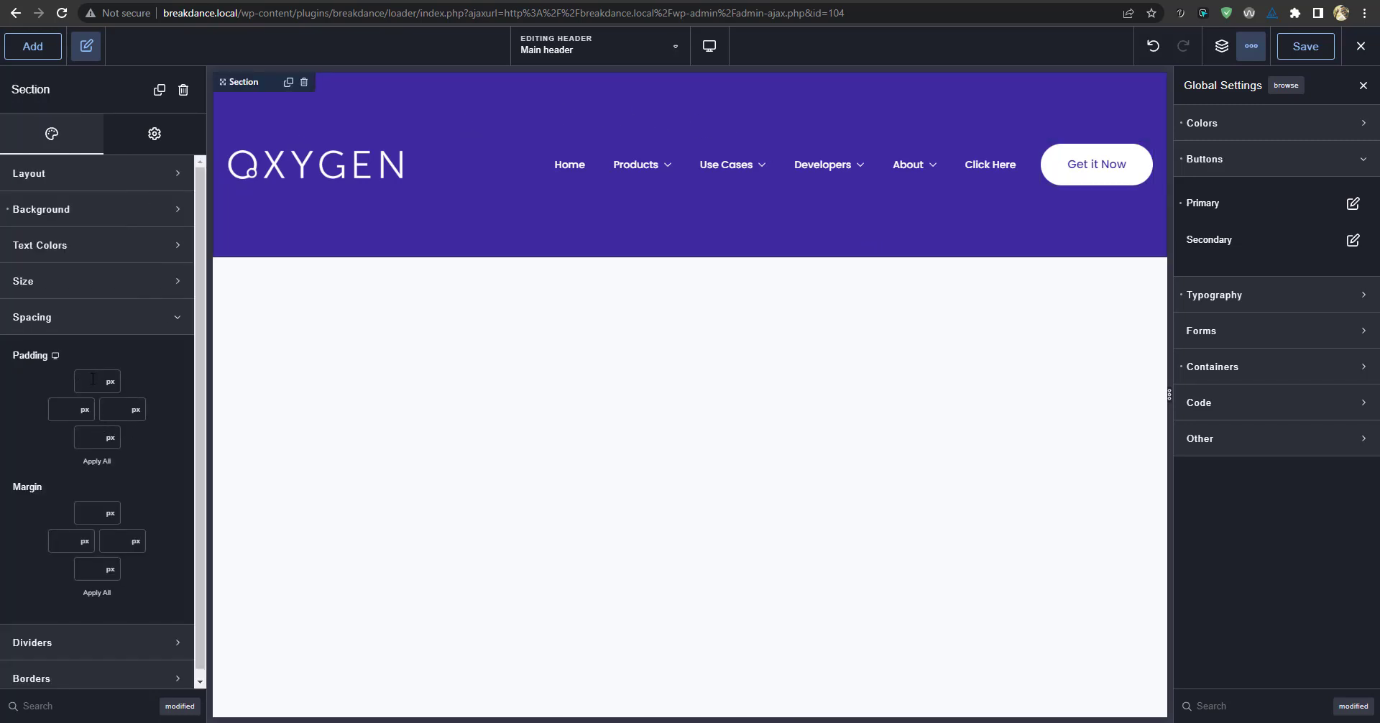
pyautogui.write('8')
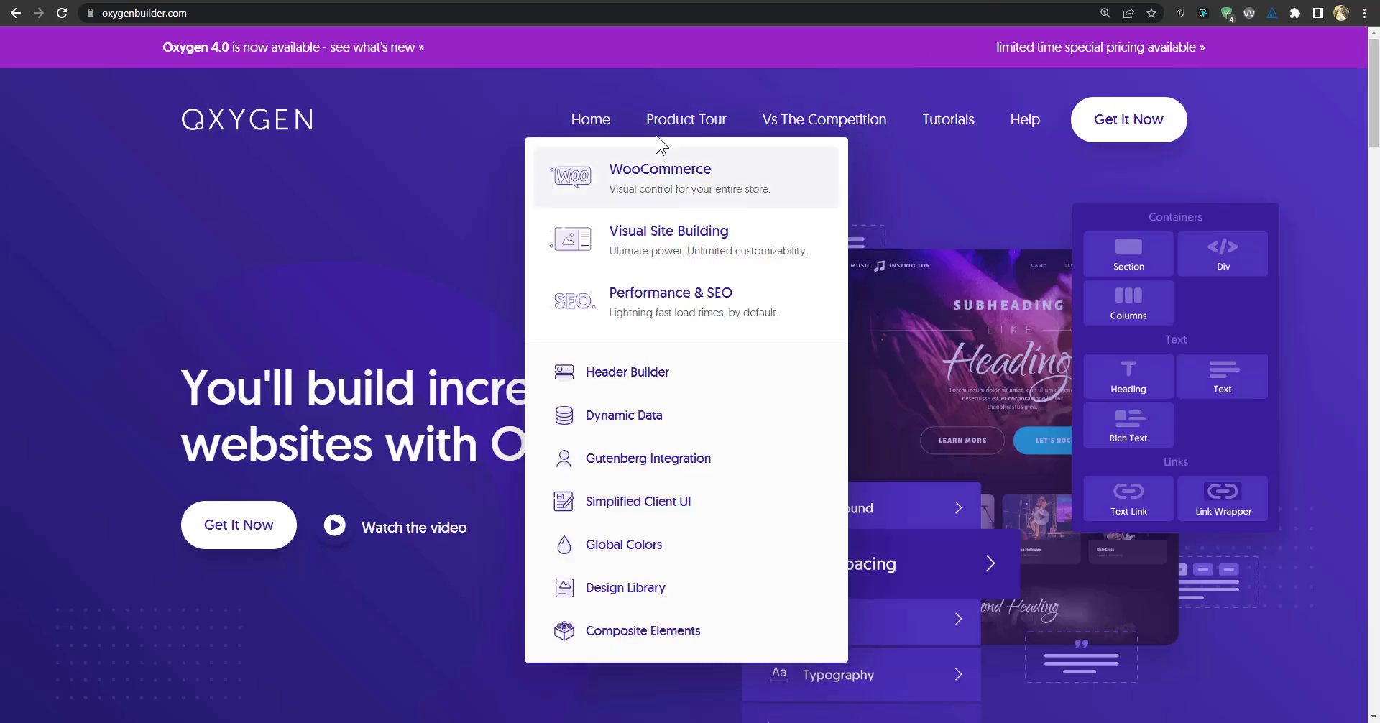
pyautogui.moveTo(1022, 115)
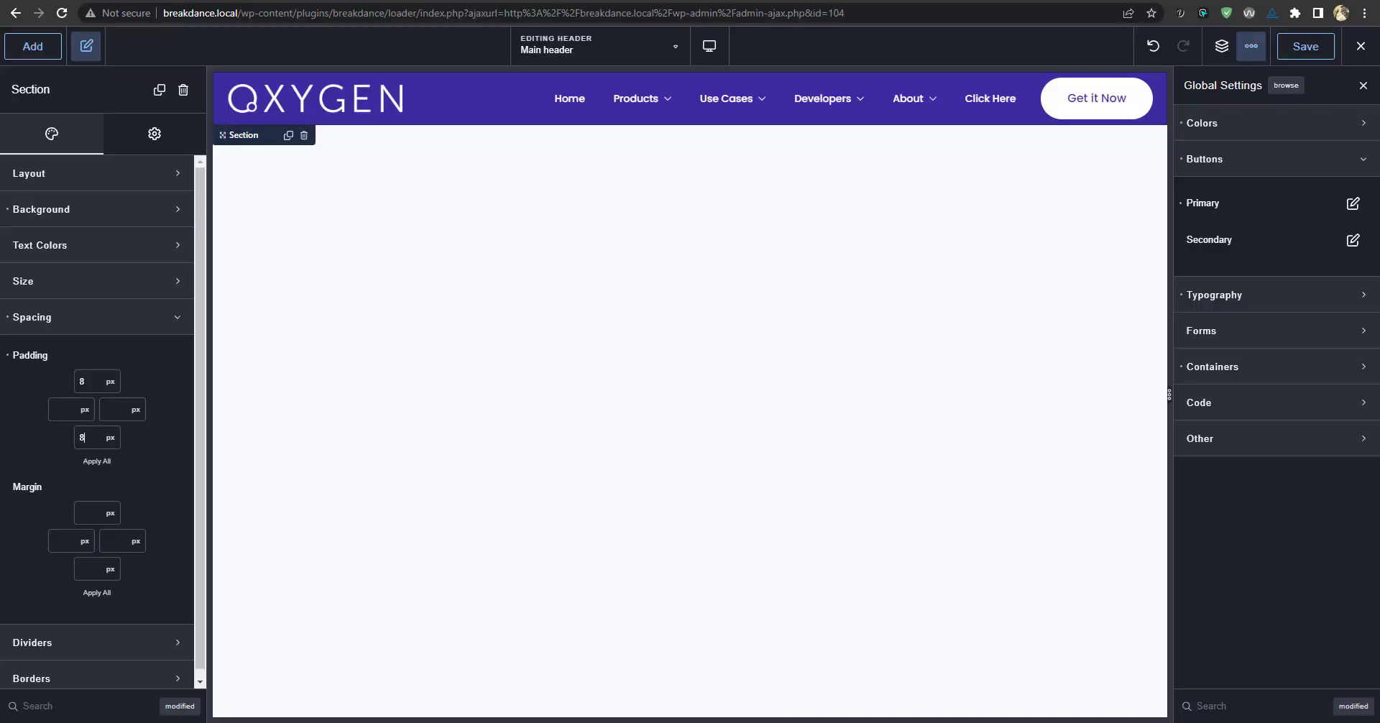
# Set the header section's top and bottom padding to 12 px and save the header.
pyautogui.click(95, 382)
pyautogui.write('1')
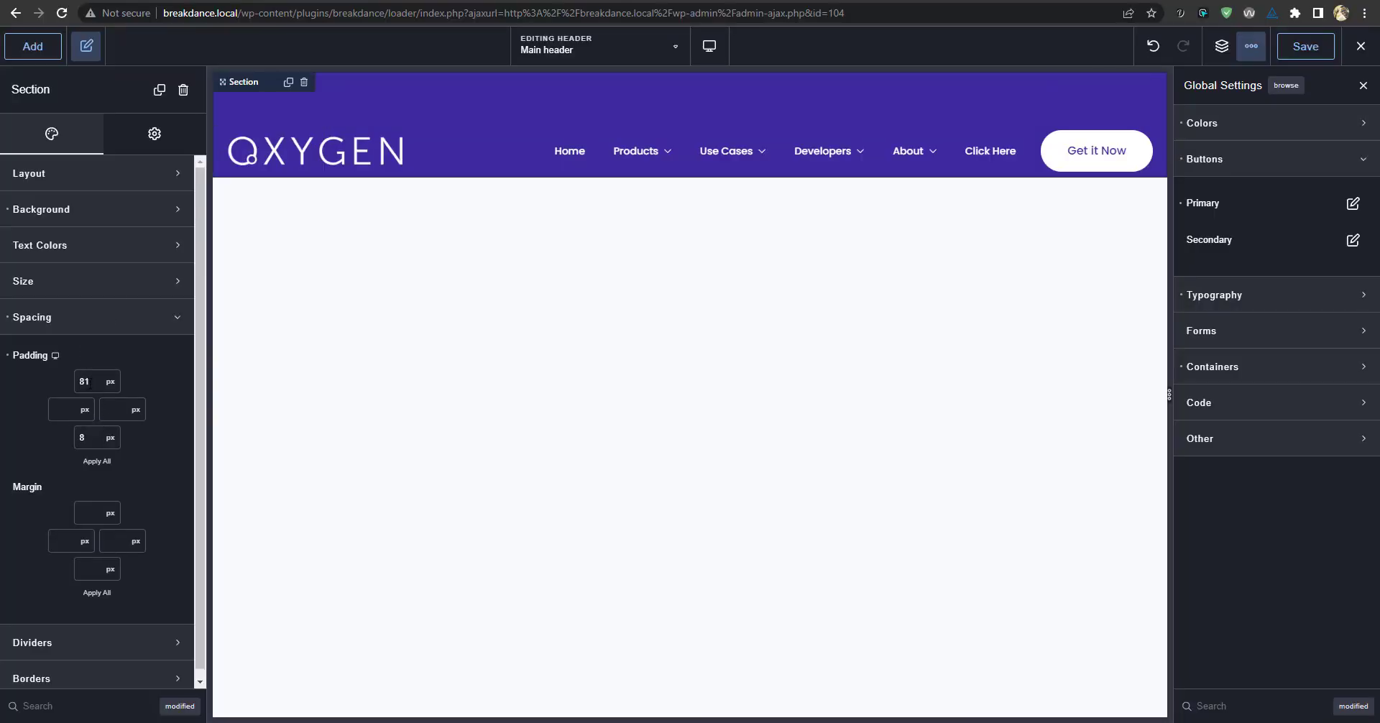
pyautogui.press('BackSpace')
pyautogui.press('BackSpace')
pyautogui.write('12')
pyautogui.press('BackSpace')
pyautogui.write('12')
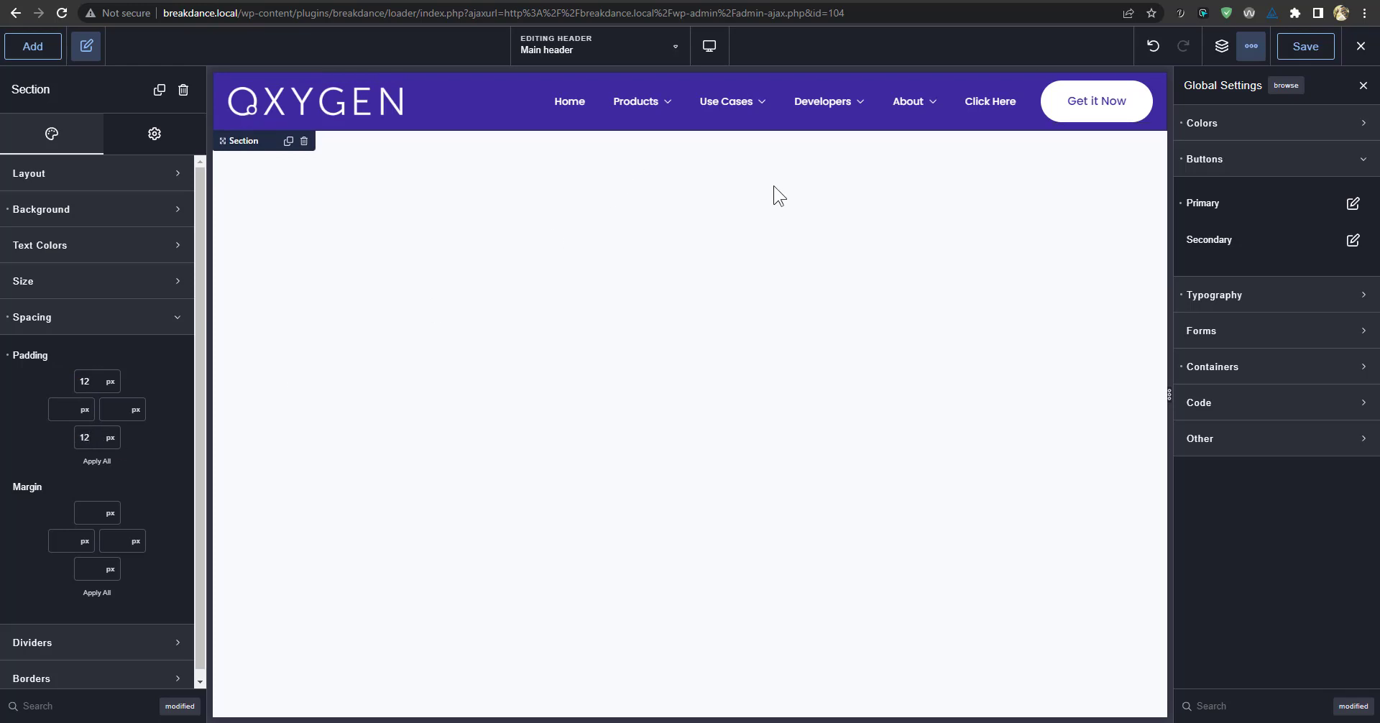
pyautogui.click(1307, 48)
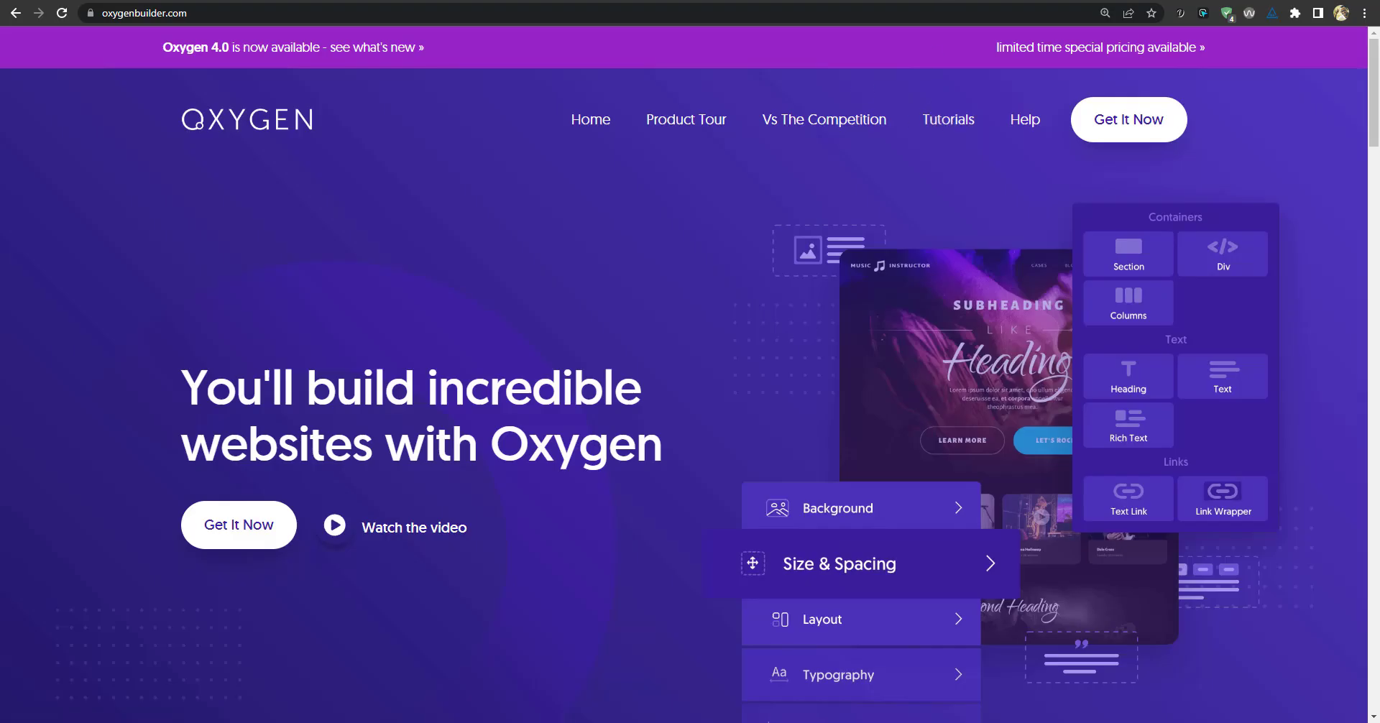
# Inspect the font and padding of the "Product Tour" link on the Oxygen website and return to the builder.
pyautogui.hotkey('ctrl', 'shift', 'i')
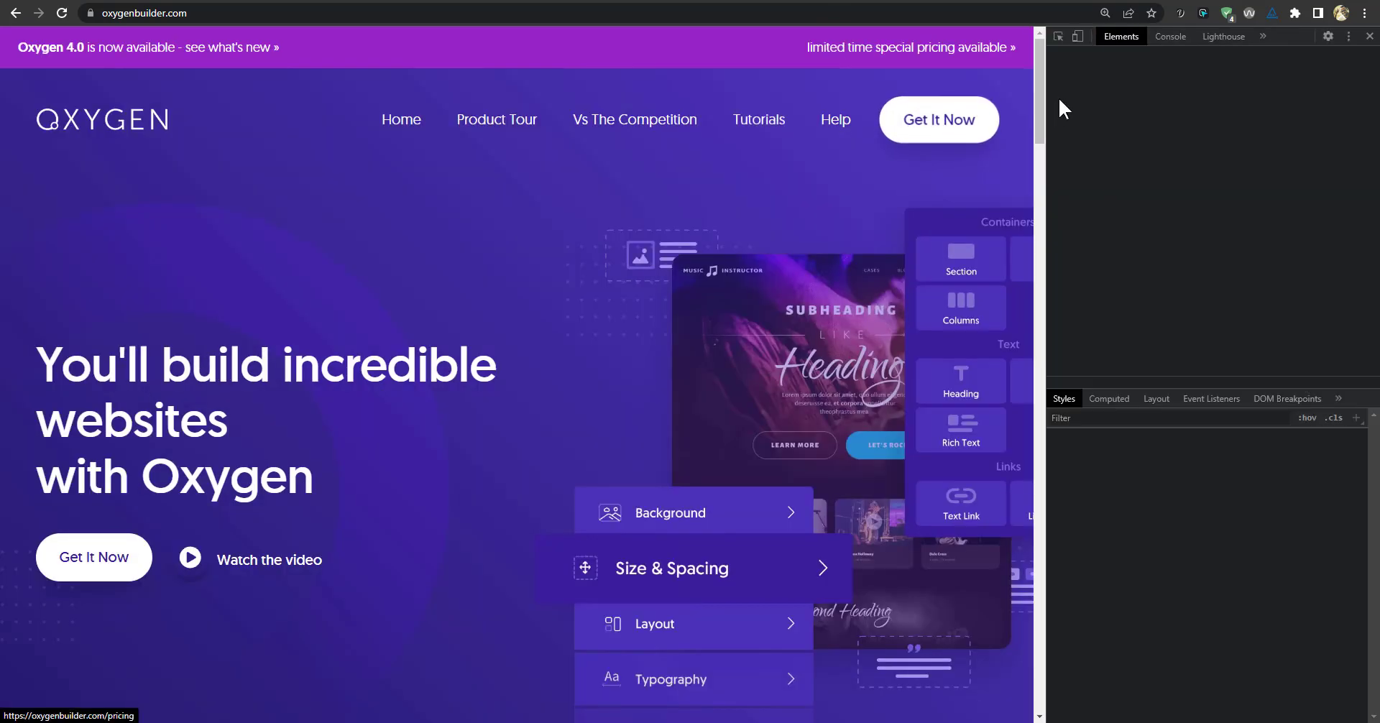
pyautogui.click(1058, 36)
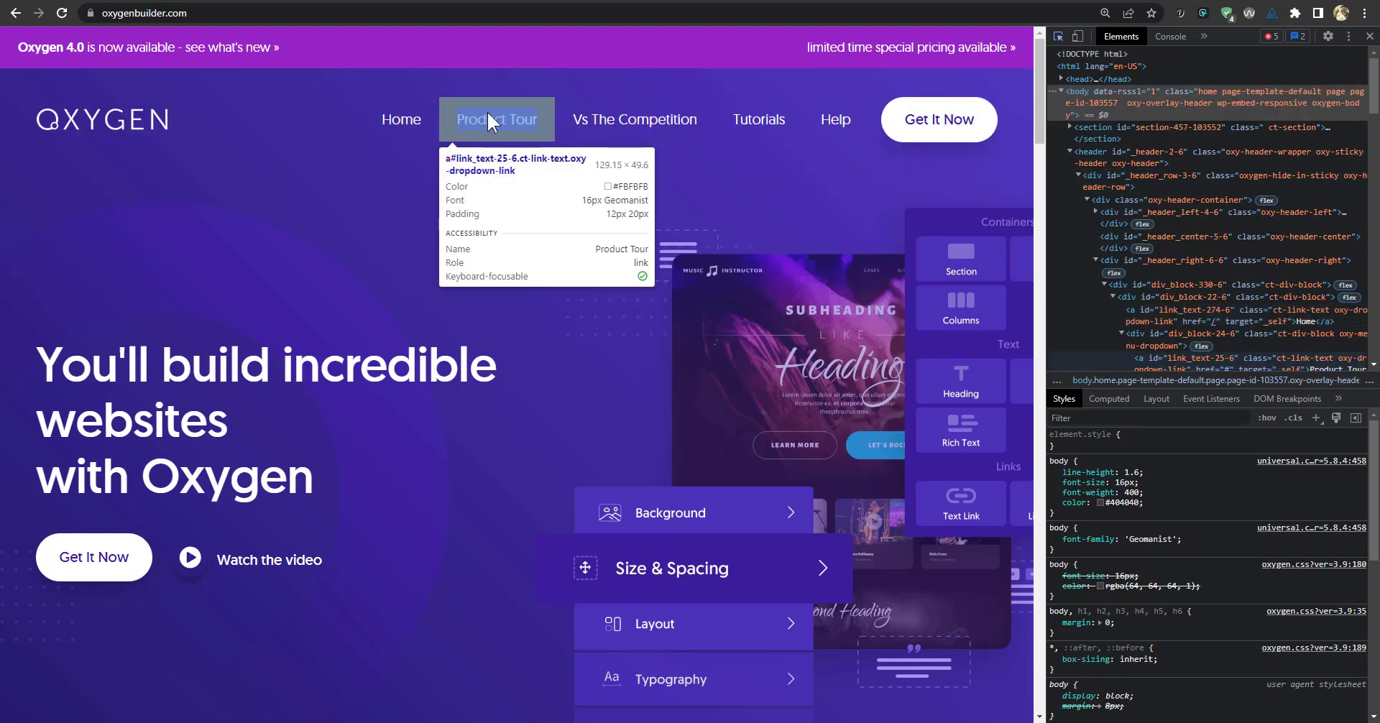
pyautogui.click(499, 112)
pyautogui.hotkey('ctrl', 'shift', 'i')
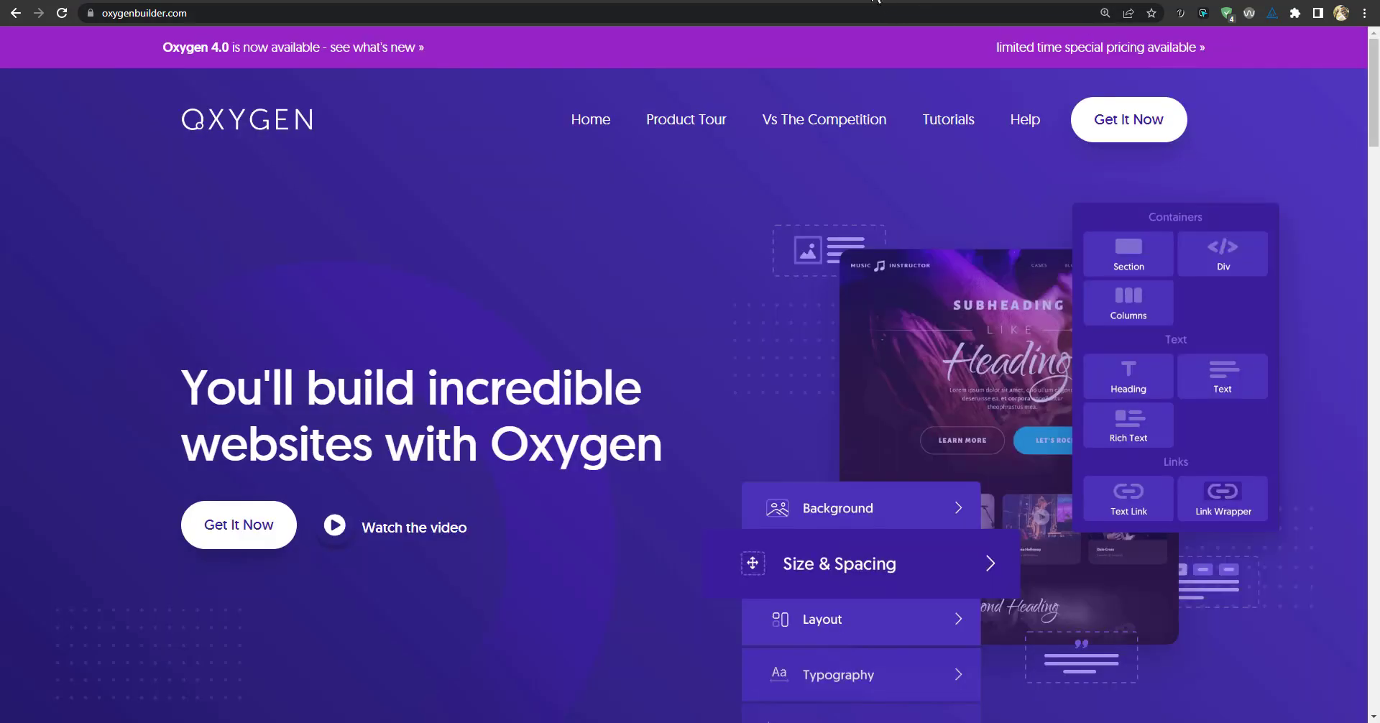
pyautogui.click(878, 1)
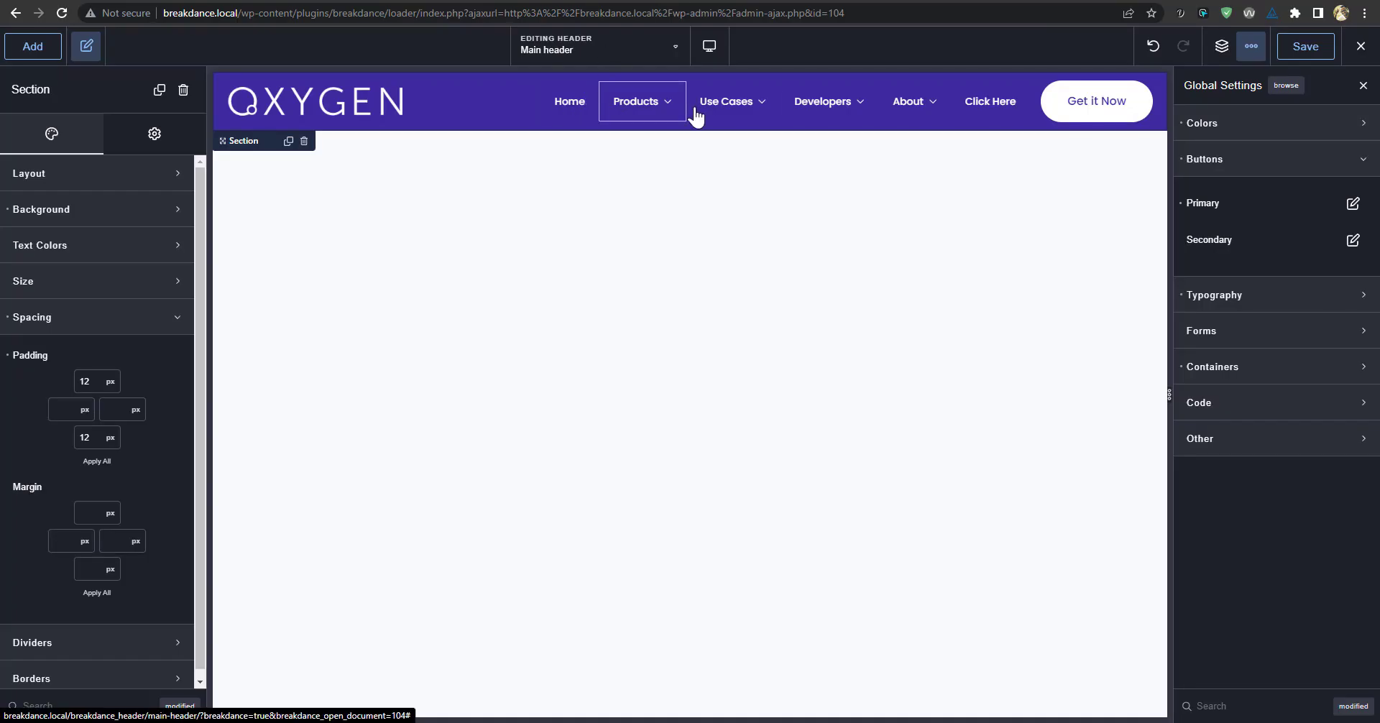
# Show the header's structure and look through the design and advanced settings of the Home menu link.
pyautogui.click(859, 114)
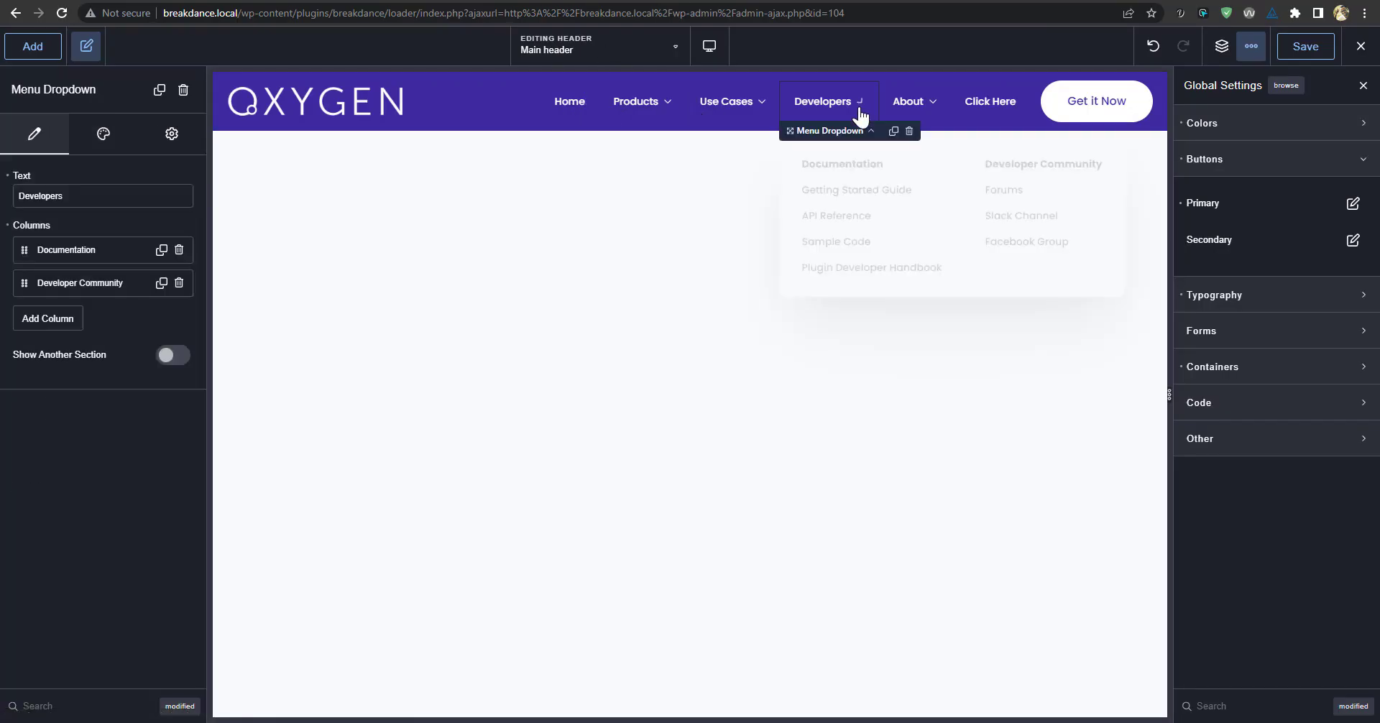
pyautogui.click(1221, 46)
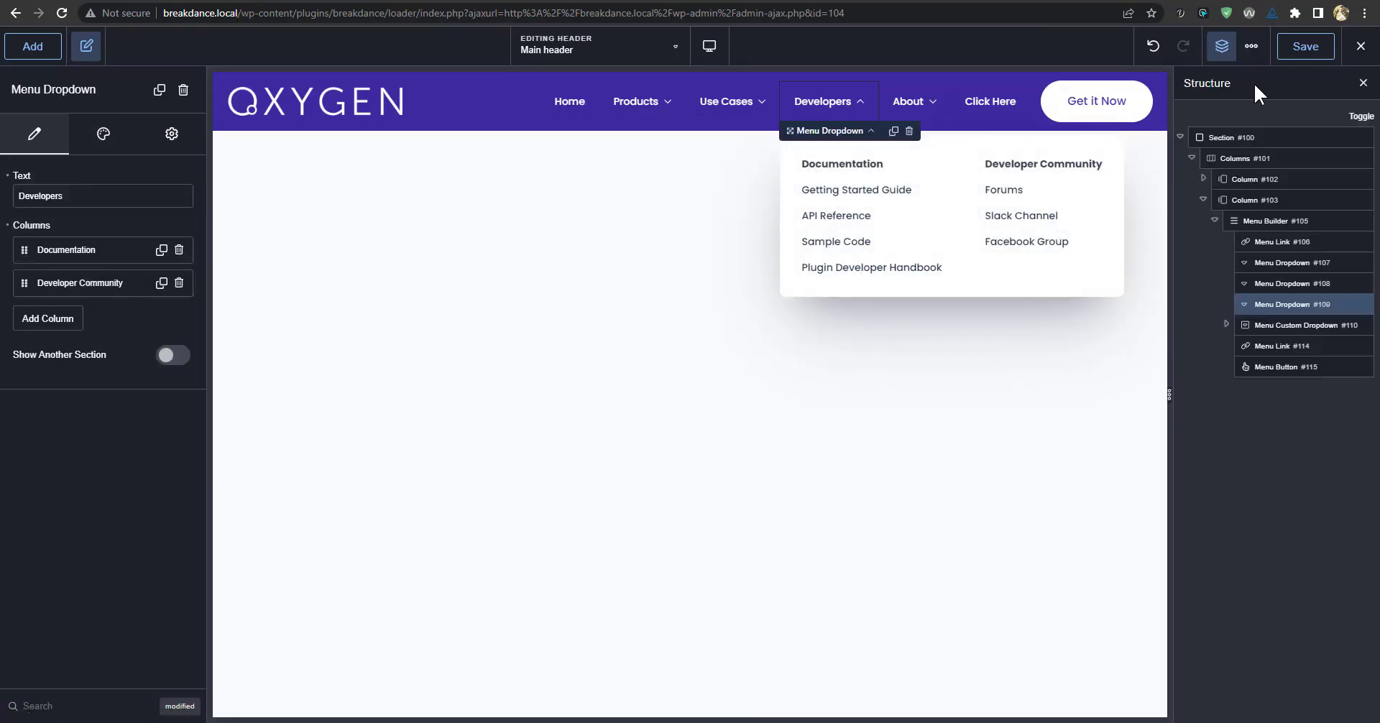
pyautogui.click(1271, 236)
pyautogui.click(103, 137)
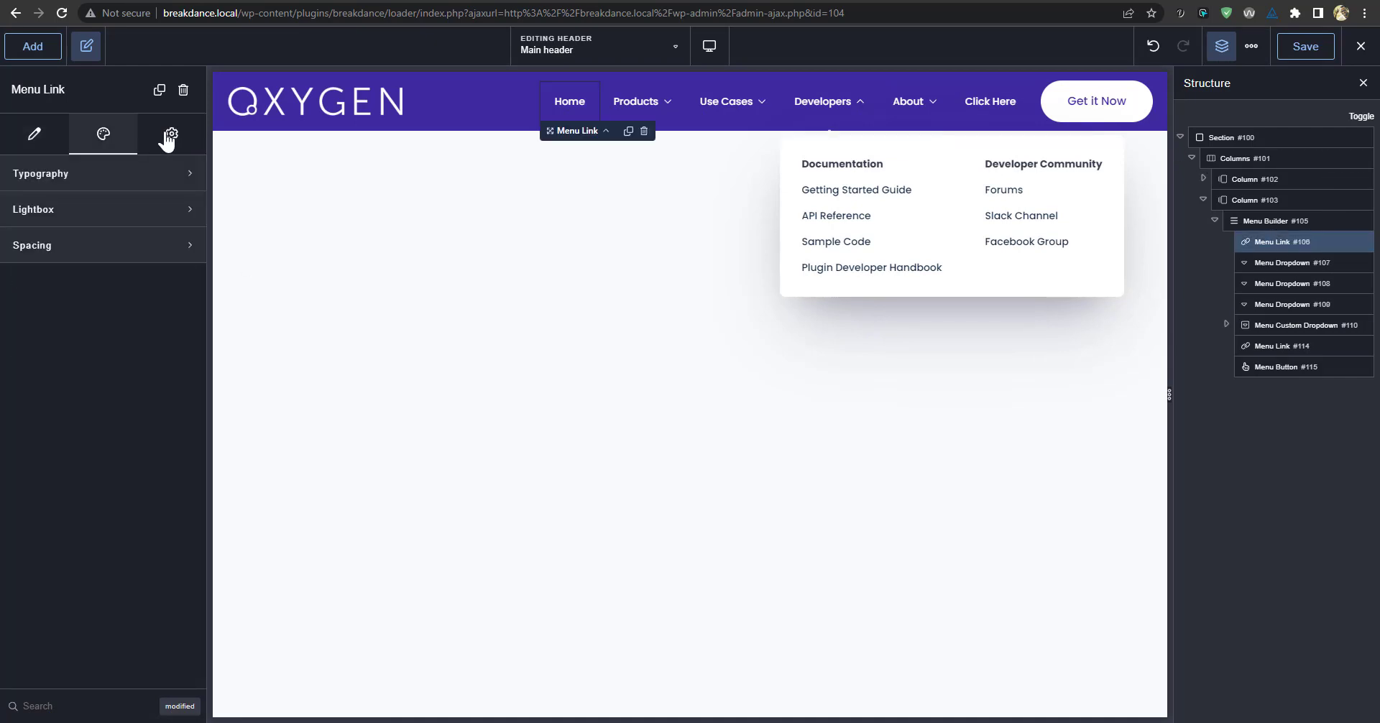
pyautogui.click(165, 138)
pyautogui.click(117, 142)
pyautogui.click(1265, 220)
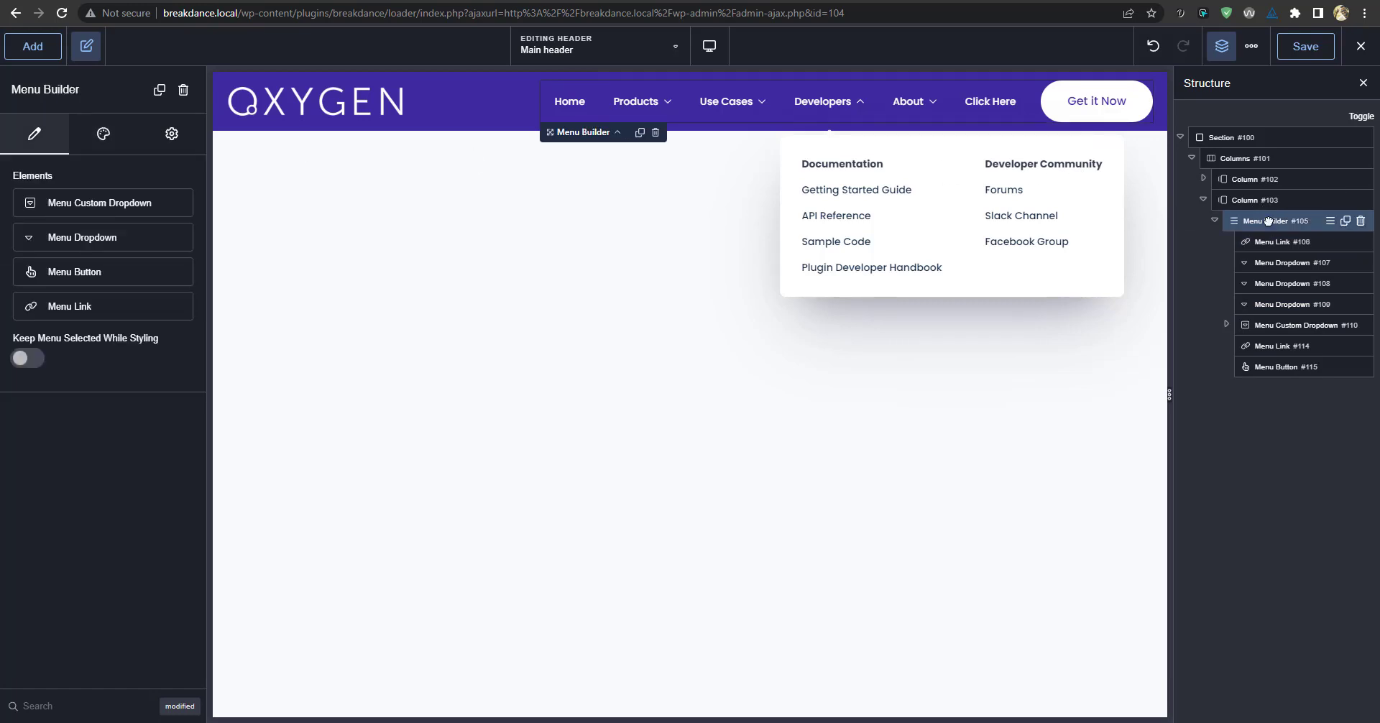
pyautogui.click(107, 151)
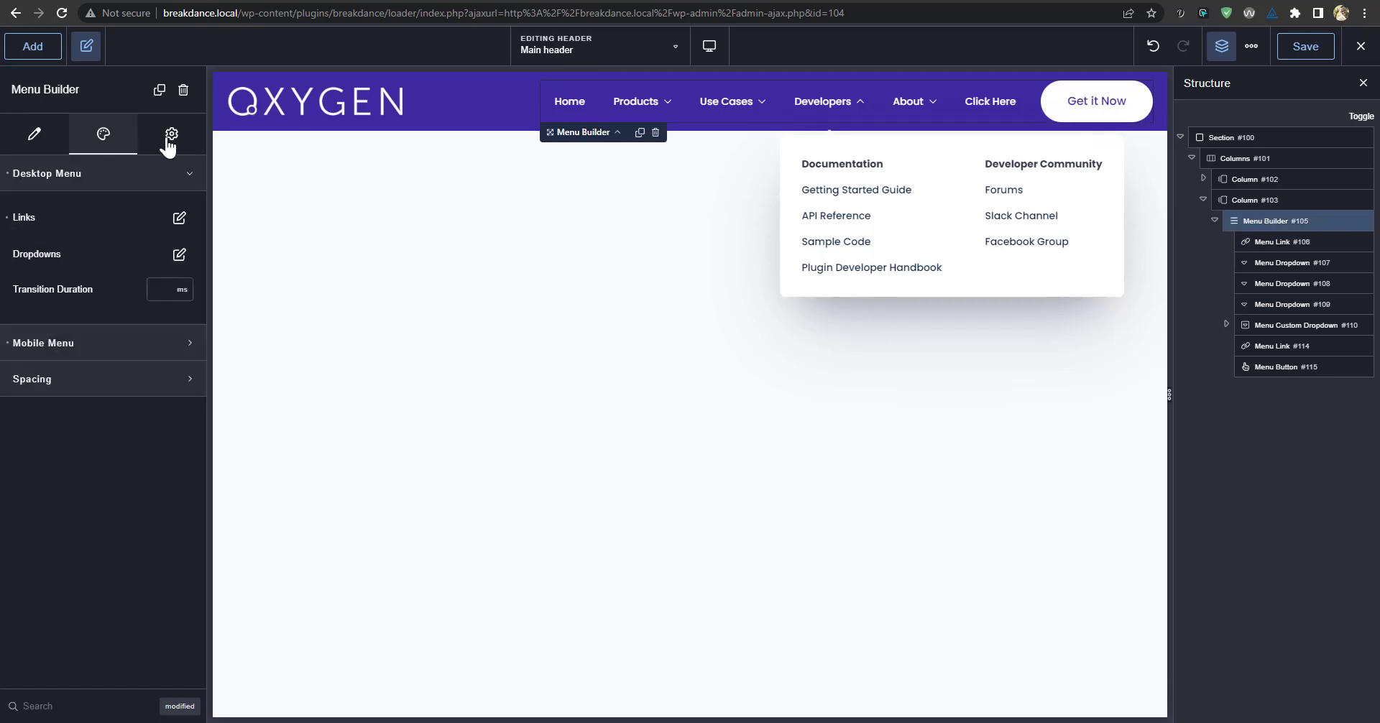
pyautogui.click(179, 217)
pyautogui.click(168, 285)
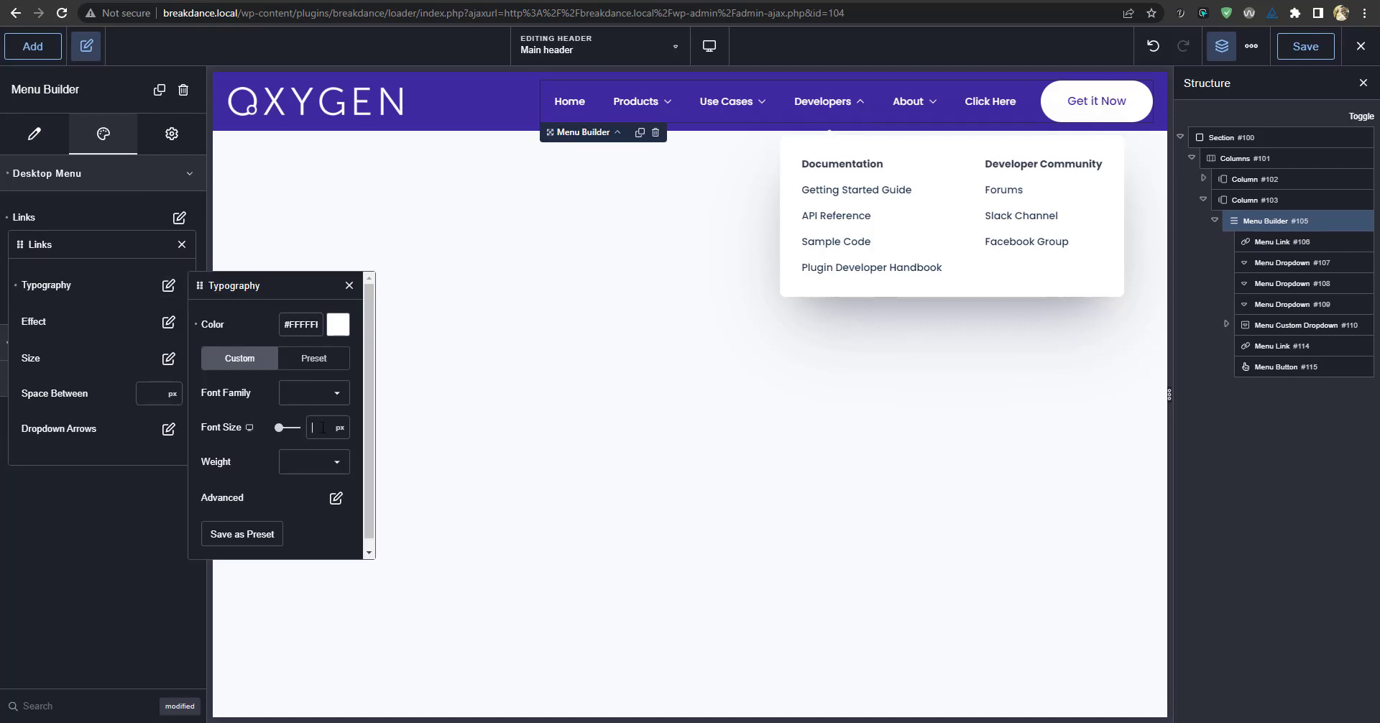
pyautogui.write('16')
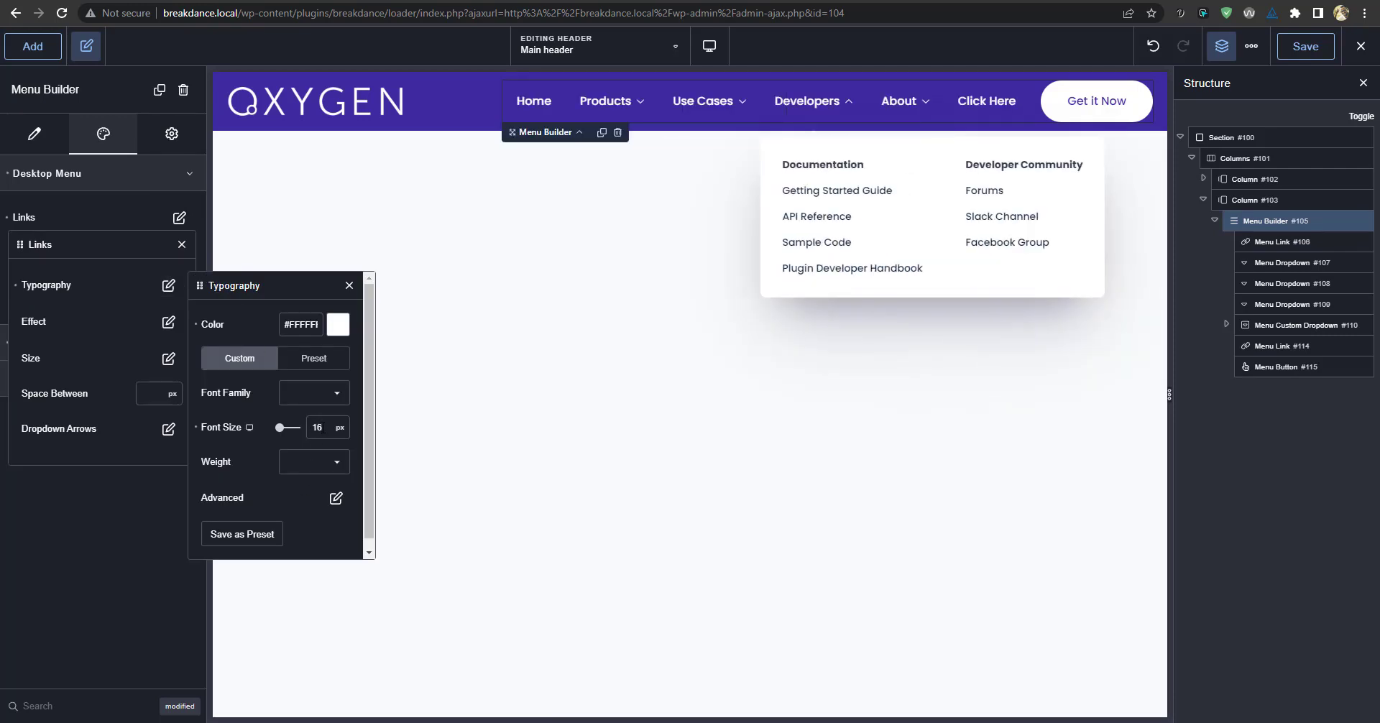
pyautogui.write('18')
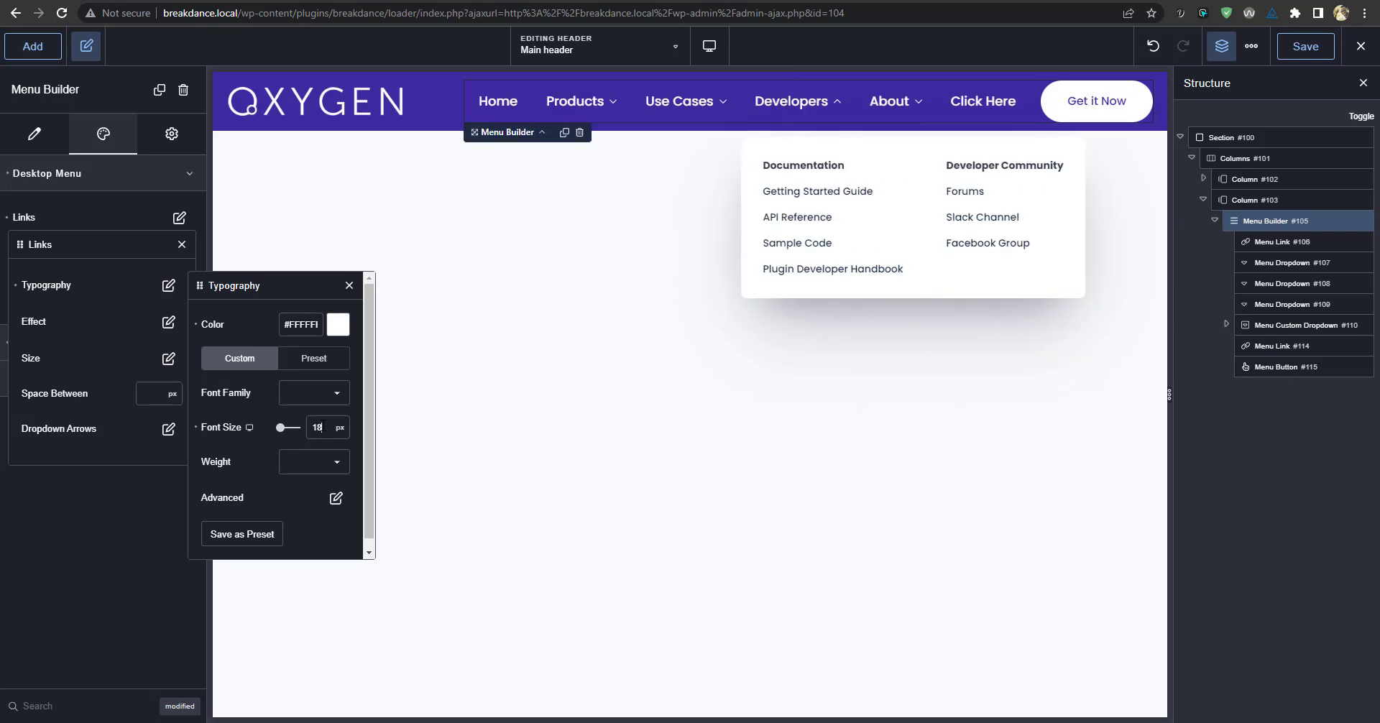
pyautogui.click(316, 468)
pyautogui.click(317, 548)
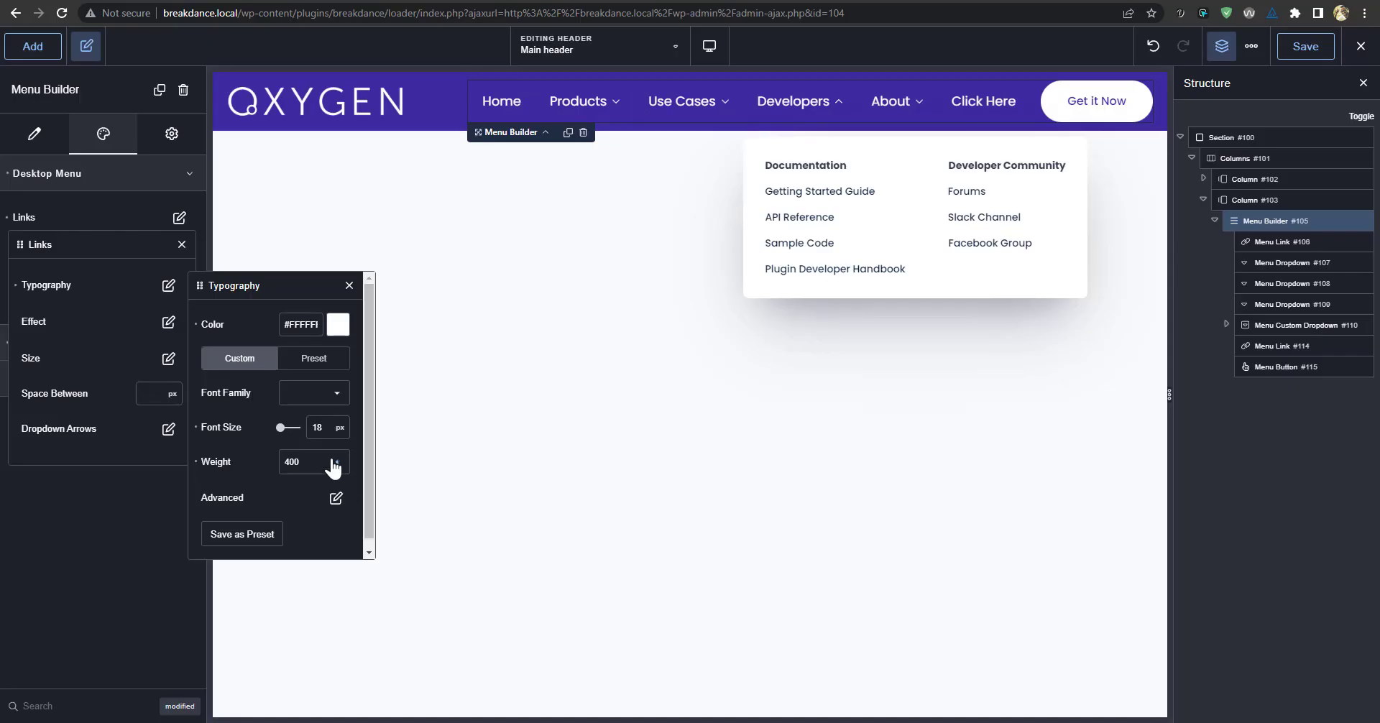
pyautogui.click(333, 464)
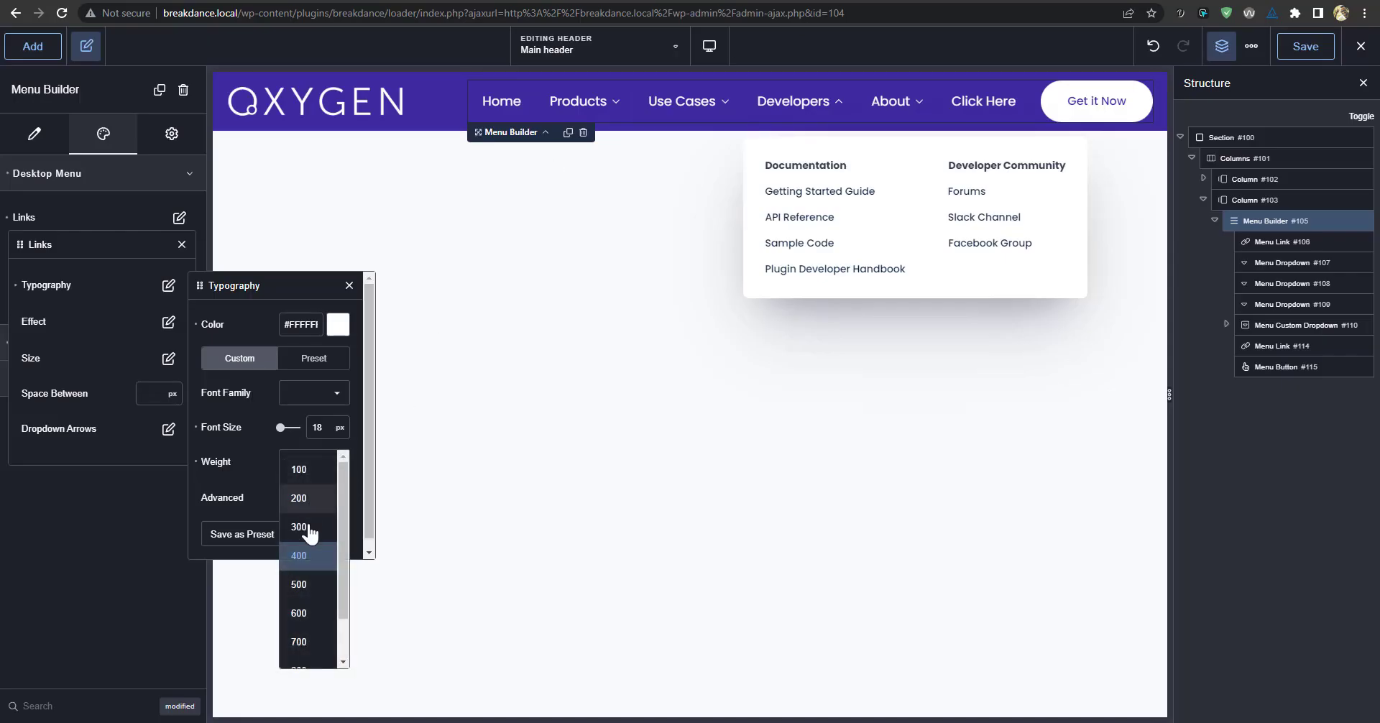
pyautogui.click(312, 529)
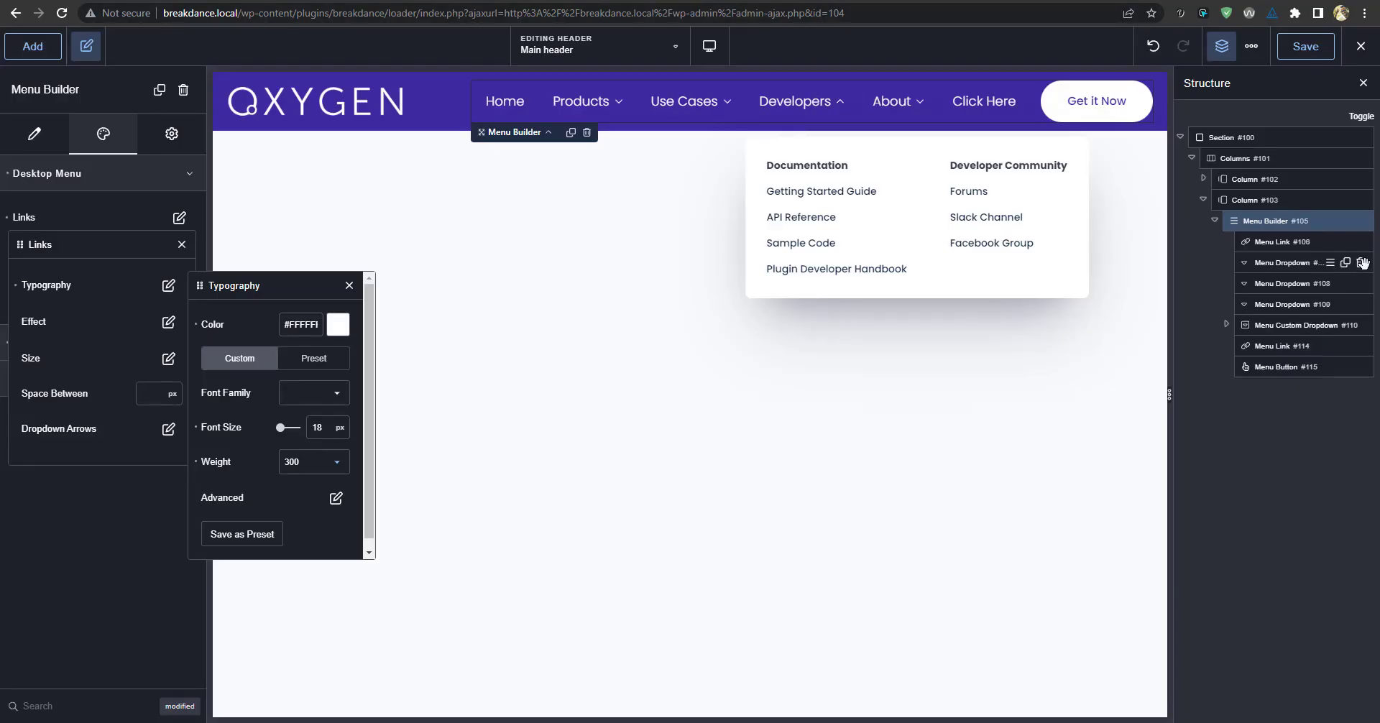
# Delete the "Use Cases" dropdown from the menu and compare the menu with the one on the Oxygen website.
pyautogui.click(1276, 284)
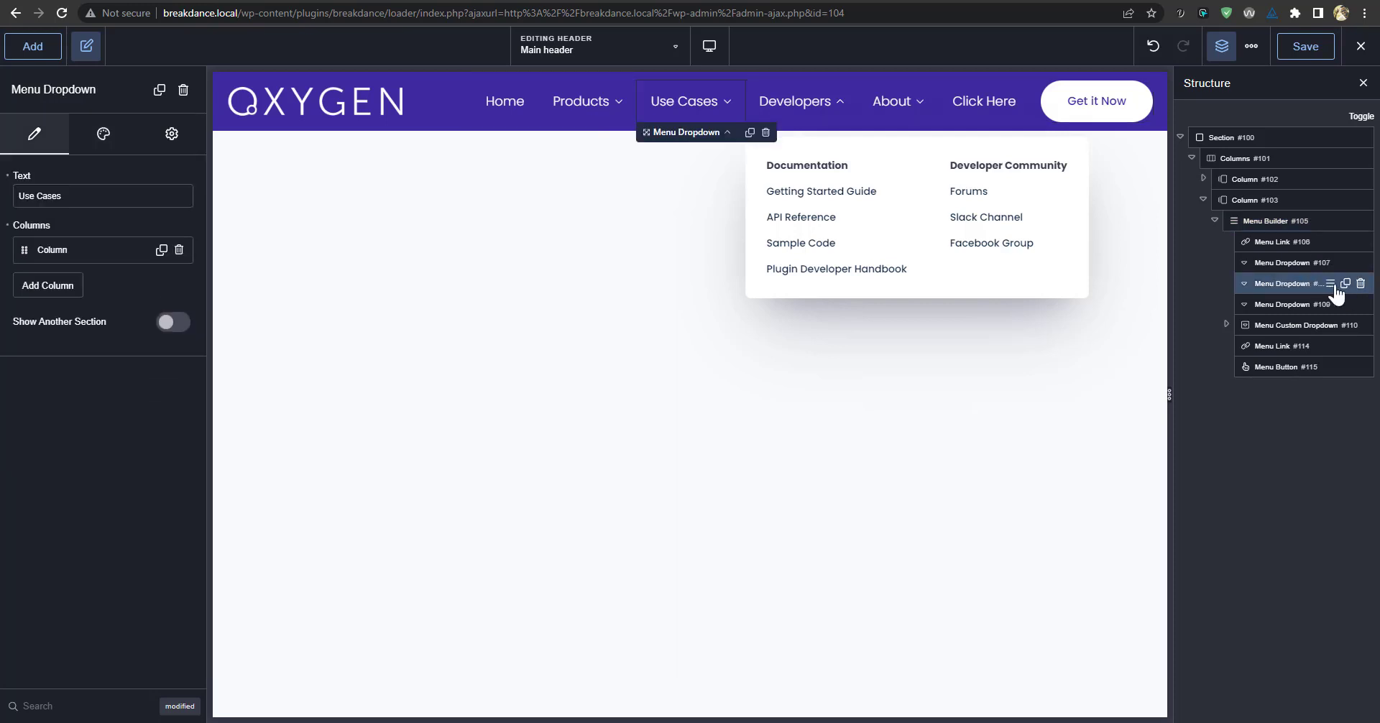
pyautogui.click(1360, 284)
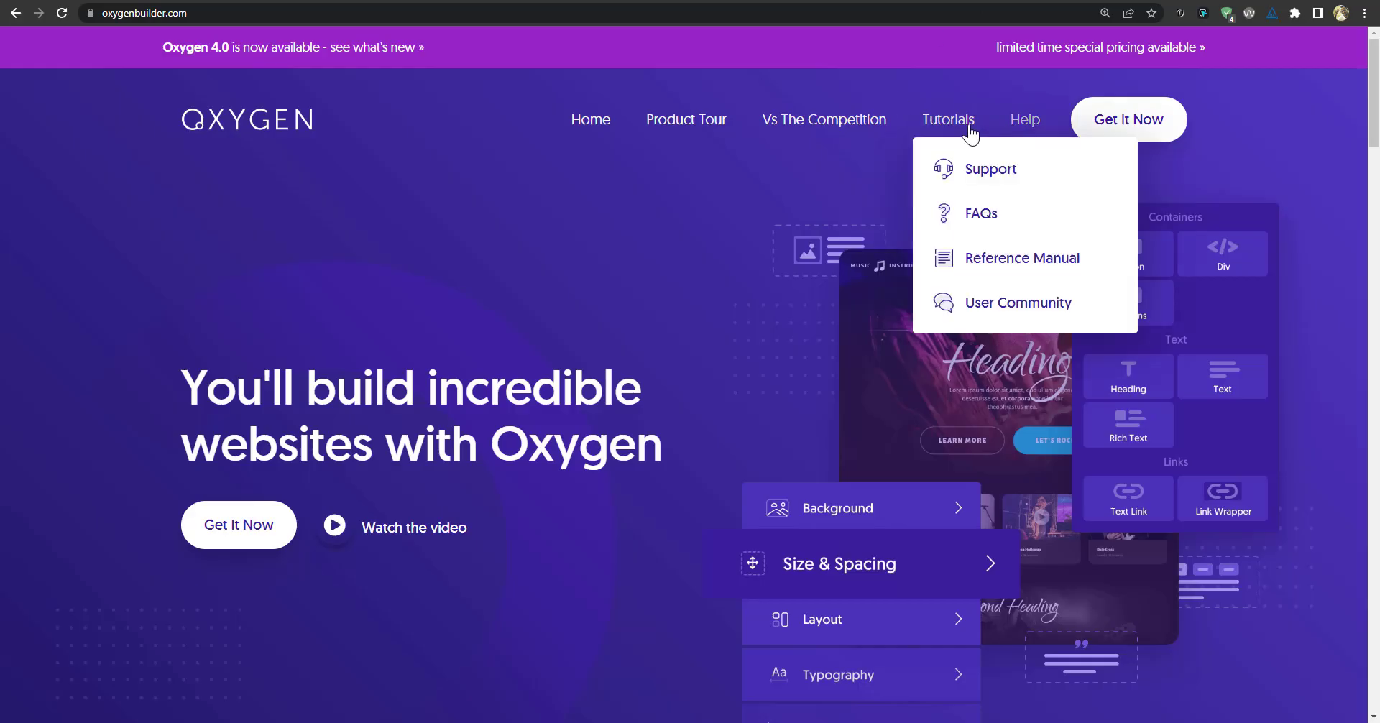
pyautogui.moveTo(642, 122)
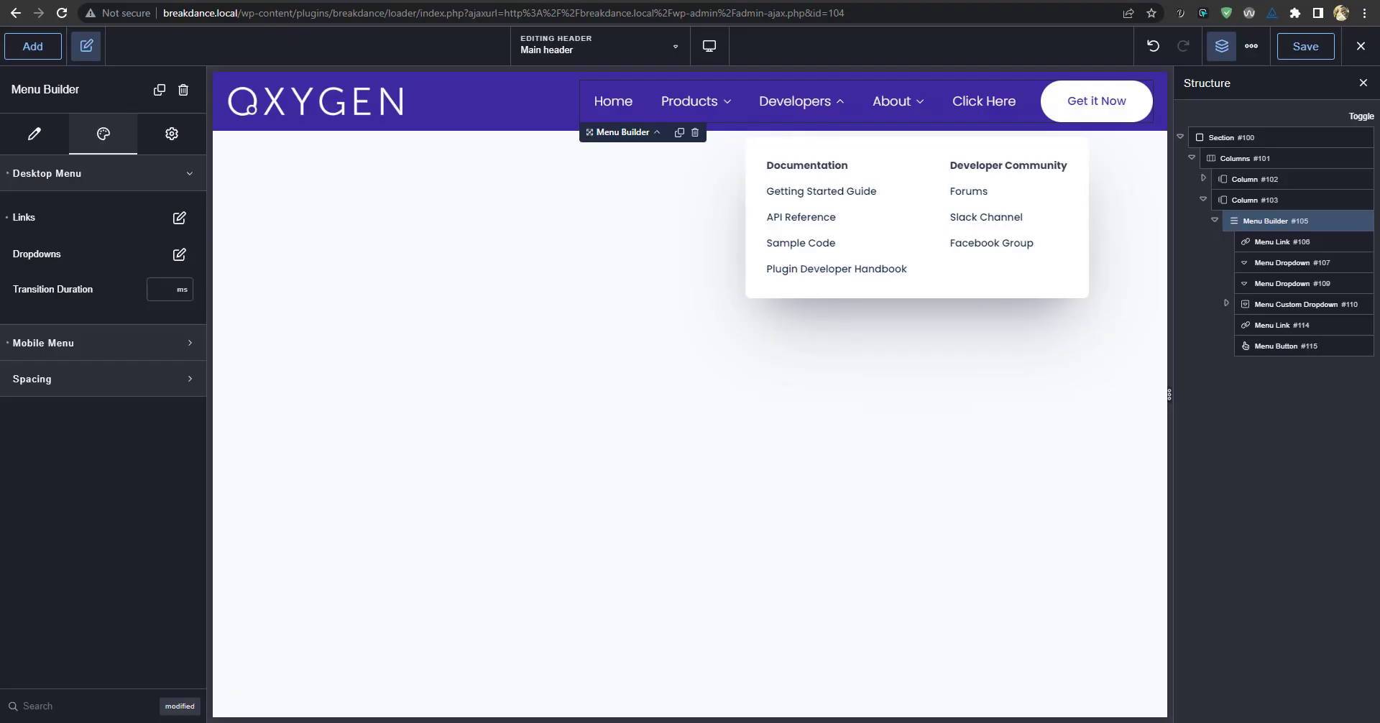
# Open the Breakdance page for editing in the builder and check the main header on it.
pyautogui.rightClick(1273, 1)
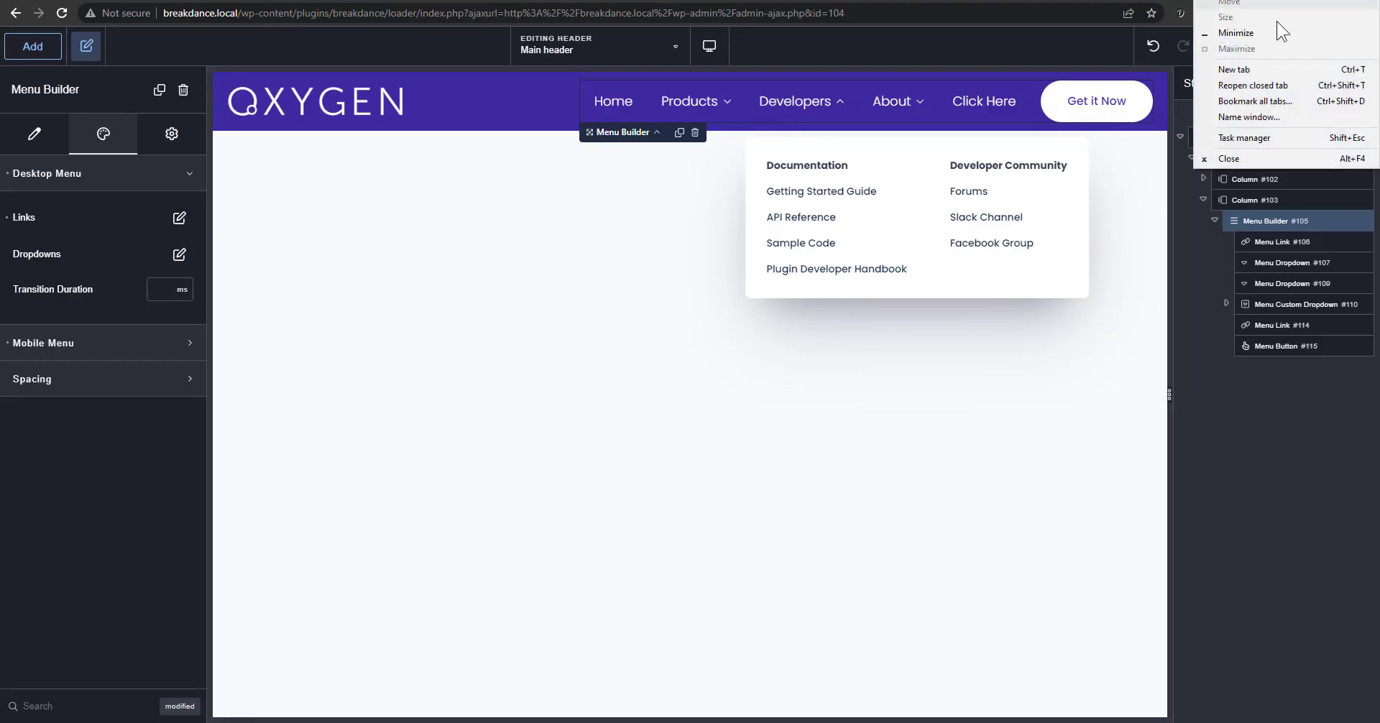
pyautogui.click(1252, 85)
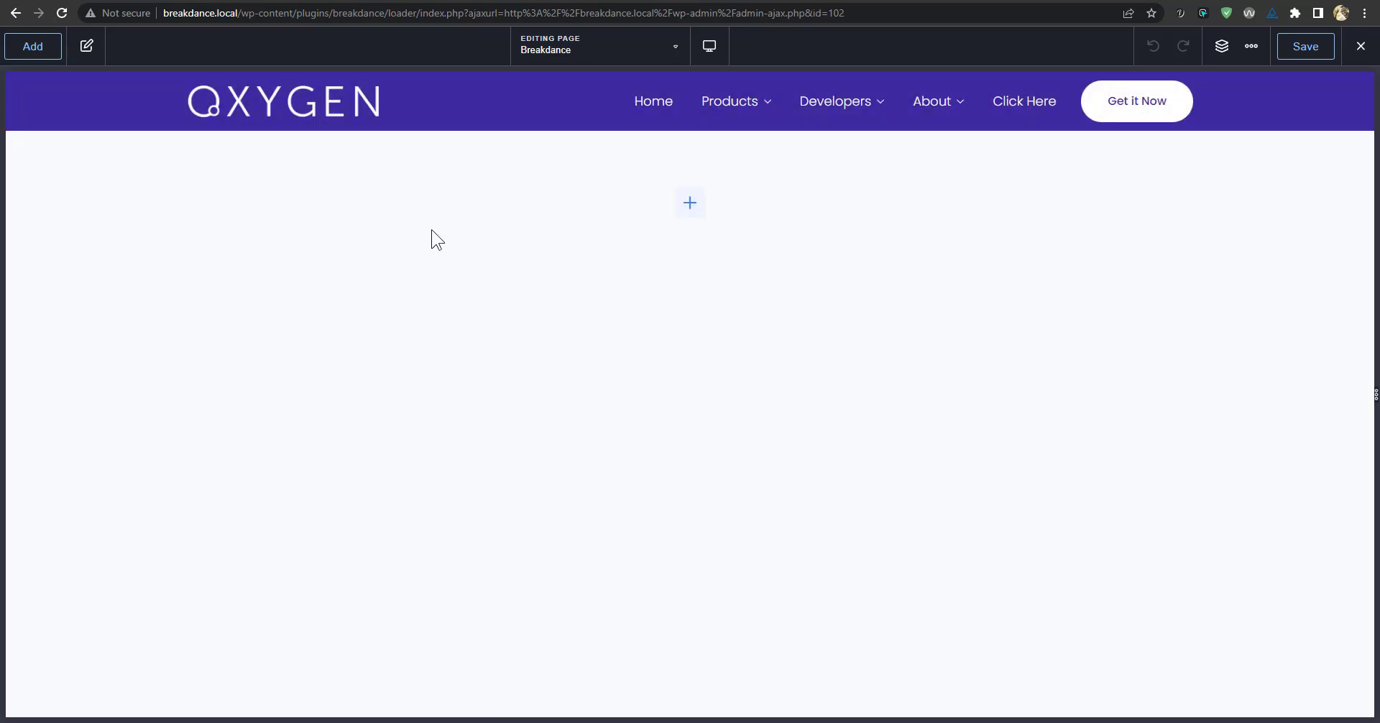
pyautogui.moveTo(739, 123)
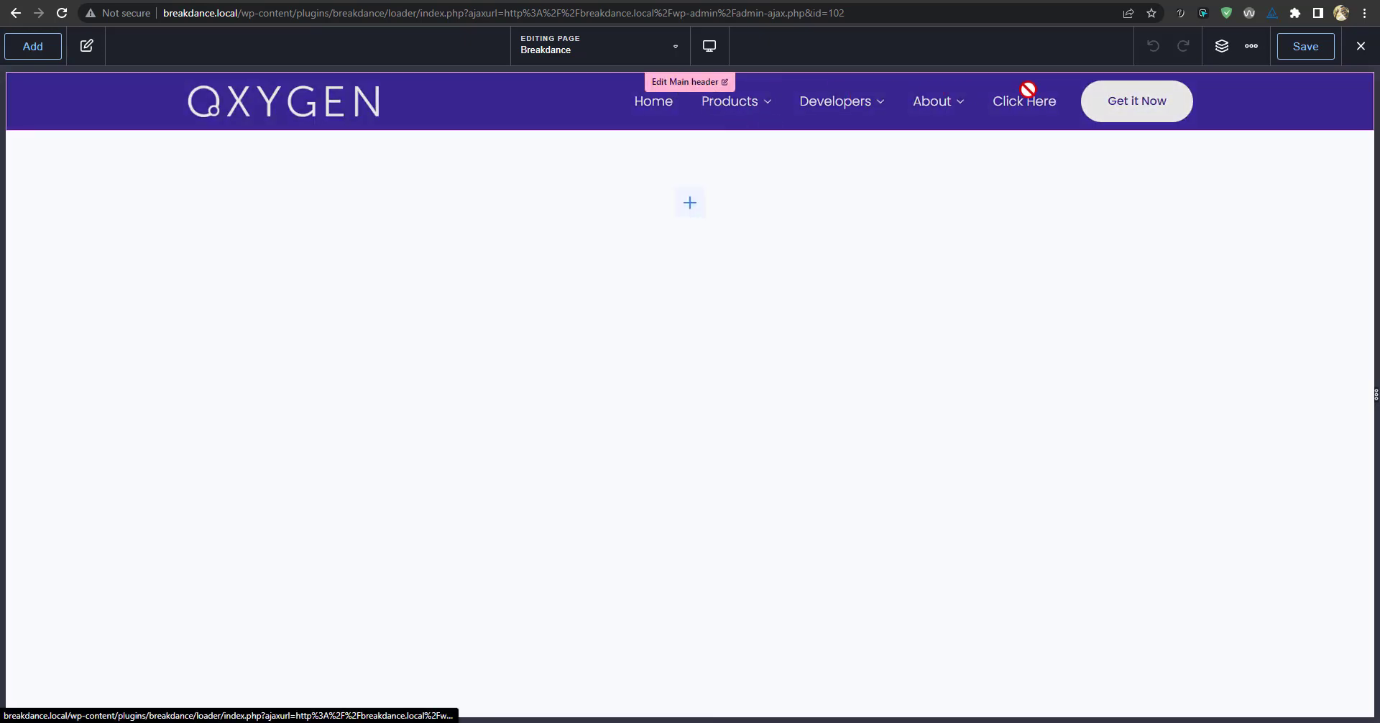
# Show the page structure, add a Section below the header, and review the hero area of the Oxygen website.
pyautogui.click(1222, 46)
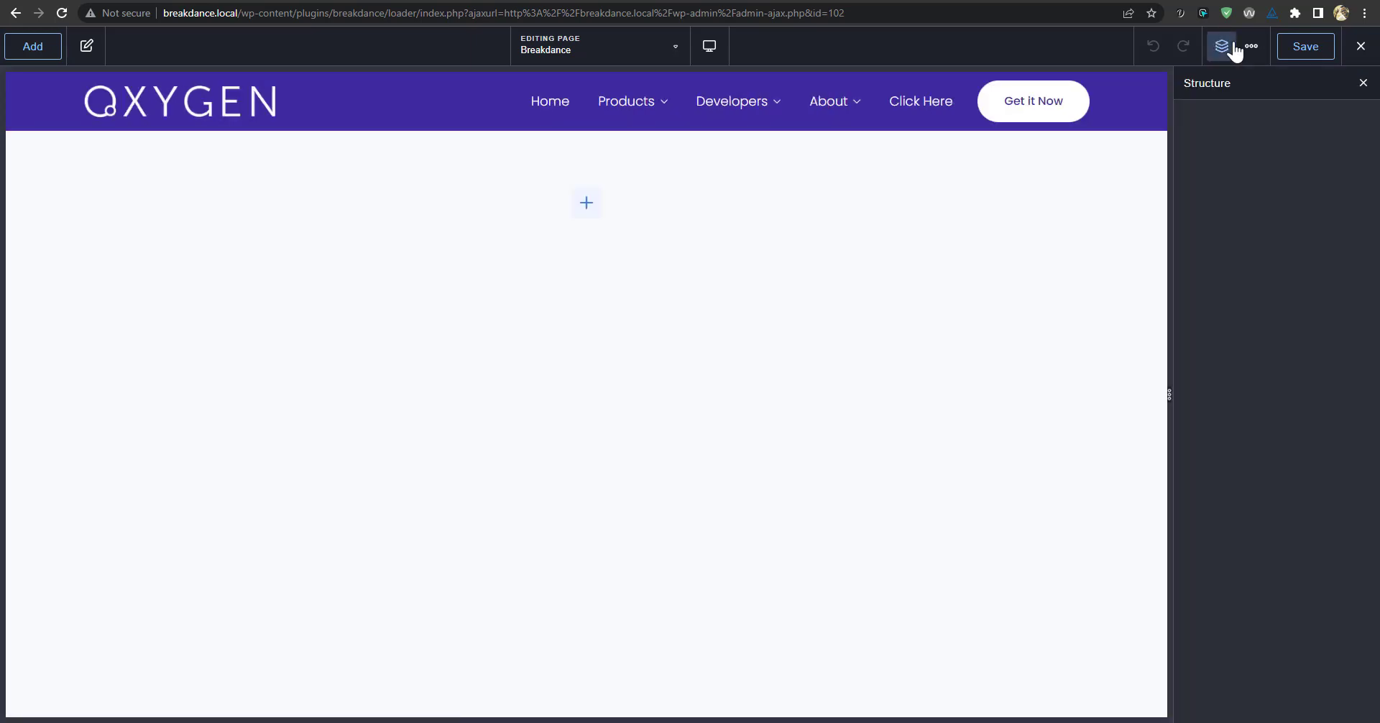
pyautogui.click(586, 205)
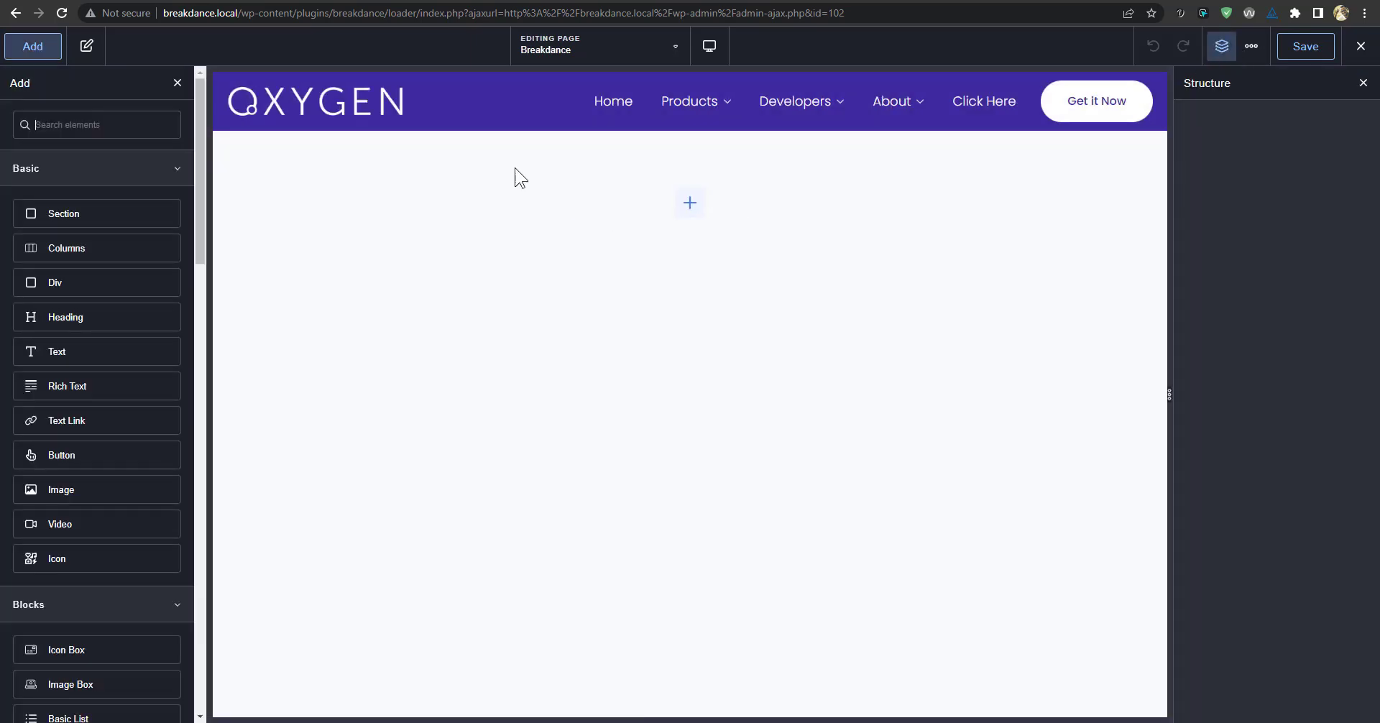
pyautogui.click(72, 213)
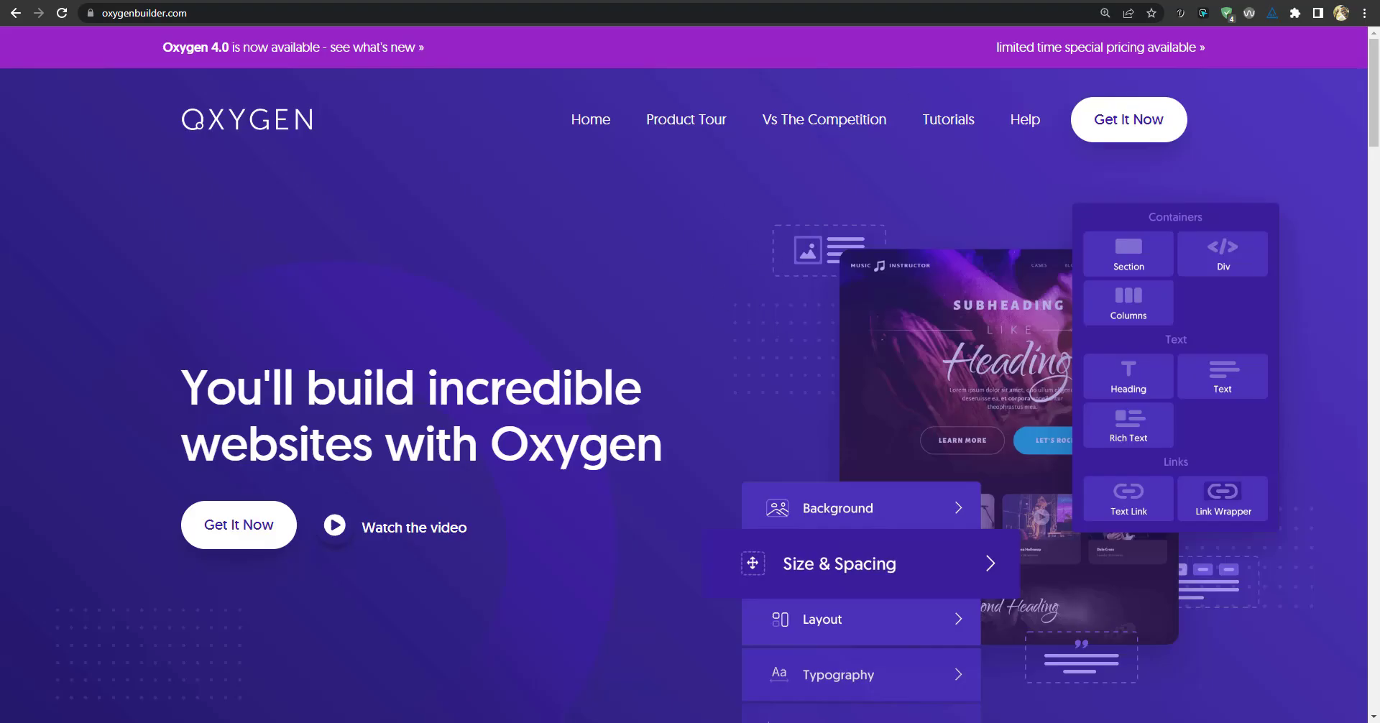
pyautogui.scroll(-2, 927, 474)
pyautogui.scroll(1, 917, 478)
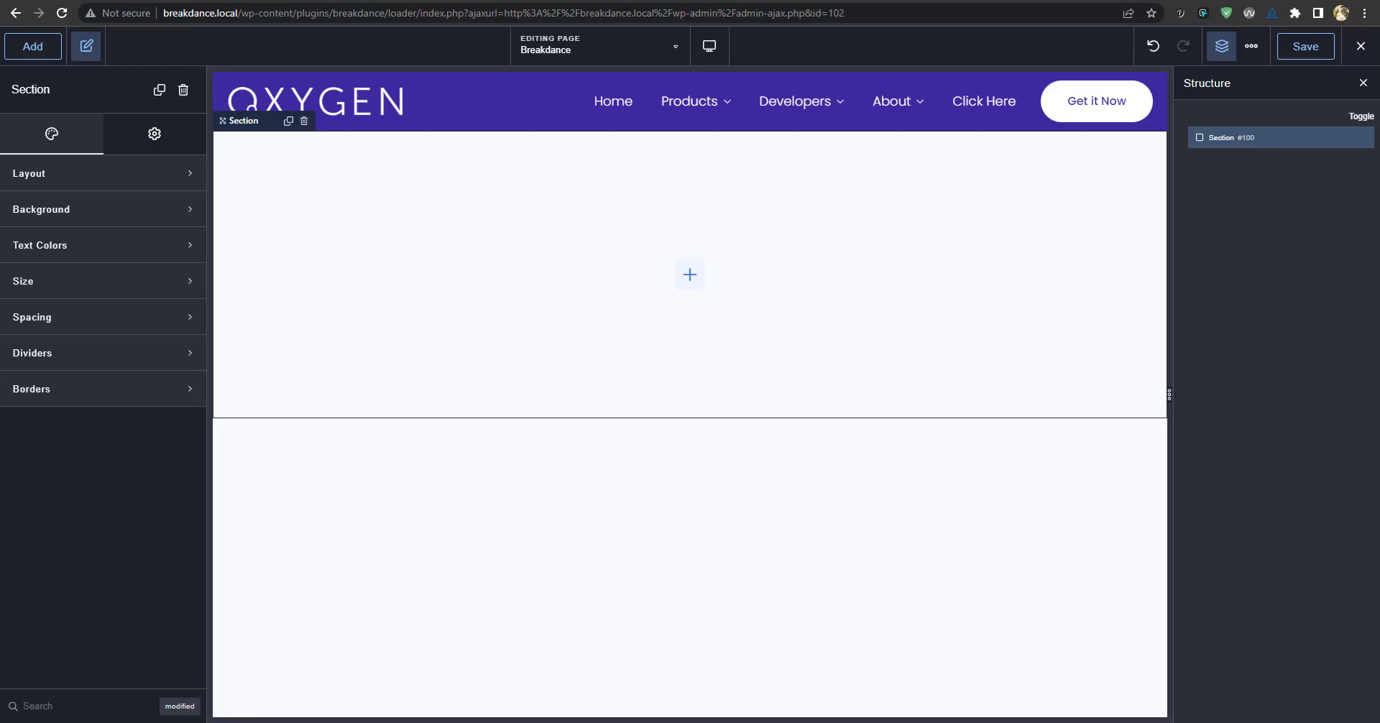
# Insert a Columns element with two equal columns in the new section and set its column gap to 0 px.
pyautogui.click(689, 276)
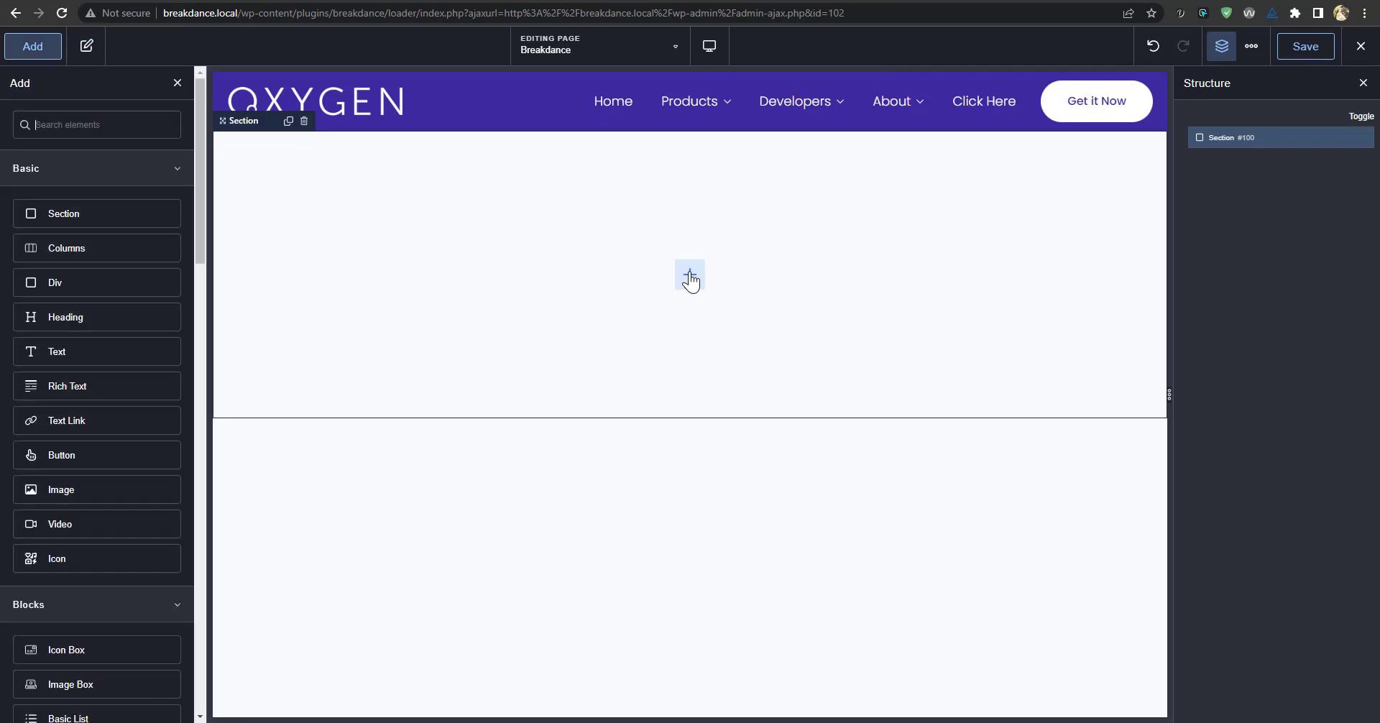
pyautogui.click(74, 247)
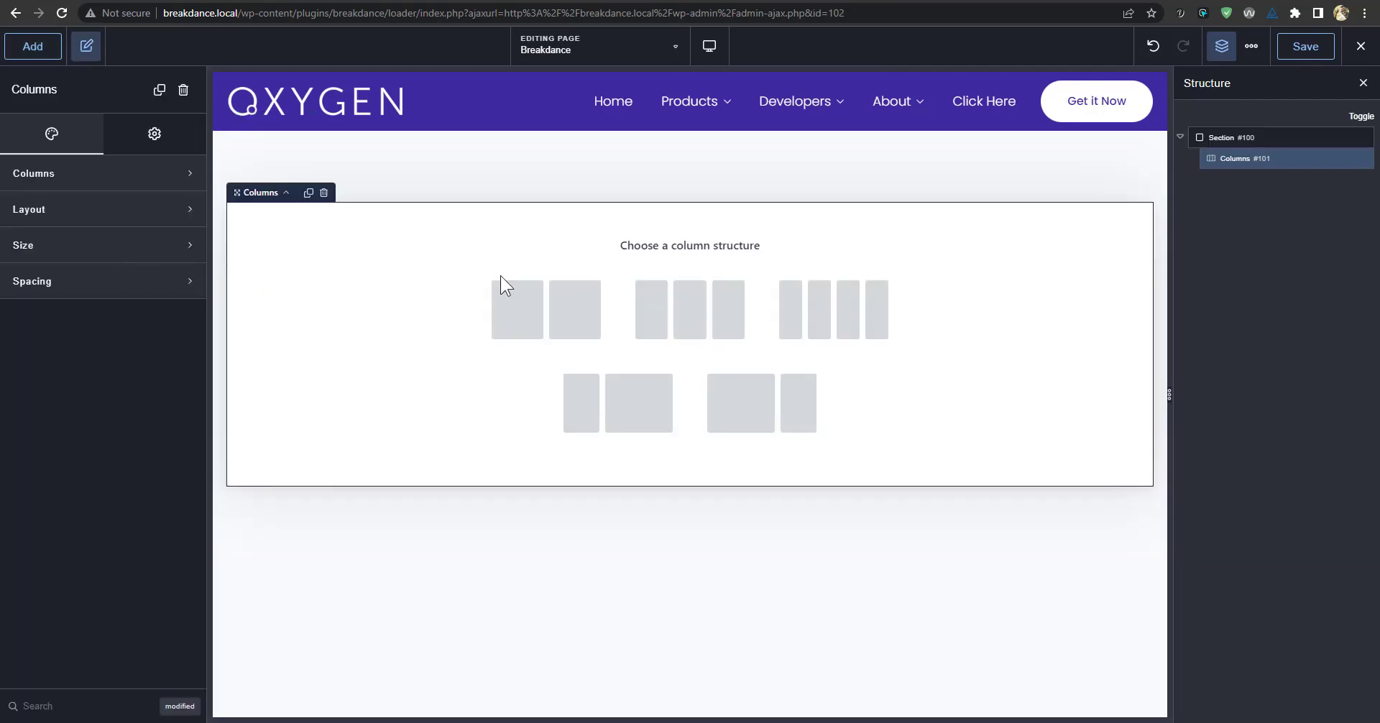
pyautogui.click(574, 306)
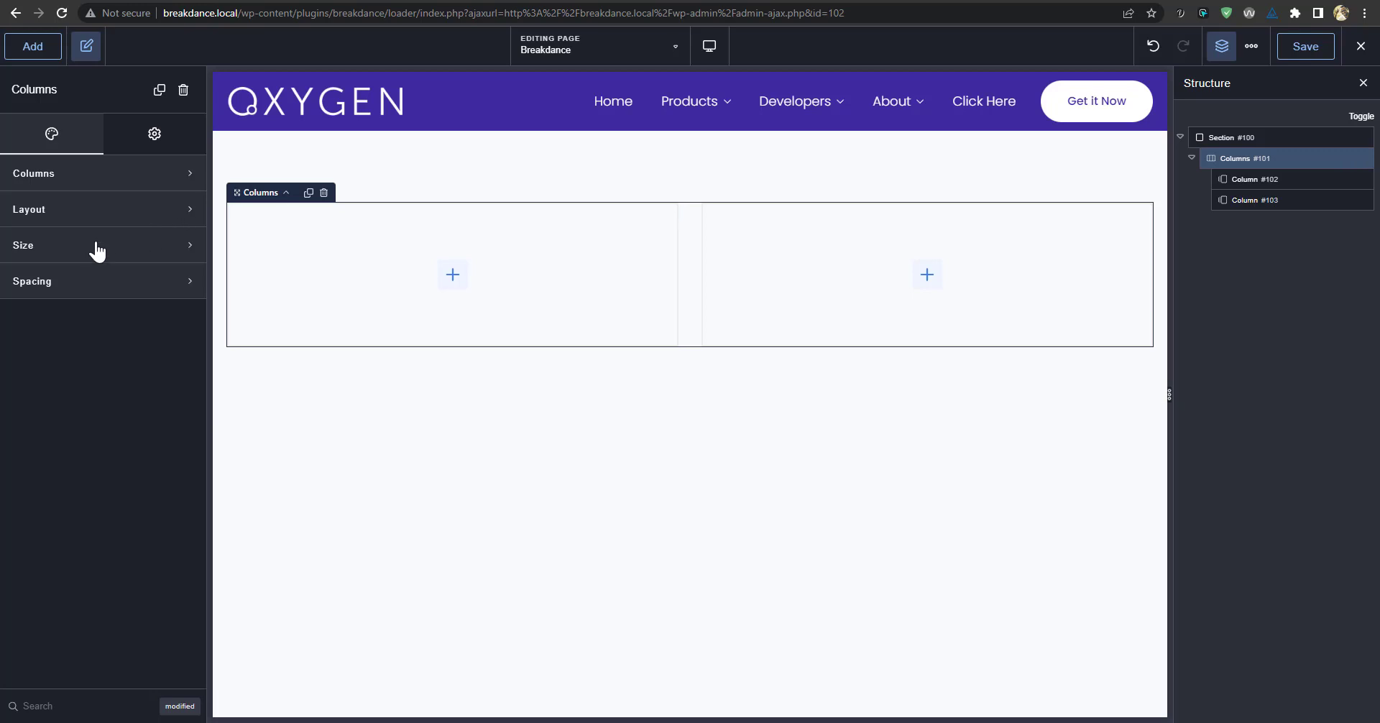
pyautogui.click(100, 287)
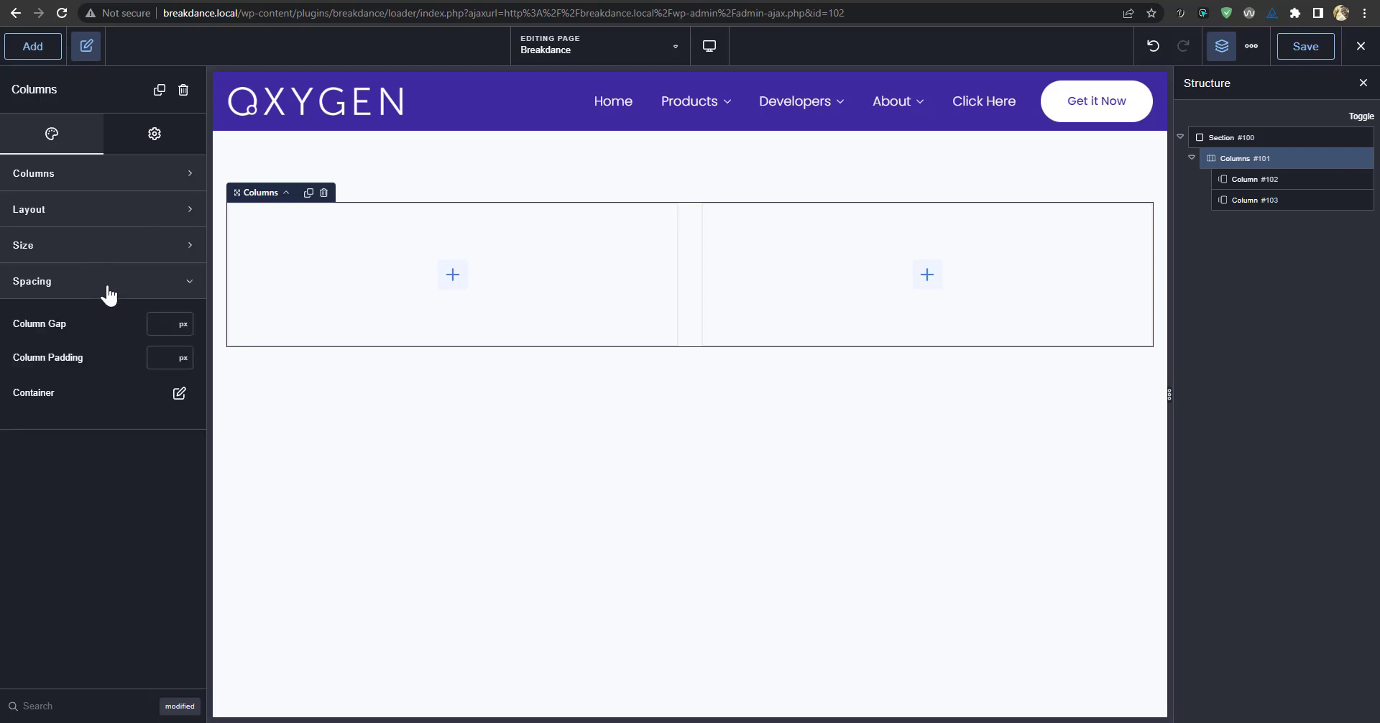
pyautogui.write('0')
# Add a Heading element to the first column of the section.
pyautogui.click(464, 278)
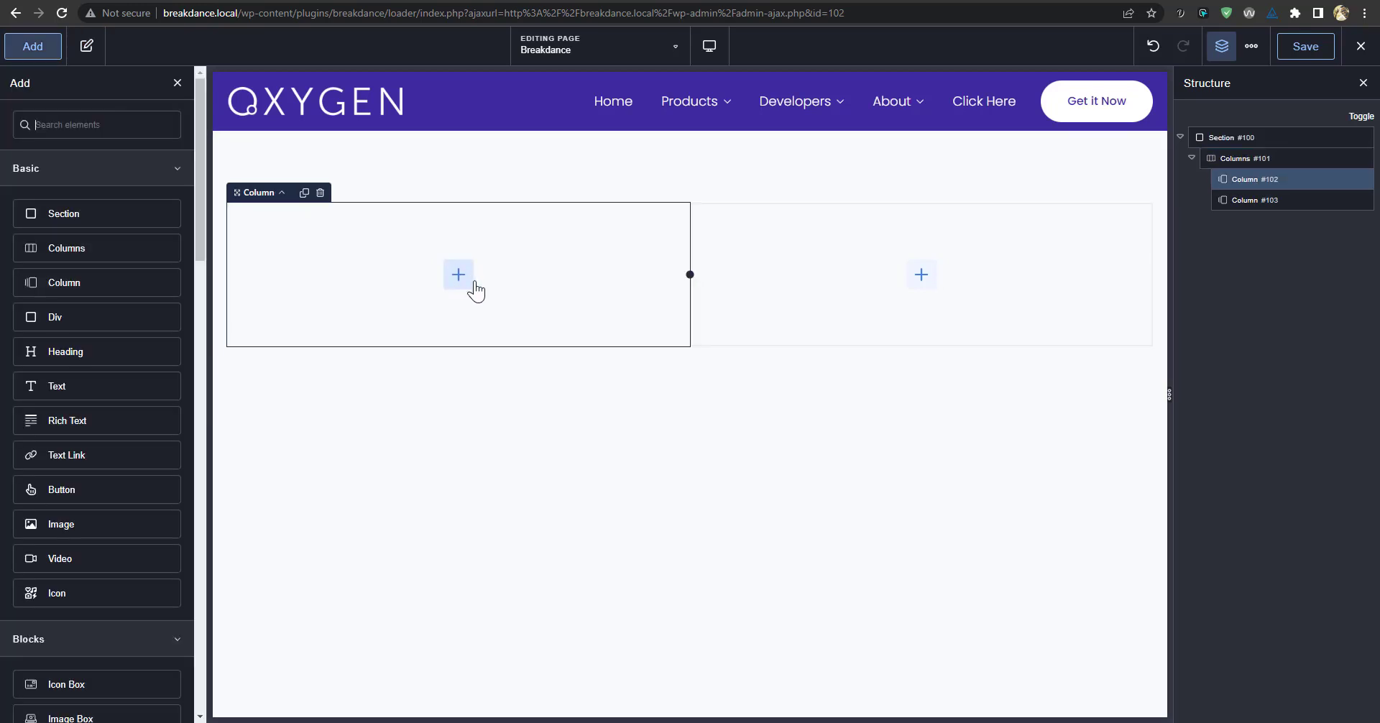
pyautogui.click(93, 363)
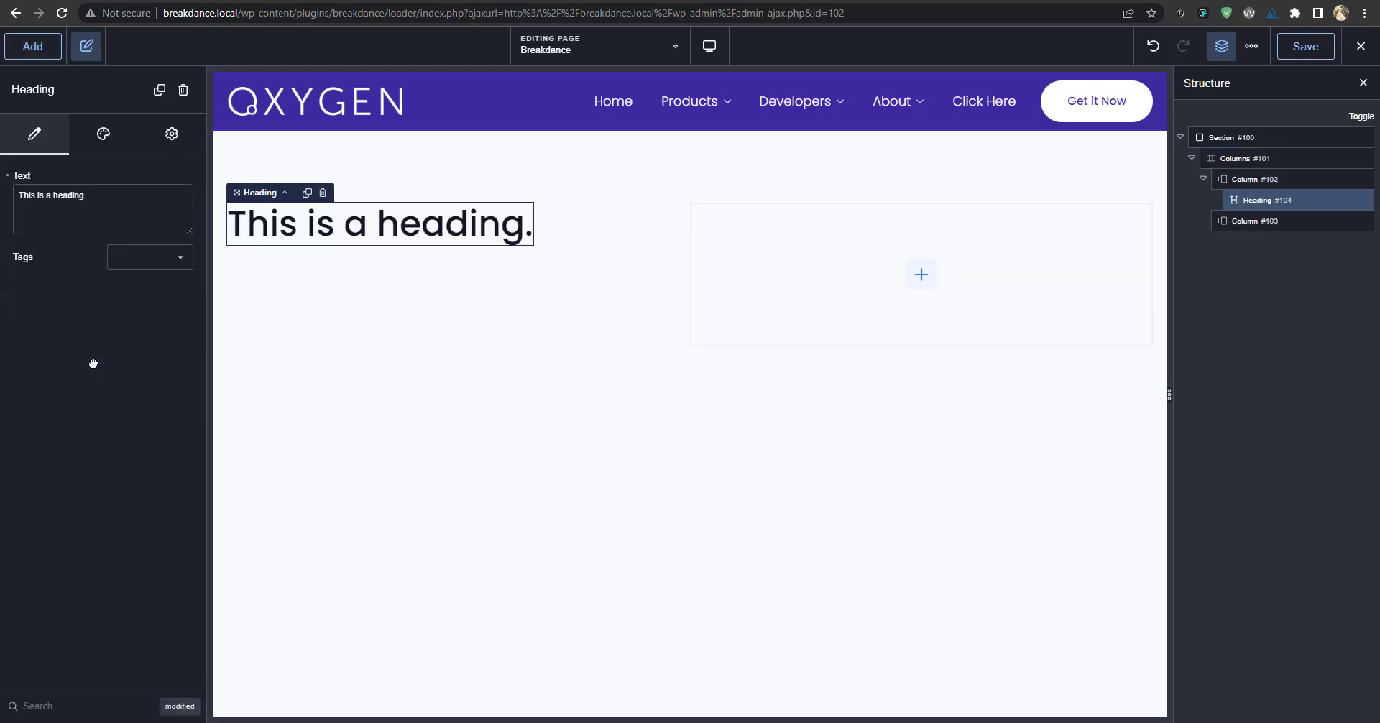
# Set the page section's background color to the saved Purple swatch (#3F2BA1).
pyautogui.click(1255, 151)
pyautogui.click(1215, 141)
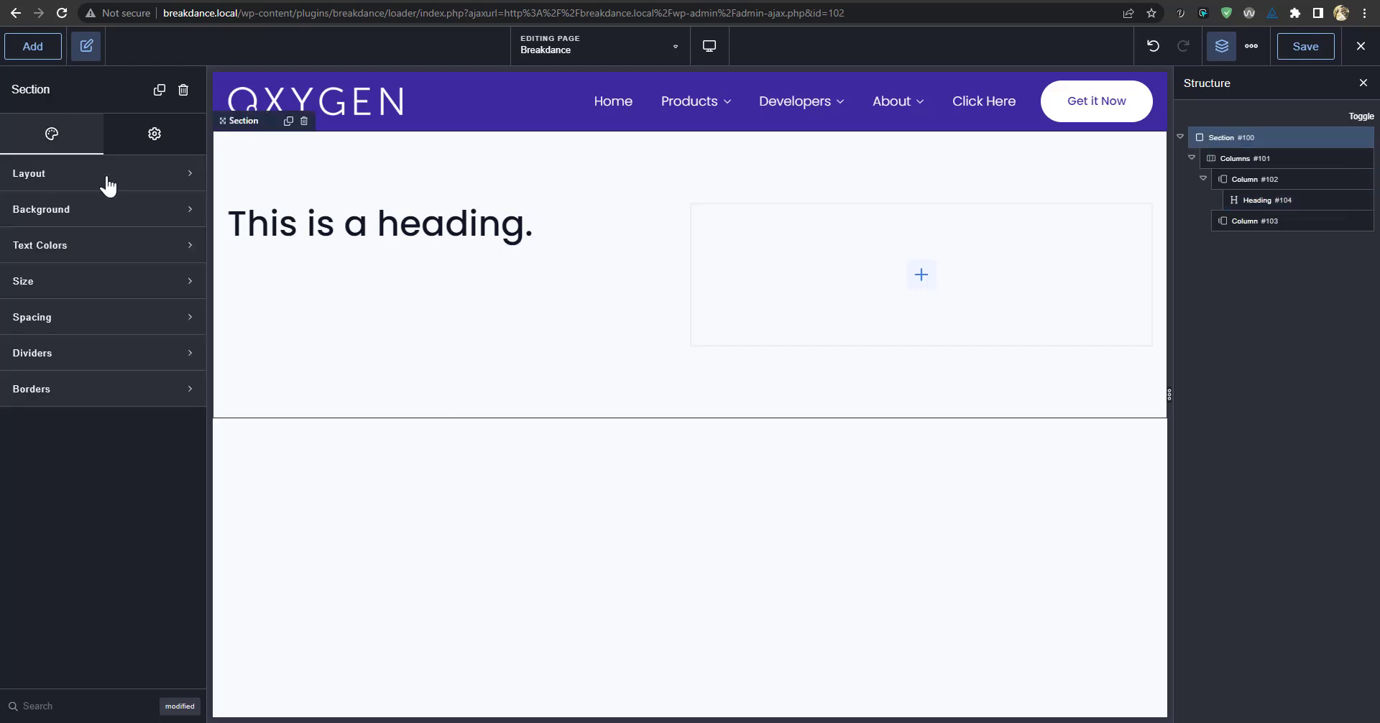
pyautogui.click(137, 216)
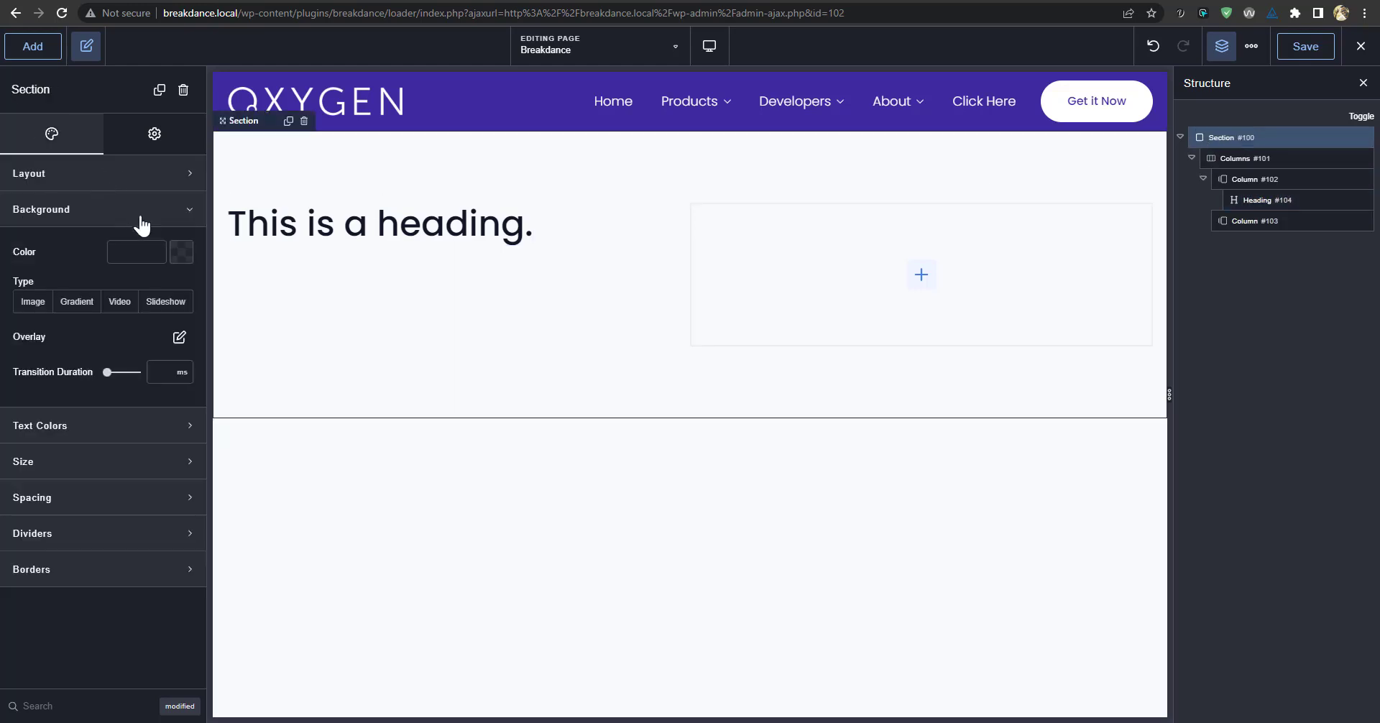
pyautogui.click(181, 254)
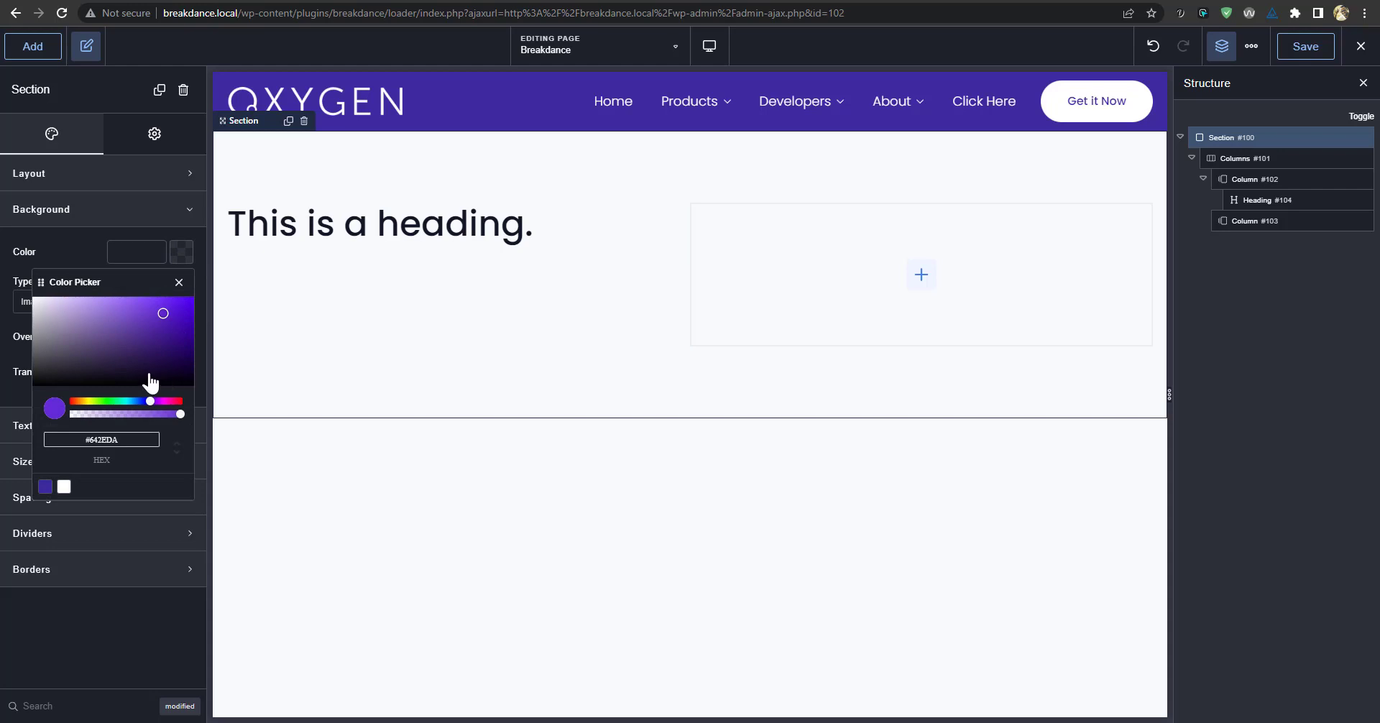
pyautogui.click(45, 487)
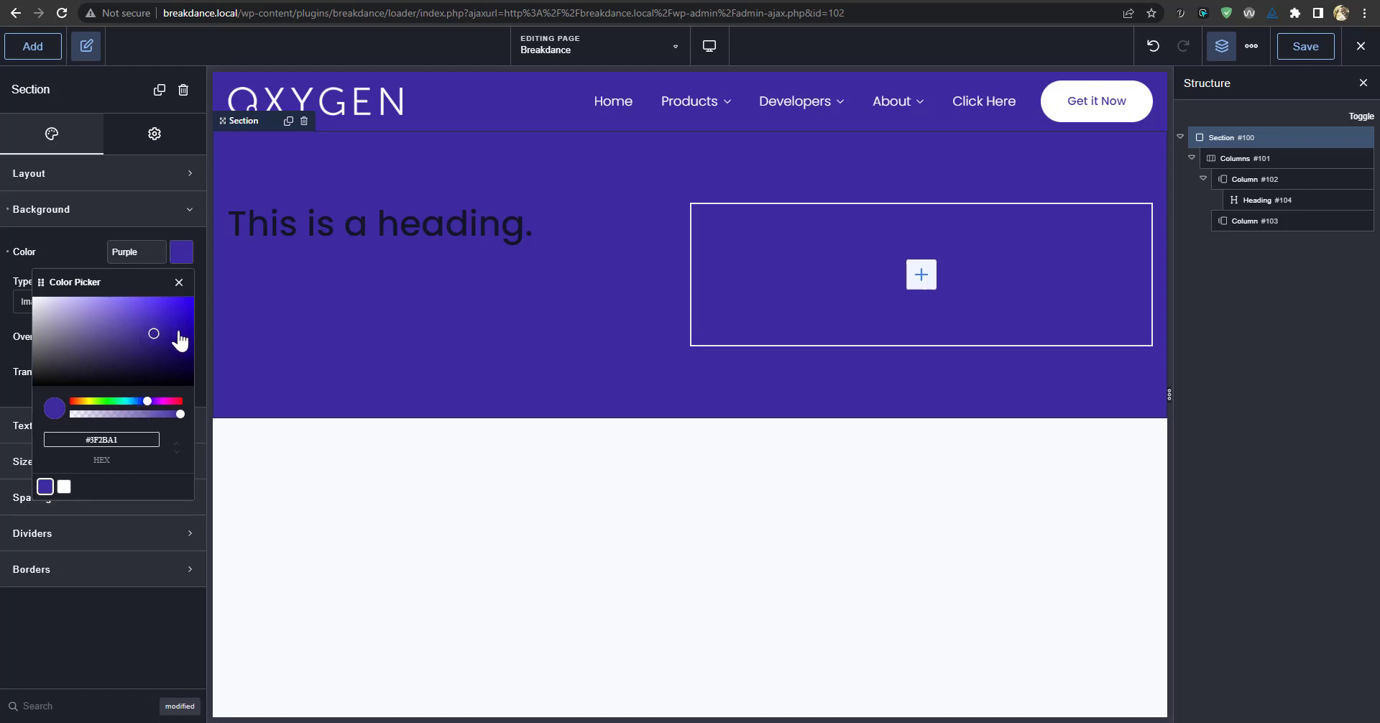
# Mix the brighter purple #8015D8 as the section background, save it as a global color named lilac, and reapply the saved Purple swatch.
pyautogui.moveTo(149, 400); pyautogui.dragTo(157, 401)
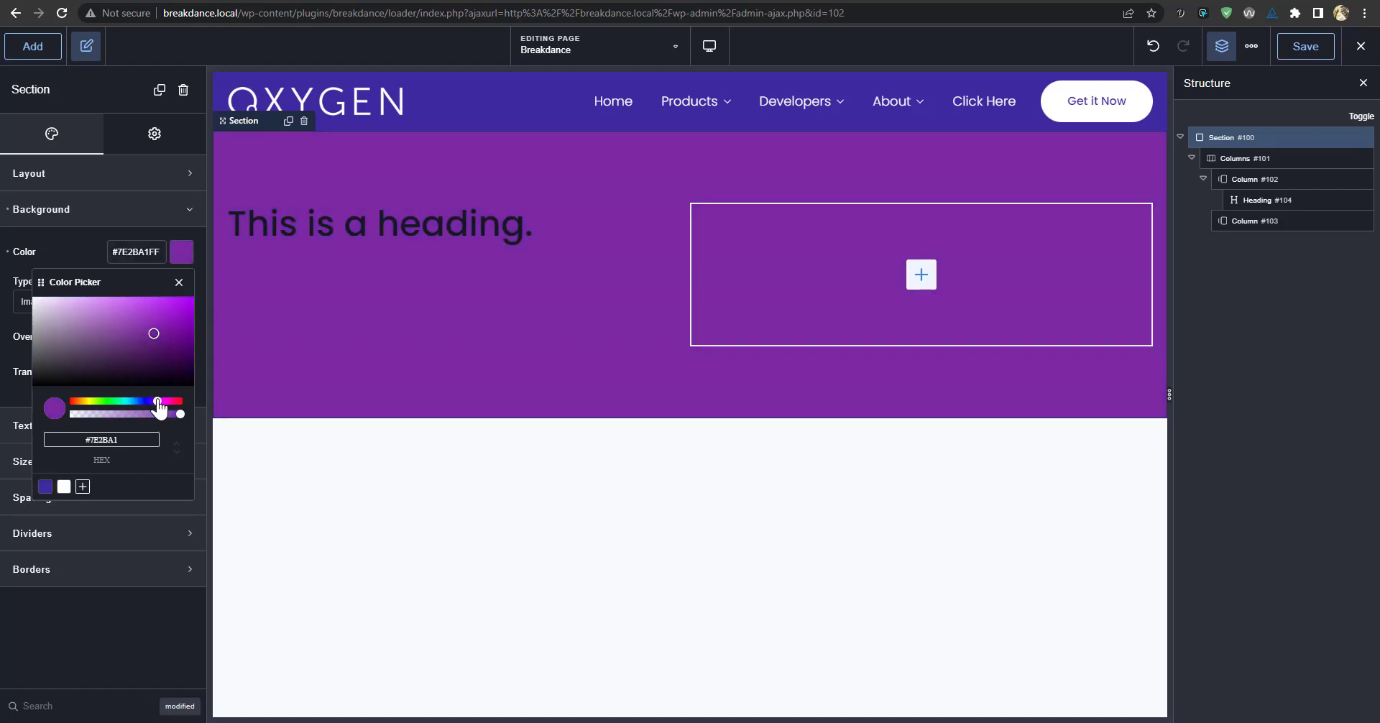
pyautogui.moveTo(152, 335); pyautogui.dragTo(178, 324)
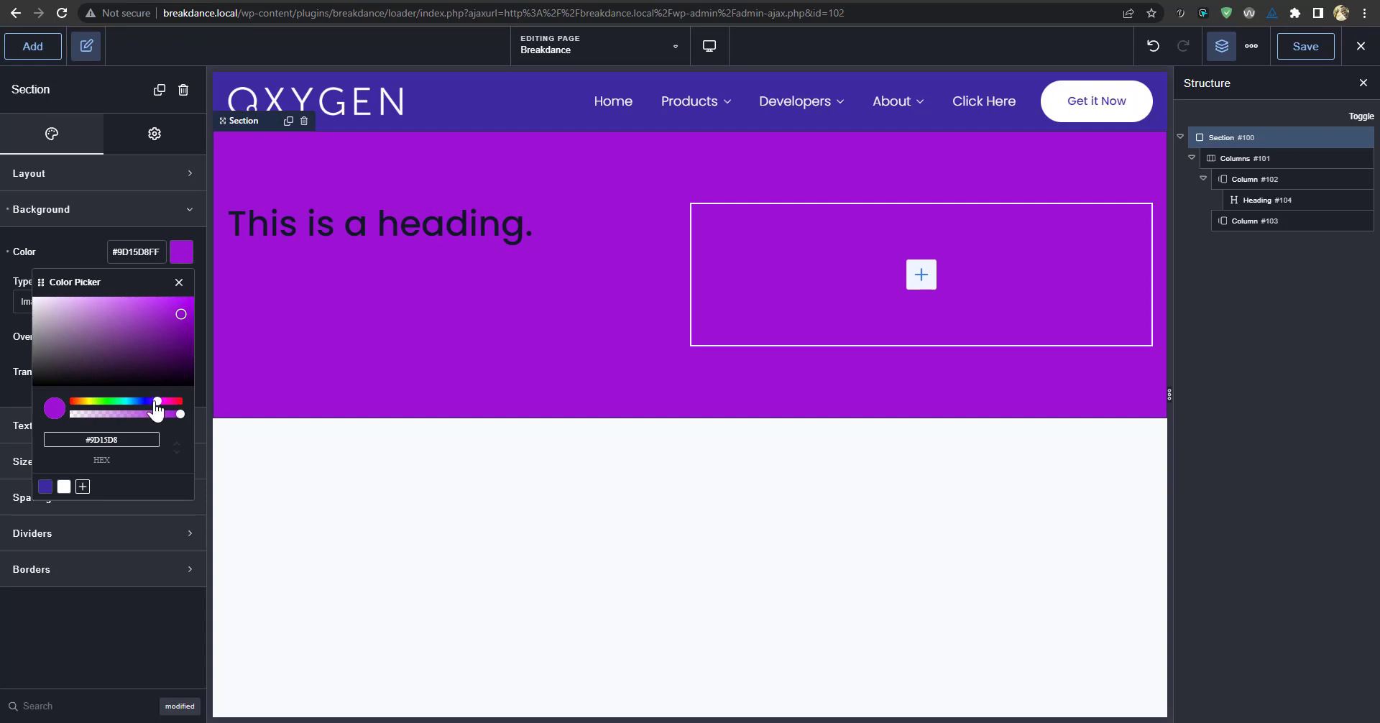
pyautogui.moveTo(157, 403); pyautogui.dragTo(154, 403)
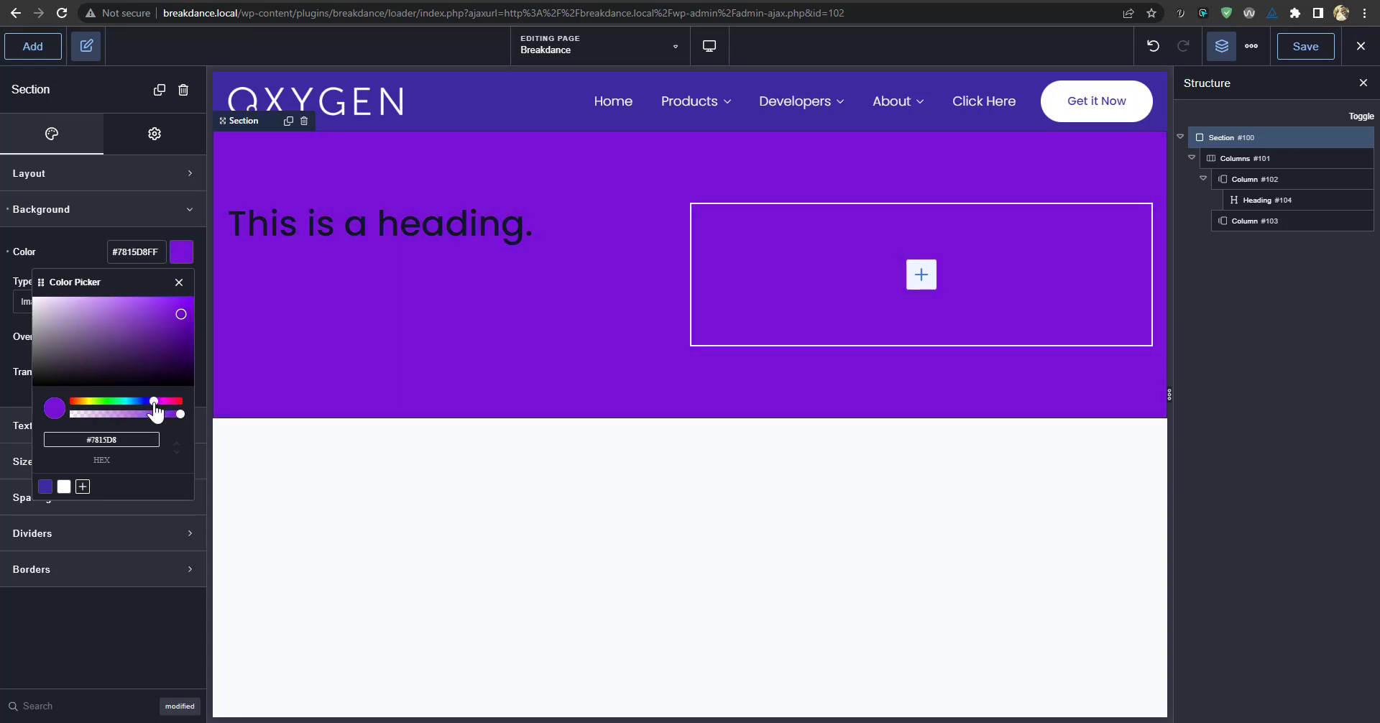
pyautogui.click(82, 488)
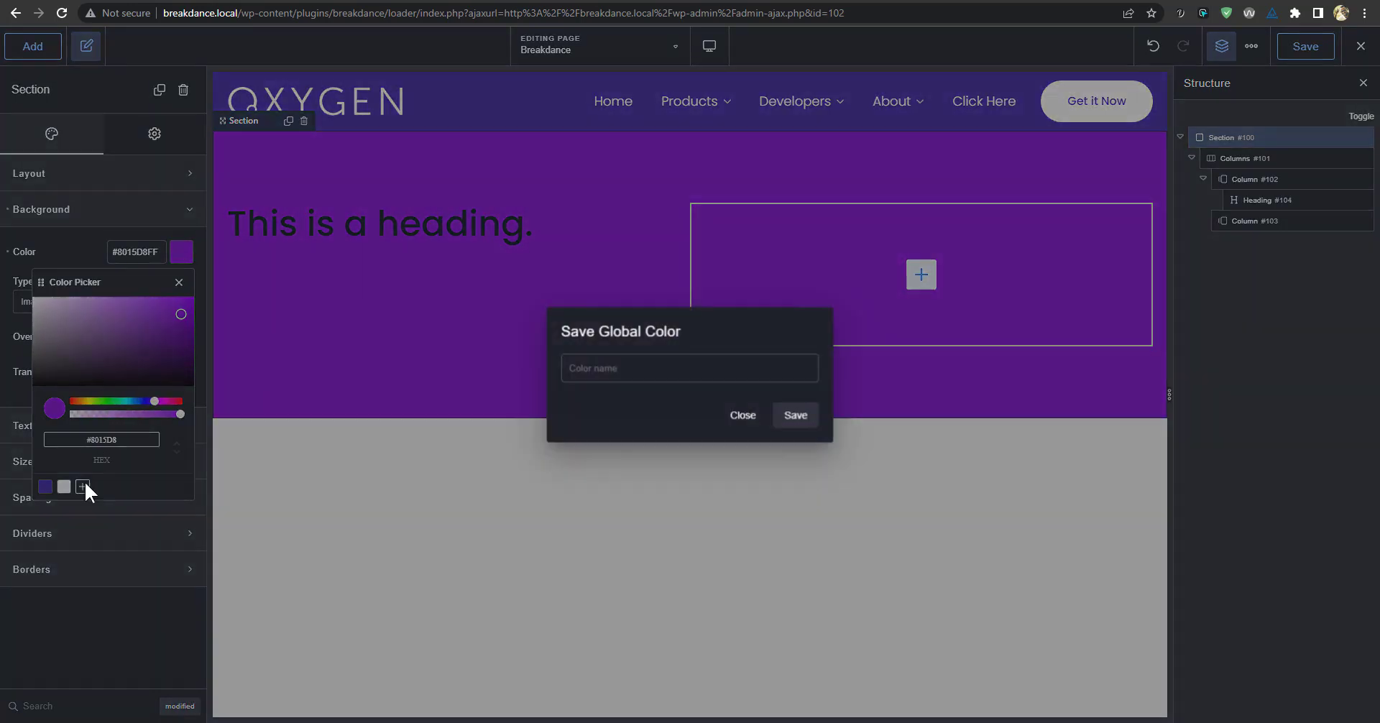
pyautogui.write('lilac')
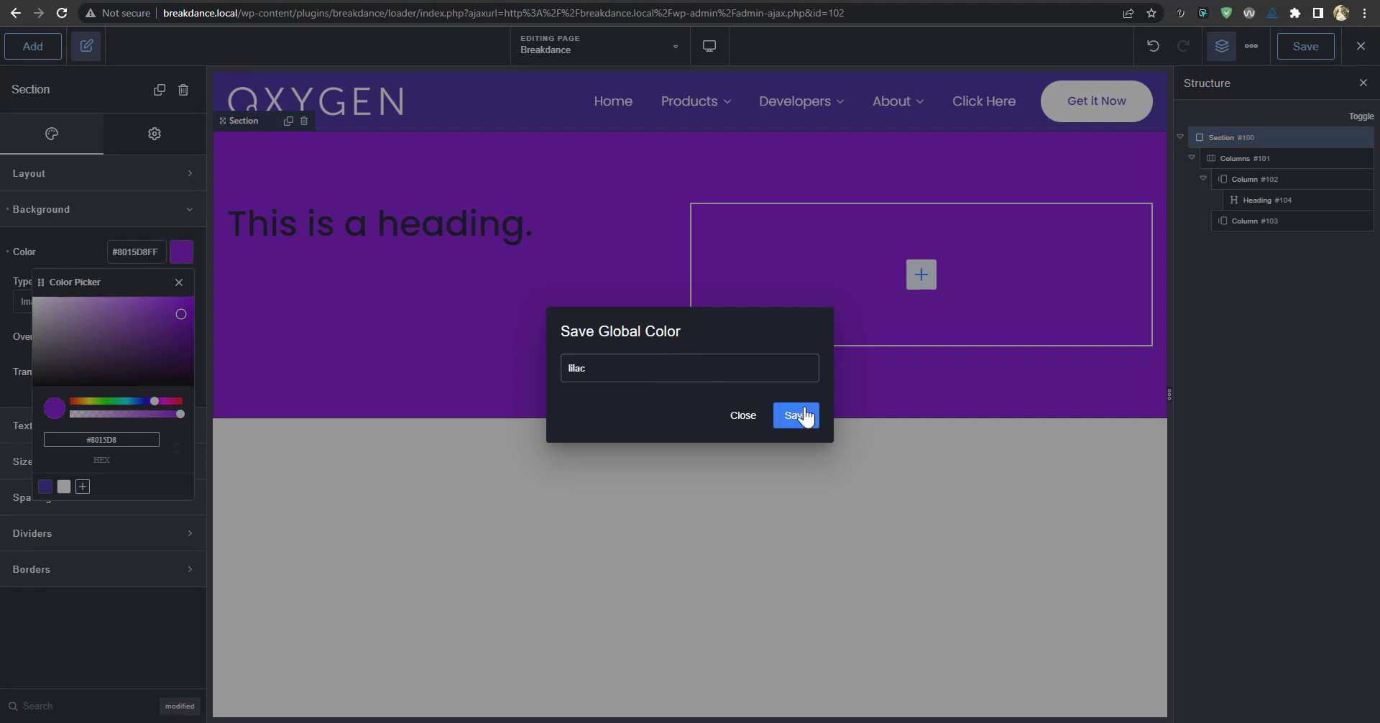
pyautogui.click(797, 414)
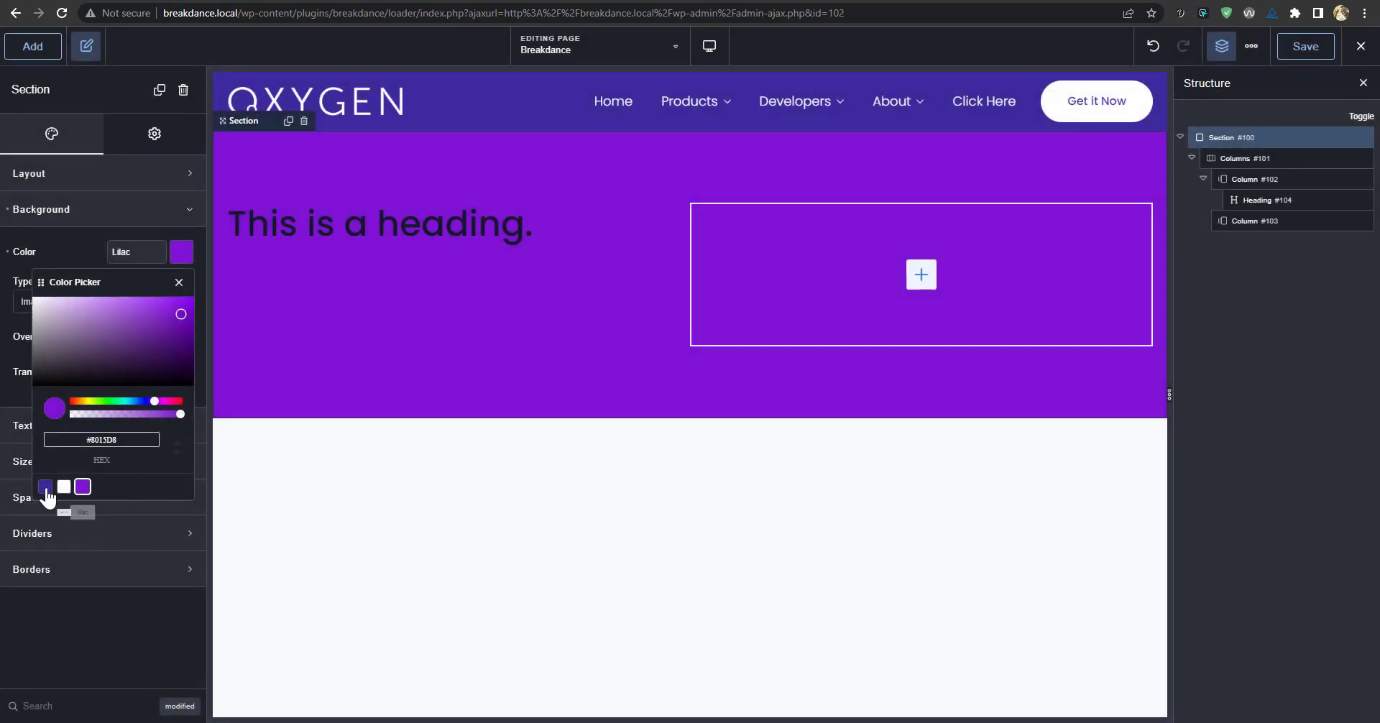
pyautogui.click(46, 488)
# Set the heading's text color to white, #FFFFFF.
pyautogui.click(435, 226)
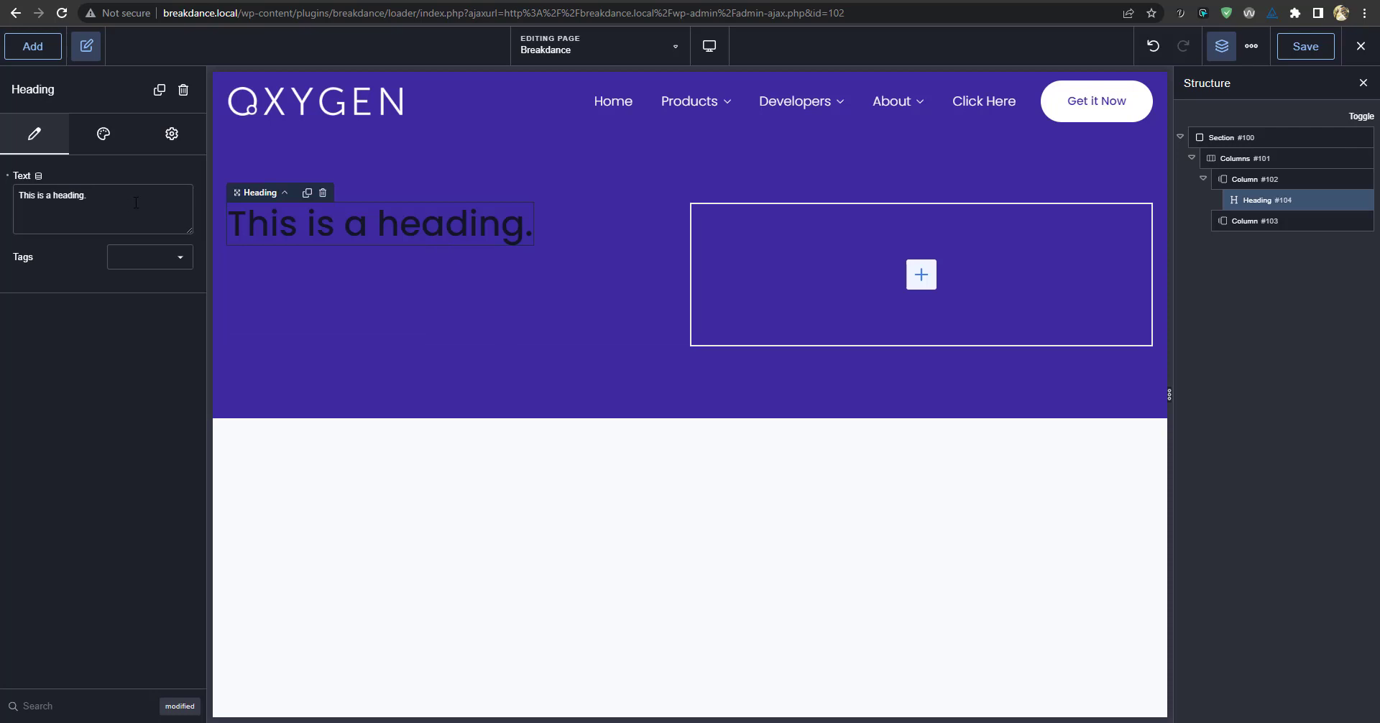
pyautogui.click(97, 131)
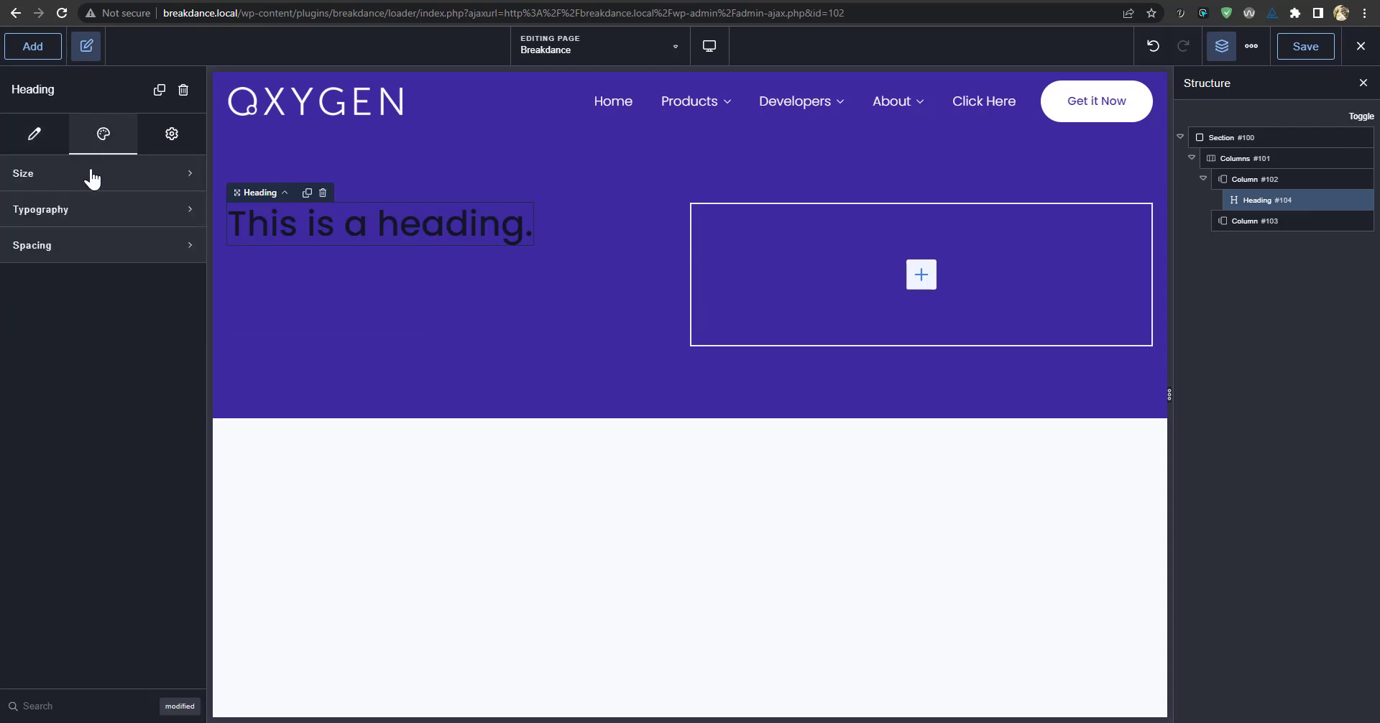
pyautogui.click(85, 210)
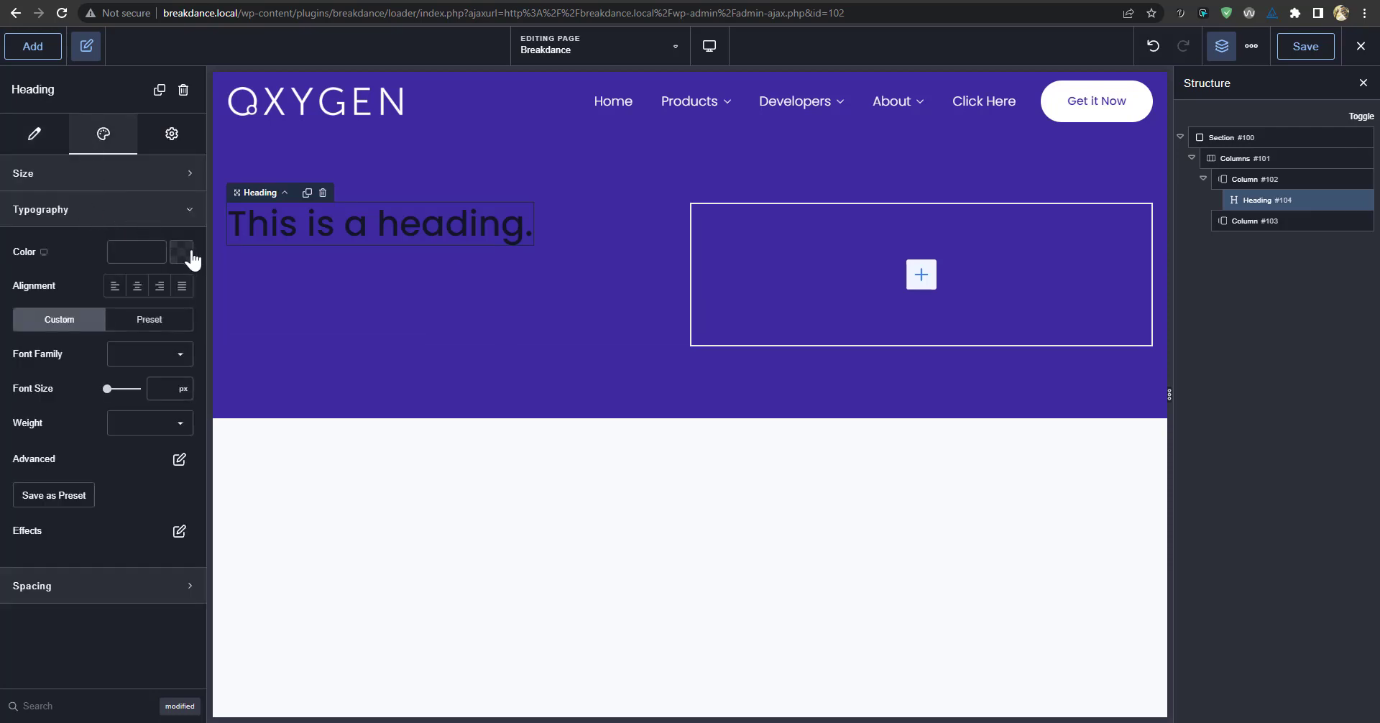
pyautogui.click(181, 252)
pyautogui.moveTo(114, 332); pyautogui.dragTo(9, 271)
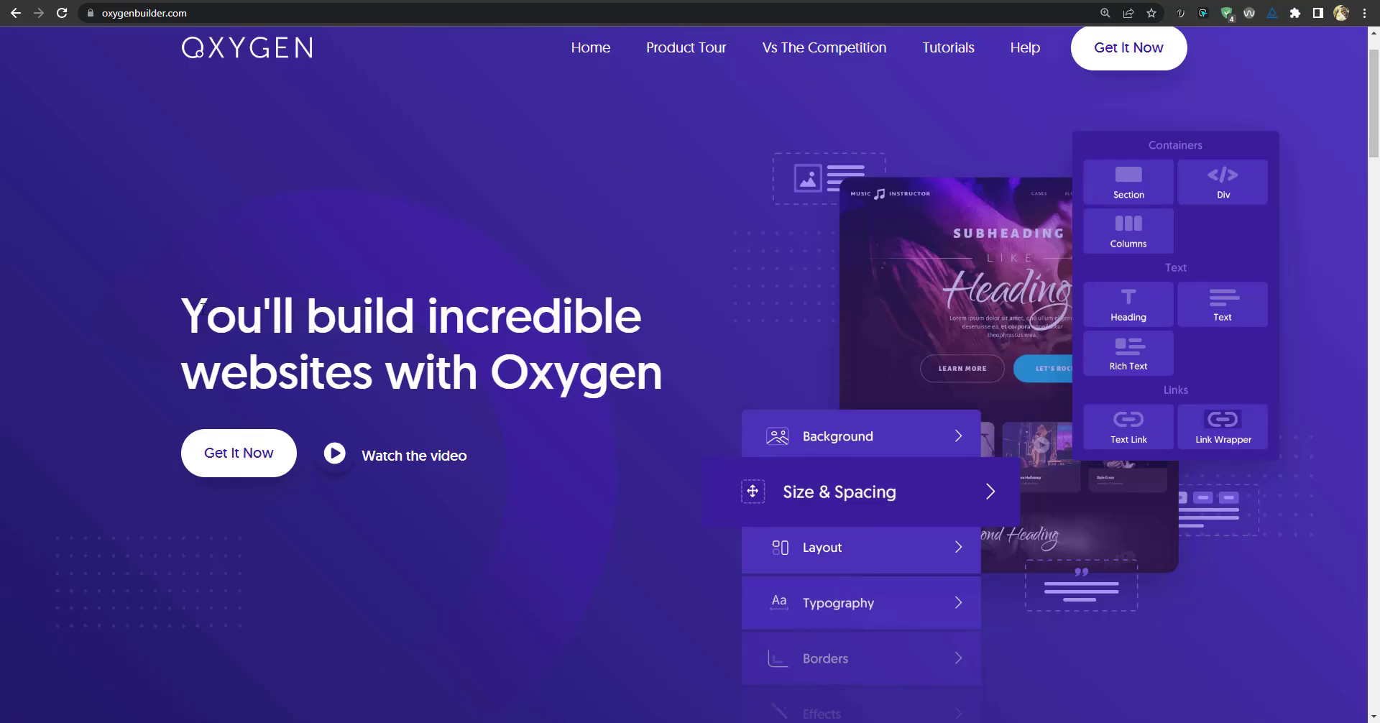
# Copy the hero headline from the Oxygen website and replace the heading text with "You'll build incredible websites with Oxygen".
pyautogui.moveTo(202, 305); pyautogui.dragTo(666, 382)
pyautogui.hotkey('ctrl', 'c')
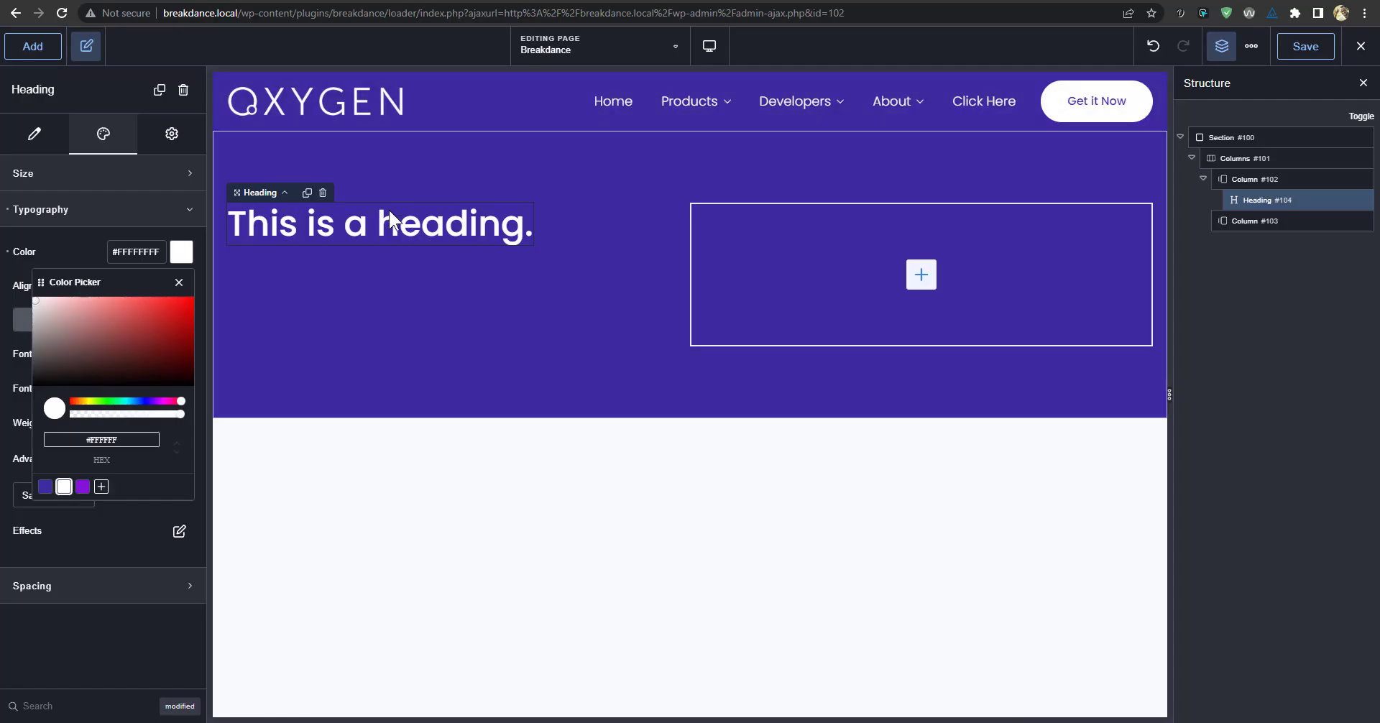
pyautogui.click(386, 228)
pyautogui.hotkey('ctrl', 'a')
pyautogui.hotkey('ctrl', 'v')
pyautogui.press('Escape')
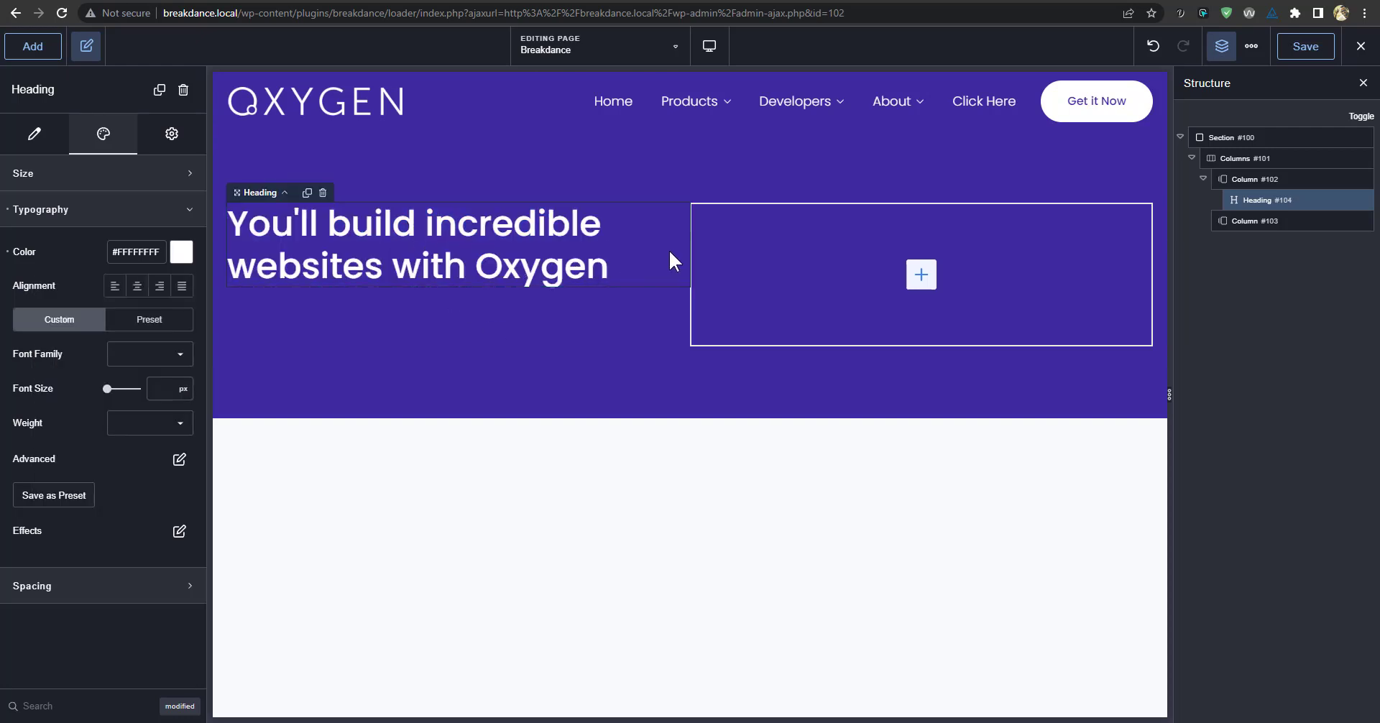
# Resize the two columns to about 41.54% and 58.46%, and add an Image element to the second column.
pyautogui.click(694, 251)
pyautogui.moveTo(692, 273); pyautogui.dragTo(616, 293)
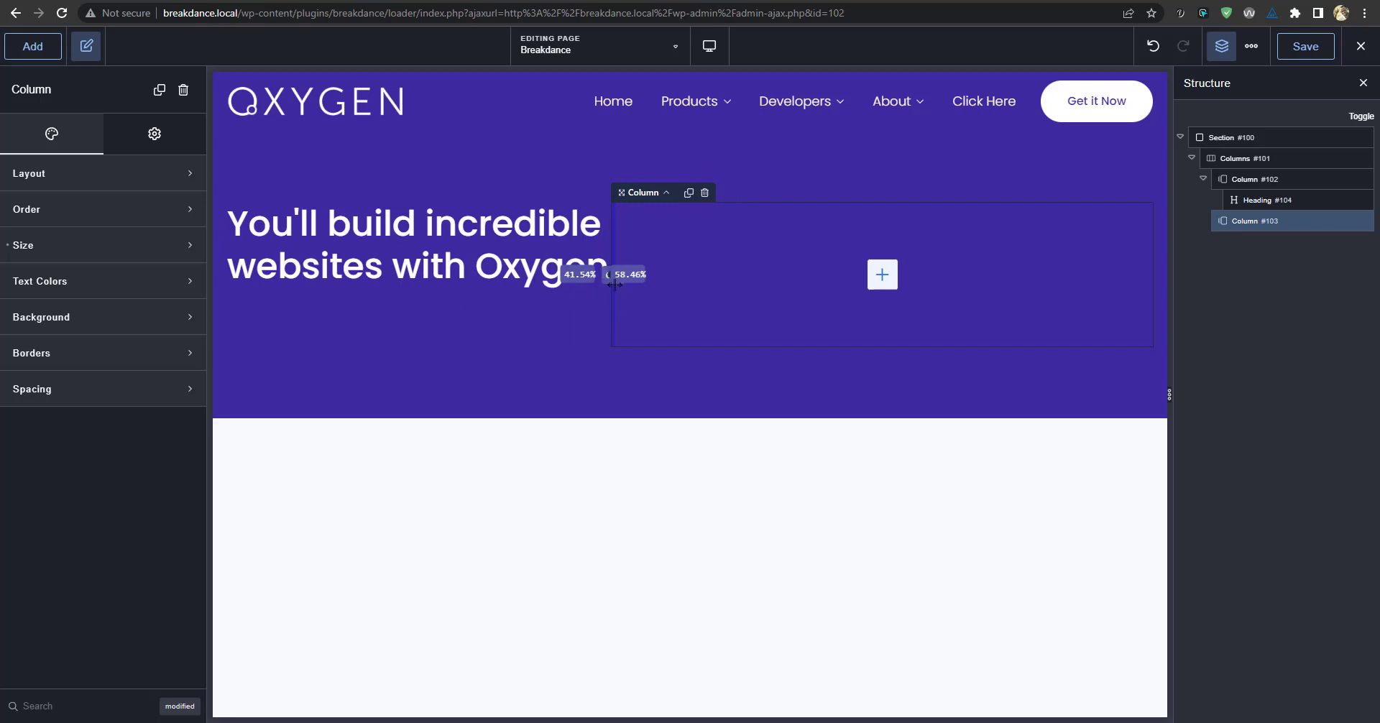
pyautogui.click(882, 275)
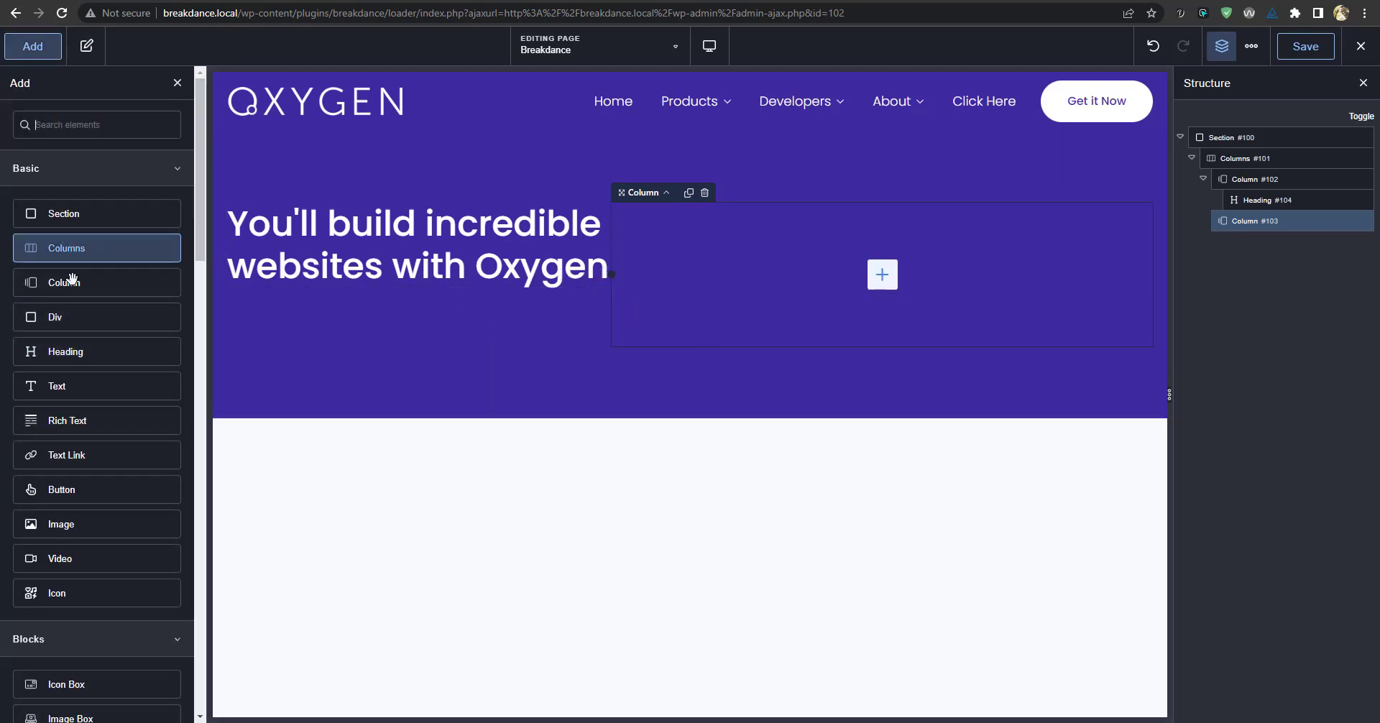
pyautogui.click(93, 519)
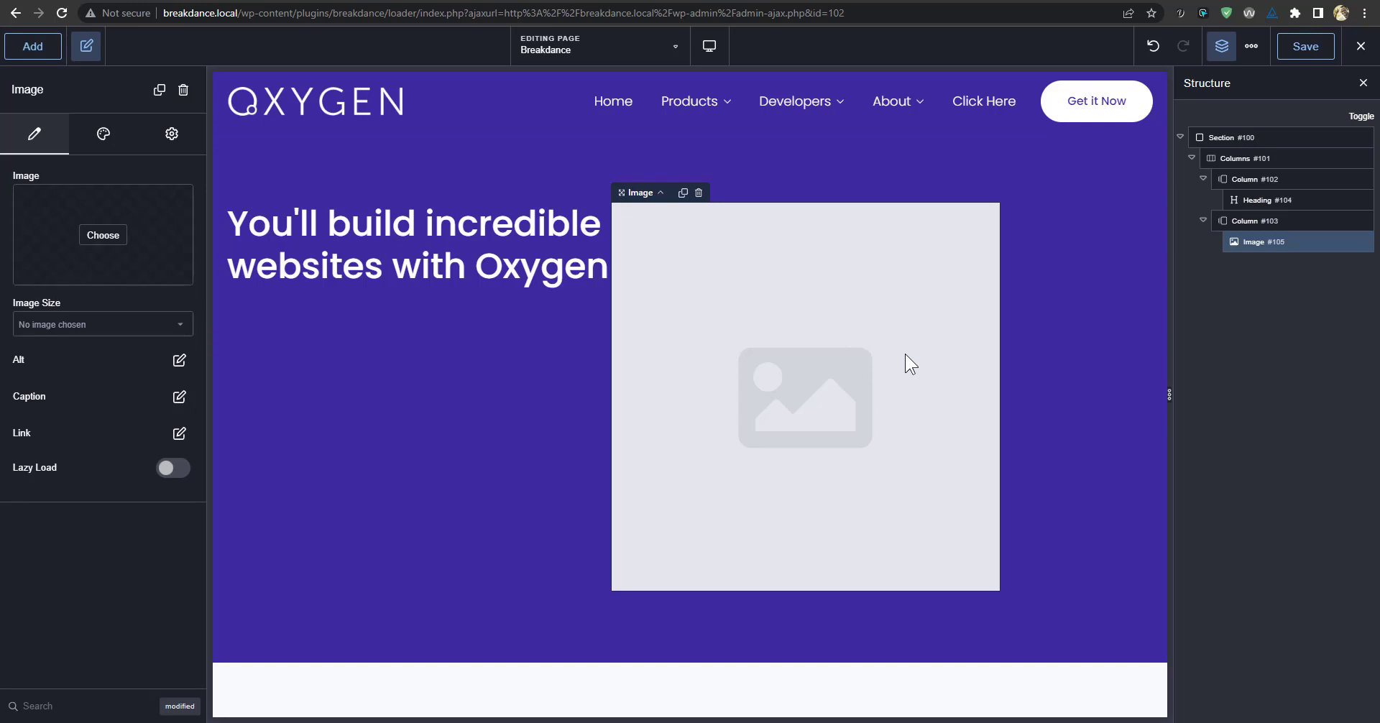
# Set the width of the image in the second column to 100%.
pyautogui.click(1074, 309)
pyautogui.click(940, 319)
pyautogui.click(100, 134)
pyautogui.click(85, 175)
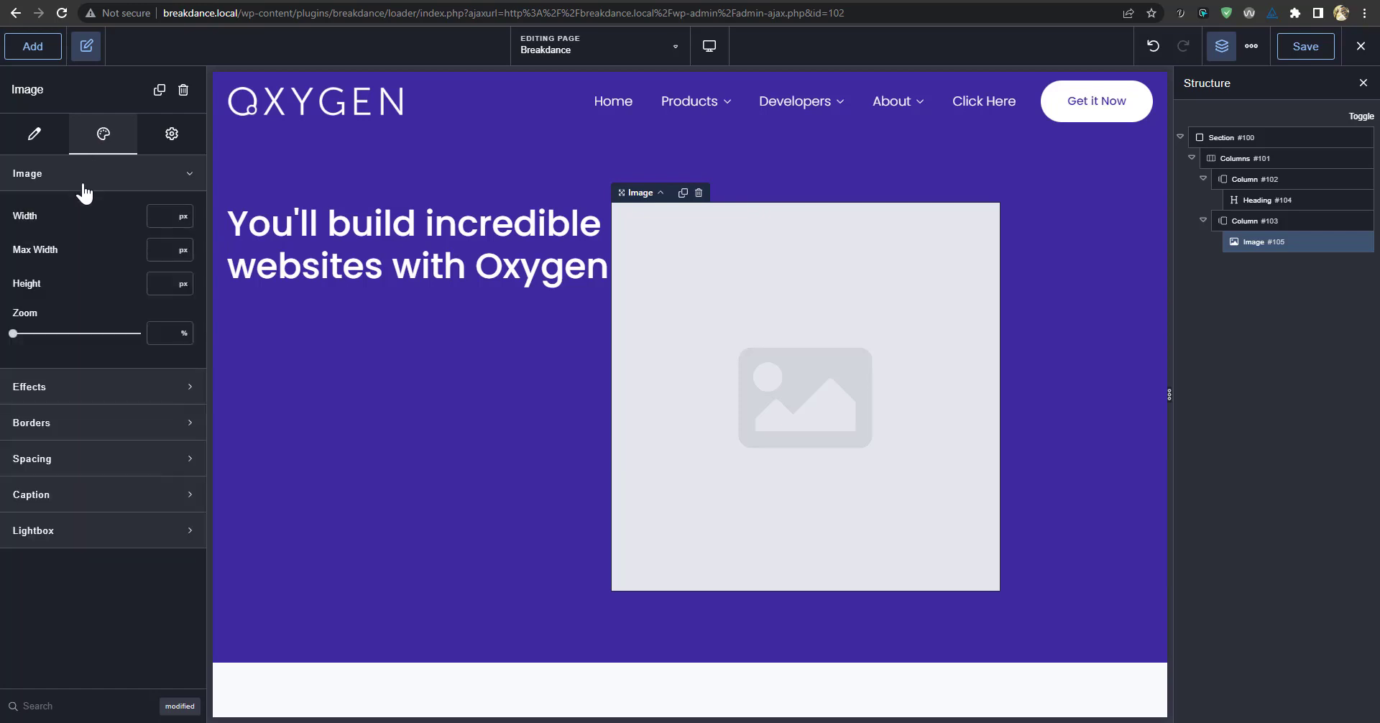
pyautogui.write('100')
pyautogui.click(183, 217)
pyautogui.click(195, 274)
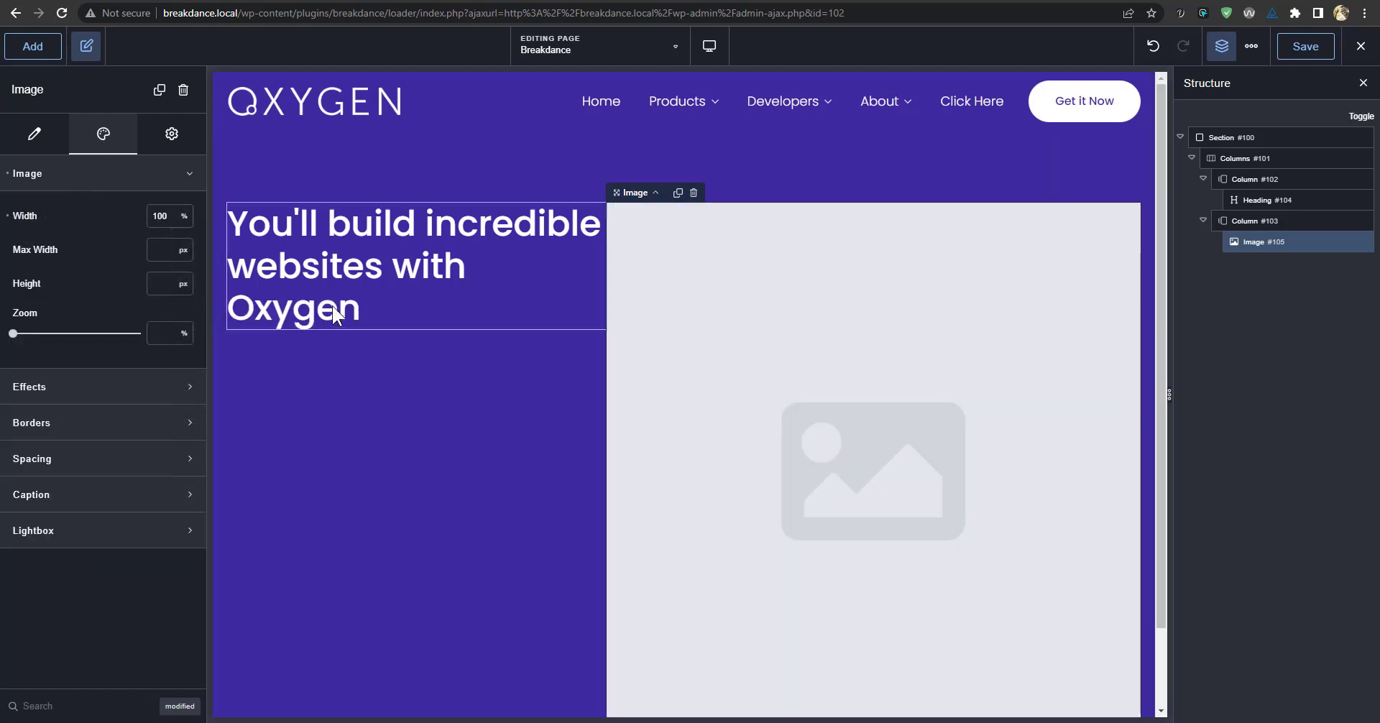
pyautogui.scroll(-2, 913, 405)
pyautogui.scroll(2, 904, 411)
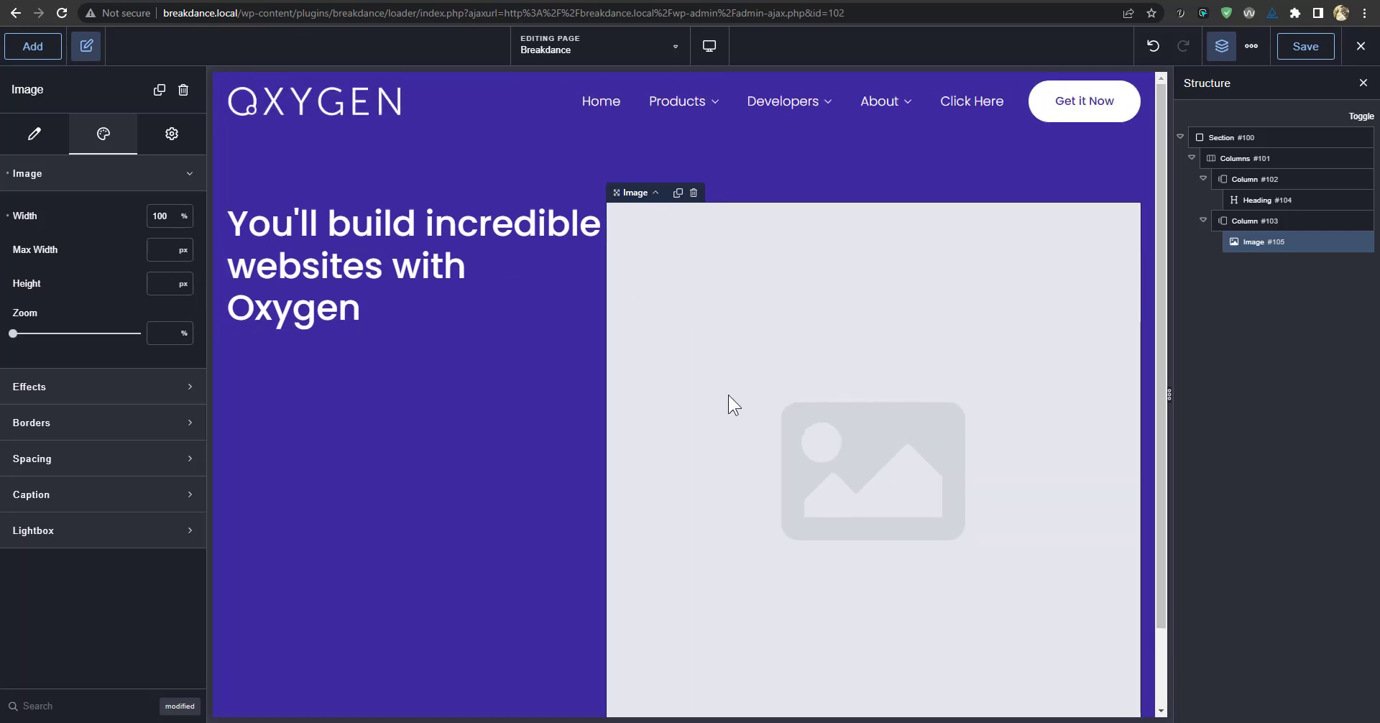
pyautogui.scroll(-2, 885, 424)
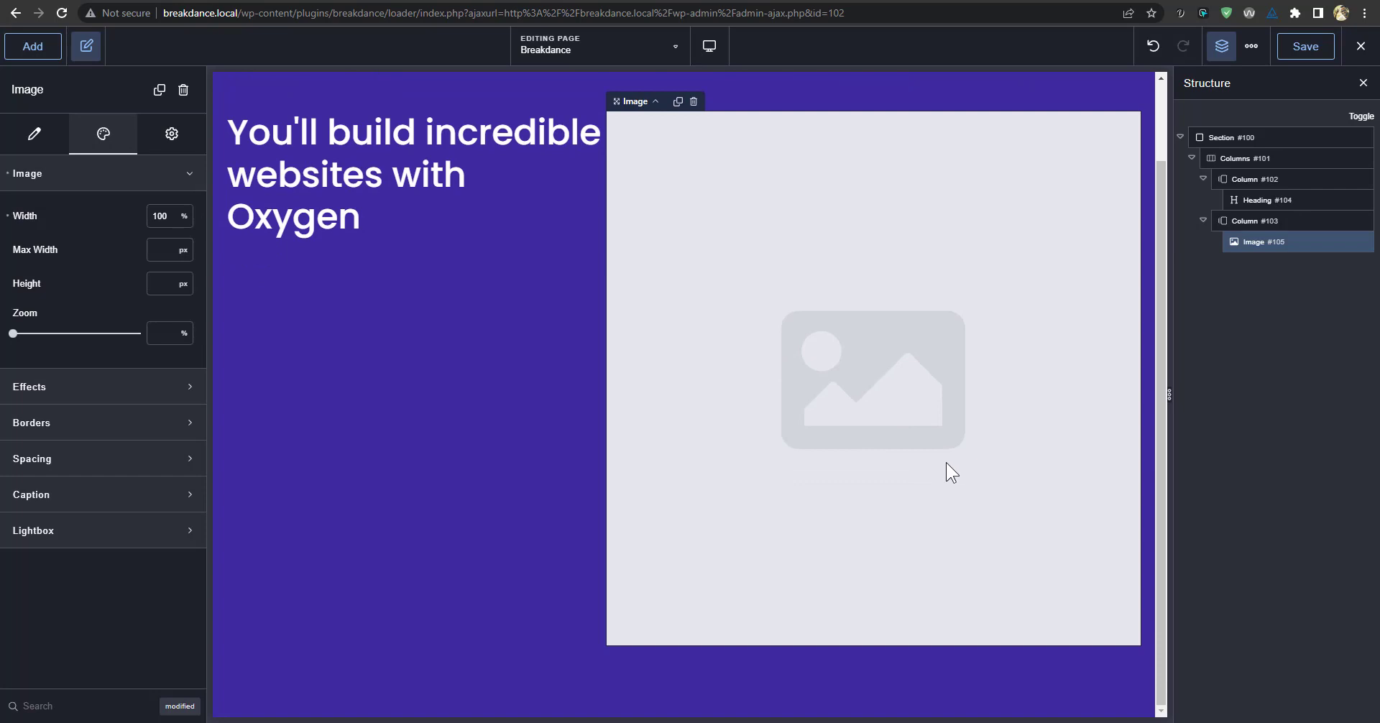
pyautogui.scroll(2, 946, 468)
# Choose the hero illustration whose file name starts with front-image_2x from the media library as the image source.
pyautogui.click(58, 144)
pyautogui.click(101, 235)
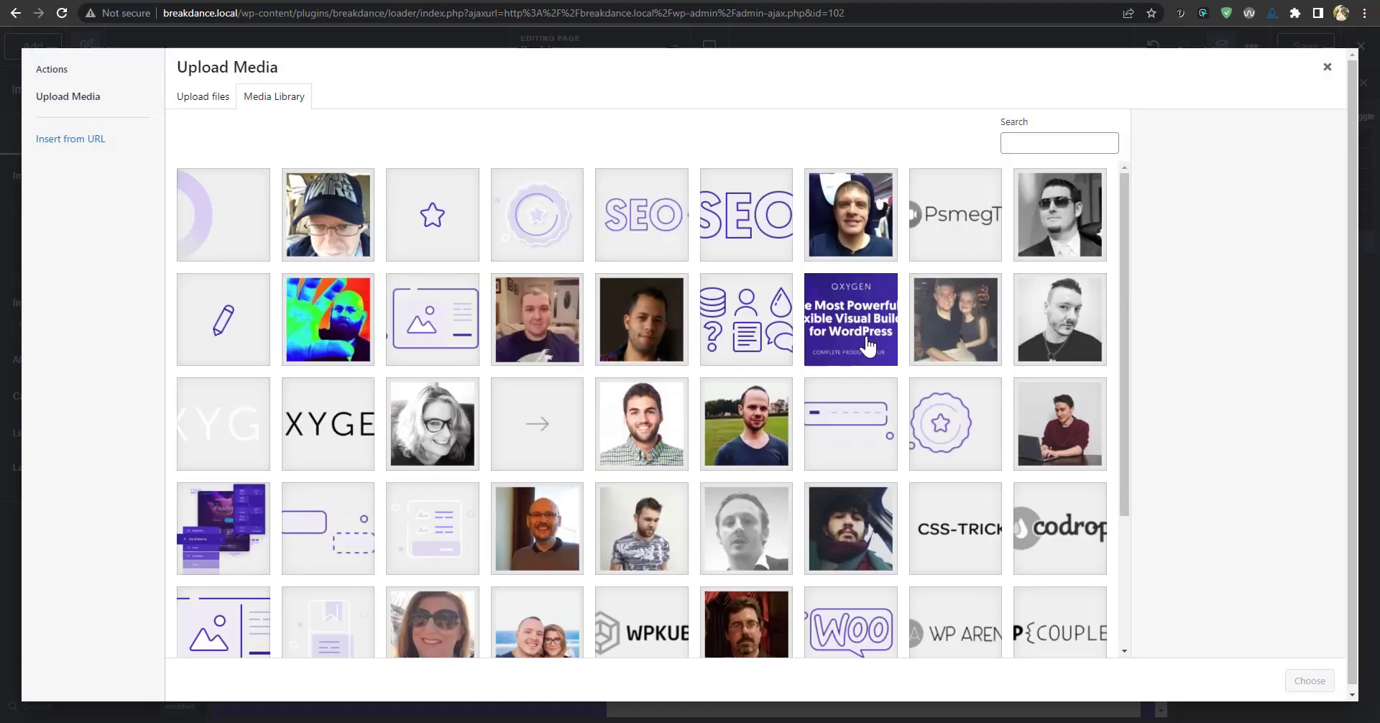
pyautogui.scroll(-2, 347, 436)
pyautogui.click(233, 331)
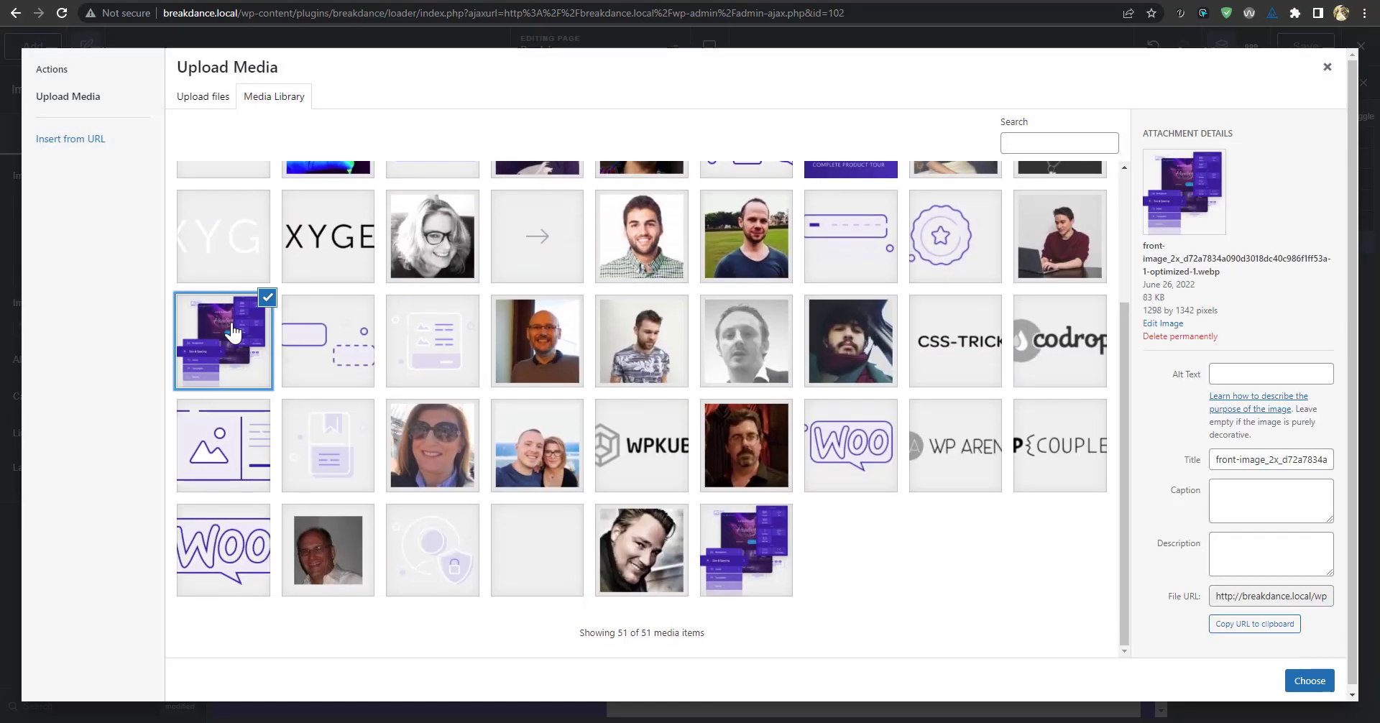
pyautogui.click(732, 549)
pyautogui.click(209, 368)
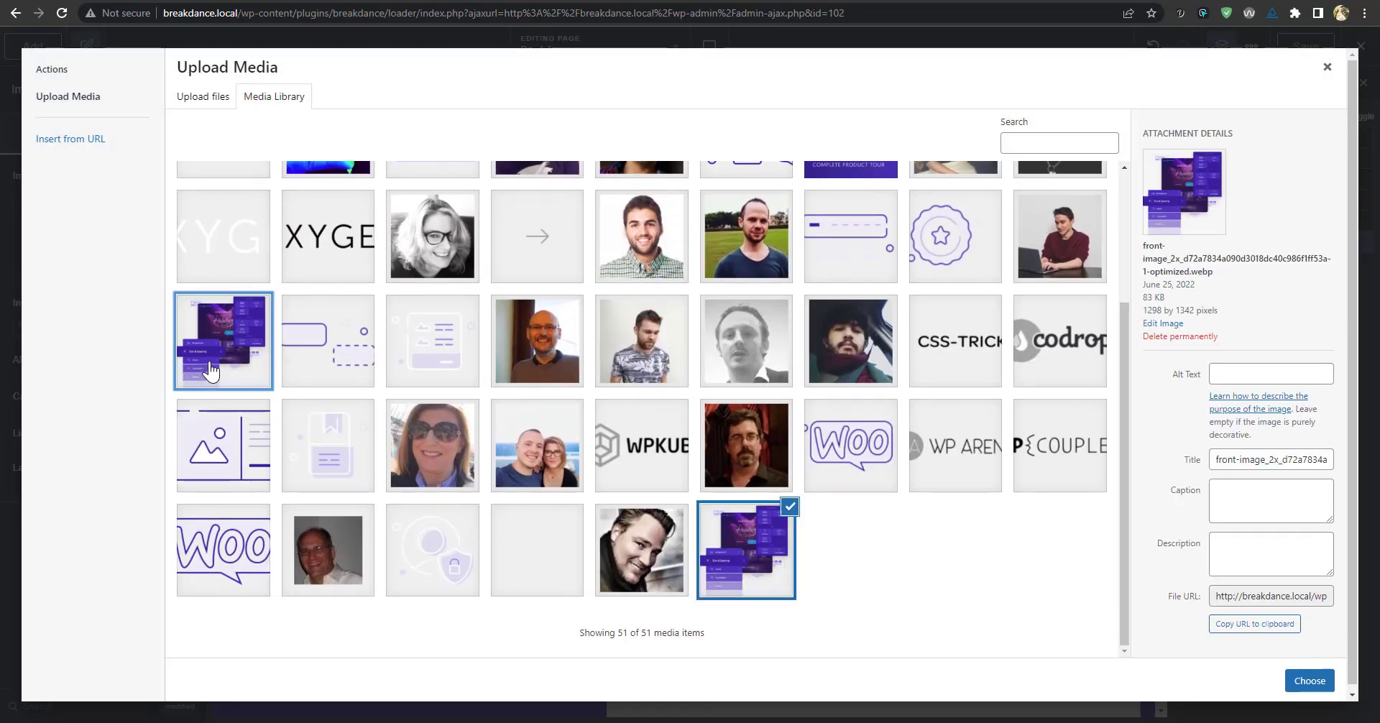
pyautogui.click(1301, 685)
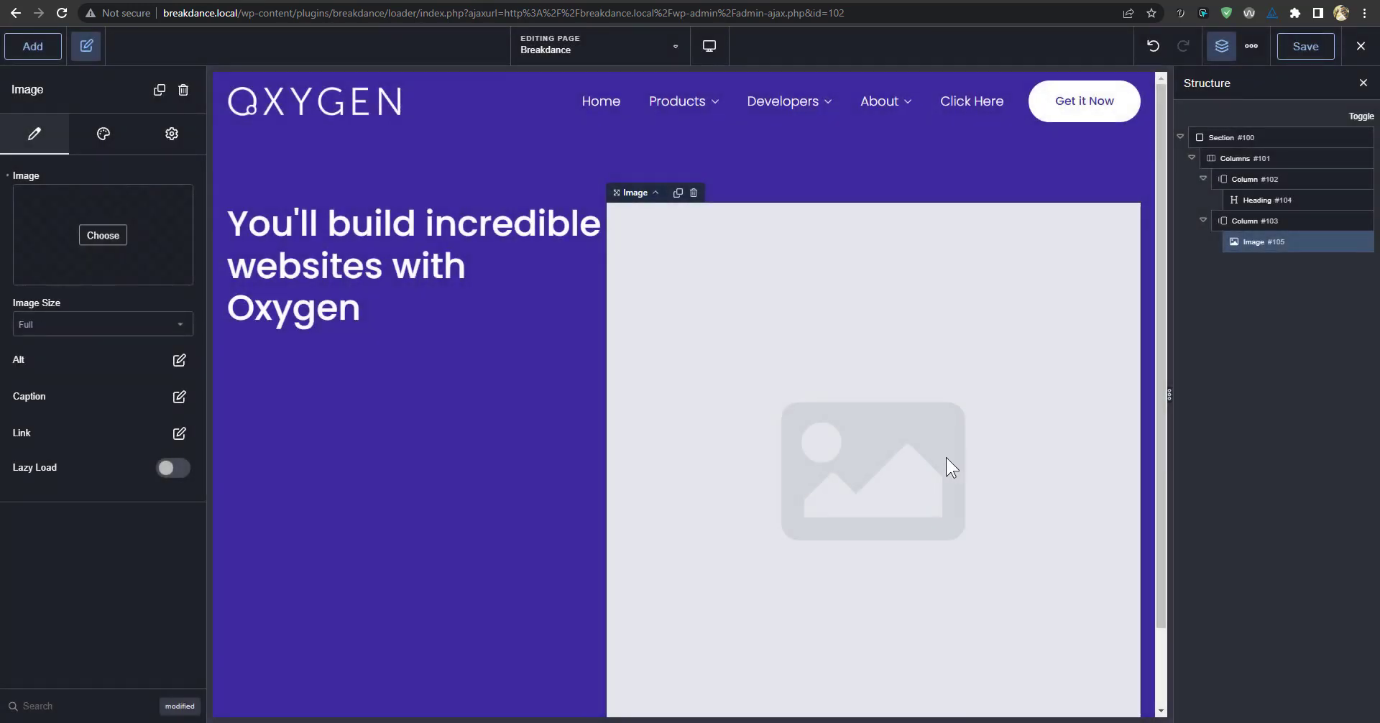
pyautogui.scroll(1, 911, 416)
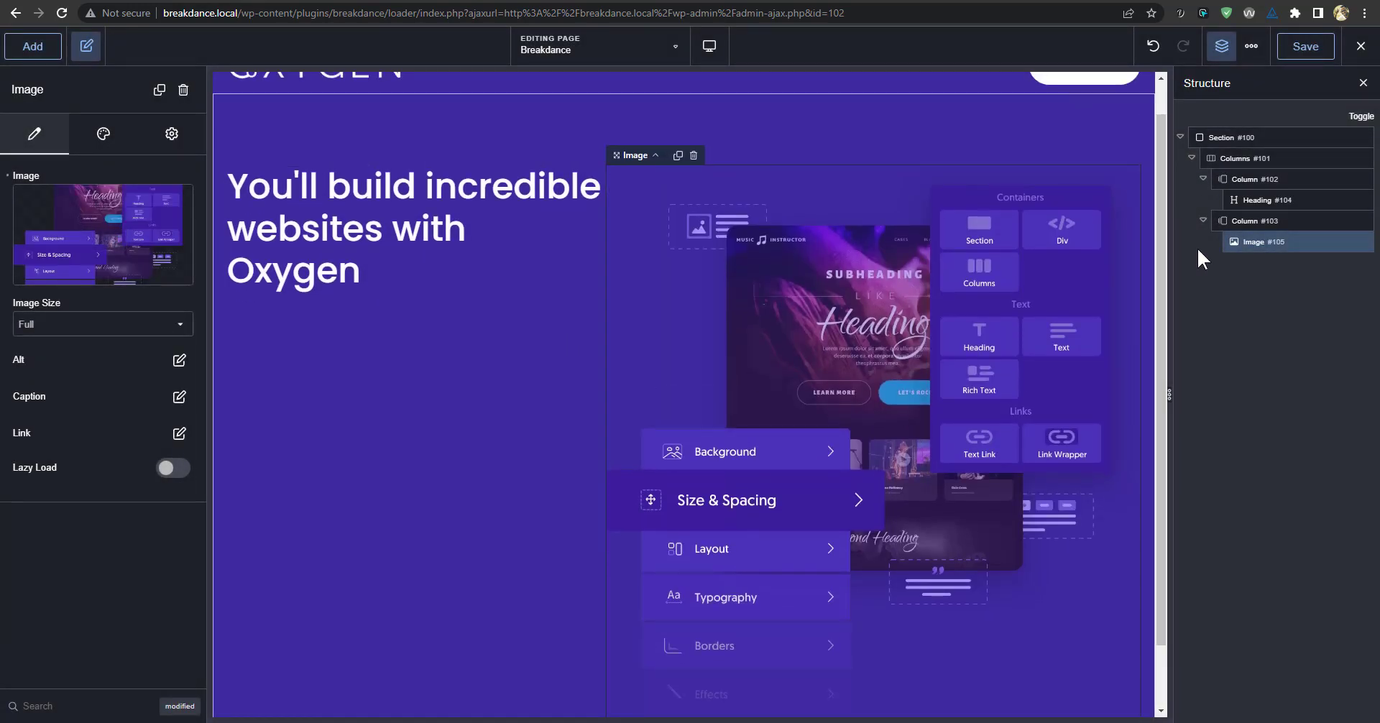
# Center the content of the first column vertically.
pyautogui.click(1204, 185)
pyautogui.click(1203, 179)
pyautogui.click(1223, 157)
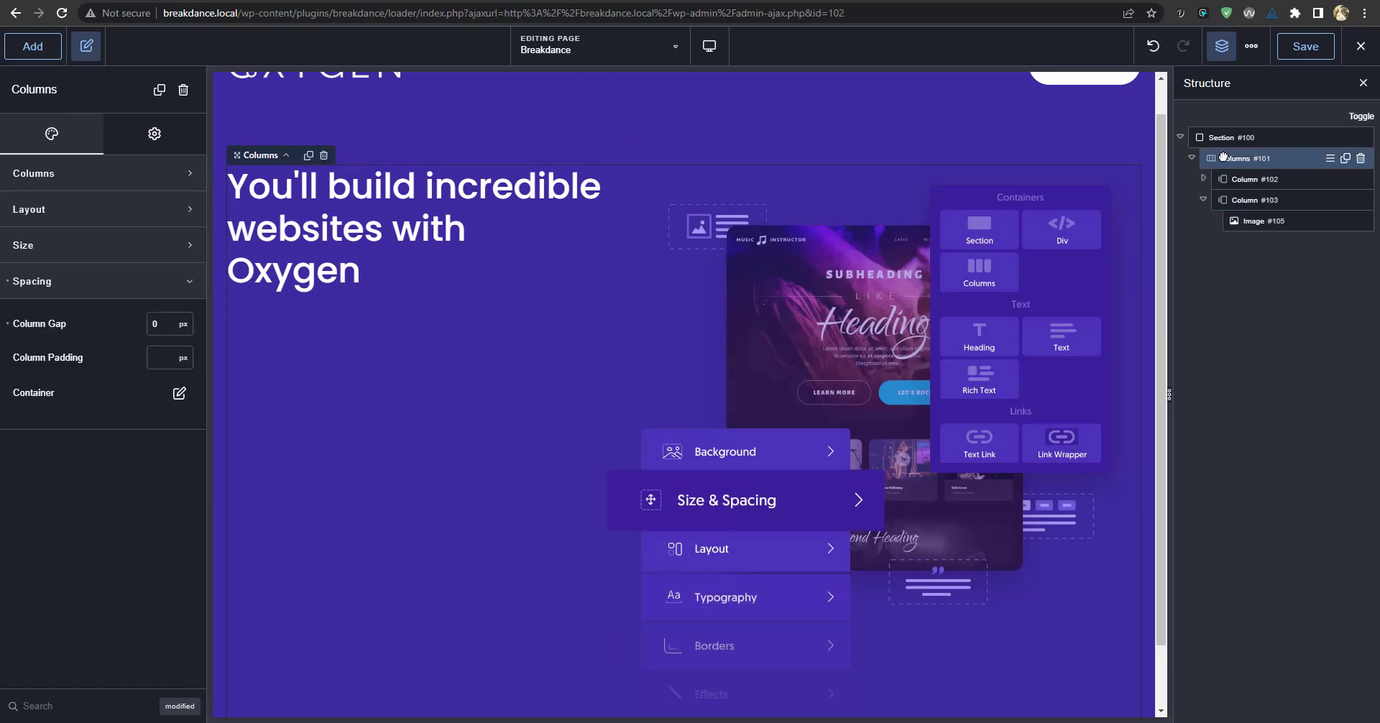
pyautogui.click(1205, 202)
pyautogui.click(1203, 200)
pyautogui.click(1237, 180)
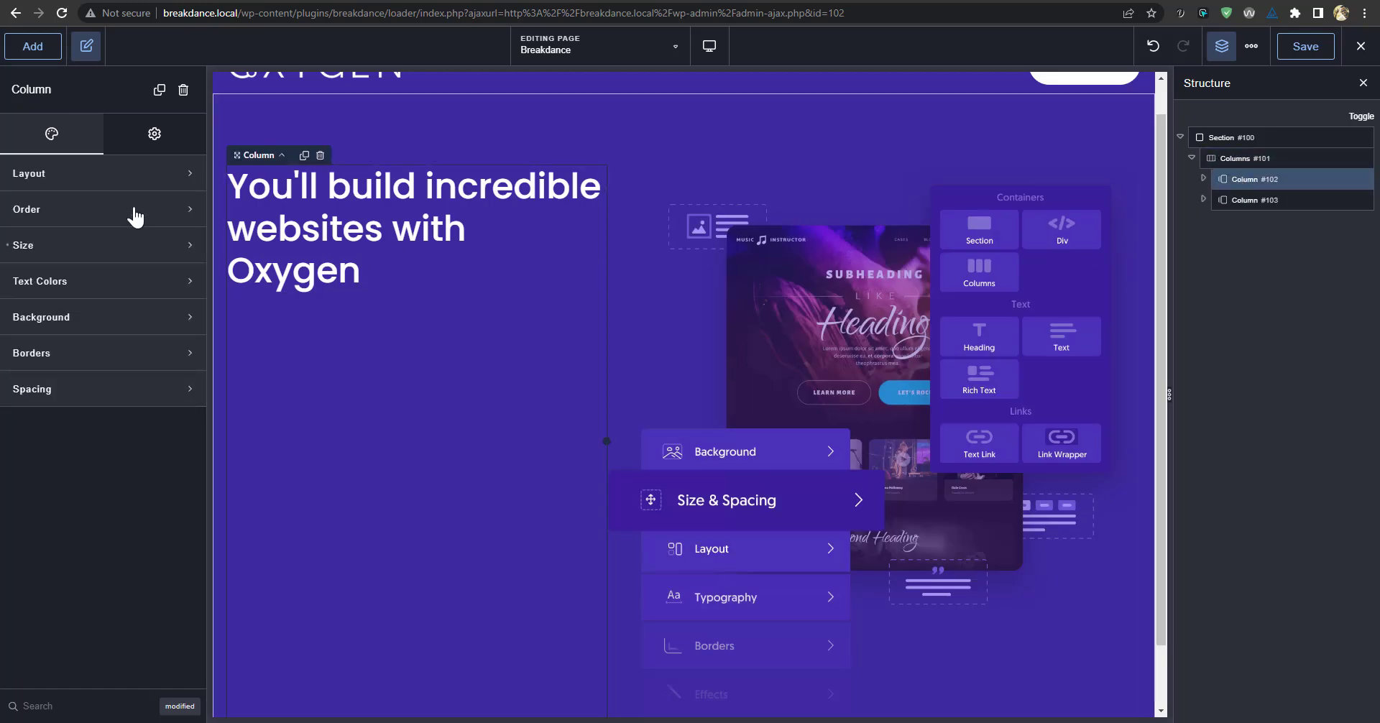
pyautogui.click(93, 174)
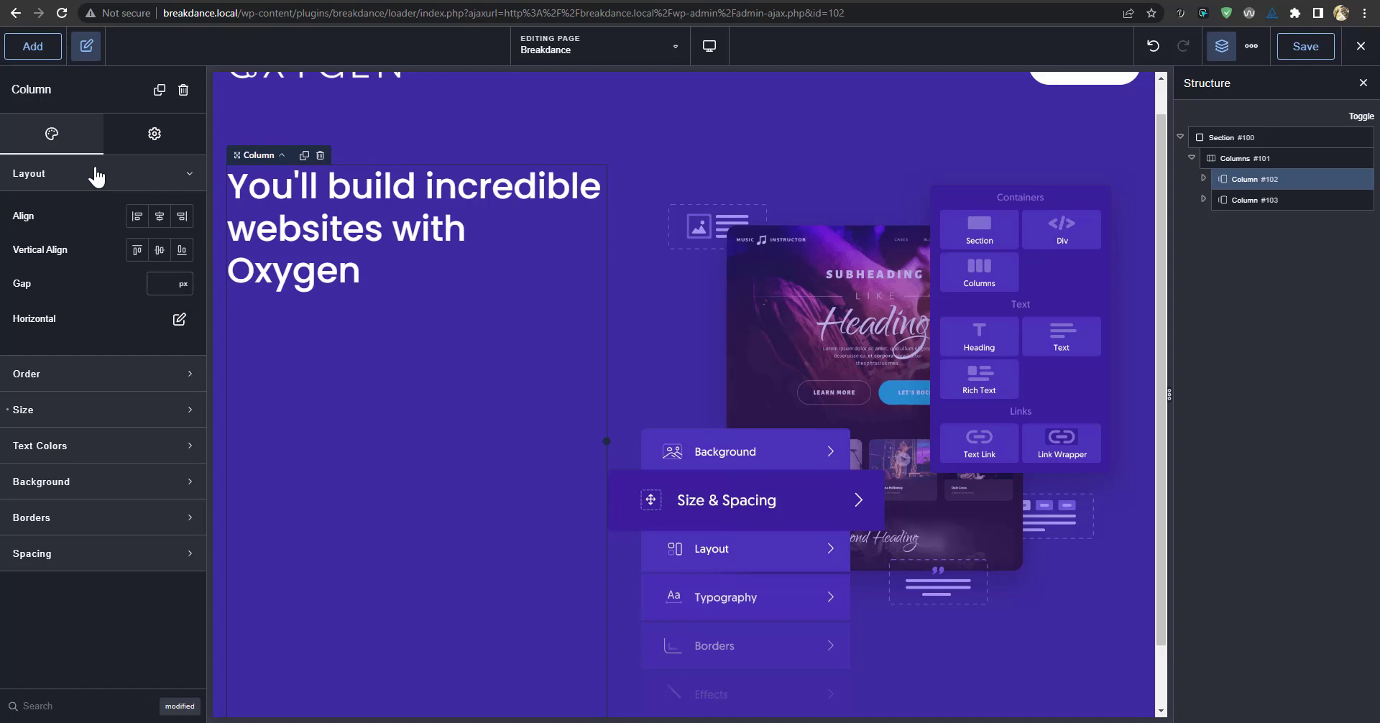
pyautogui.click(159, 251)
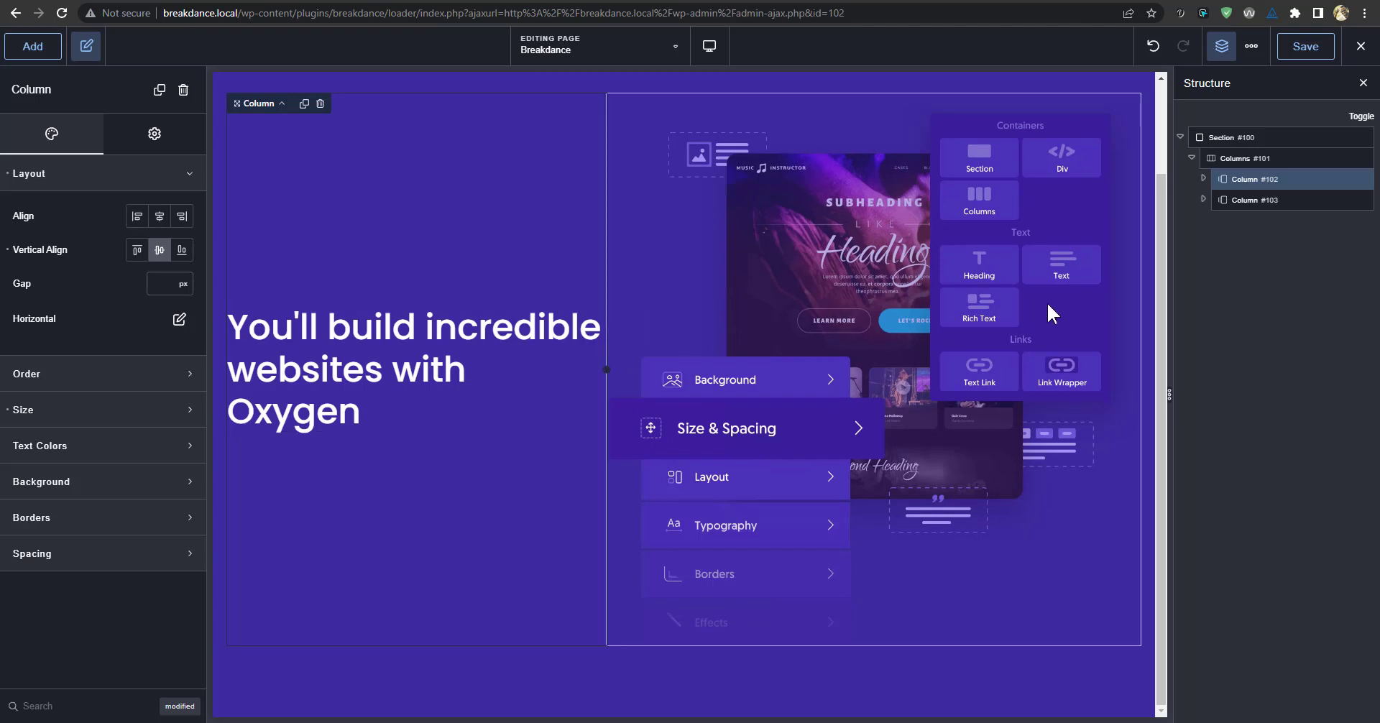
# Save the page and open its frontend.
pyautogui.click(1302, 54)
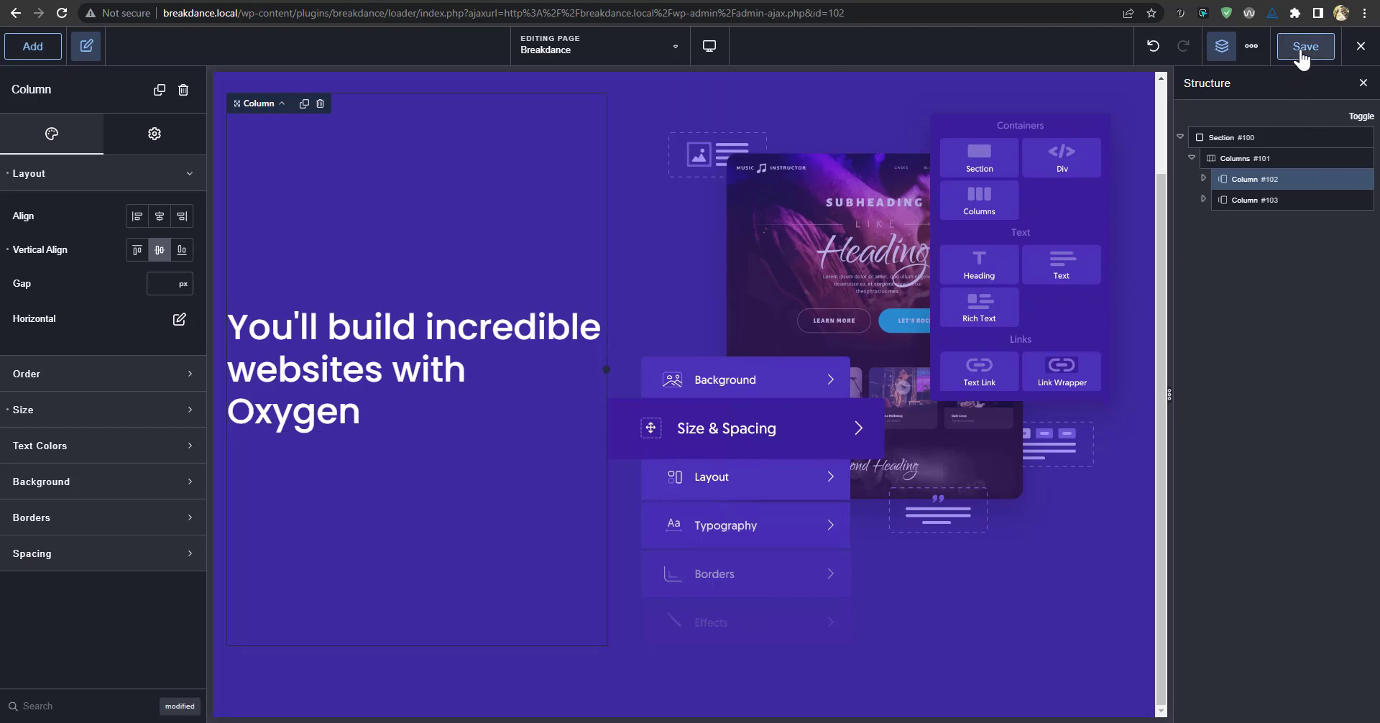
pyautogui.click(1361, 46)
pyautogui.click(1269, 96)
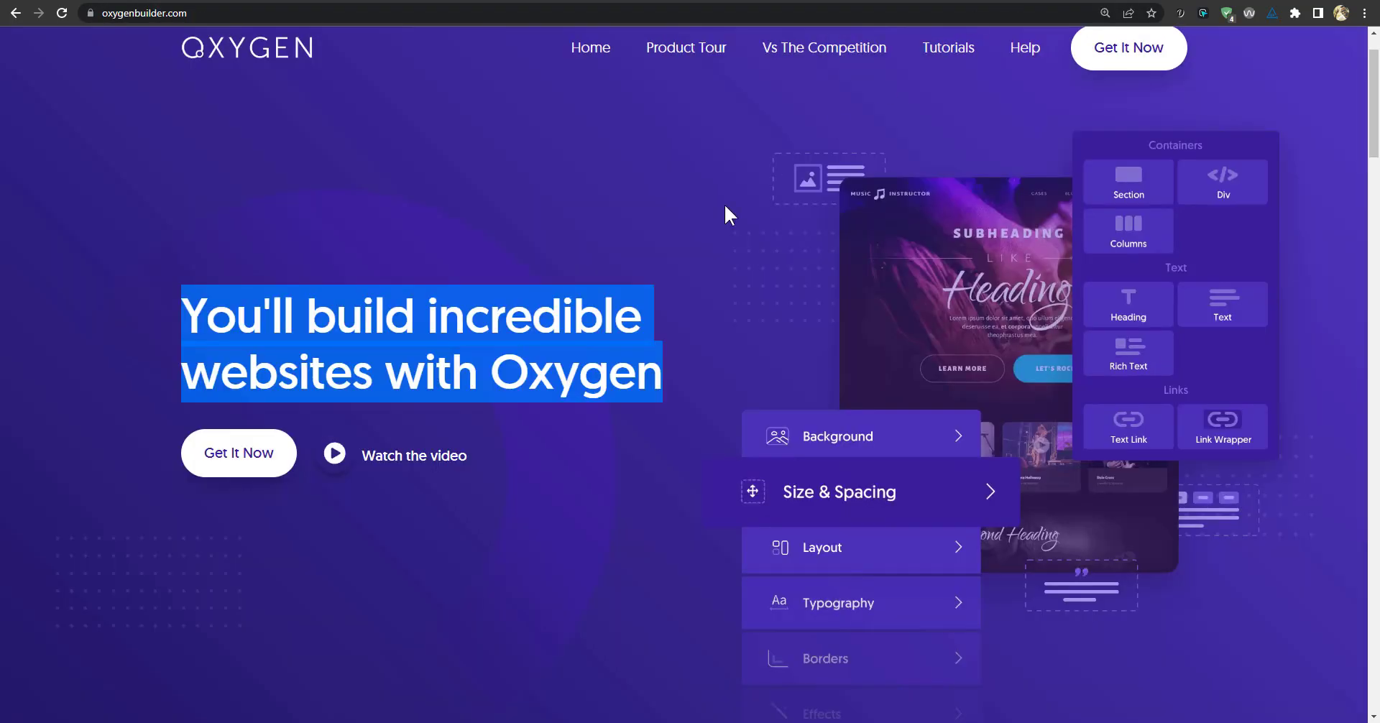
# Inspect the Oxygen website's hero page with the browser's developer tools, and close them.
pyautogui.click(654, 256)
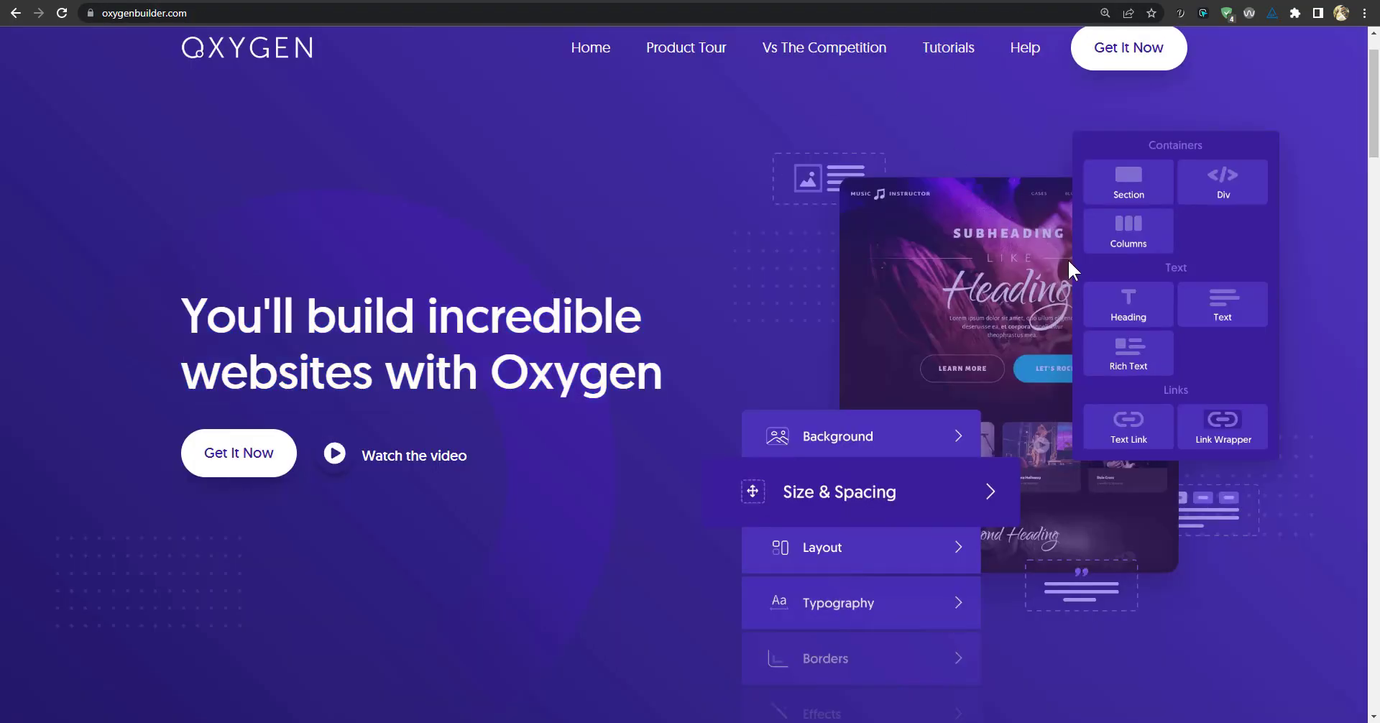
pyautogui.press('F12')
pyautogui.hotkey('ctrl', 'shift', 'c')
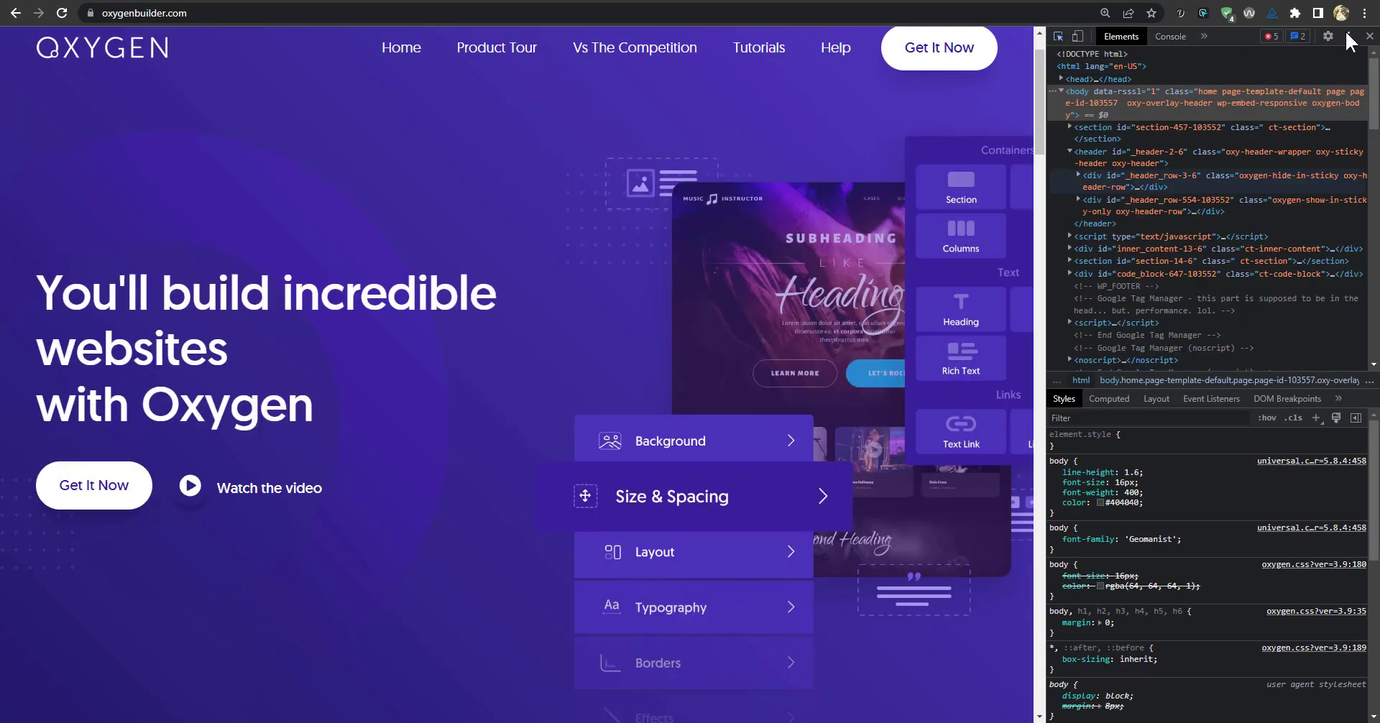
pyautogui.click(1370, 36)
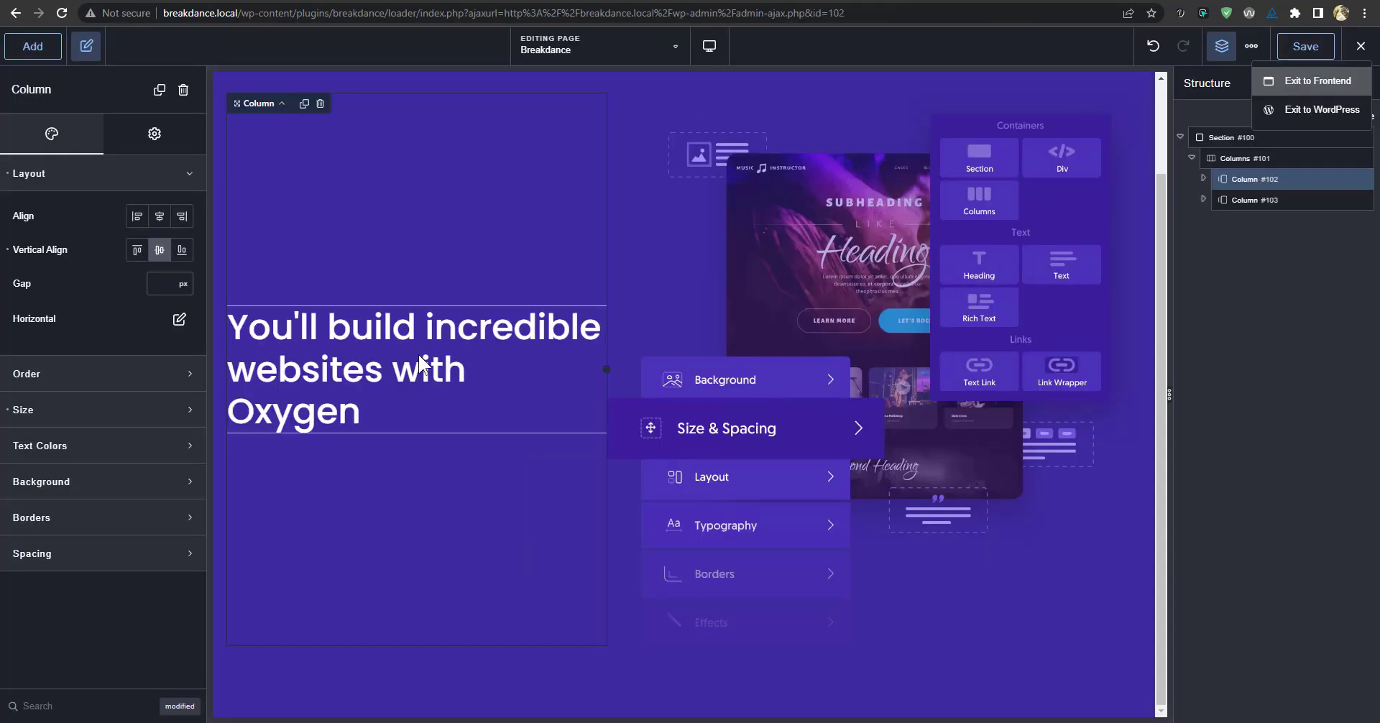
# Set the hero heading's font size to 54 px and save the page.
pyautogui.click(431, 356)
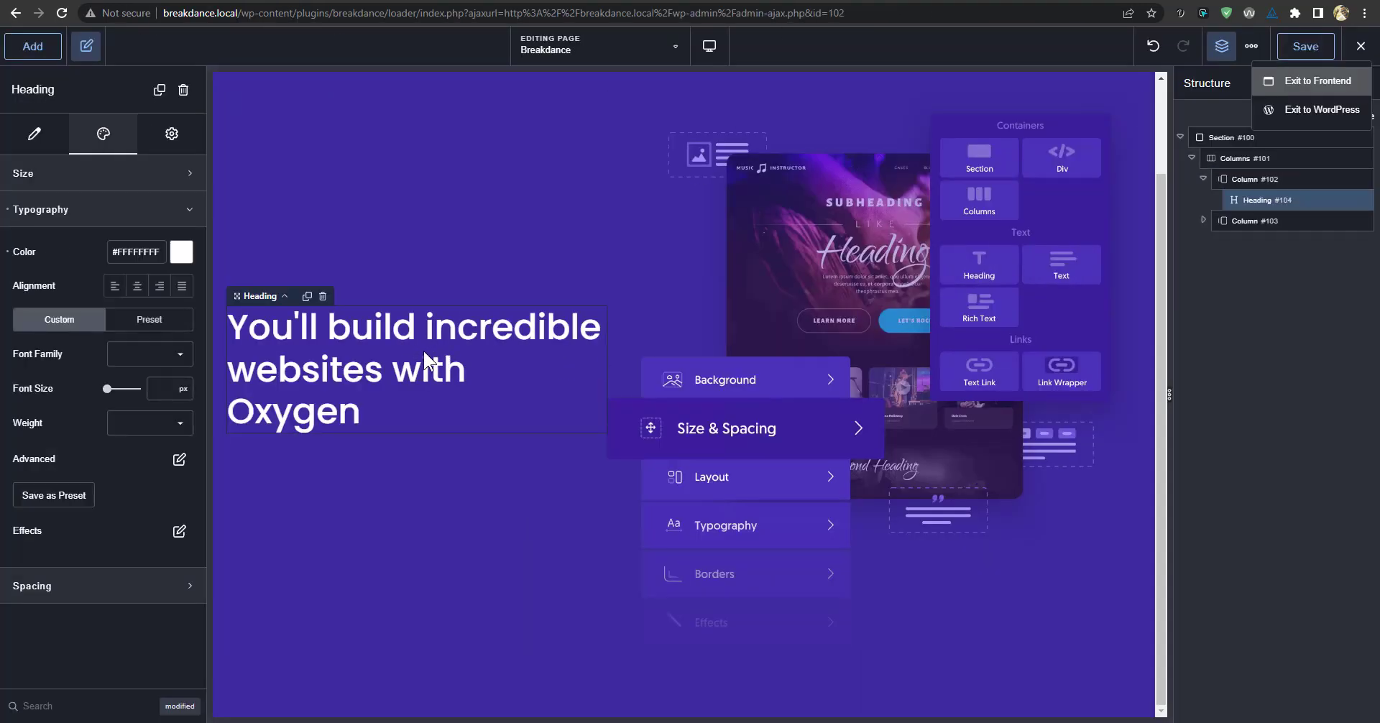
pyautogui.click(158, 388)
pyautogui.write('24')
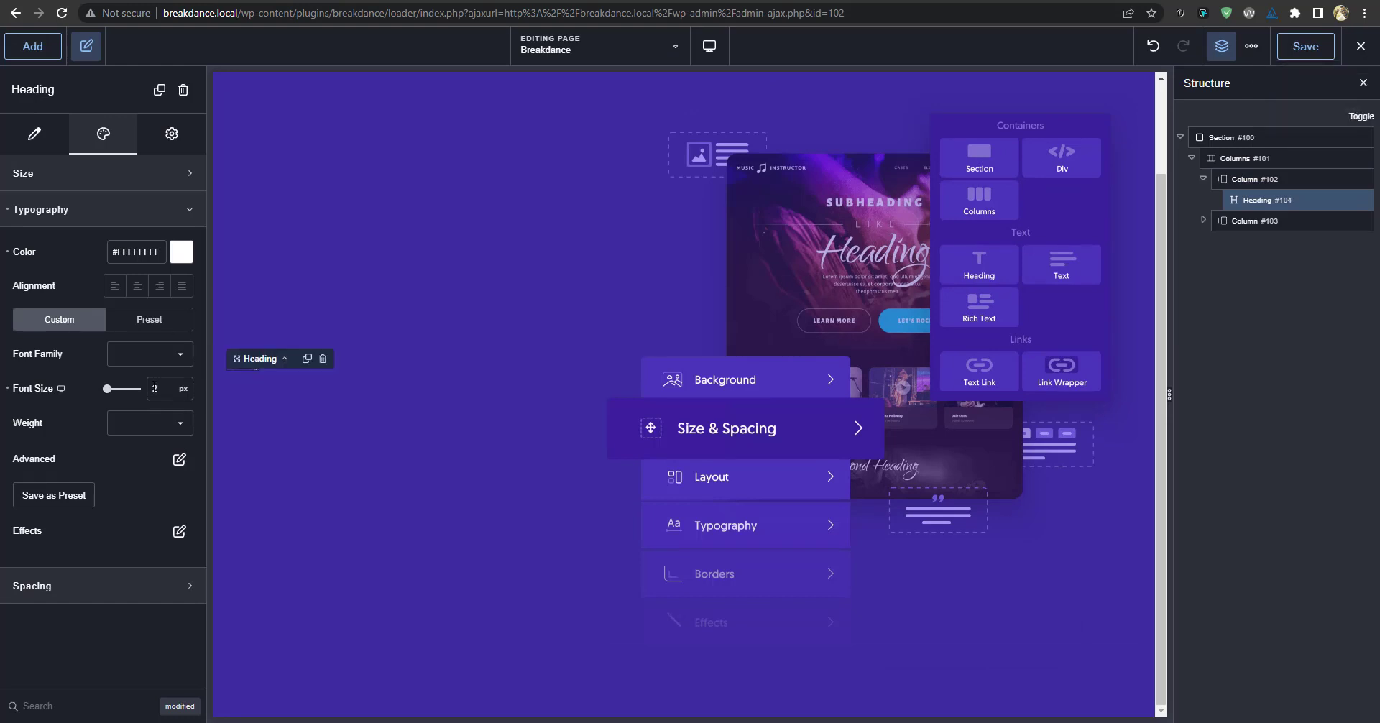
pyautogui.click(185, 391)
pyautogui.doubleClick(163, 390)
pyautogui.write('54')
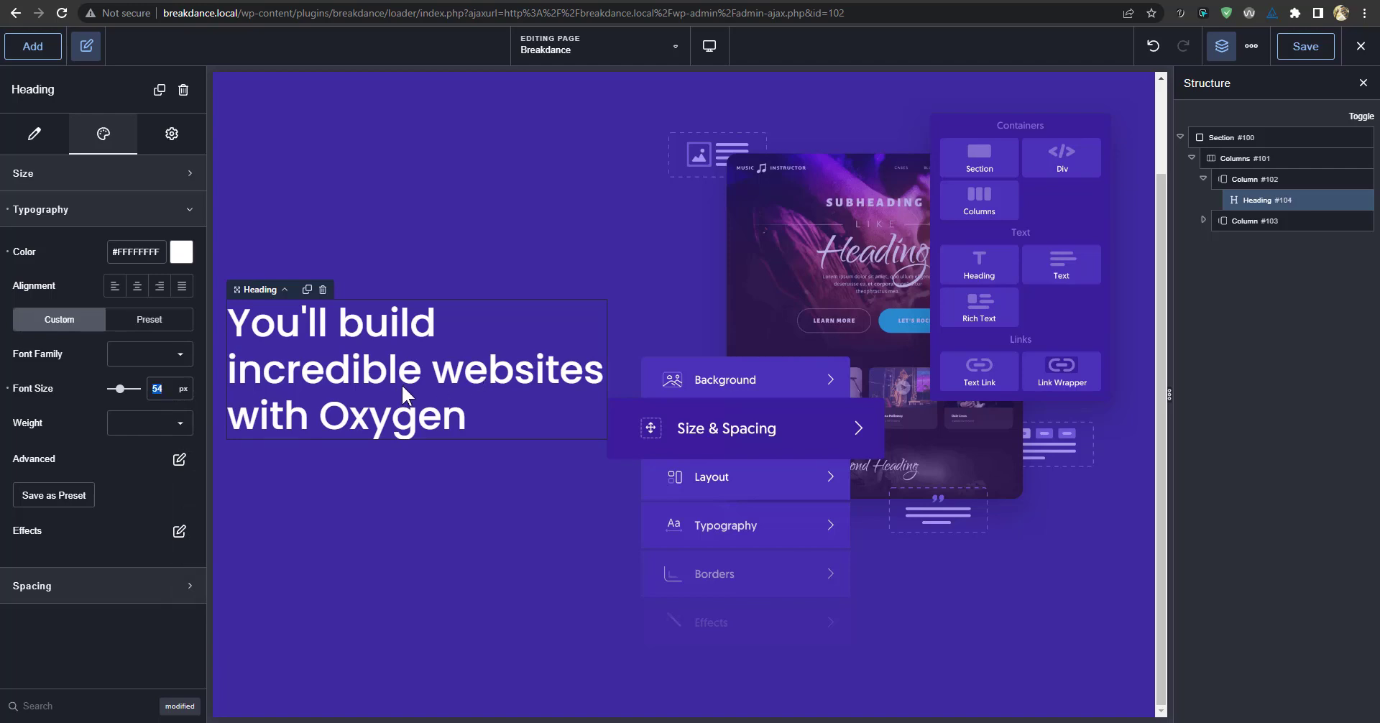
pyautogui.press('BackSpace')
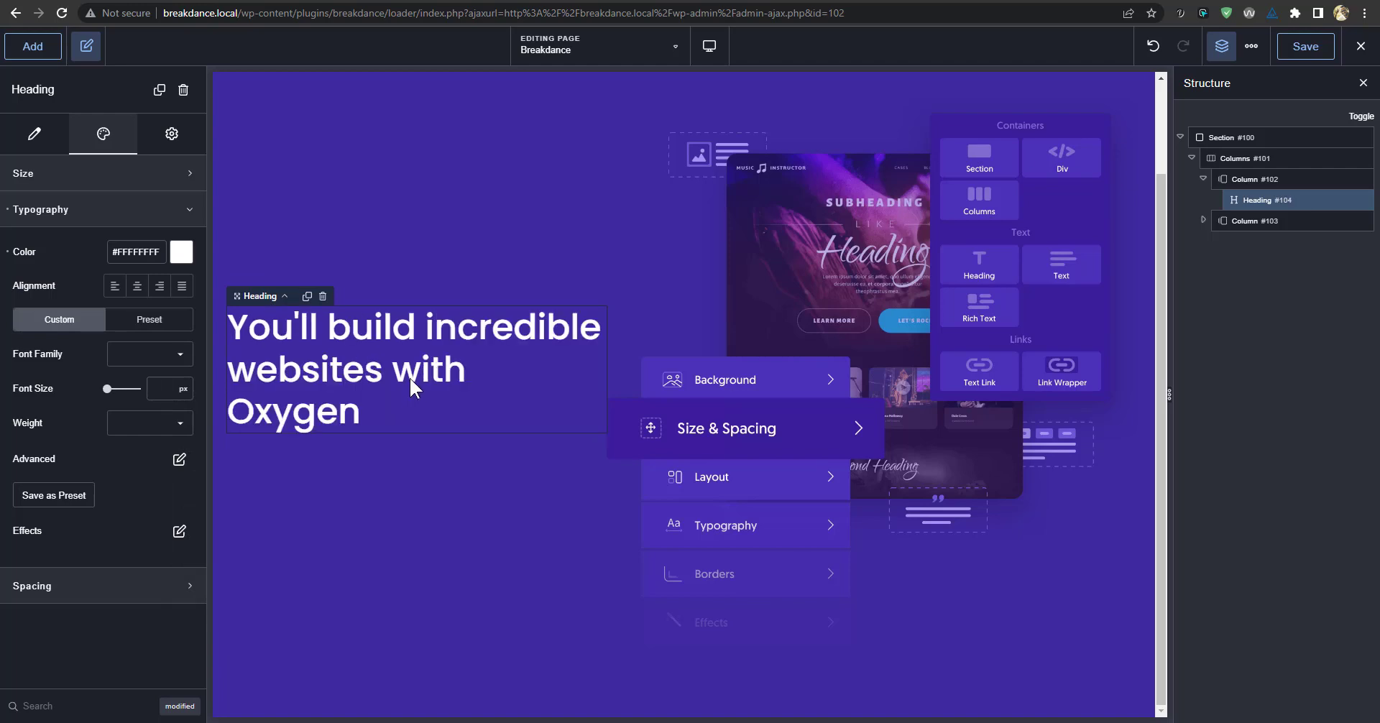
pyautogui.write('54')
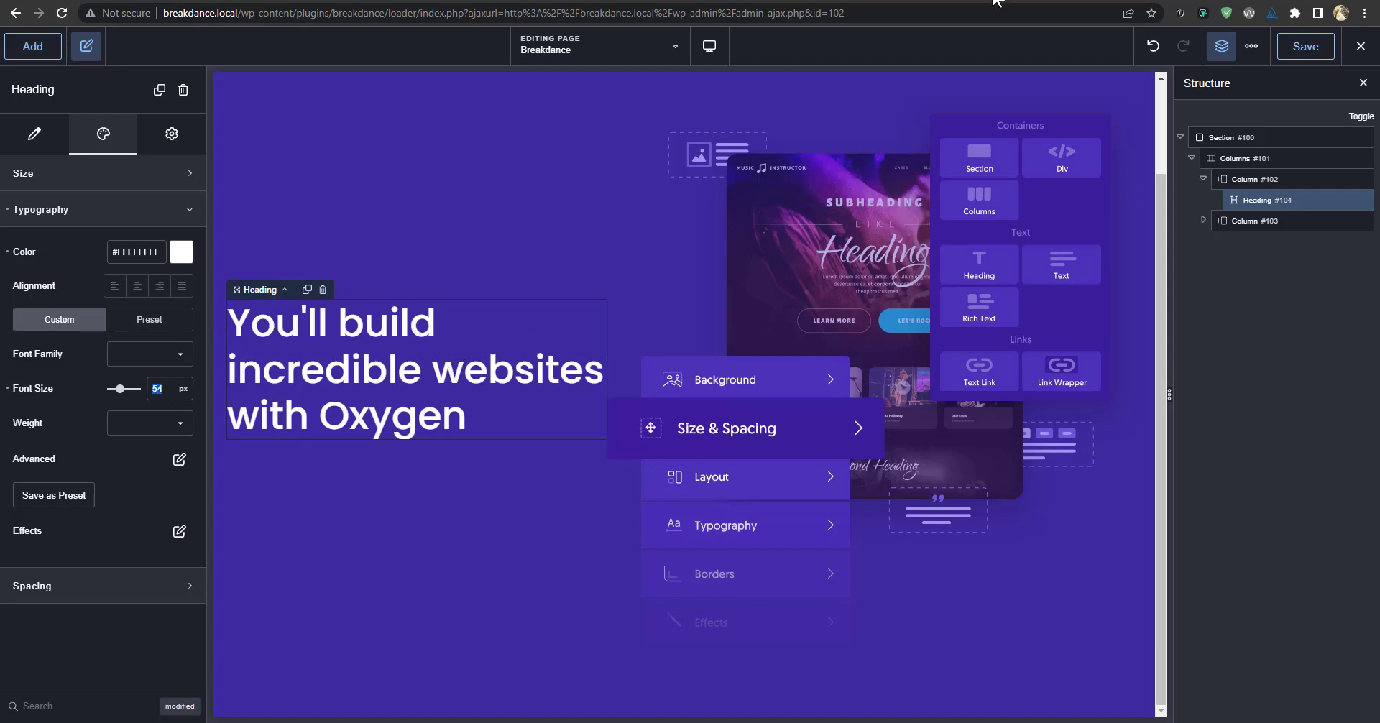
pyautogui.click(1305, 46)
# Add a button below the hero heading and set its text to "Get It Now".
pyautogui.click(35, 50)
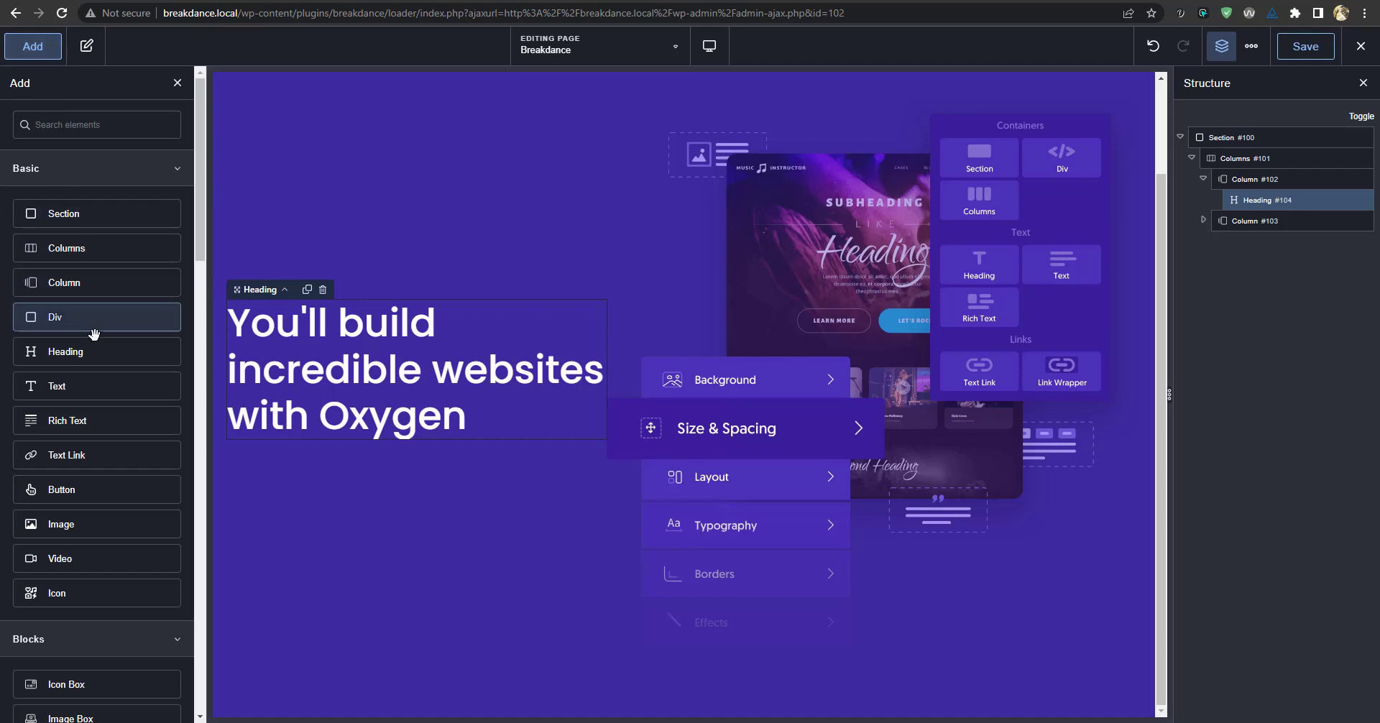
pyautogui.click(65, 489)
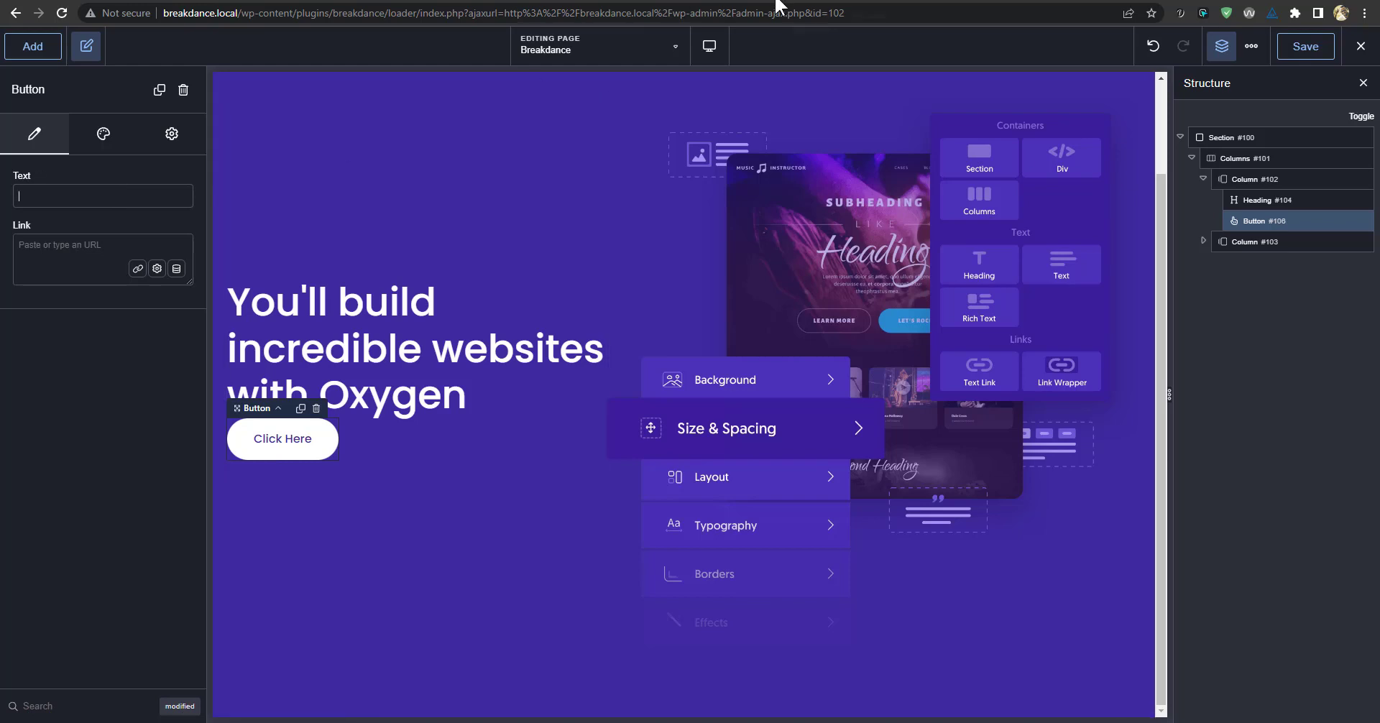
pyautogui.write('G')
pyautogui.press('BackSpace')
pyautogui.write('Get it ')
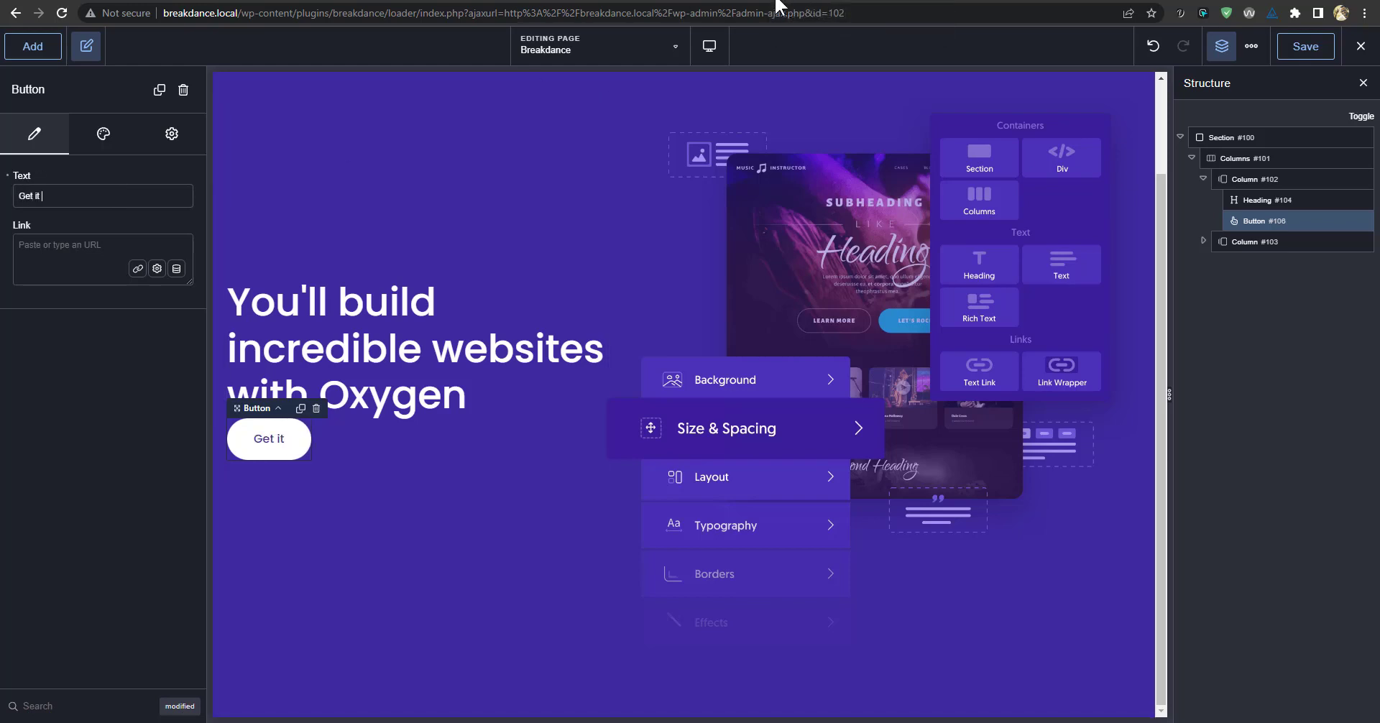
pyautogui.write('now')
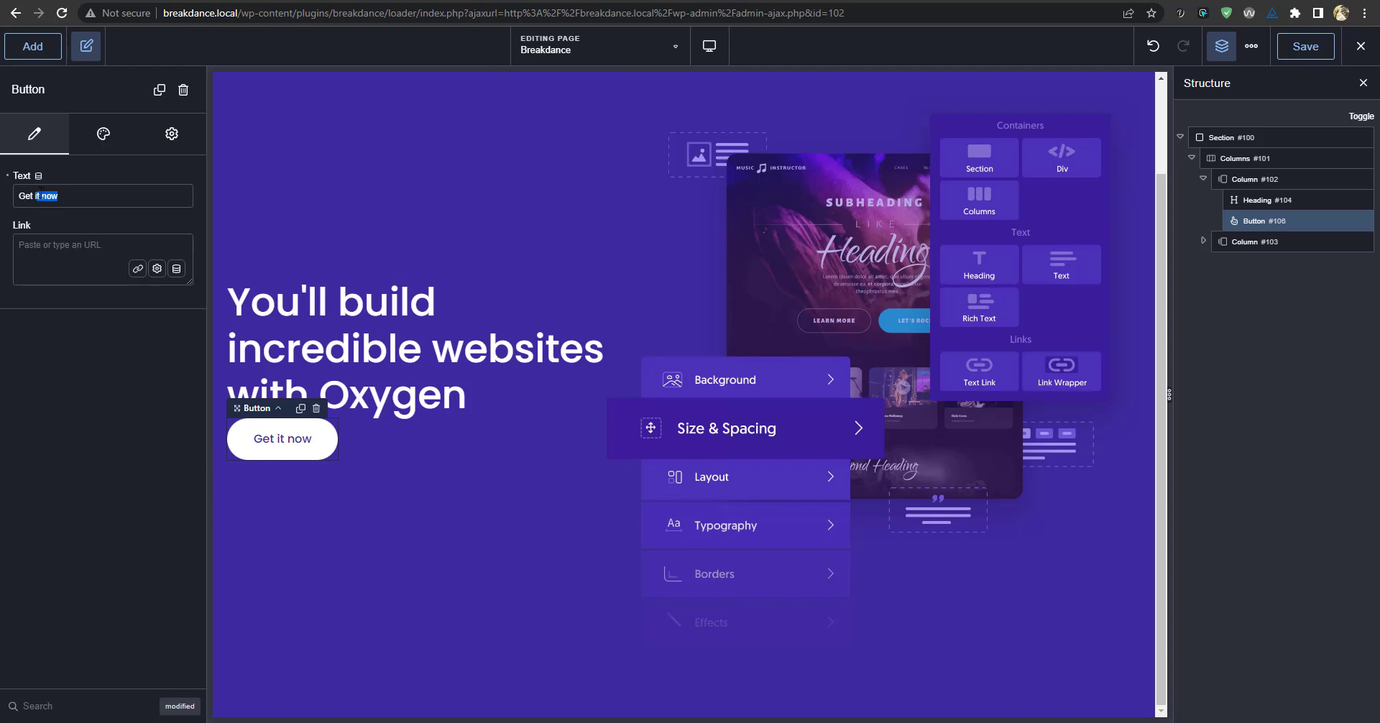
pyautogui.click(102, 135)
pyautogui.click(166, 135)
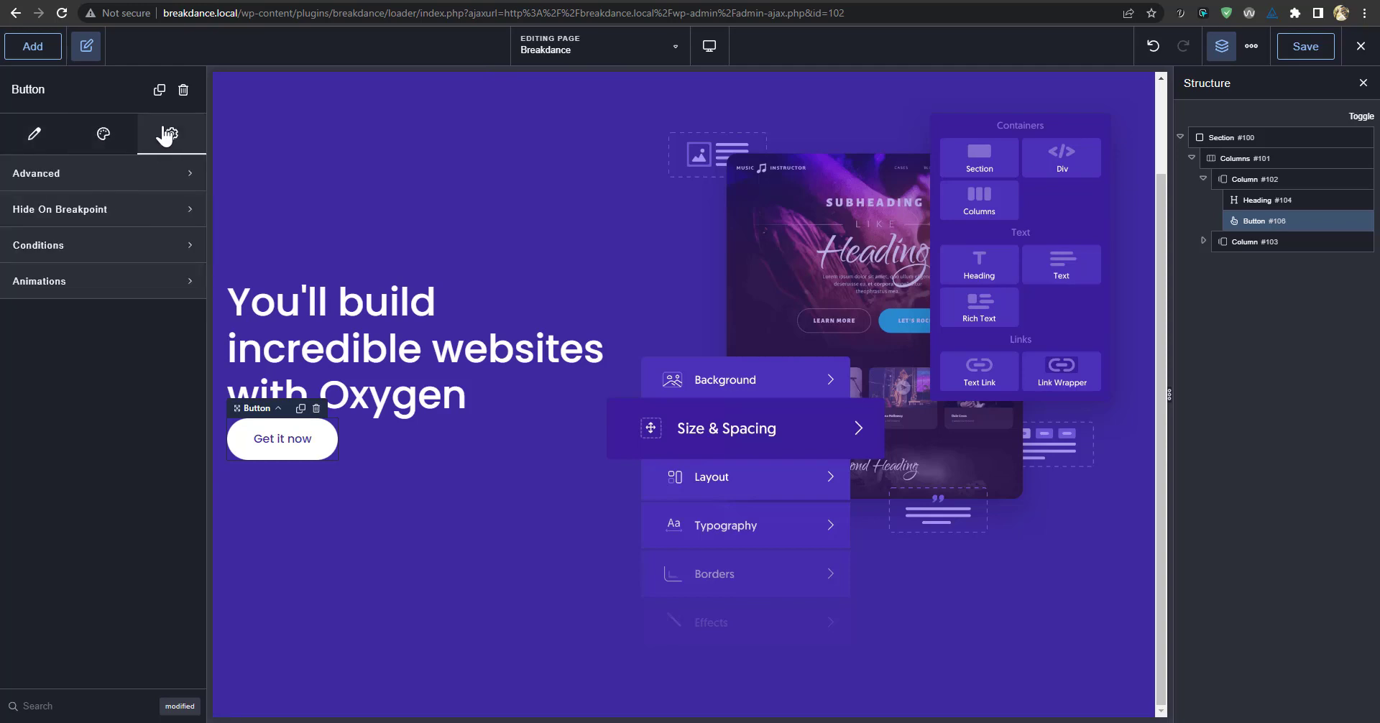
pyautogui.click(37, 141)
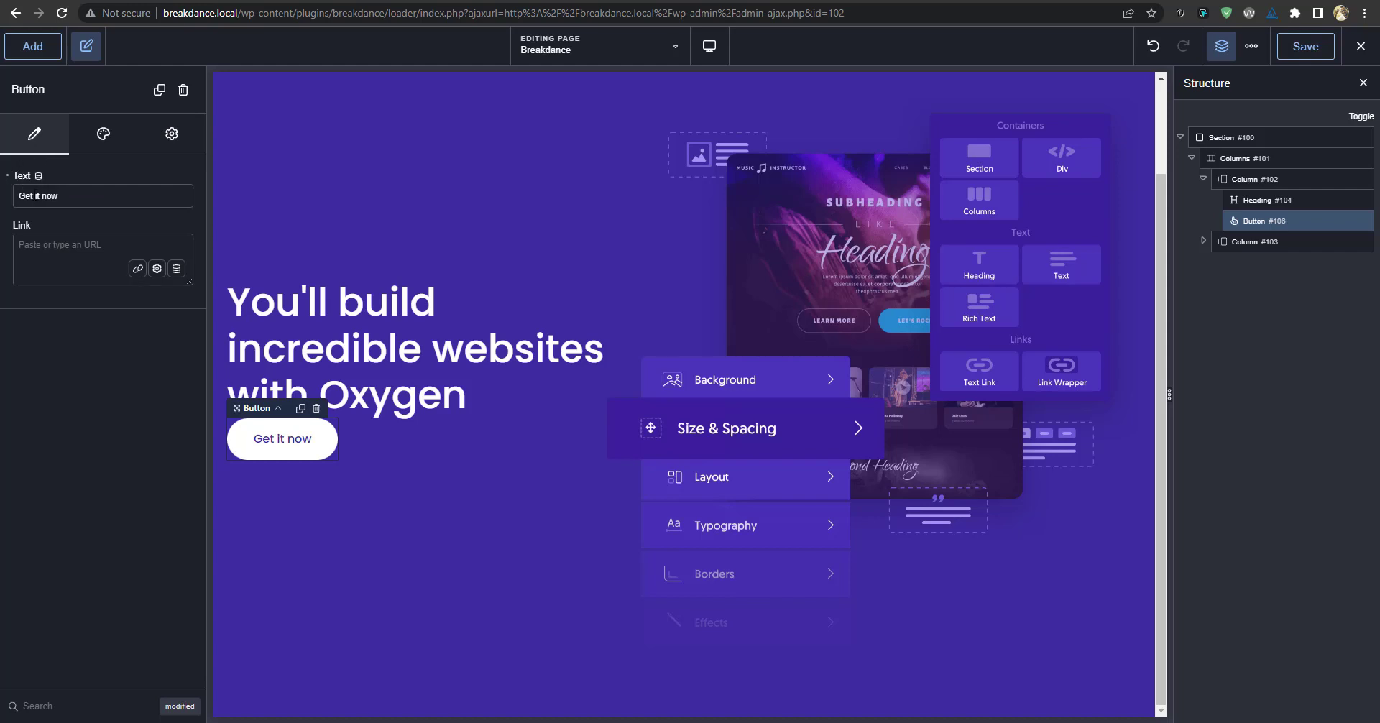
pyautogui.write('It Now')
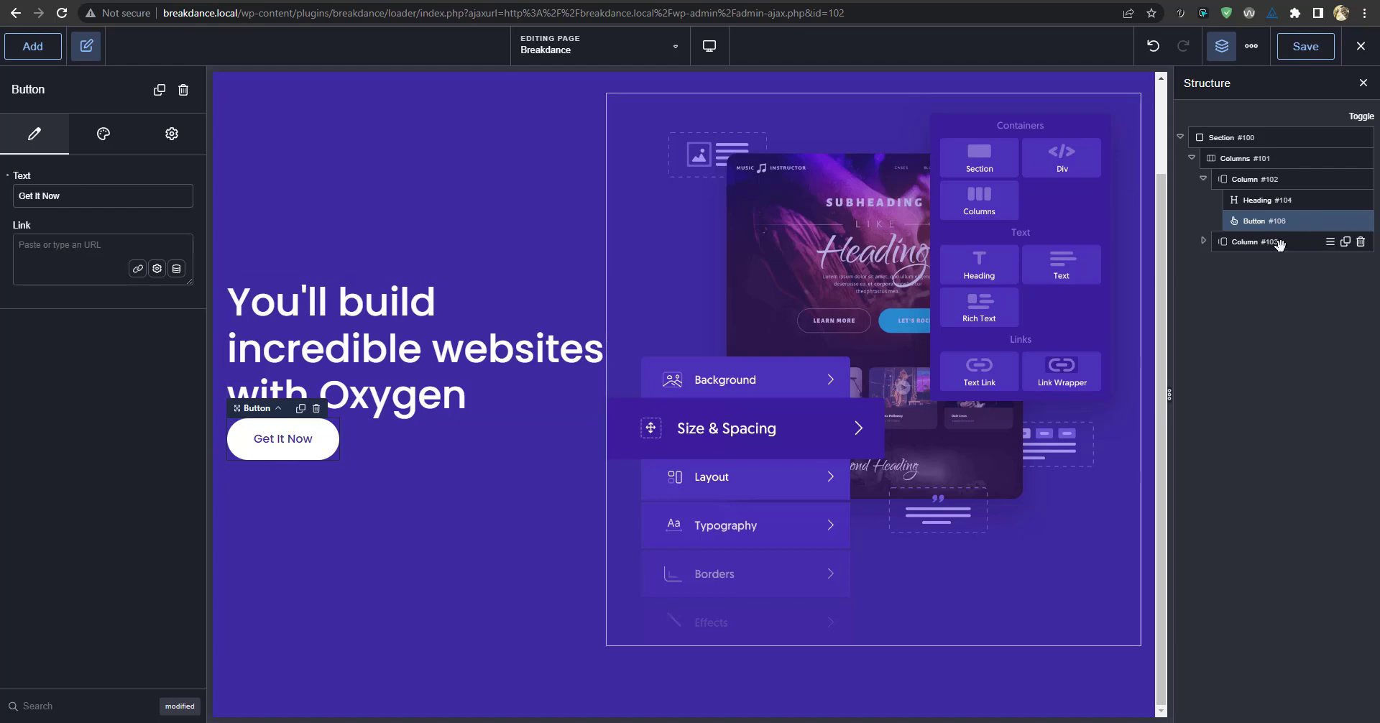
# Add a div after the heading and move the button into it.
pyautogui.click(1257, 201)
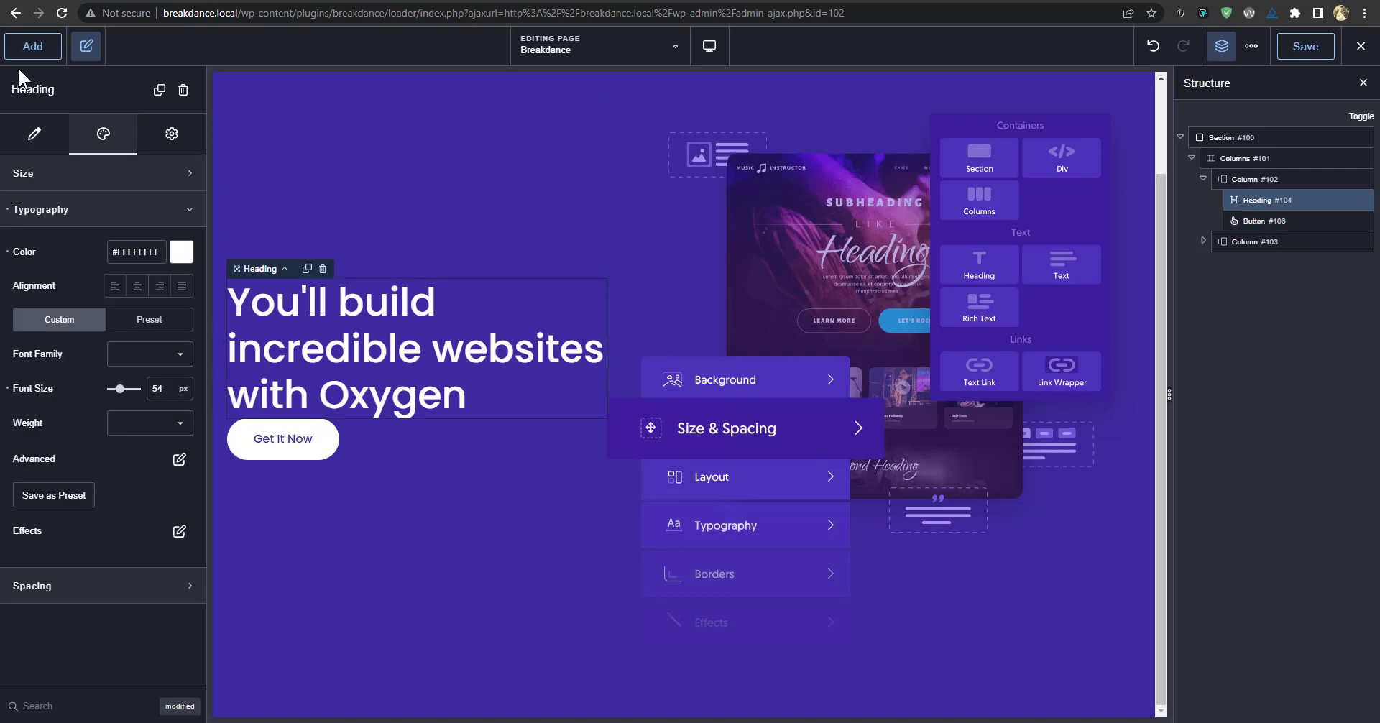
pyautogui.click(32, 47)
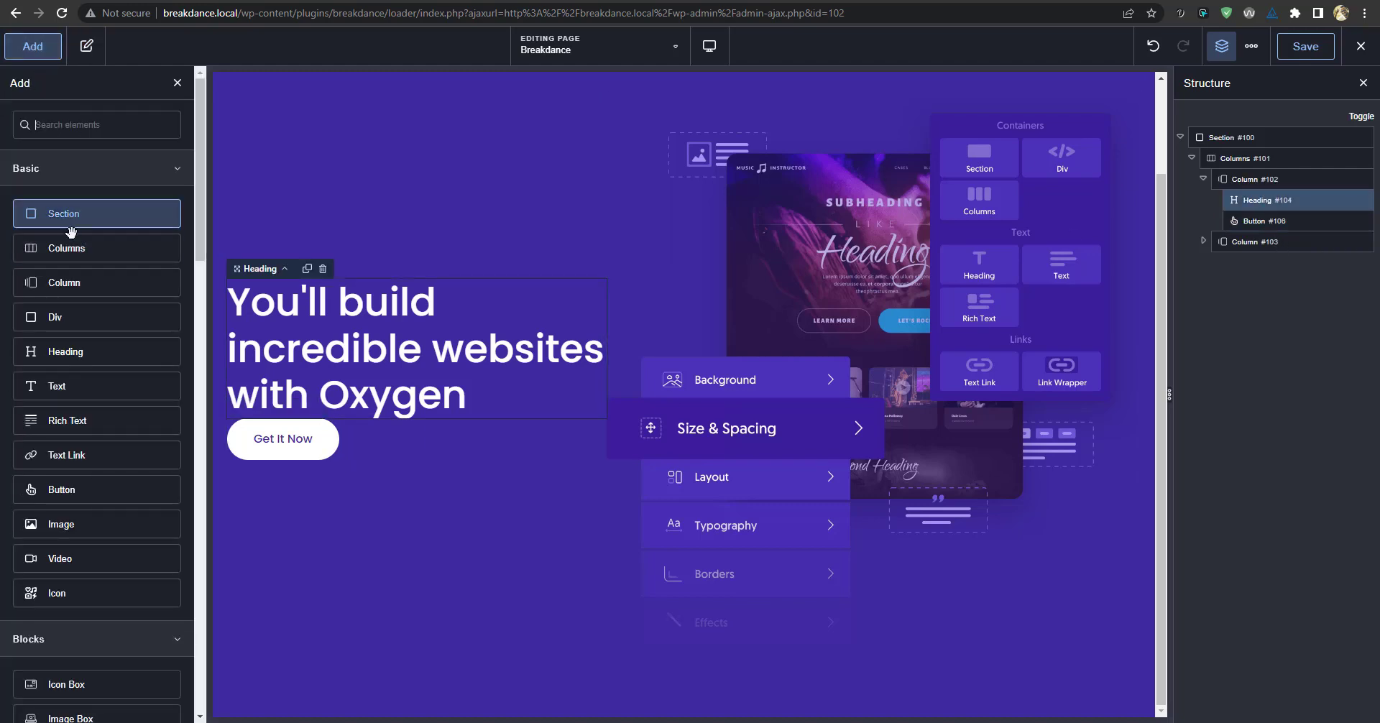
pyautogui.click(57, 317)
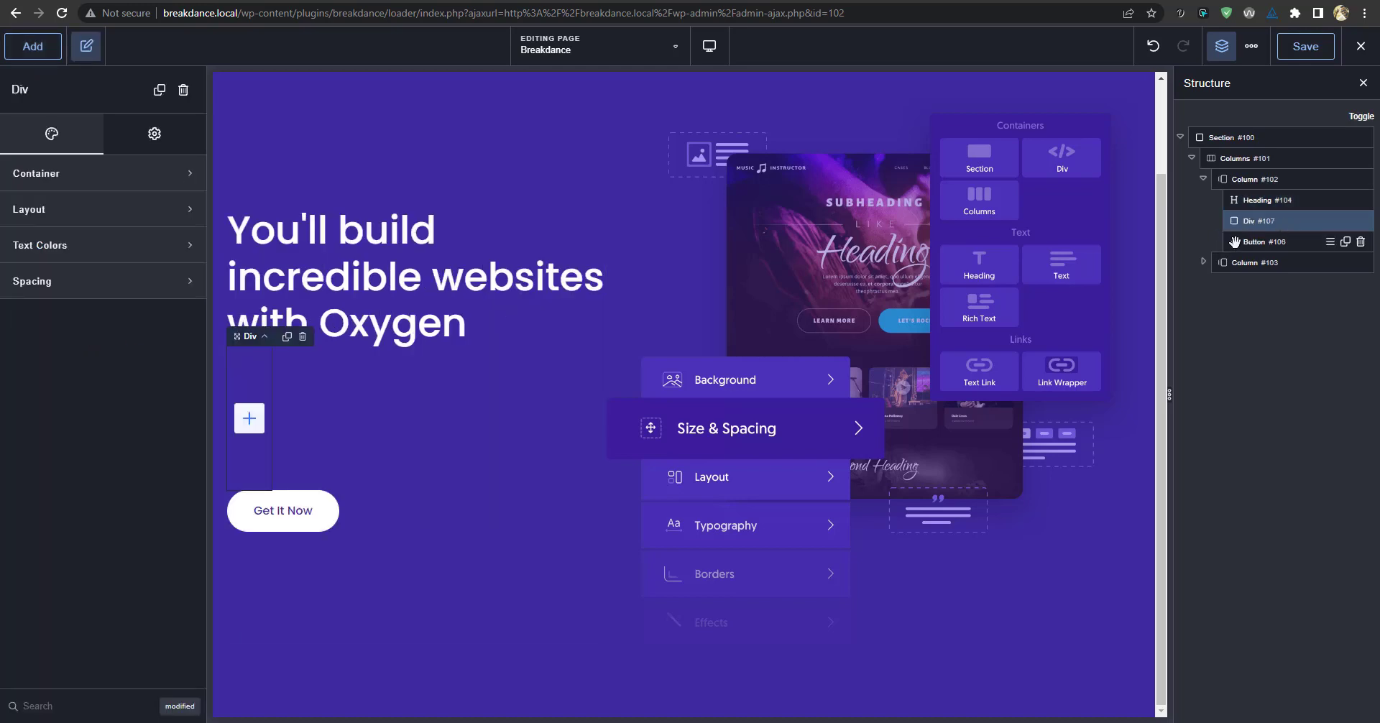
pyautogui.moveTo(1235, 242)
pyautogui.mouseDown()
pyautogui.moveTo(1258, 227)
pyautogui.moveTo(1260, 241)
pyautogui.moveTo(1236, 245)
pyautogui.moveTo(1230, 219)
pyautogui.mouseUp()
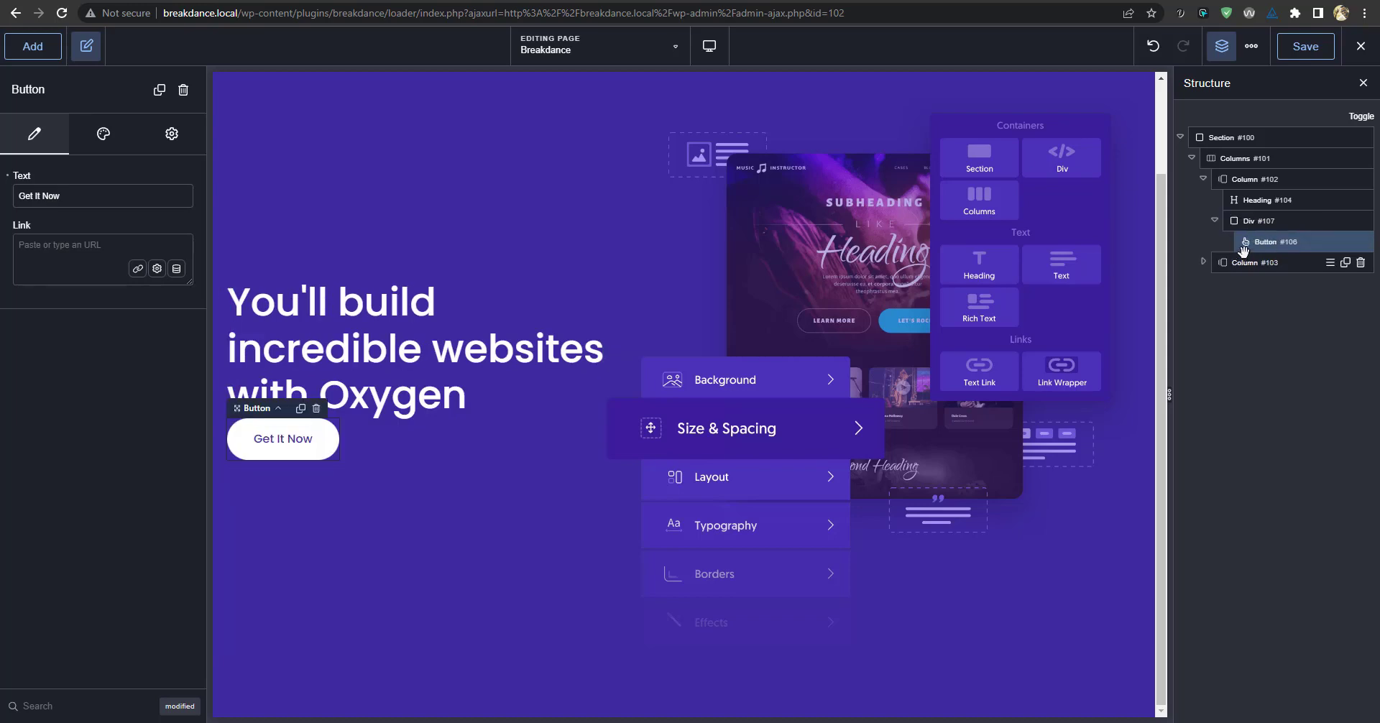
pyautogui.click(1258, 222)
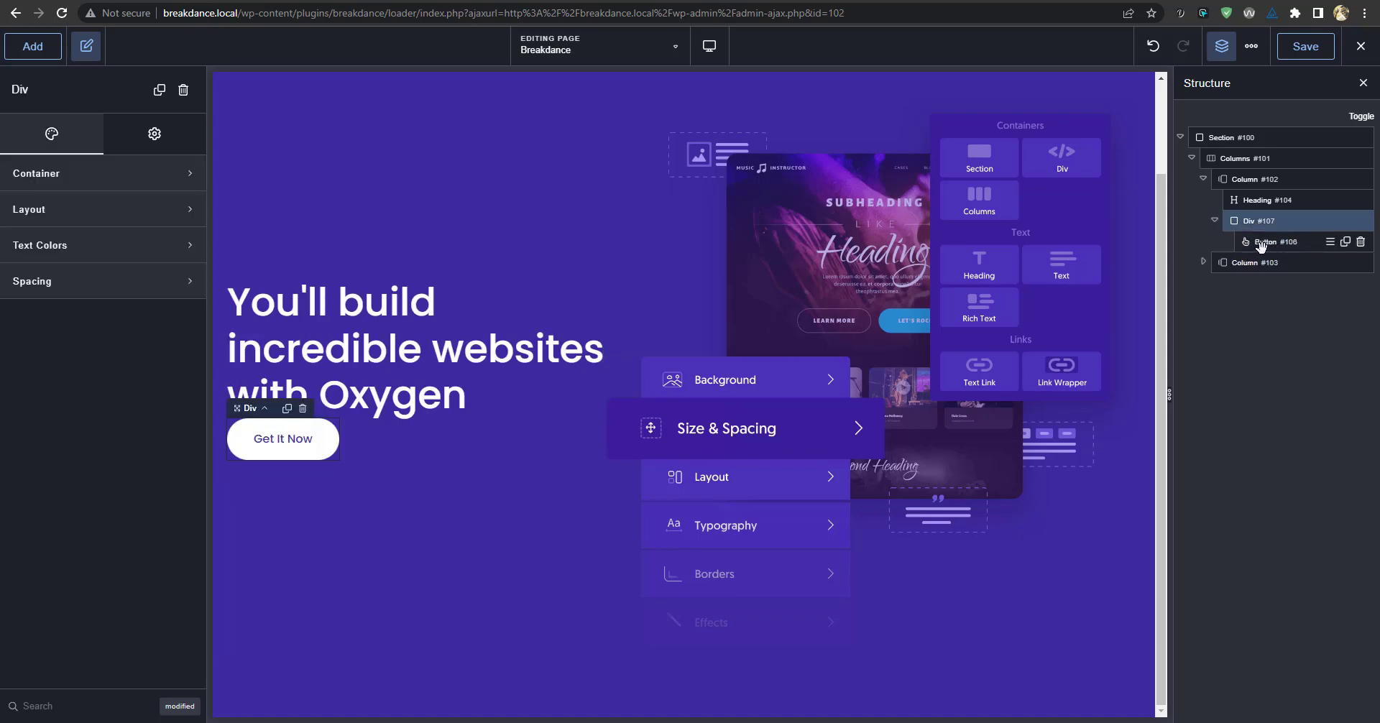
# Insert a Wrapper Link after the button inside the div.
pyautogui.click(1271, 245)
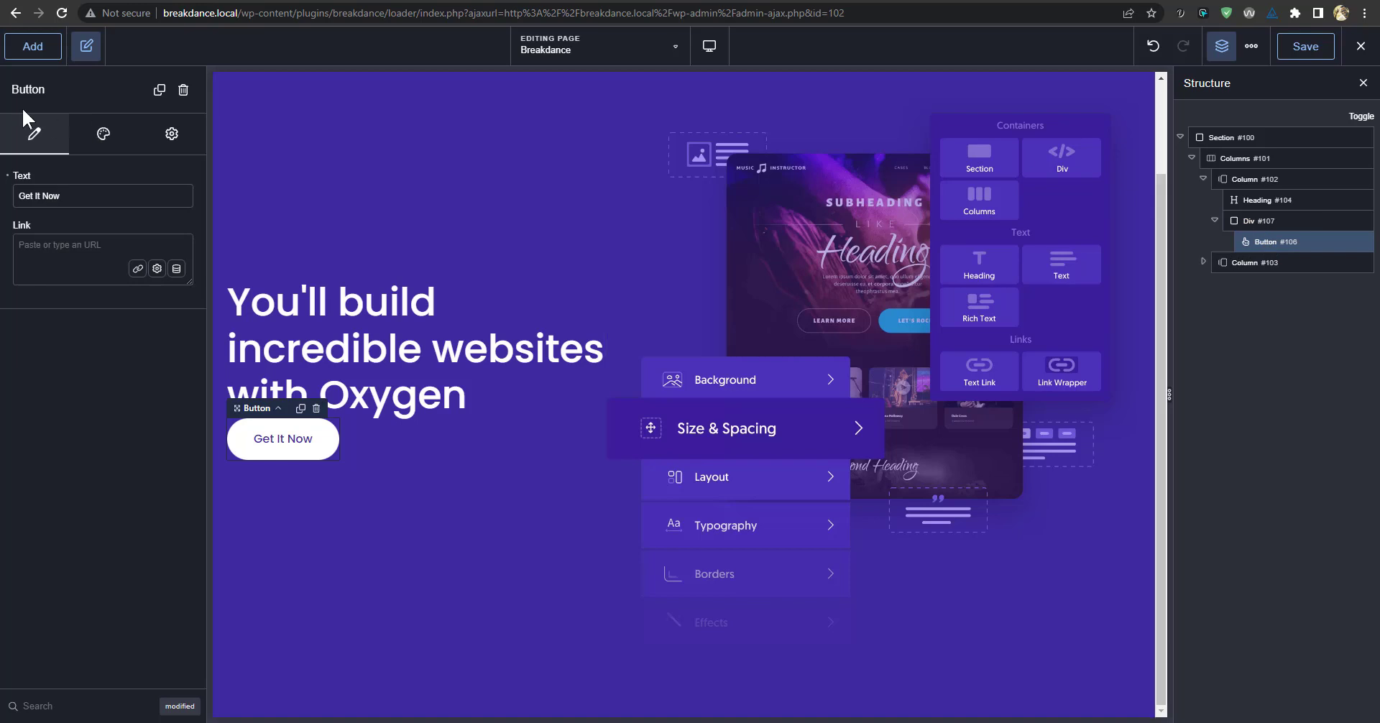
pyautogui.click(28, 51)
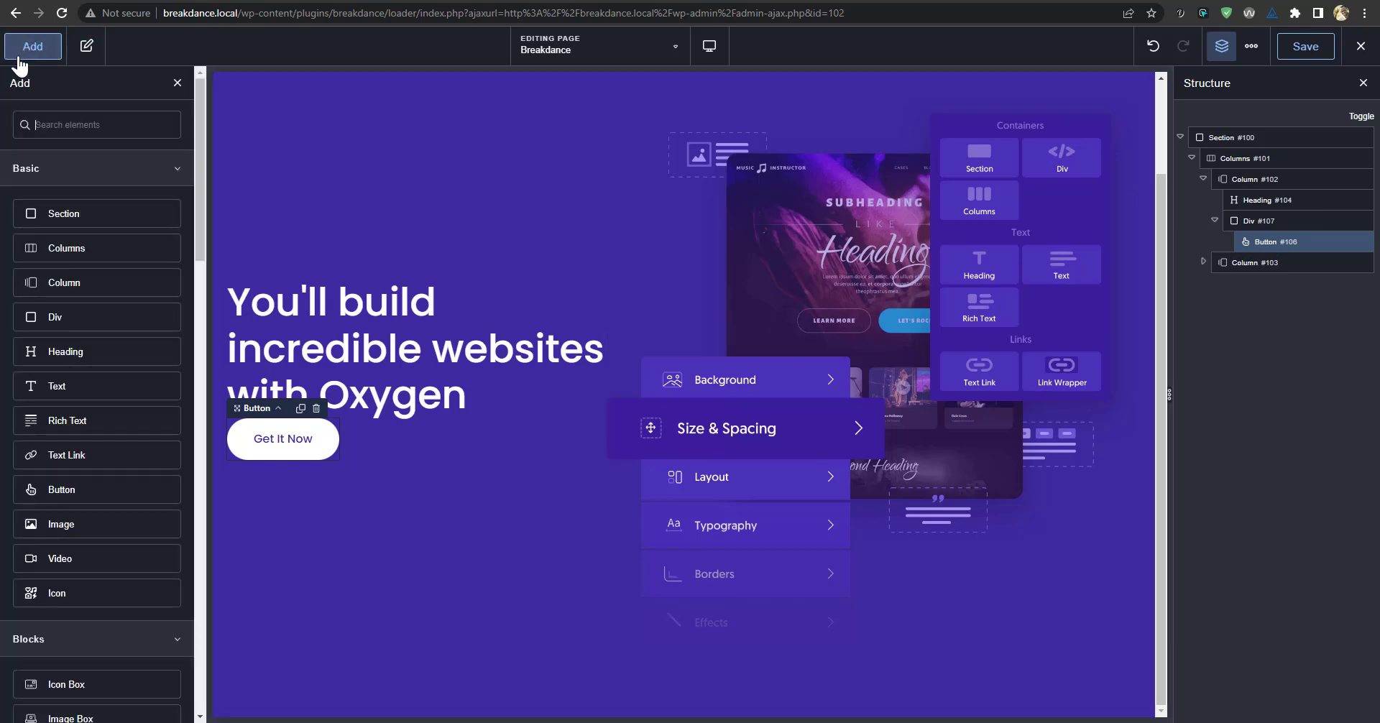
pyautogui.write('link')
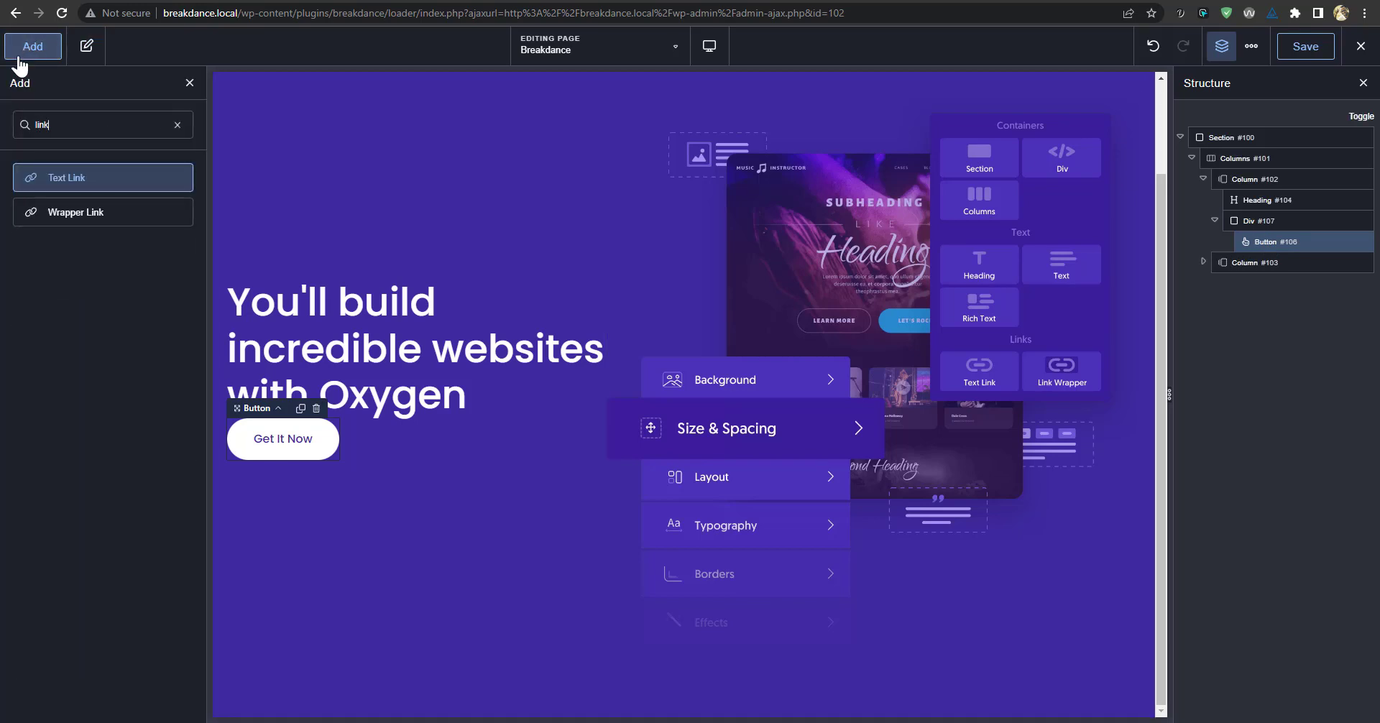
pyautogui.click(84, 214)
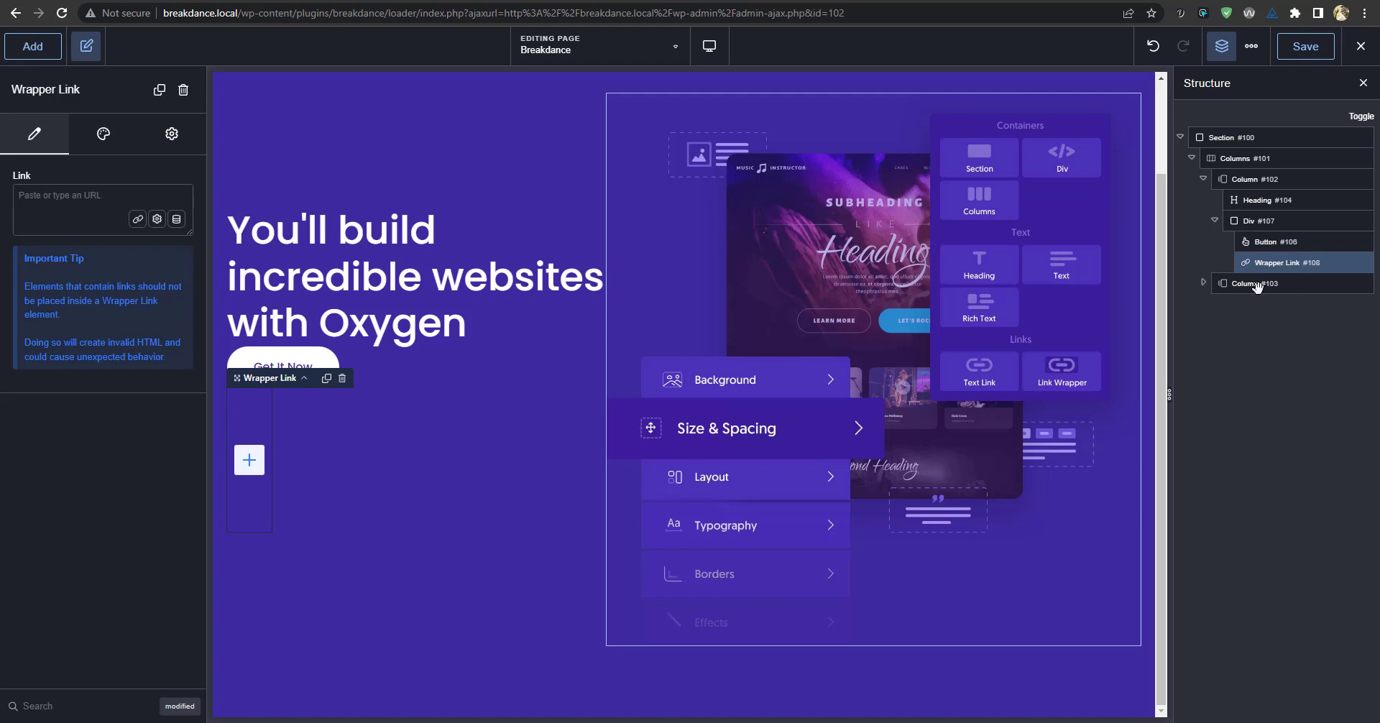
# Arrange the contents of the button's parent div horizontally with Center alignment, Middle vertical alignment and a 20 px gap.
pyautogui.click(1268, 221)
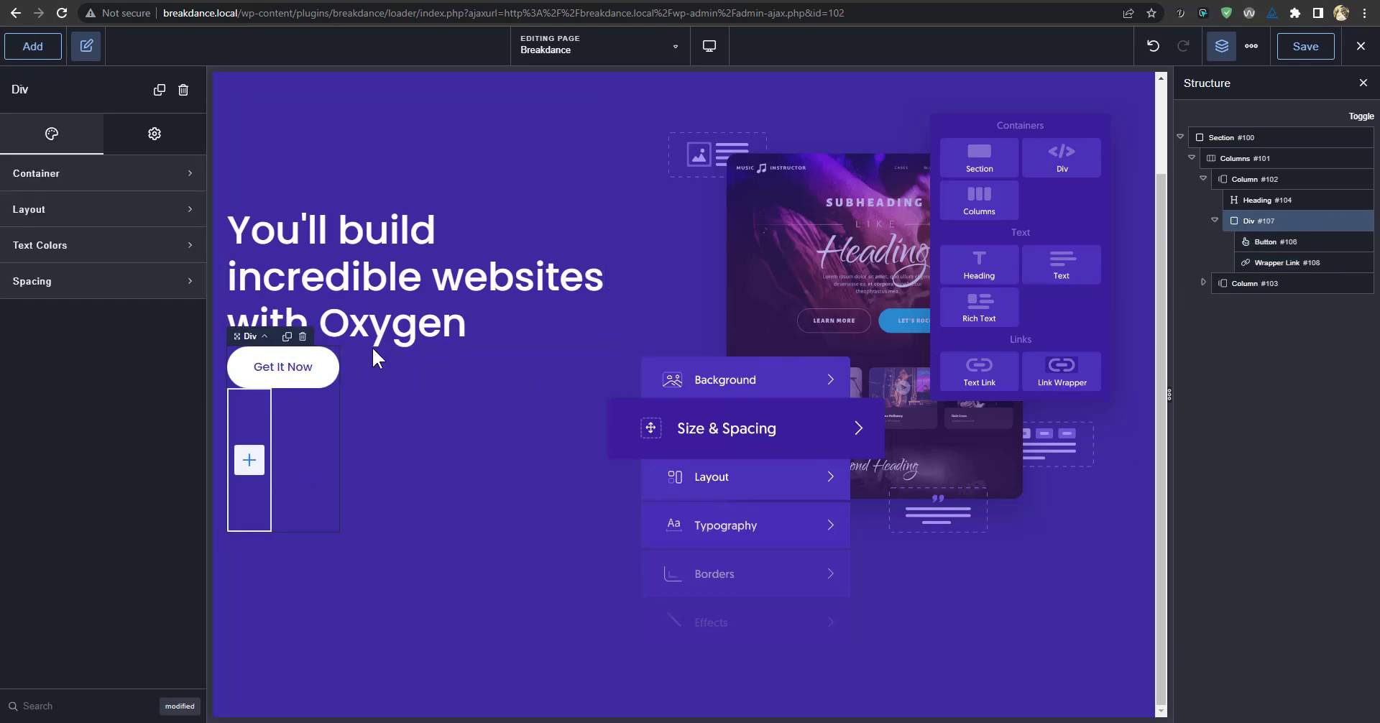
pyautogui.click(105, 210)
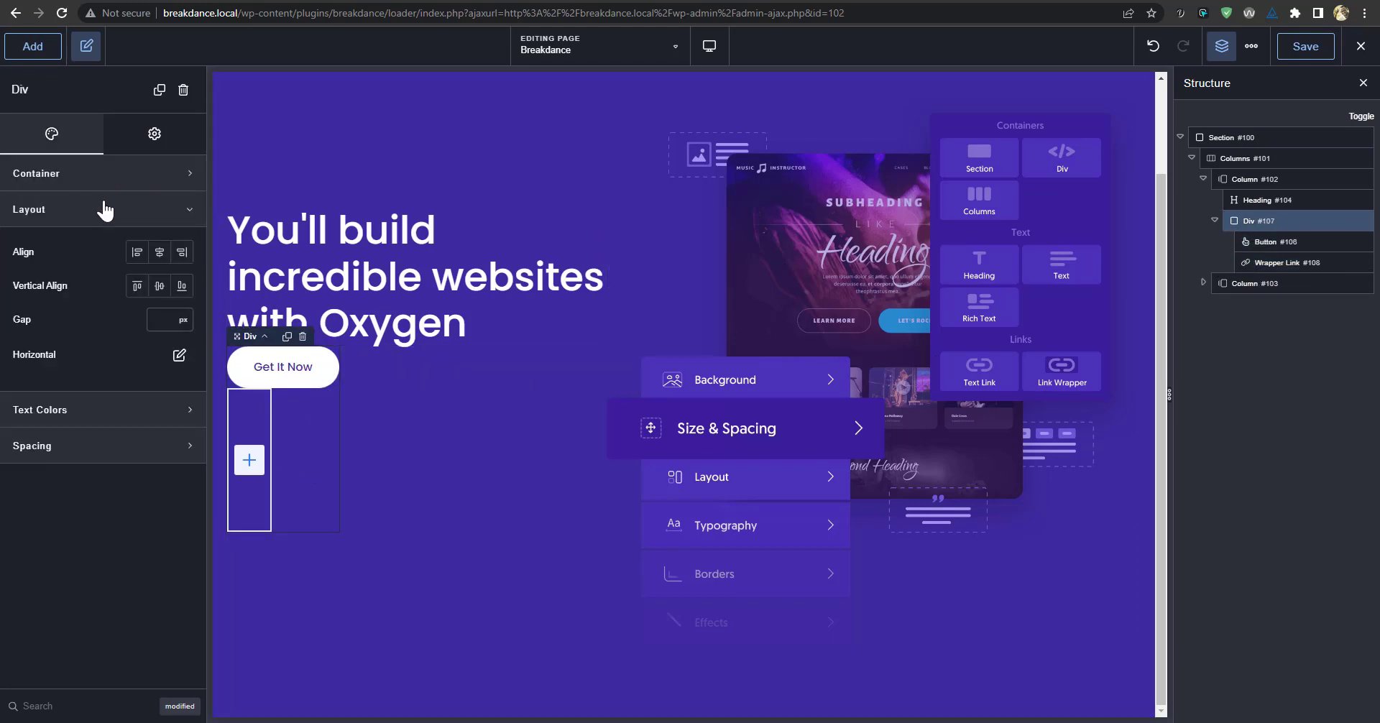
pyautogui.click(178, 355)
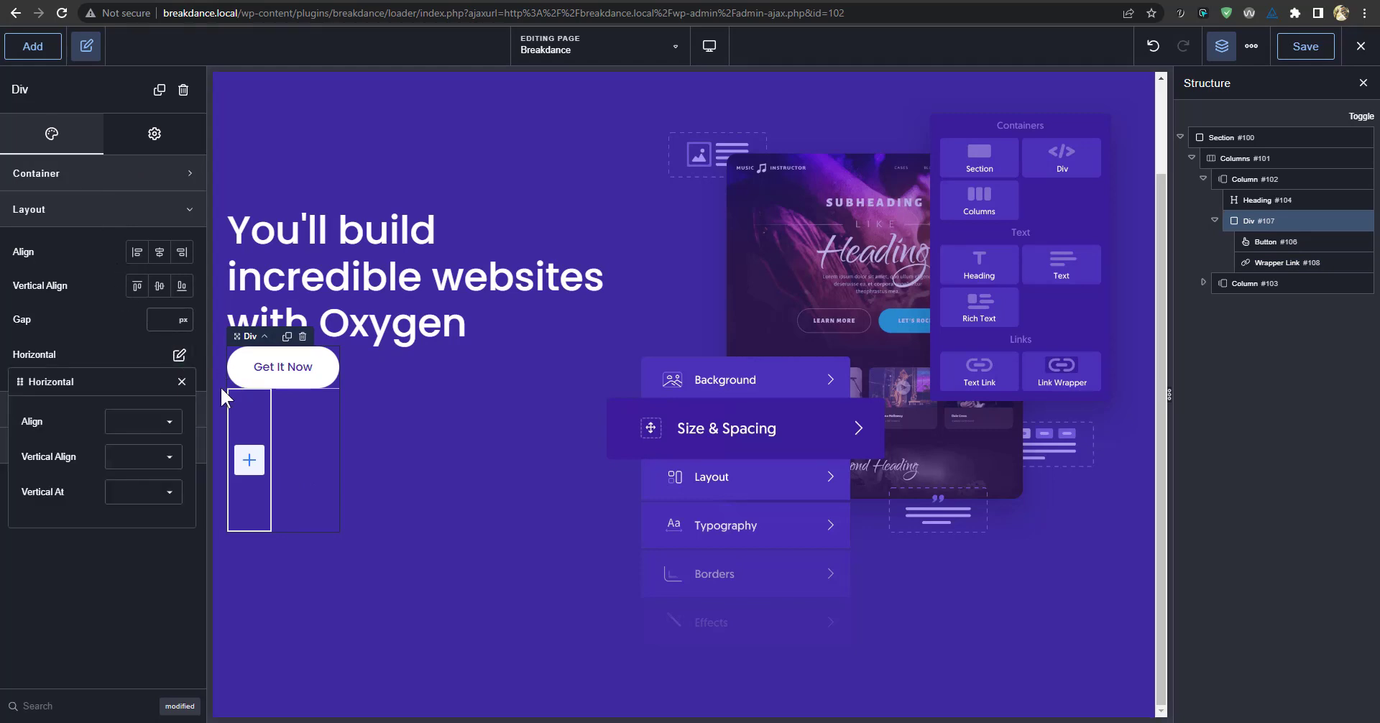
pyautogui.click(163, 431)
pyautogui.click(142, 466)
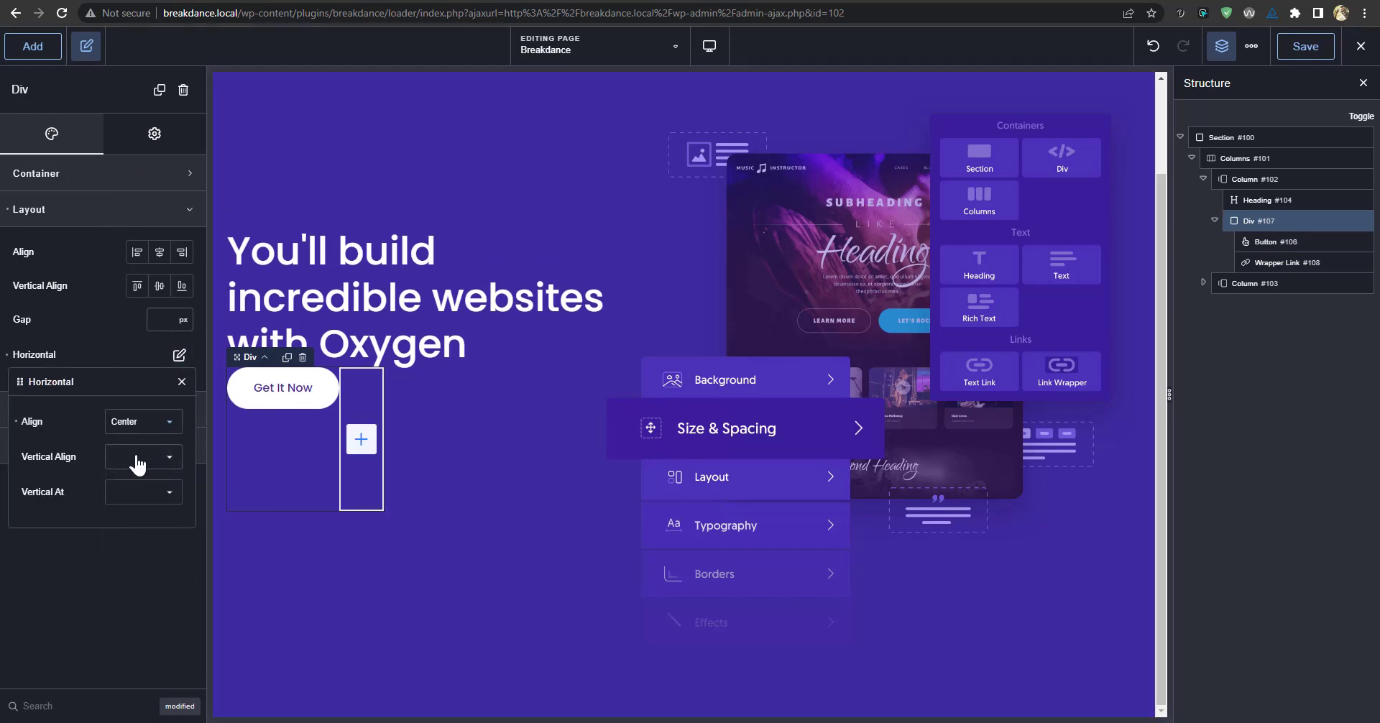
pyautogui.click(143, 454)
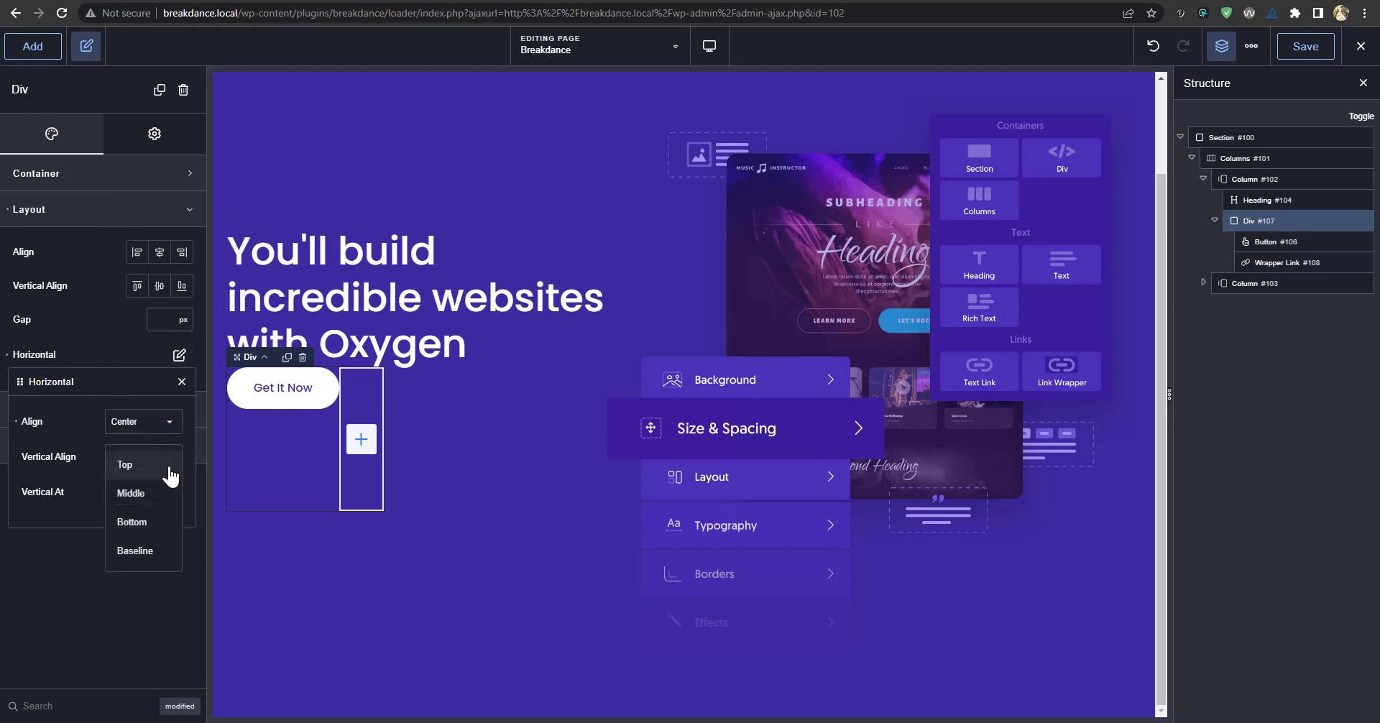
pyautogui.click(143, 505)
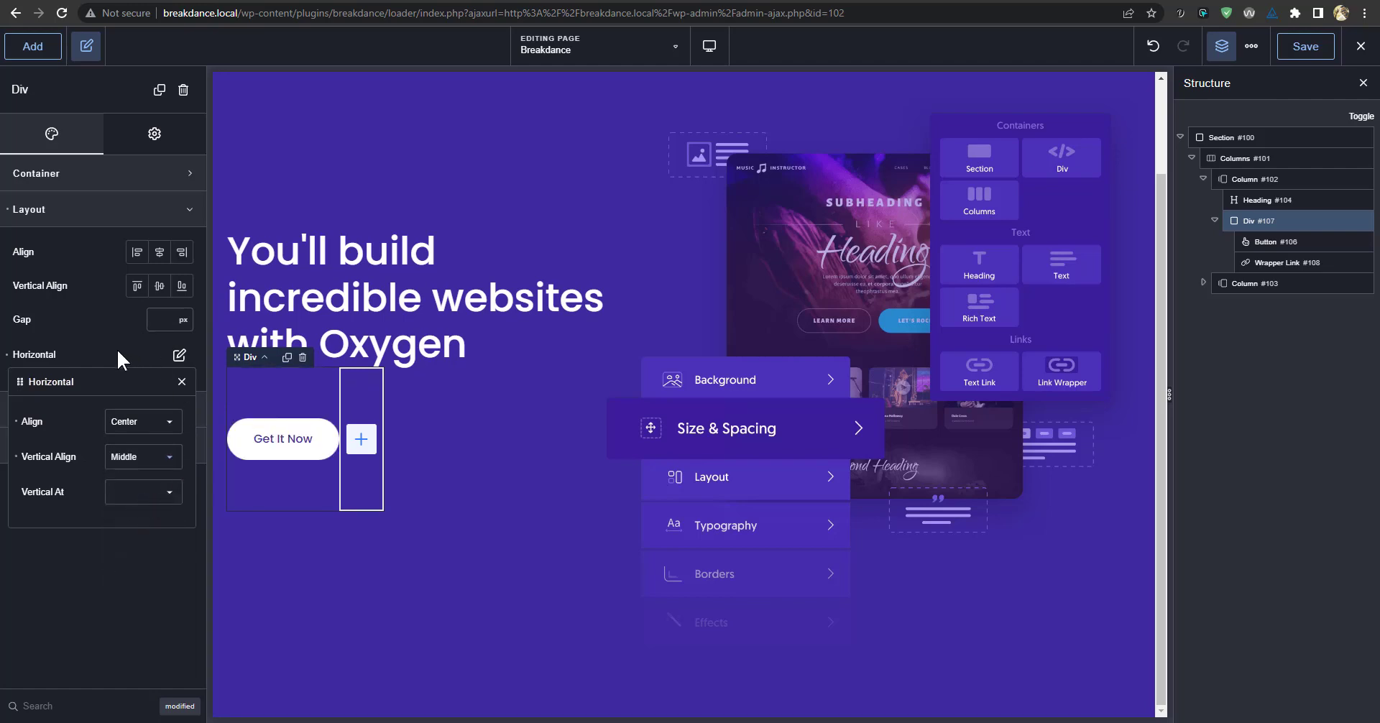
pyautogui.click(94, 336)
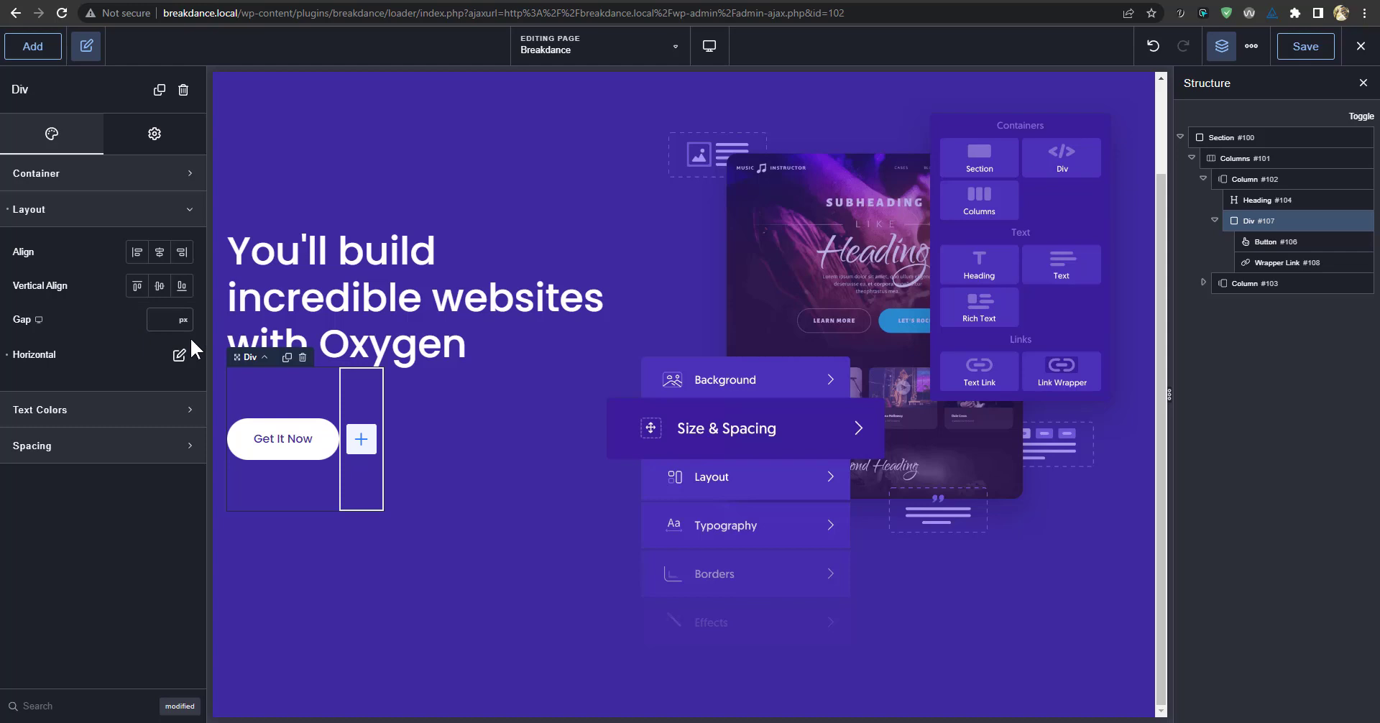
pyautogui.click(180, 356)
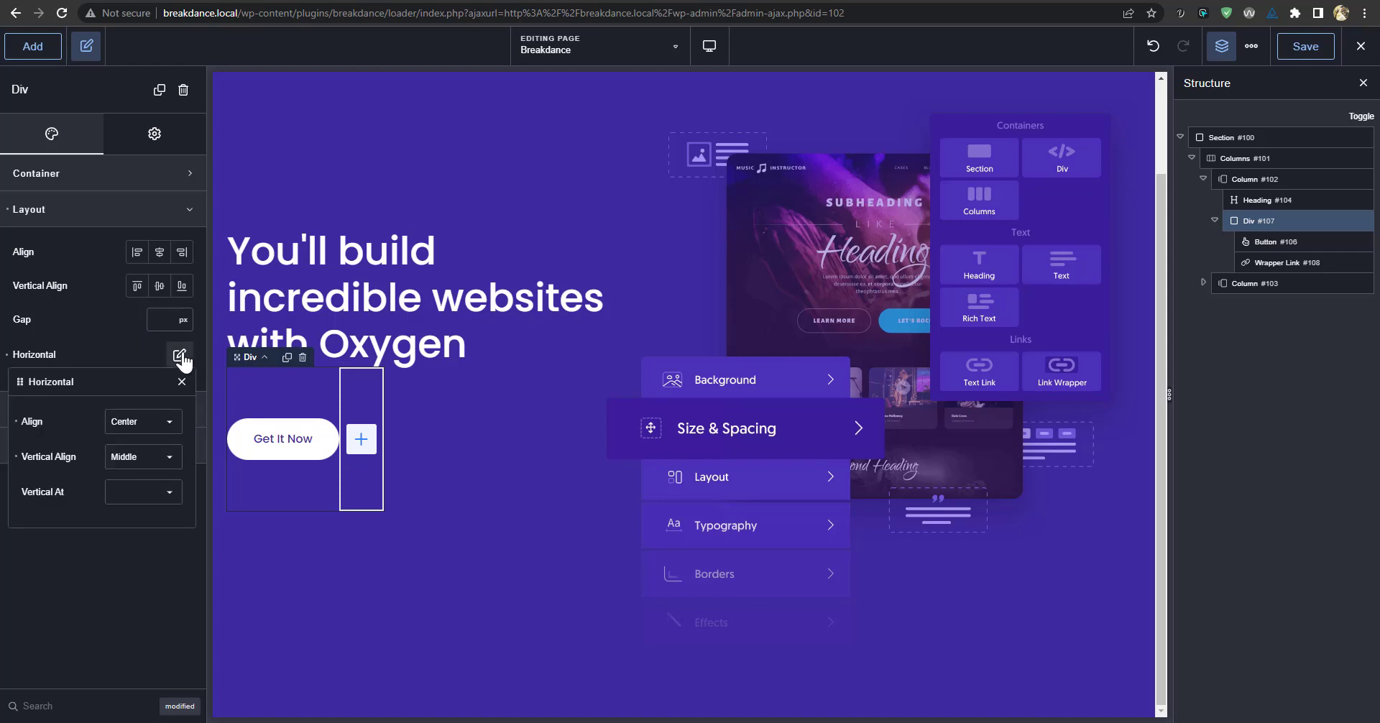
pyautogui.click(180, 355)
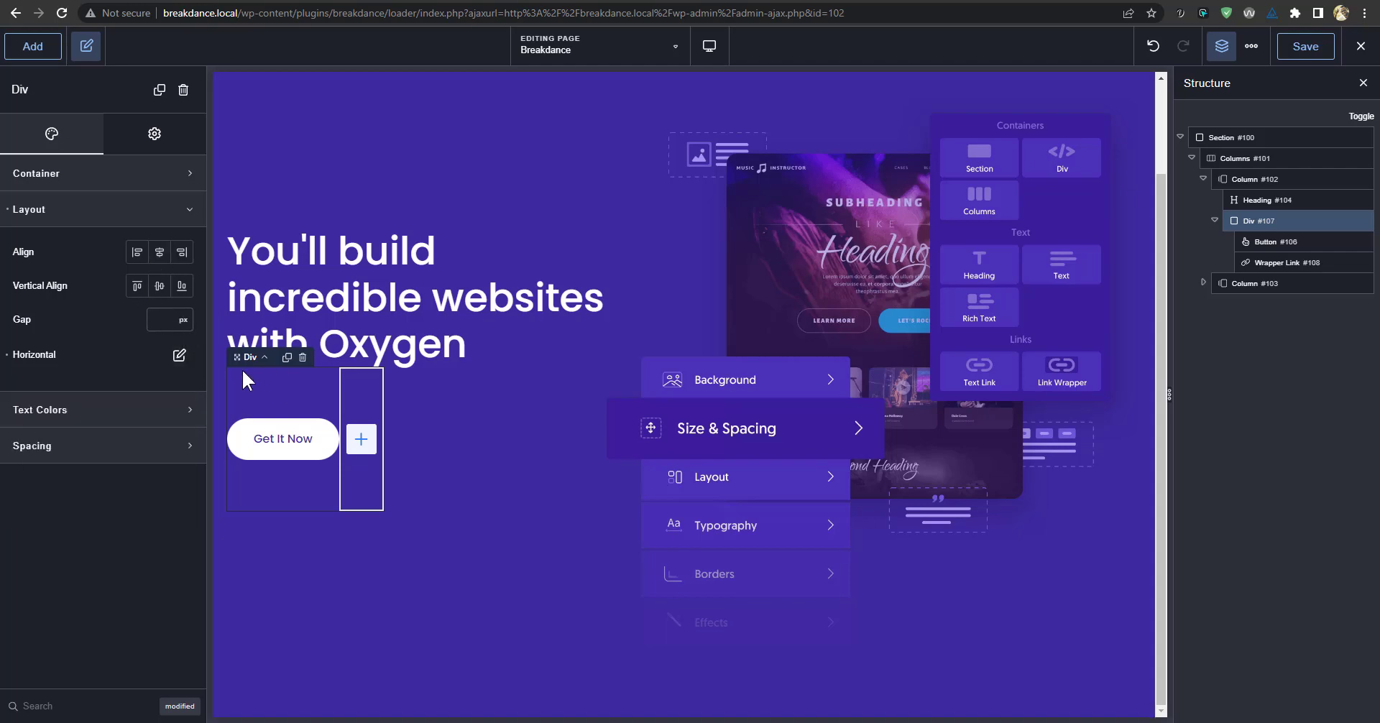
pyautogui.click(166, 321)
pyautogui.write('20')
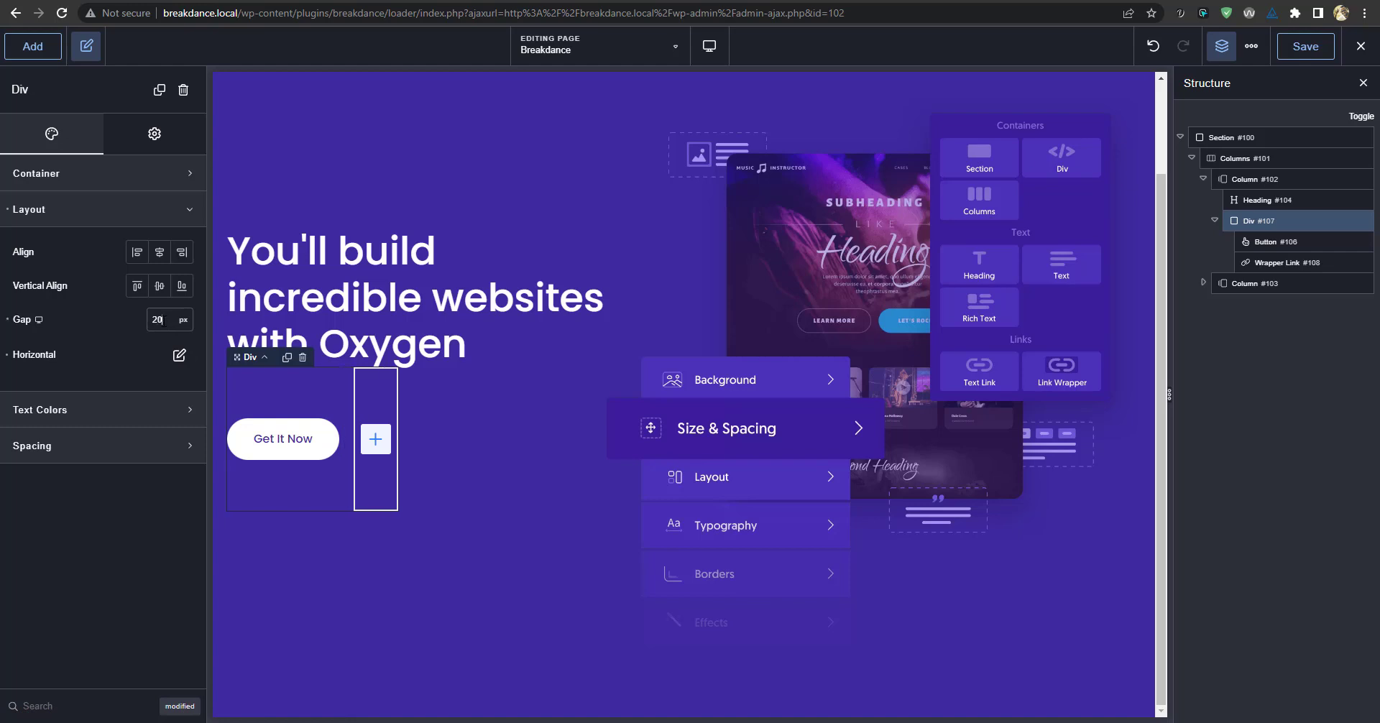
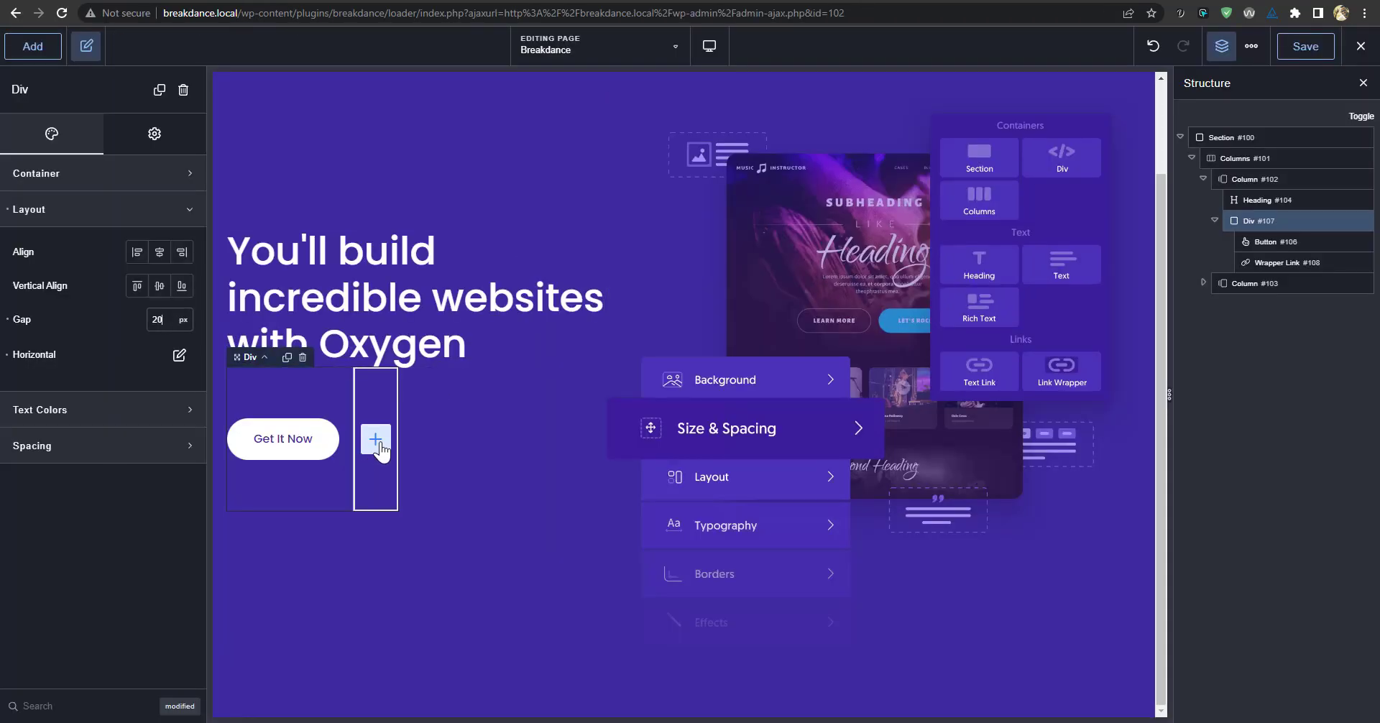
# Add a div inside the wrapper link and give it a white #FFFFFF background.
pyautogui.click(1258, 262)
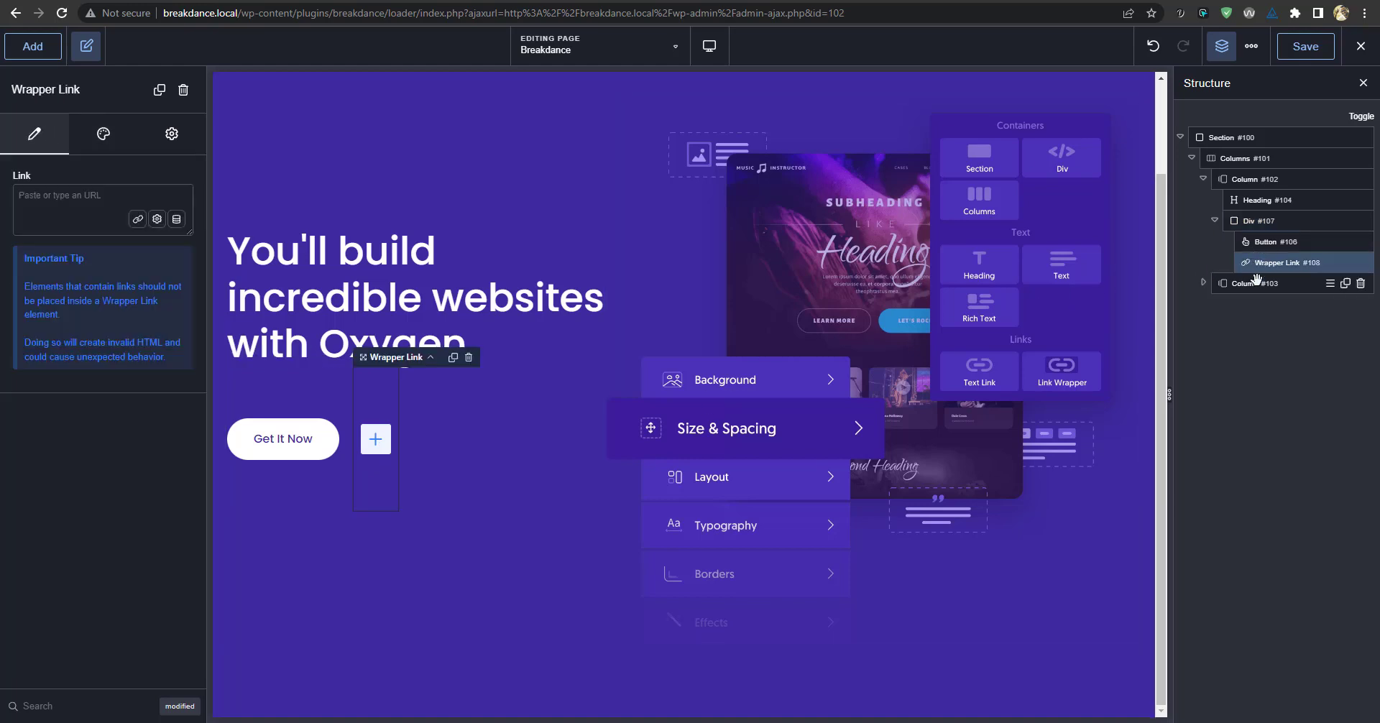
pyautogui.click(375, 440)
pyautogui.click(60, 324)
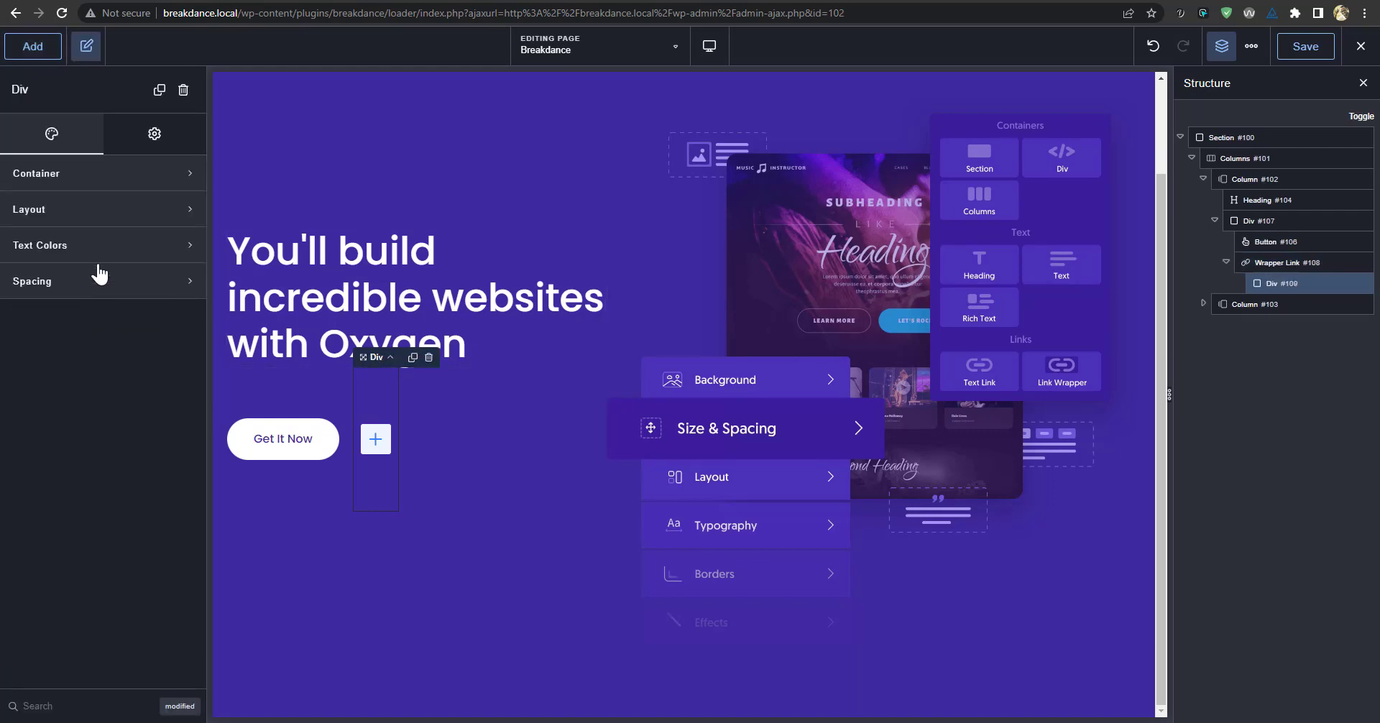
pyautogui.click(92, 176)
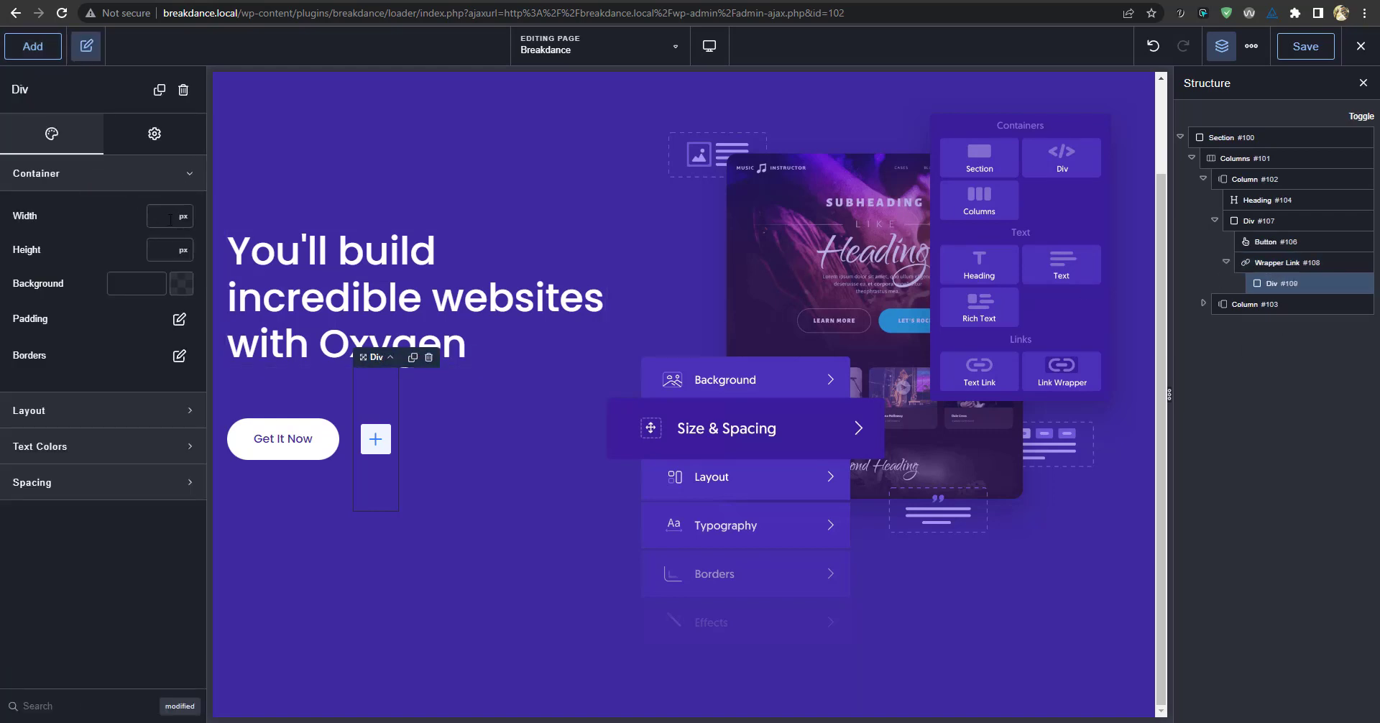
pyautogui.click(176, 287)
pyautogui.click(64, 518)
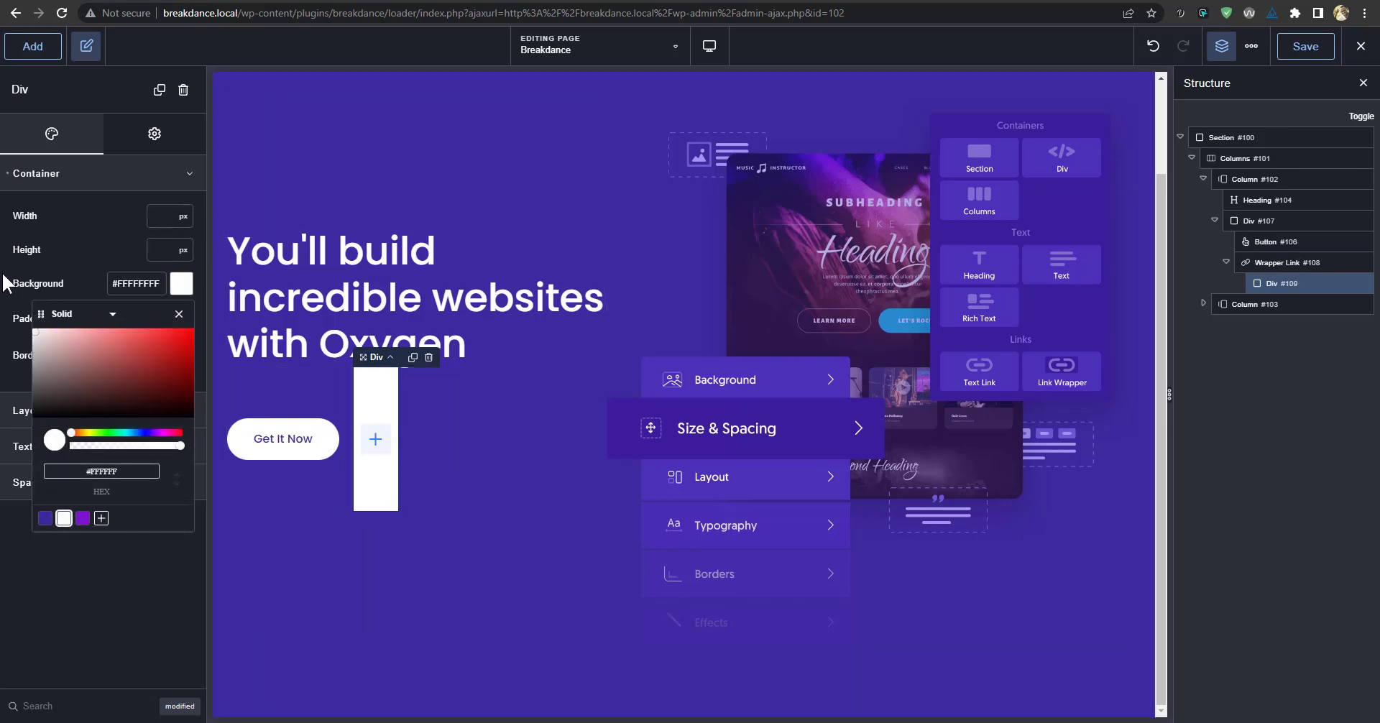
# Set both the width and the height of the white div to 50 px.
pyautogui.click(150, 217)
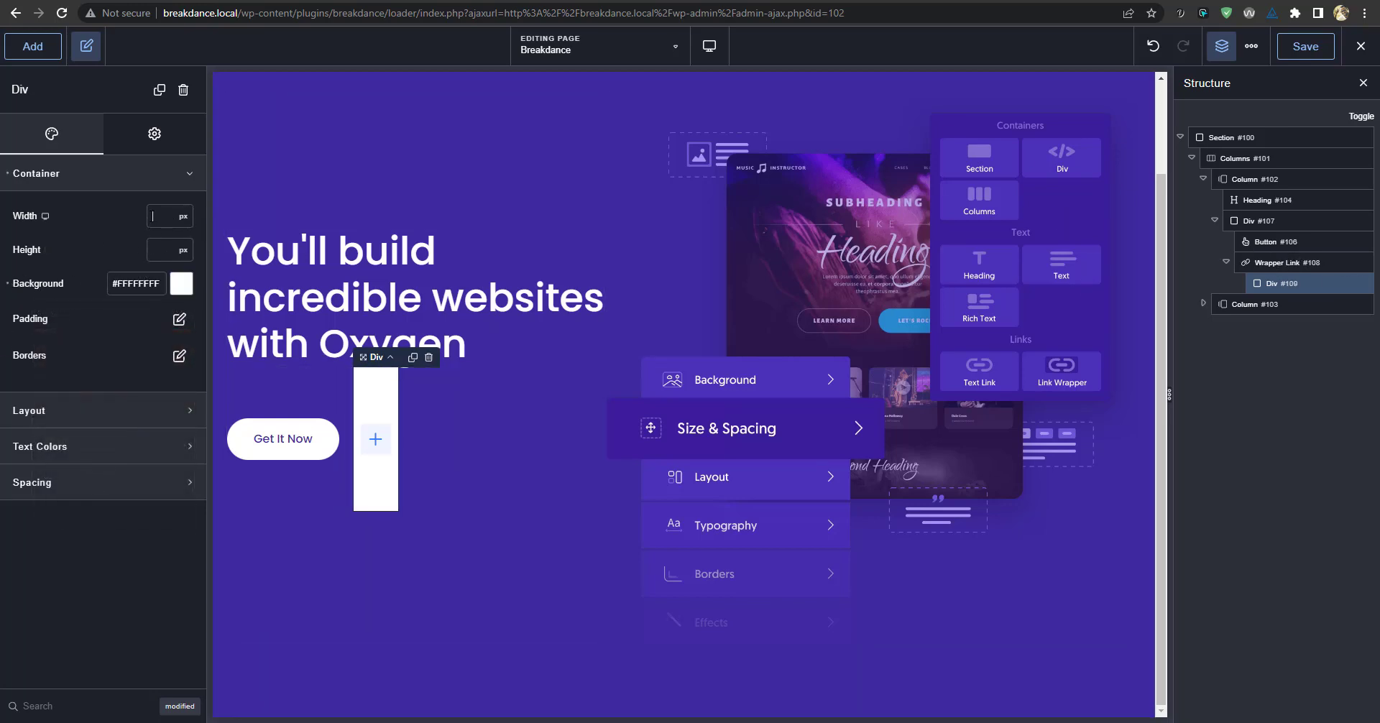
pyautogui.write('50')
pyautogui.click(170, 249)
pyautogui.write('50')
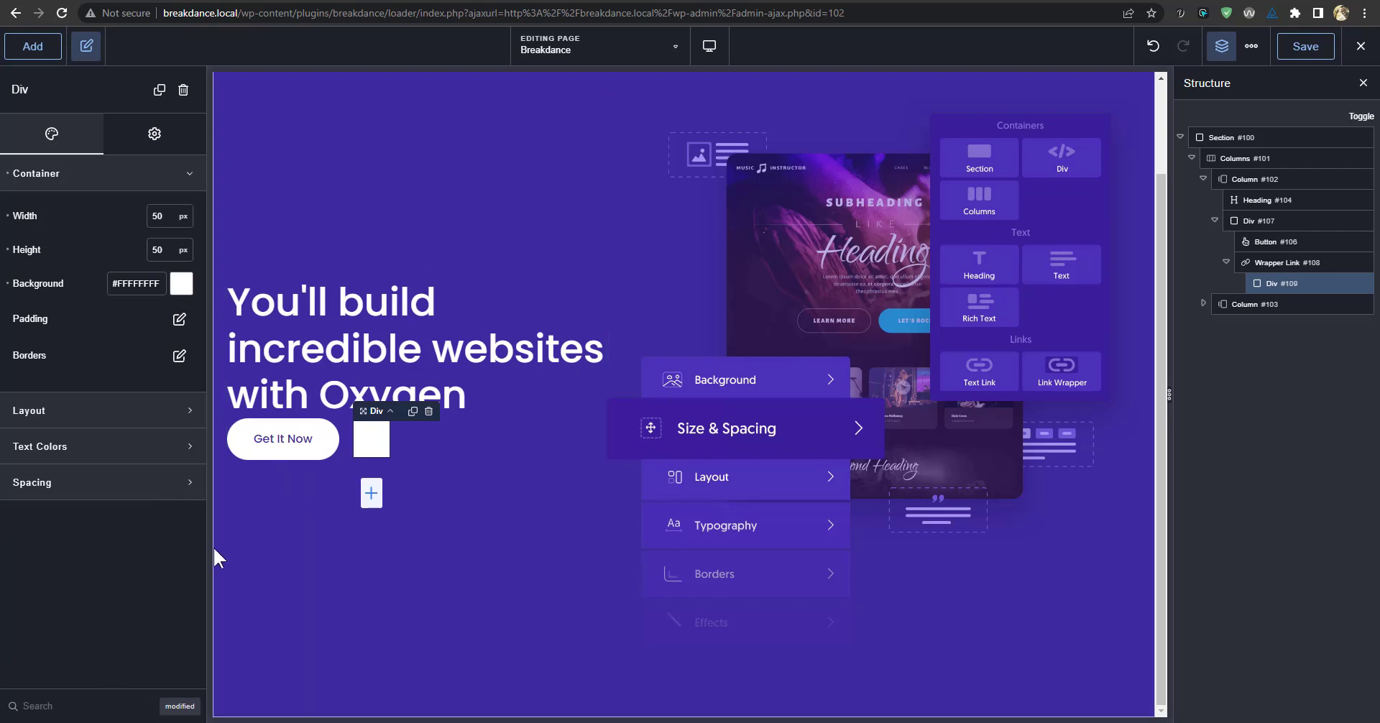
pyautogui.click(59, 706)
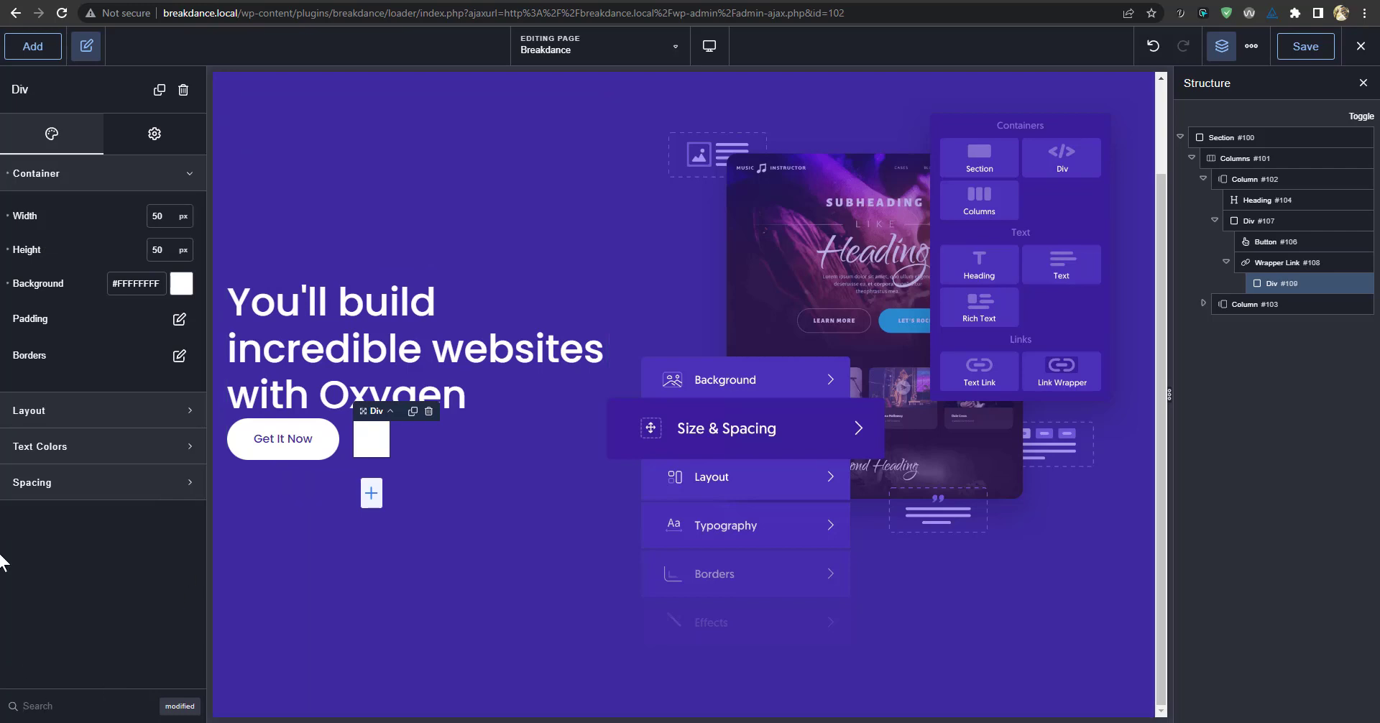
# Set the white square div's border radius to 100%.
pyautogui.write('radius')
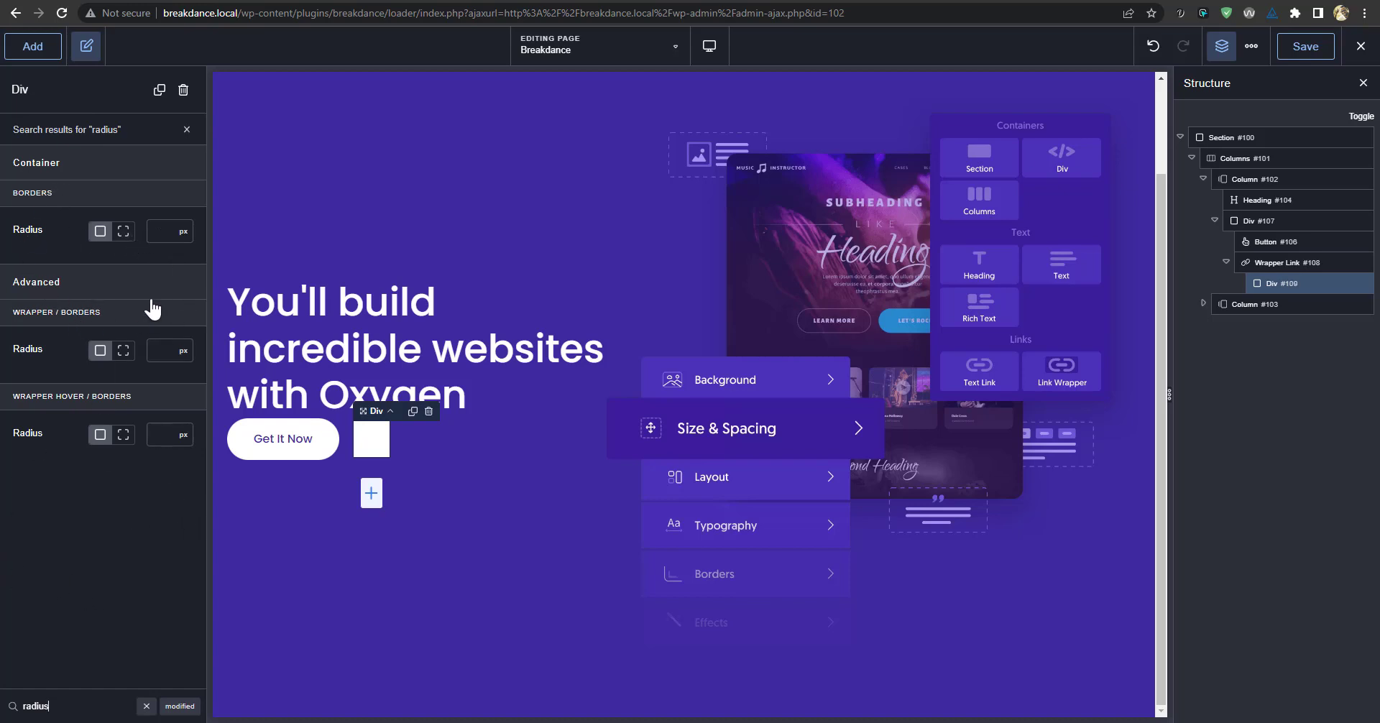
pyautogui.click(155, 231)
pyautogui.write('100')
pyautogui.click(183, 231)
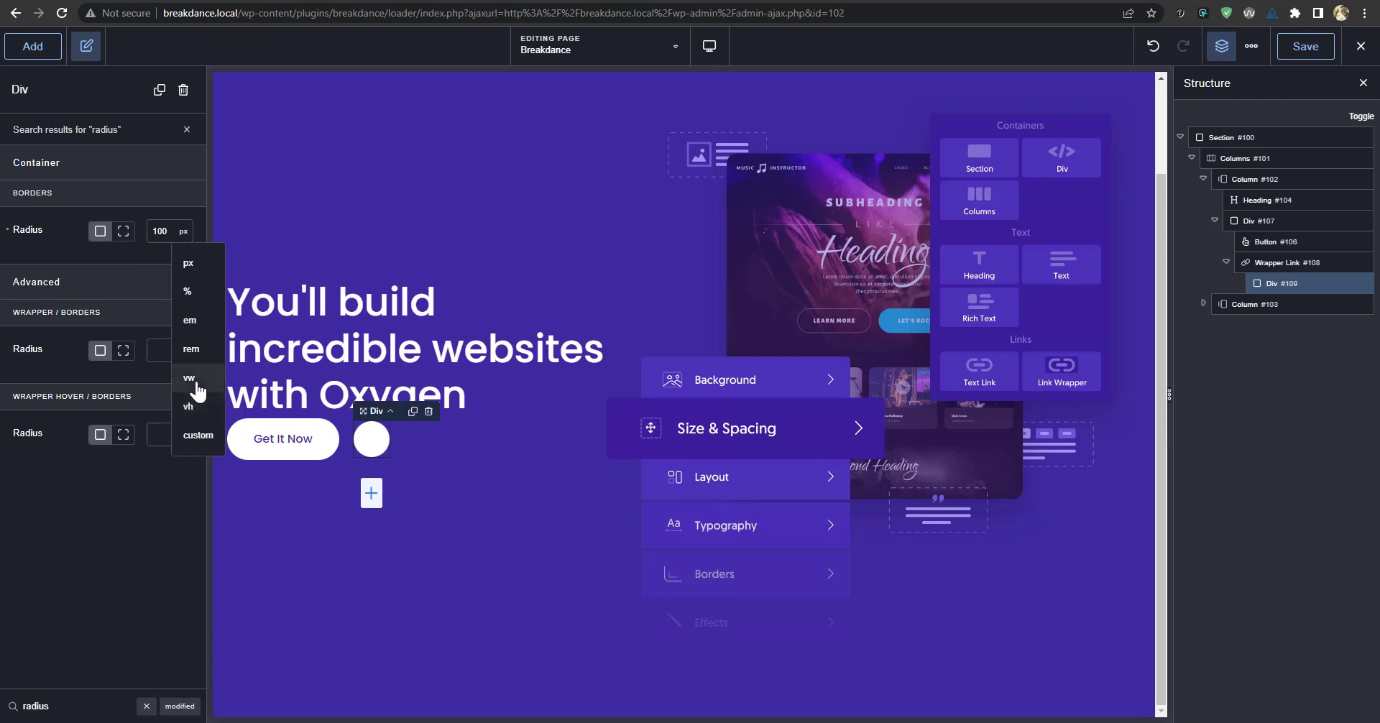
pyautogui.click(189, 378)
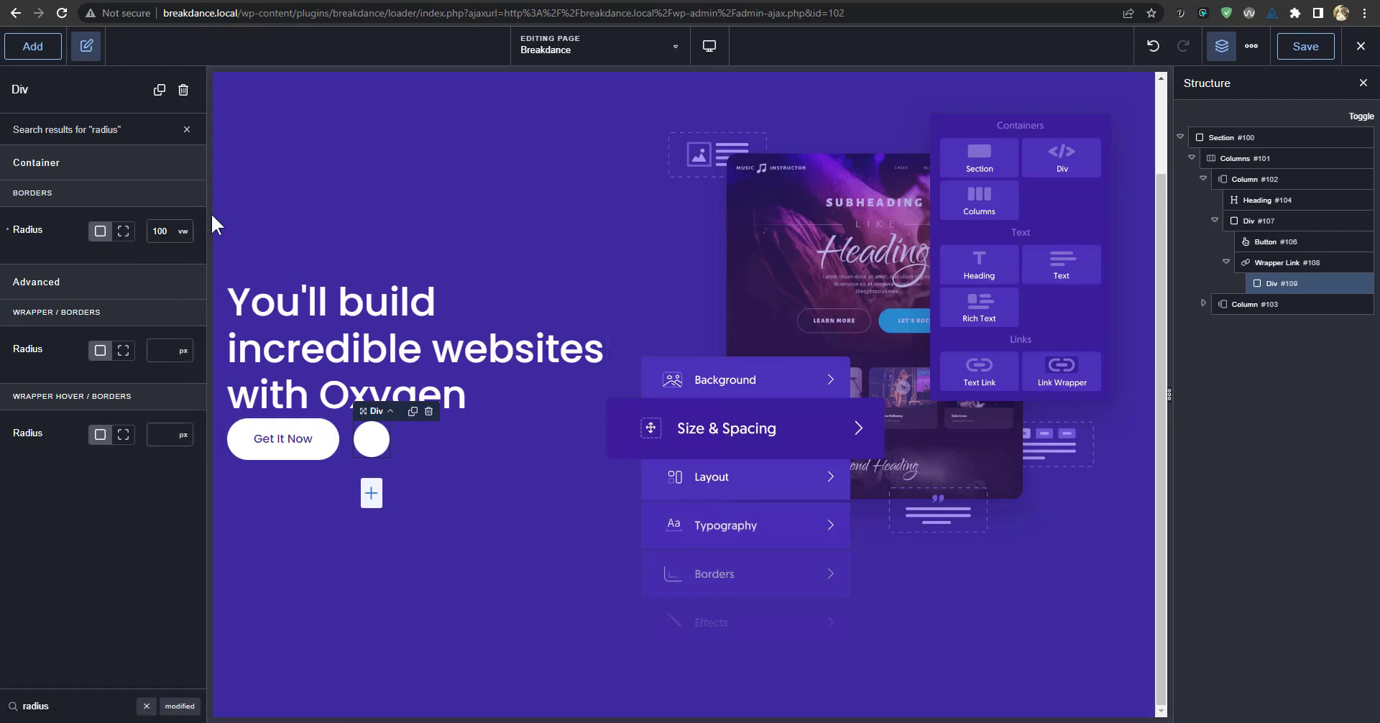
pyautogui.click(184, 232)
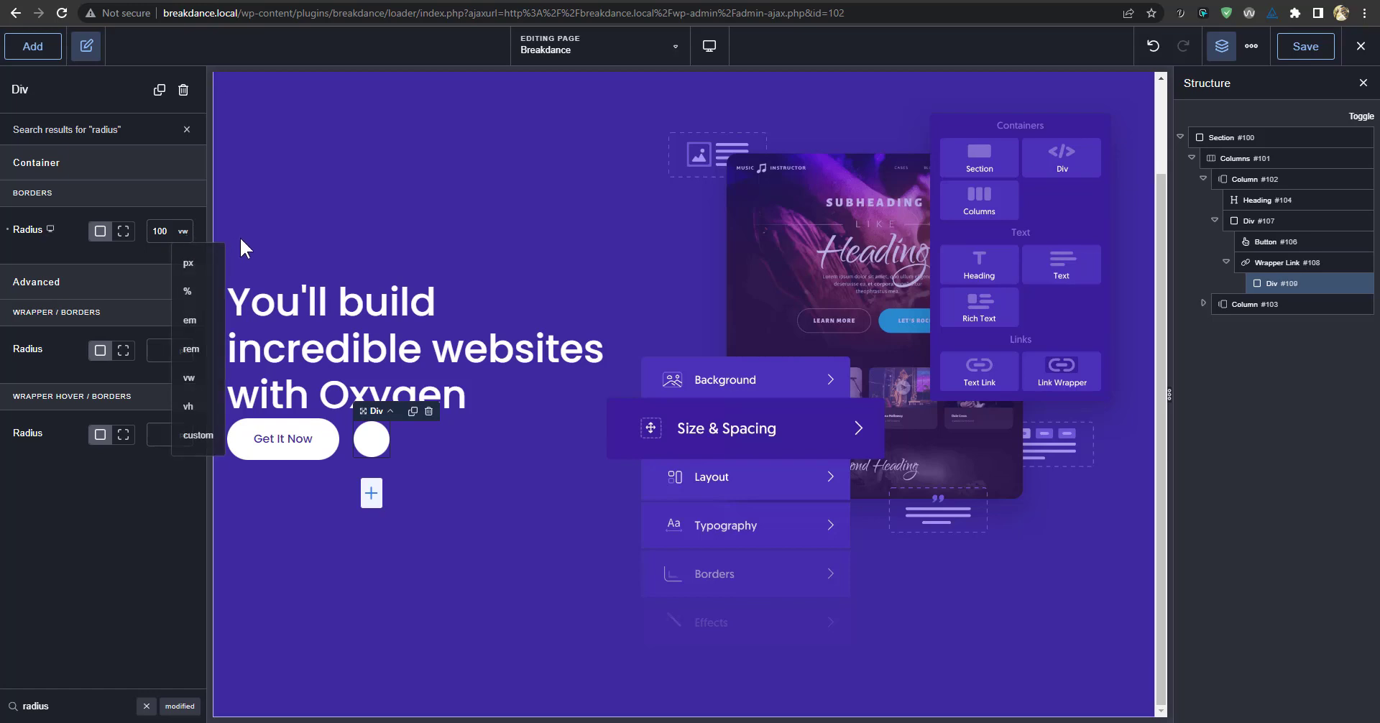
pyautogui.click(187, 291)
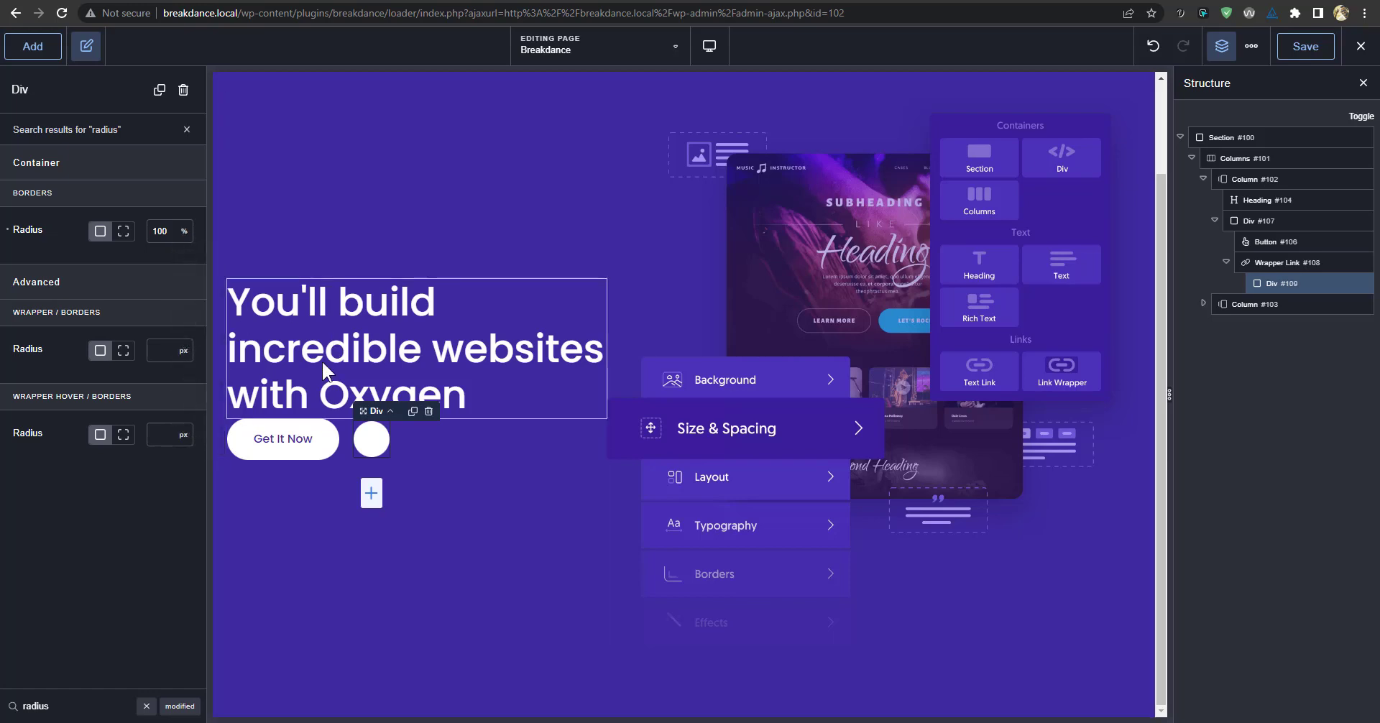
# Add an Icon element inside the round div and choose the solid "play" triangle from the icon library.
pyautogui.click(29, 50)
pyautogui.write('icon')
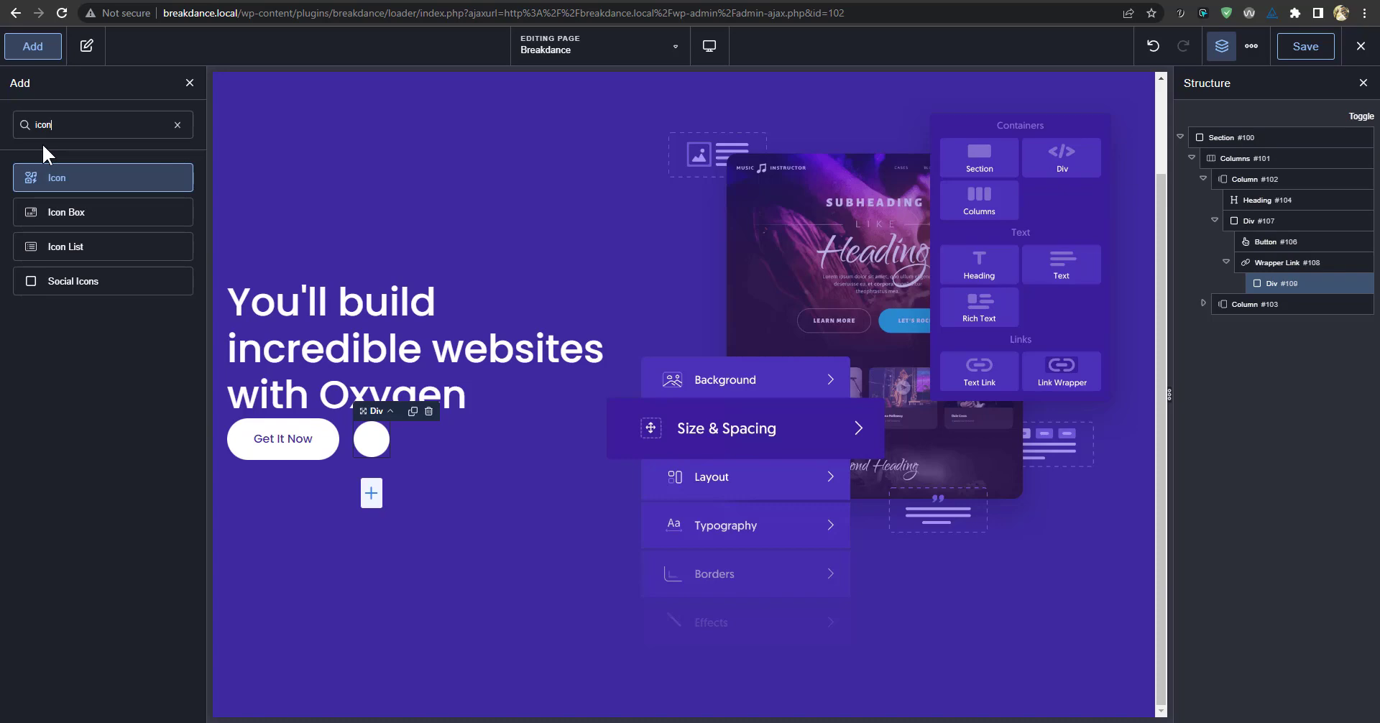
pyautogui.press('Return')
pyautogui.click(103, 216)
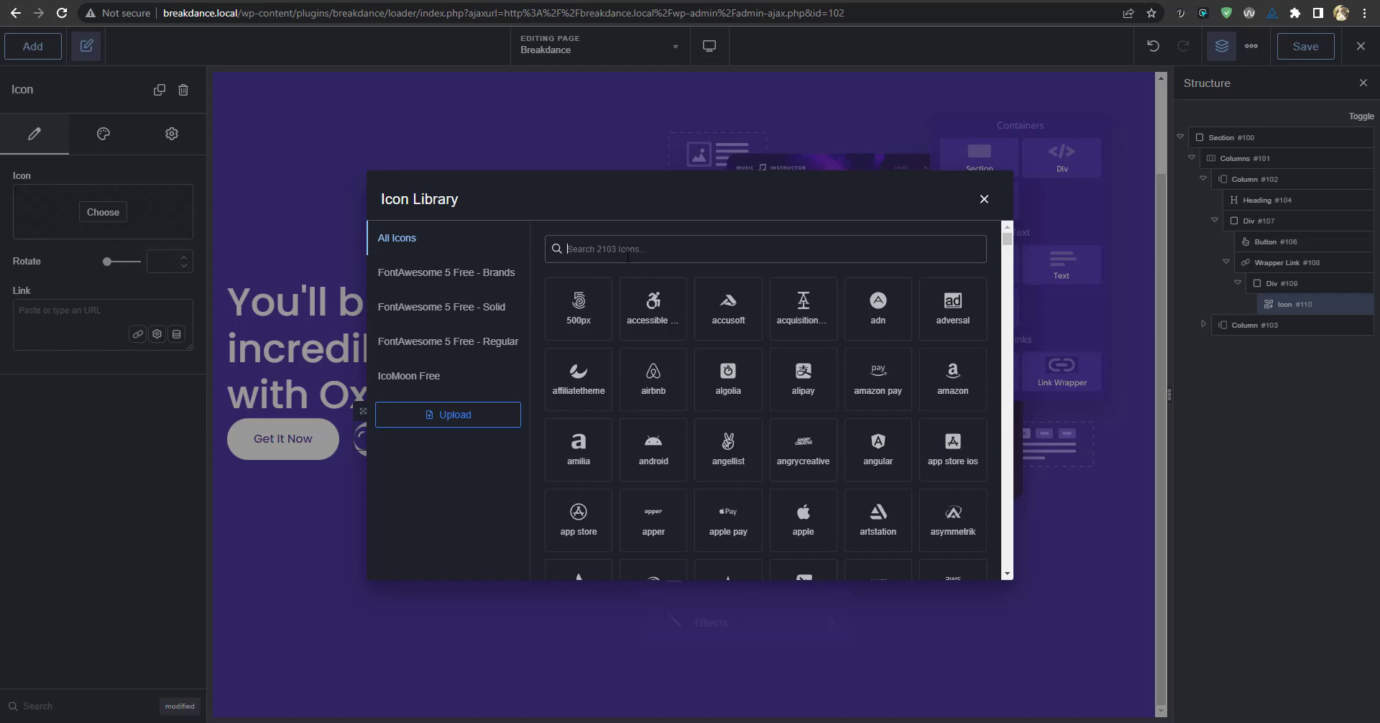
pyautogui.write('play')
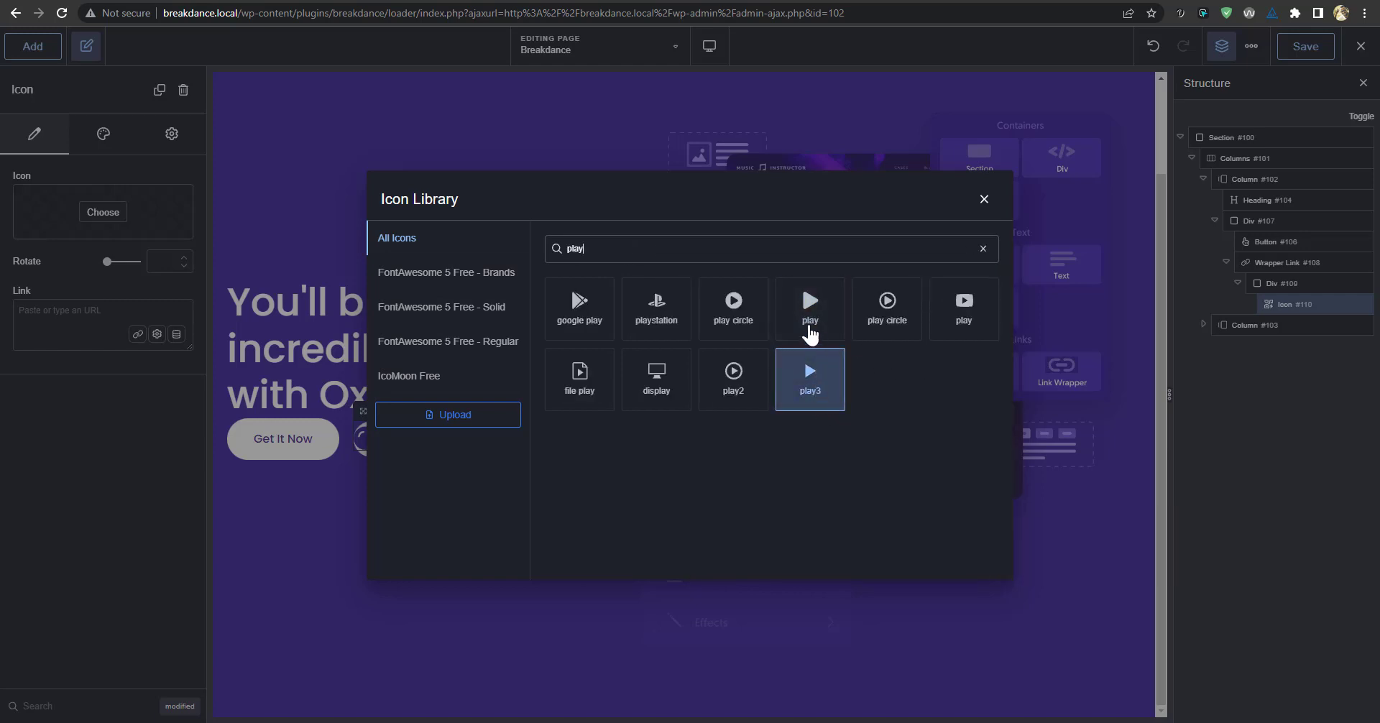
pyautogui.click(810, 333)
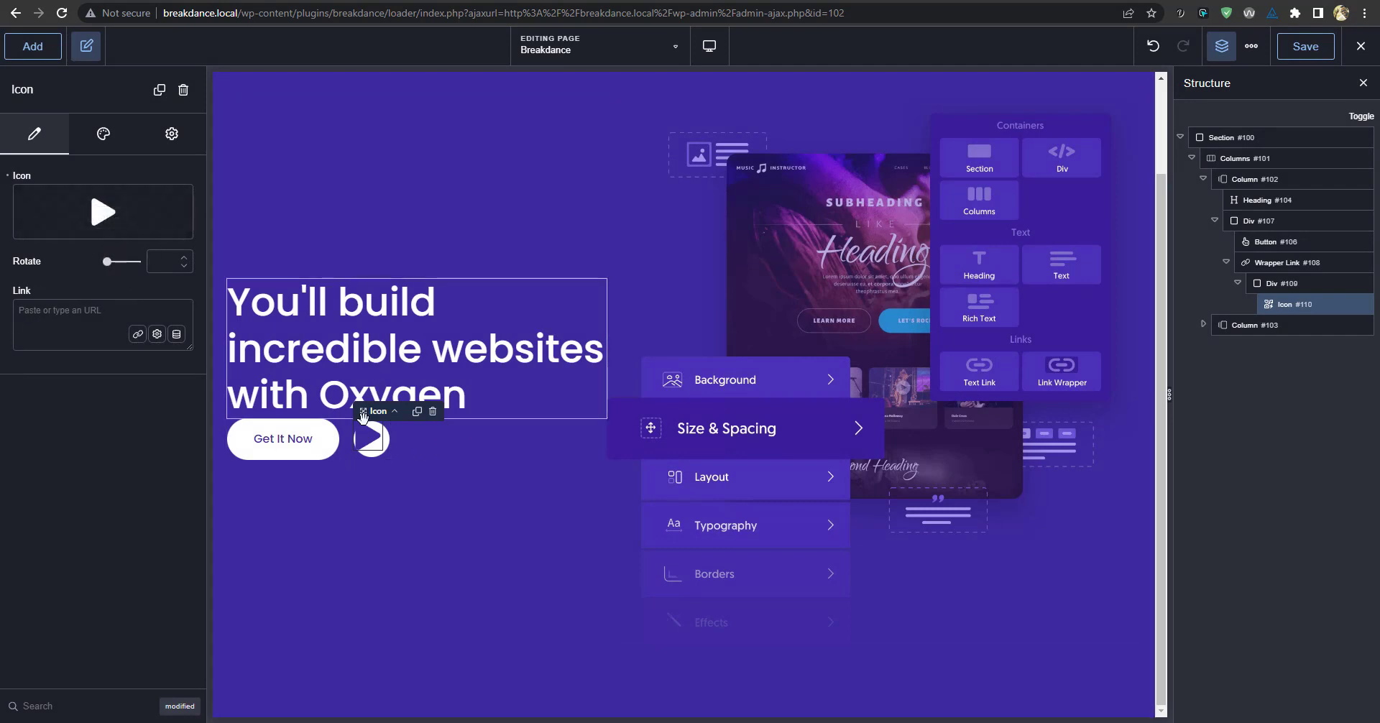
# Examine the play icon's content and design options, including rotation, color, size, style and spacing.
pyautogui.click(105, 135)
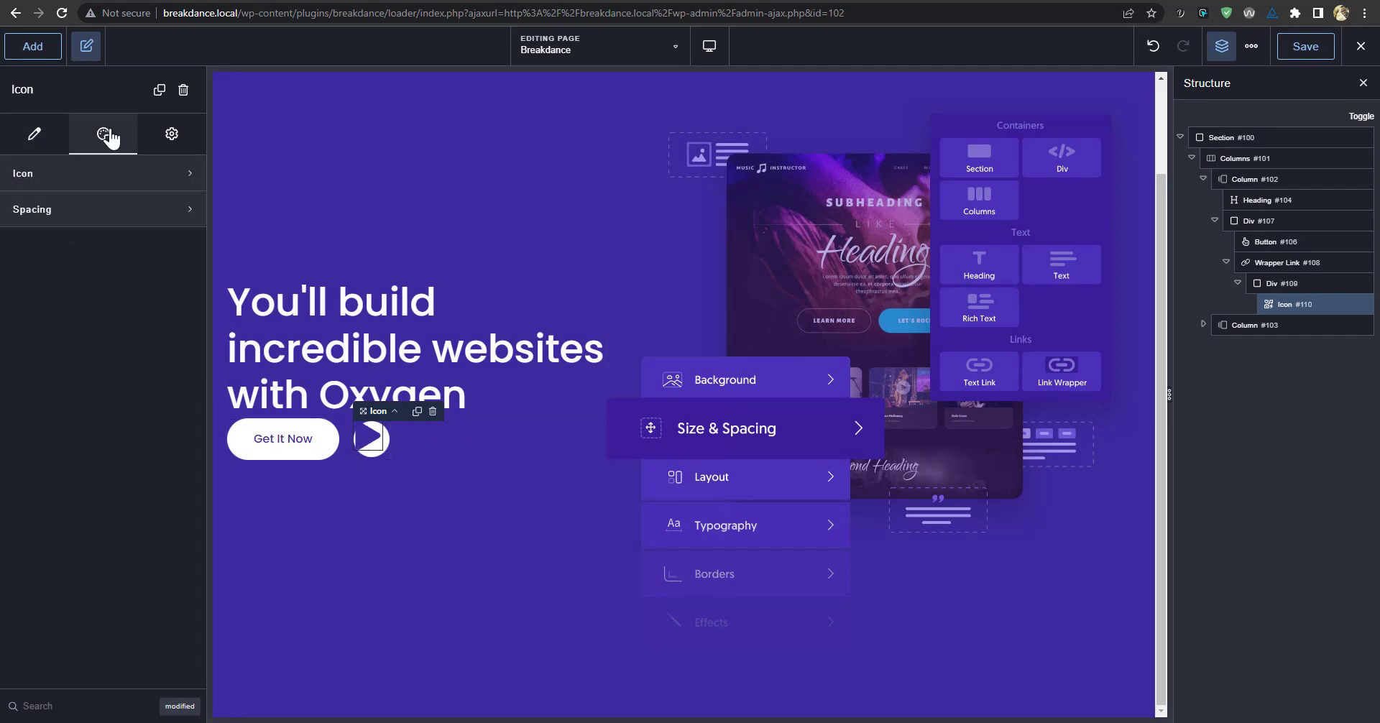
pyautogui.click(30, 136)
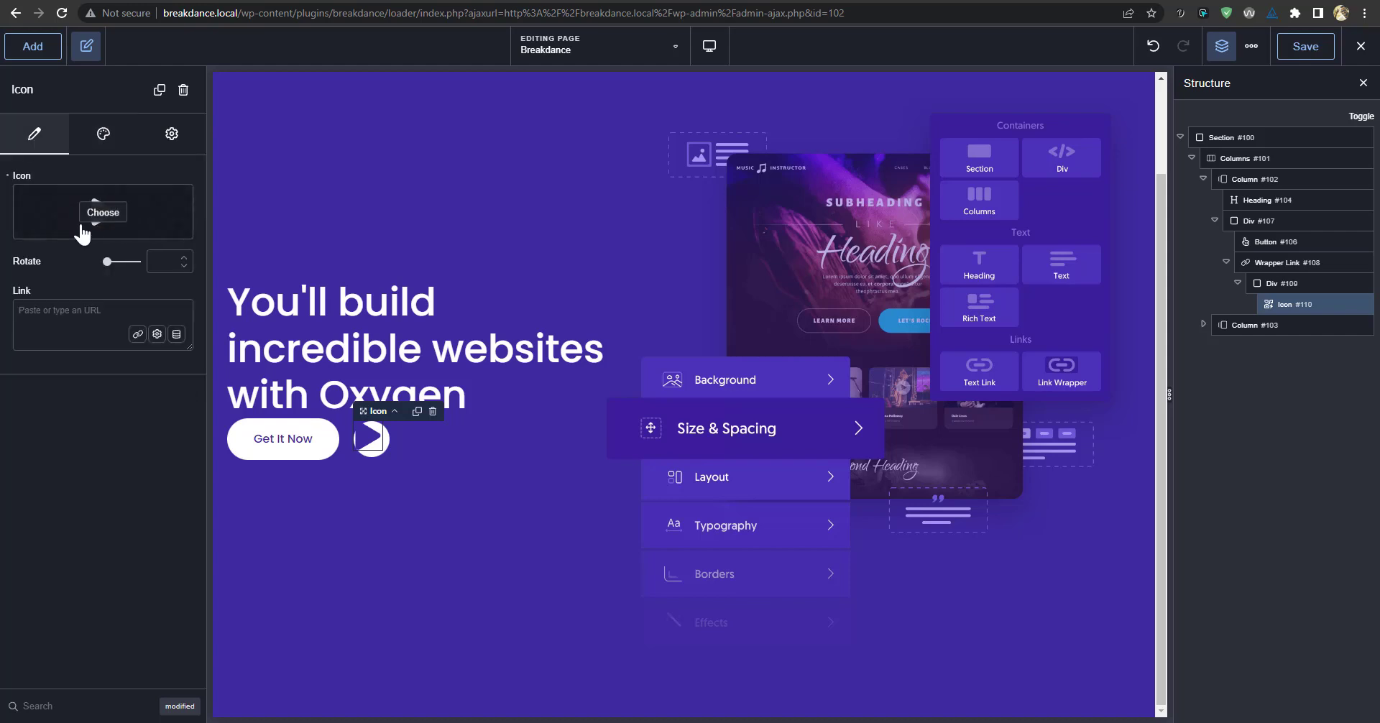
pyautogui.click(154, 142)
pyautogui.click(103, 134)
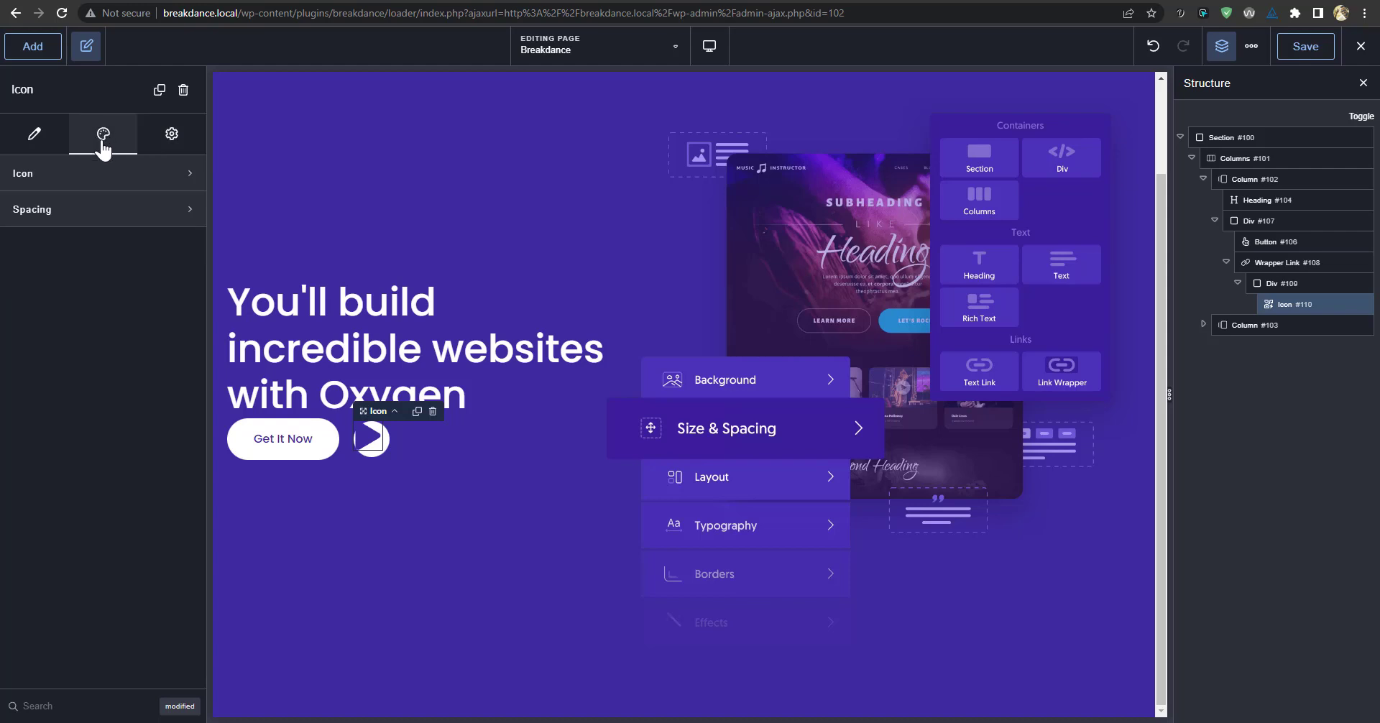
pyautogui.click(86, 214)
pyautogui.click(108, 172)
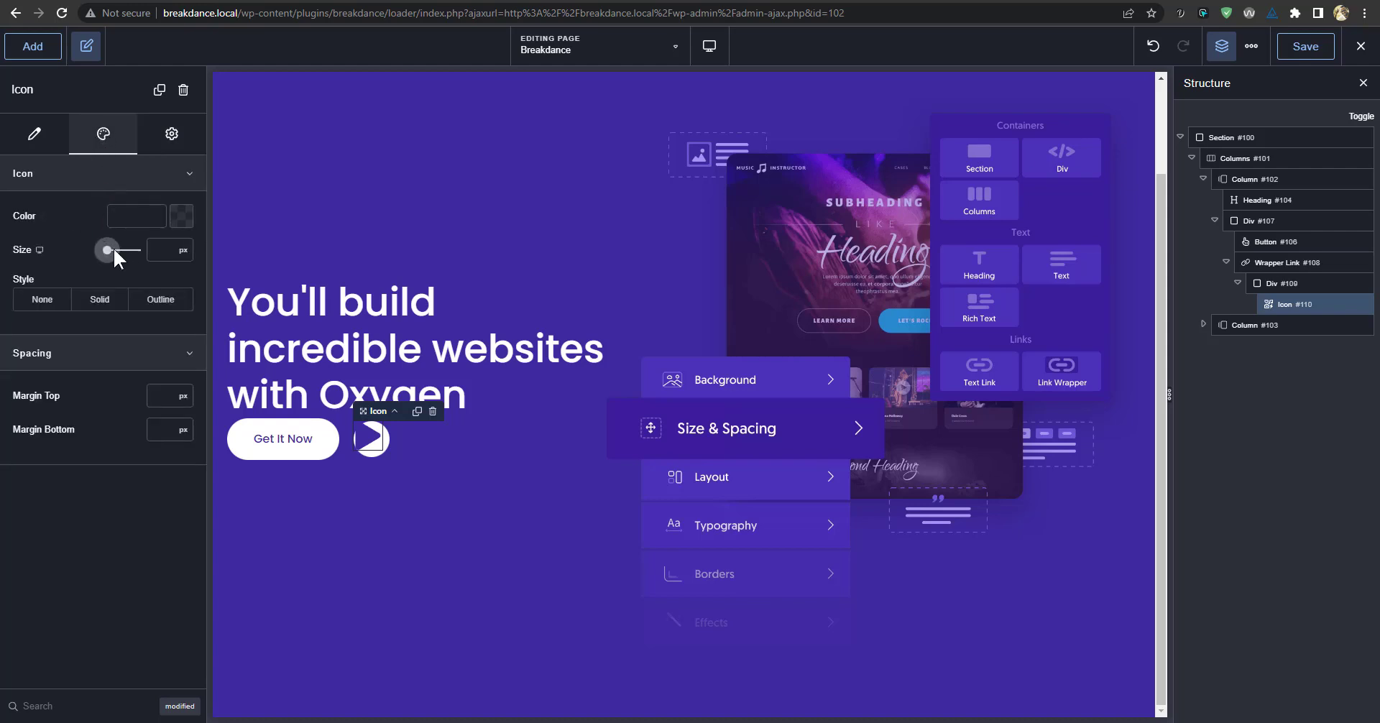
pyautogui.click(133, 184)
pyautogui.click(32, 140)
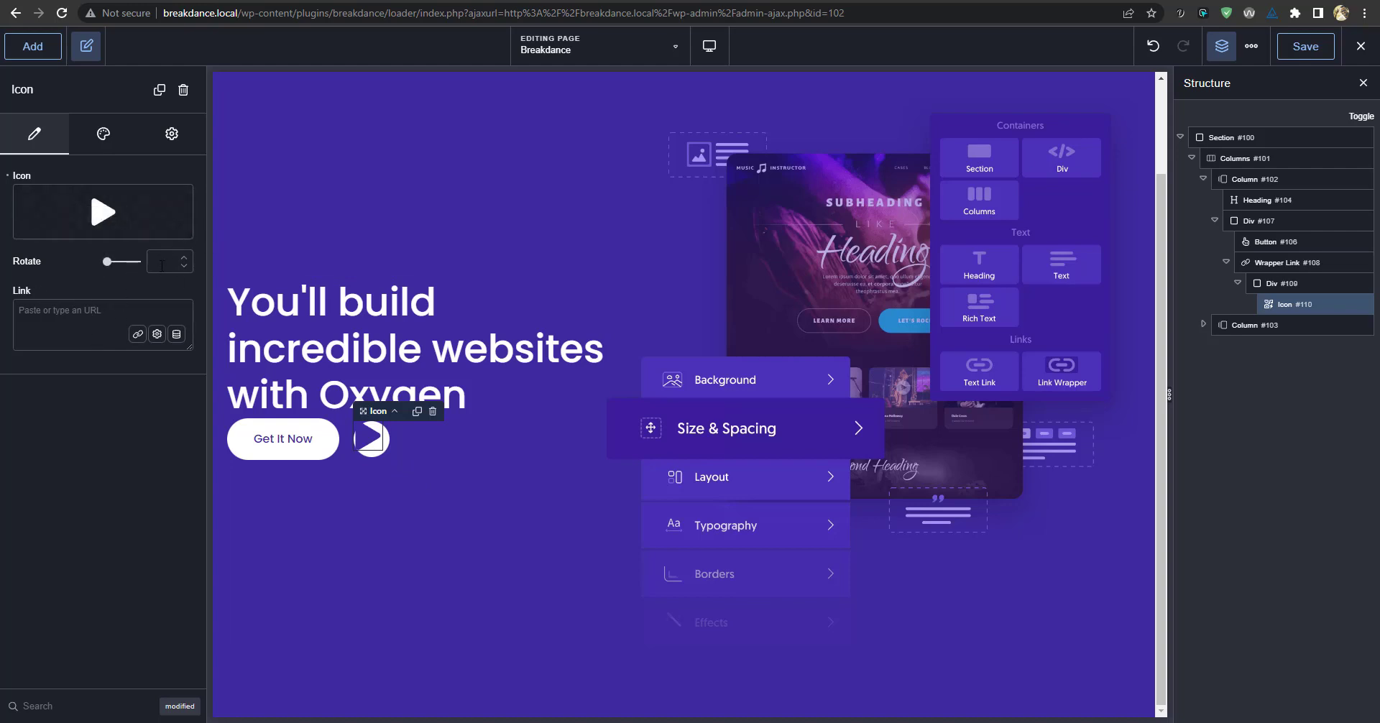
pyautogui.click(105, 136)
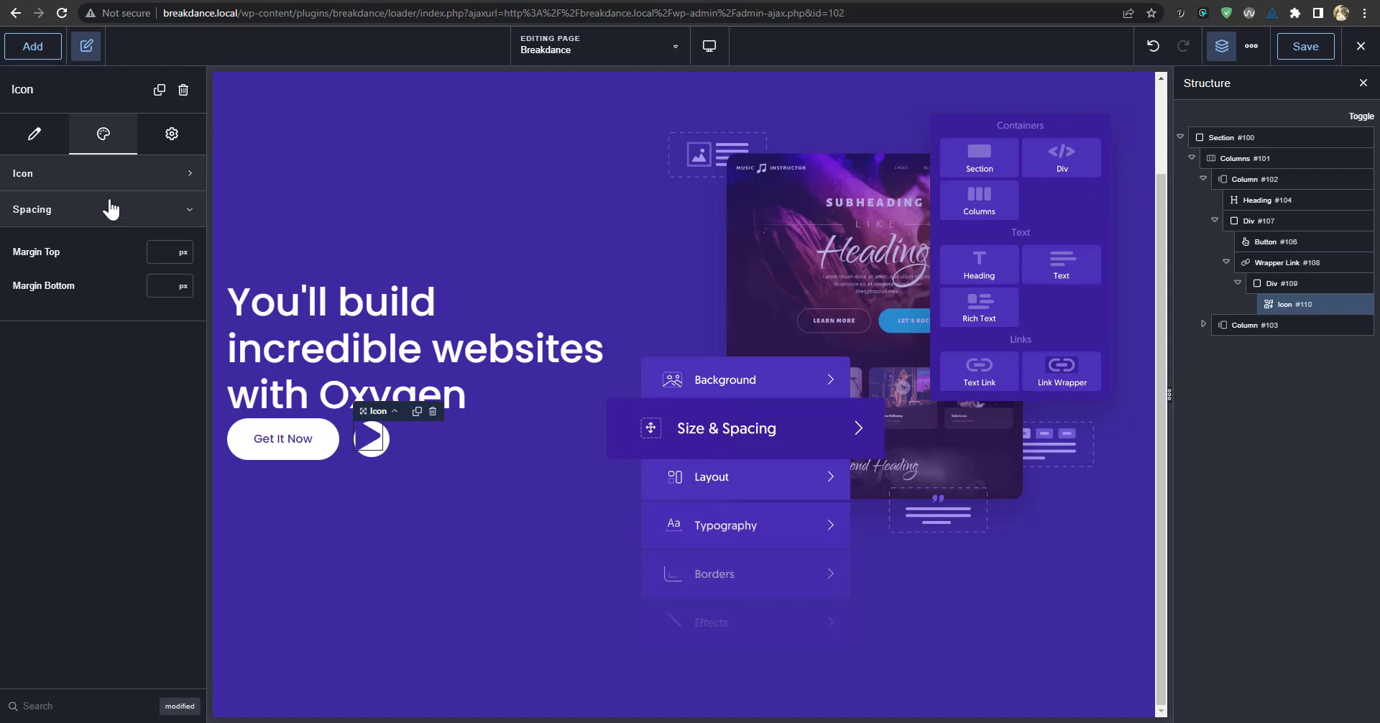
pyautogui.click(107, 175)
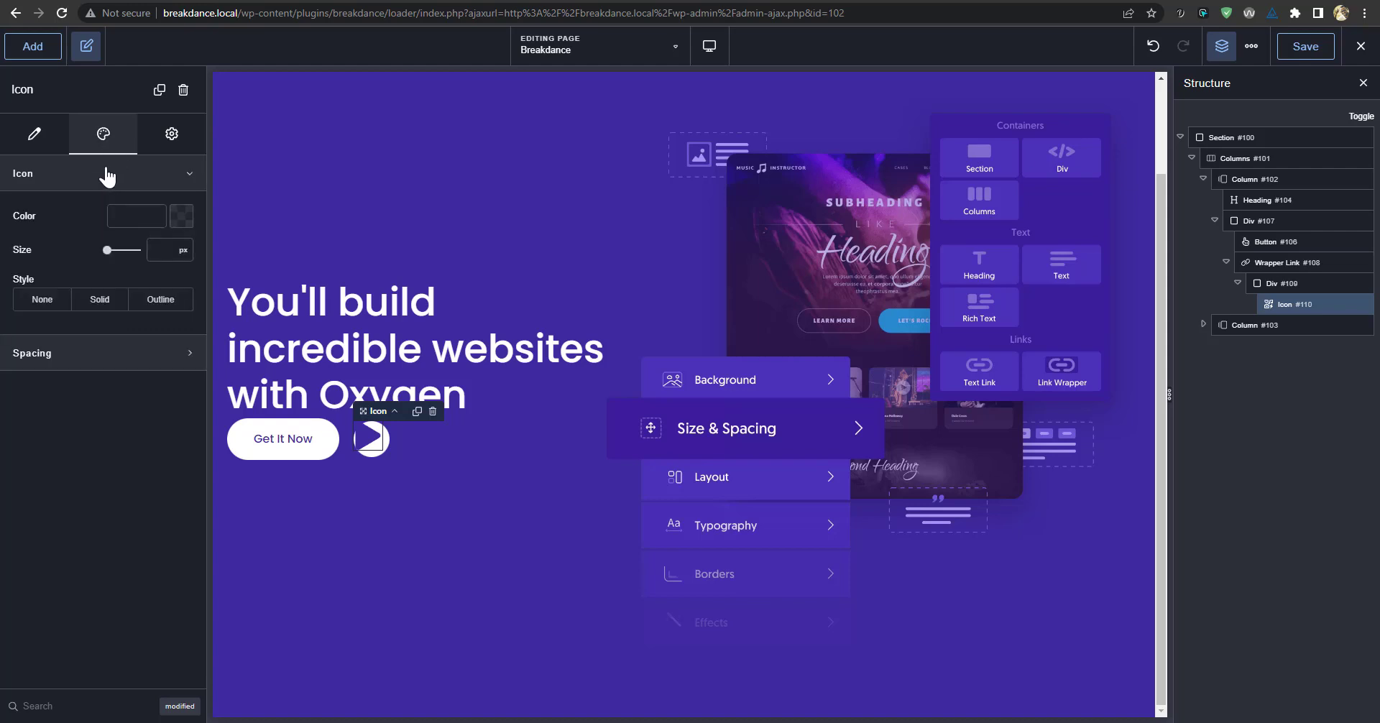
pyautogui.click(35, 135)
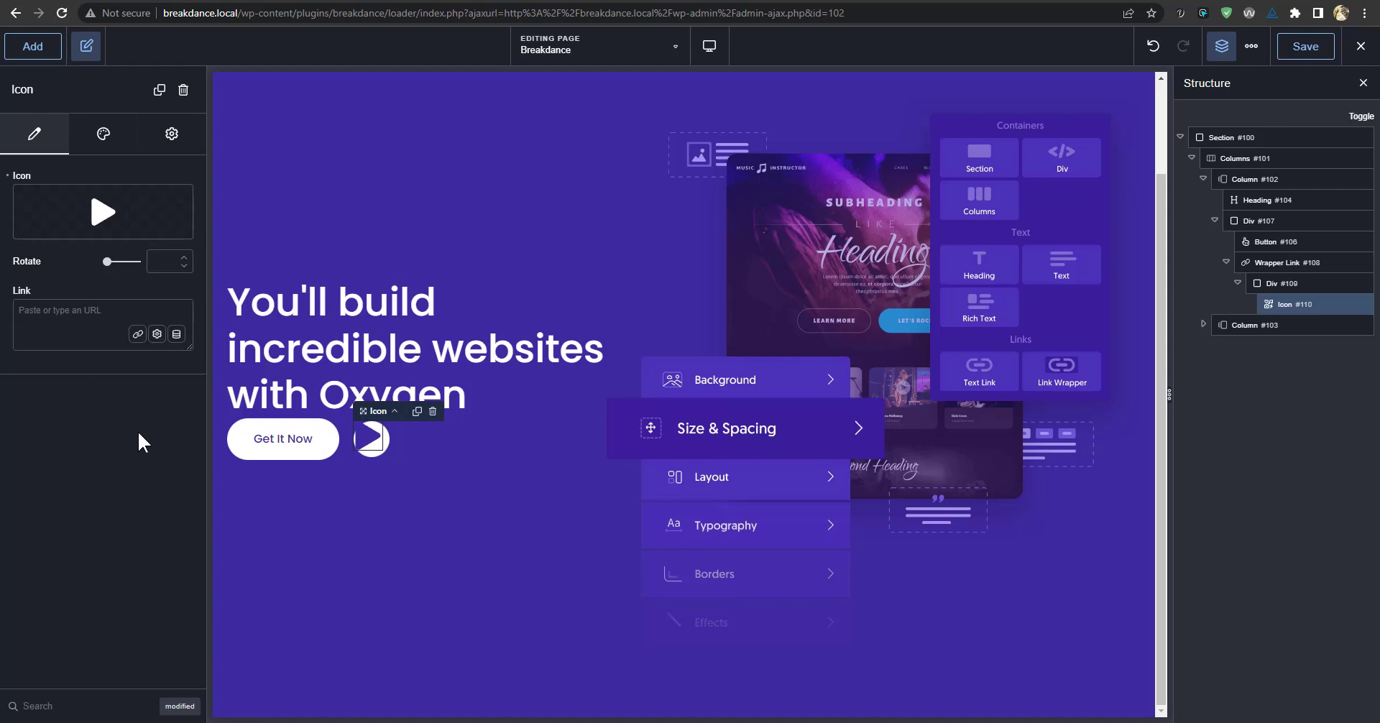
pyautogui.moveTo(114, 266); pyautogui.dragTo(9, 272)
# Reduce the play icon's size so it fits inside the white circle.
pyautogui.click(103, 134)
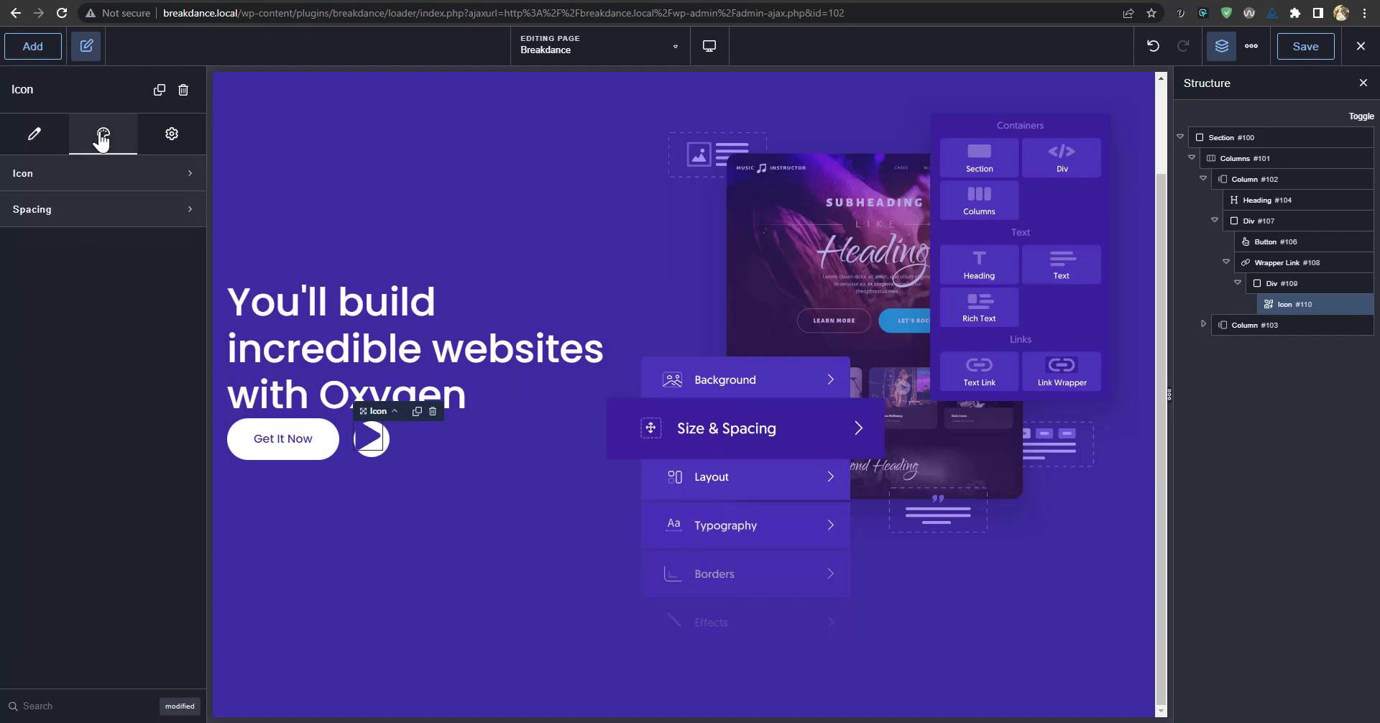
pyautogui.click(109, 180)
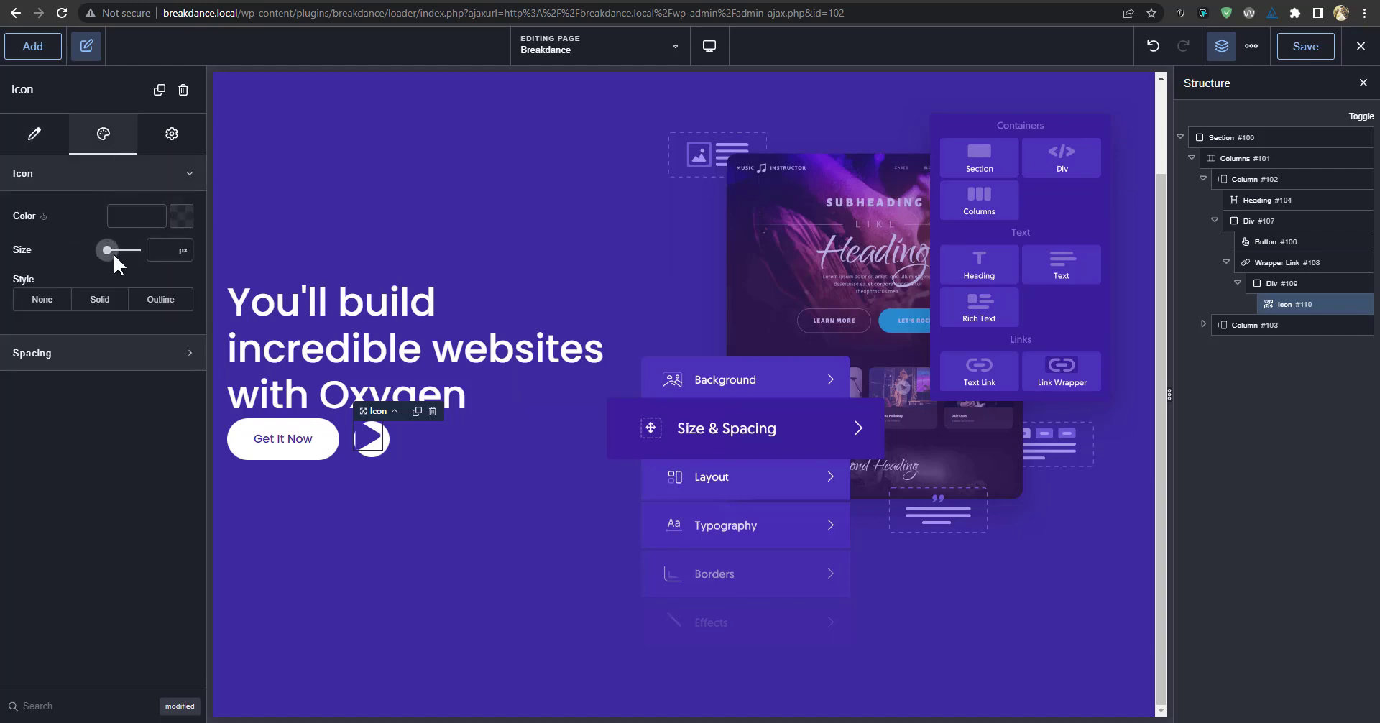
pyautogui.moveTo(109, 250); pyautogui.dragTo(119, 252)
pyautogui.doubleClick(163, 248)
# Center the contents of the circular div both horizontally and vertically.
pyautogui.click(1270, 284)
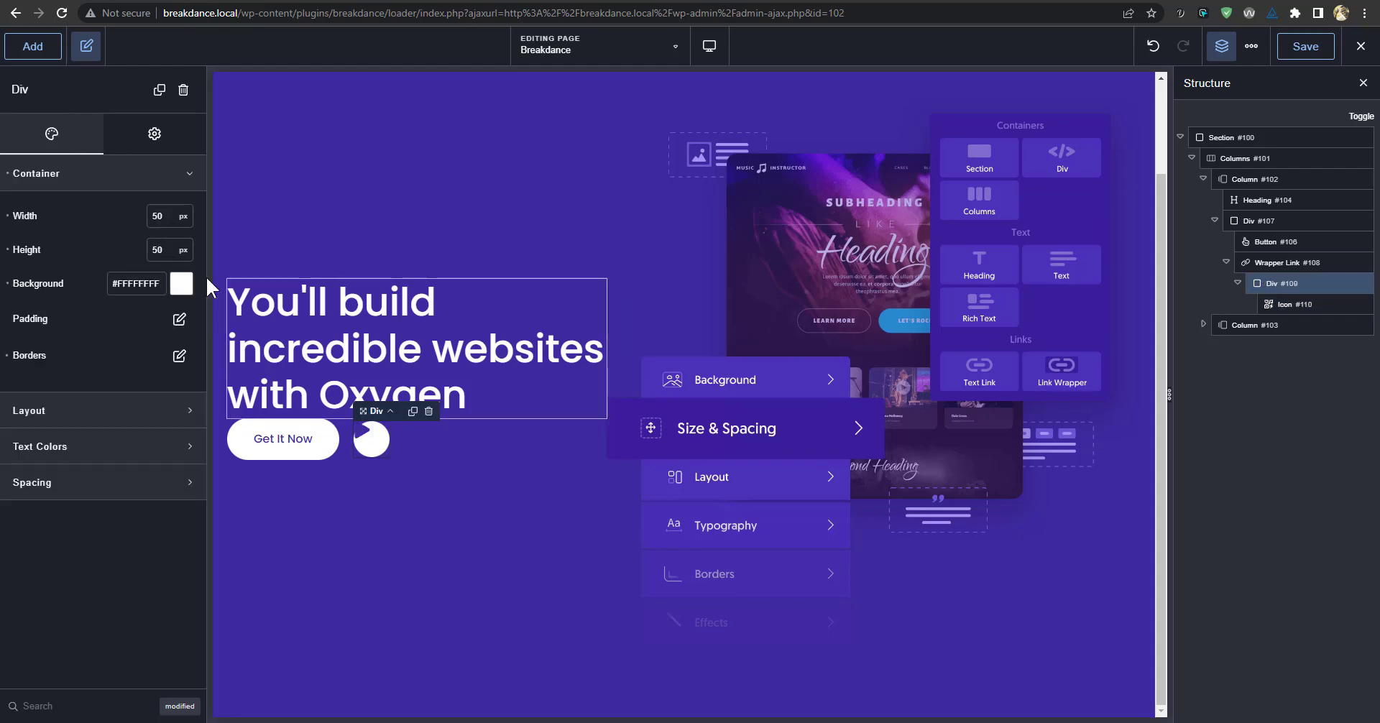
pyautogui.click(80, 184)
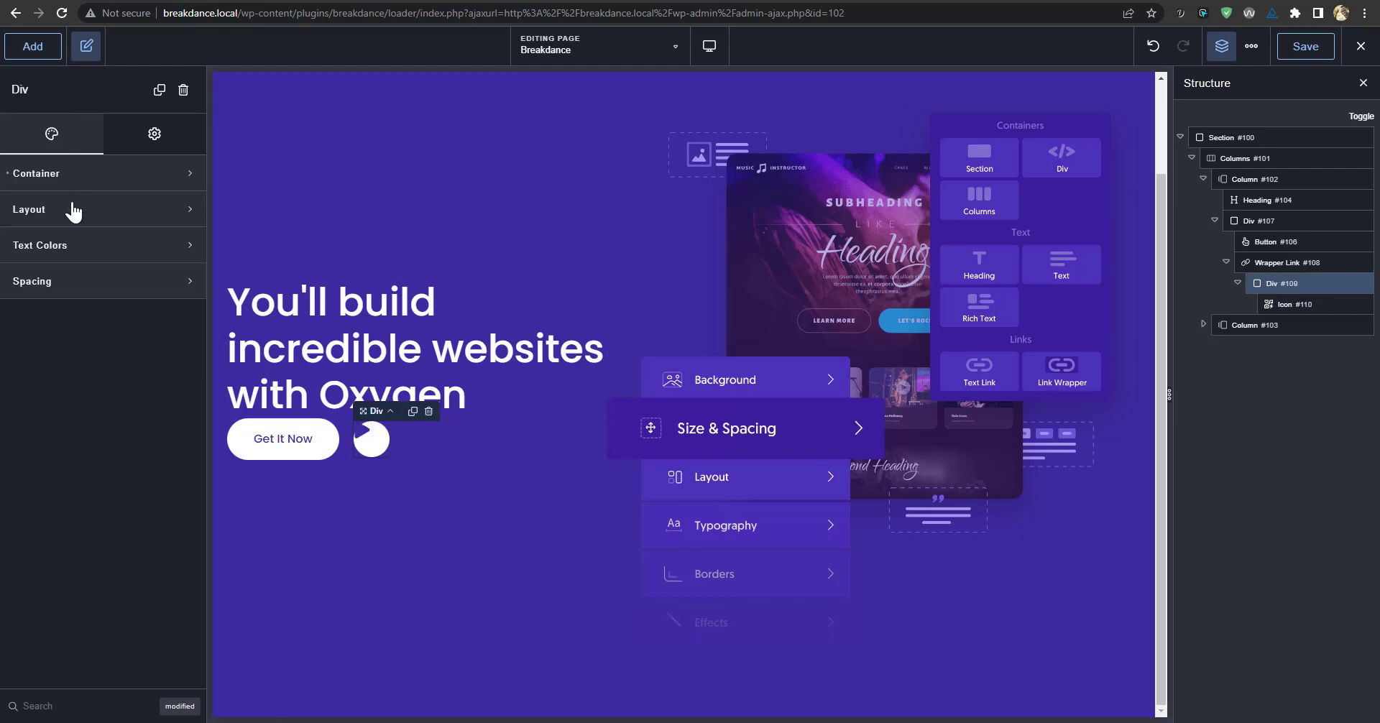
pyautogui.click(72, 210)
pyautogui.click(160, 251)
pyautogui.click(159, 286)
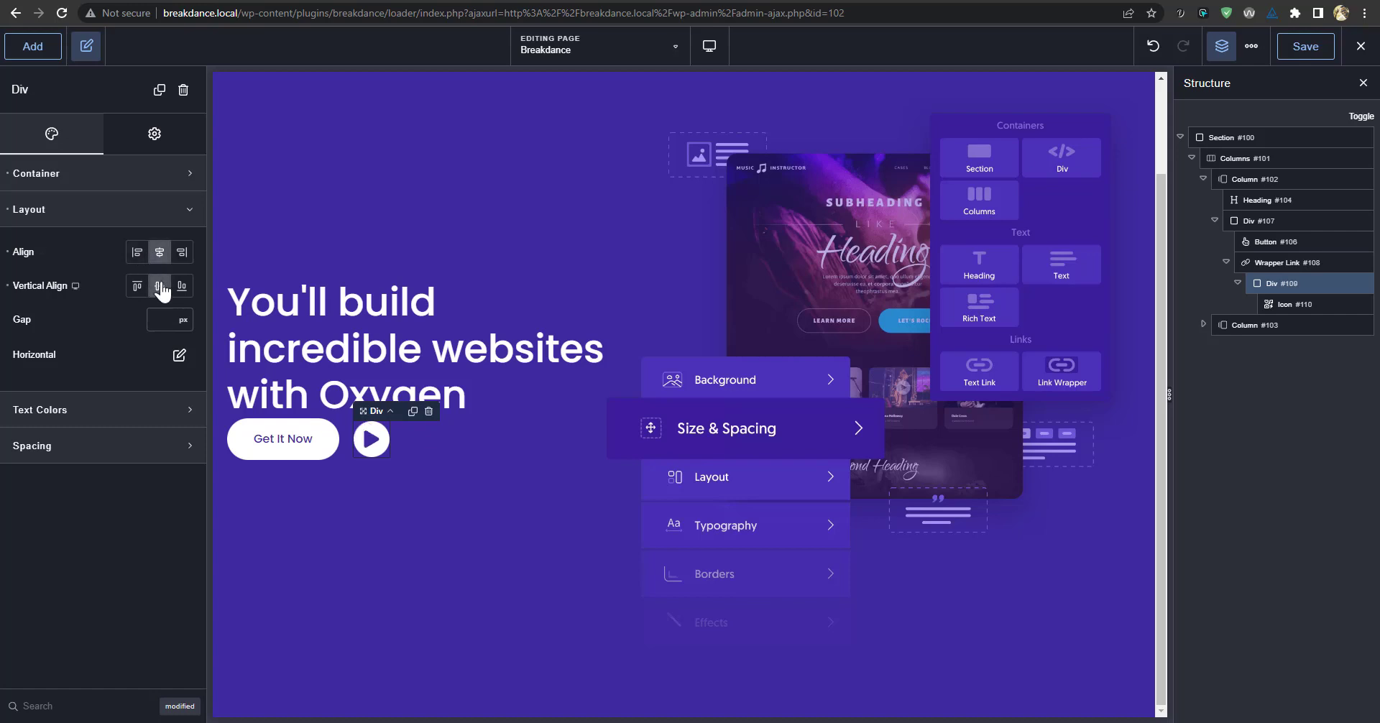
# Give the circular div an 11 px border in the saved Lilac color.
pyautogui.click(1237, 282)
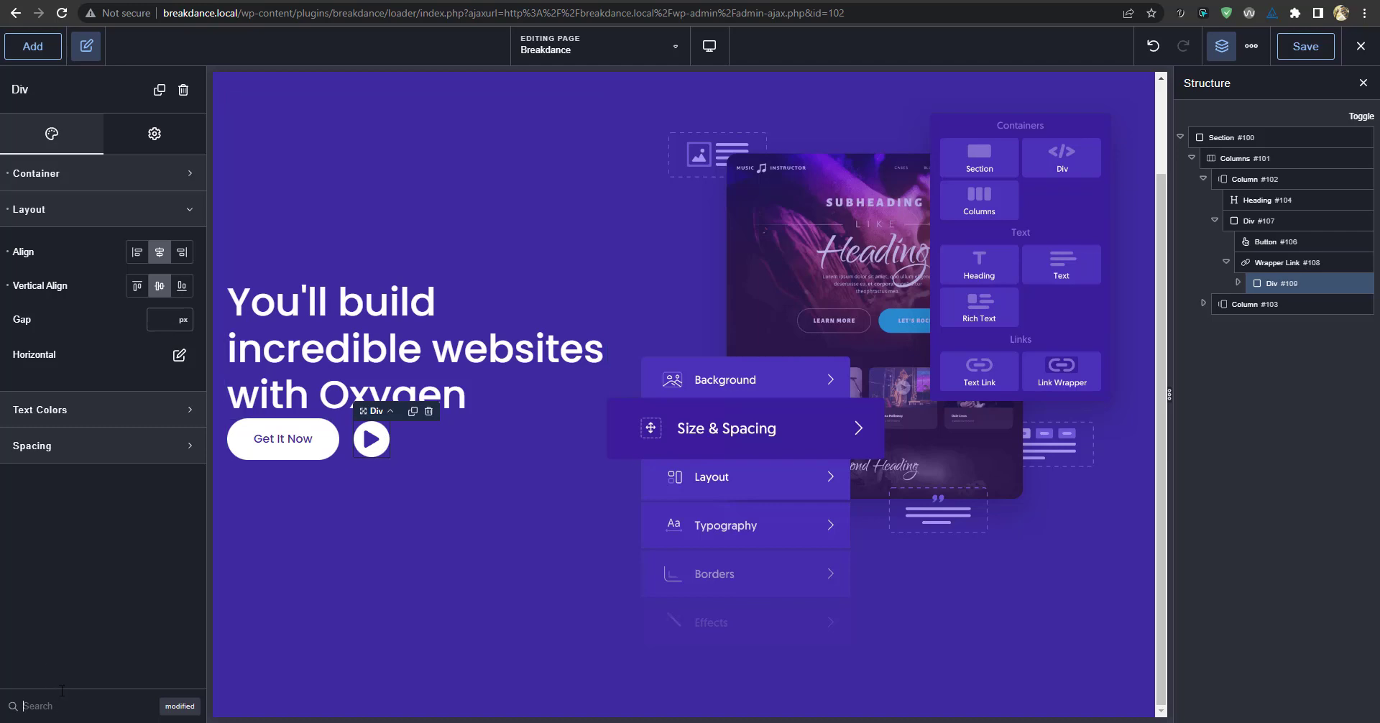
pyautogui.write('border')
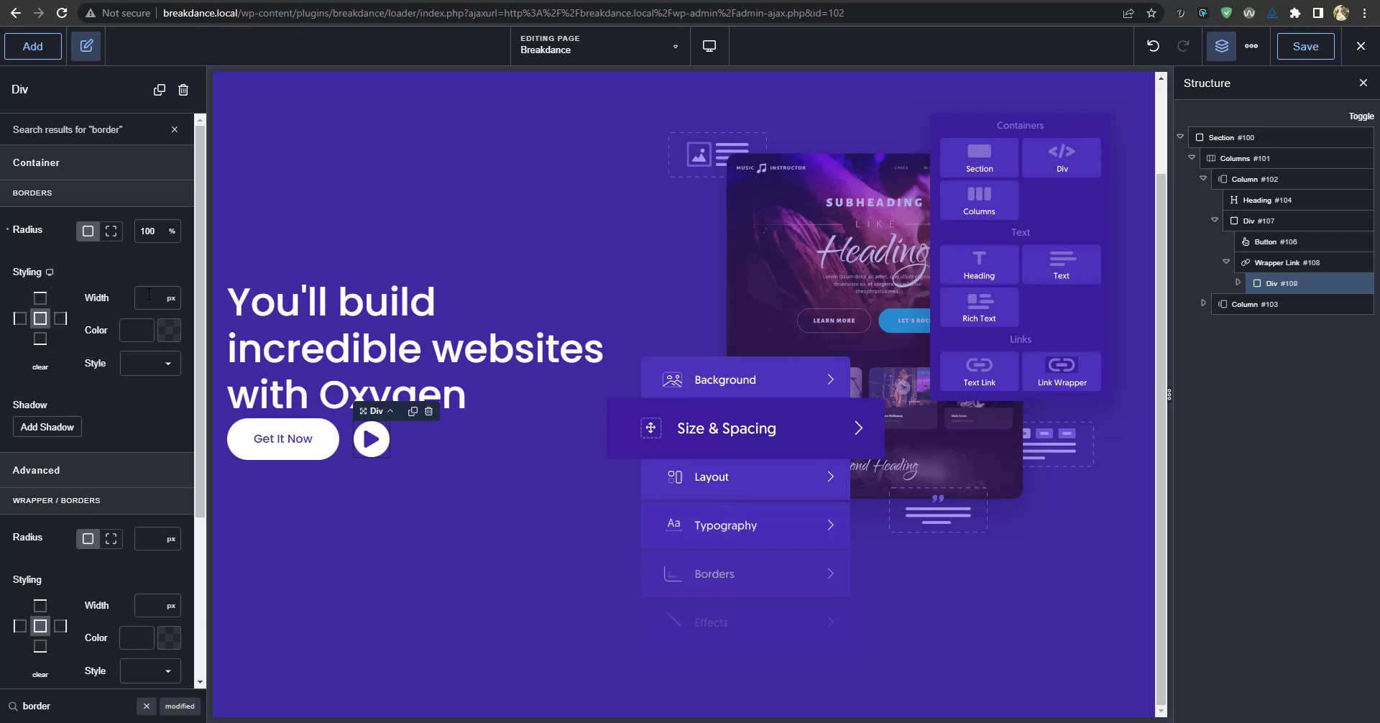
pyautogui.click(169, 331)
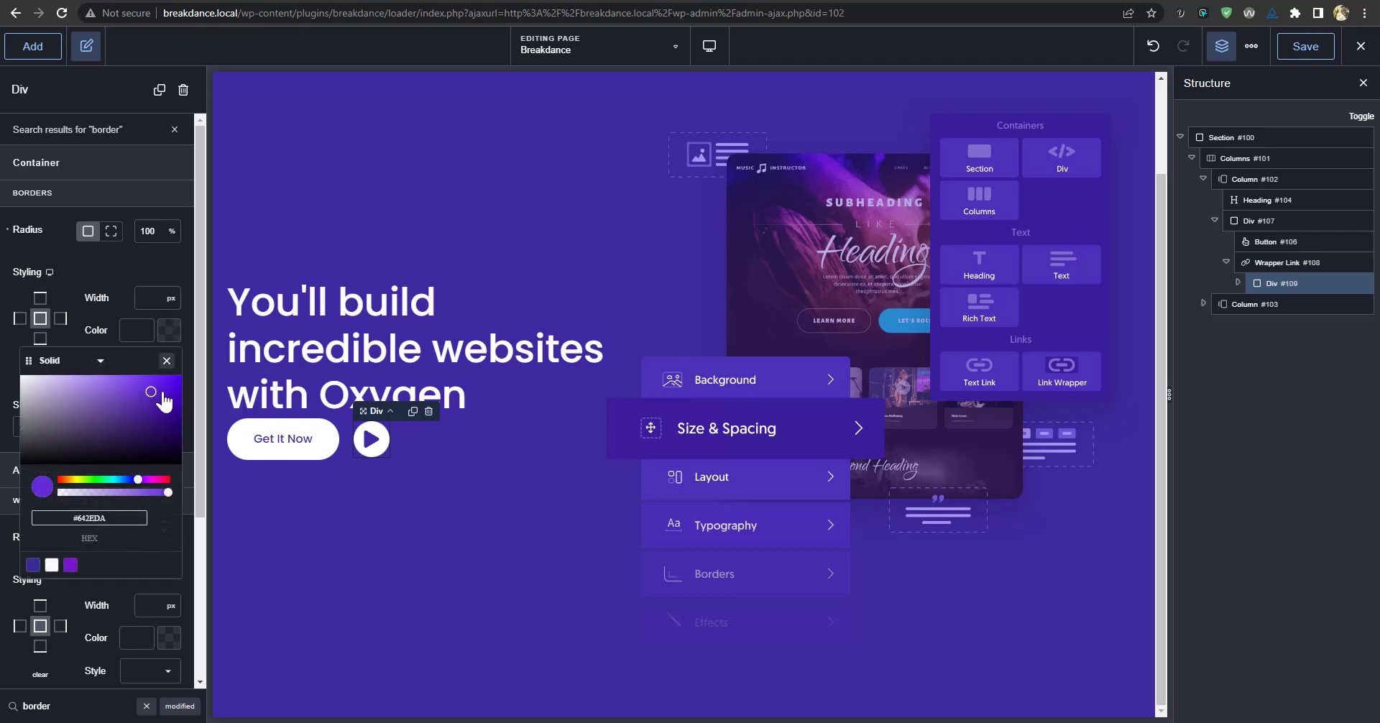
pyautogui.click(70, 565)
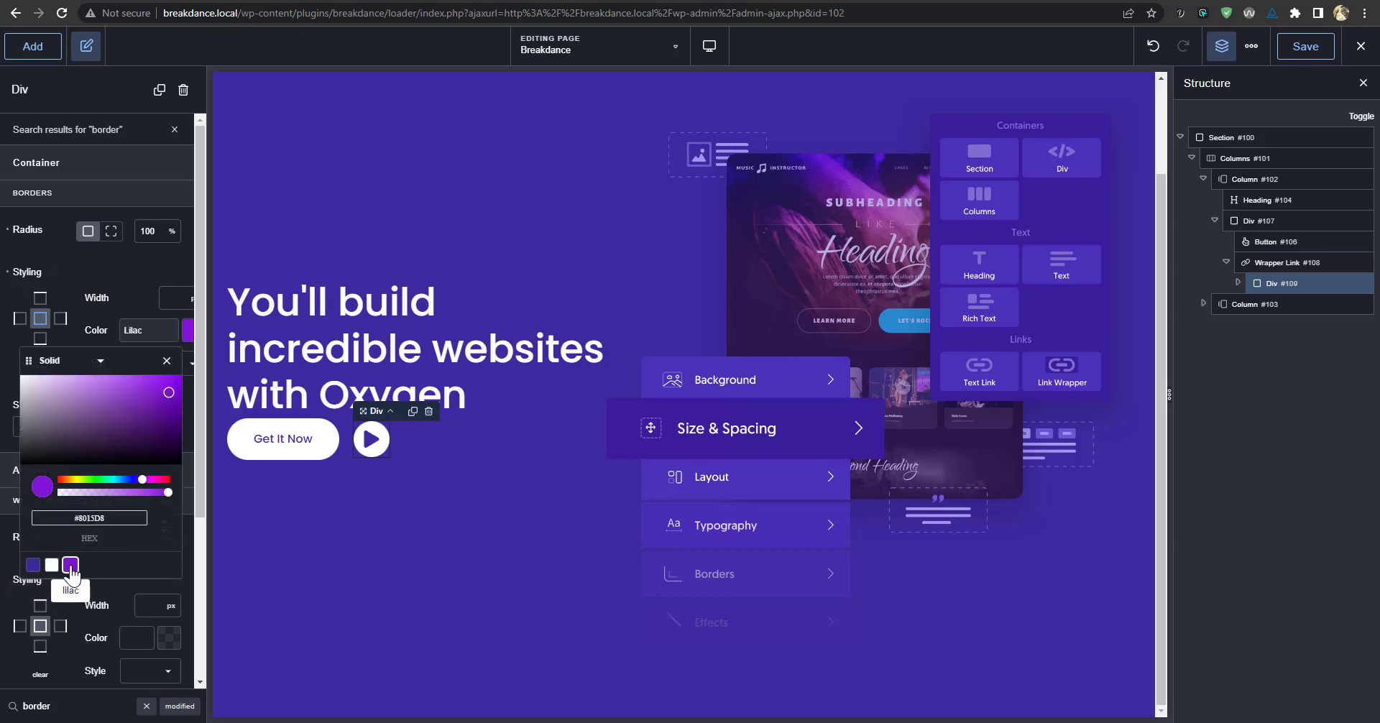
pyautogui.click(131, 309)
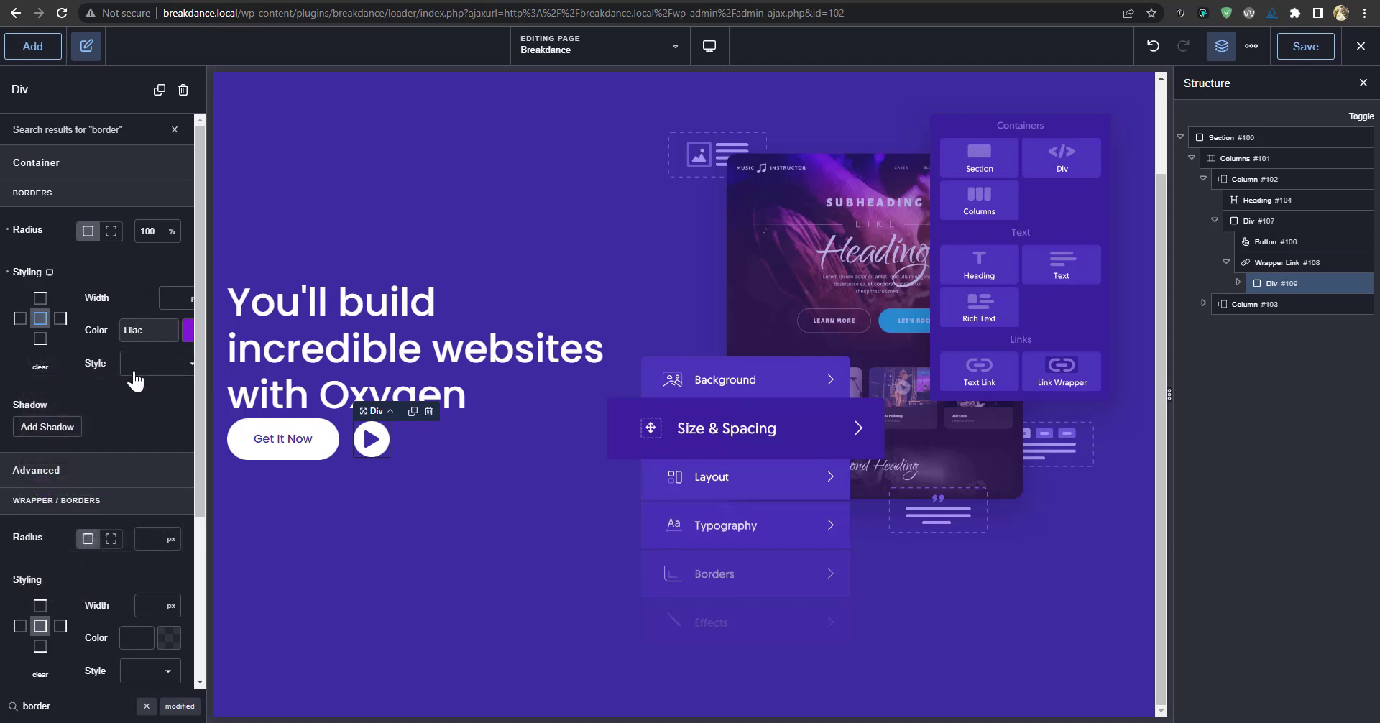
pyautogui.write('5')
pyautogui.press('Up')
pyautogui.press('Up')
pyautogui.press('Up')
# Compare the play button with the one on the original Oxygen homepage in the other browser tab.
pyautogui.hotkey('ctrl', 'Tab')
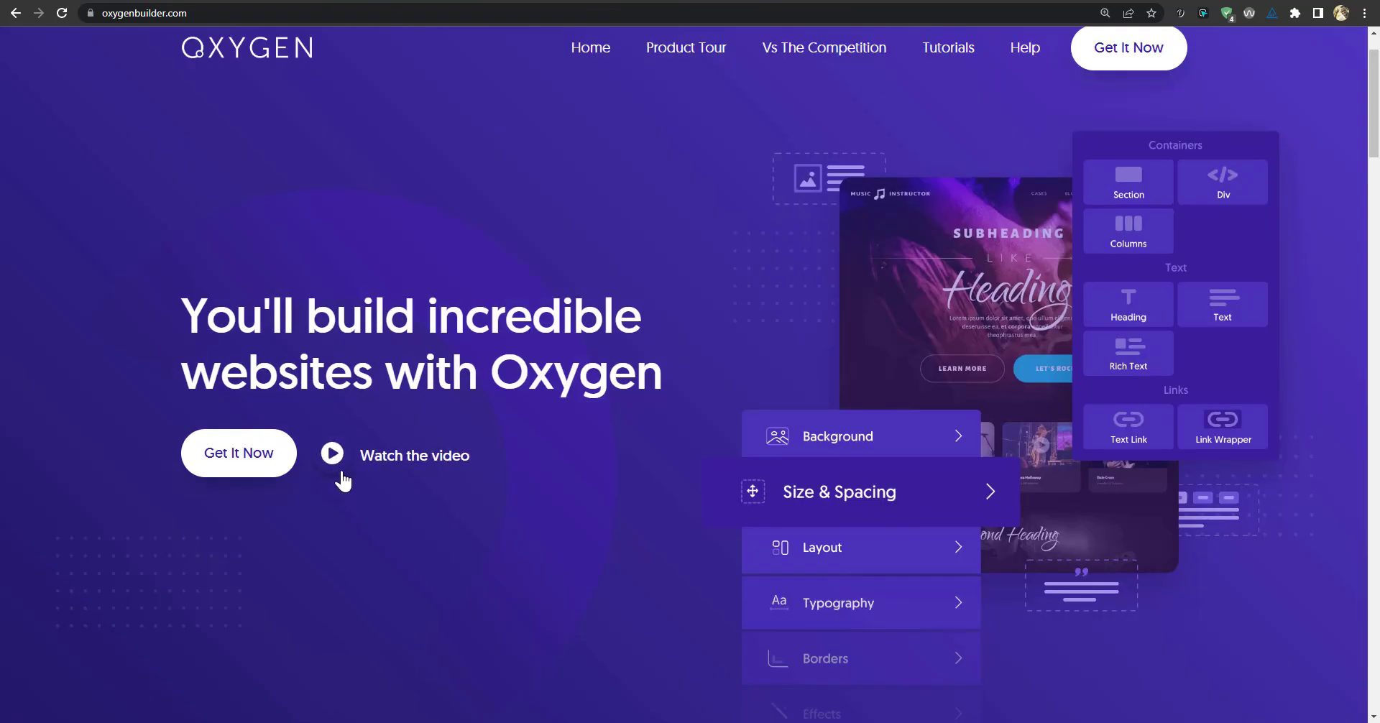
pyautogui.hotkey('ctrl', 'Tab')
pyautogui.hotkey('ctrl', 'Tab')
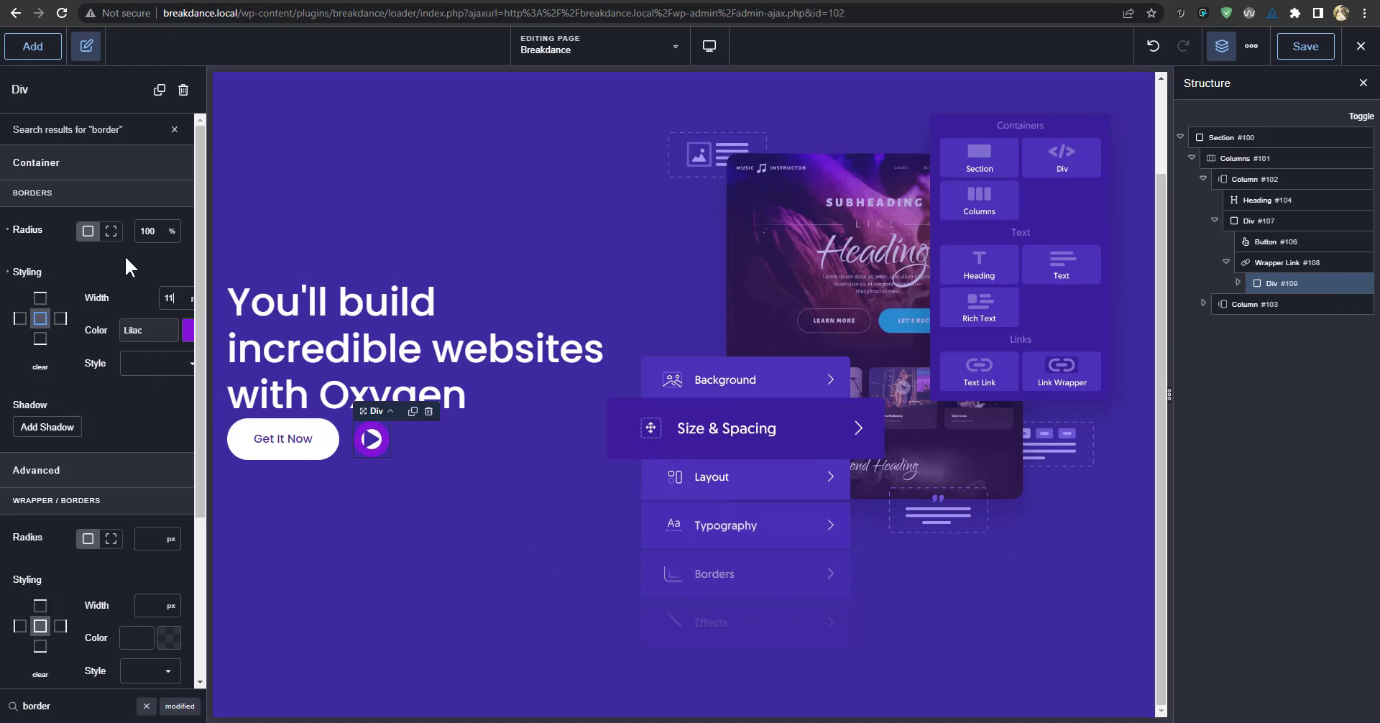
# Try enlarging the circular div to 60 px wide and 60 px high.
pyautogui.click(146, 706)
pyautogui.click(101, 174)
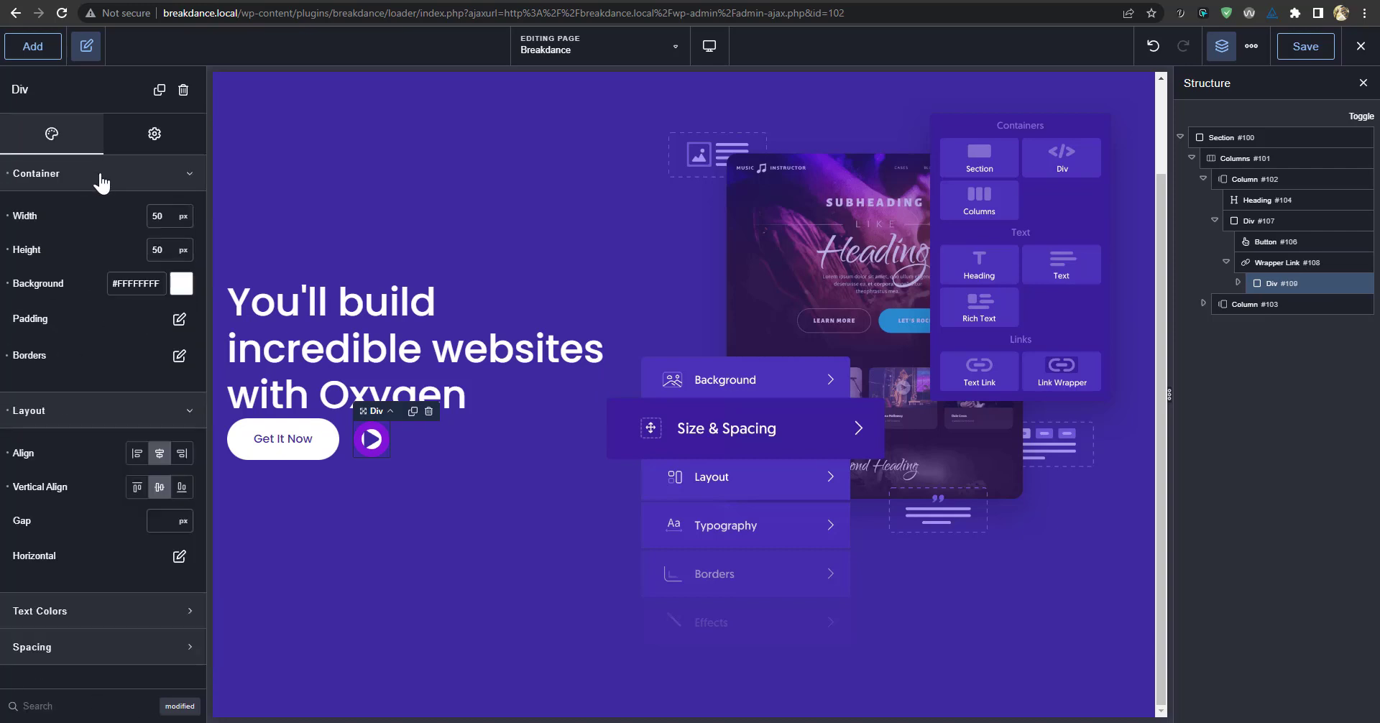
pyautogui.write('60')
pyautogui.doubleClick(152, 250)
pyautogui.write('60')
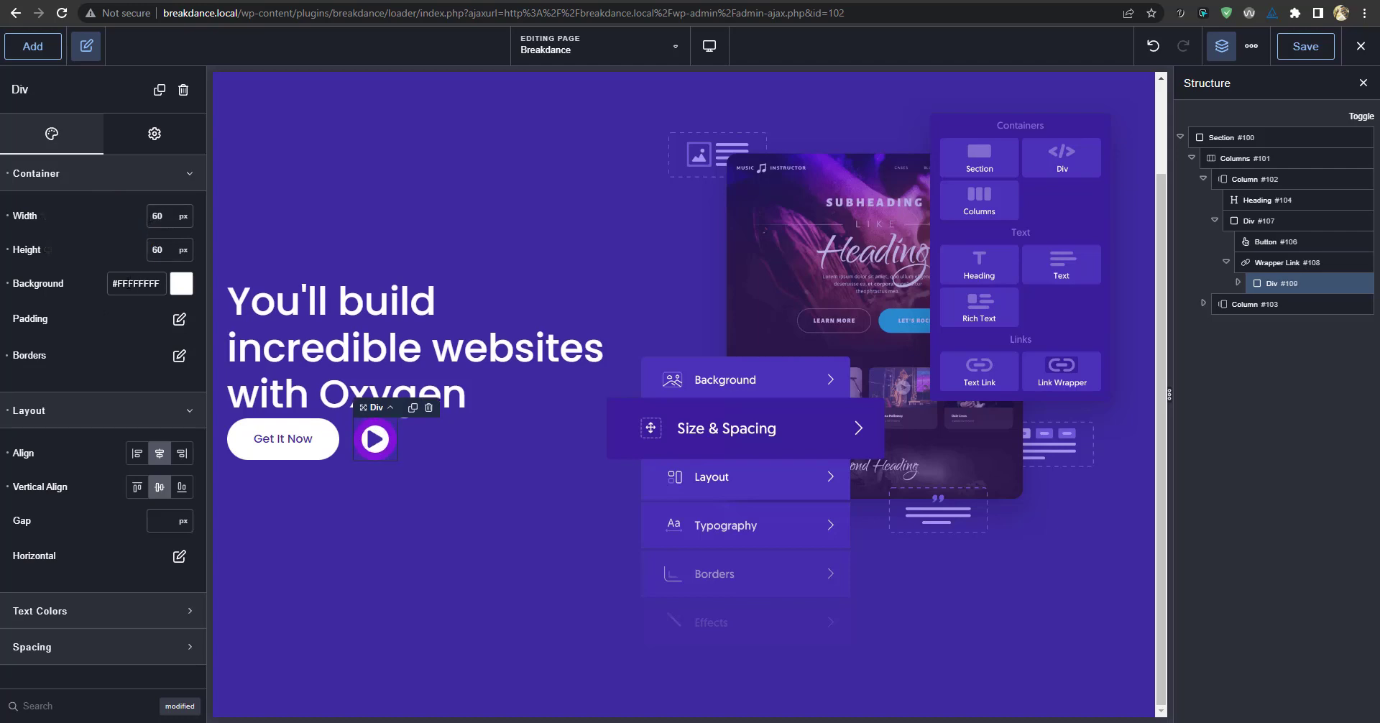
# Check the original Oxygen homepage again and restore the circular div's width and height to 50 px.
pyautogui.click(1036, 2)
pyautogui.hotkey('ctrl', 'Tab')
pyautogui.write('50')
pyautogui.doubleClick(160, 250)
pyautogui.write('50')
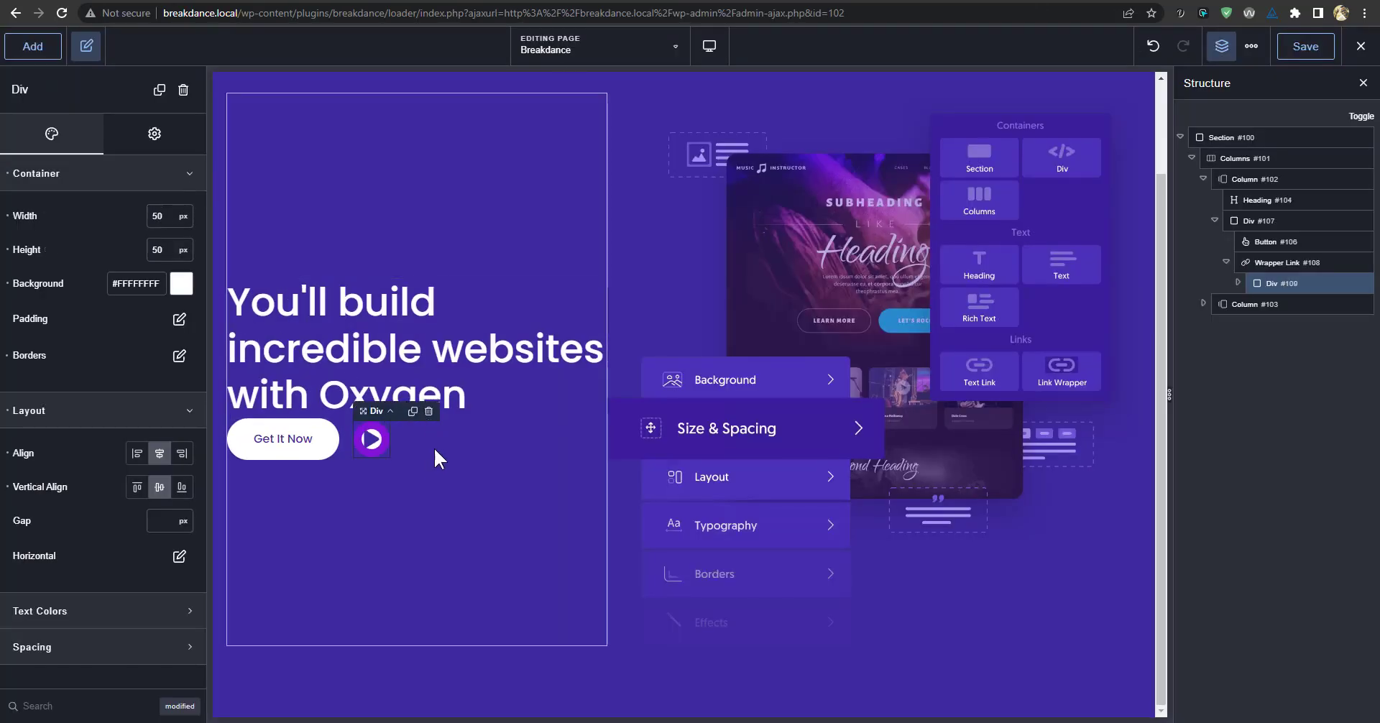
pyautogui.click(49, 702)
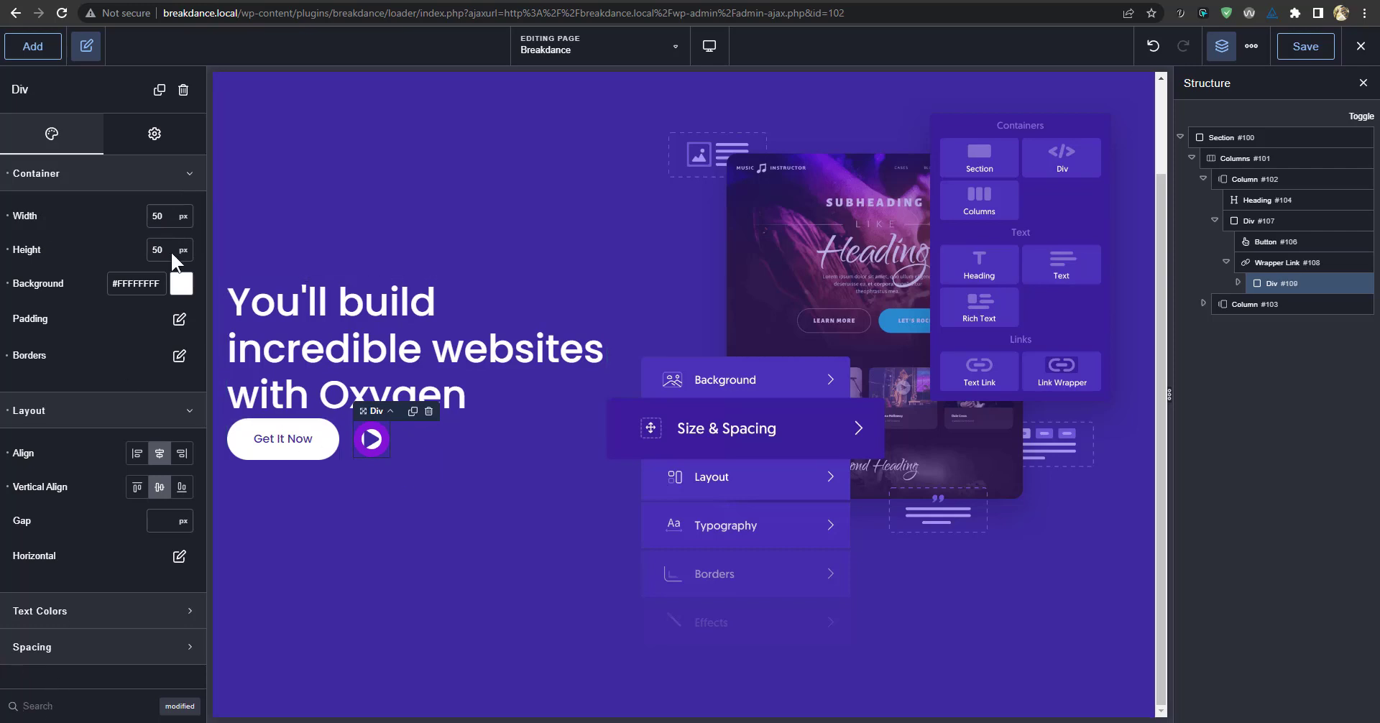
pyautogui.click(155, 135)
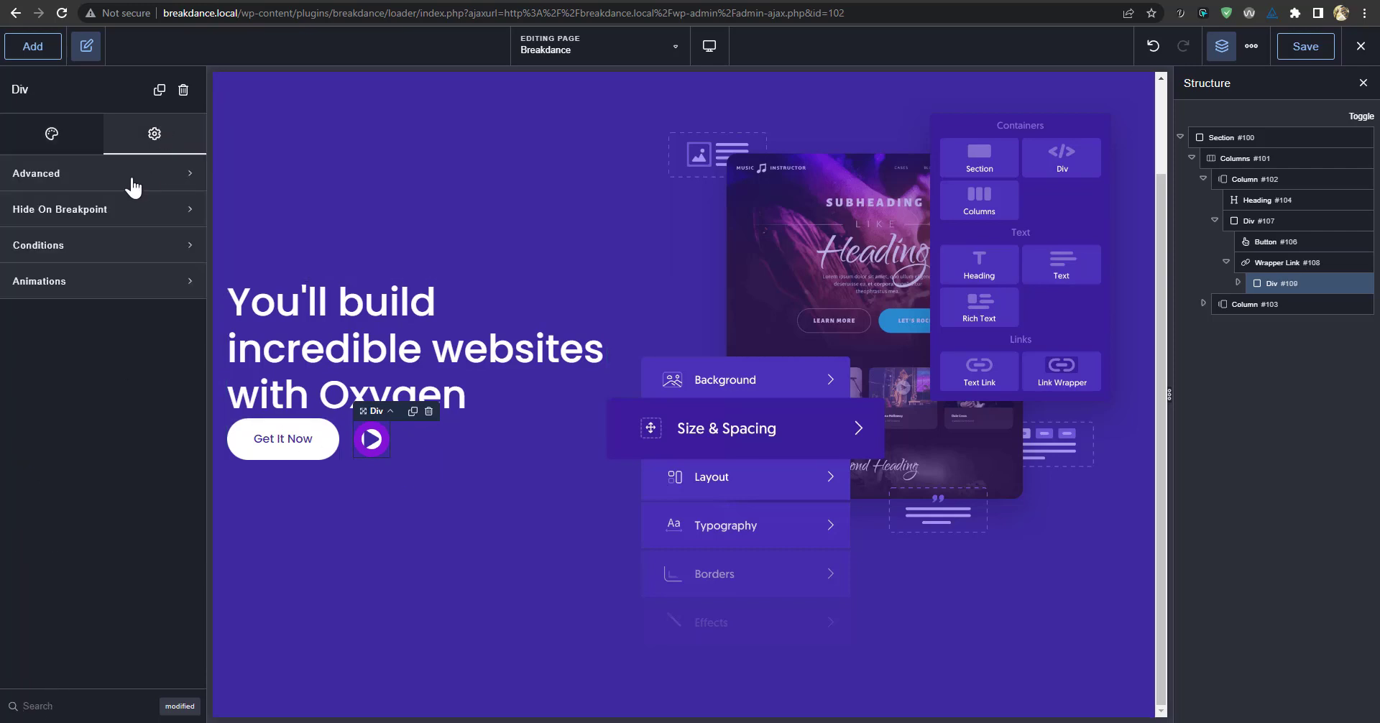
pyautogui.click(51, 134)
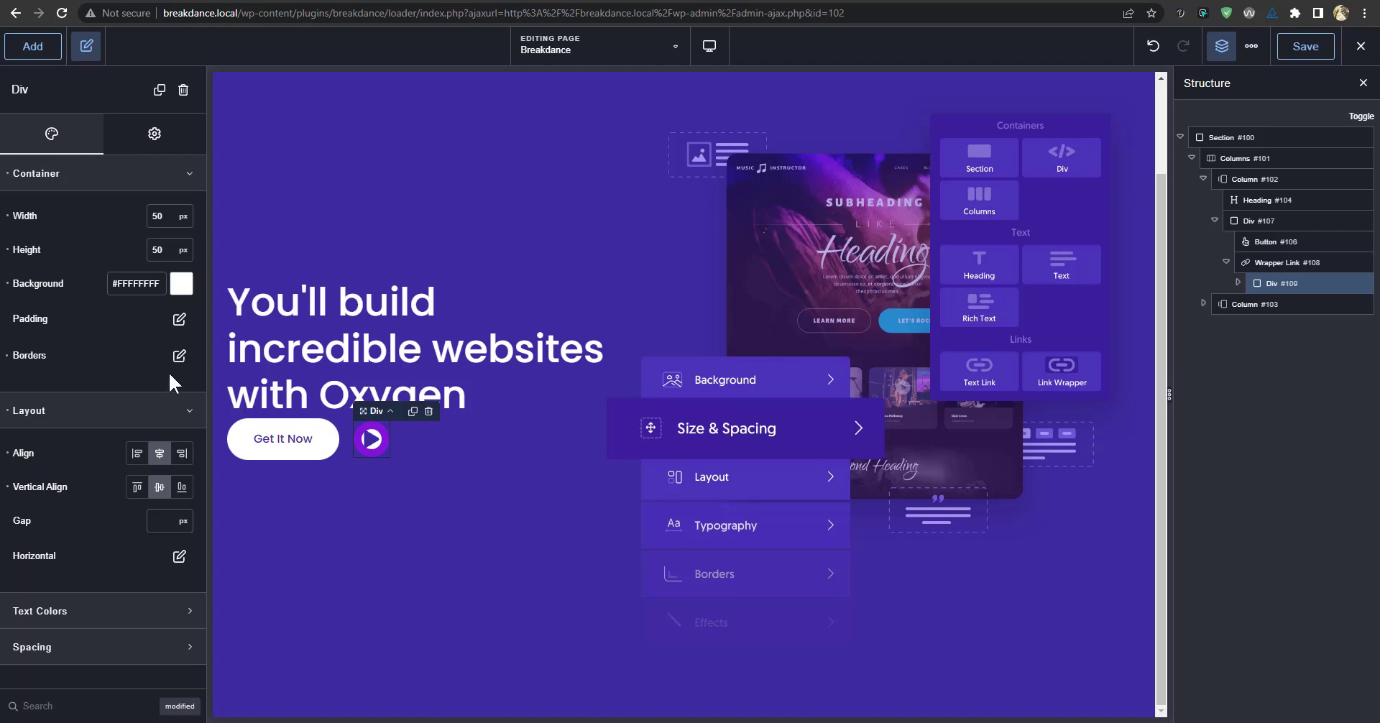
# Reduce the border width of the circular div around the play icon to 9 px.
pyautogui.click(178, 355)
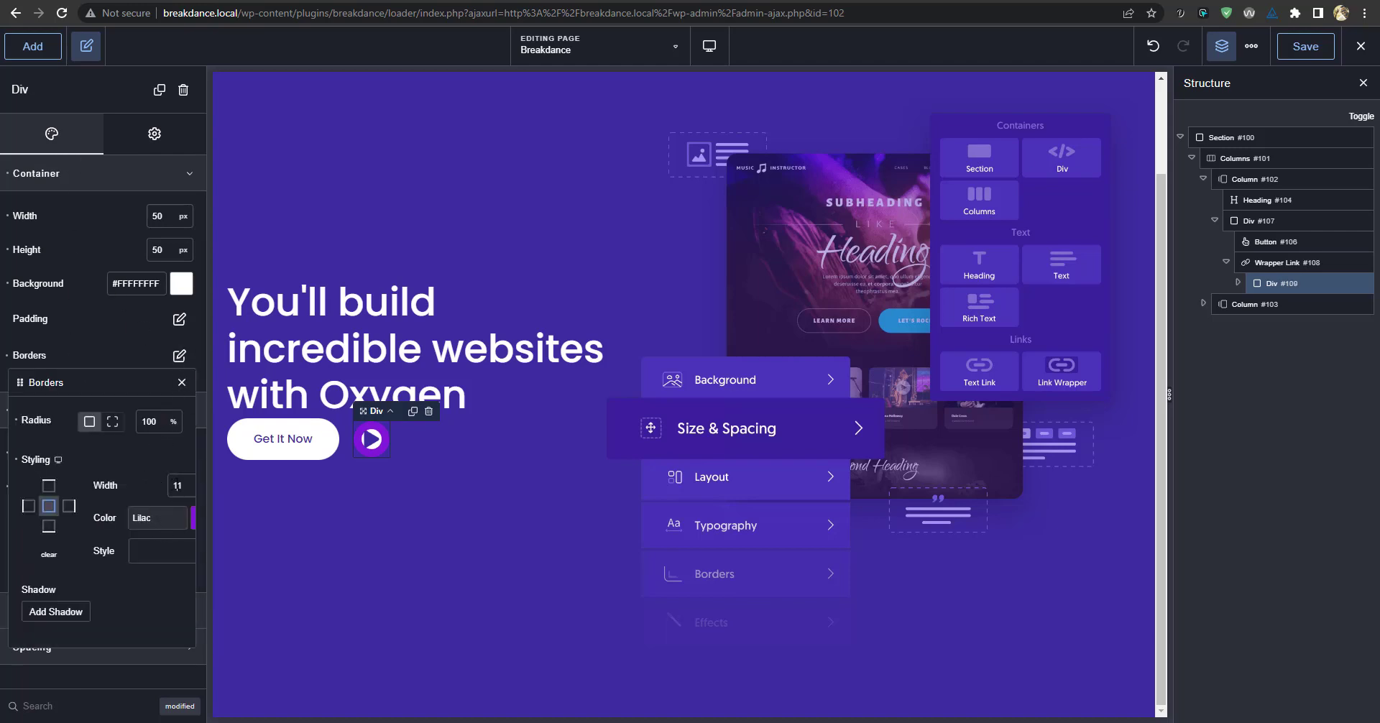
pyautogui.press('Down')
pyautogui.press('Down')
pyautogui.click(1231, 283)
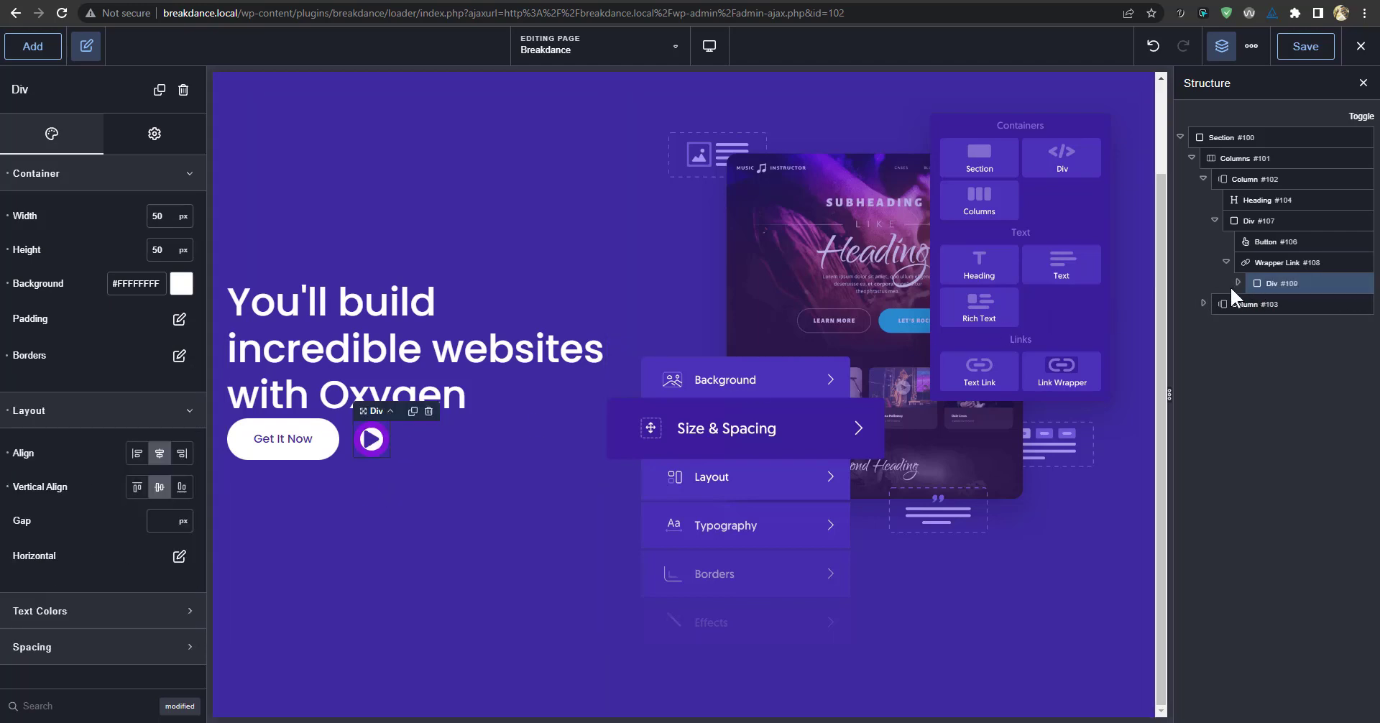
# Select the play icon inside the circular div and reduce its size to 18 px.
pyautogui.click(1238, 283)
pyautogui.click(1286, 304)
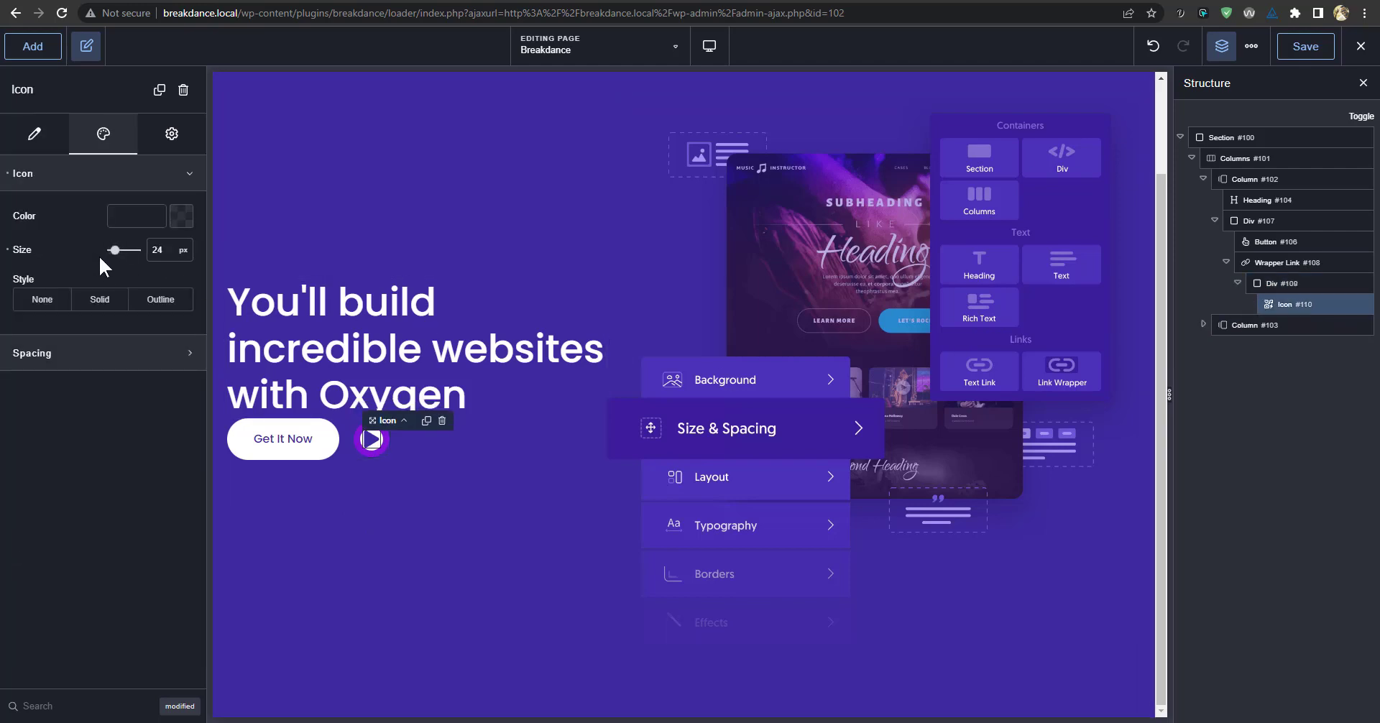
pyautogui.press('Down')
pyautogui.press('Down')
pyautogui.press('Down')
pyautogui.press('Down')
pyautogui.press('Down')
pyautogui.press('Down')
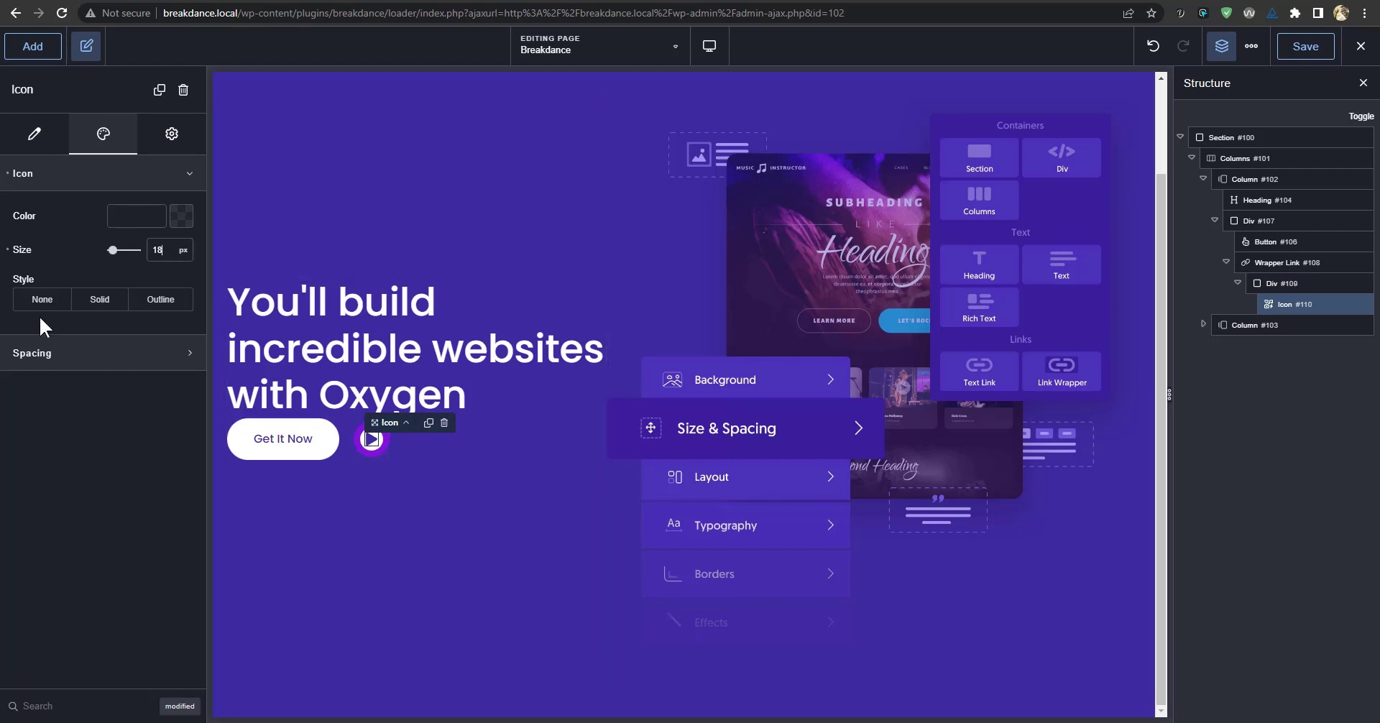
# Look through the spacing options of the play icon and circular div, plus the div's advanced settings, for a horizontal offset.
pyautogui.click(135, 362)
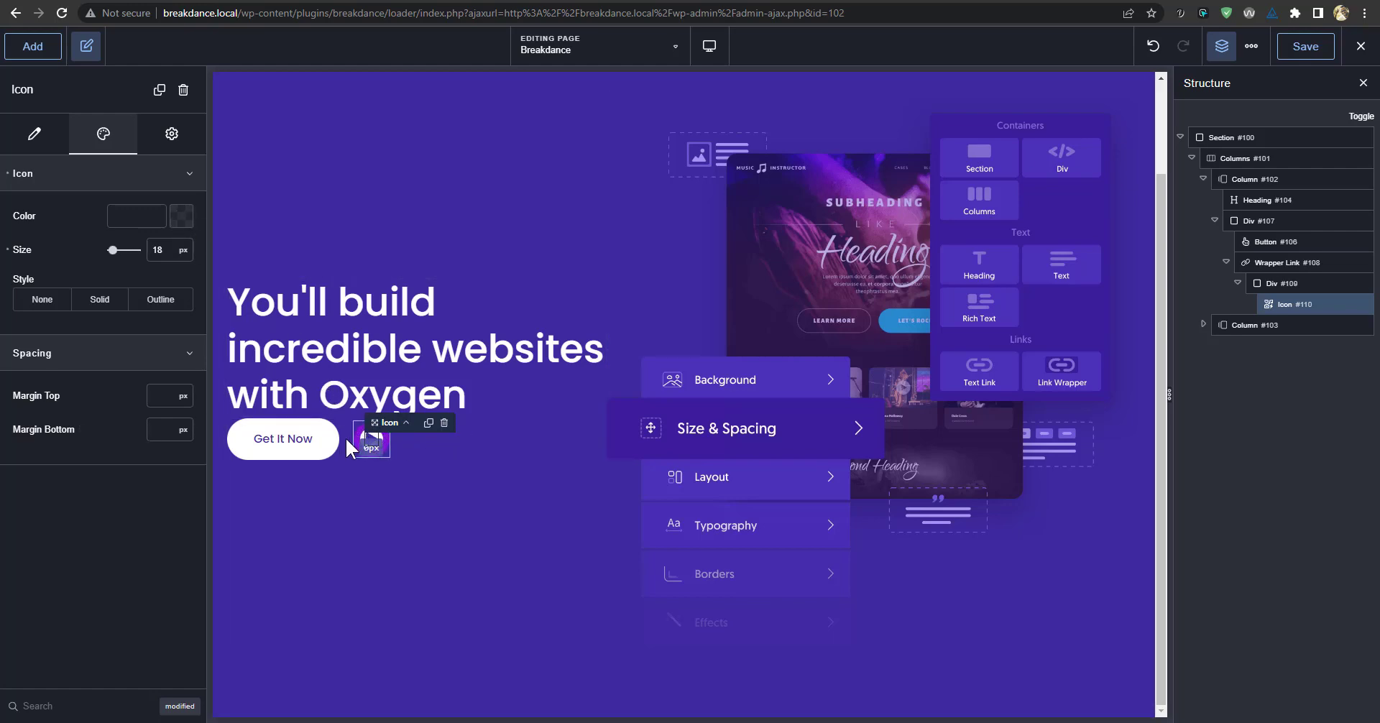
pyautogui.click(1272, 285)
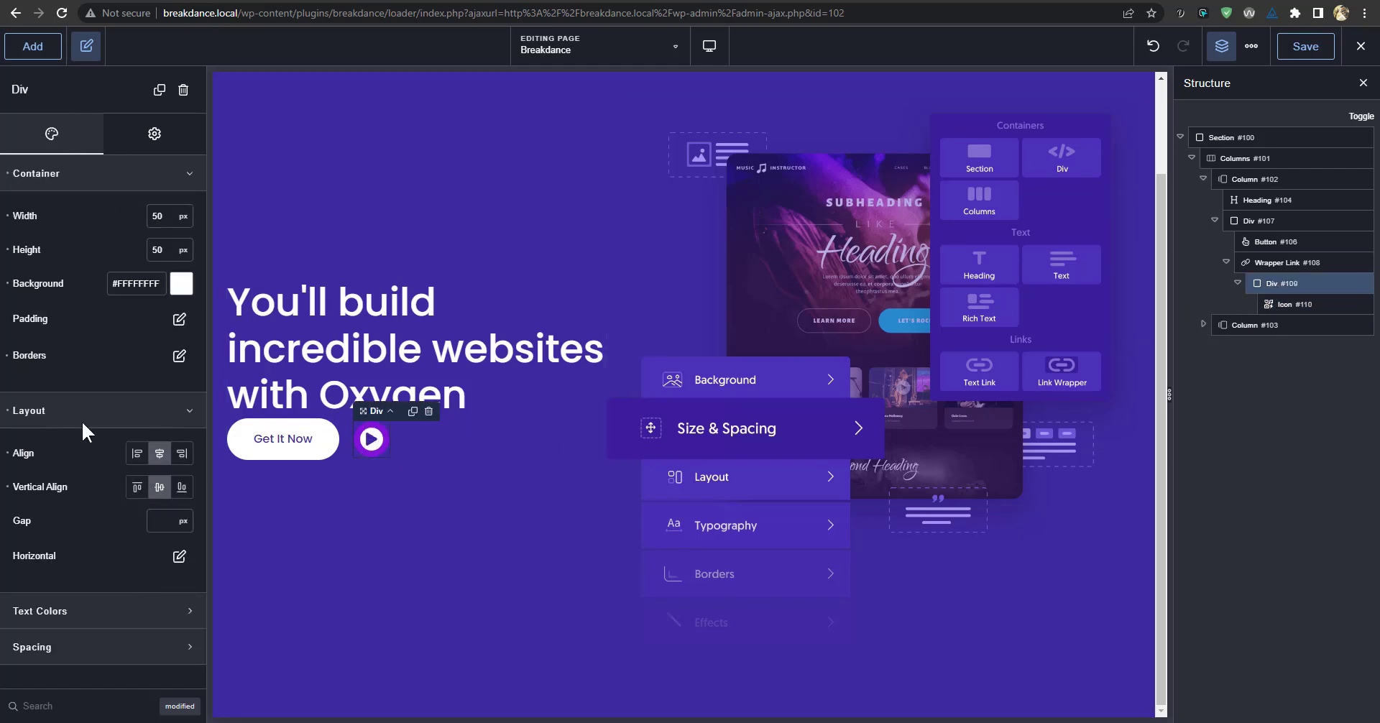
pyautogui.click(83, 648)
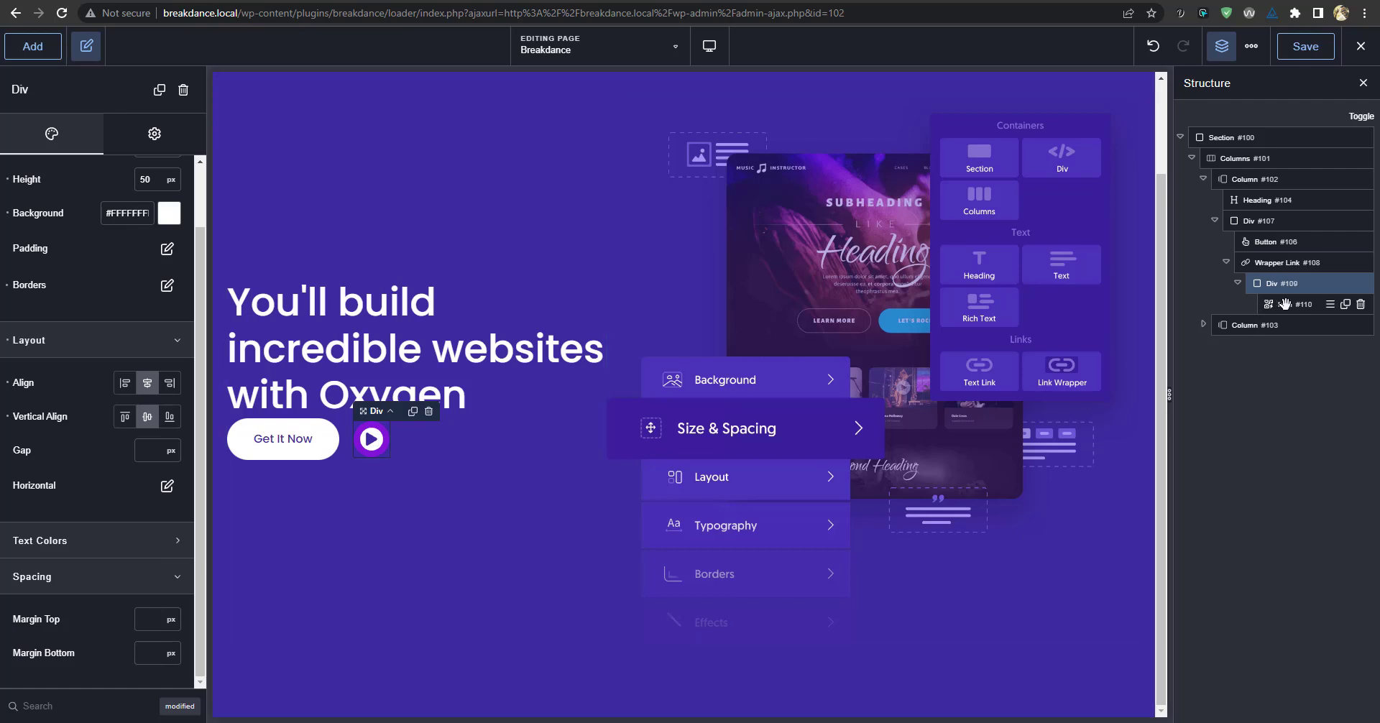
pyautogui.click(153, 135)
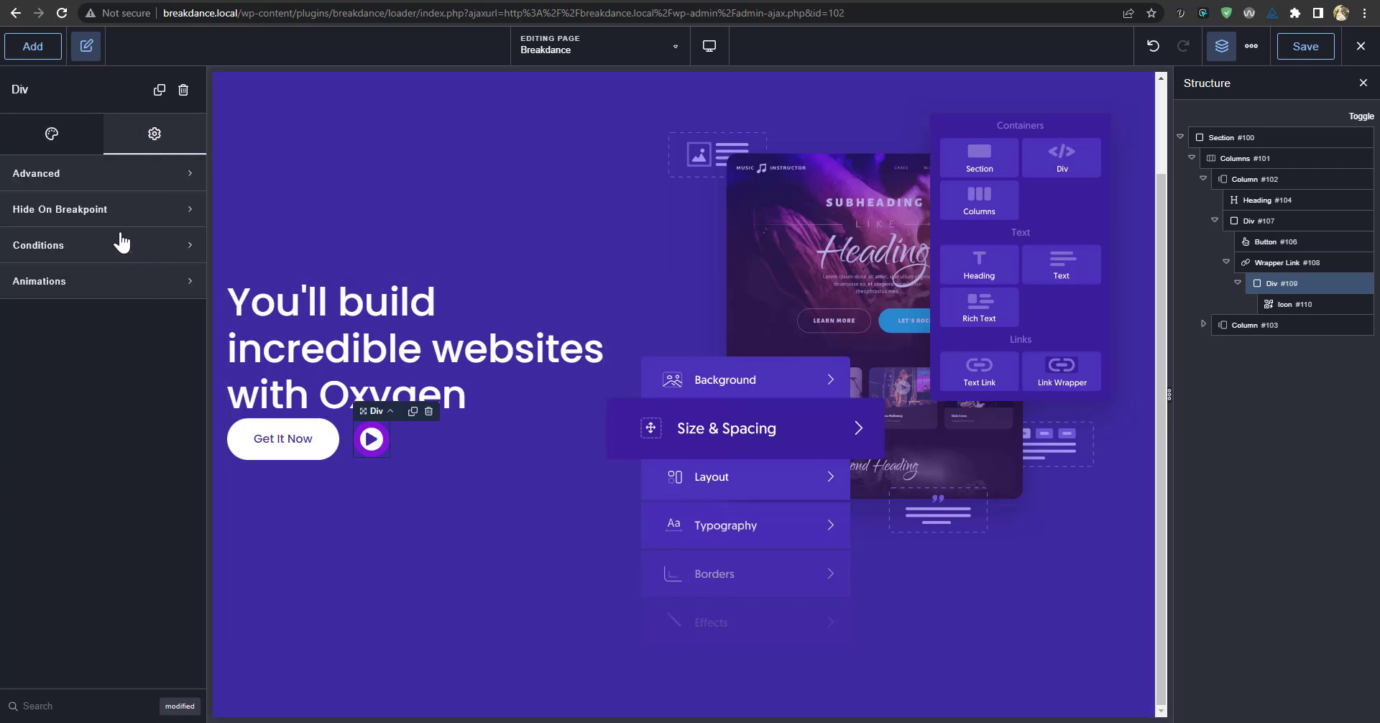
pyautogui.click(126, 186)
pyautogui.scroll(-1, 111, 431)
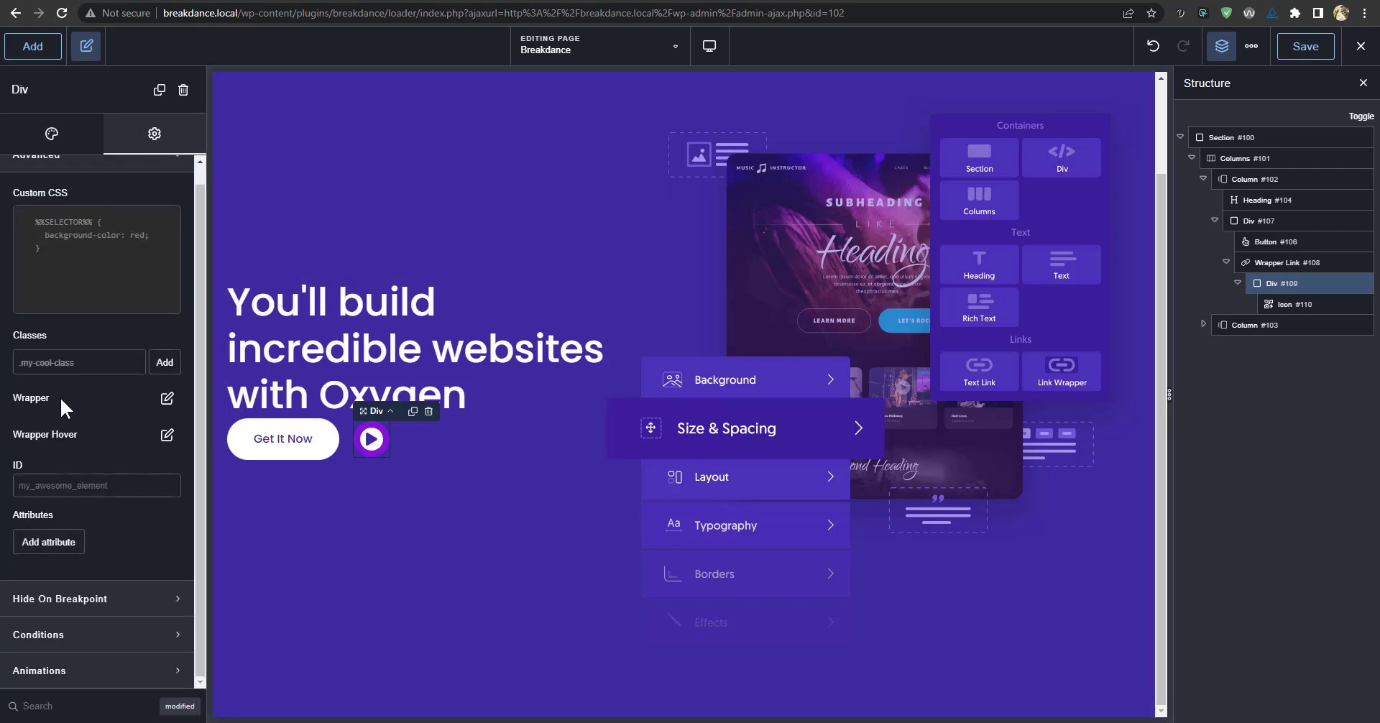
# Give the play icon's wrapper a small left margin through the icon's advanced spacing settings.
pyautogui.click(1283, 304)
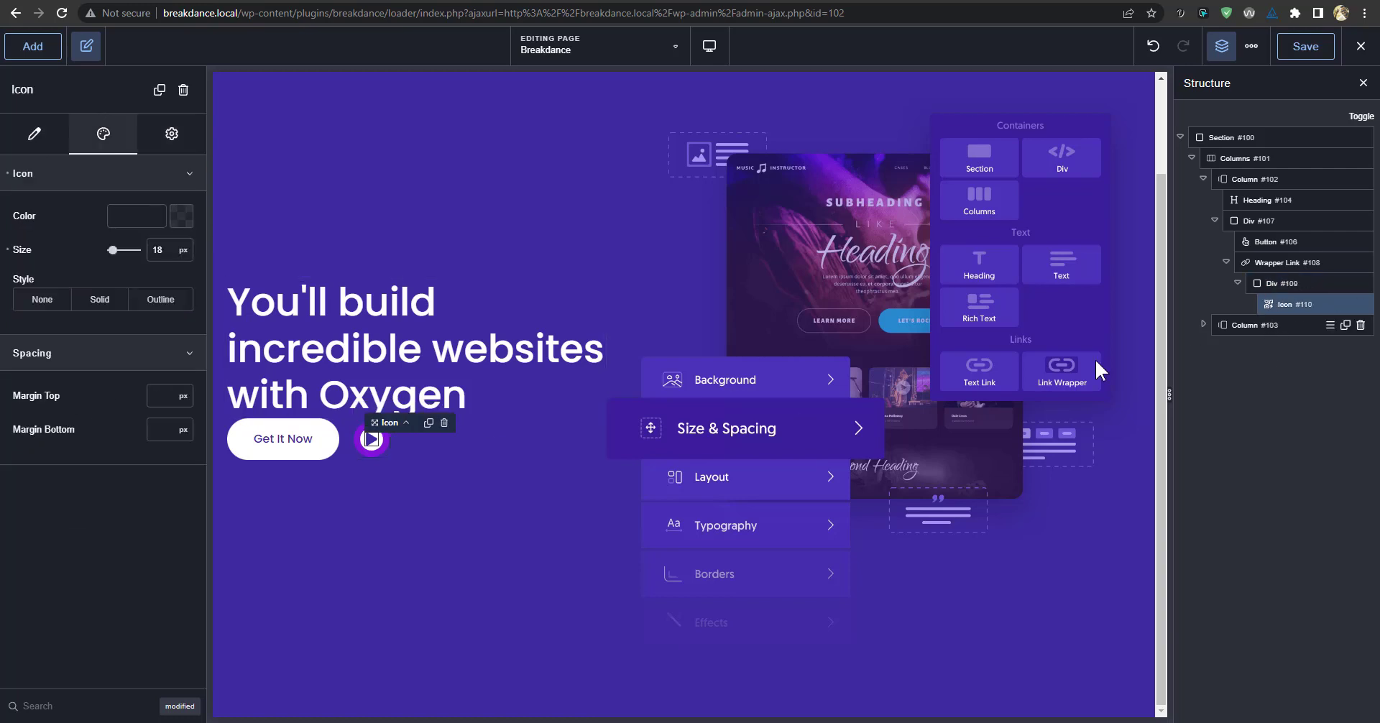
pyautogui.click(172, 135)
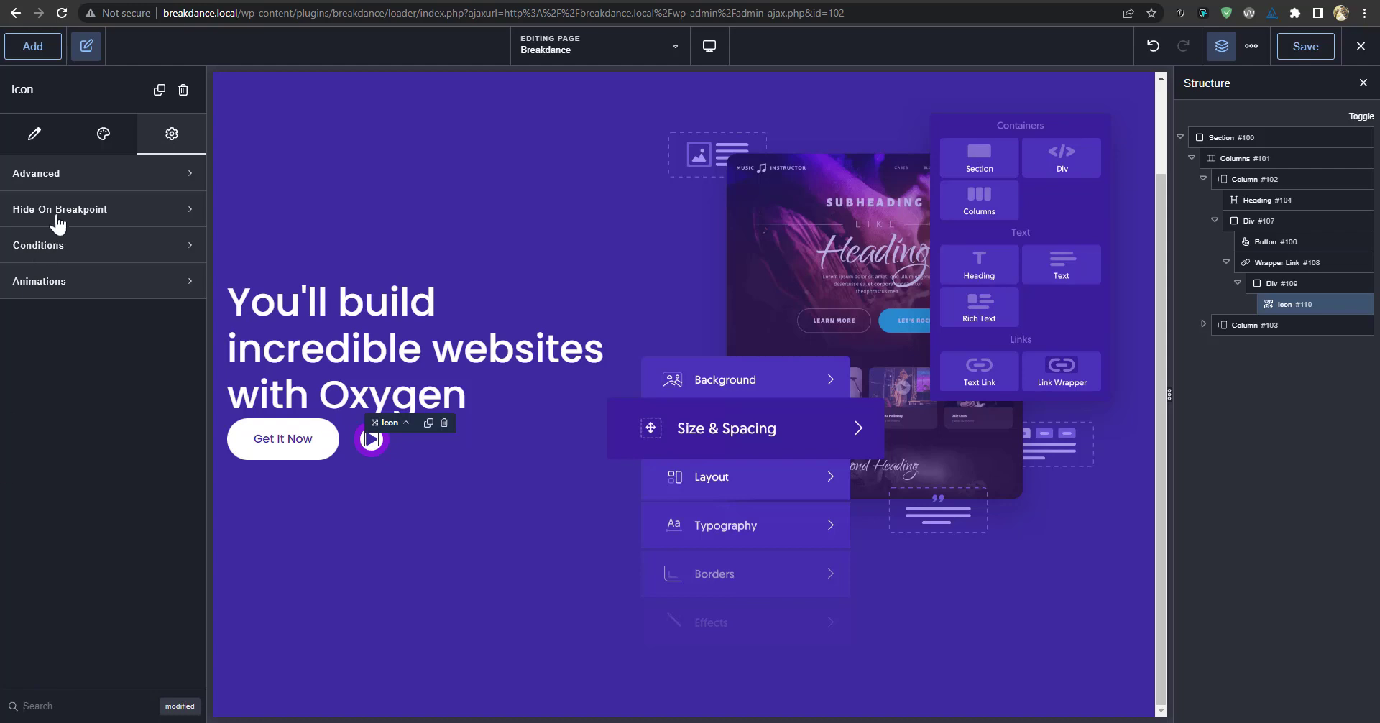
pyautogui.click(80, 175)
pyautogui.scroll(-1, 101, 490)
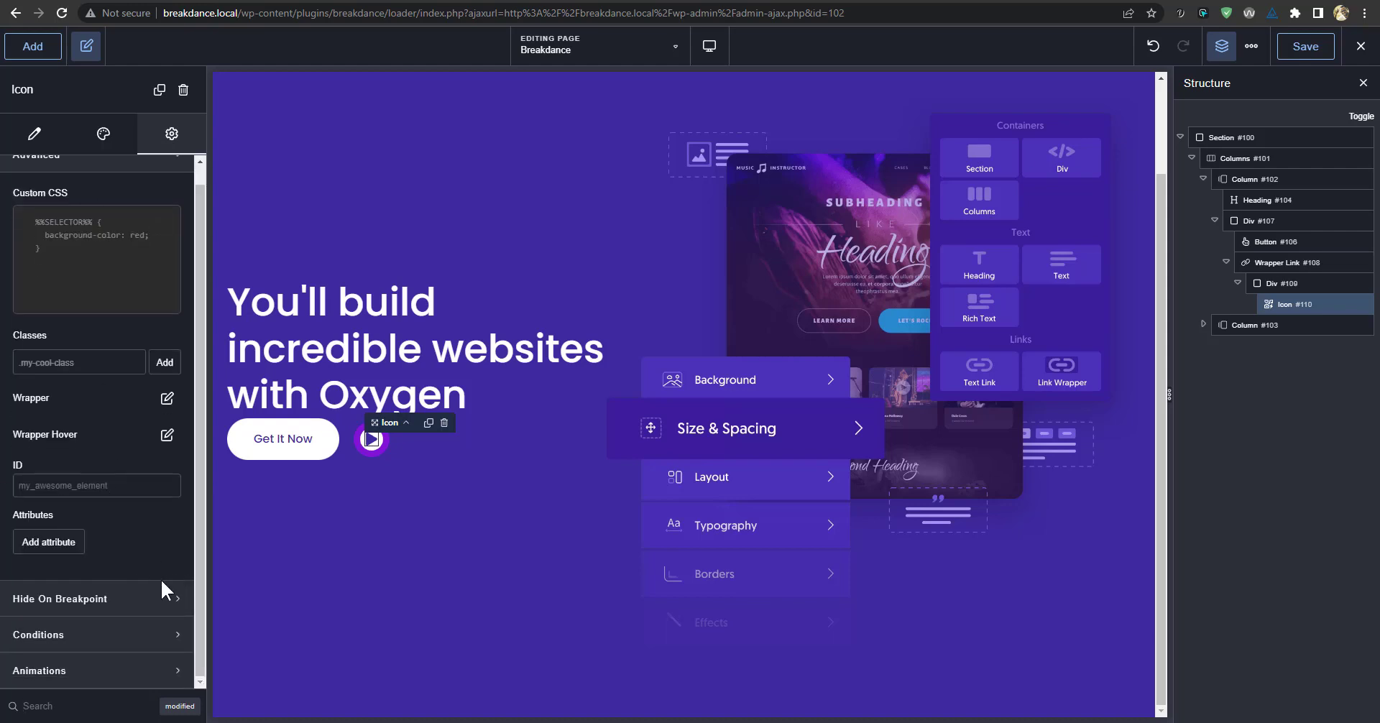
pyautogui.click(166, 400)
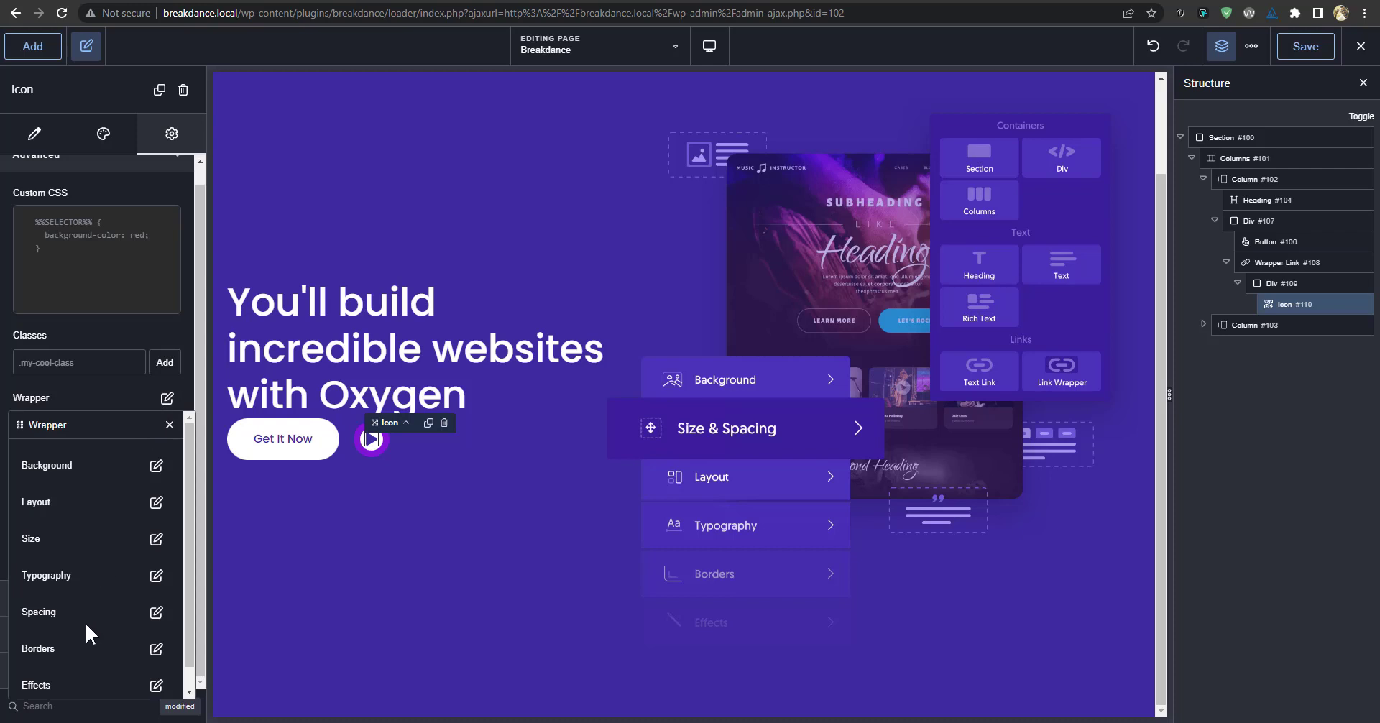
pyautogui.scroll(-1, 93, 578)
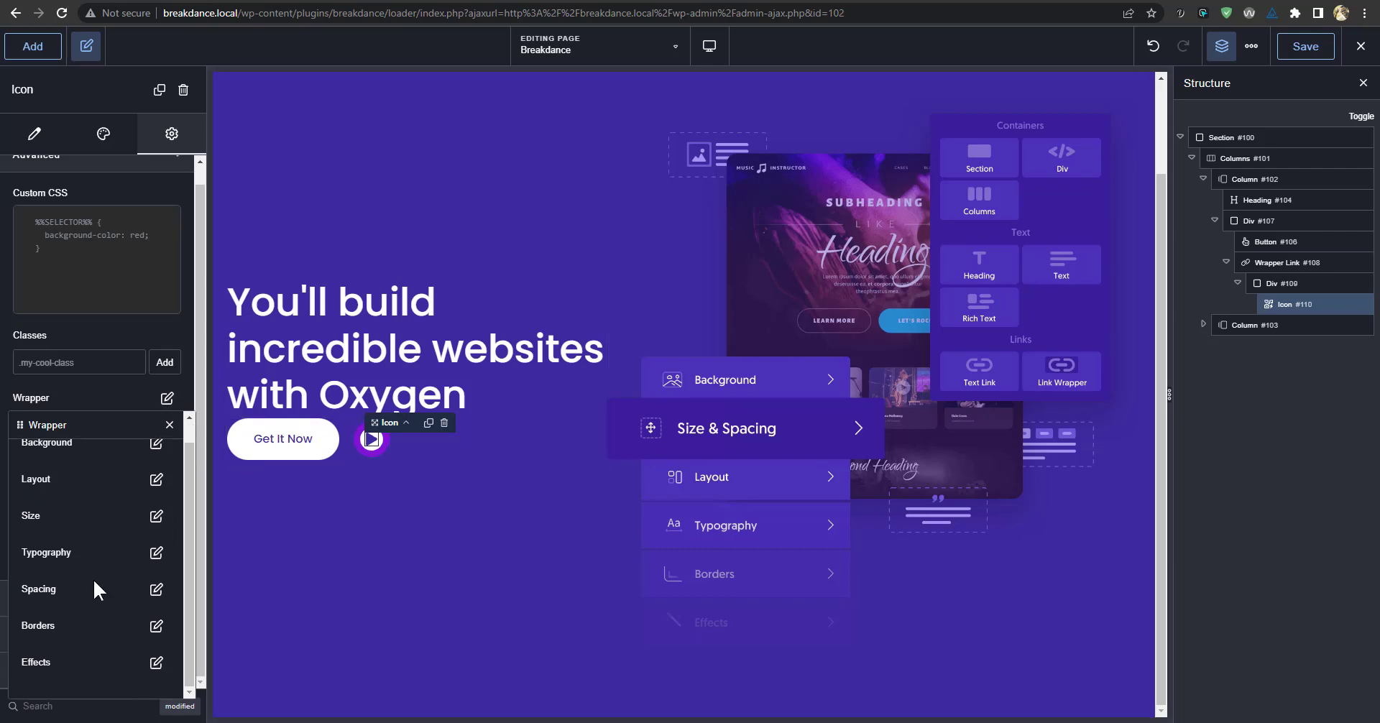
pyautogui.click(155, 591)
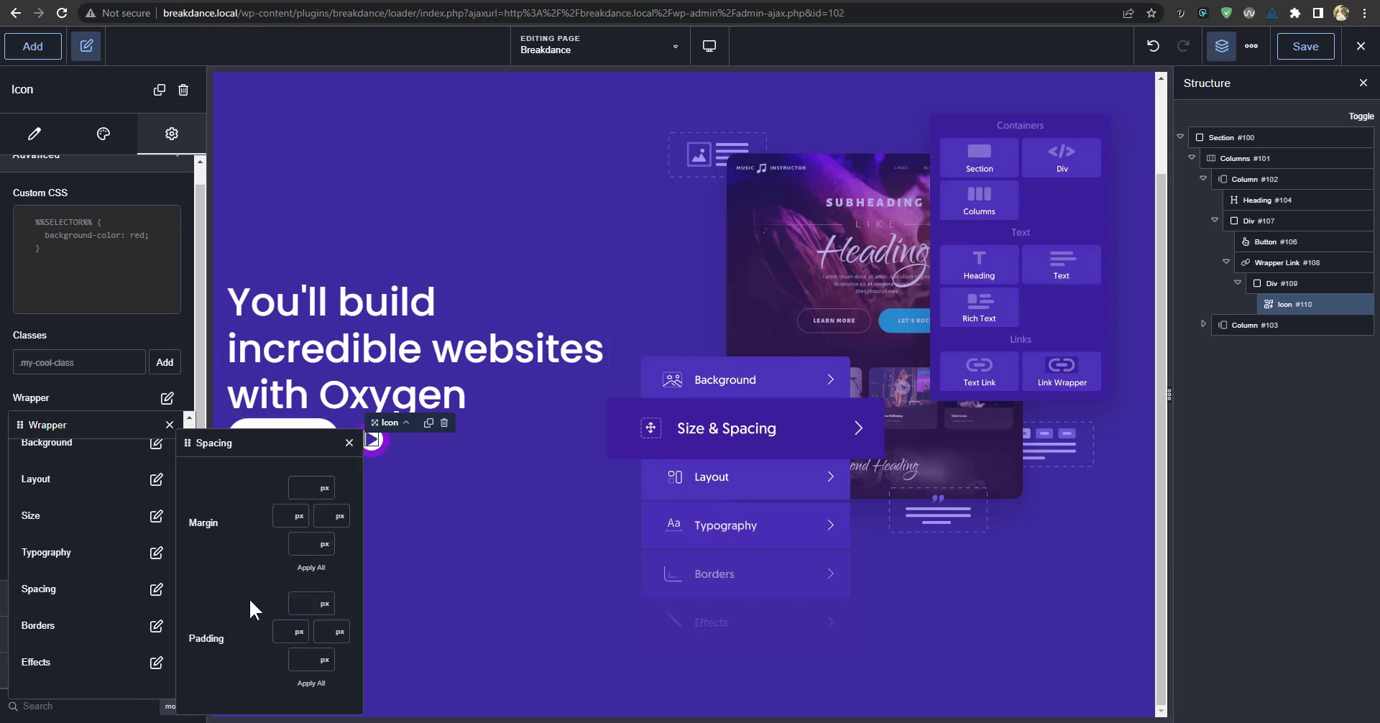
pyautogui.moveTo(287, 443); pyautogui.dragTo(629, 380)
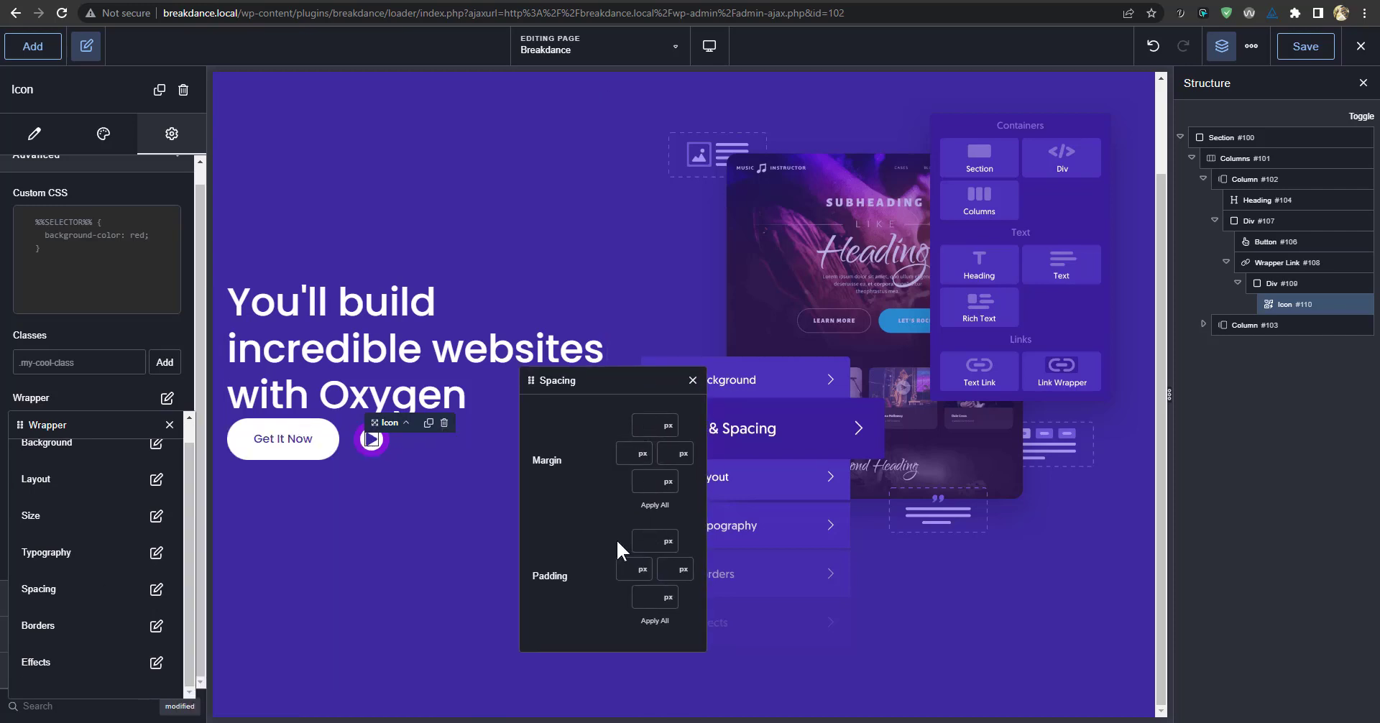
pyautogui.click(622, 453)
pyautogui.write('44')
pyautogui.click(692, 381)
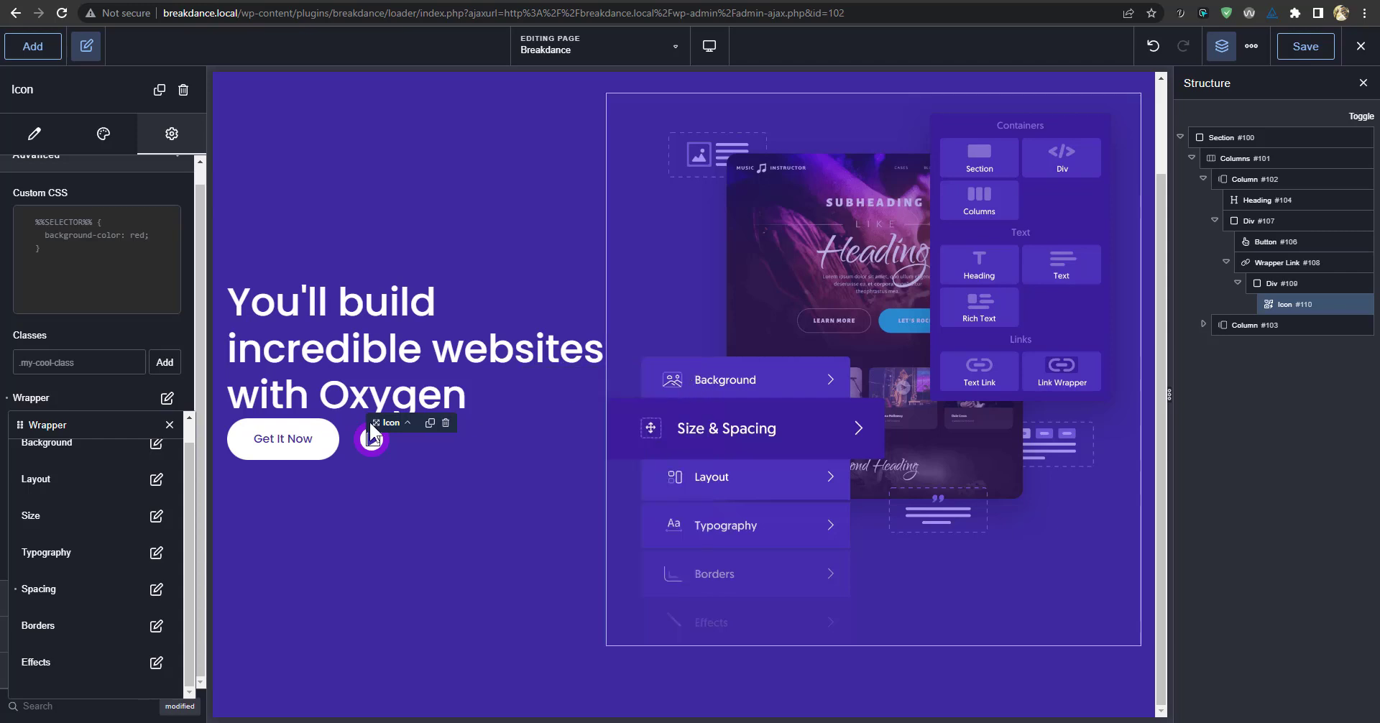
pyautogui.click(170, 425)
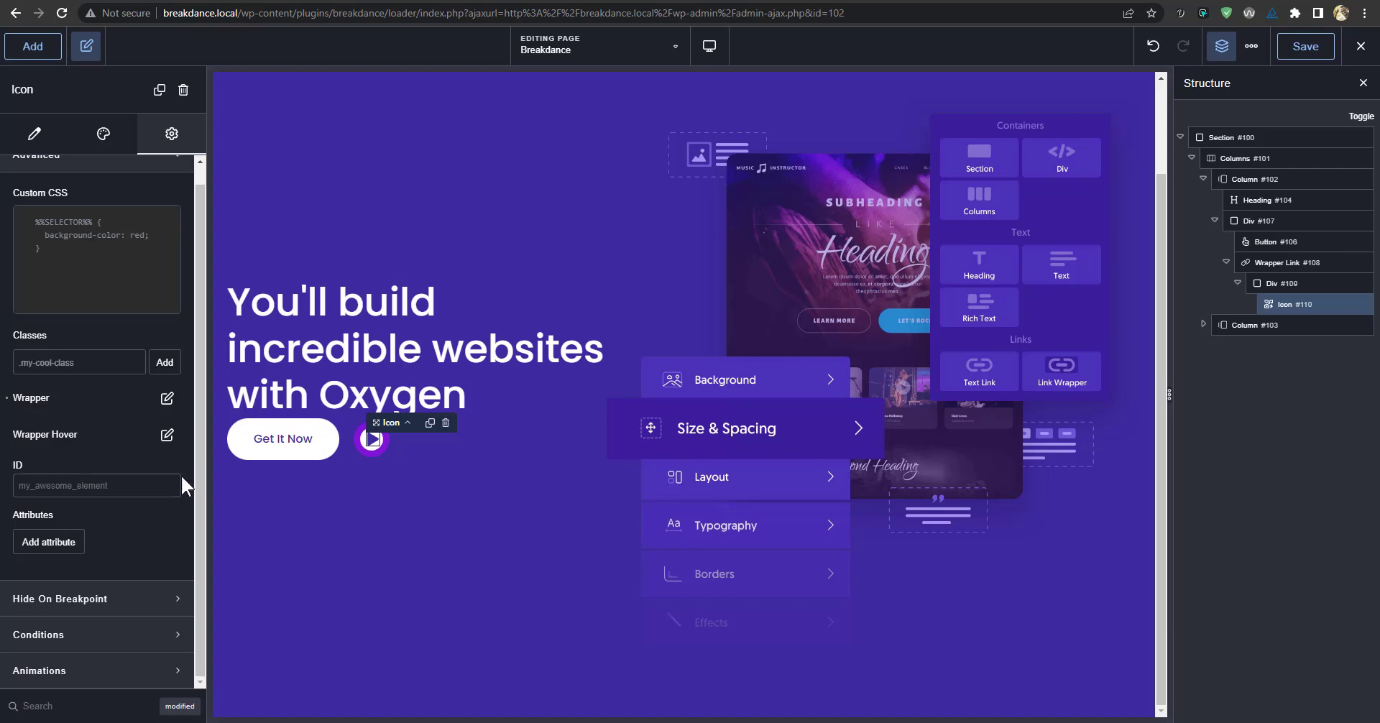
pyautogui.scroll(1, 95, 416)
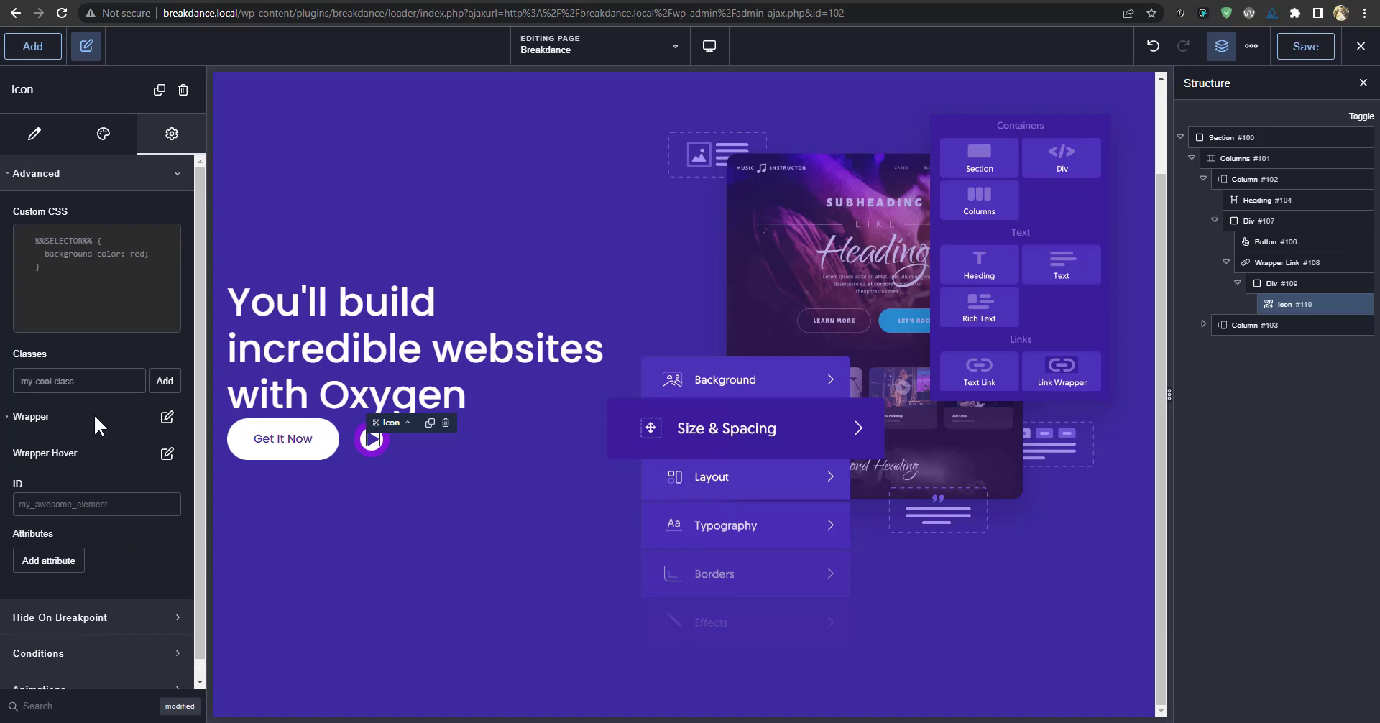
pyautogui.click(98, 137)
pyautogui.click(34, 134)
pyautogui.click(94, 136)
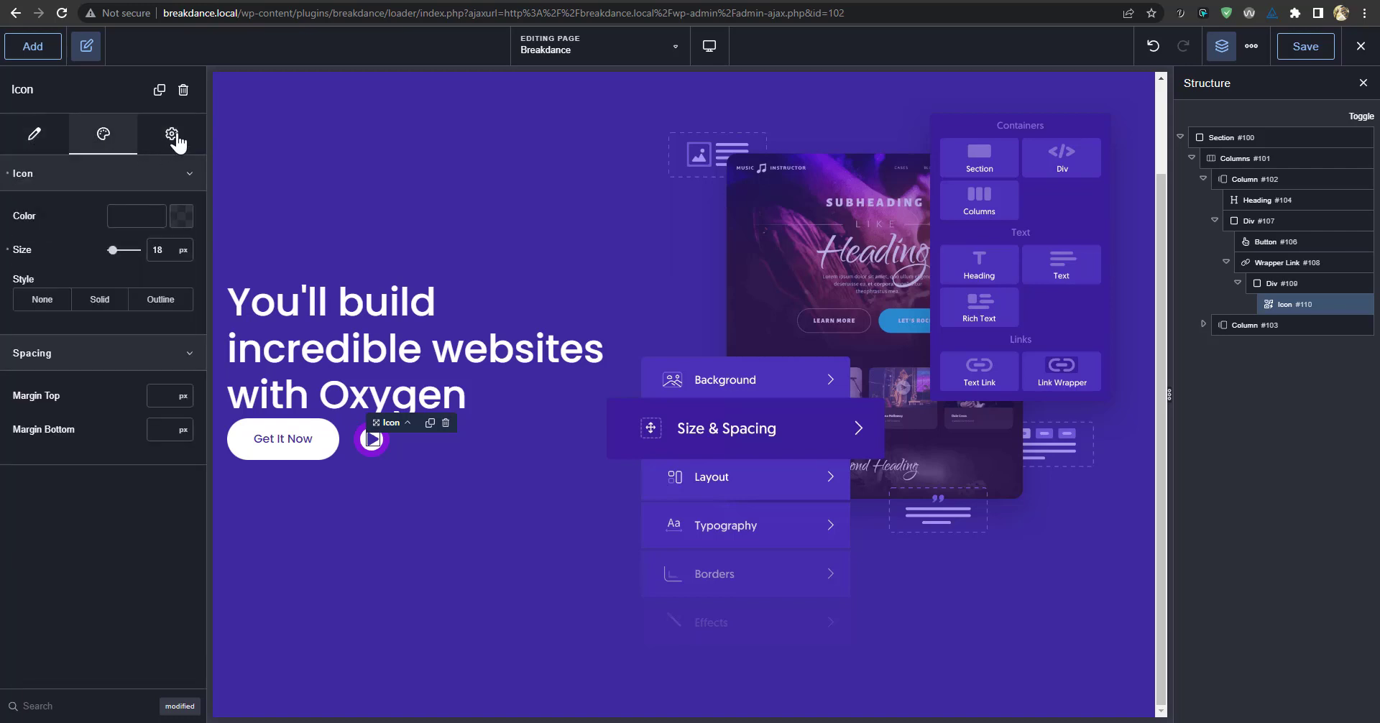
pyautogui.click(172, 135)
pyautogui.click(37, 141)
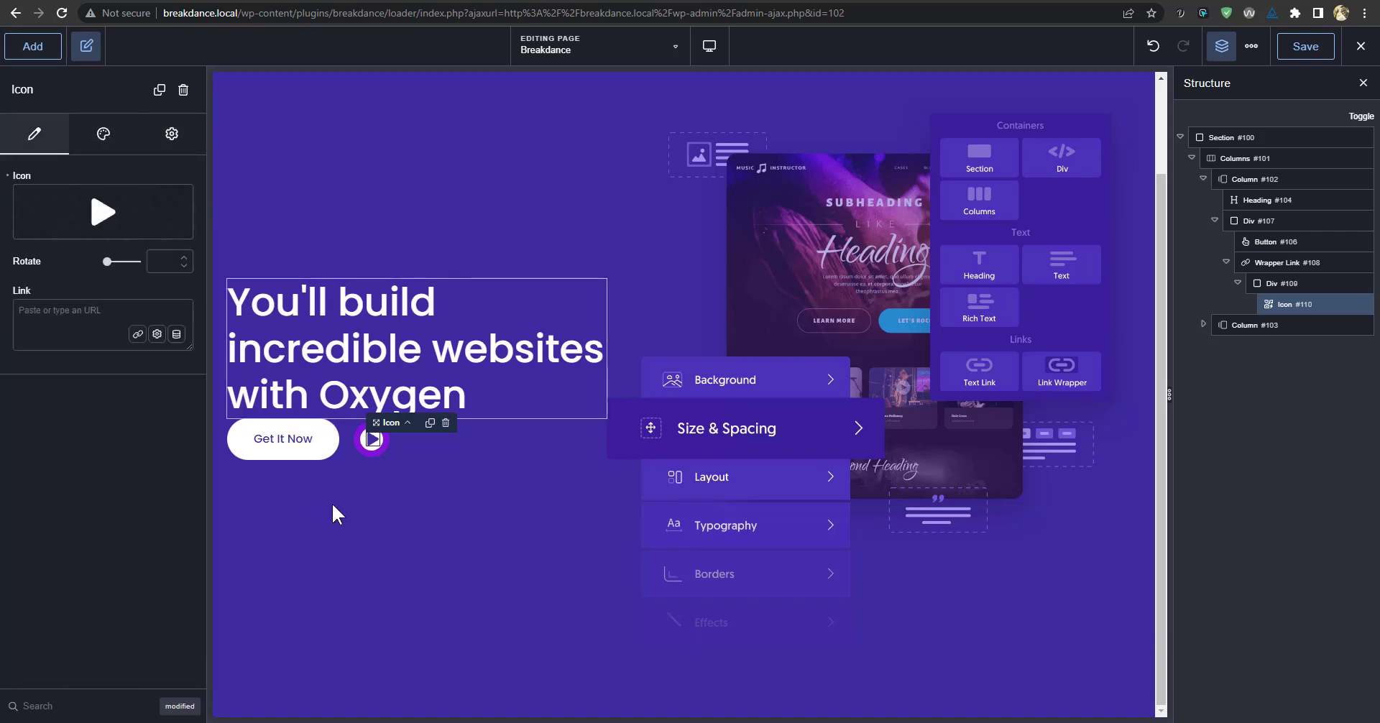
pyautogui.click(405, 486)
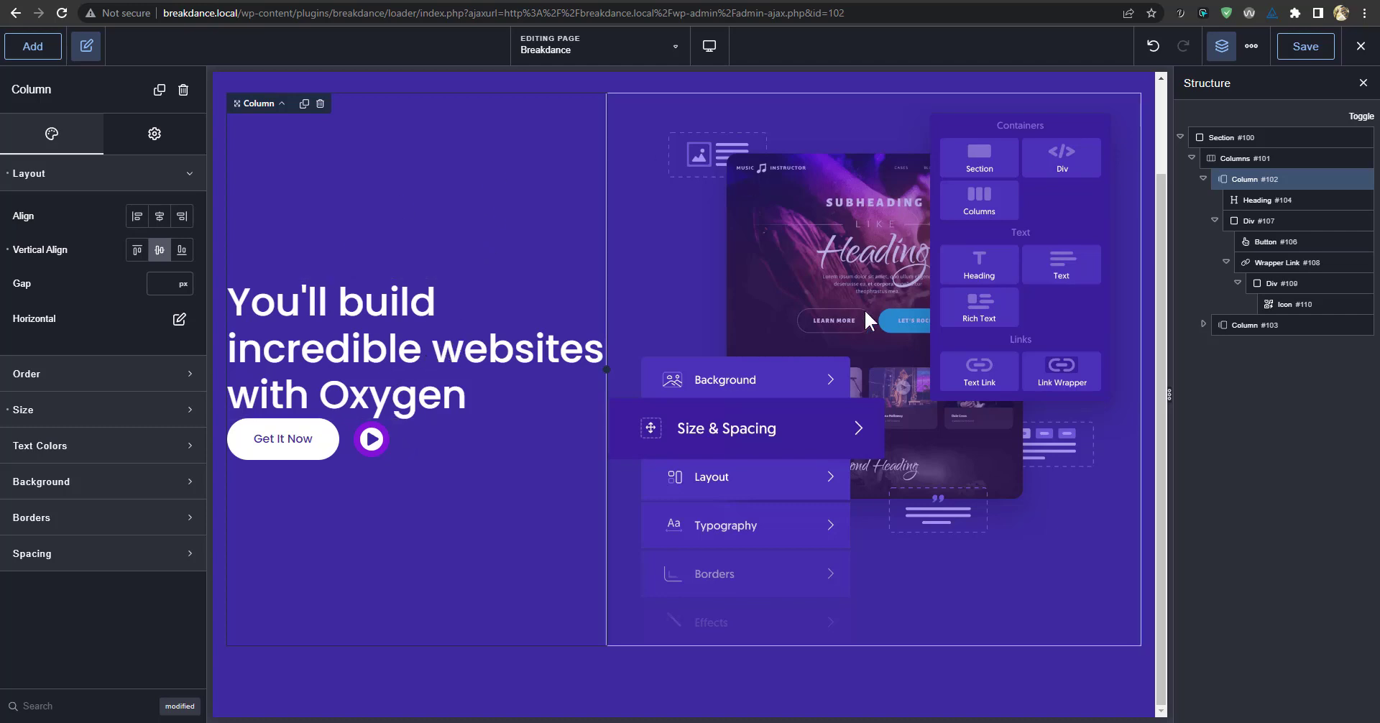
pyautogui.click(383, 450)
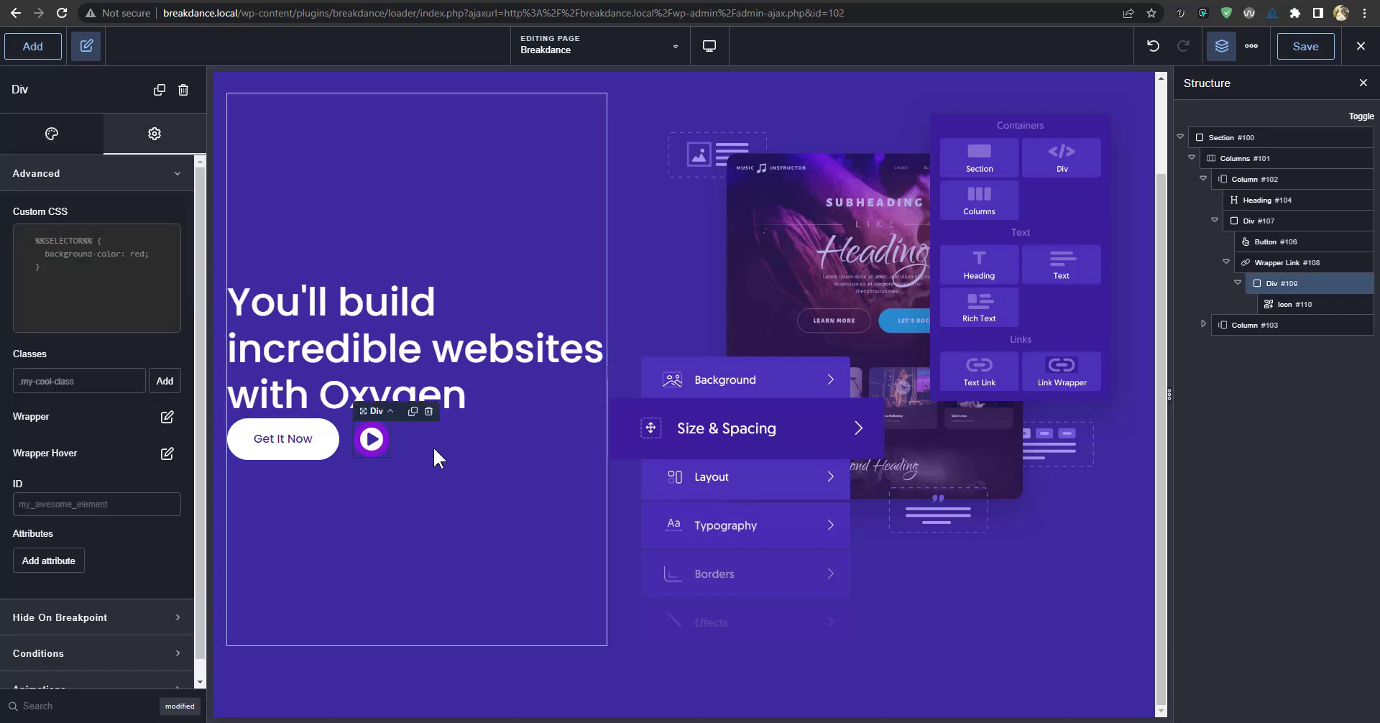
# Move the circular div out of the Wrapper Link and nest it back inside the link.
pyautogui.moveTo(1235, 286); pyautogui.dragTo(1231, 295)
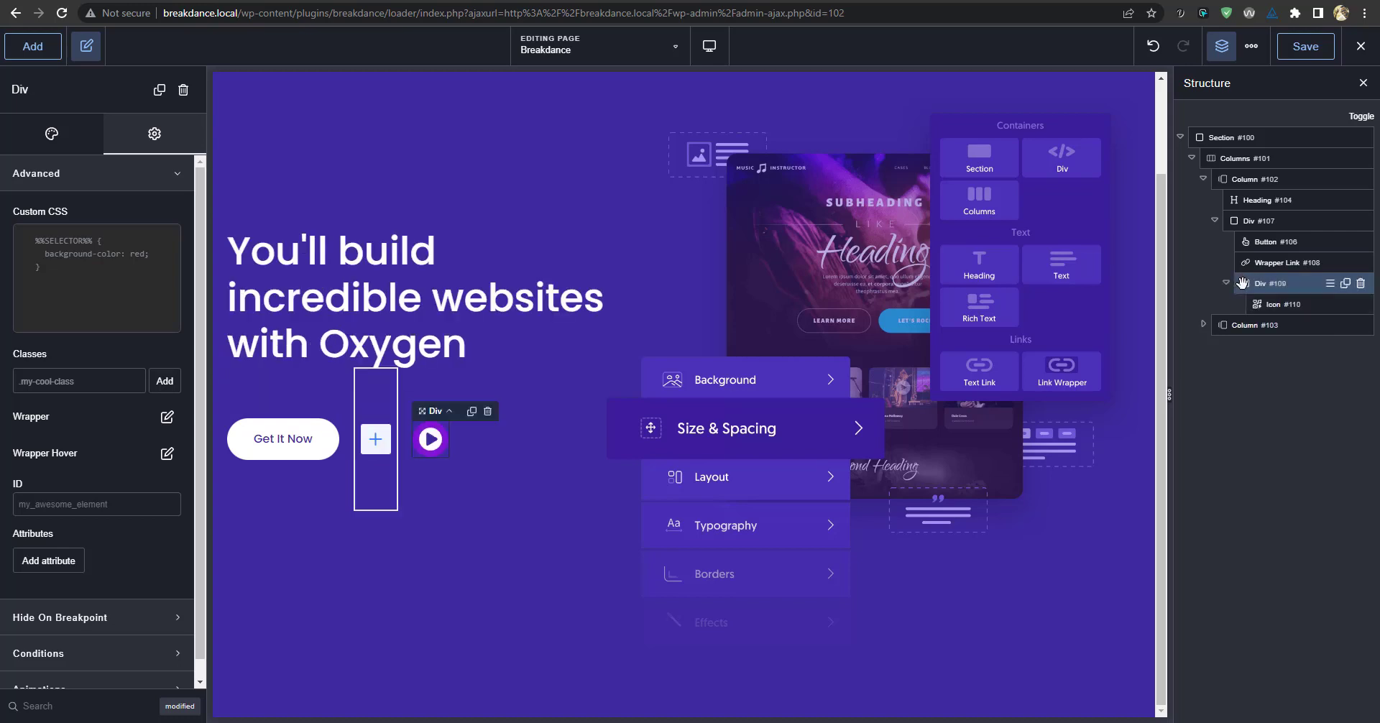
pyautogui.click(1265, 266)
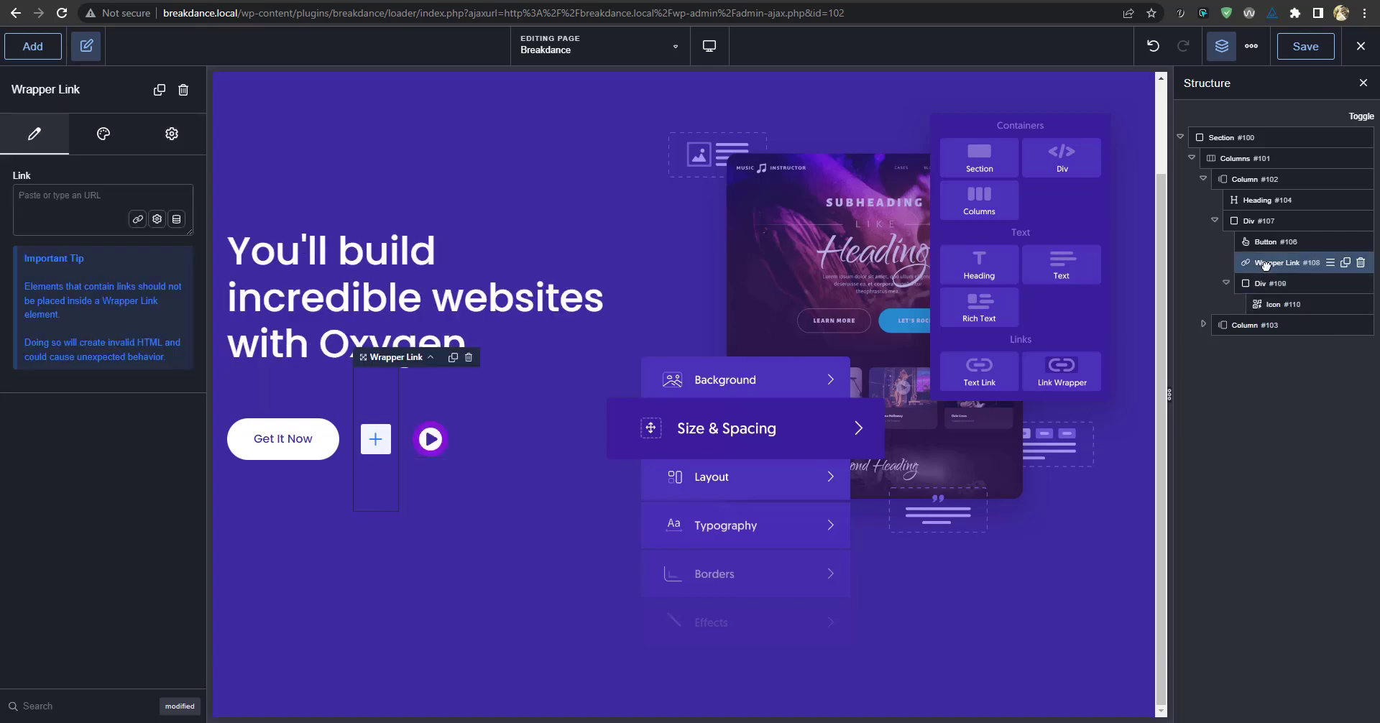
pyautogui.click(1226, 283)
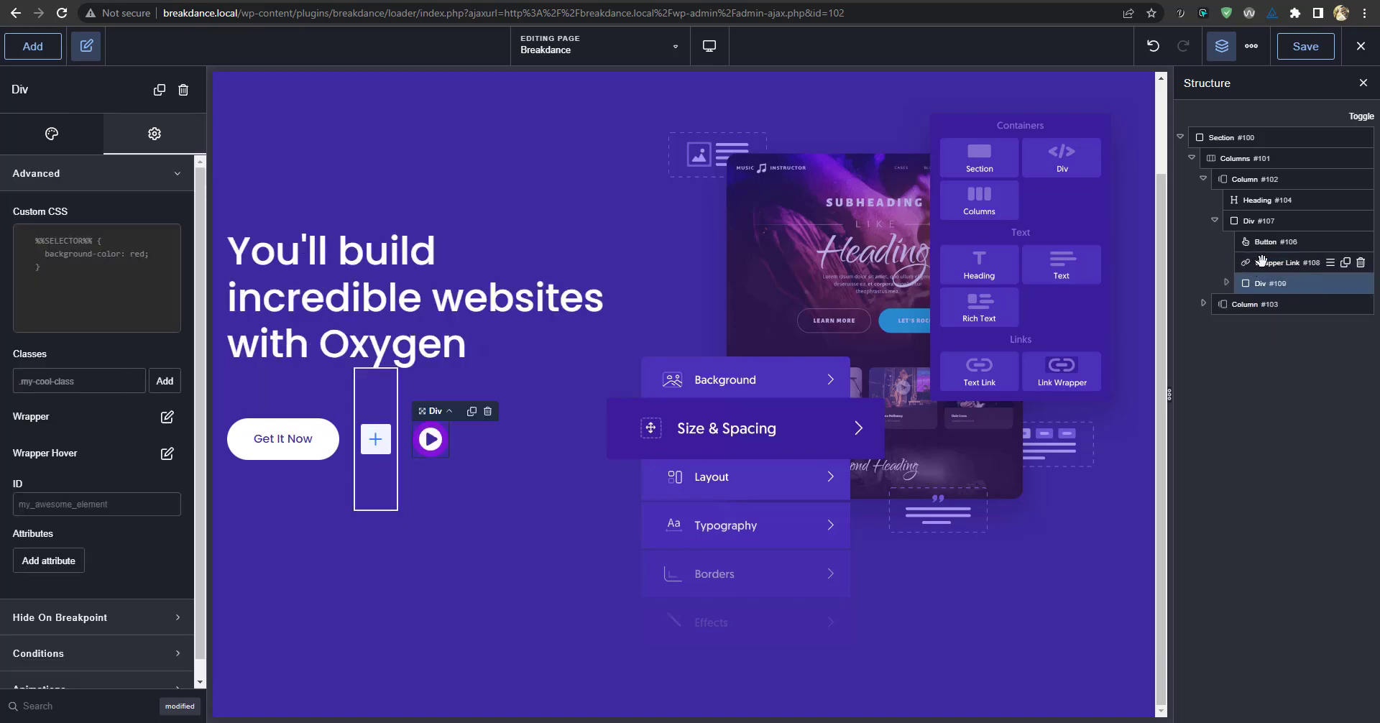
pyautogui.click(1254, 266)
pyautogui.moveTo(1254, 285); pyautogui.dragTo(1298, 287)
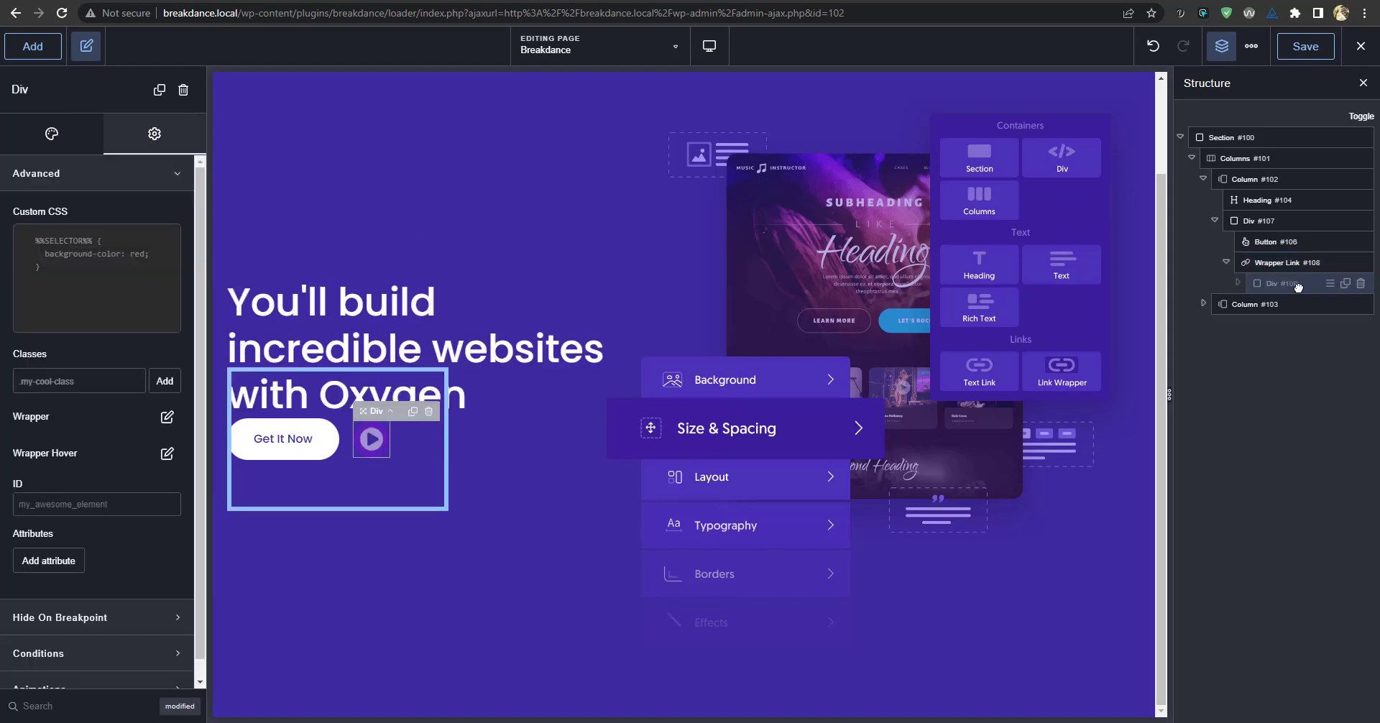
# Add a Text element inside the Wrapper Link with the text "Watch the video" copied from the original Oxygen homepage.
pyautogui.click(1262, 261)
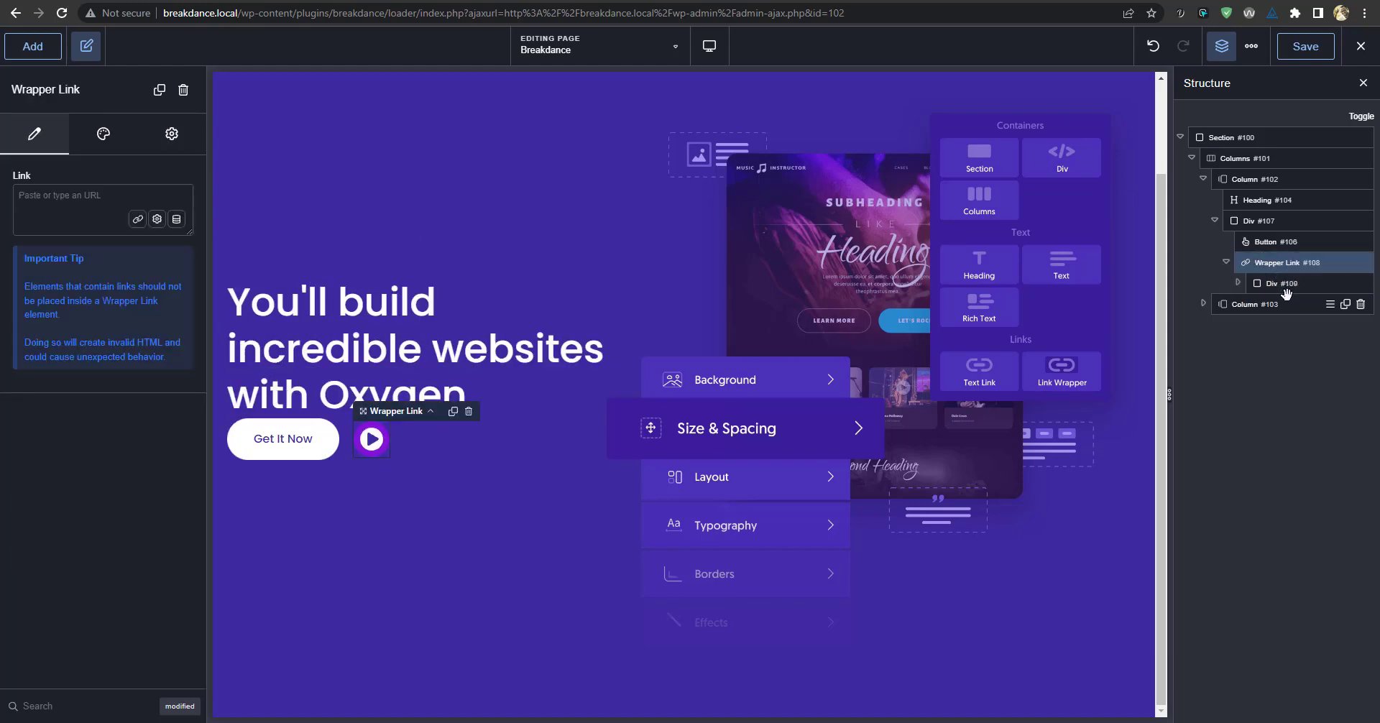
pyautogui.click(33, 46)
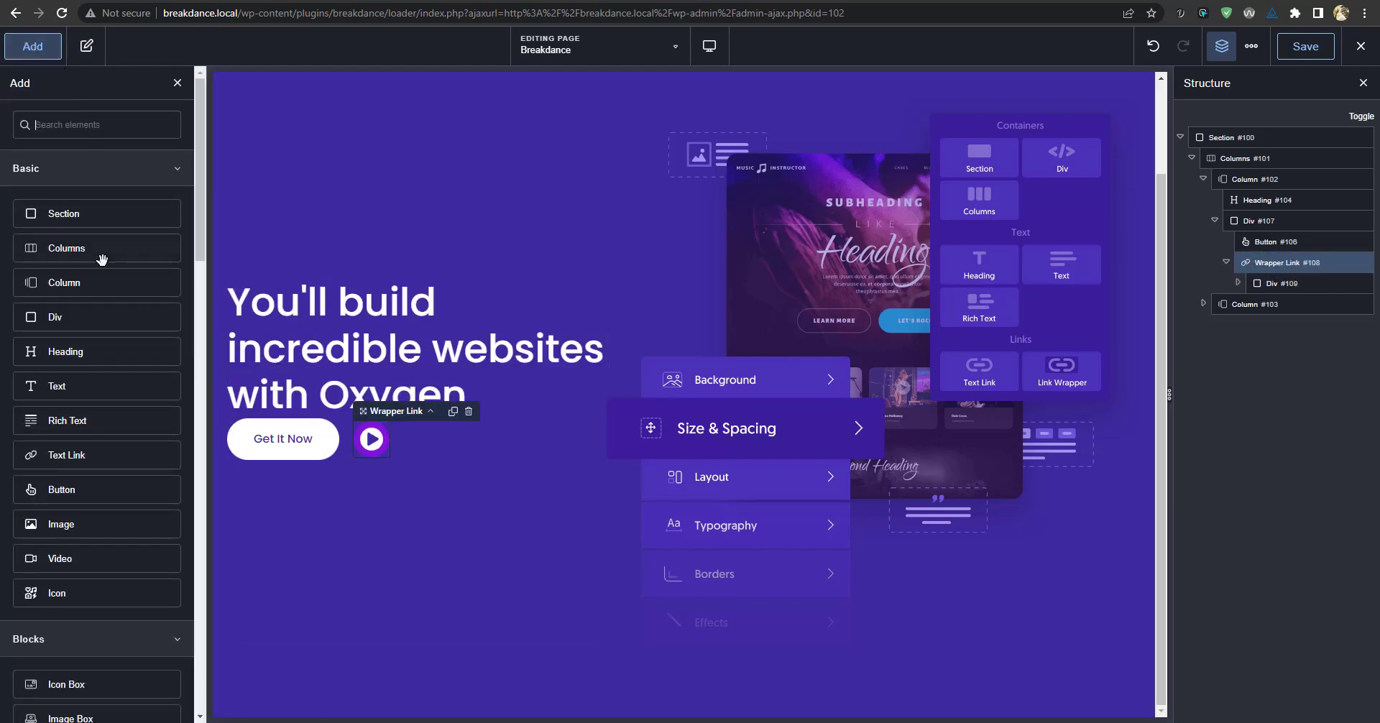
pyautogui.click(104, 389)
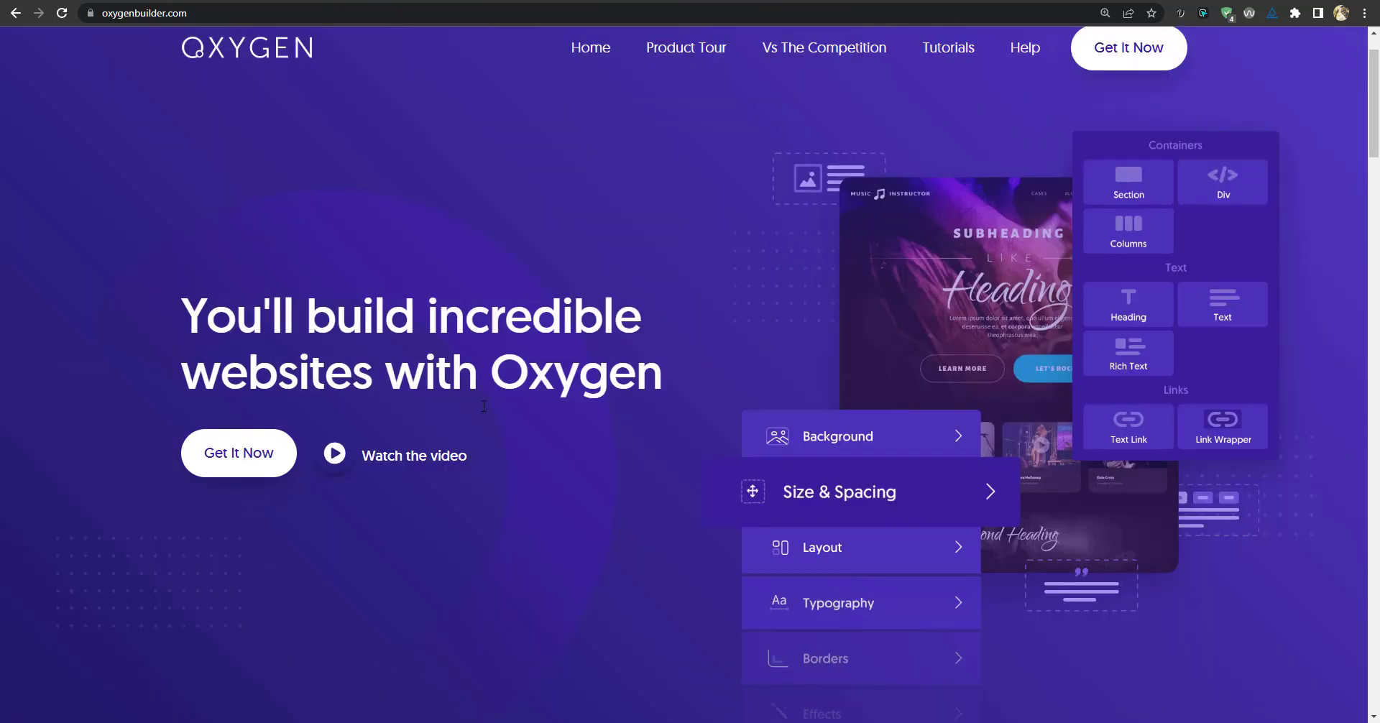
pyautogui.moveTo(471, 460); pyautogui.dragTo(365, 460)
pyautogui.hotkey('ctrl', 'c')
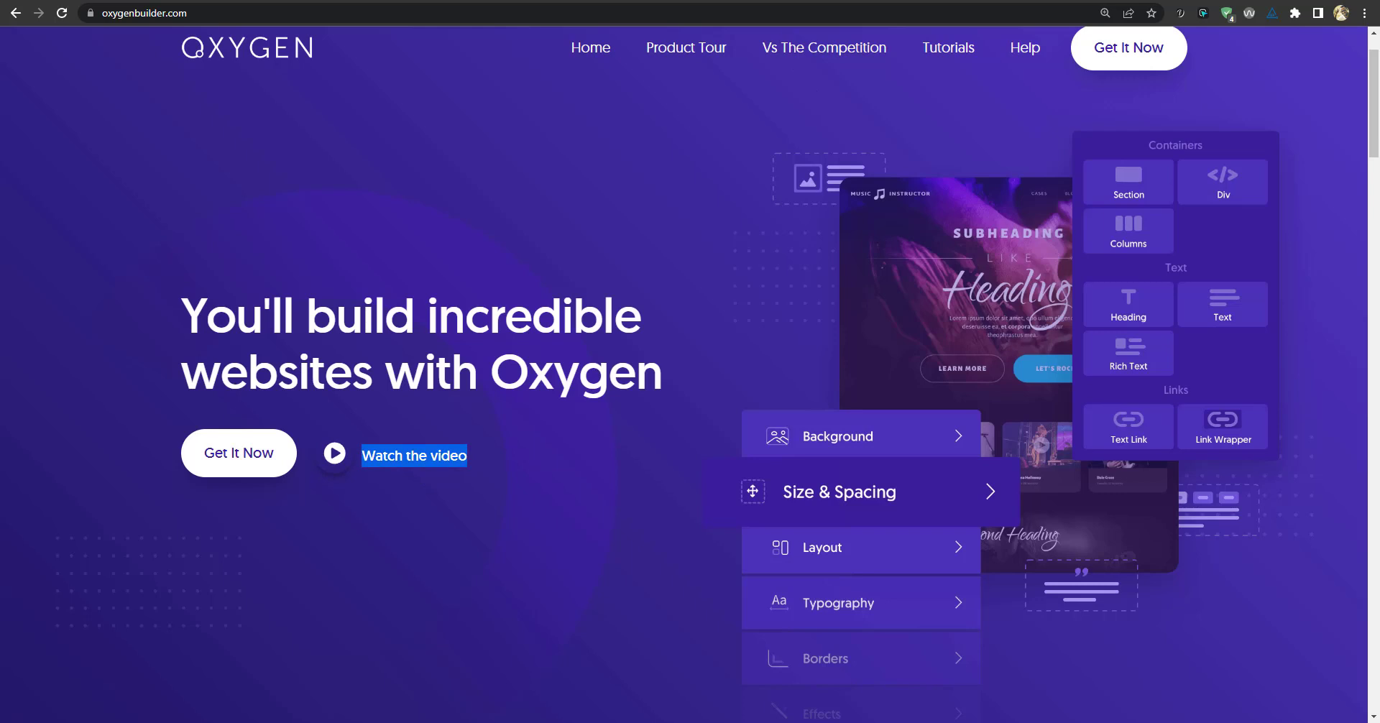
pyautogui.hotkey('alt', 'Tab')
pyautogui.tripleClick(107, 204)
pyautogui.hotkey('ctrl', 'v')
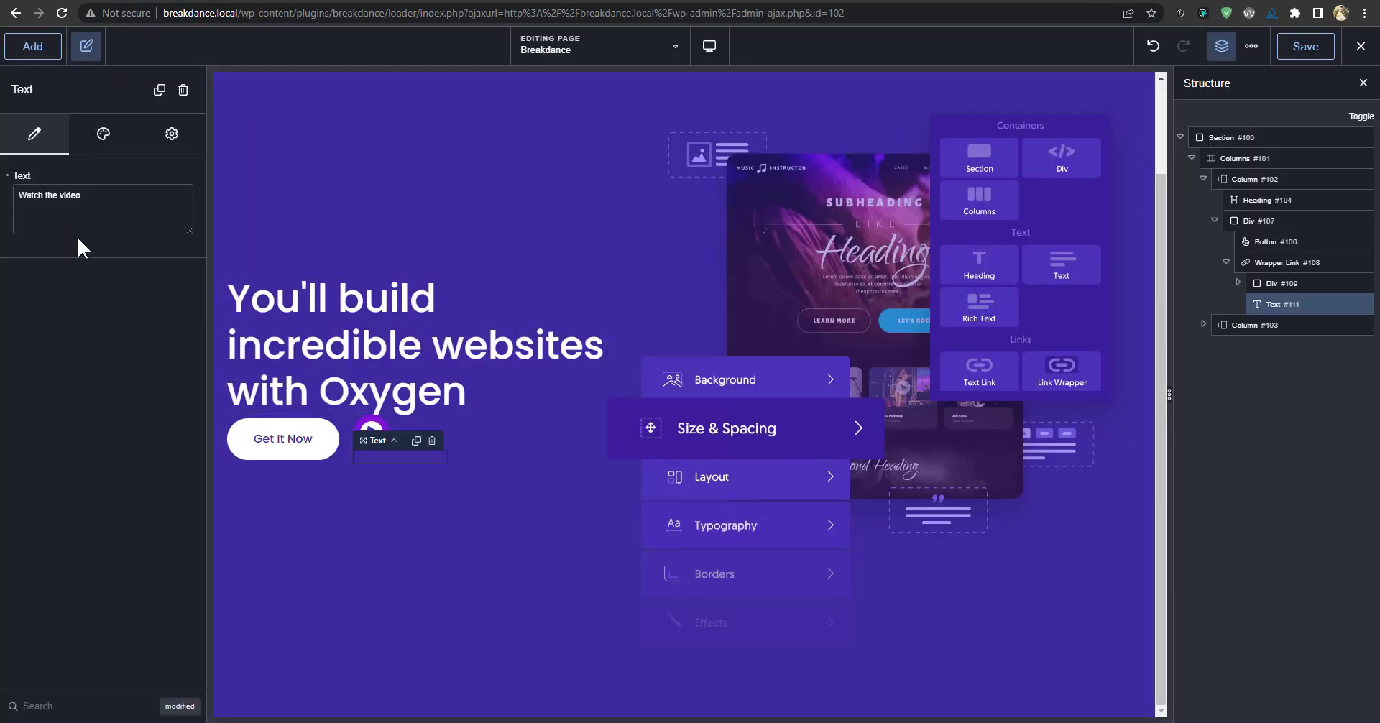
# Set the typography color of the "Watch the video" text to white.
pyautogui.click(112, 138)
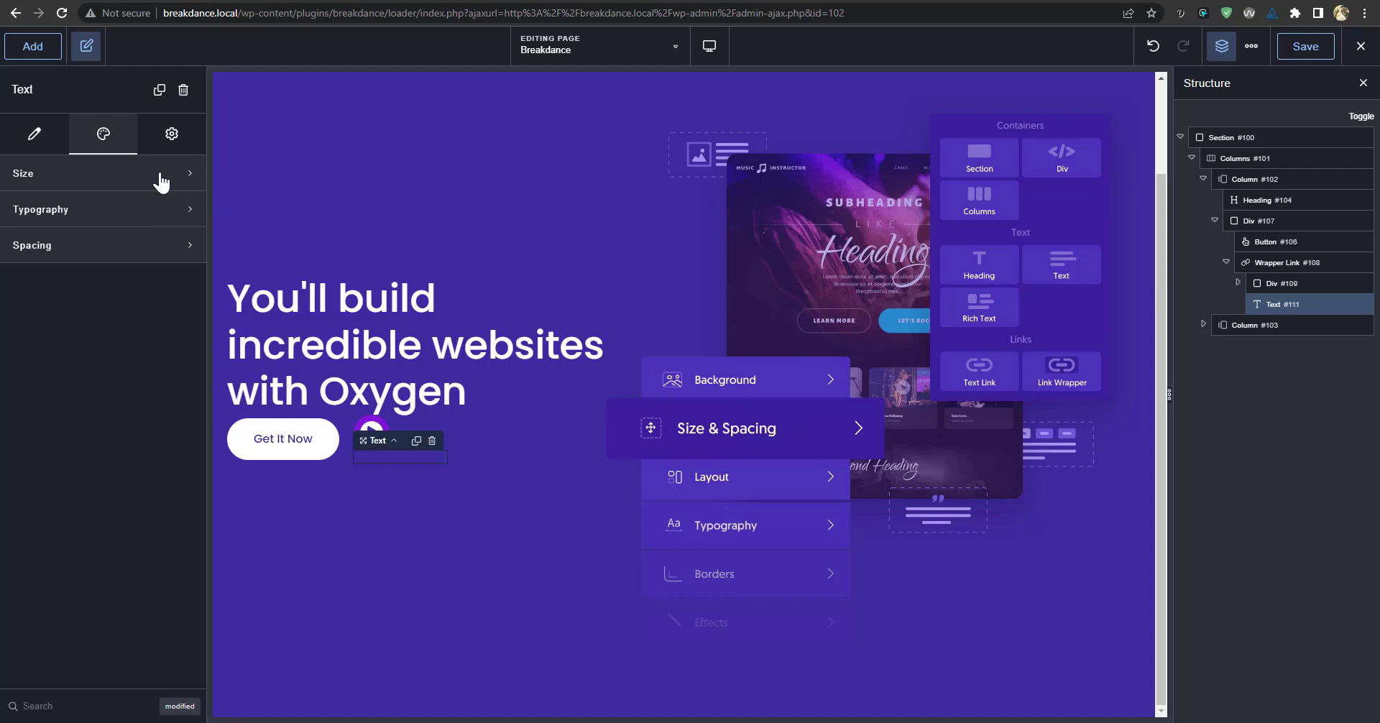
pyautogui.click(150, 210)
pyautogui.click(181, 252)
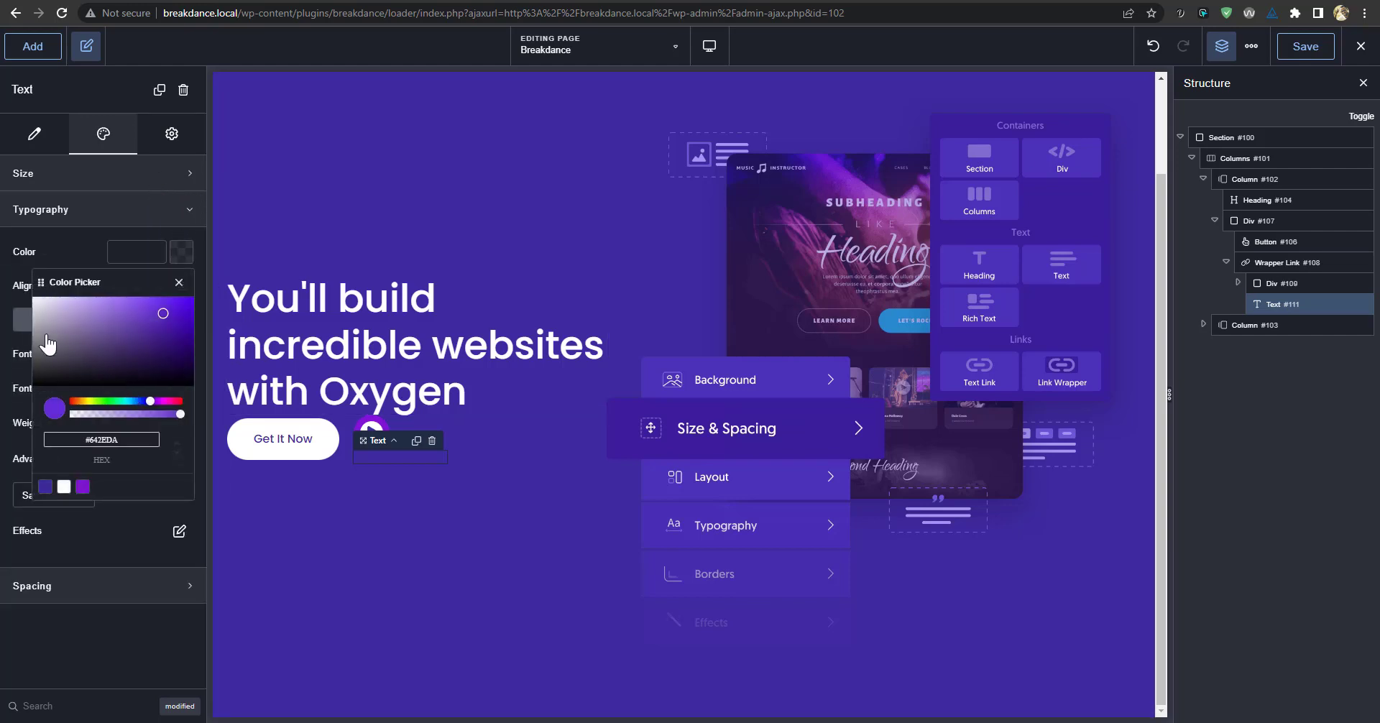
pyautogui.moveTo(68, 308); pyautogui.dragTo(33, 298)
pyautogui.click(1285, 263)
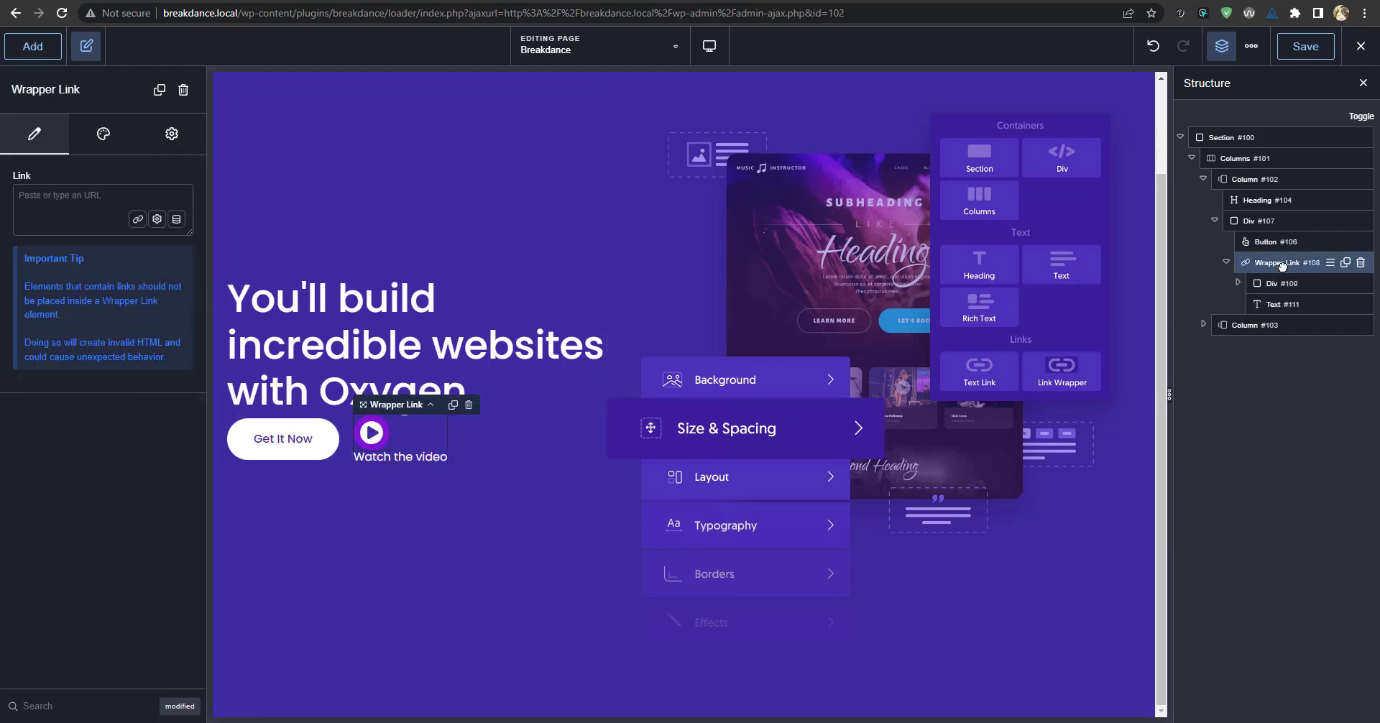
# Lay out the Wrapper Link's contents horizontally with Align set to Center and Vertical Align set to Middle.
pyautogui.click(103, 134)
pyautogui.click(106, 212)
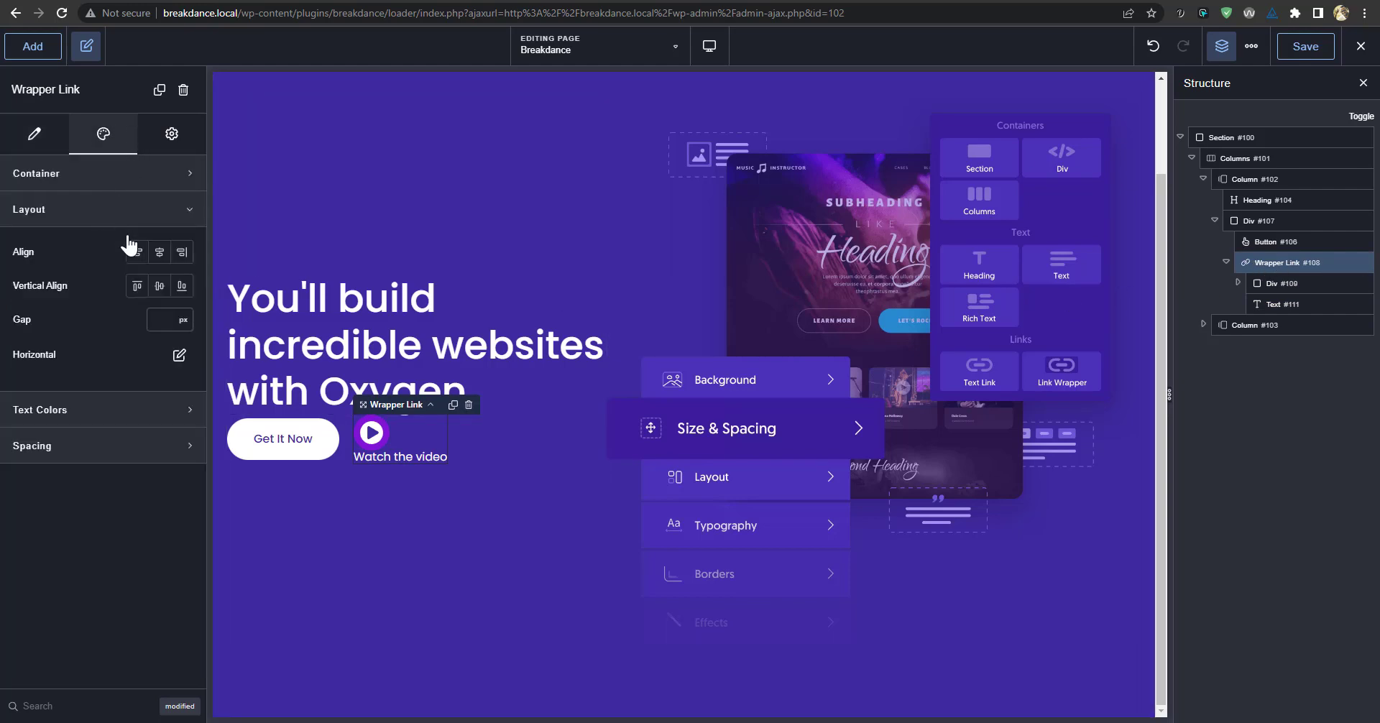
pyautogui.click(179, 355)
pyautogui.click(169, 422)
pyautogui.click(145, 471)
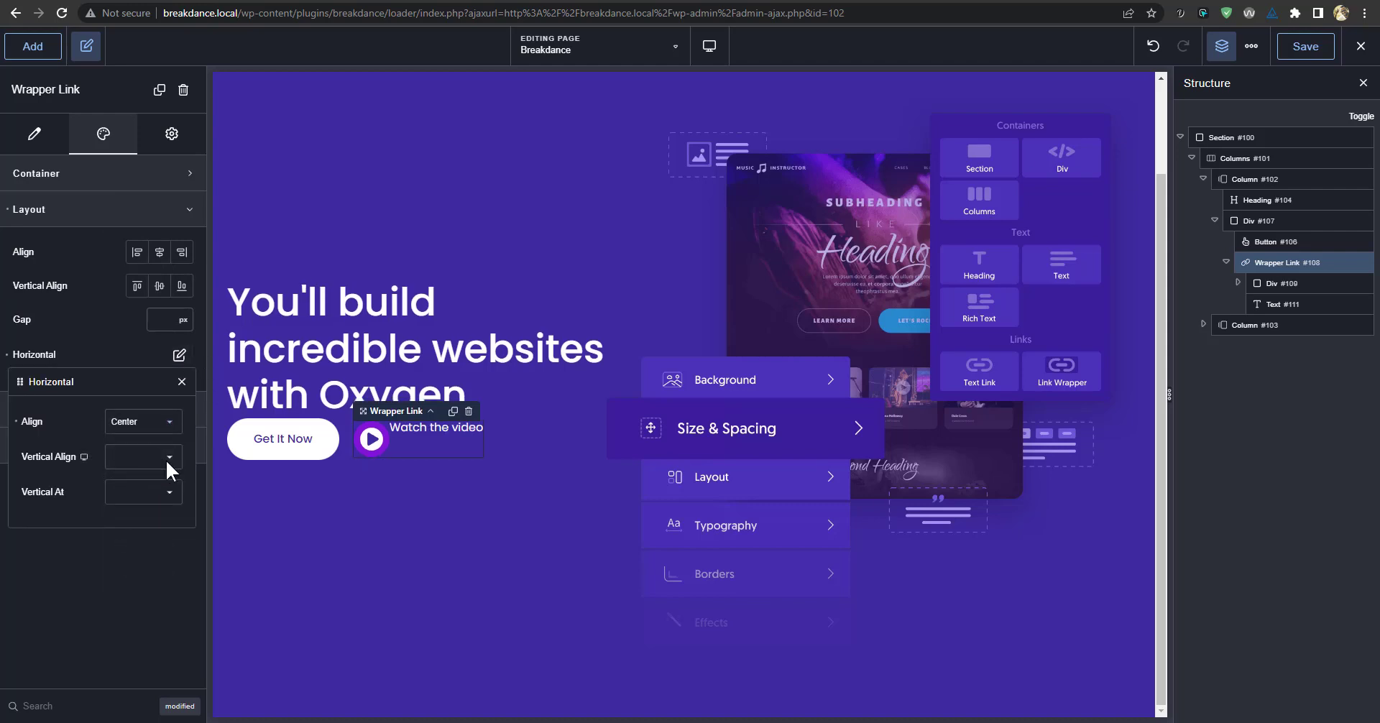
pyautogui.click(153, 464)
pyautogui.click(144, 507)
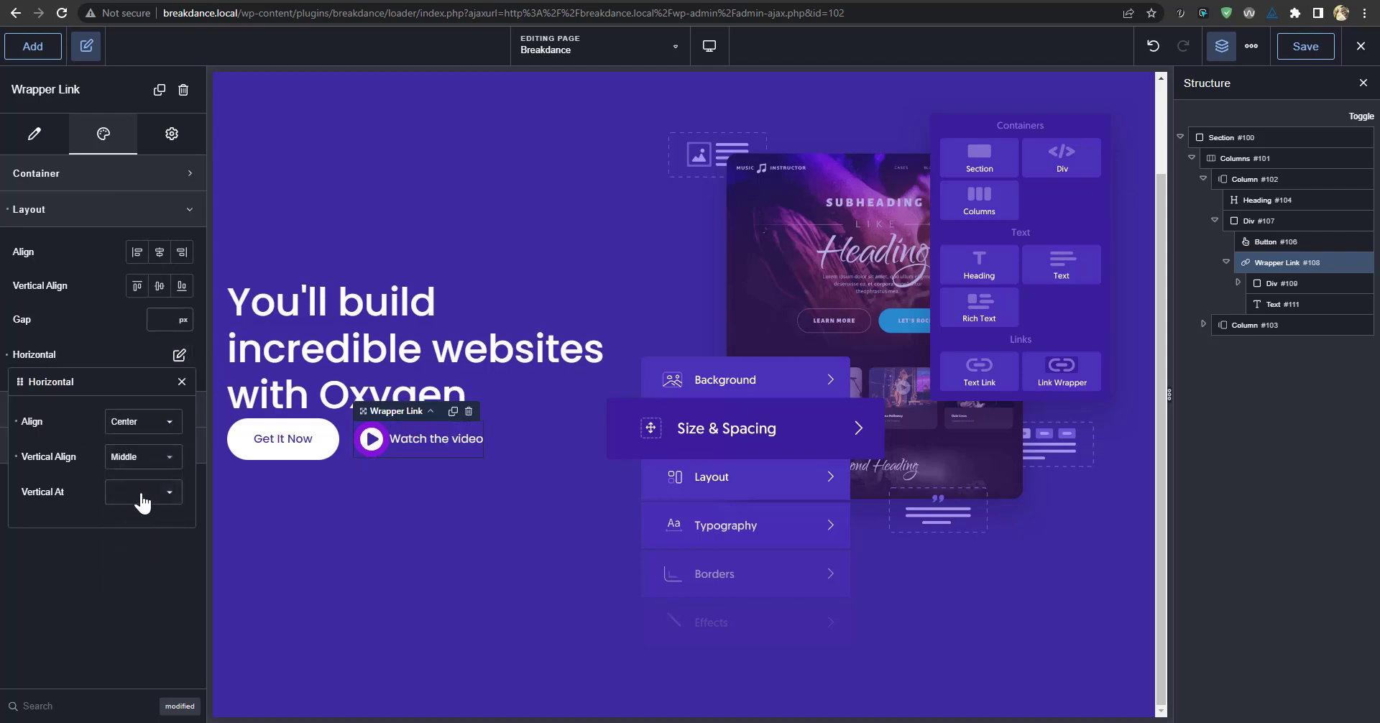
# Set the Wrapper Link's layout gap to 8 px and compare it with the original Oxygen homepage.
pyautogui.click(159, 320)
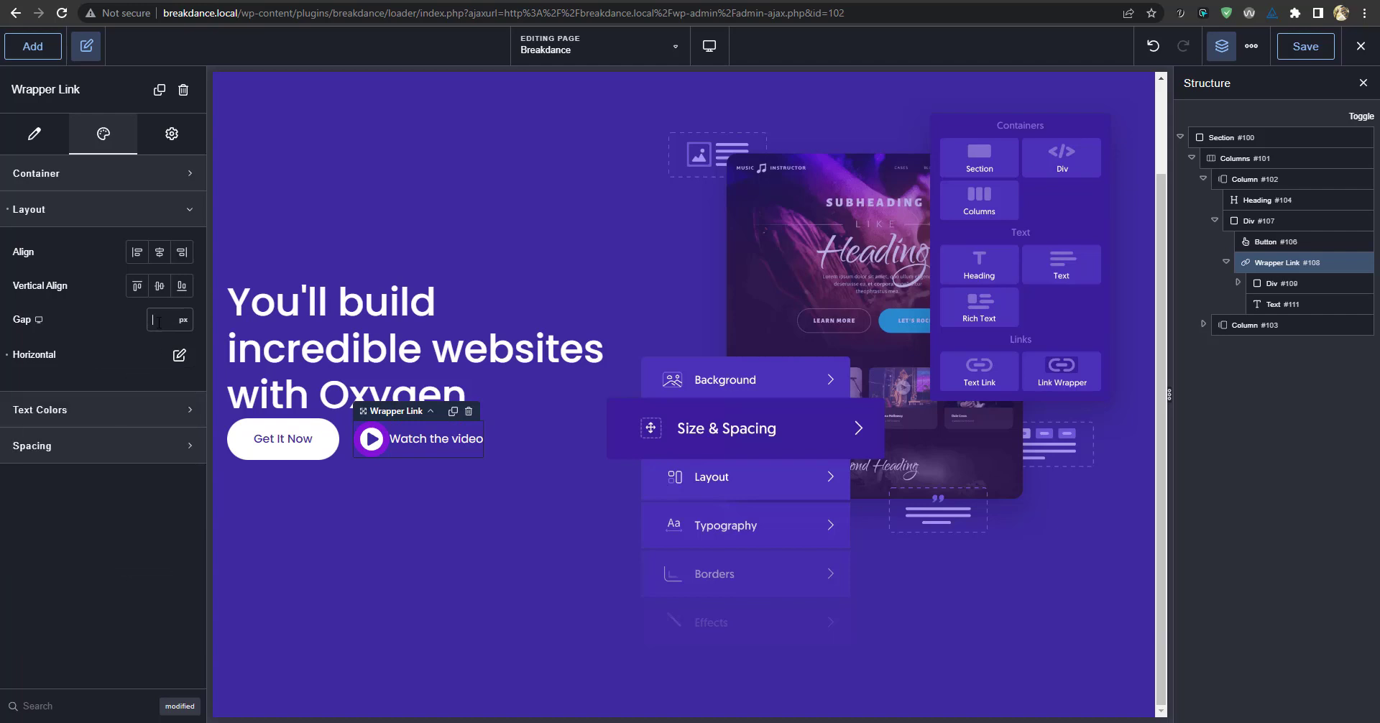
pyautogui.write('20')
pyautogui.write('5')
pyautogui.write('8')
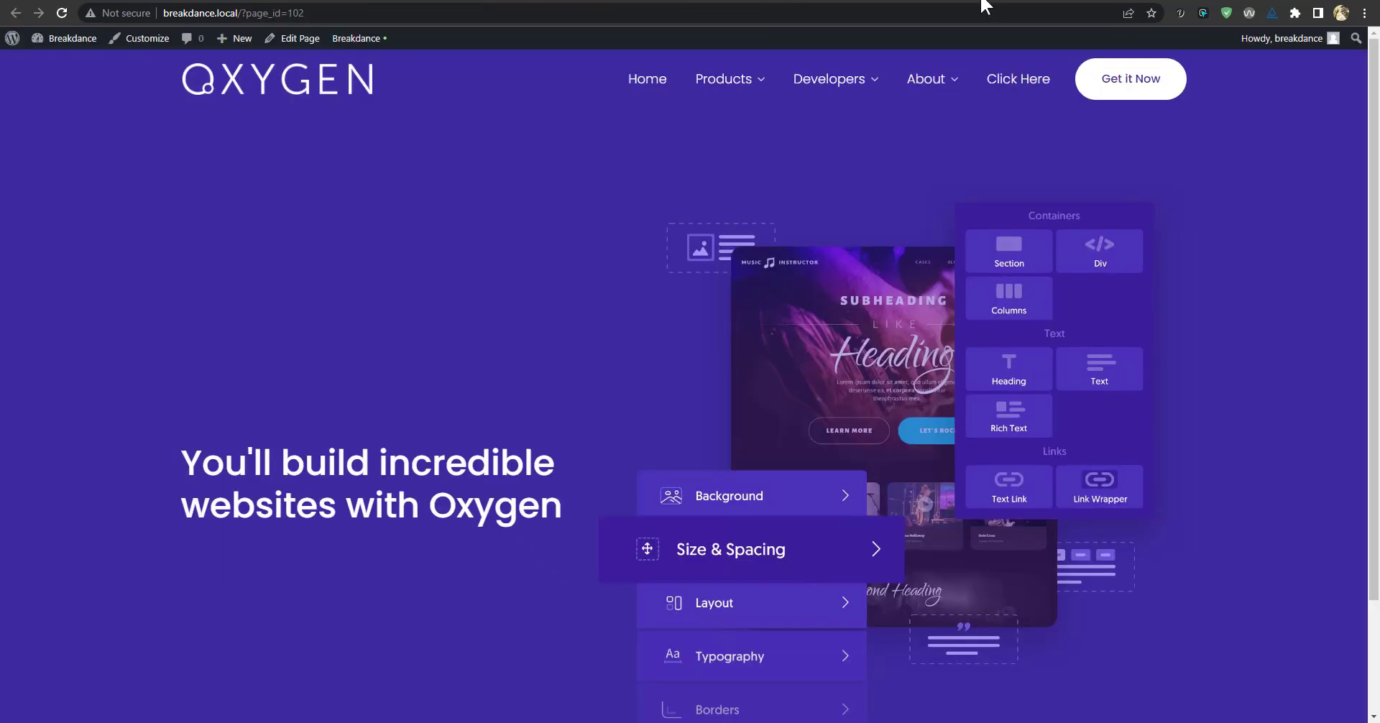
pyautogui.click(982, 2)
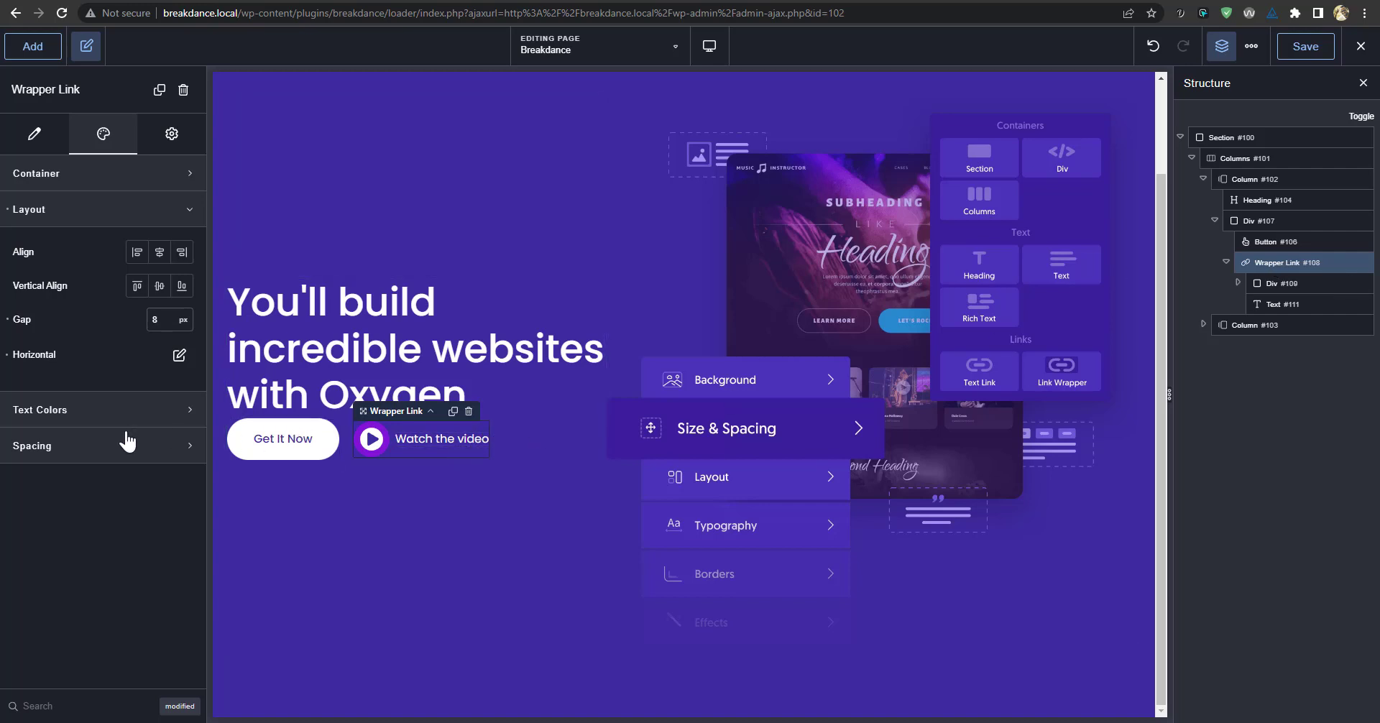
# Give the Wrapper Link's wrapper 12 px of left and right padding, and save and reload the live page.
pyautogui.click(63, 453)
pyautogui.click(172, 134)
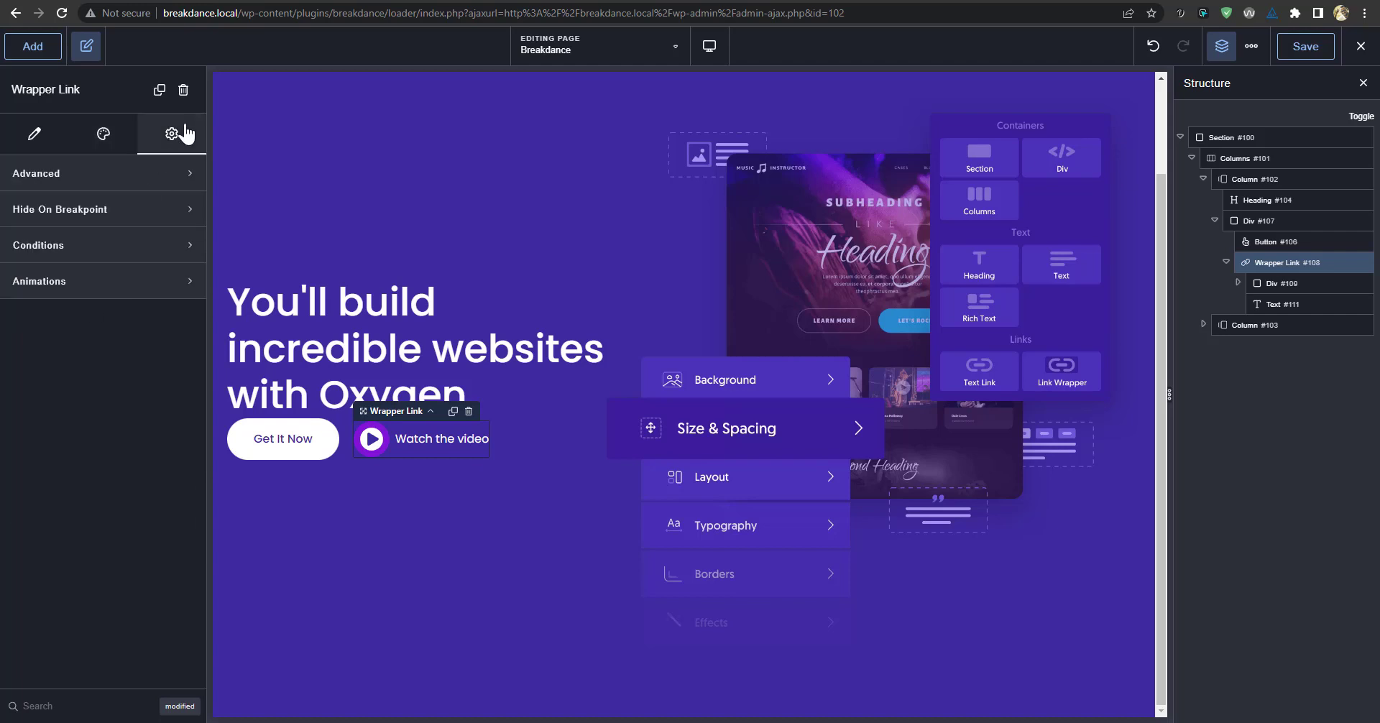
pyautogui.click(128, 181)
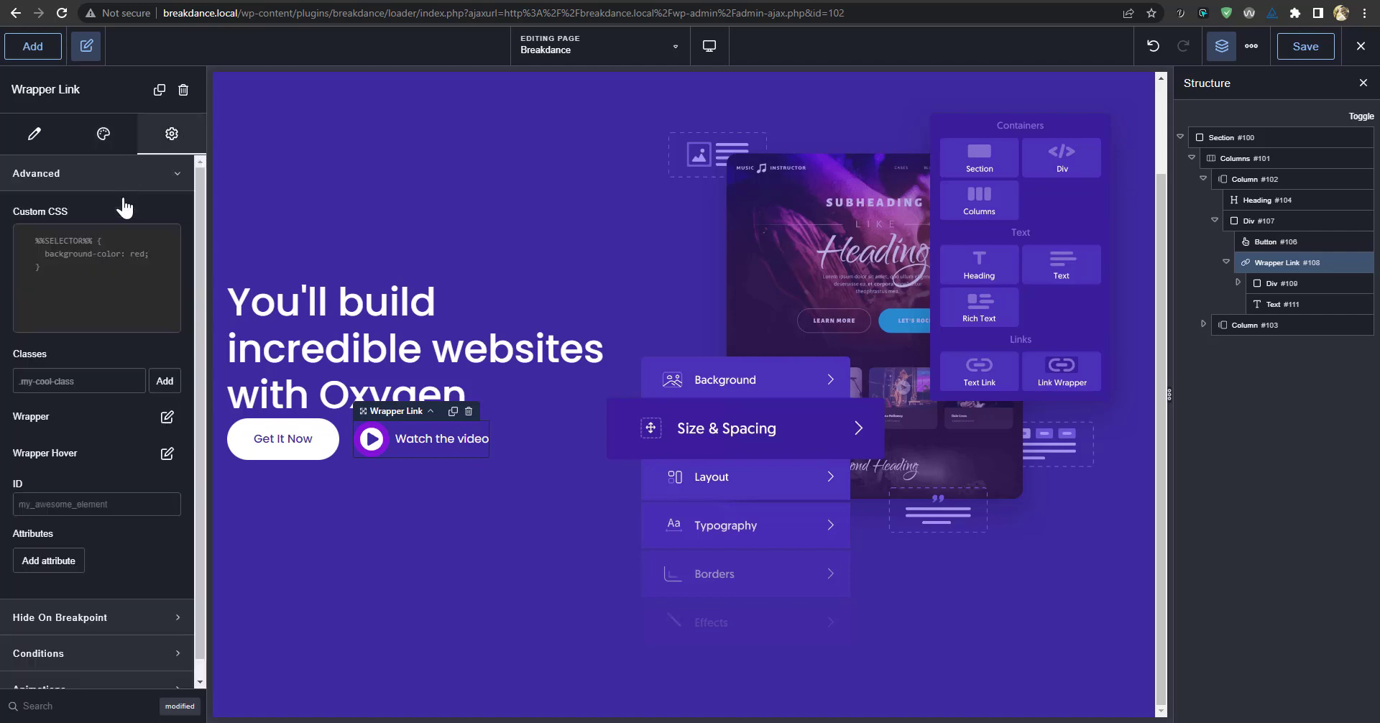
pyautogui.click(167, 417)
pyautogui.scroll(-1, 147, 539)
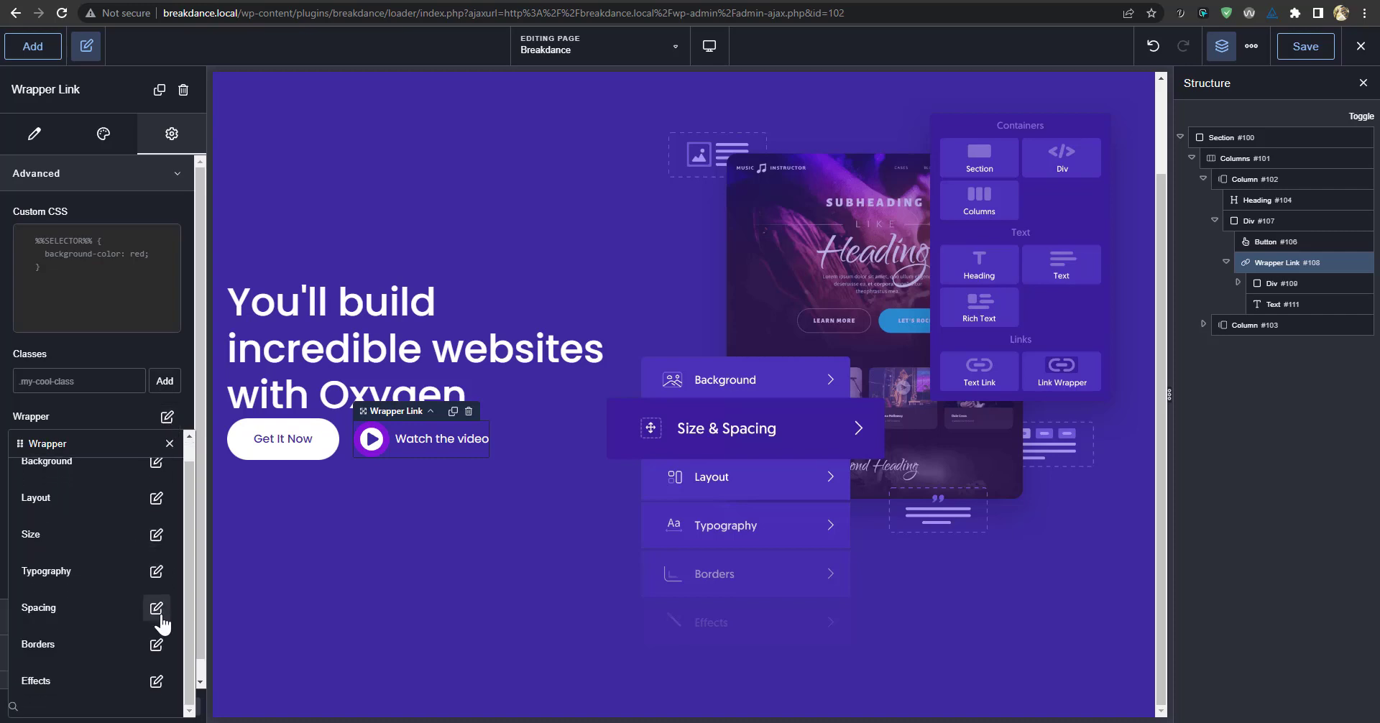
pyautogui.click(156, 609)
pyautogui.moveTo(256, 443); pyautogui.dragTo(704, 305)
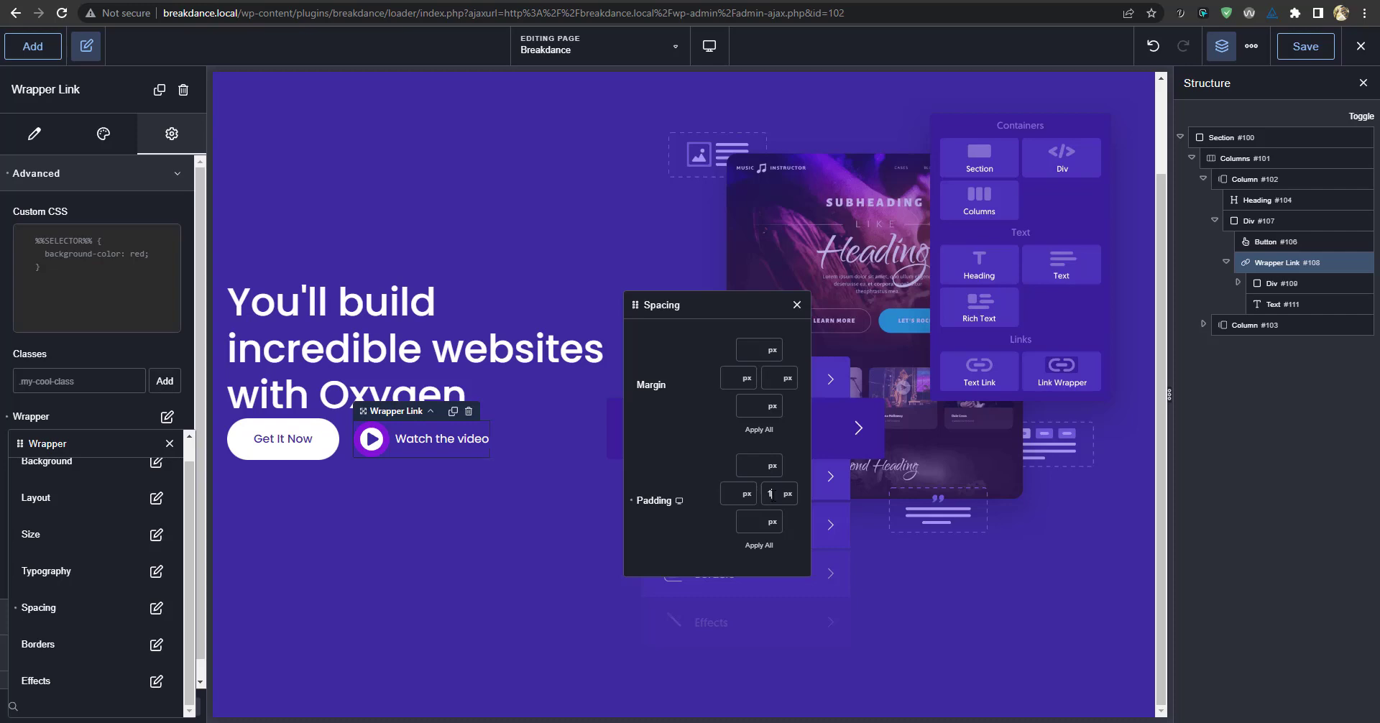
pyautogui.click(731, 493)
pyautogui.write('12')
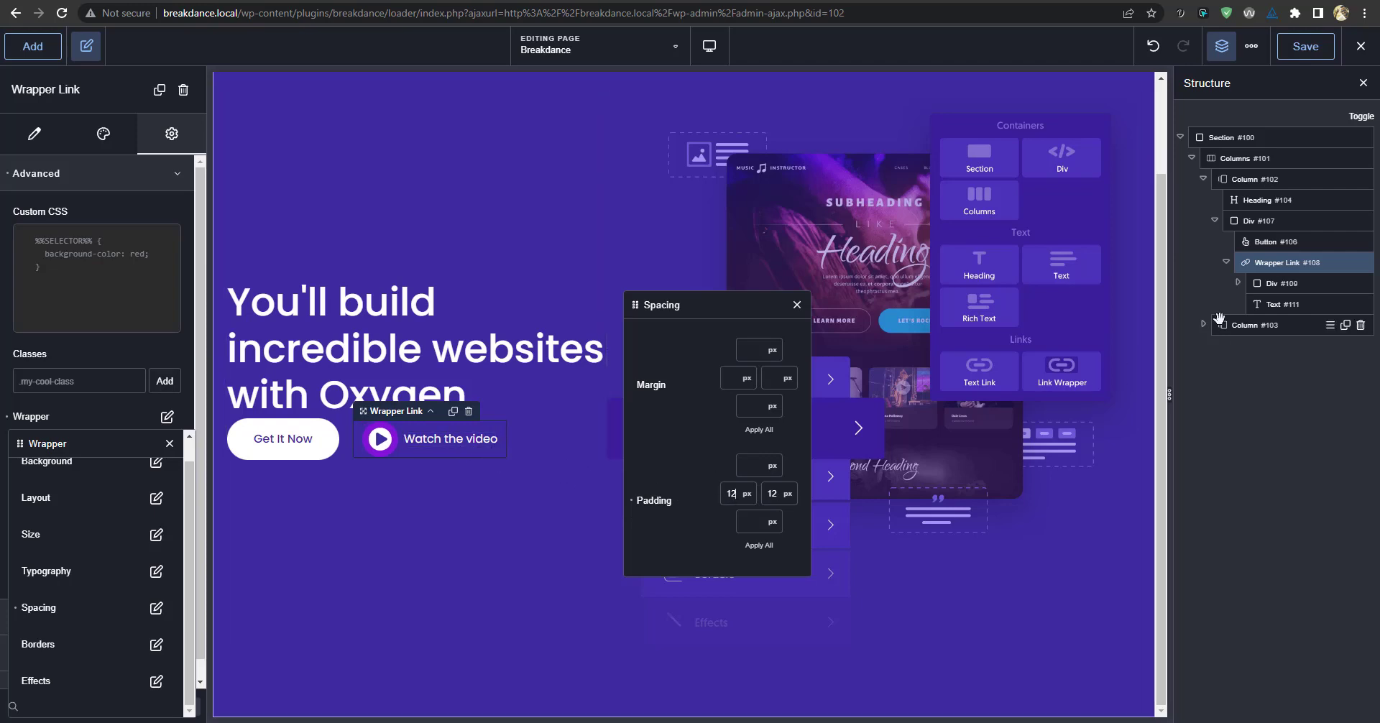
pyautogui.click(1326, 48)
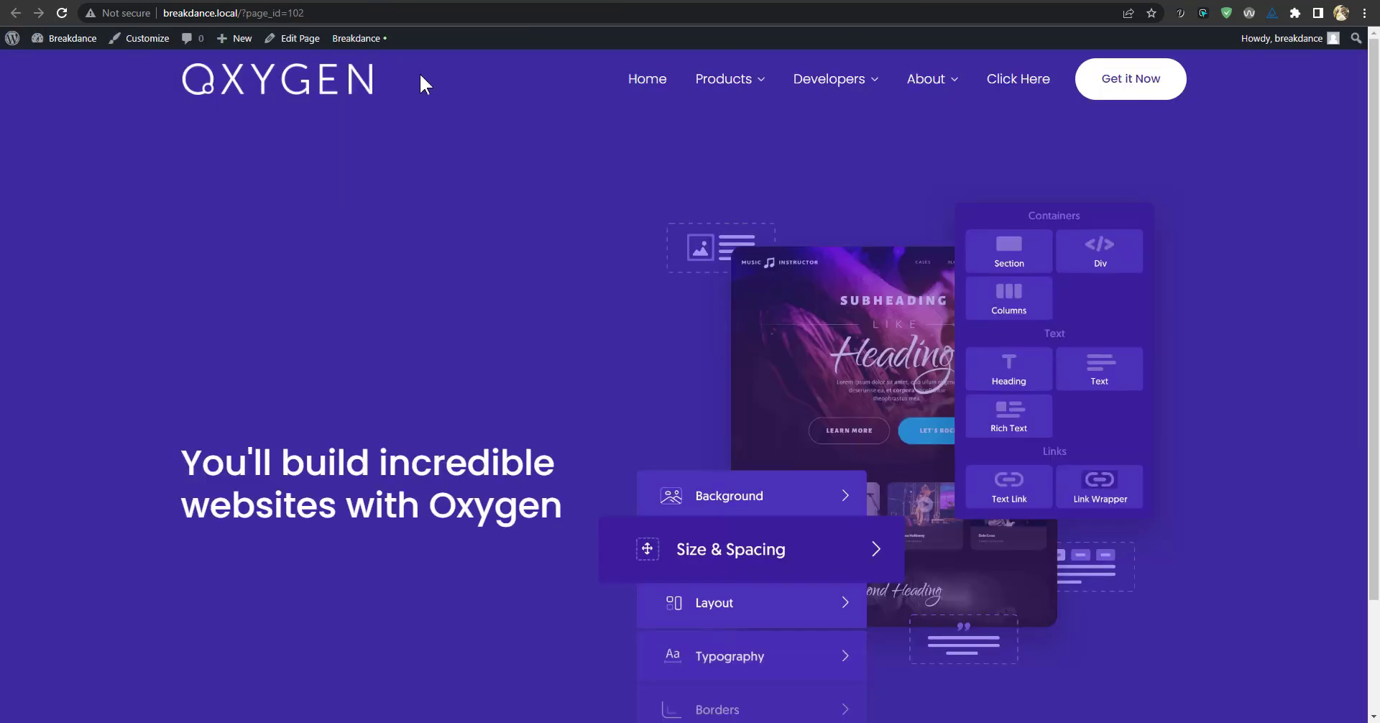
pyautogui.click(63, 13)
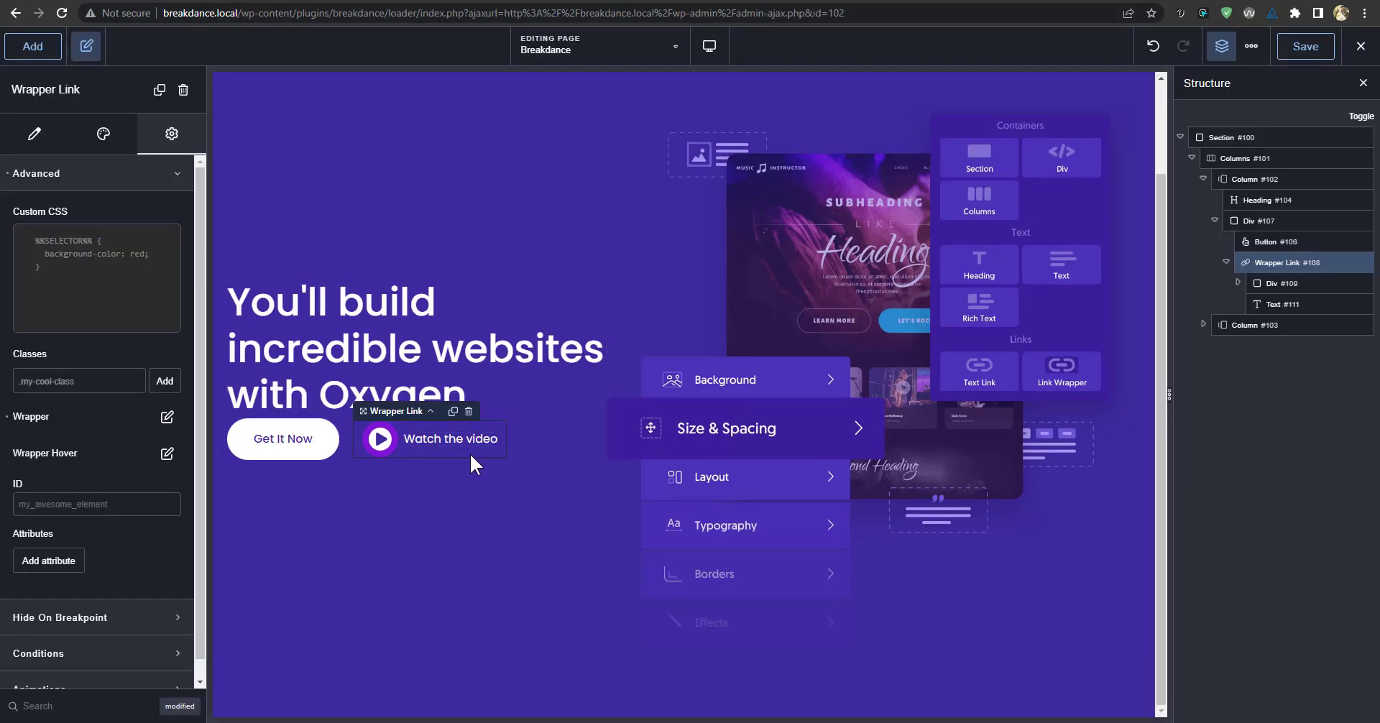
# Set the top margin of the Div holding the button and the video link to 36 px.
pyautogui.click(1226, 262)
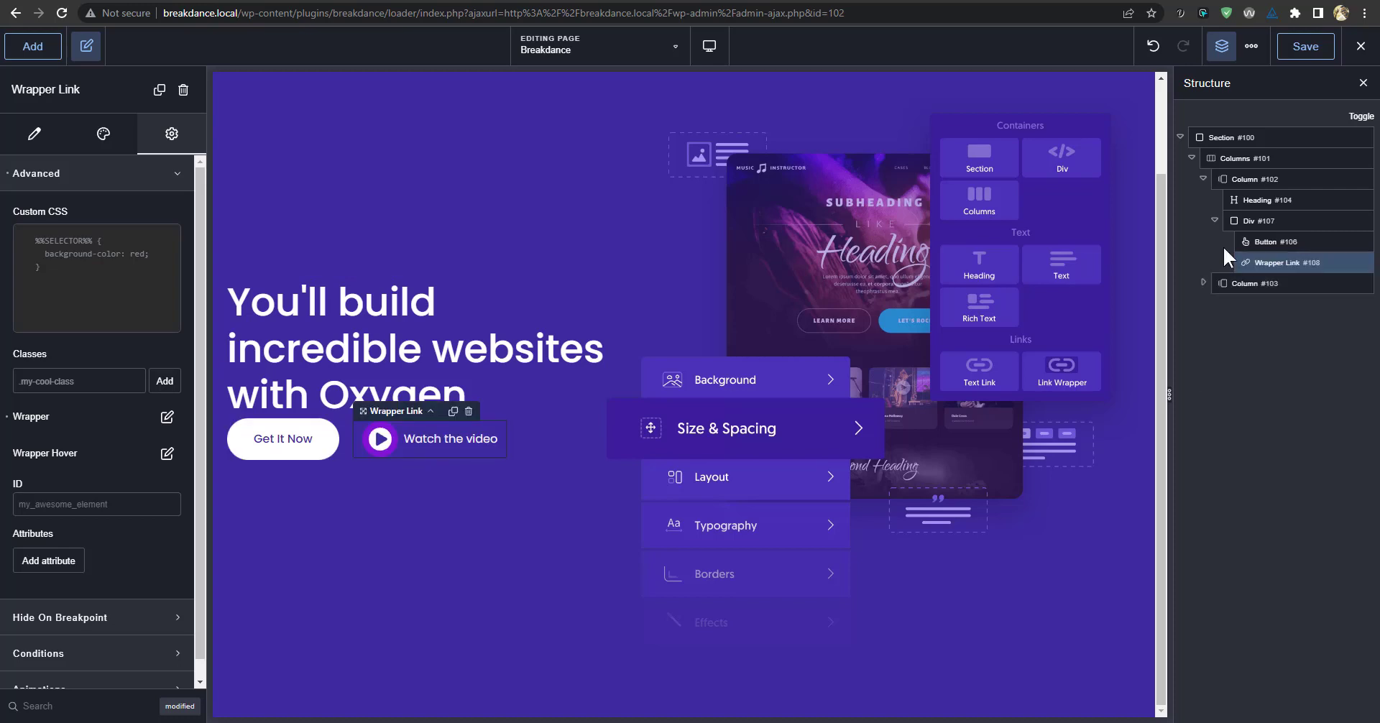
pyautogui.click(1221, 217)
pyautogui.click(1216, 220)
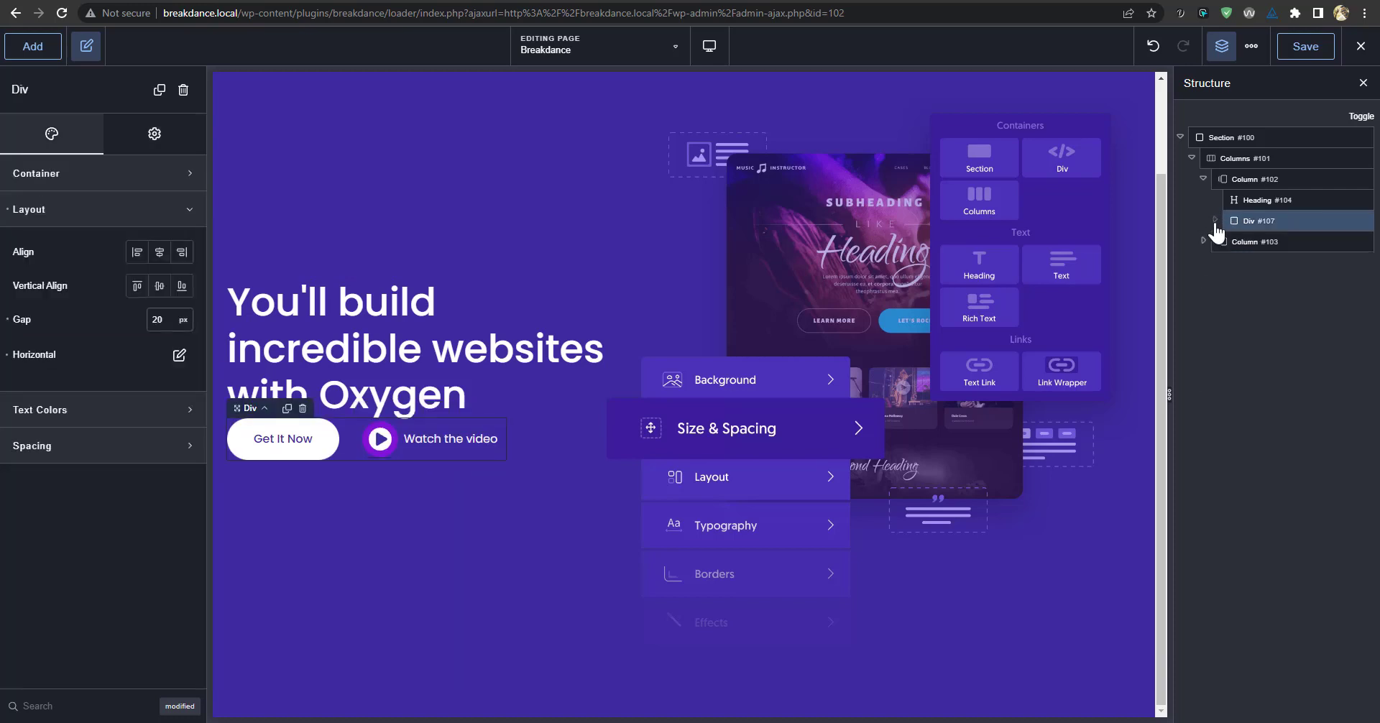
pyautogui.click(1264, 201)
pyautogui.click(1256, 221)
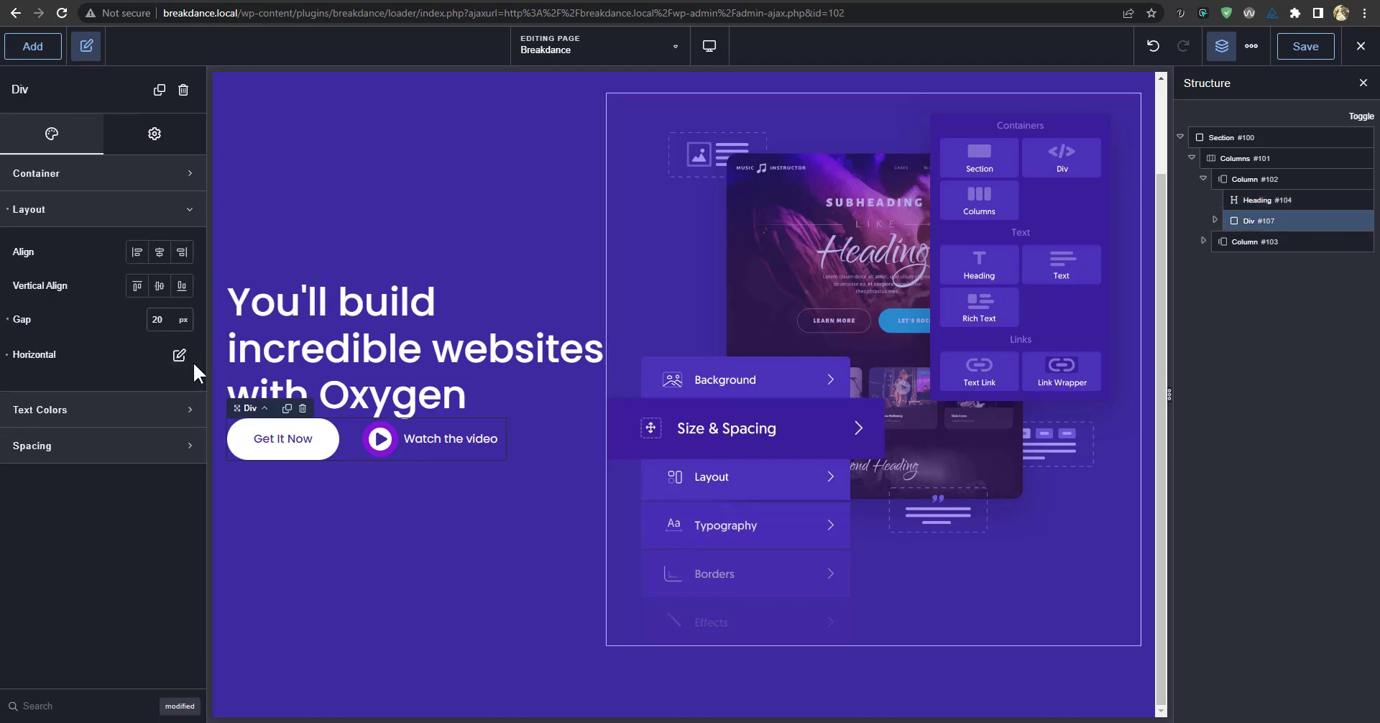
pyautogui.click(95, 458)
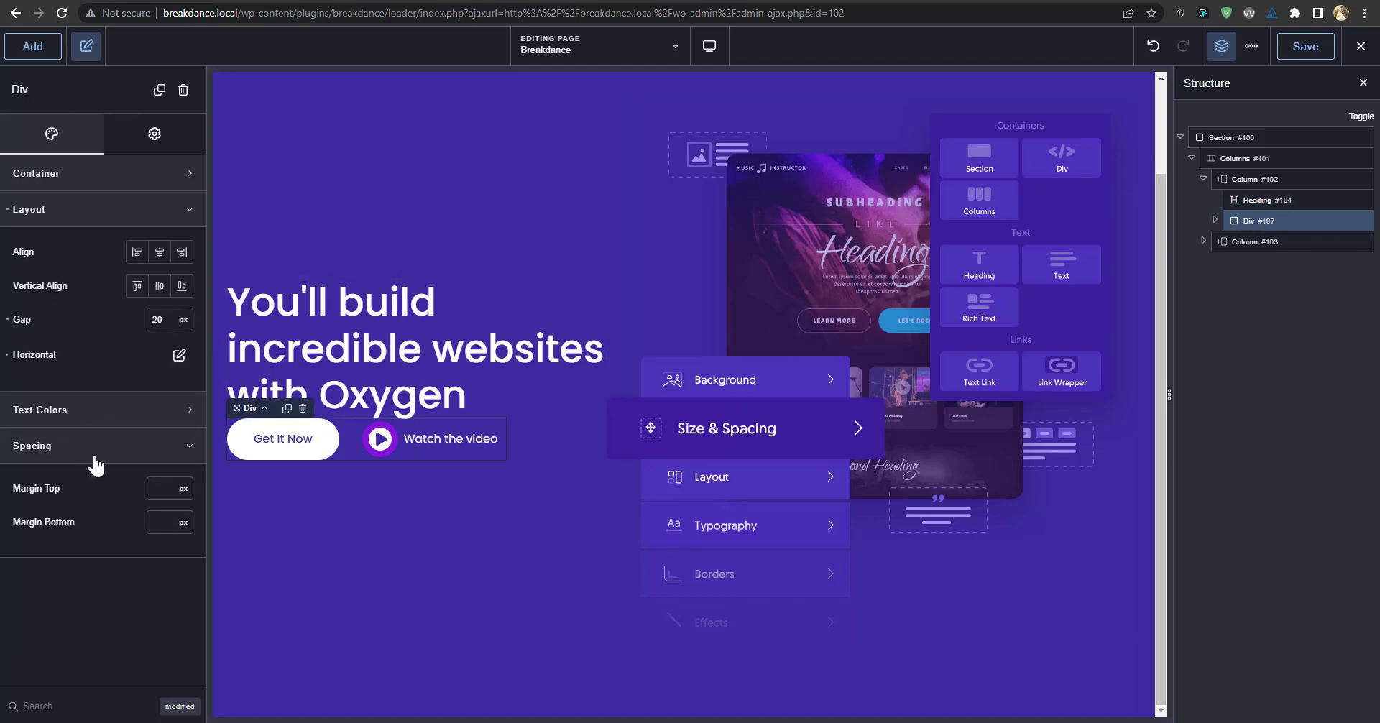
pyautogui.click(161, 488)
pyautogui.write('32')
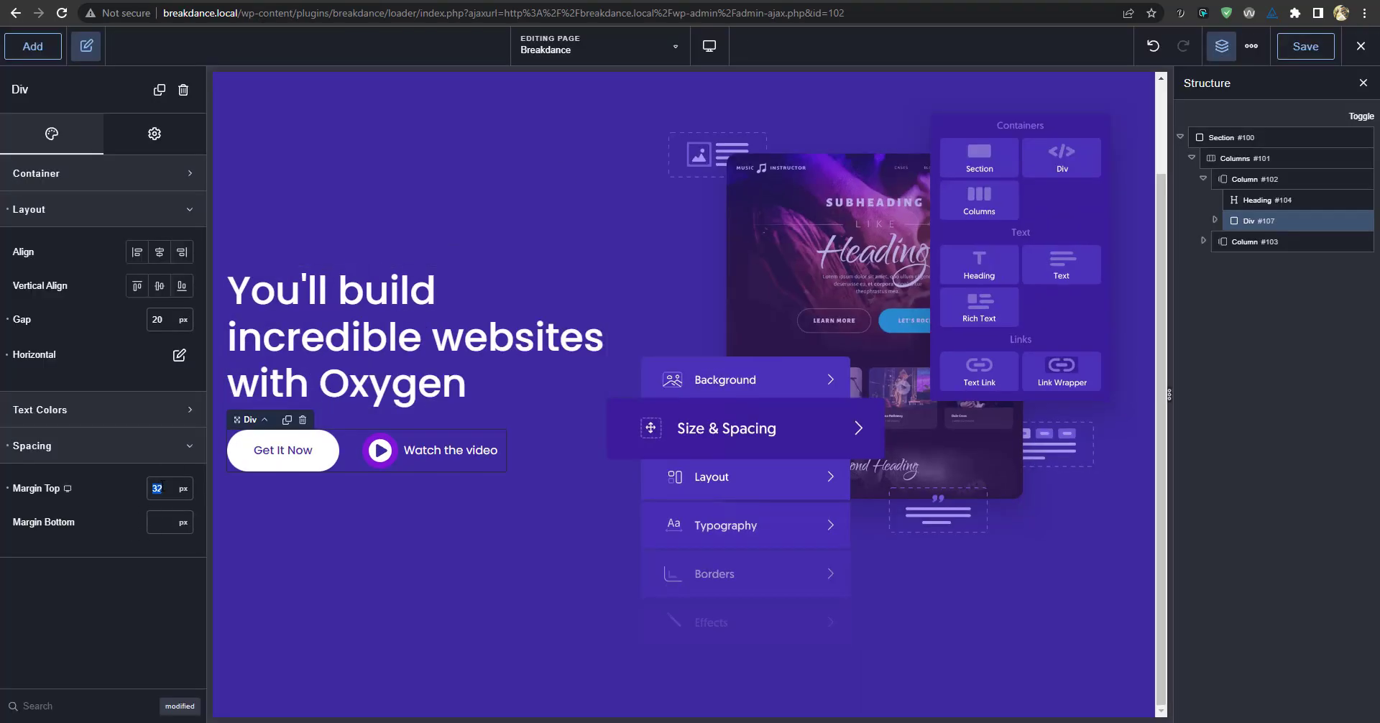
pyautogui.write('36')
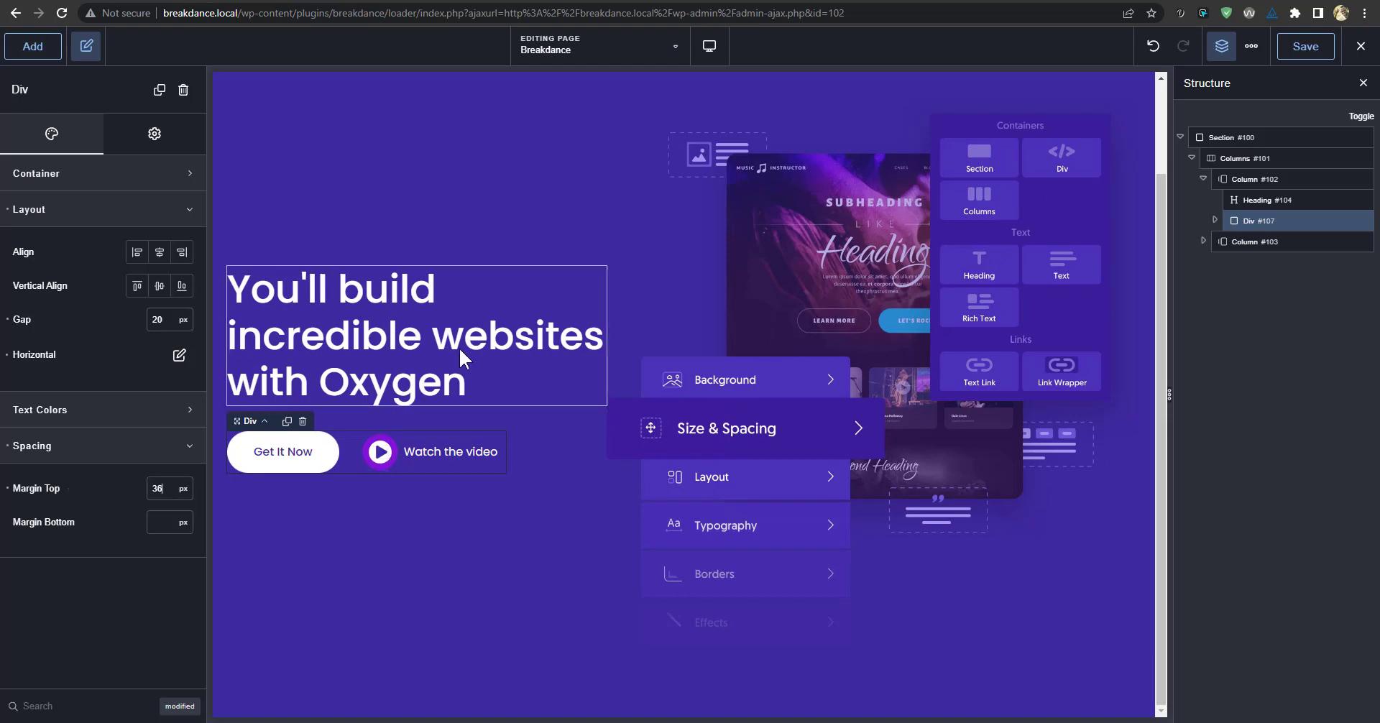
# Save the page, reload its live preview and compare the hero section with the original Oxygen homepage.
pyautogui.click(1302, 47)
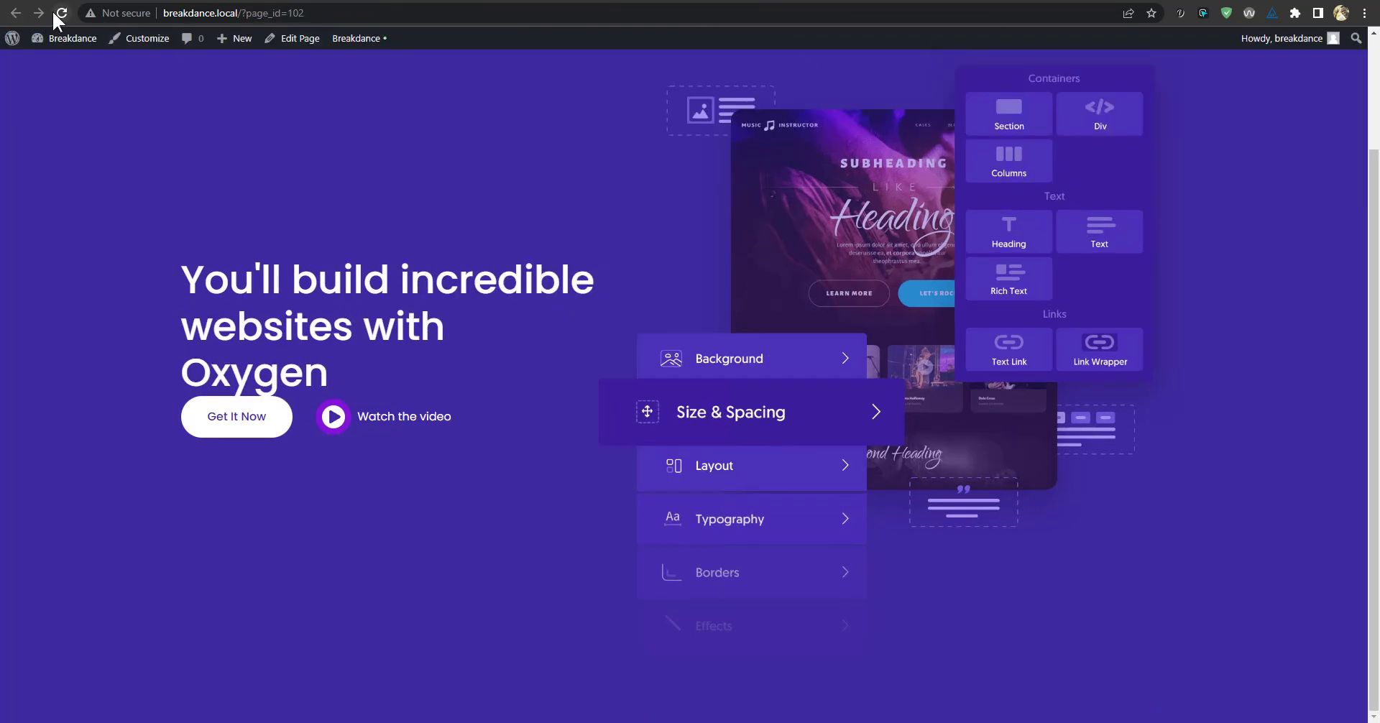
pyautogui.click(58, 14)
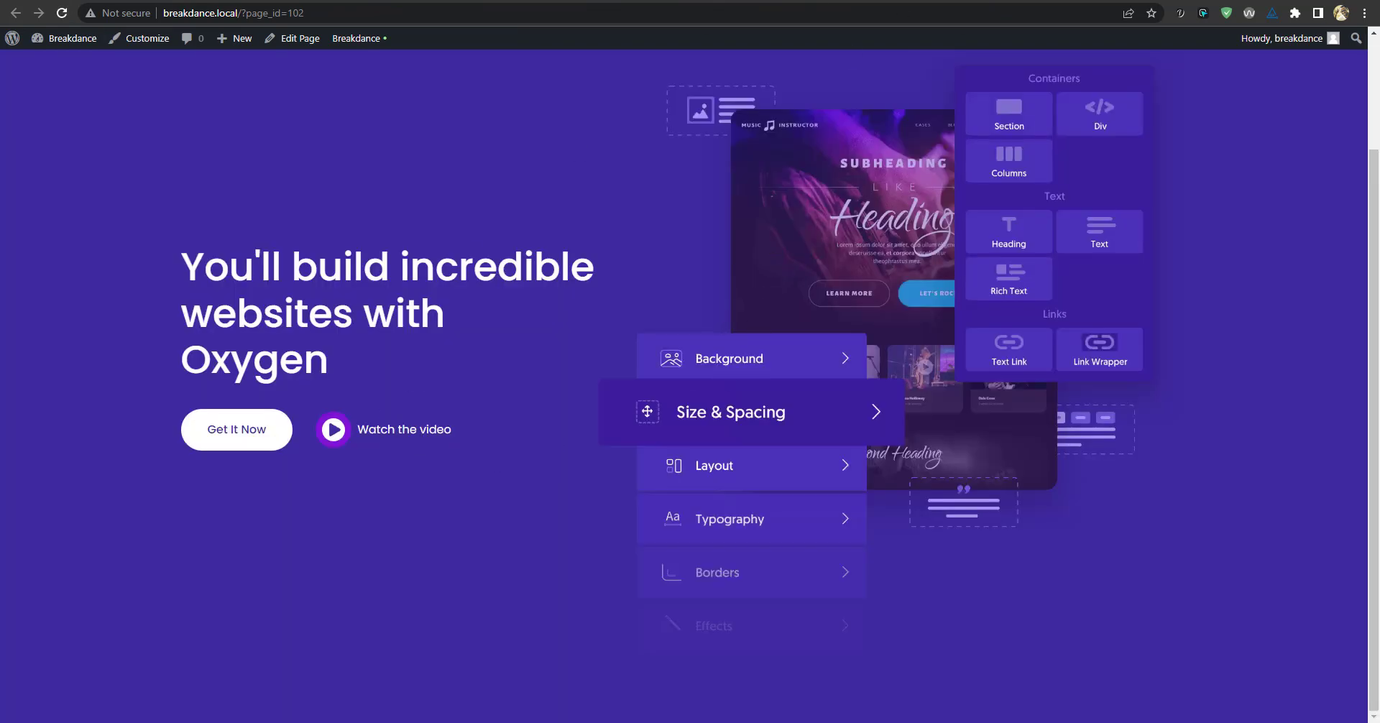
pyautogui.click(999, 1)
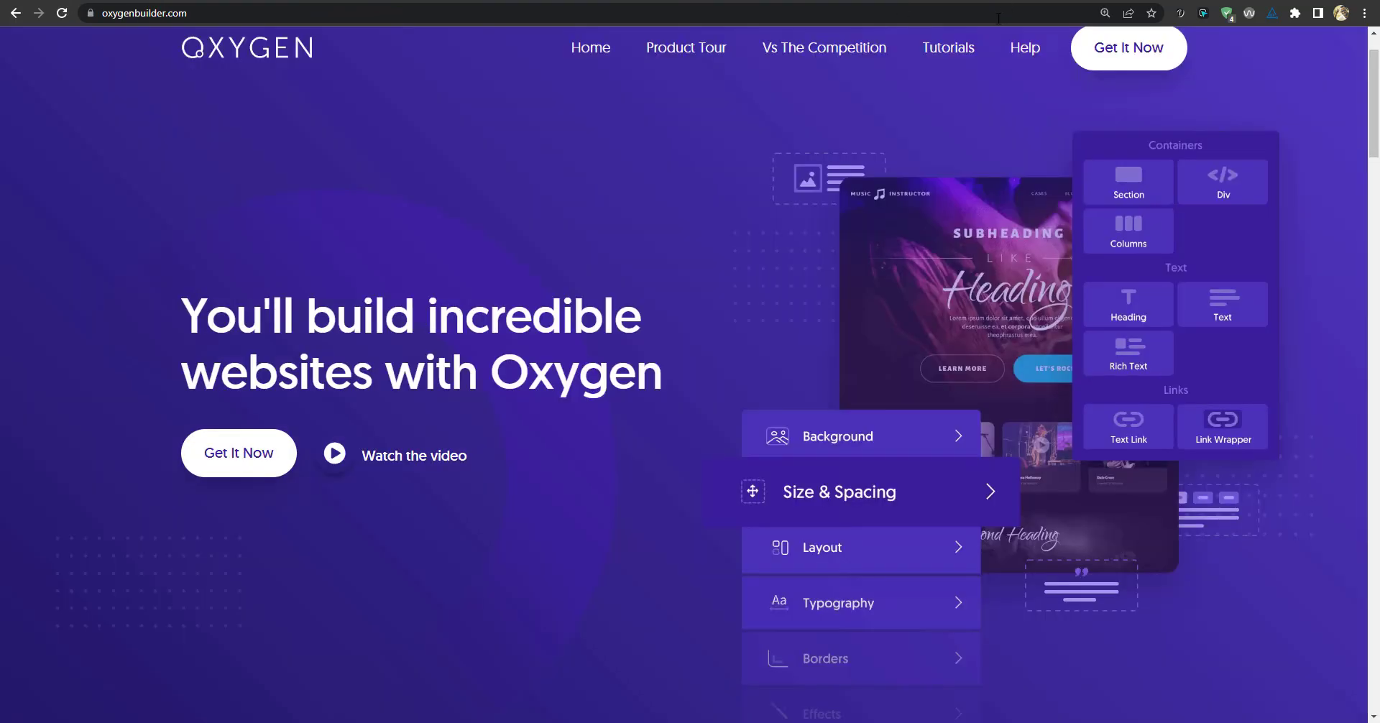
pyautogui.click(827, 2)
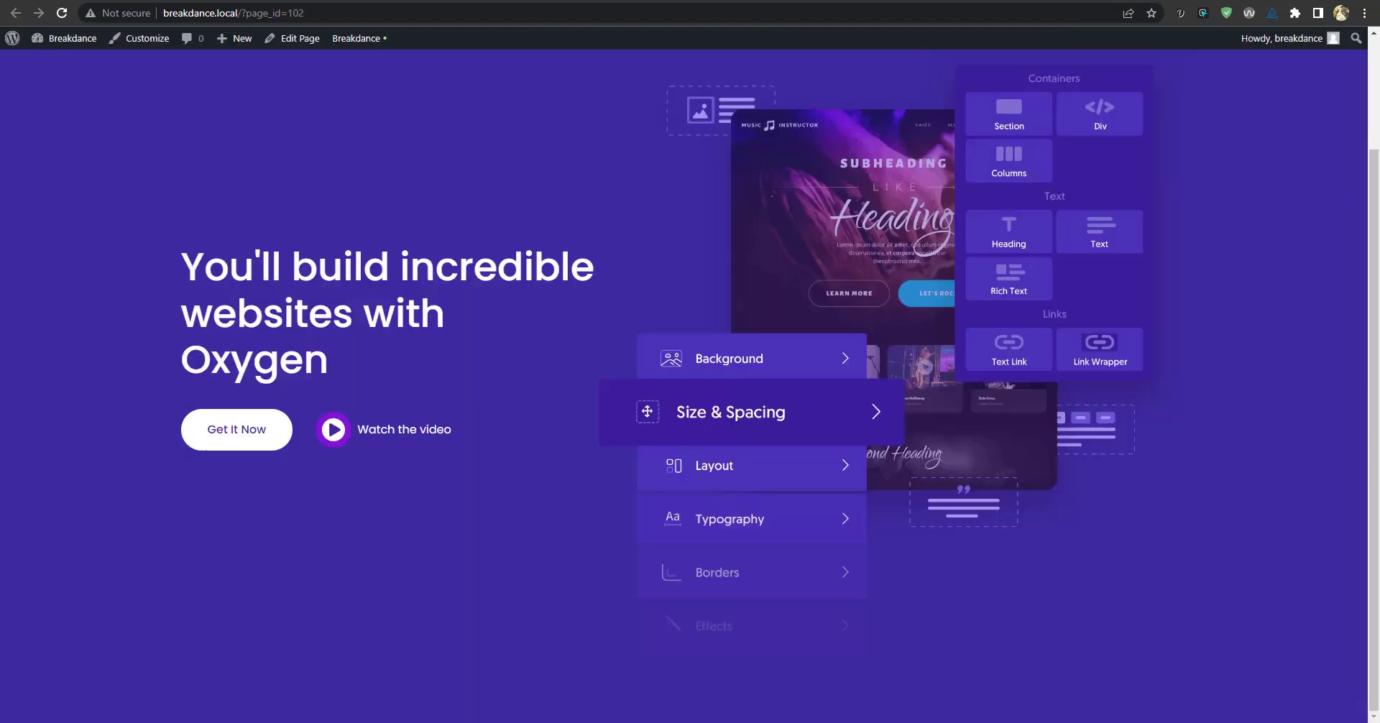
pyautogui.click(668, 2)
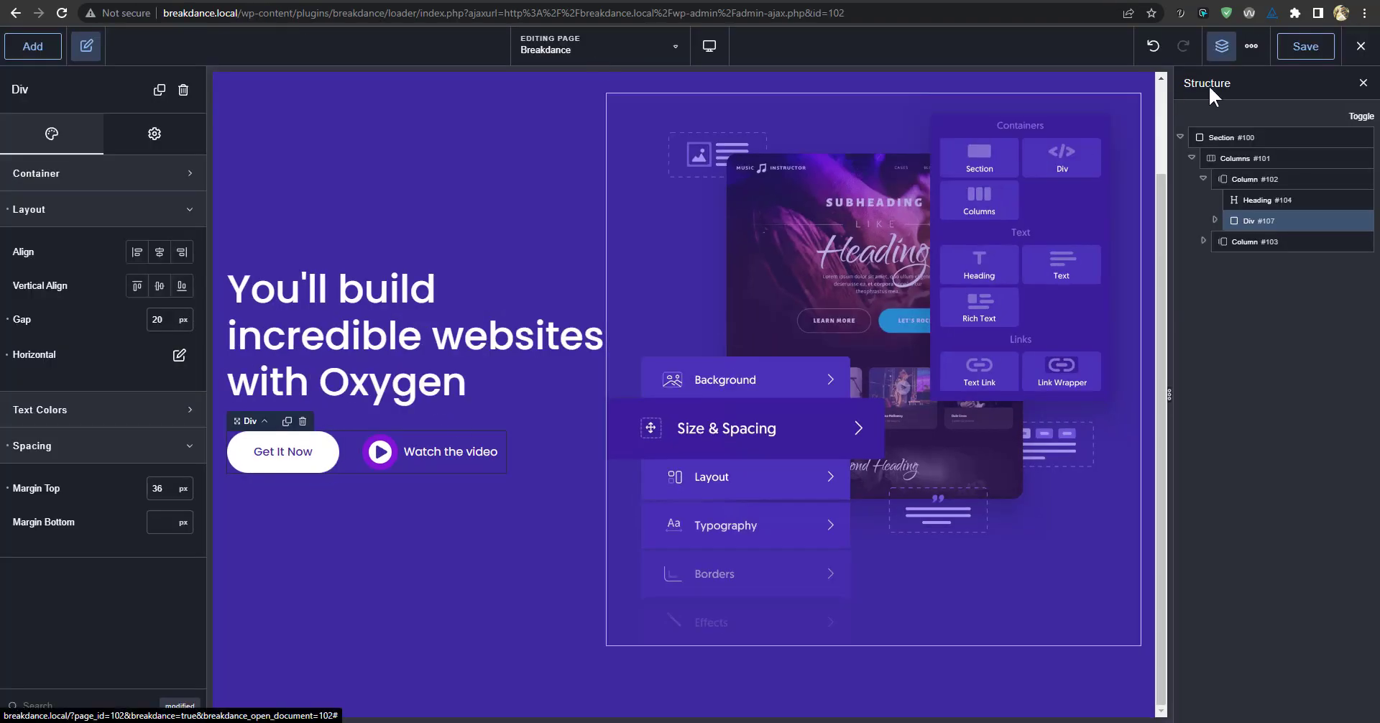
# Set Scale On Hover to 1.1 in the global primary button's effects and save.
pyautogui.click(1251, 46)
pyautogui.click(1278, 82)
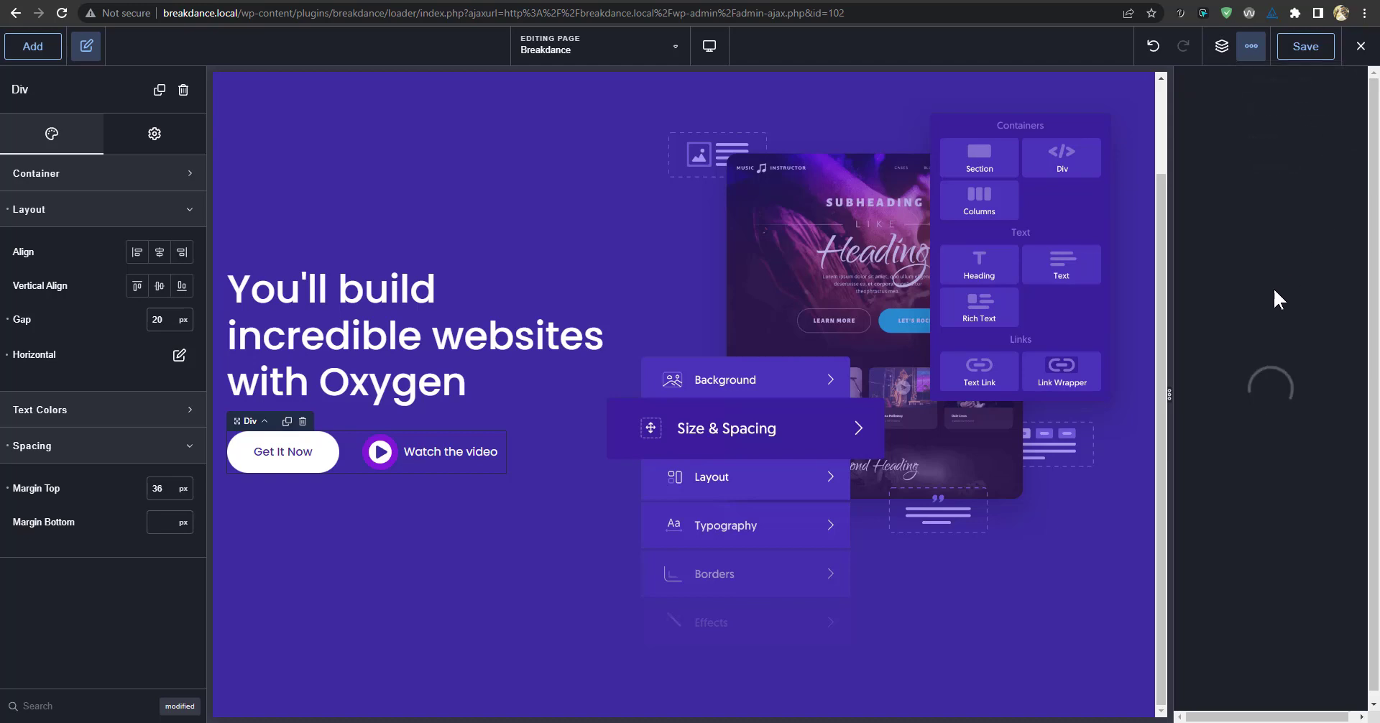
pyautogui.click(1227, 162)
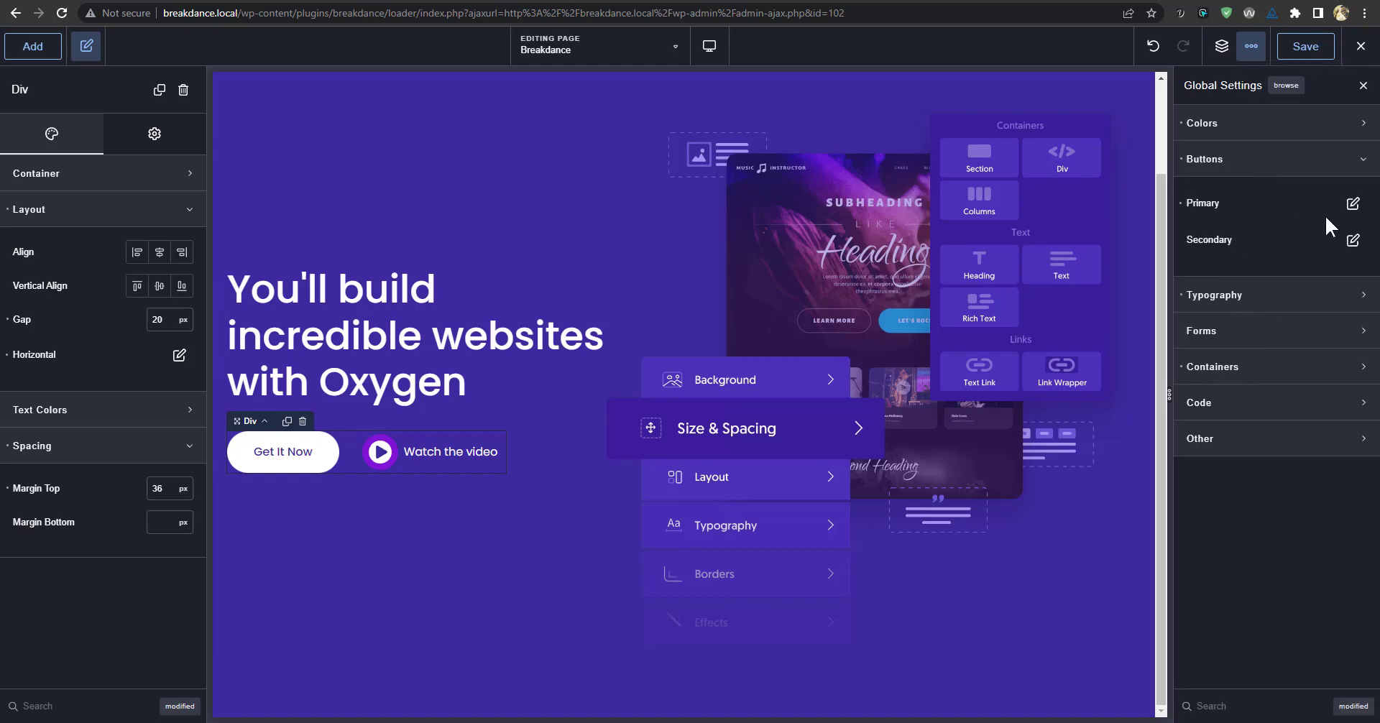
pyautogui.click(1353, 204)
pyautogui.scroll(-1, 1297, 428)
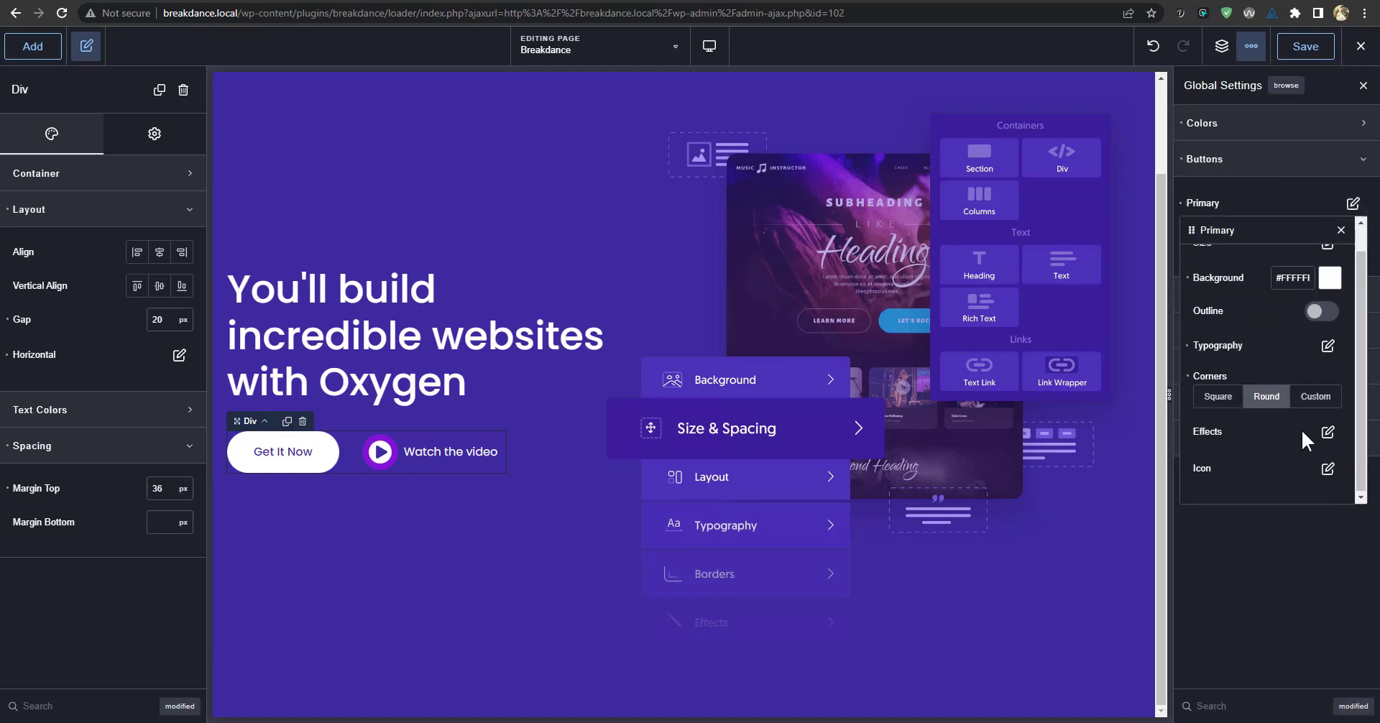
pyautogui.click(1327, 433)
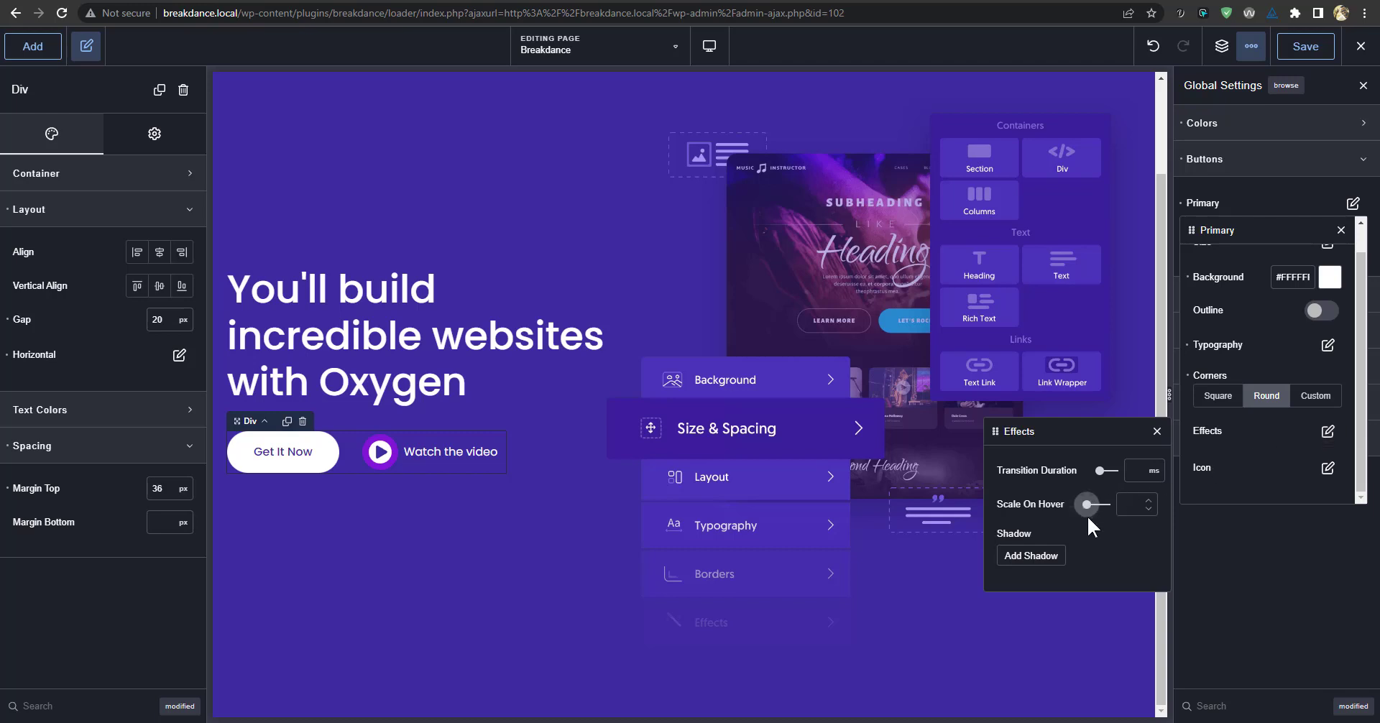
pyautogui.write('1.1')
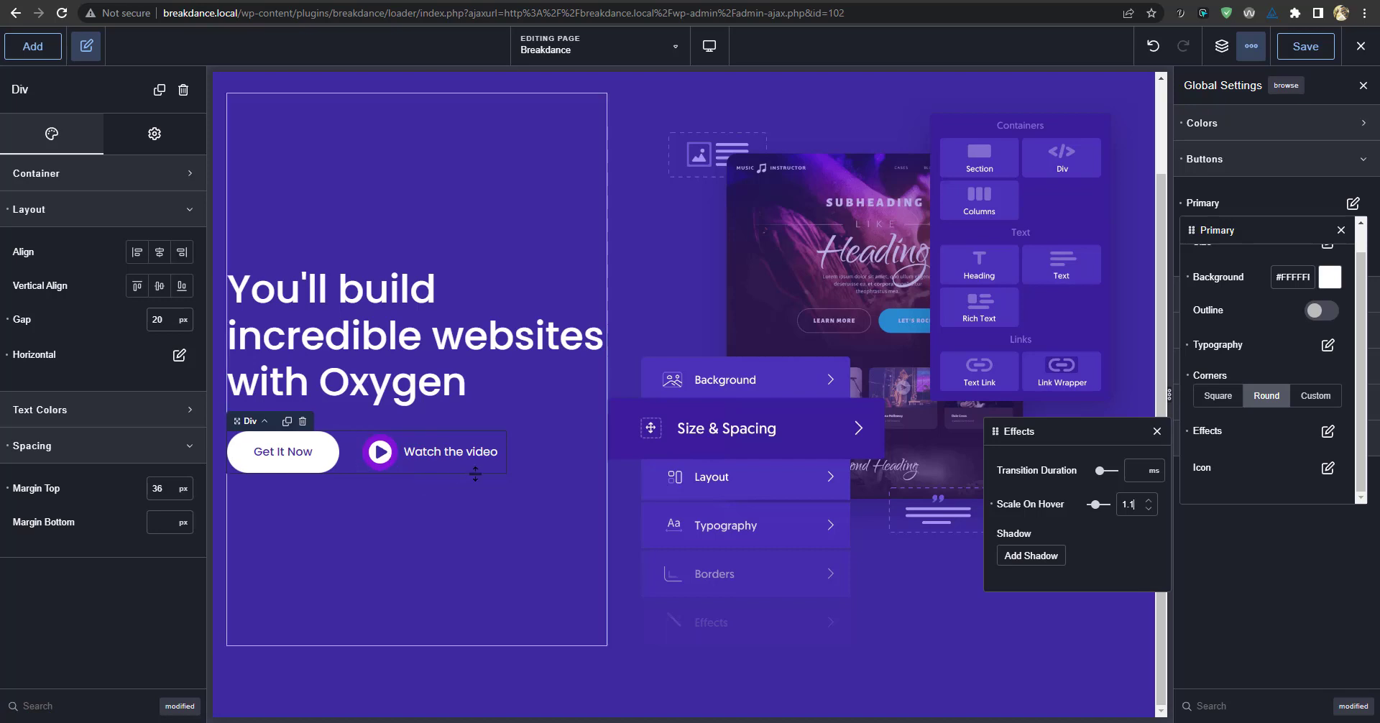
pyautogui.click(1305, 46)
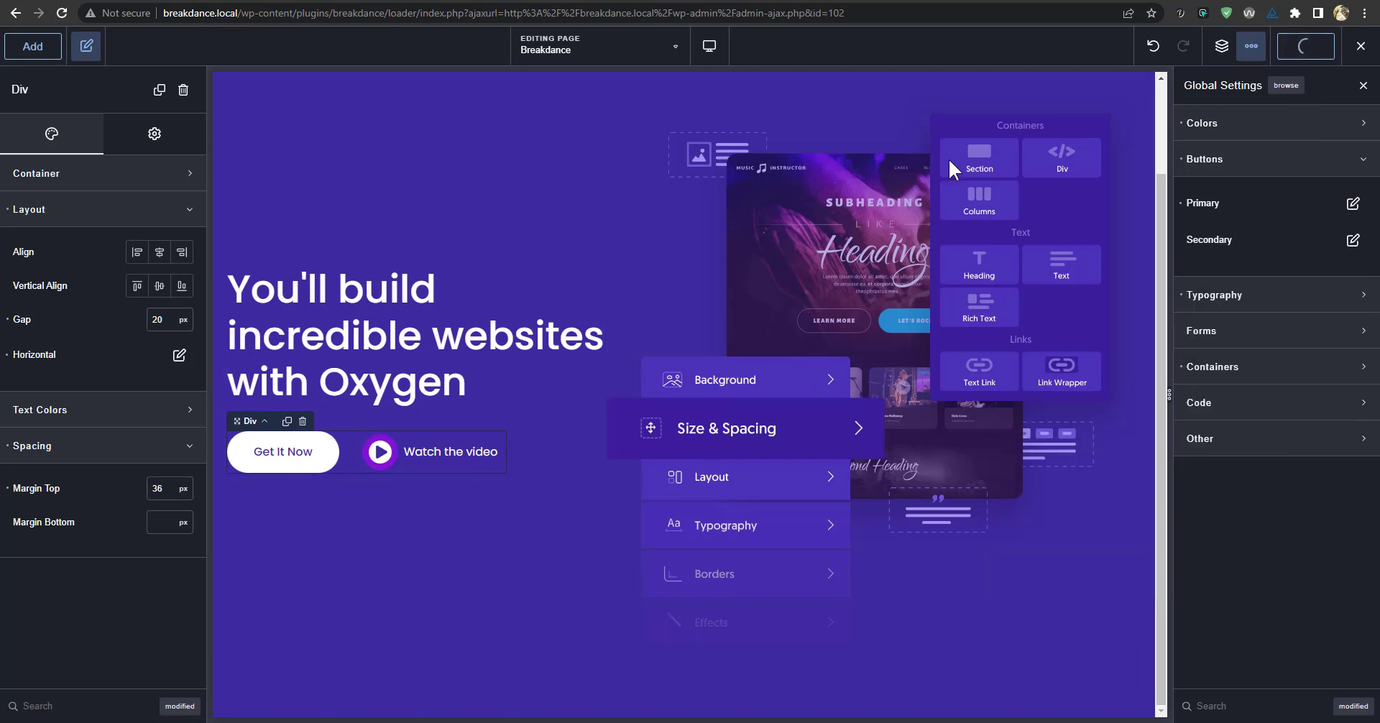
# Show the page structure and select the Wrapper Link around the "Watch the video" text.
pyautogui.click(1222, 46)
pyautogui.click(498, 460)
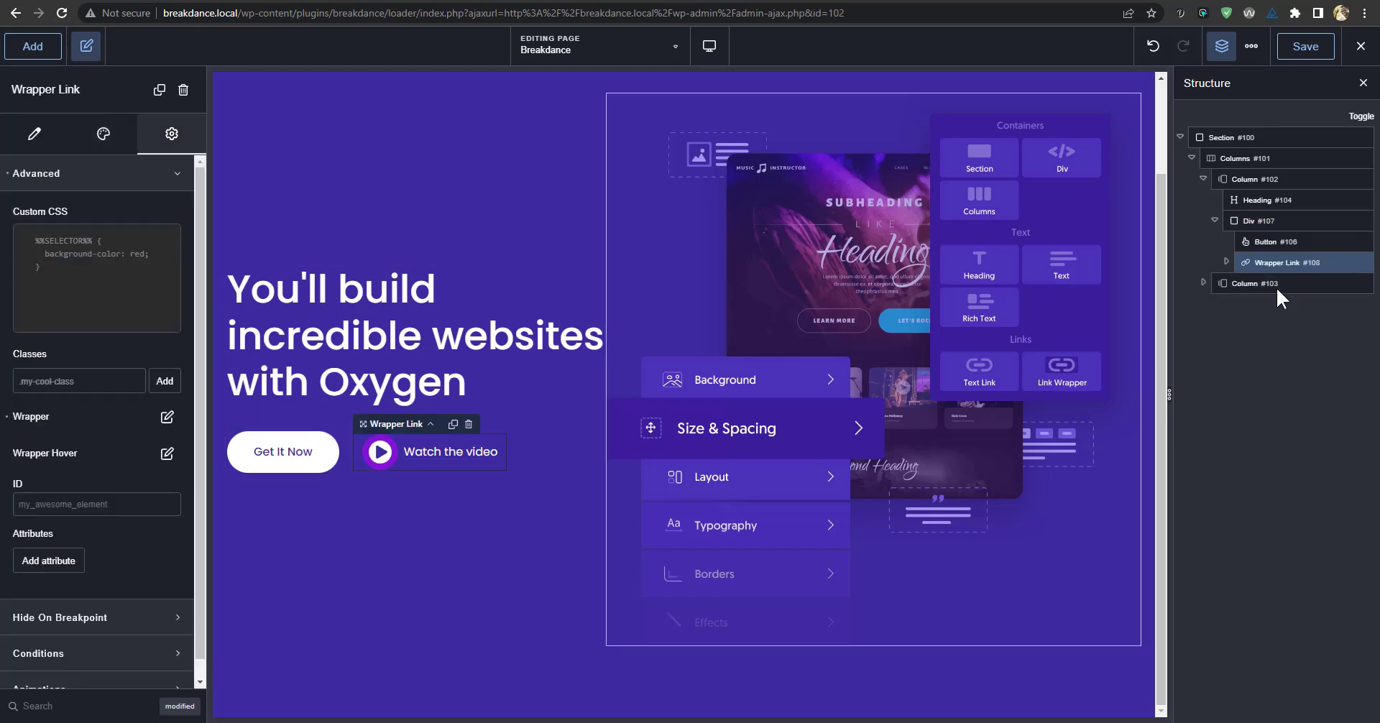
pyautogui.click(1266, 223)
pyautogui.click(1285, 263)
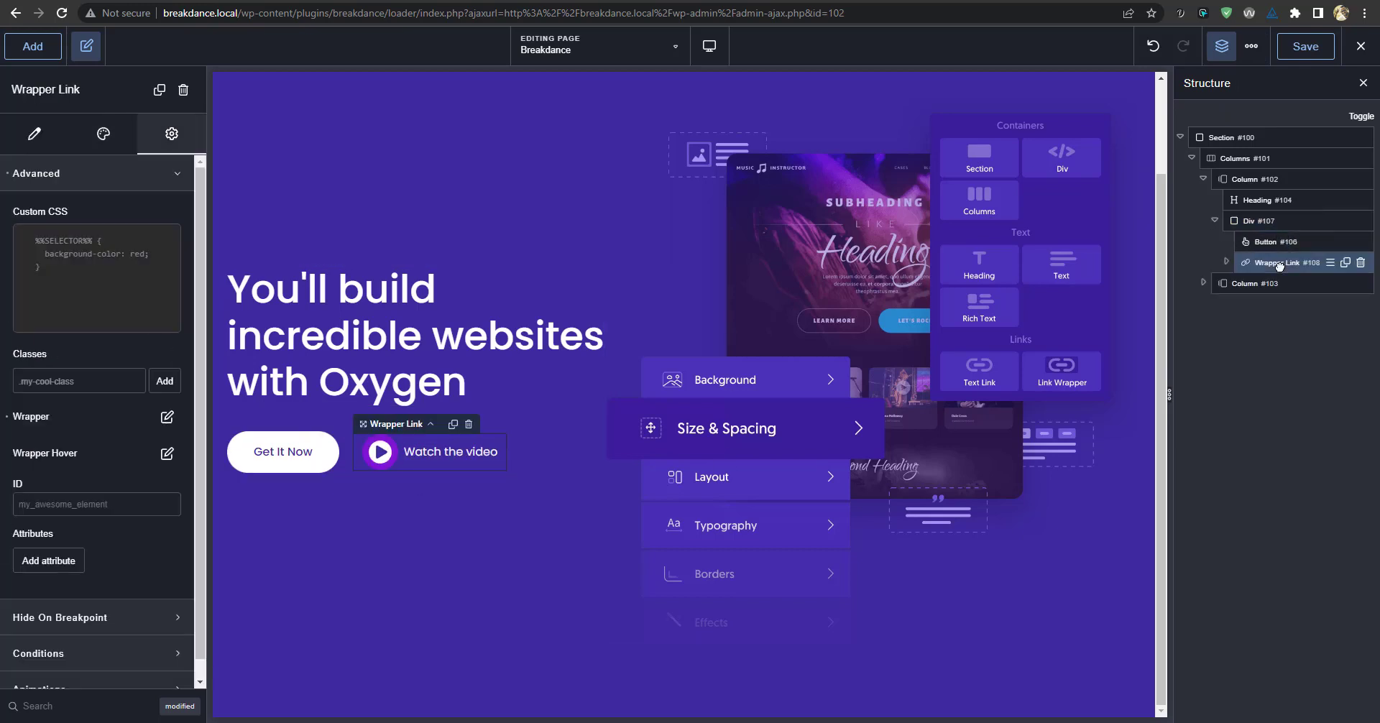
pyautogui.click(1266, 224)
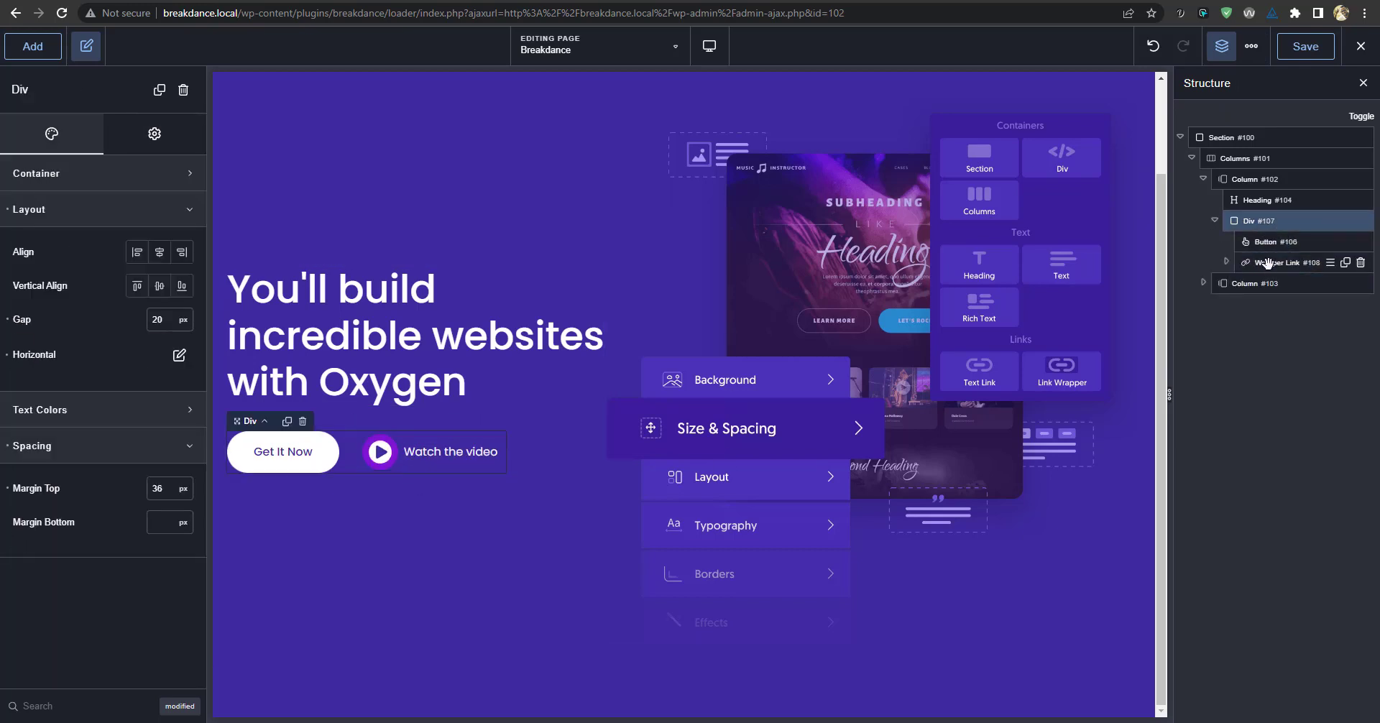
pyautogui.click(1265, 263)
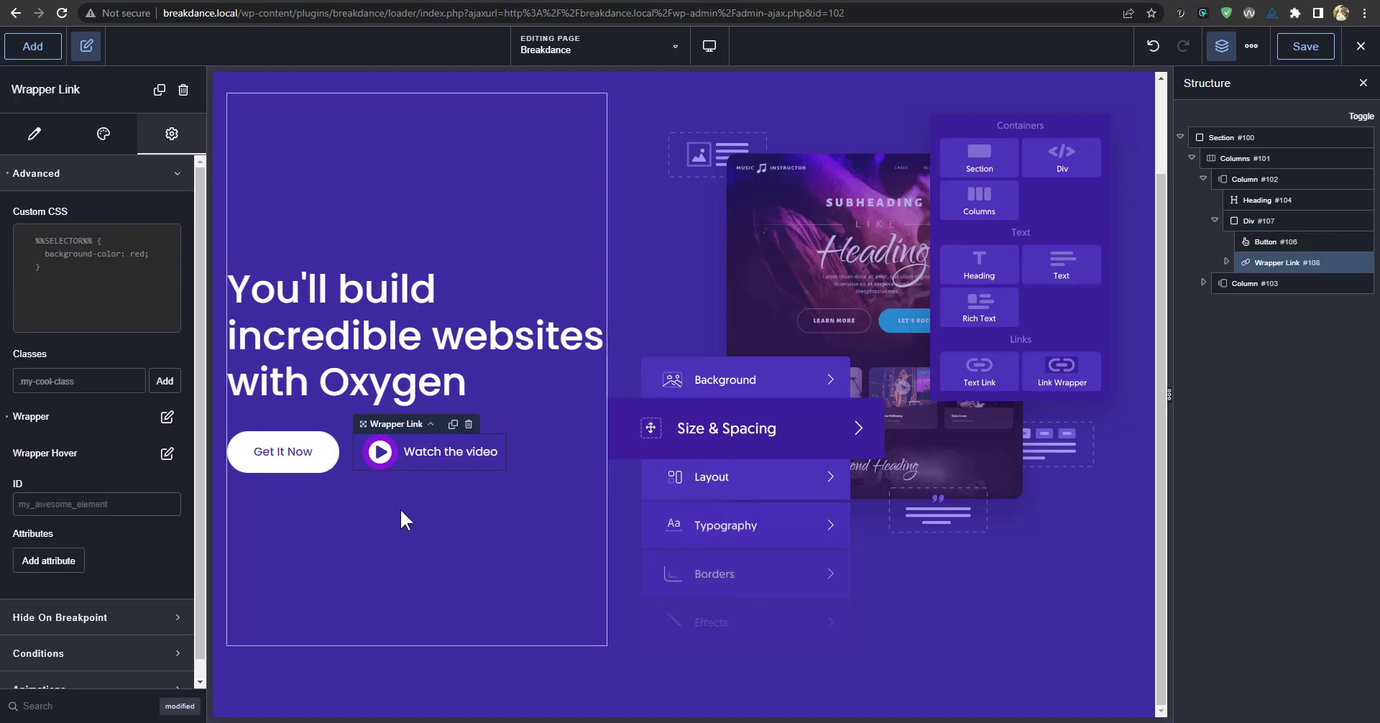
# Examine the effects options of the Wrapper Link's wrapper for a scale setting.
pyautogui.scroll(-1, 100, 571)
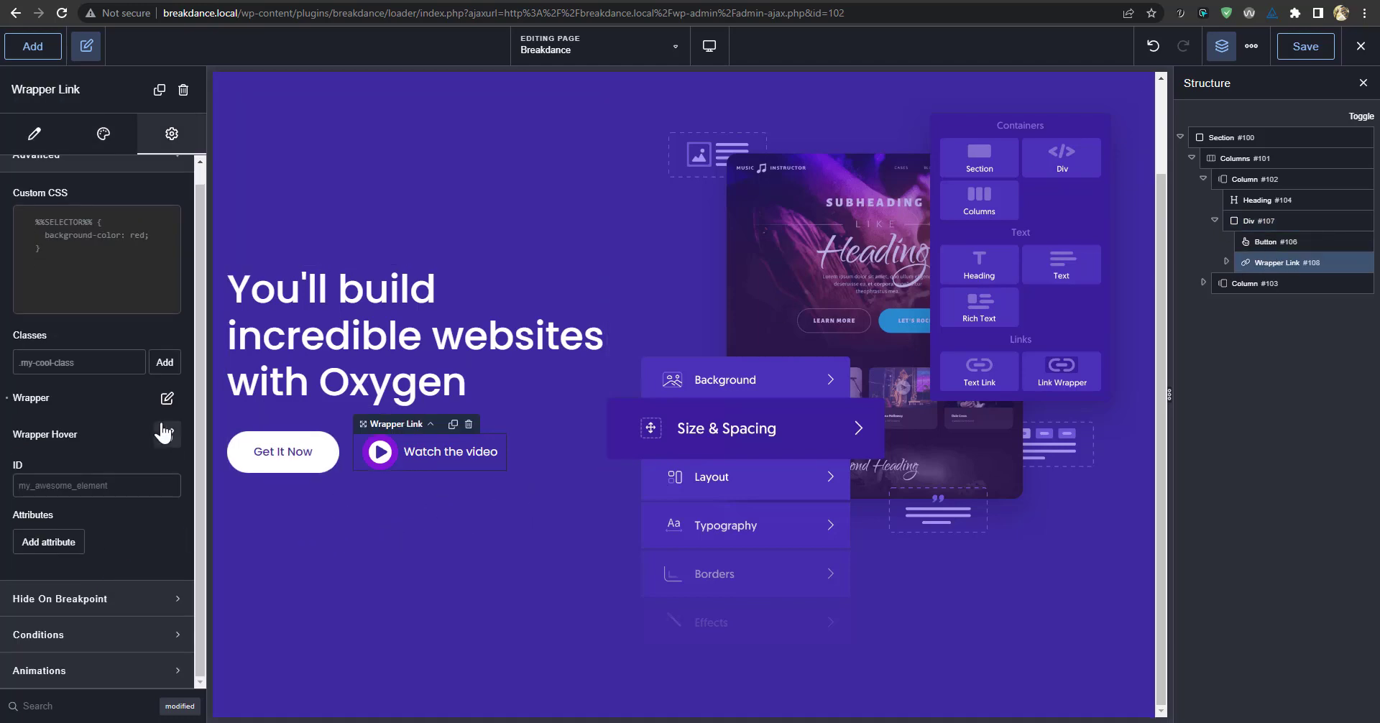
pyautogui.click(167, 397)
pyautogui.scroll(-1, 133, 537)
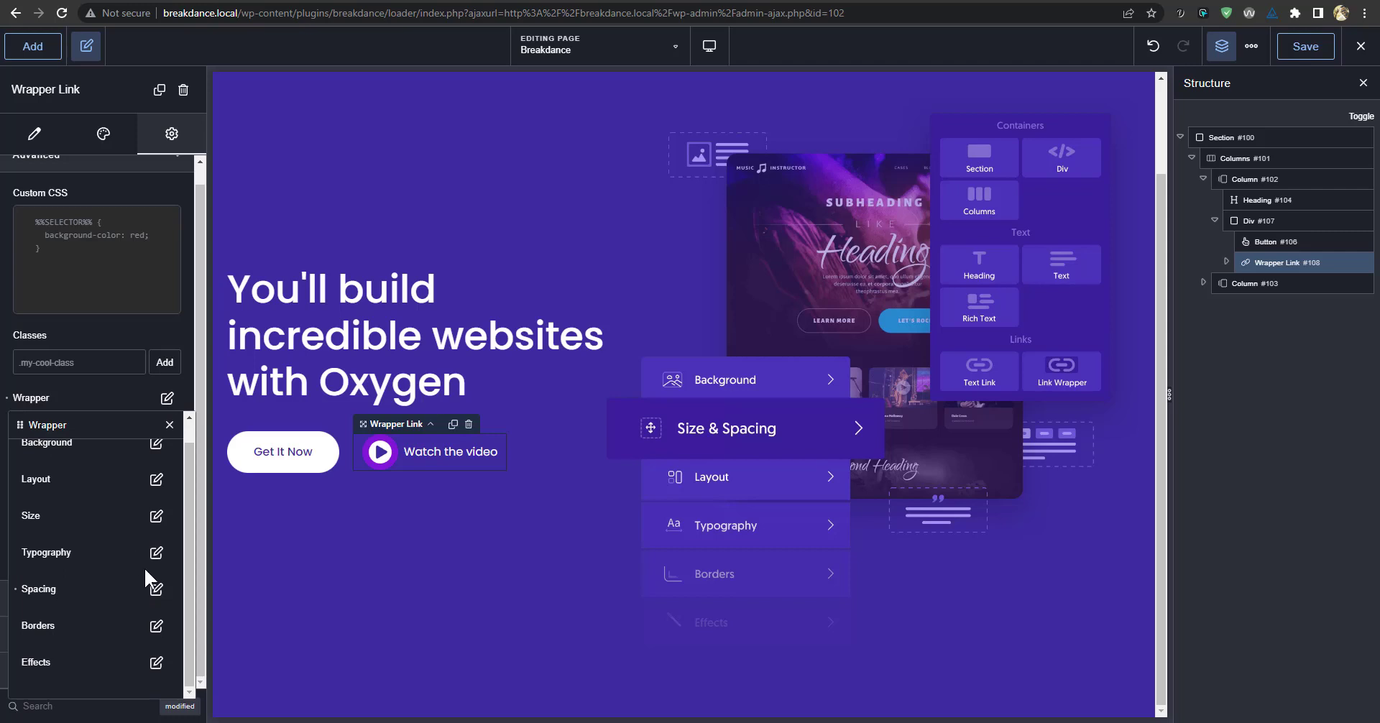
pyautogui.click(155, 662)
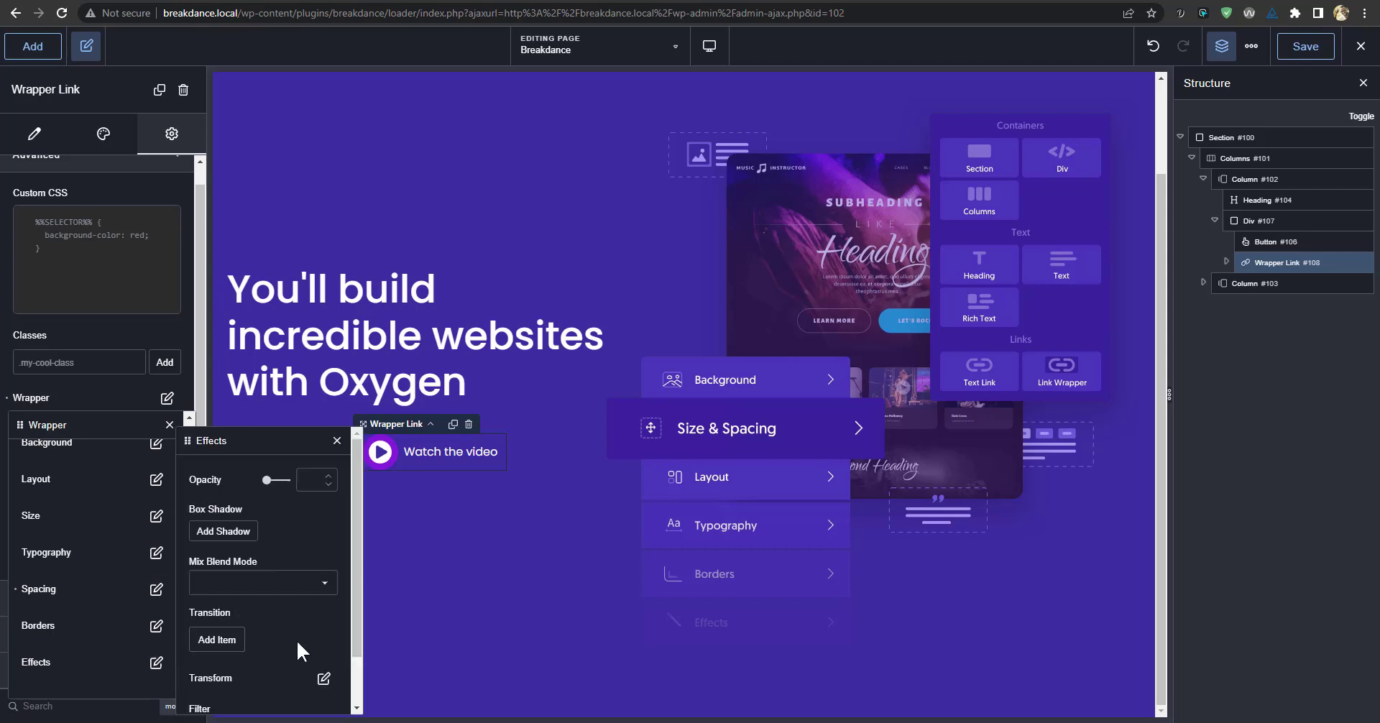
pyautogui.scroll(-2, 296, 640)
pyautogui.scroll(2, 290, 626)
pyautogui.click(337, 440)
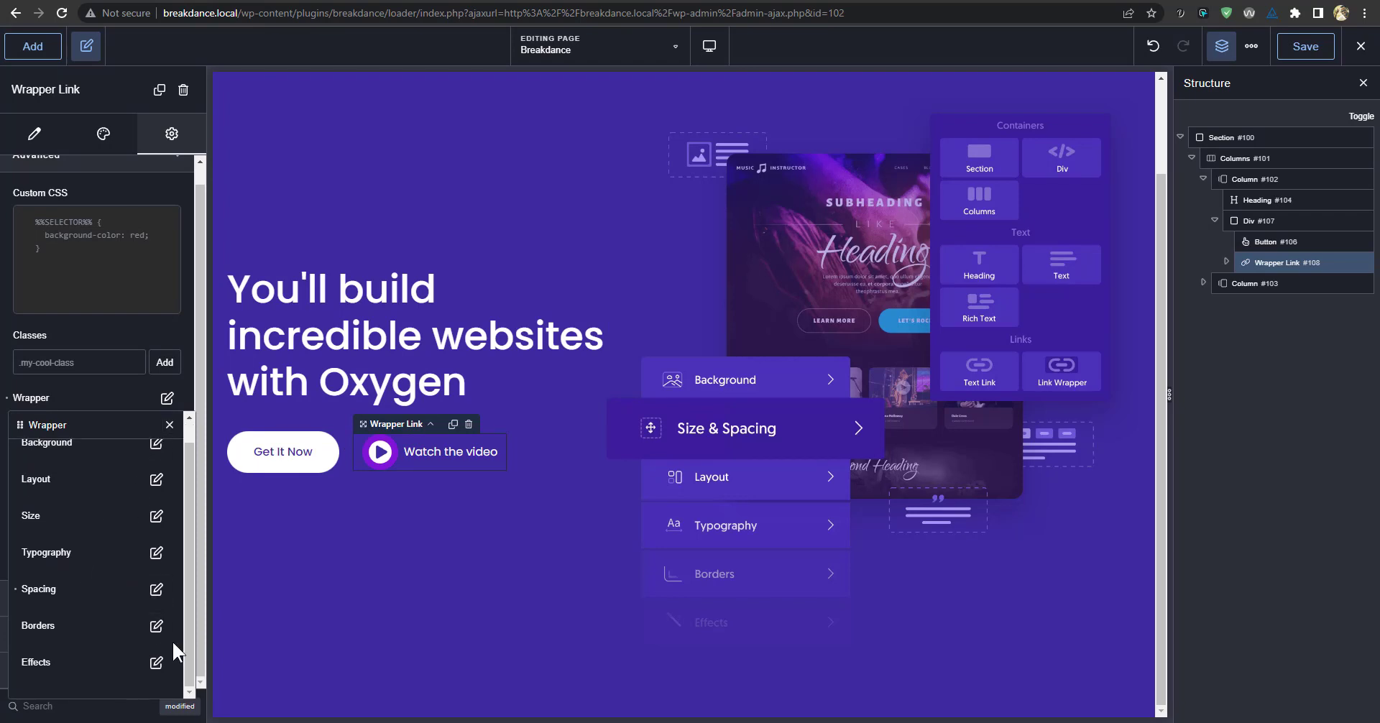
pyautogui.click(156, 662)
pyautogui.scroll(-1, 276, 564)
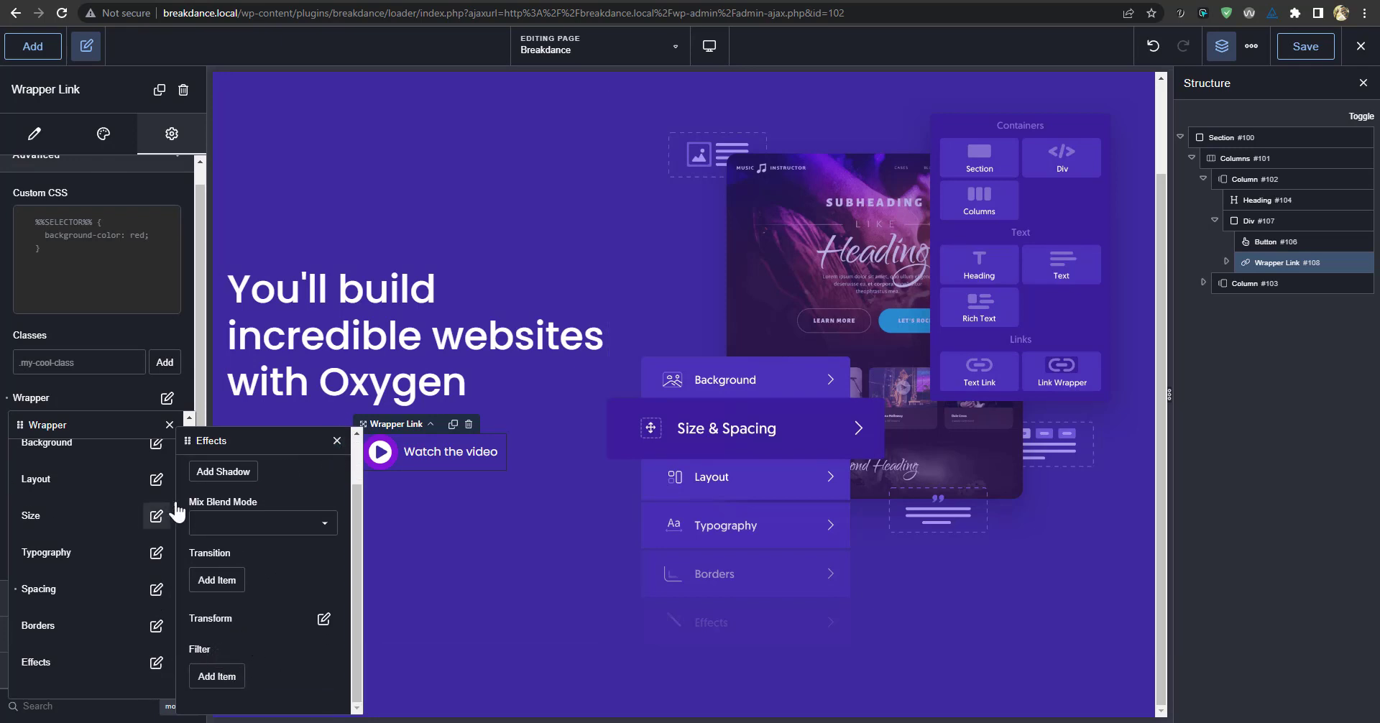
pyautogui.click(337, 441)
pyautogui.scroll(1, 102, 614)
pyautogui.click(169, 425)
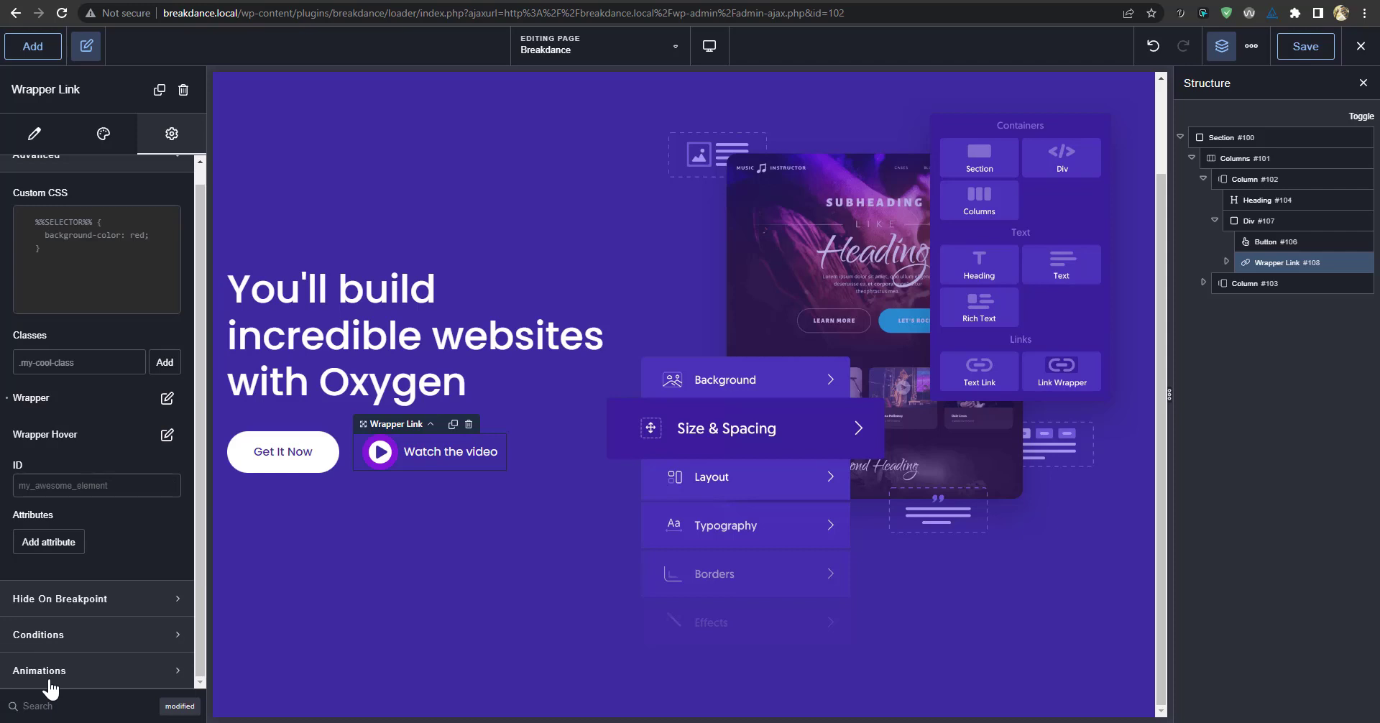
# Search the Wrapper Link's settings for "scale" and clear the search.
pyautogui.write('scale')
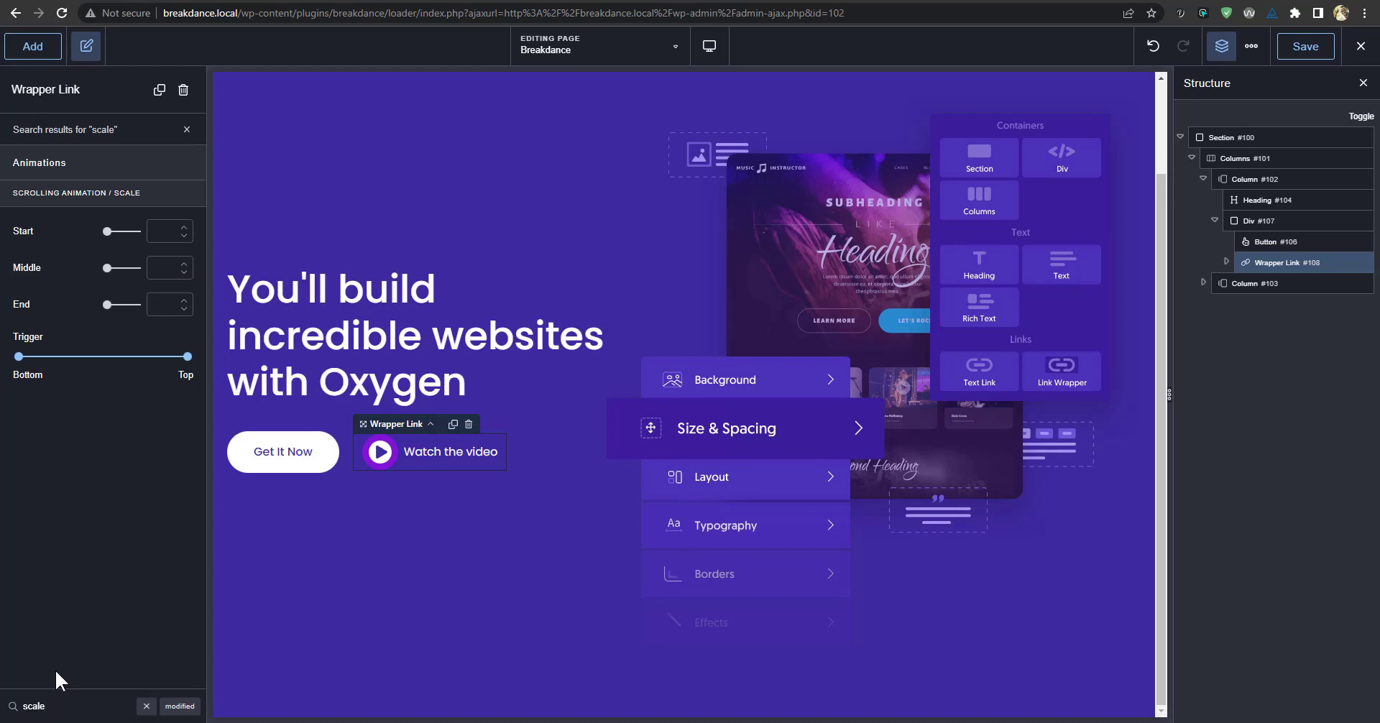
pyautogui.hotkey('ctrl', 'a')
pyautogui.press('BackSpace')
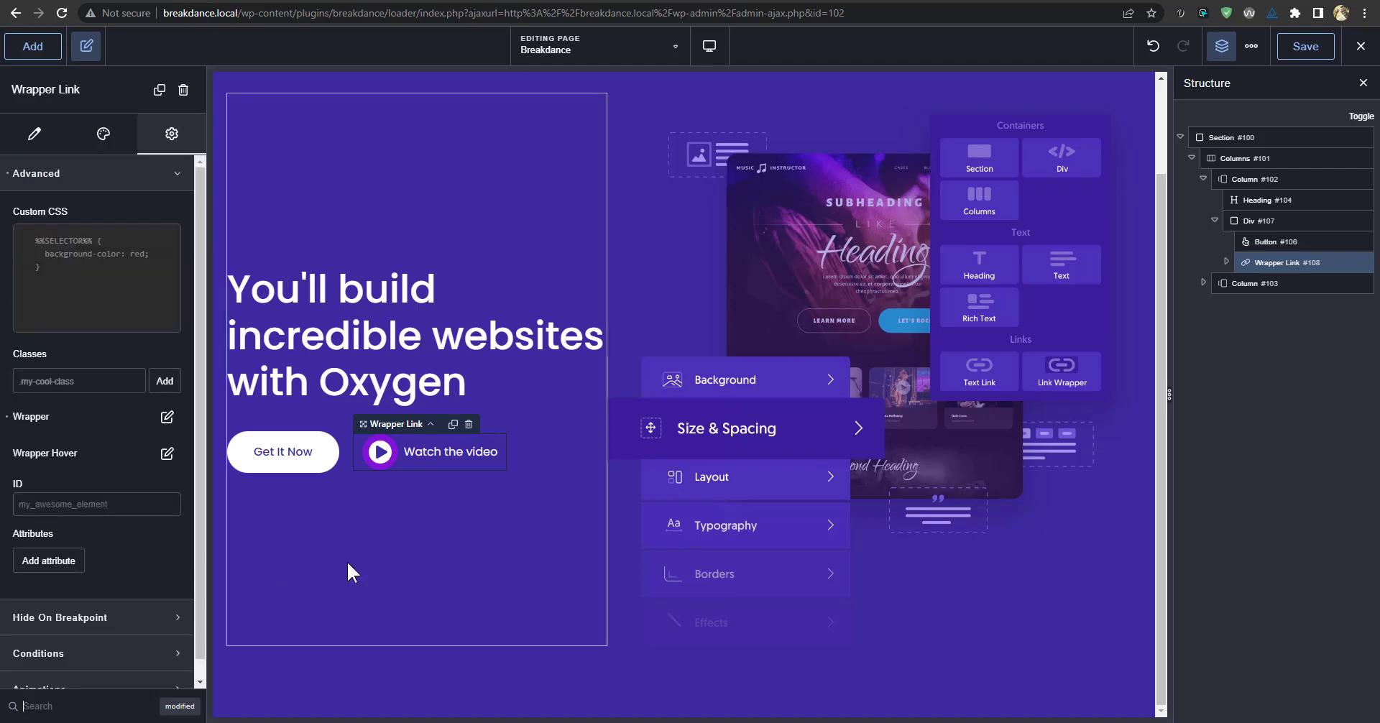
# Look through the Wrapper Link's content, design, advanced and animation settings for a hover scale option.
pyautogui.click(54, 135)
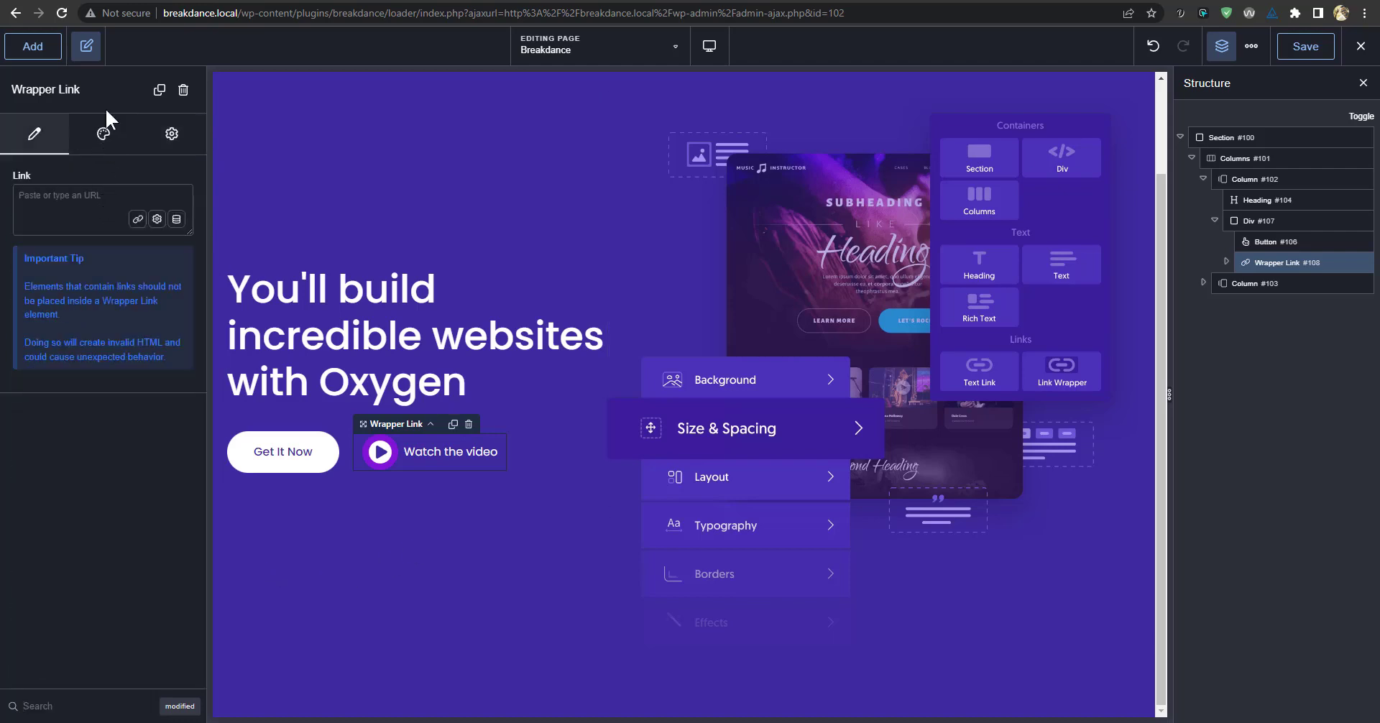
pyautogui.click(105, 134)
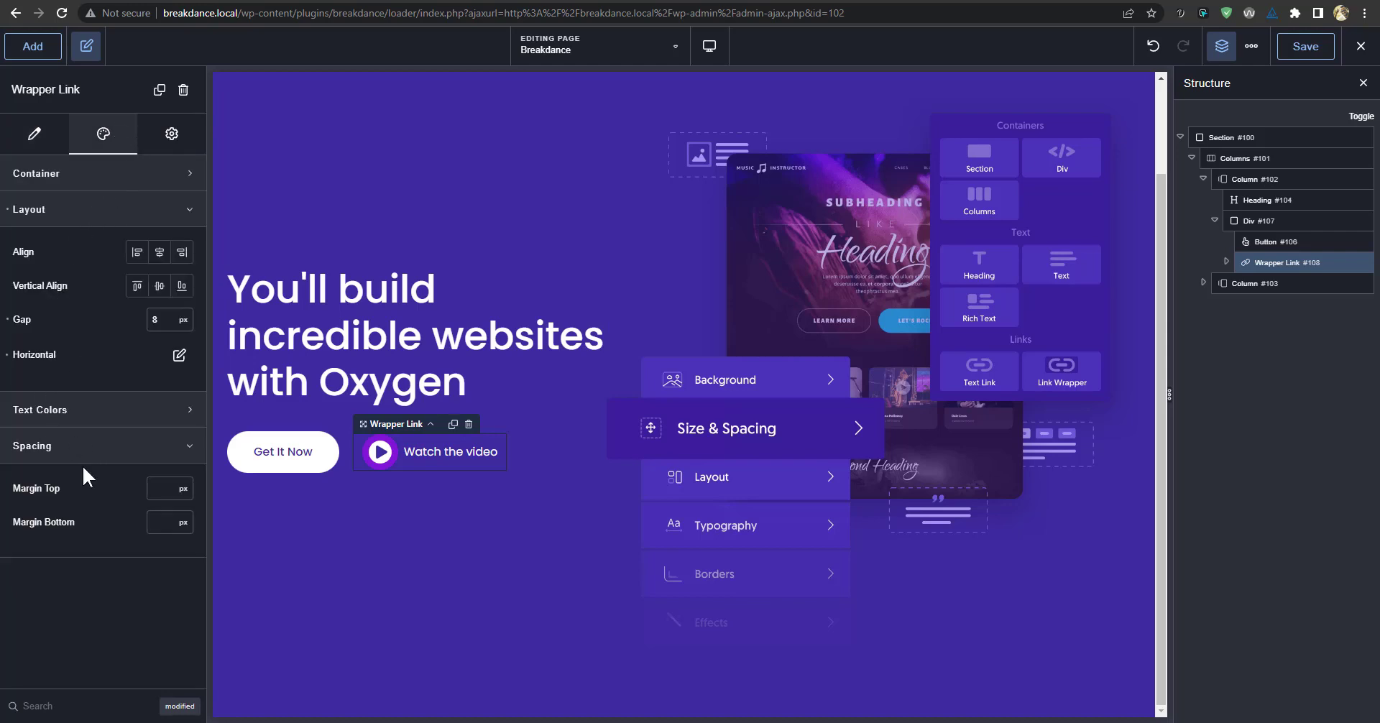
pyautogui.click(171, 135)
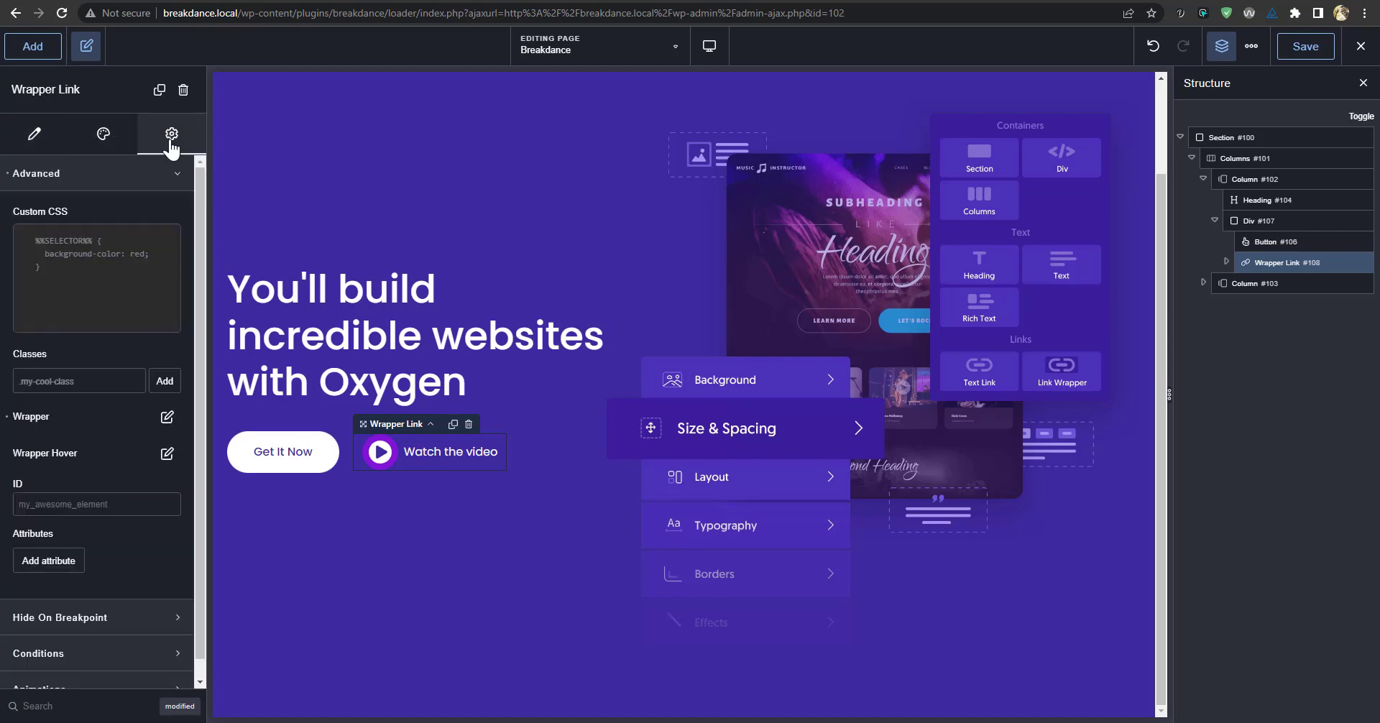
pyautogui.click(157, 184)
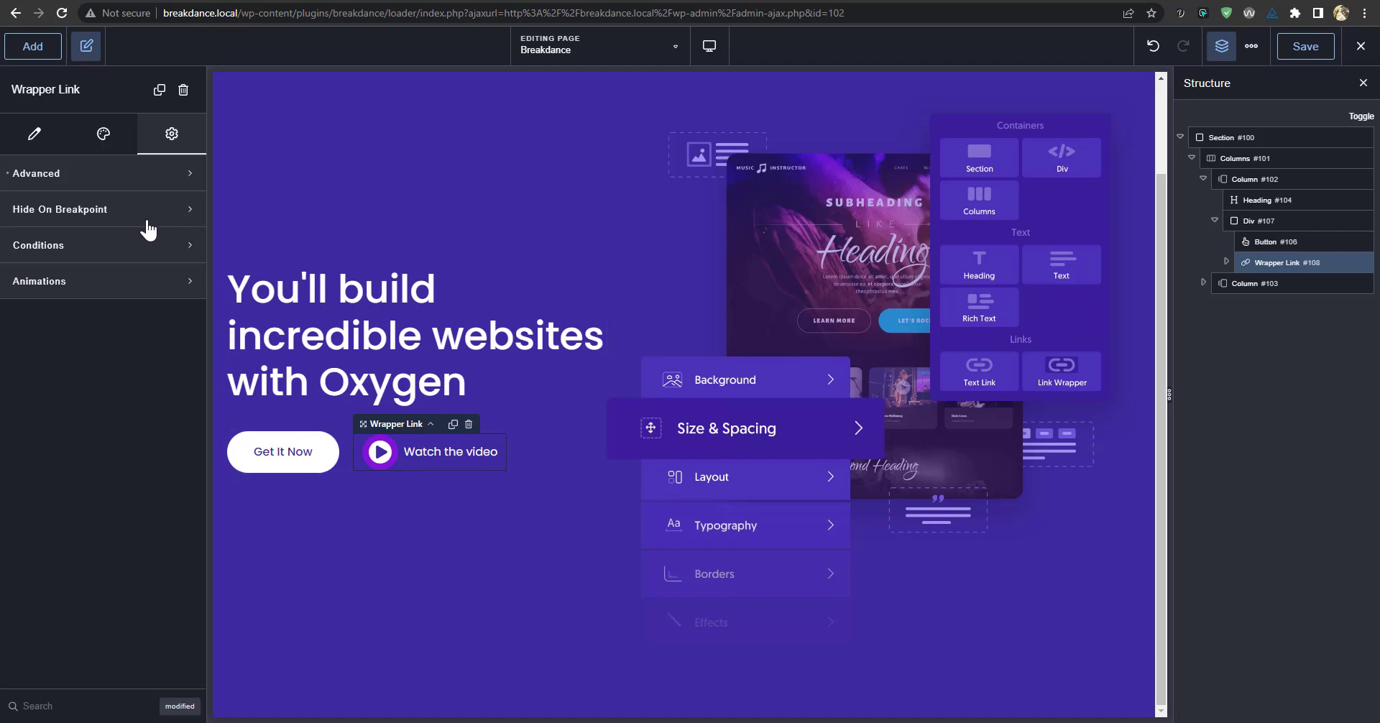
pyautogui.click(41, 135)
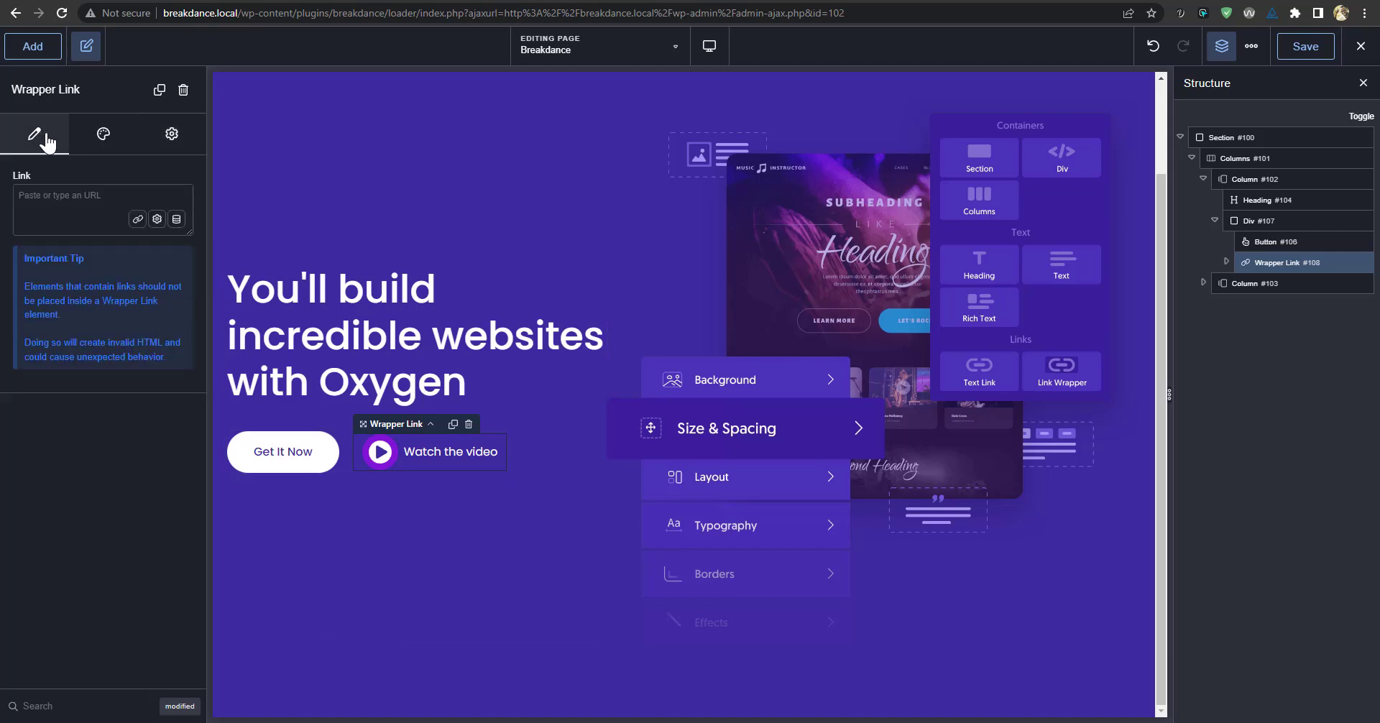
pyautogui.click(103, 137)
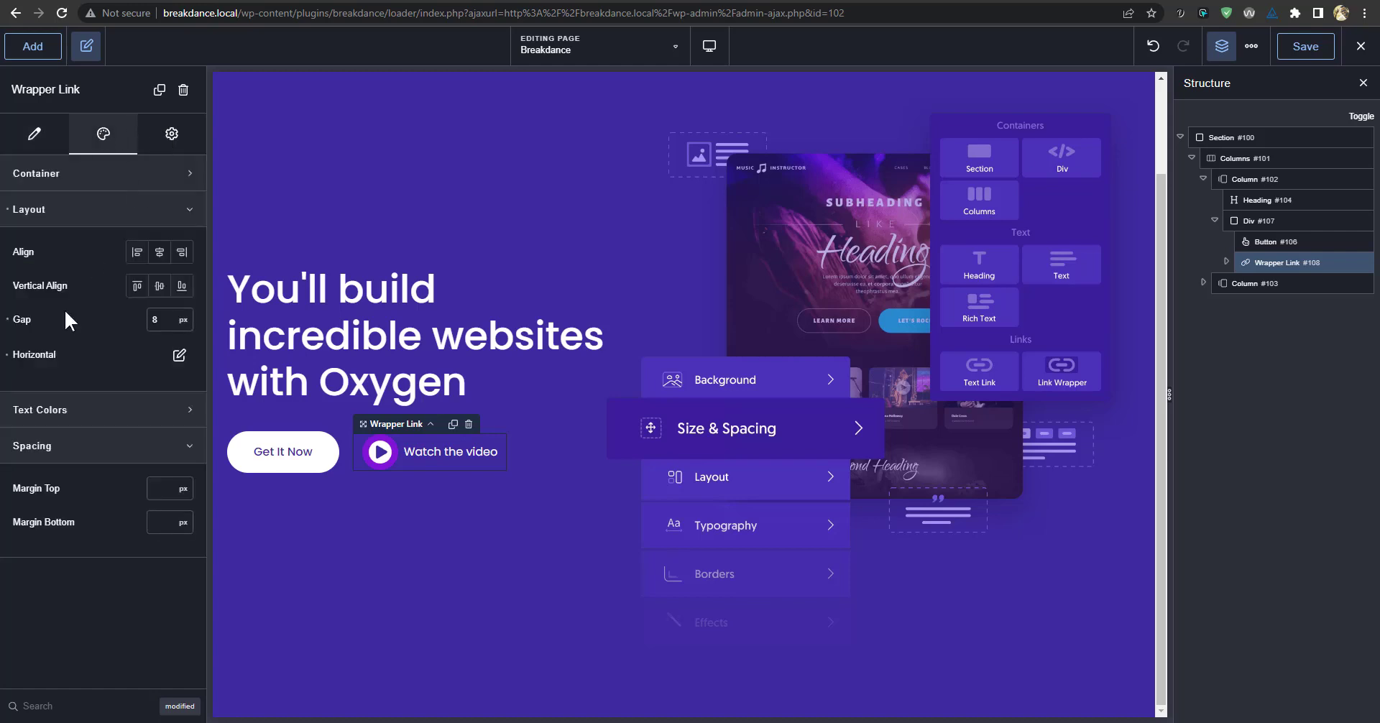
pyautogui.click(179, 131)
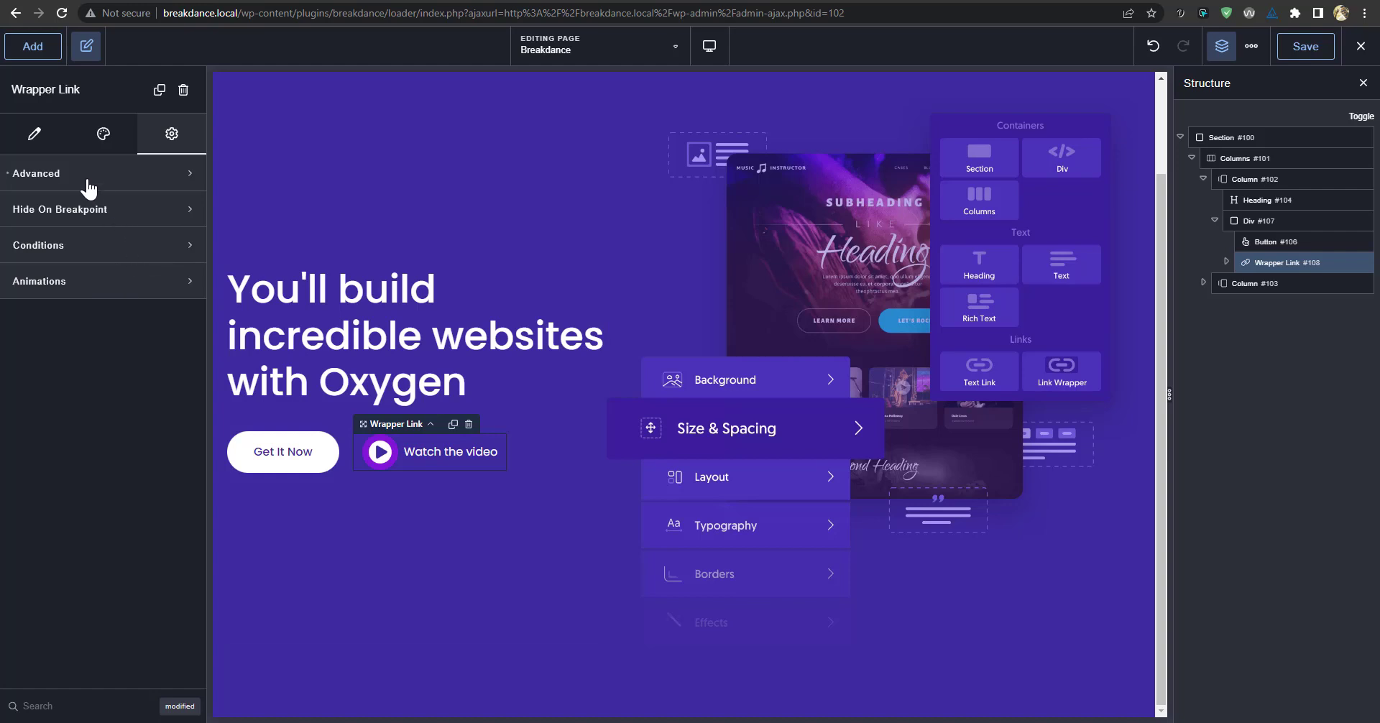
pyautogui.click(110, 293)
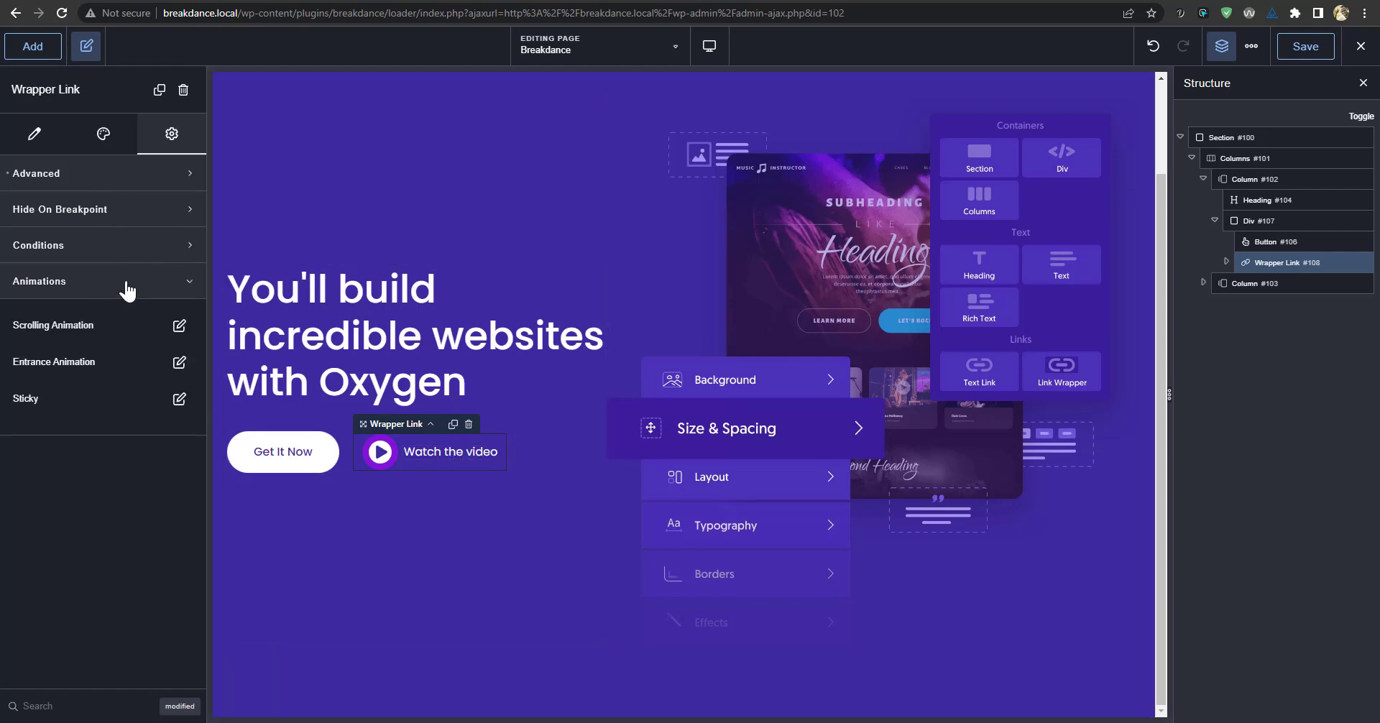
pyautogui.click(125, 283)
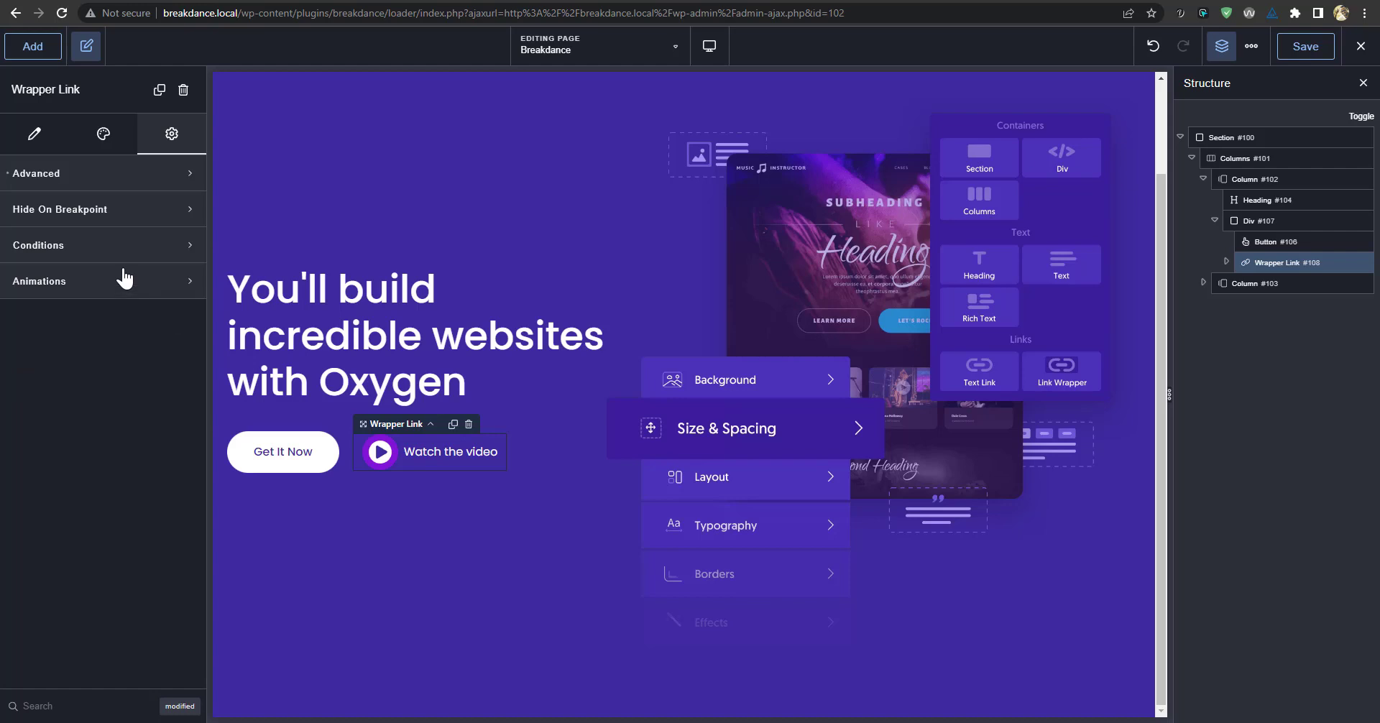
pyautogui.click(104, 174)
pyautogui.scroll(-1, 79, 431)
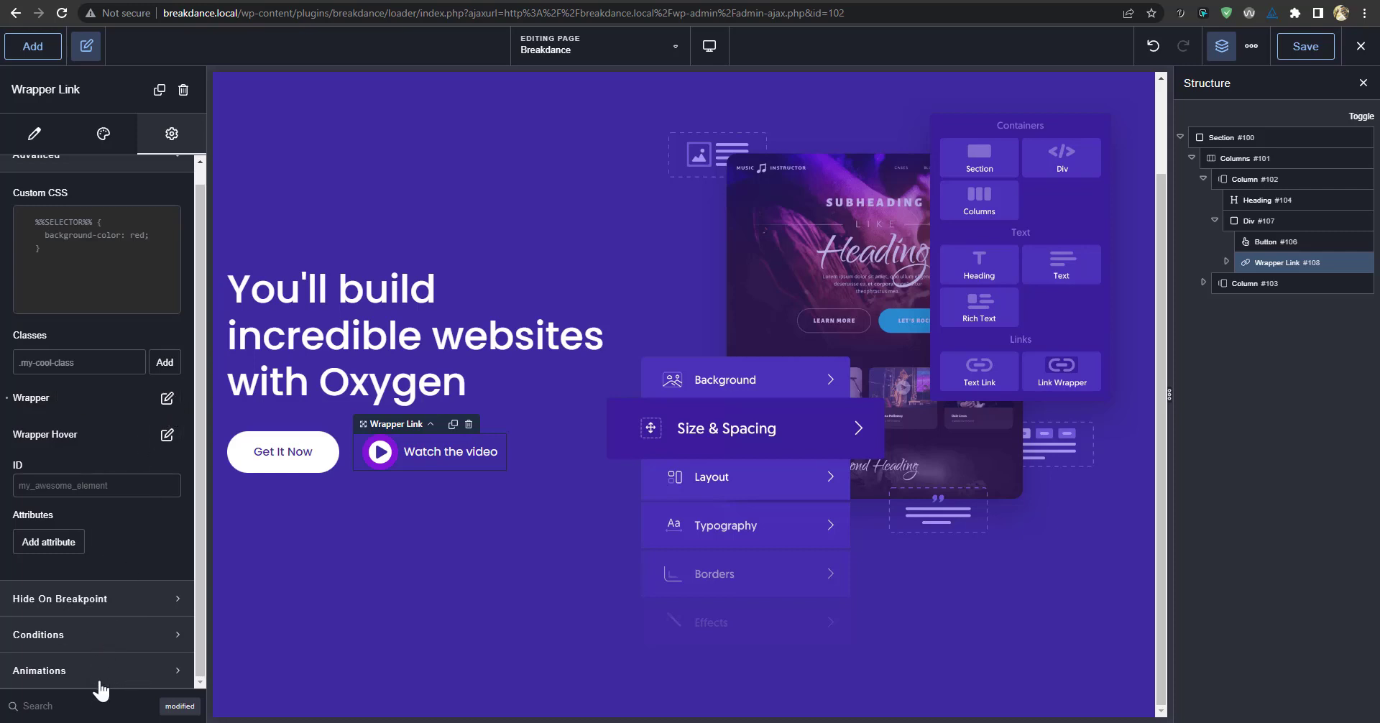
pyautogui.click(75, 676)
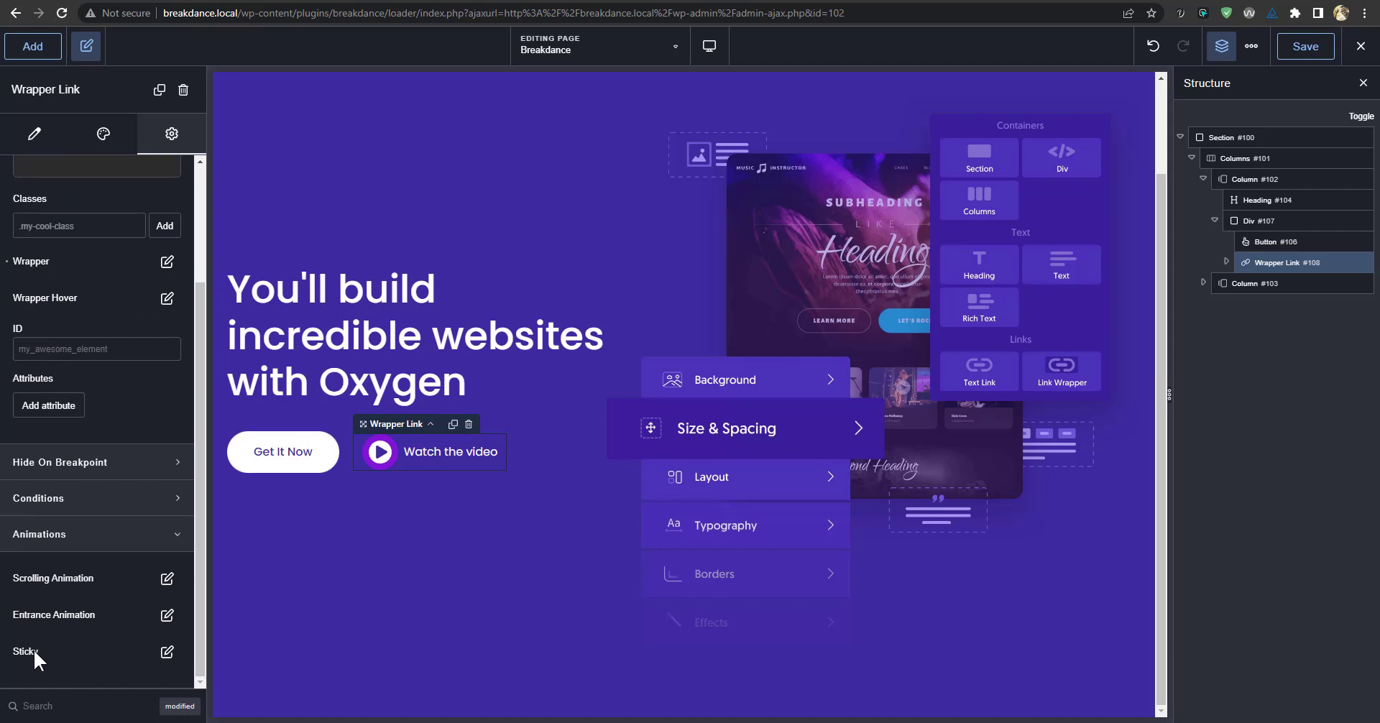
pyautogui.click(70, 554)
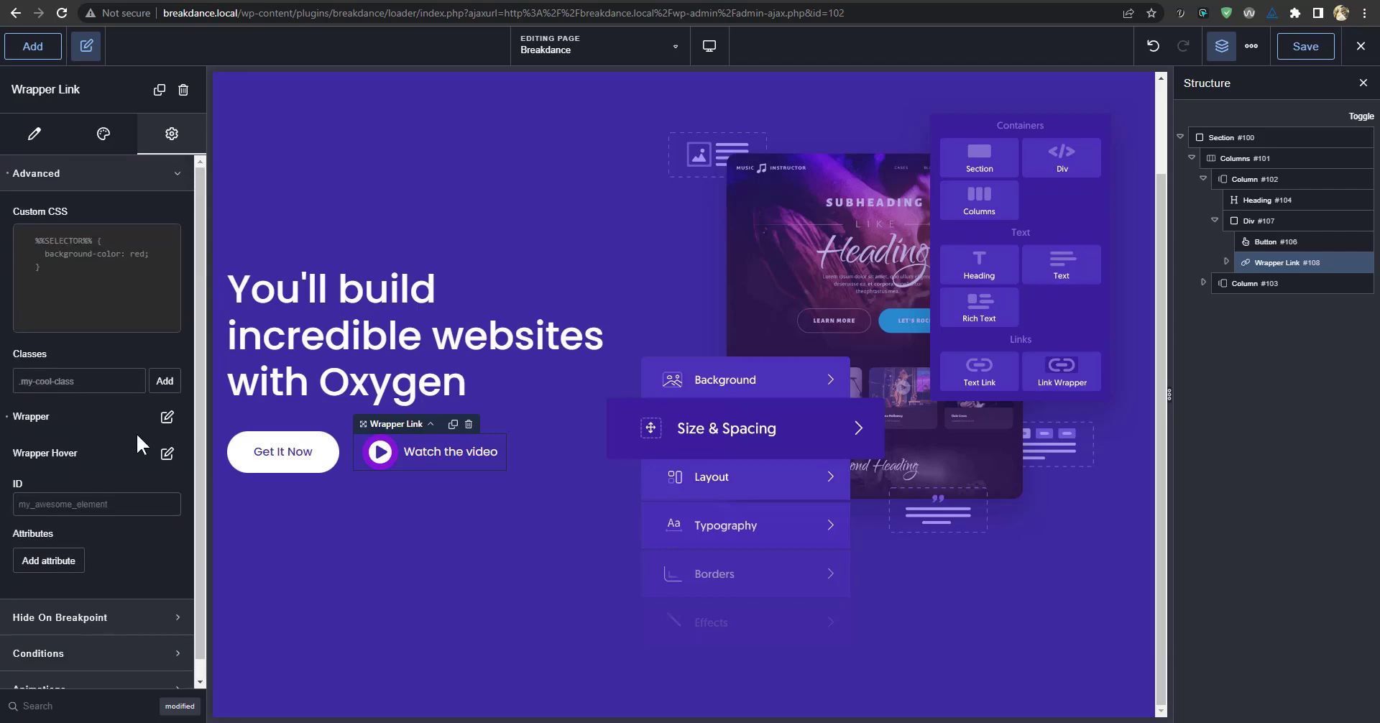
# Check the size and layout options of the Wrapper Link's wrapper.
pyautogui.click(167, 416)
pyautogui.scroll(-1, 108, 611)
pyautogui.click(156, 535)
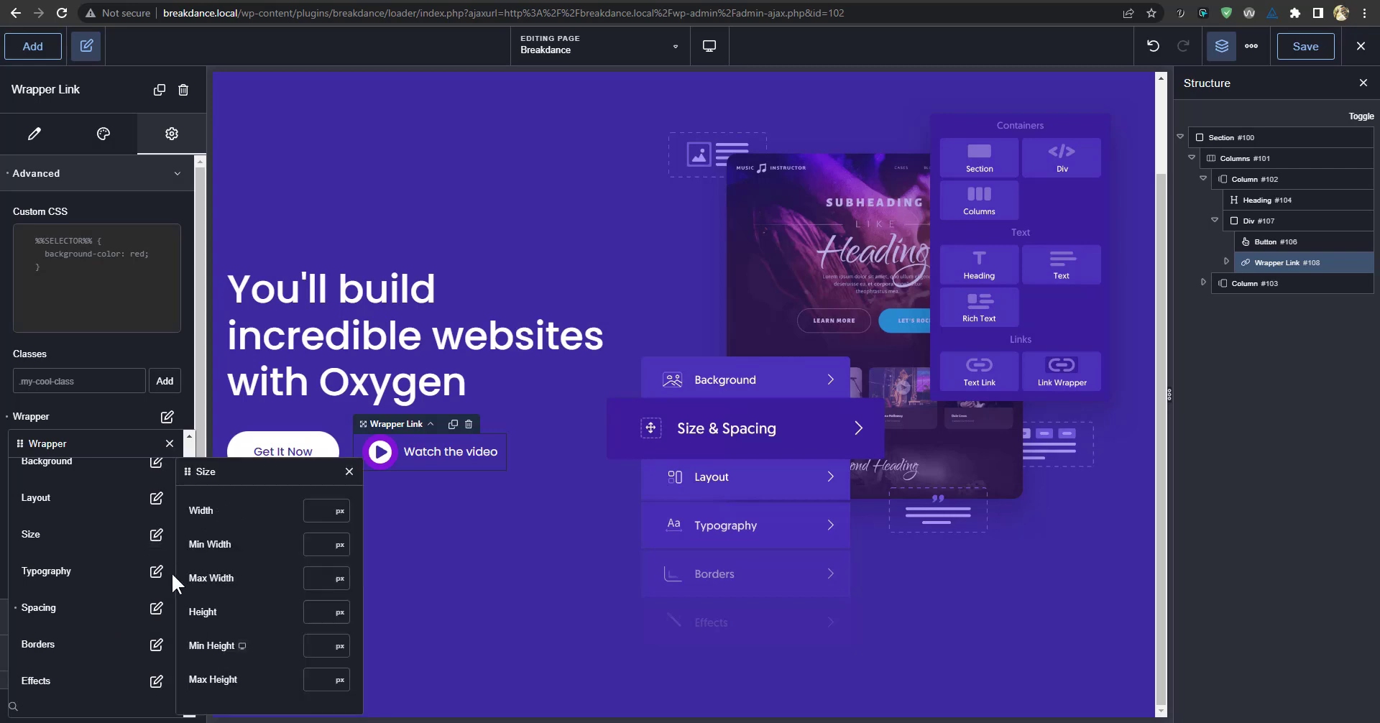
pyautogui.click(155, 498)
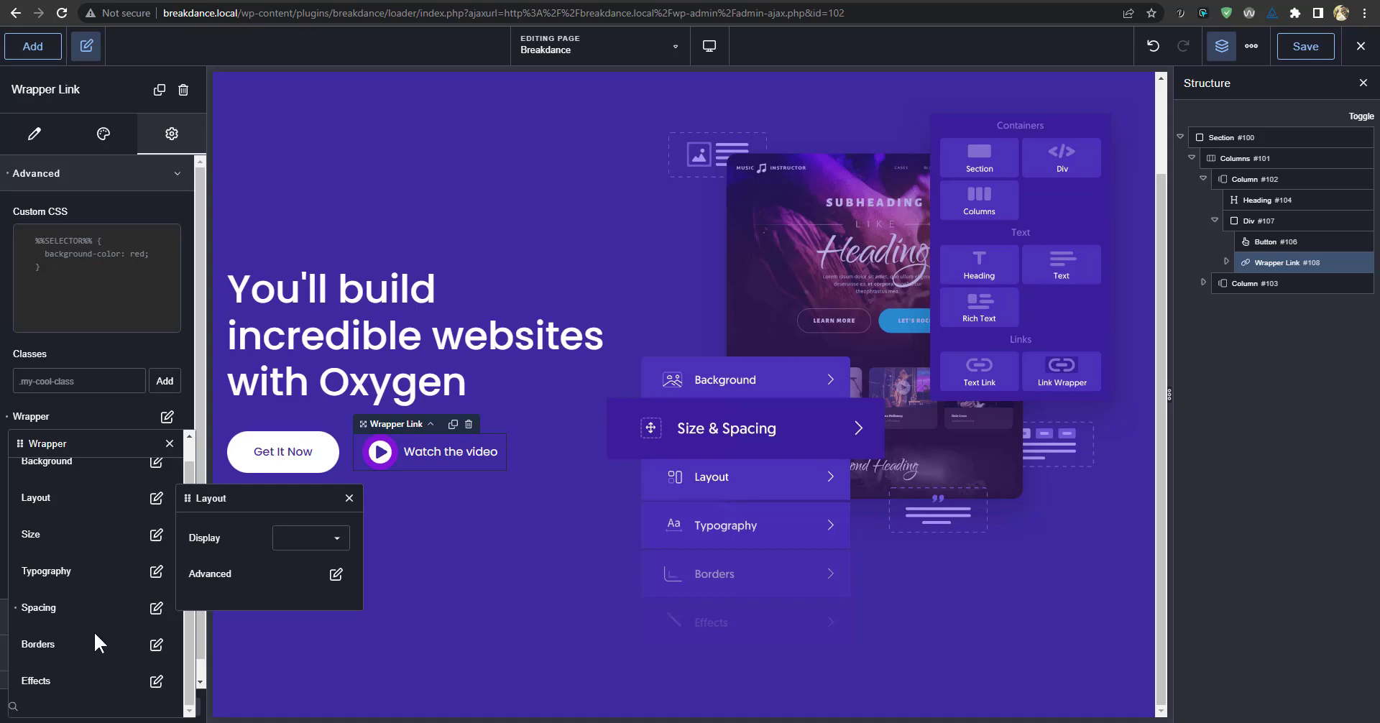
# Try adding a scale transform to the effects of the Wrapper Link's wrapper.
pyautogui.click(155, 681)
pyautogui.scroll(-2, 273, 675)
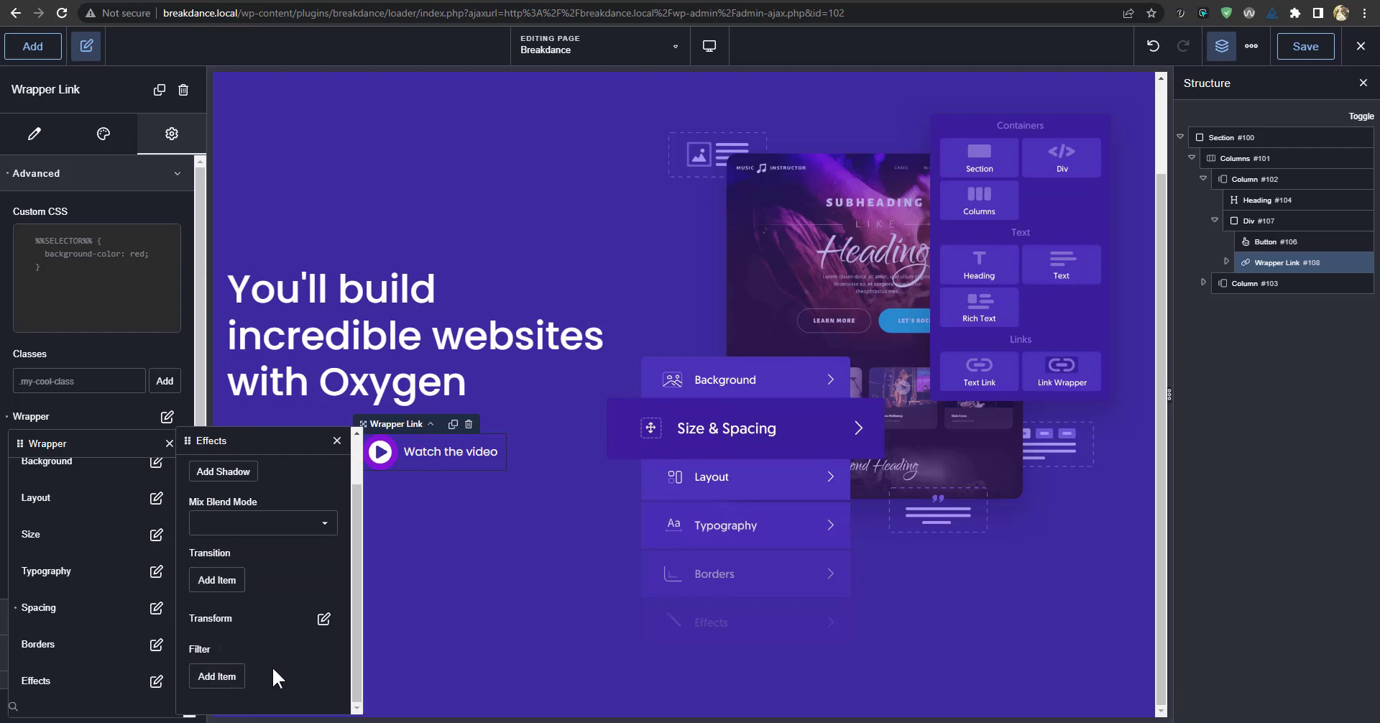
pyautogui.click(322, 621)
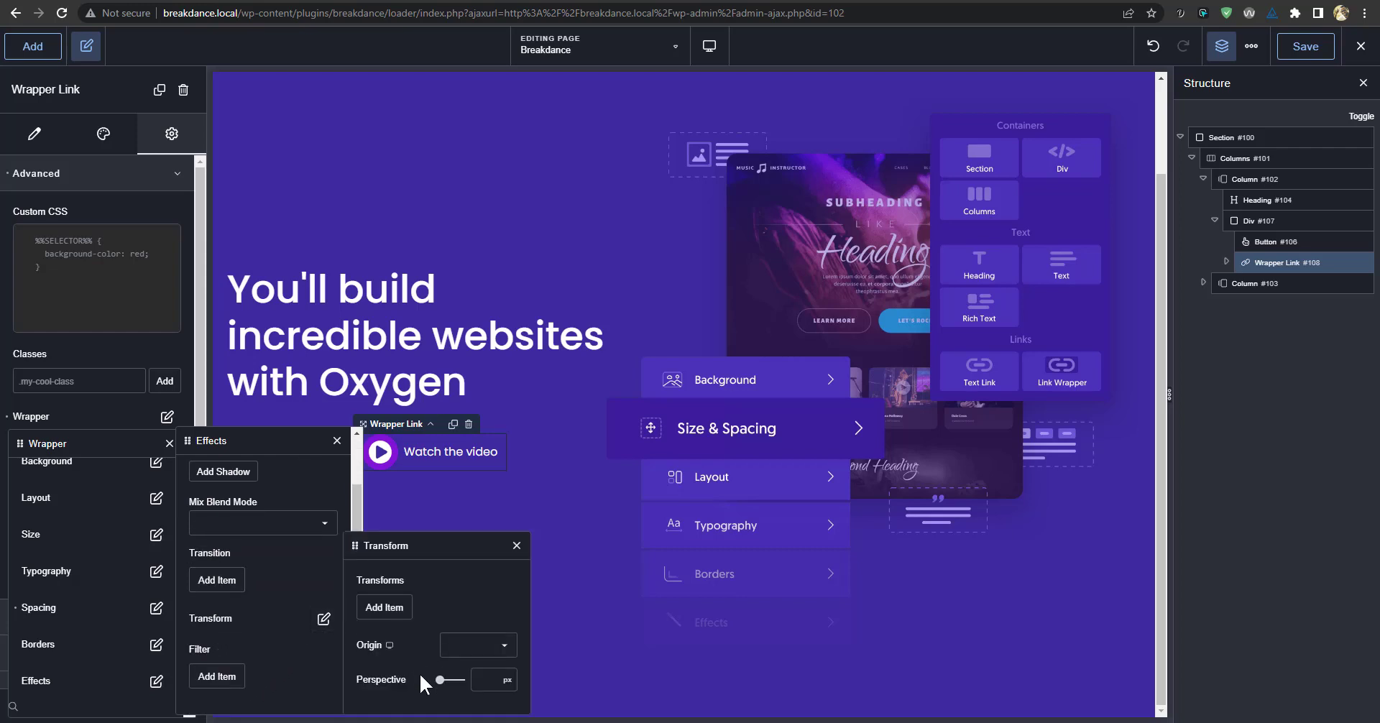
pyautogui.click(385, 608)
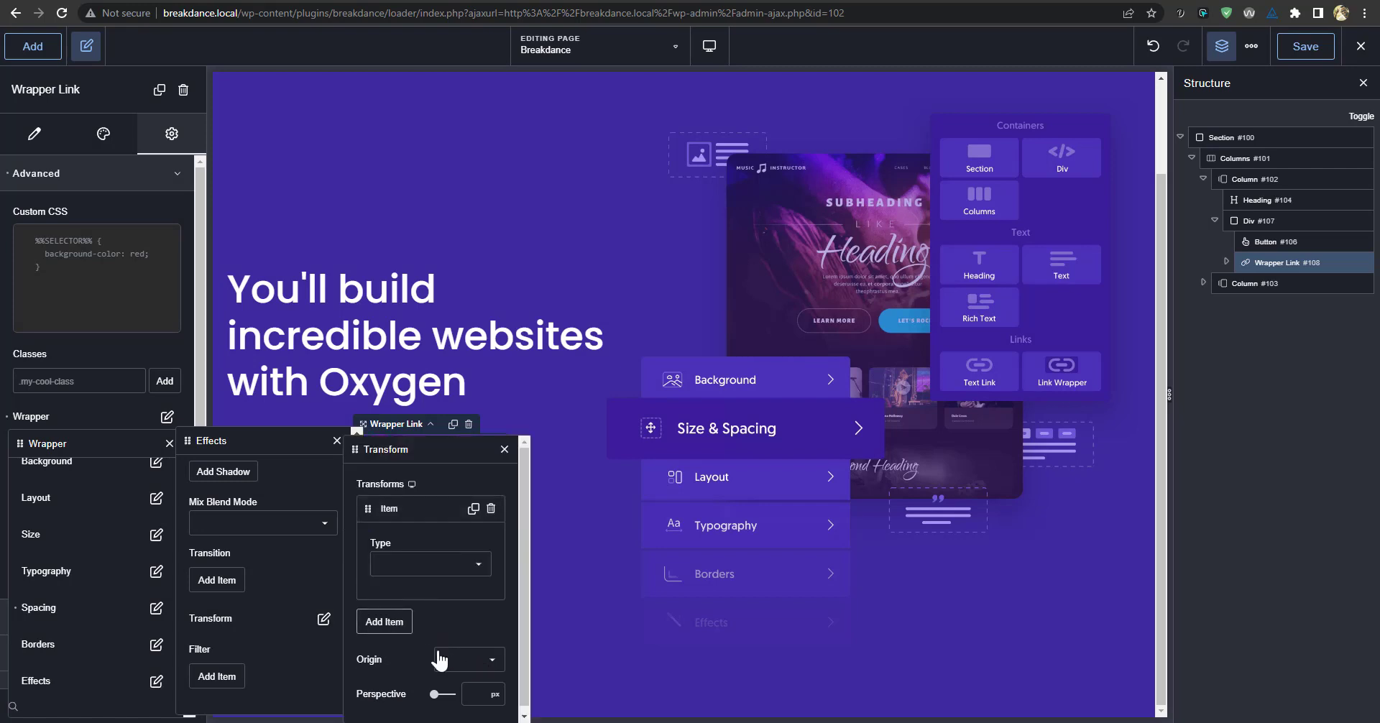
pyautogui.click(419, 575)
pyautogui.click(431, 610)
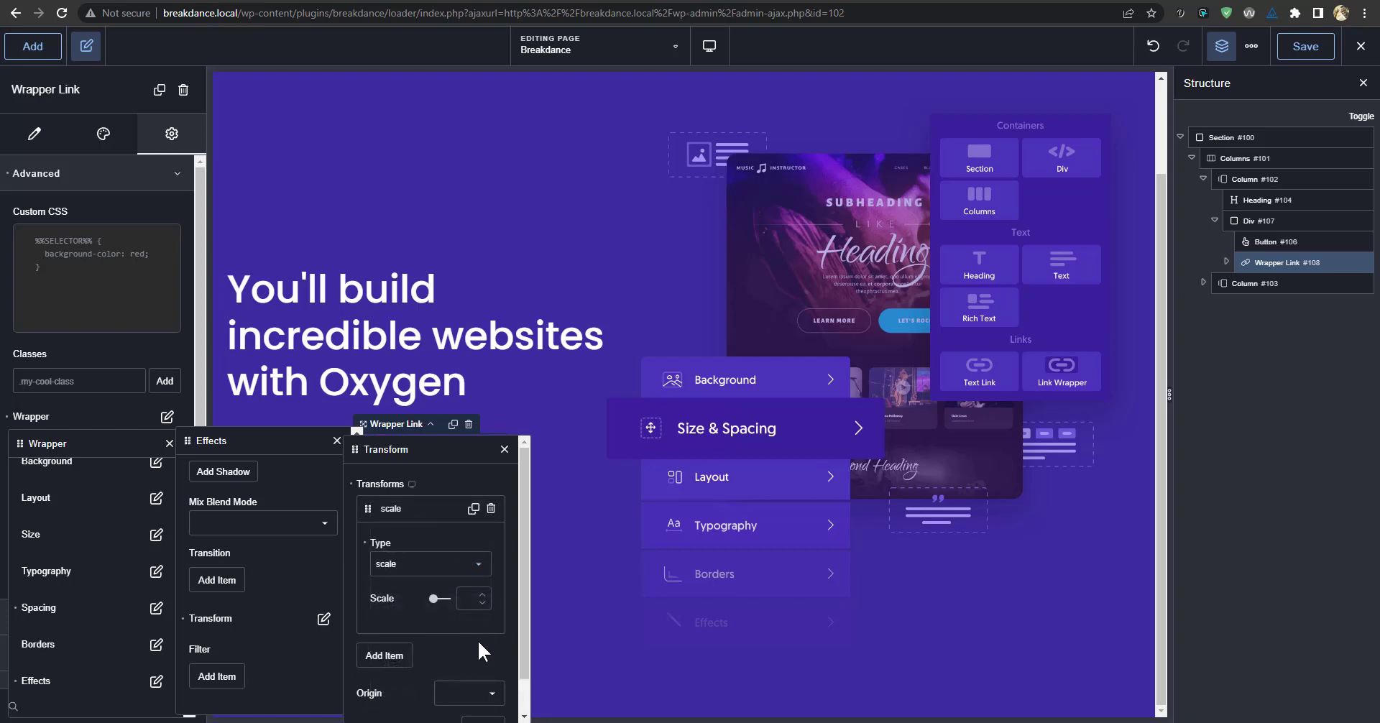
pyautogui.scroll(-1, 425, 646)
pyautogui.scroll(1, 421, 657)
pyautogui.scroll(-1, 454, 647)
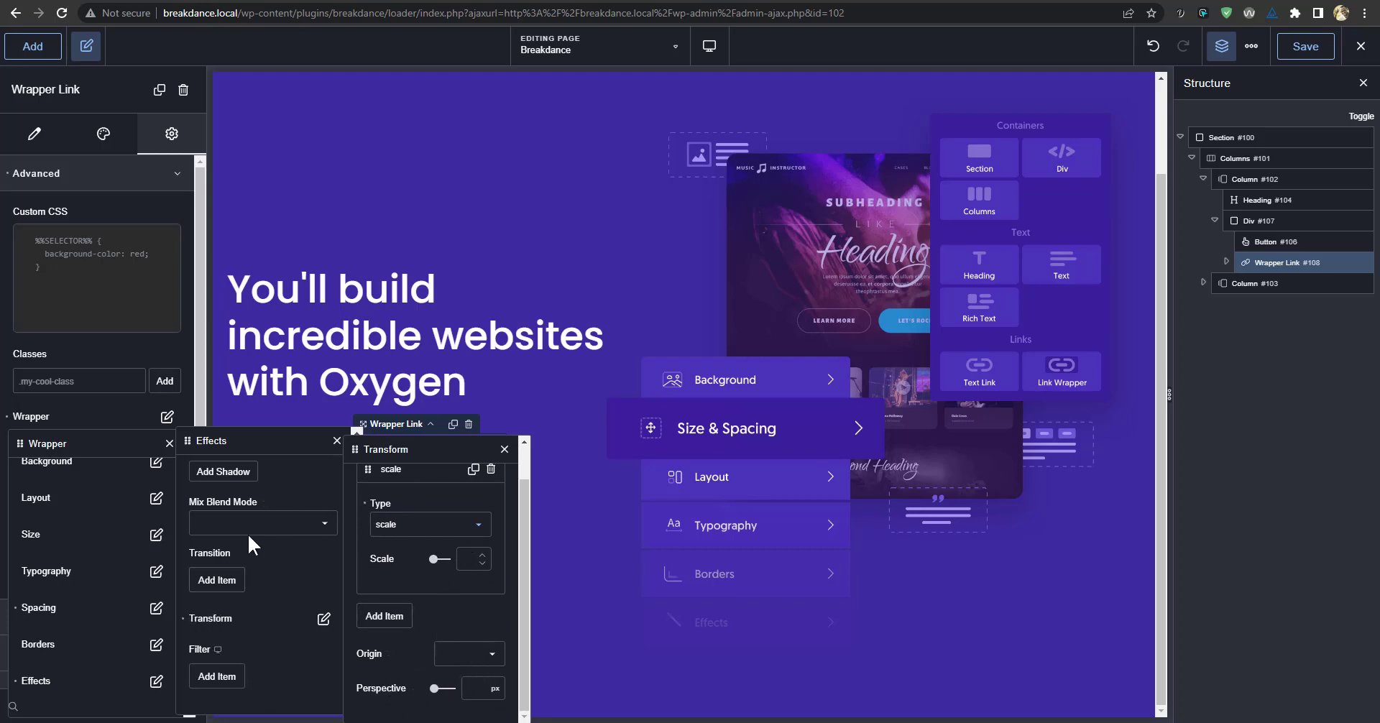
pyautogui.click(184, 619)
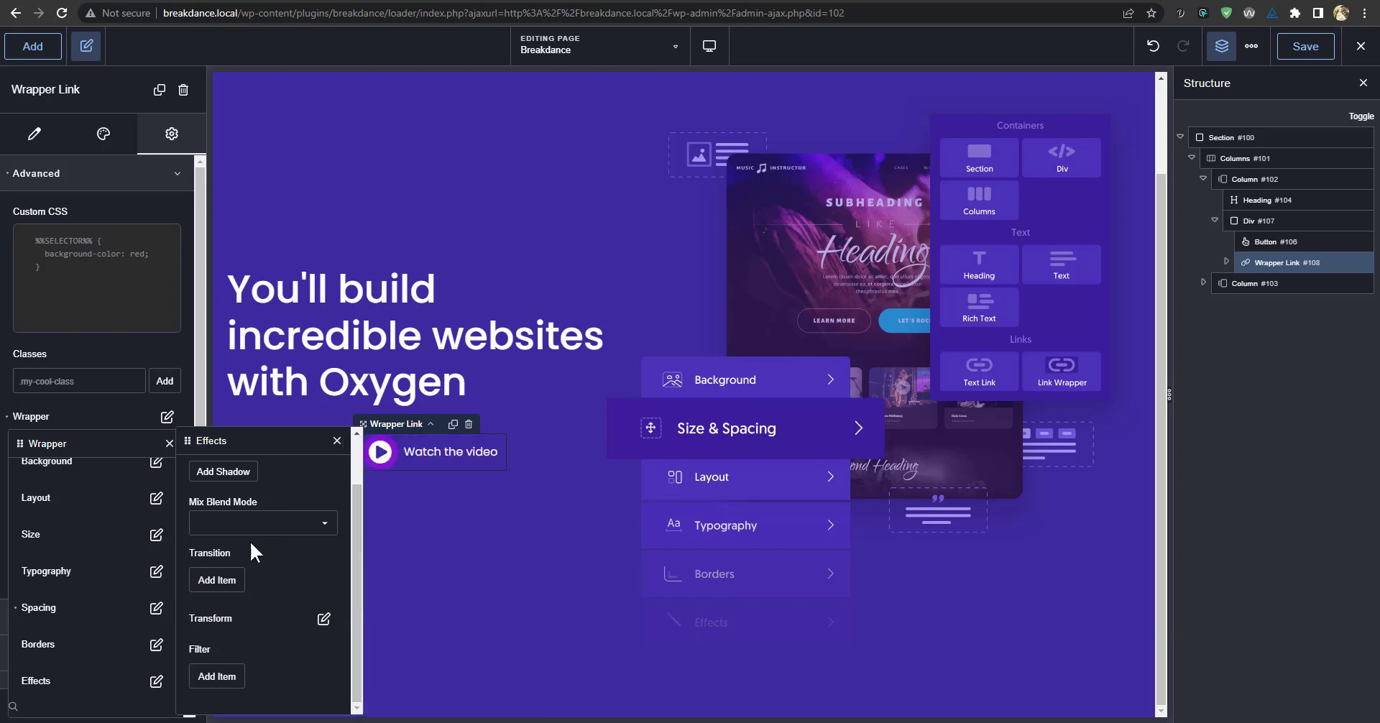
pyautogui.click(337, 441)
pyautogui.scroll(1, 65, 546)
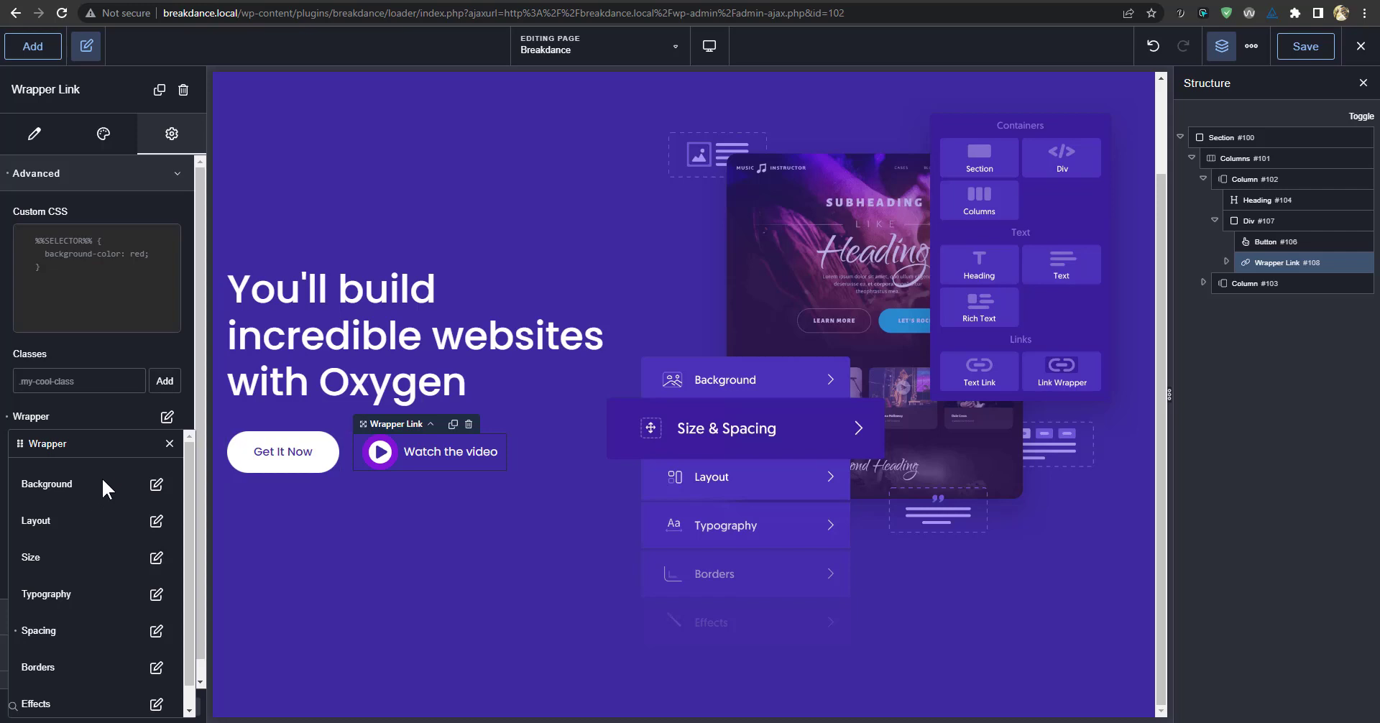
pyautogui.scroll(-1, 82, 607)
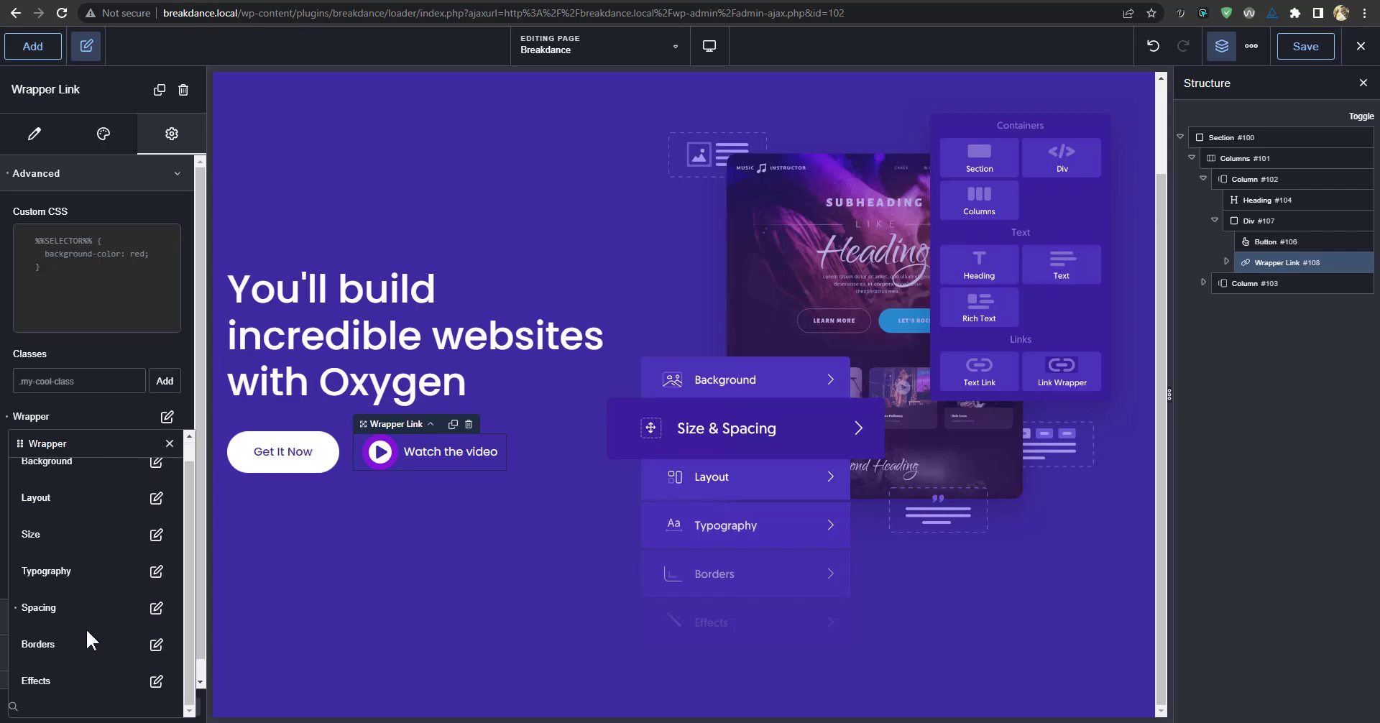
pyautogui.scroll(1, 113, 576)
pyautogui.click(169, 443)
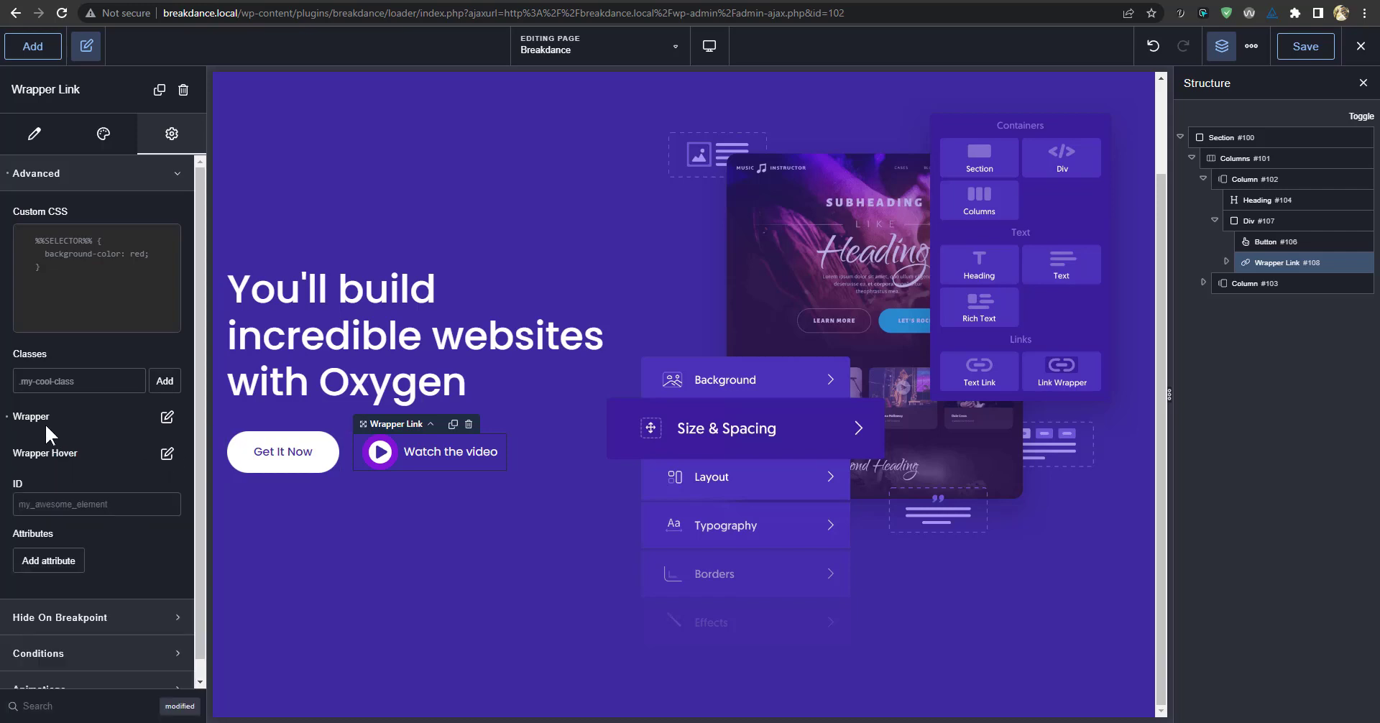
# Reset the Wrapper Link's wrapper settings and search the element's settings for "hover".
pyautogui.click(6, 417)
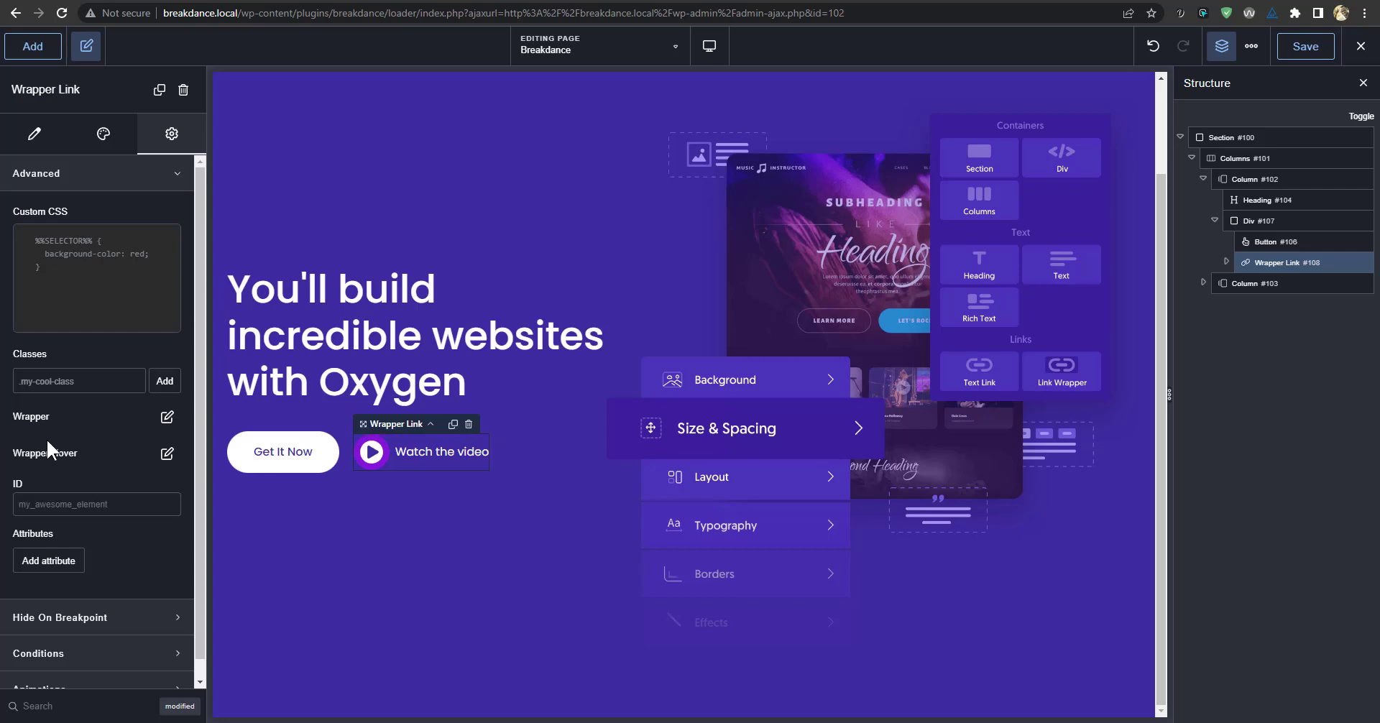
pyautogui.click(70, 698)
pyautogui.write('hover')
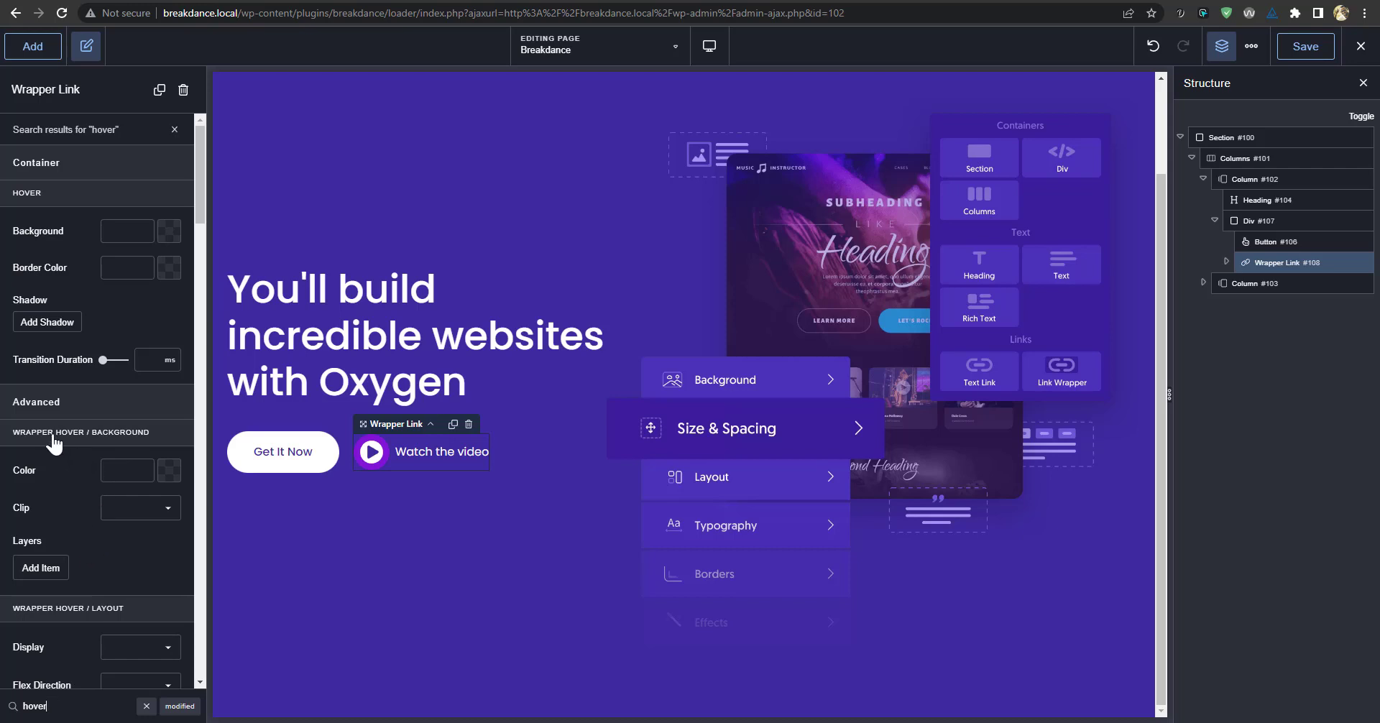
# Look through the Wrapper Link's hover settings, from background and layout to size, typography, spacing, borders, effects and transform.
pyautogui.scroll(-2, 126, 528)
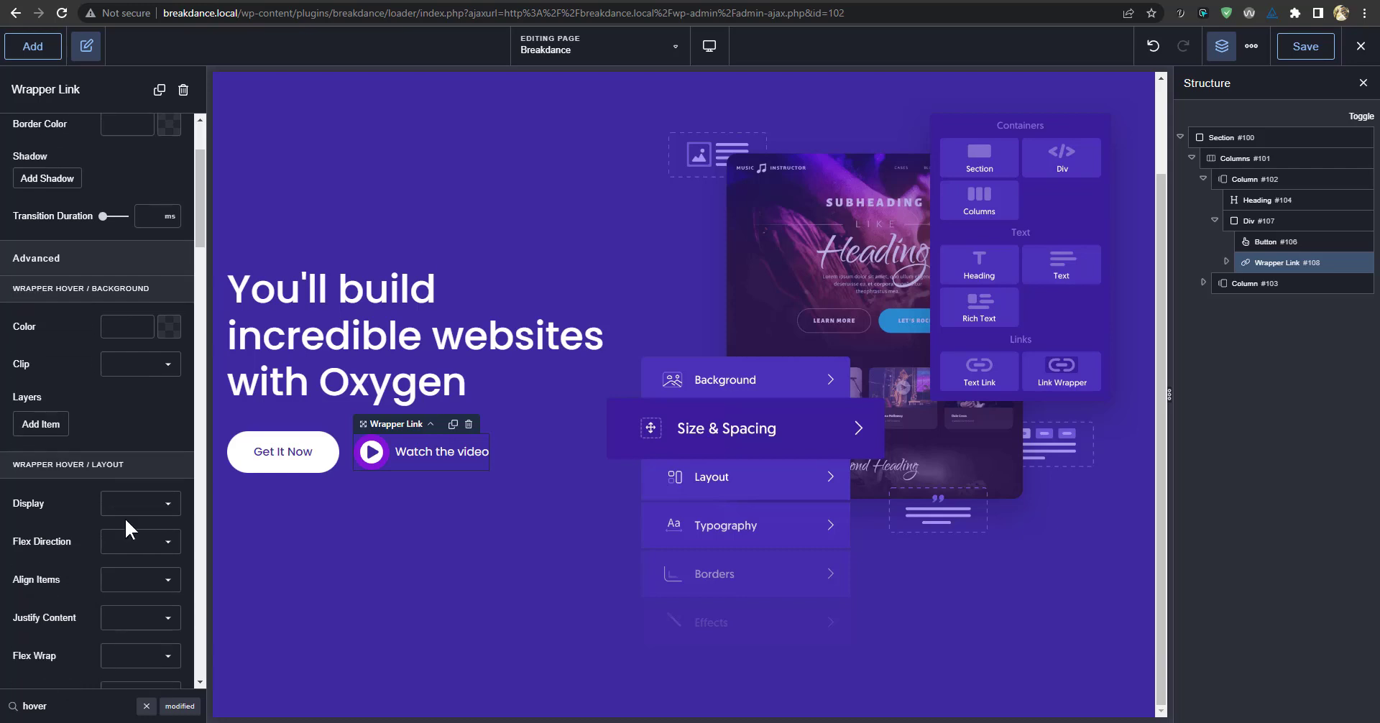
pyautogui.scroll(-1, 97, 474)
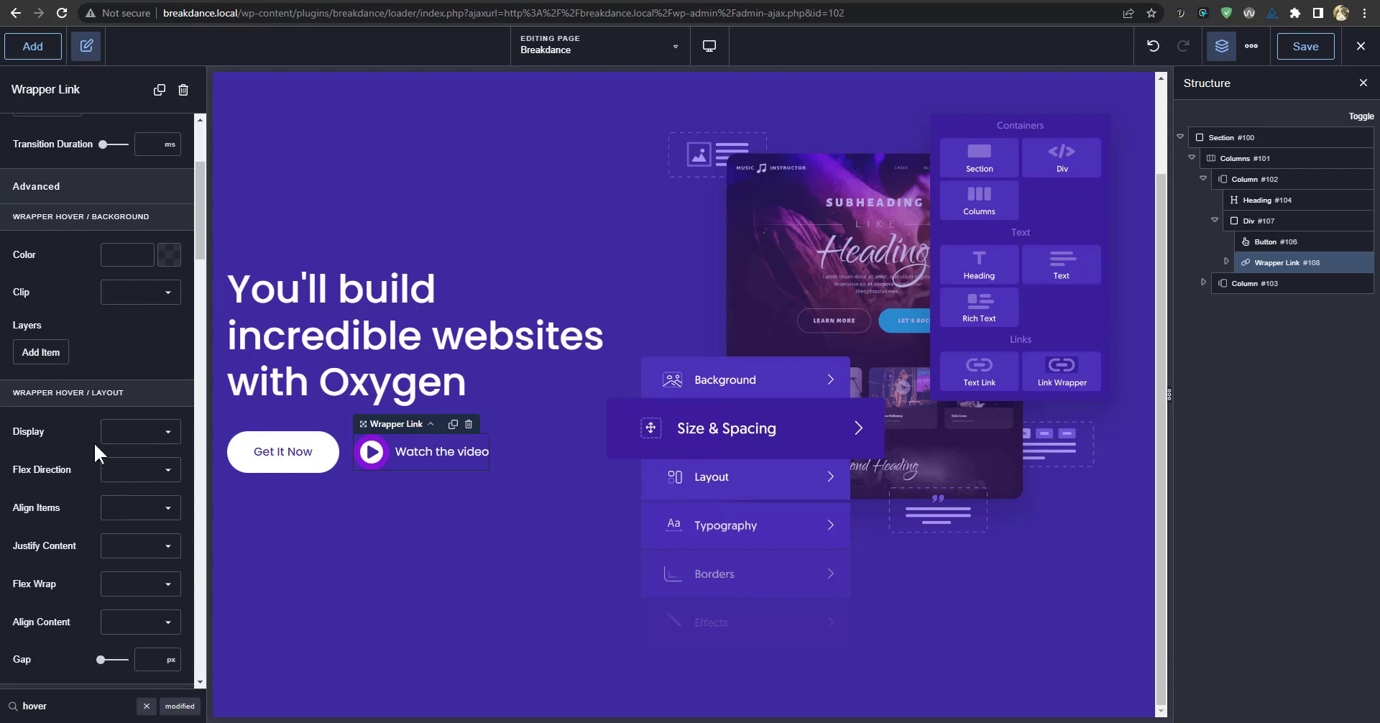
pyautogui.scroll(3, 64, 415)
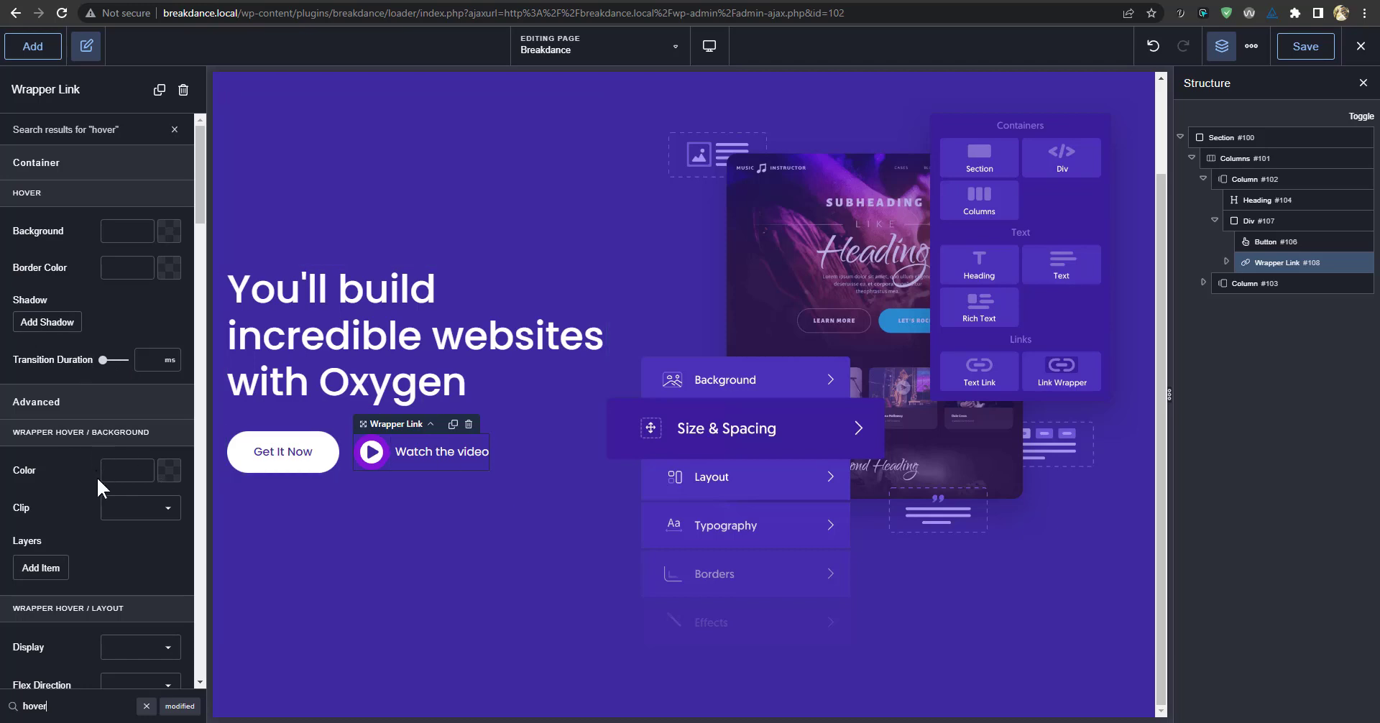
pyautogui.scroll(-1, 101, 489)
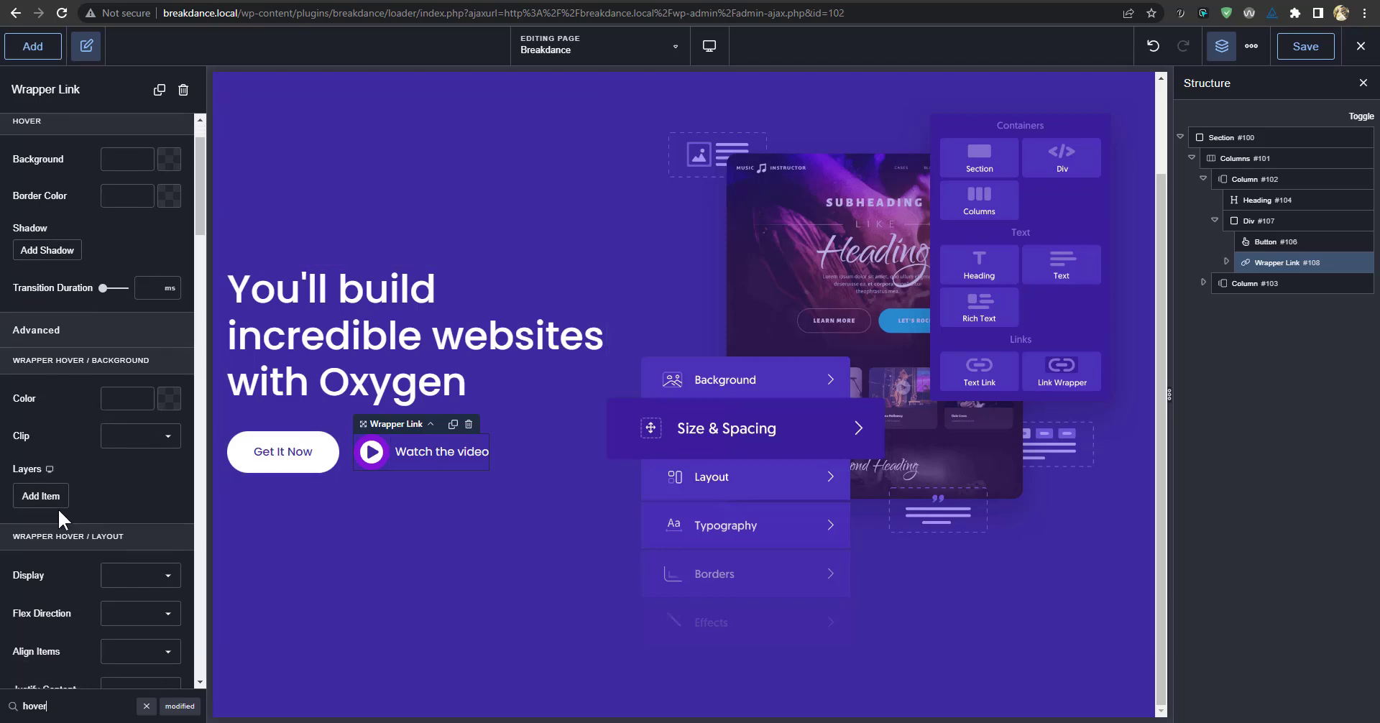
pyautogui.scroll(-2, 115, 417)
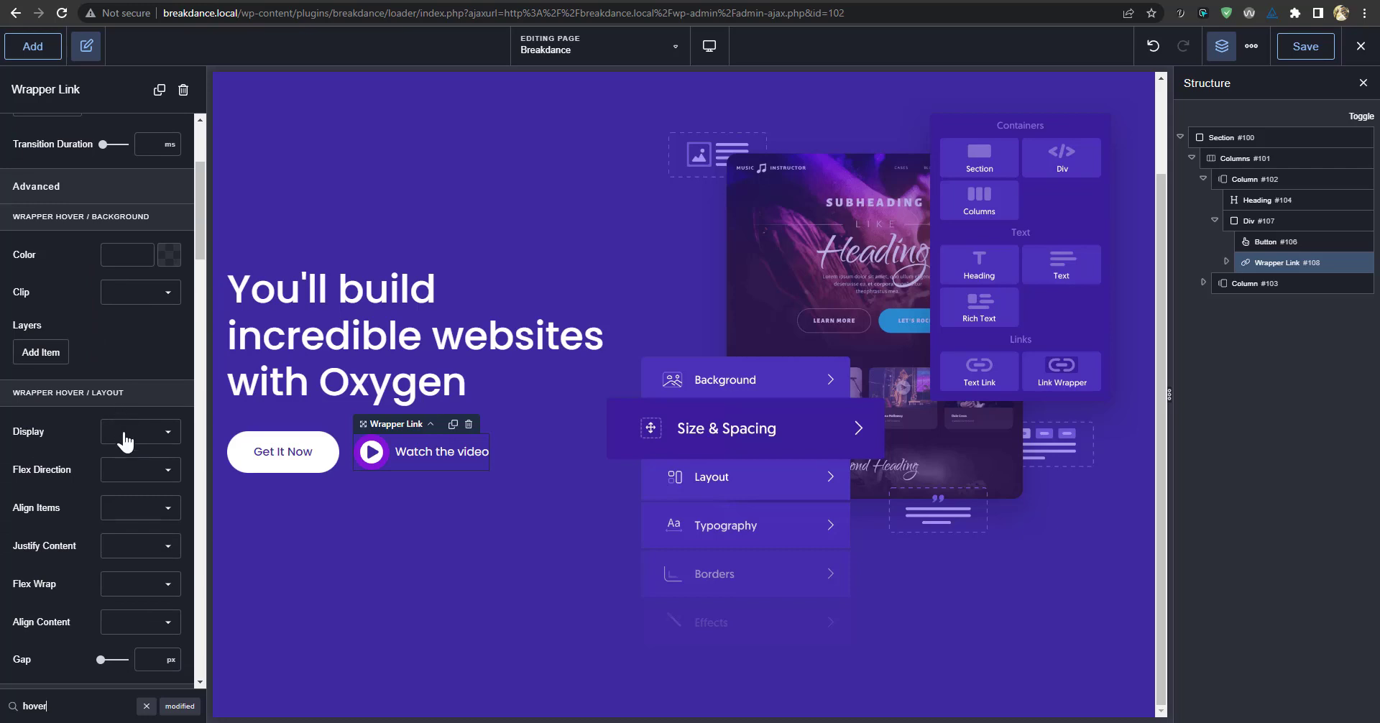
pyautogui.scroll(-2, 127, 449)
pyautogui.scroll(-3, 116, 553)
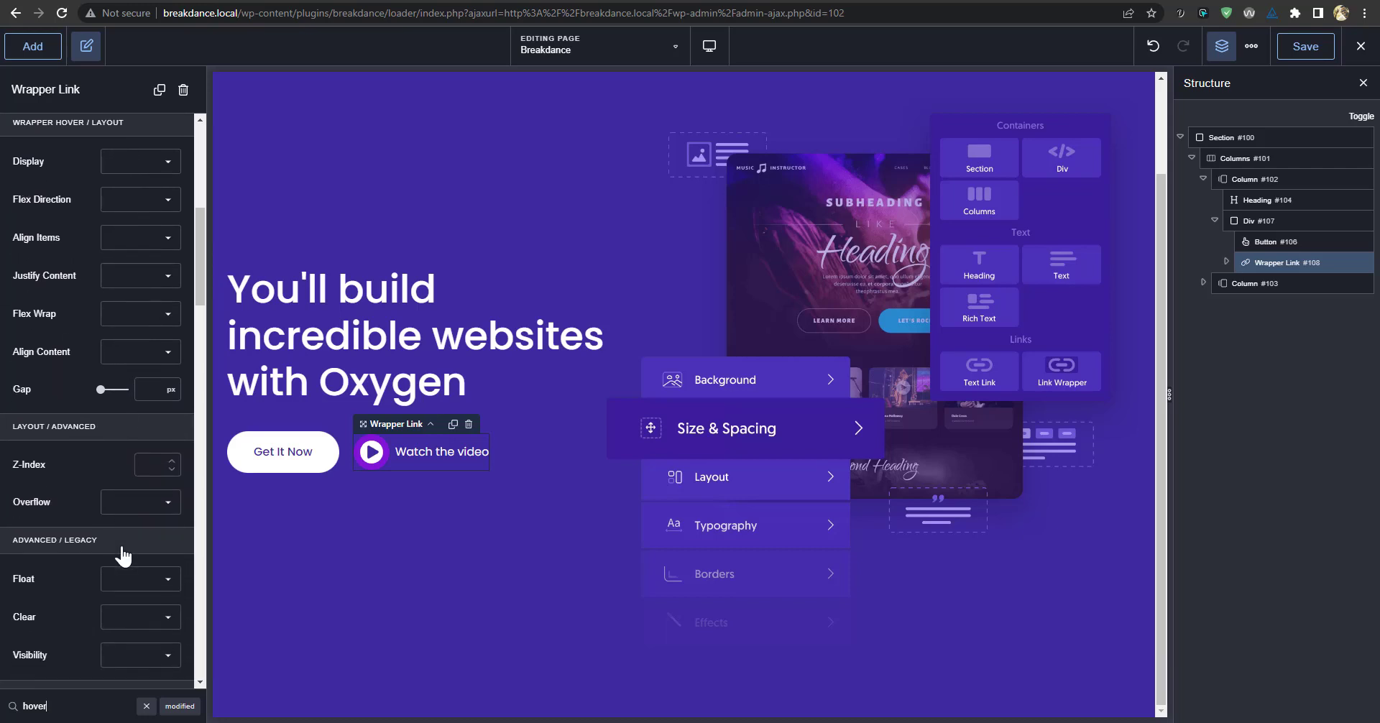
pyautogui.scroll(-4, 124, 514)
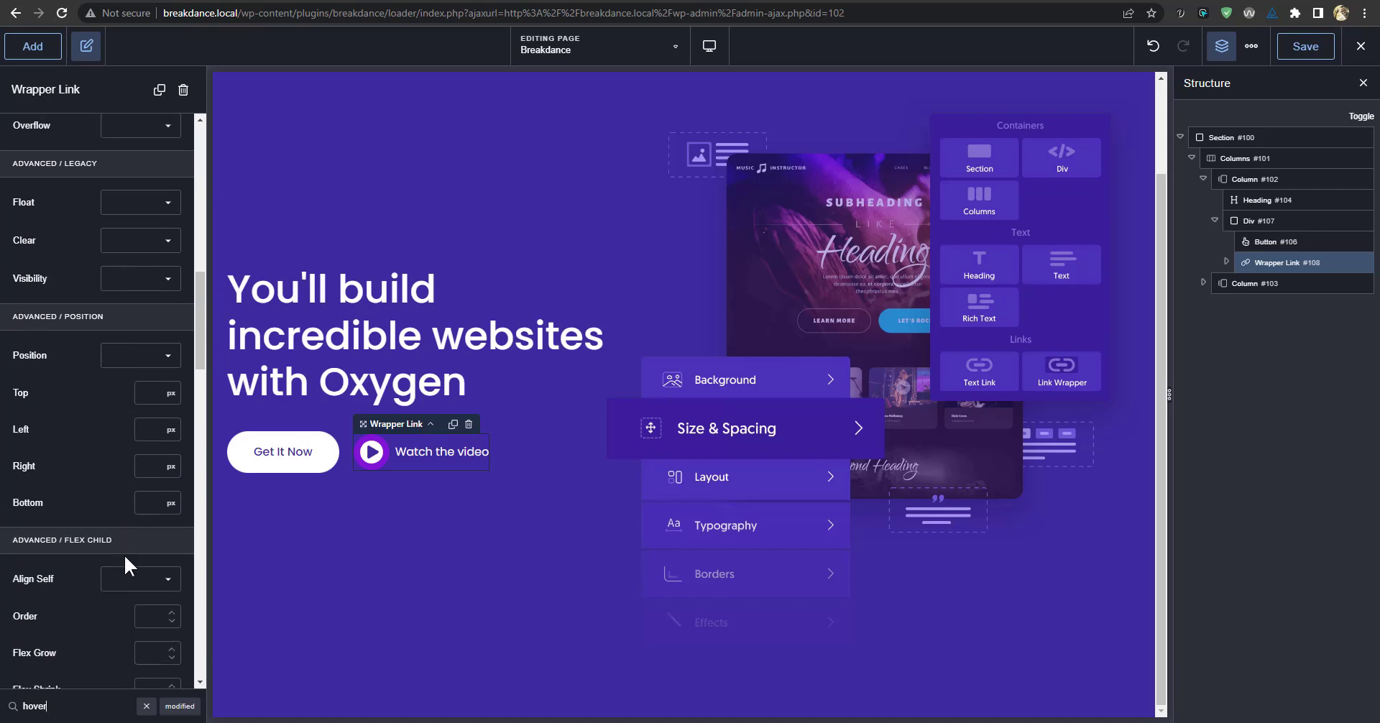
pyautogui.scroll(-4, 124, 554)
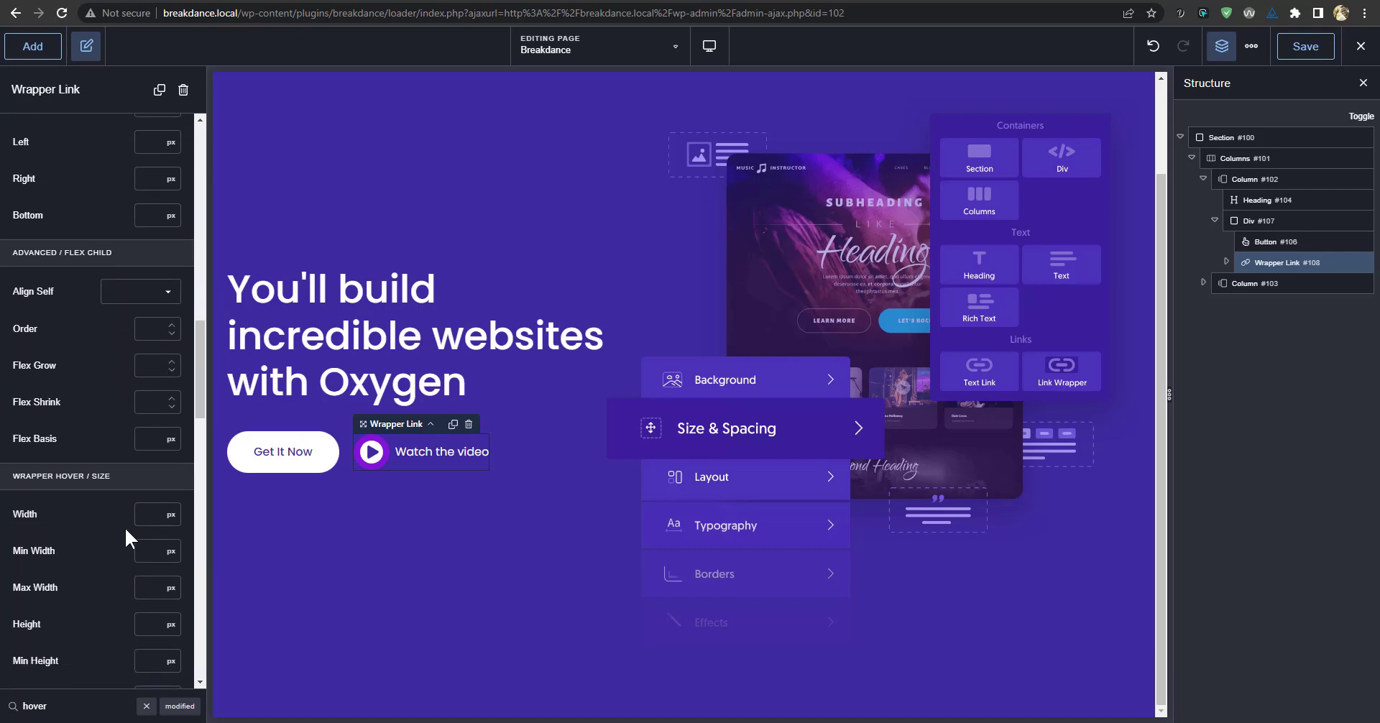
pyautogui.scroll(-1, 106, 495)
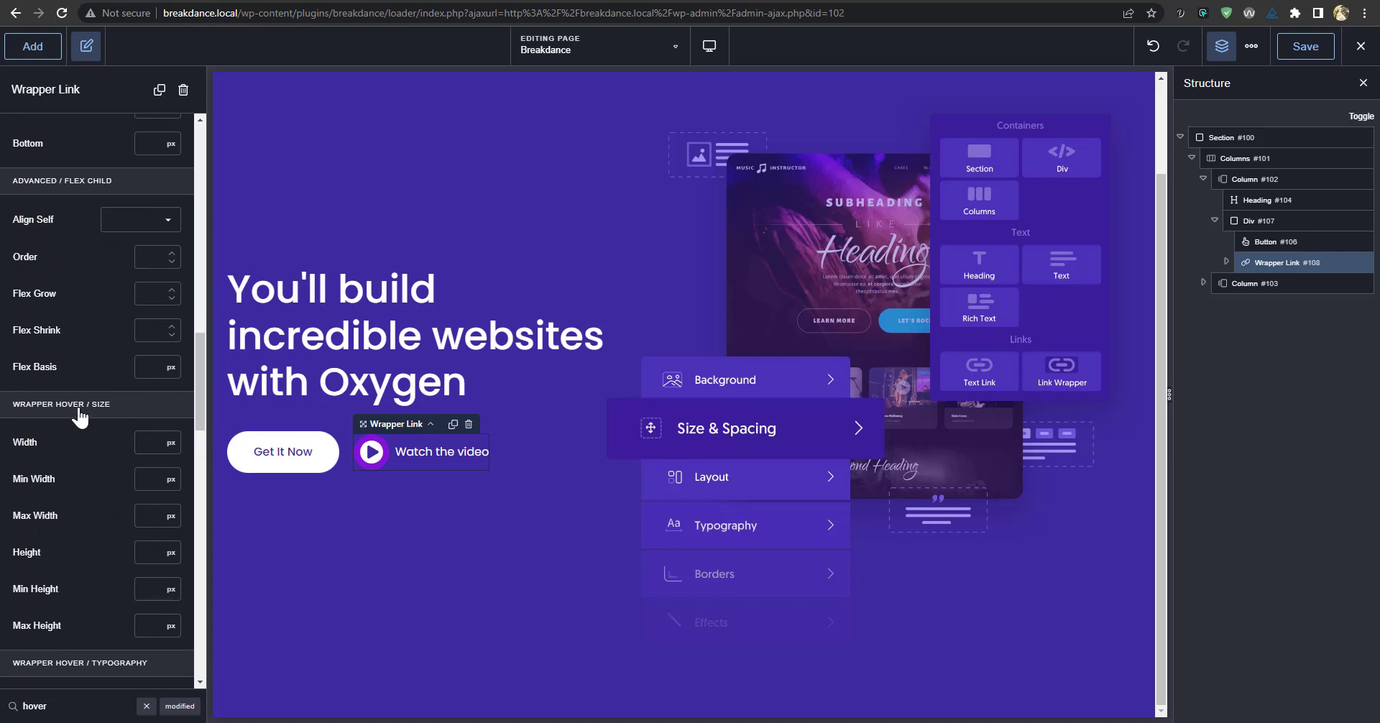
pyautogui.scroll(-3, 130, 507)
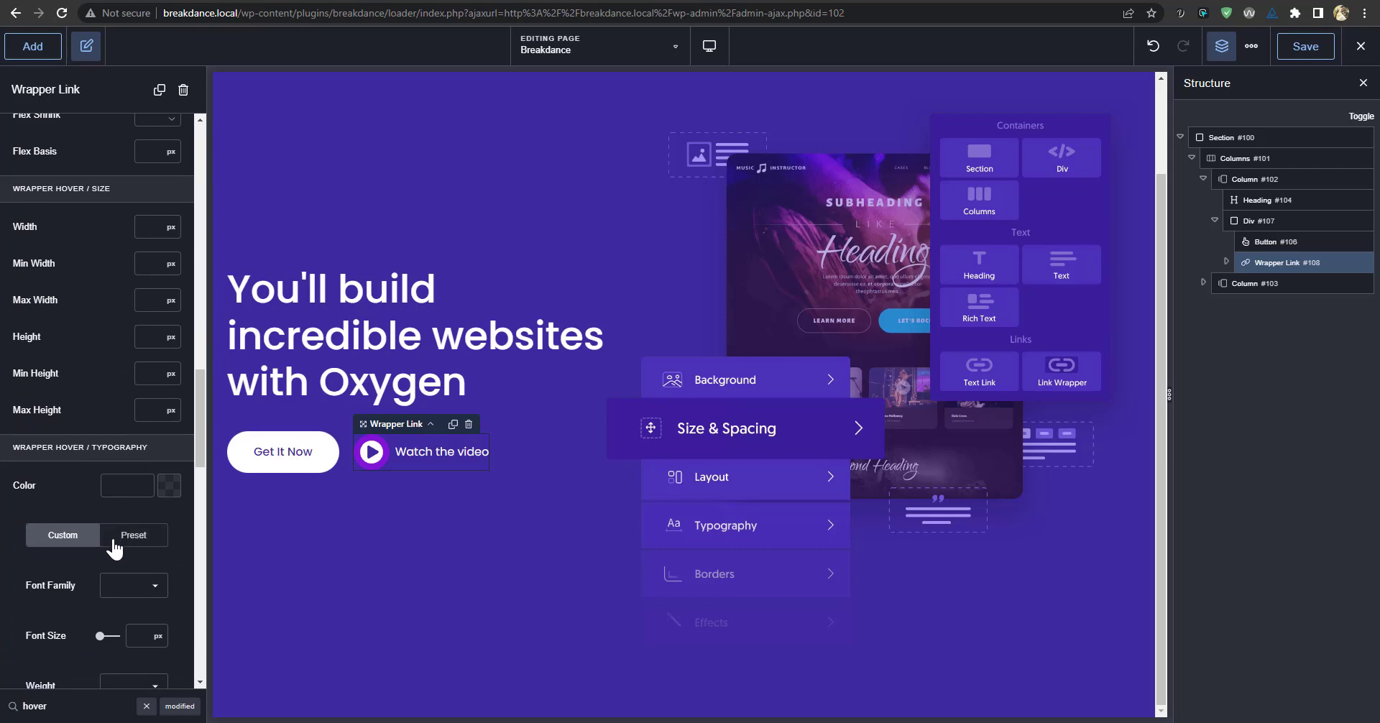
pyautogui.scroll(-4, 121, 546)
pyautogui.scroll(-2, 118, 536)
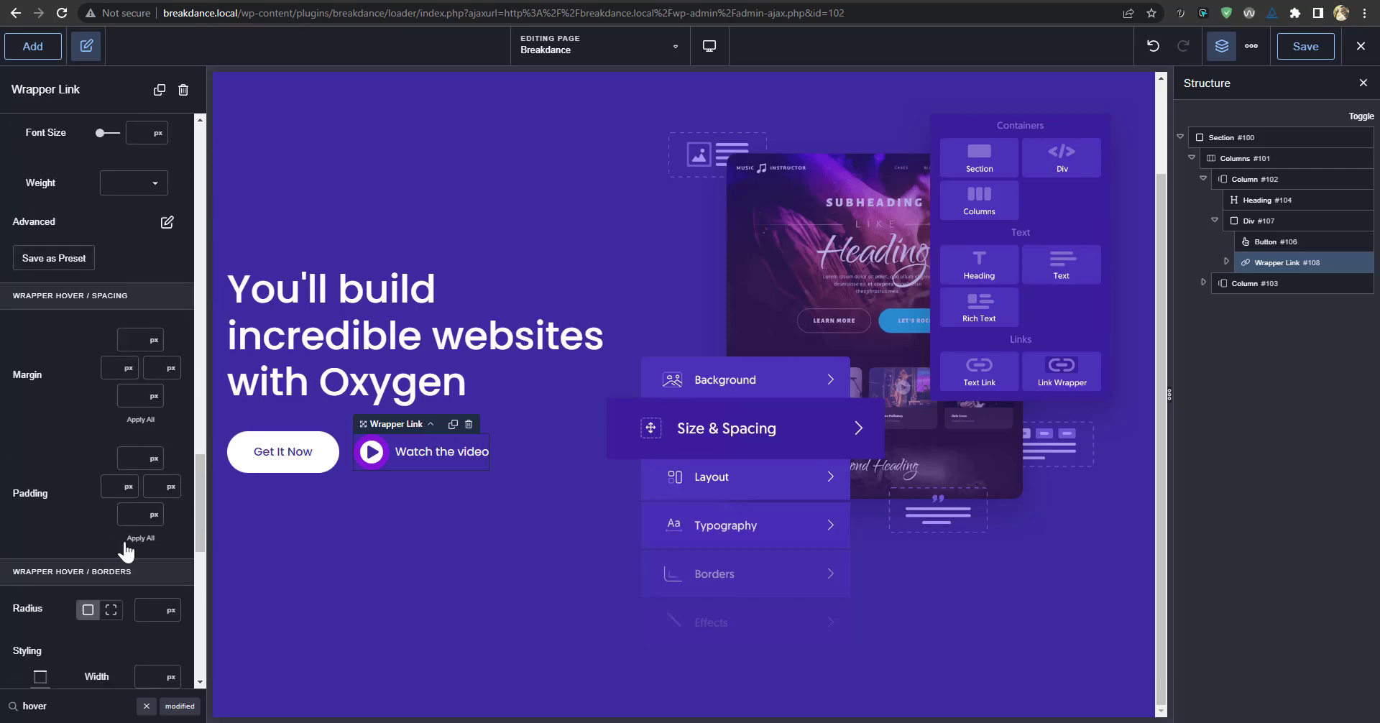
pyautogui.scroll(-4, 158, 596)
pyautogui.scroll(-4, 147, 589)
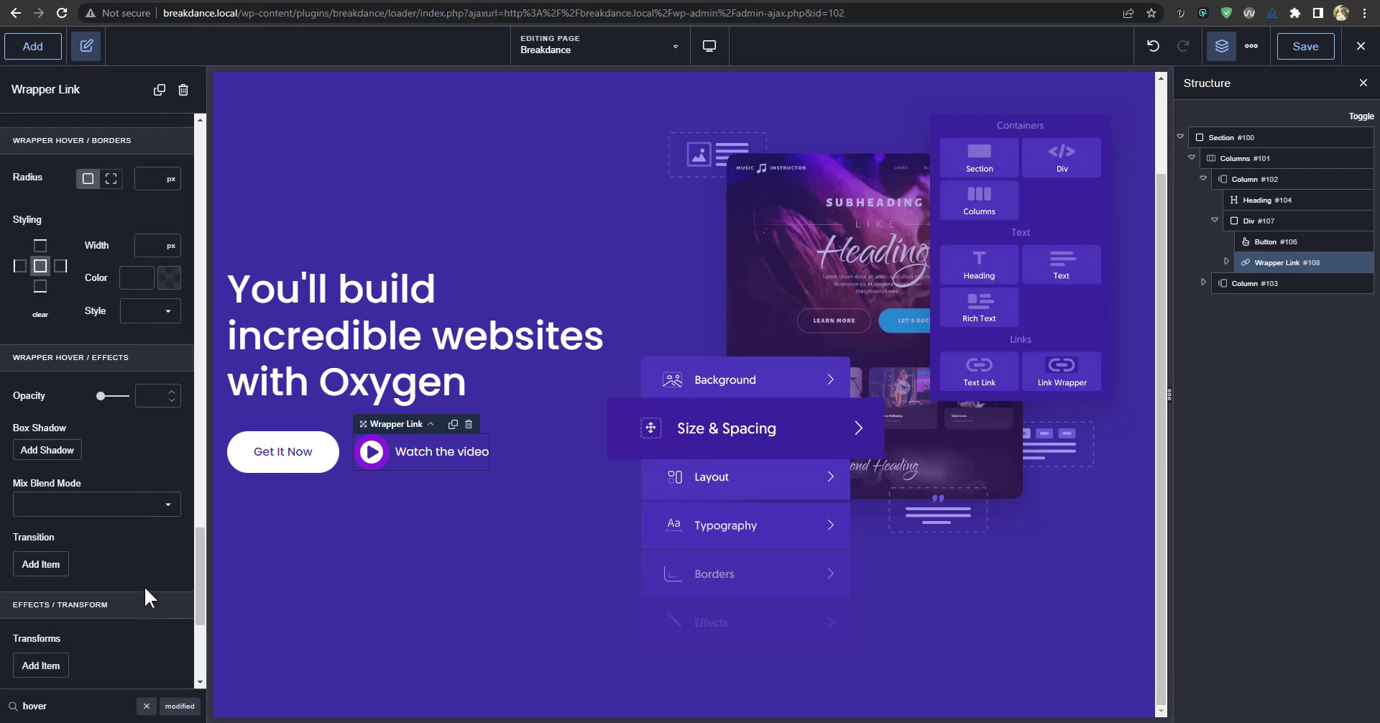
pyautogui.scroll(-2, 100, 503)
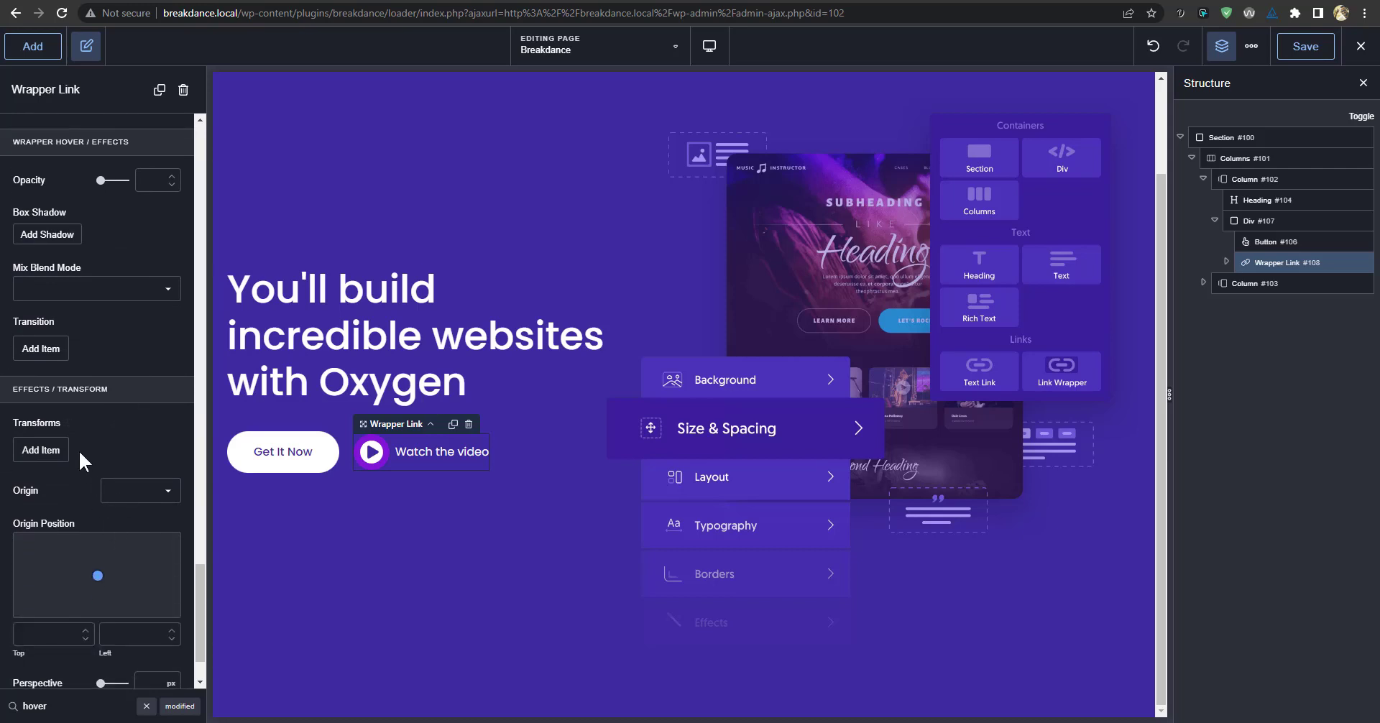
pyautogui.scroll(-1, 111, 410)
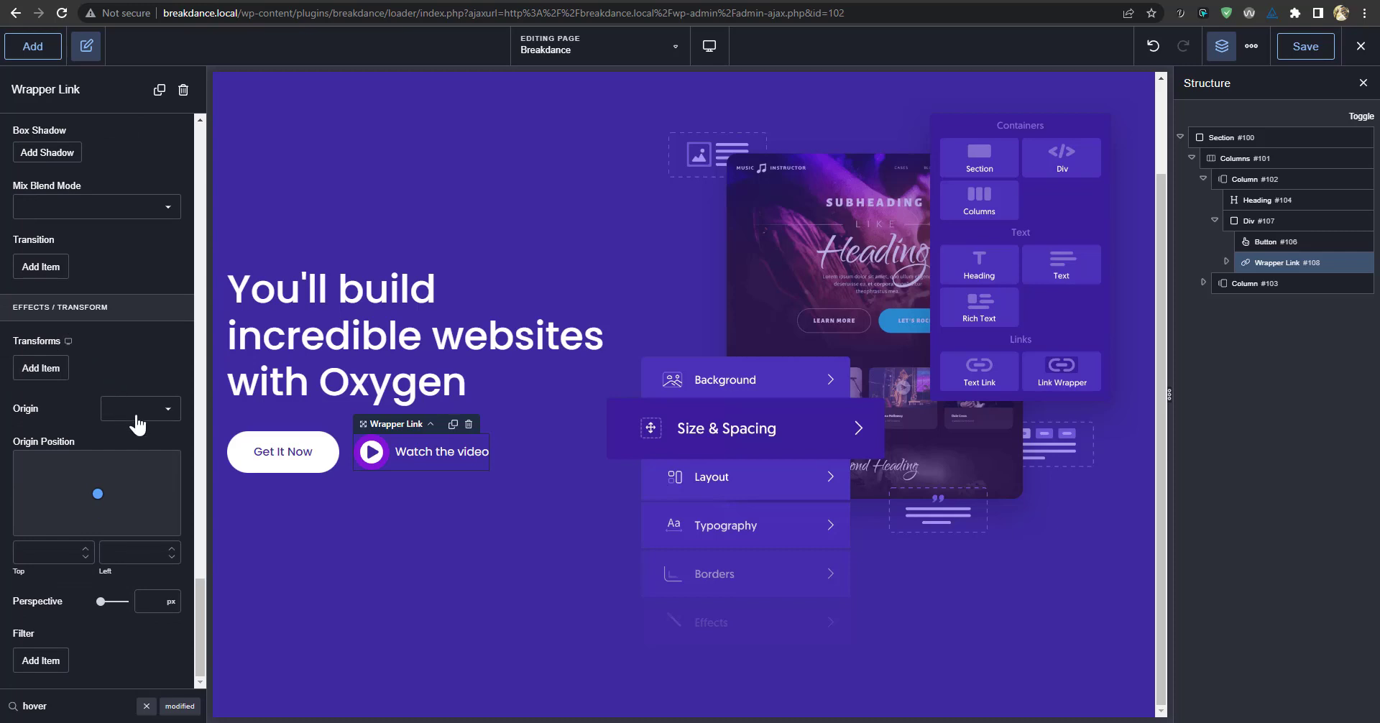
# Try adding a transform item to the hover effects of the Wrapper Link's wrapper and remove it.
pyautogui.click(60, 371)
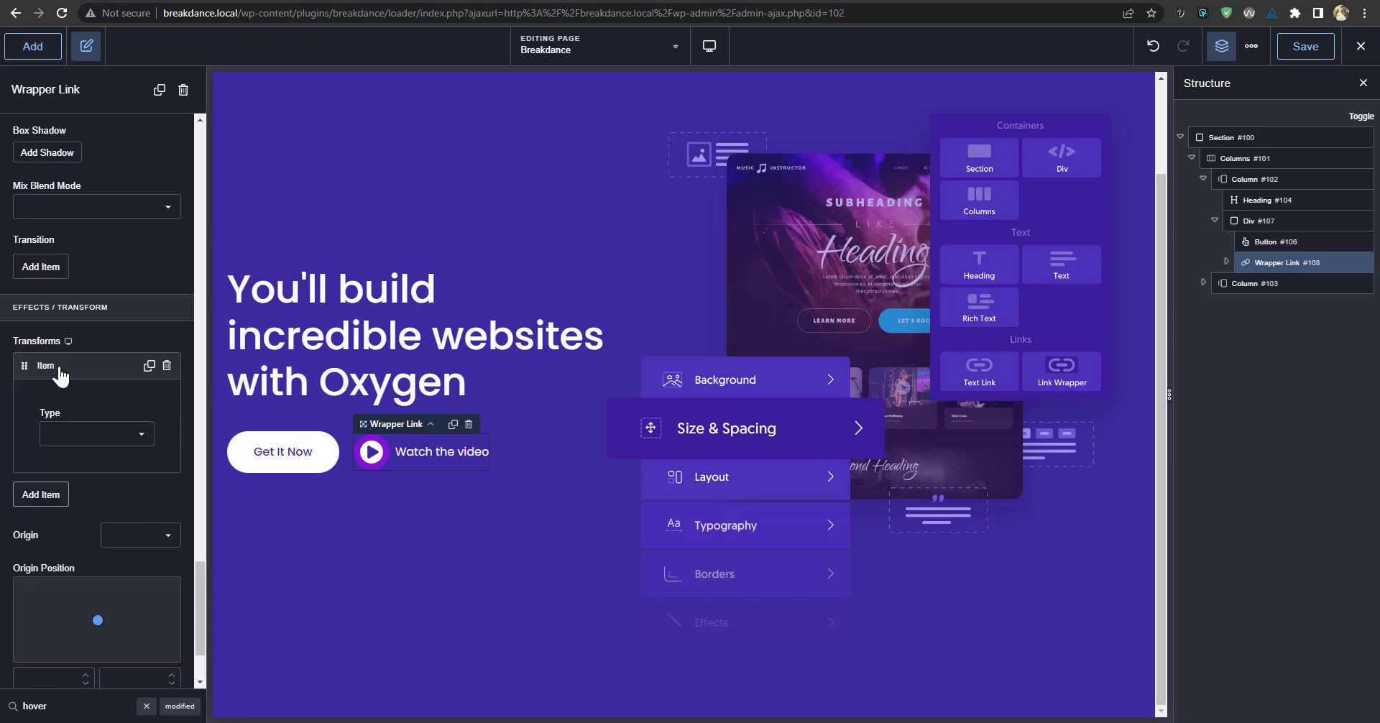
pyautogui.click(125, 437)
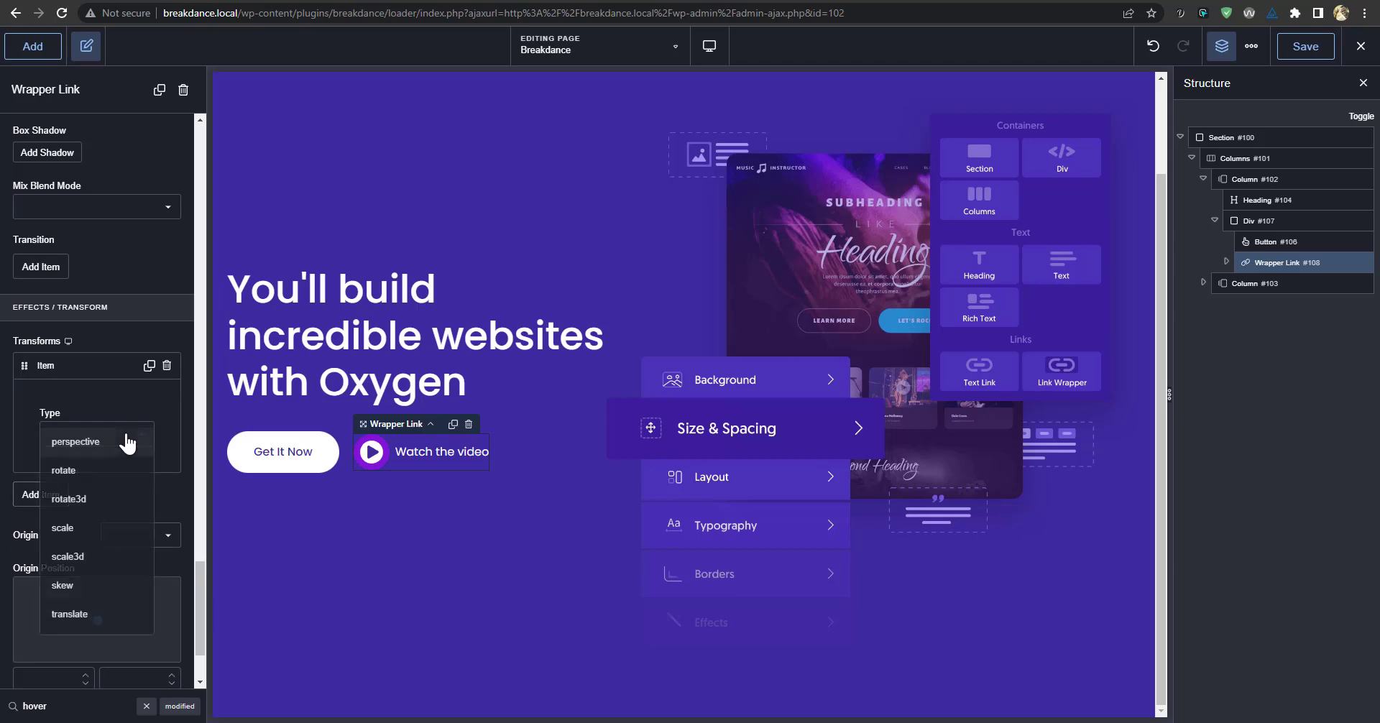
pyautogui.click(118, 390)
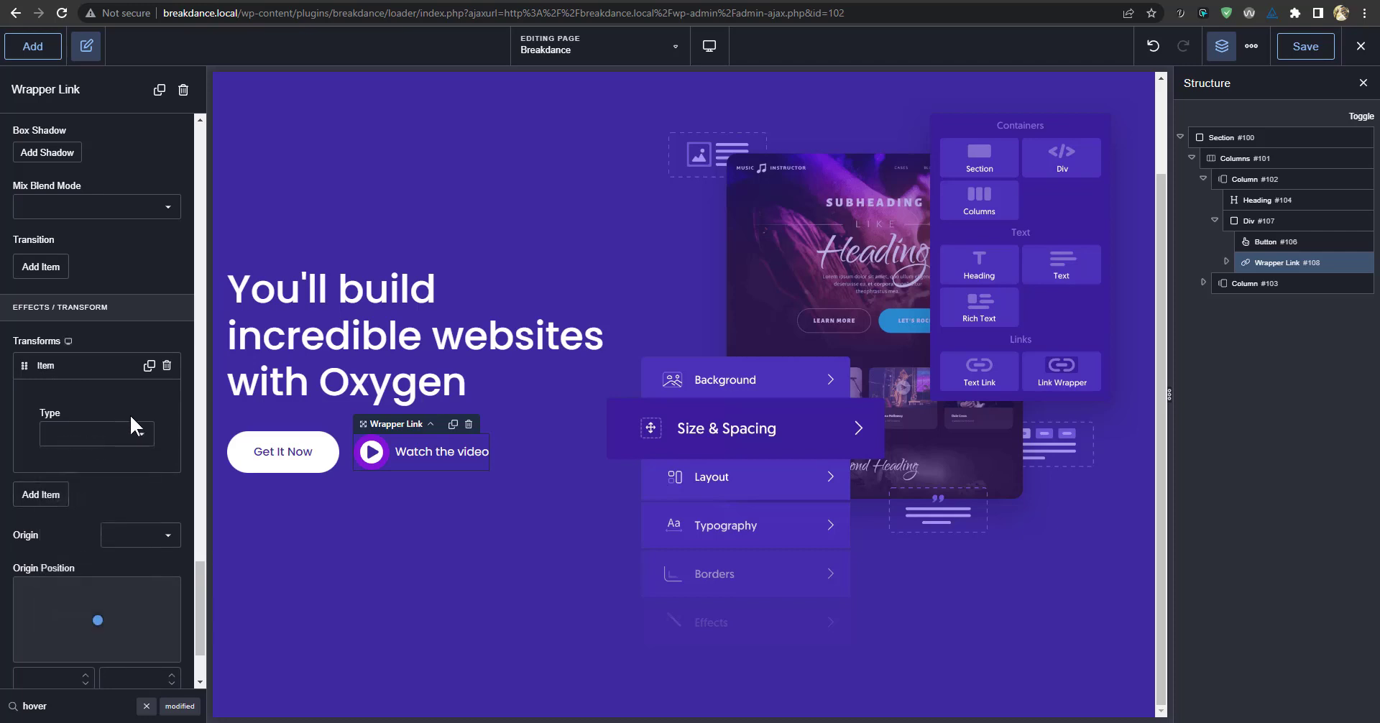
pyautogui.scroll(-1, 93, 542)
pyautogui.scroll(-3, 94, 544)
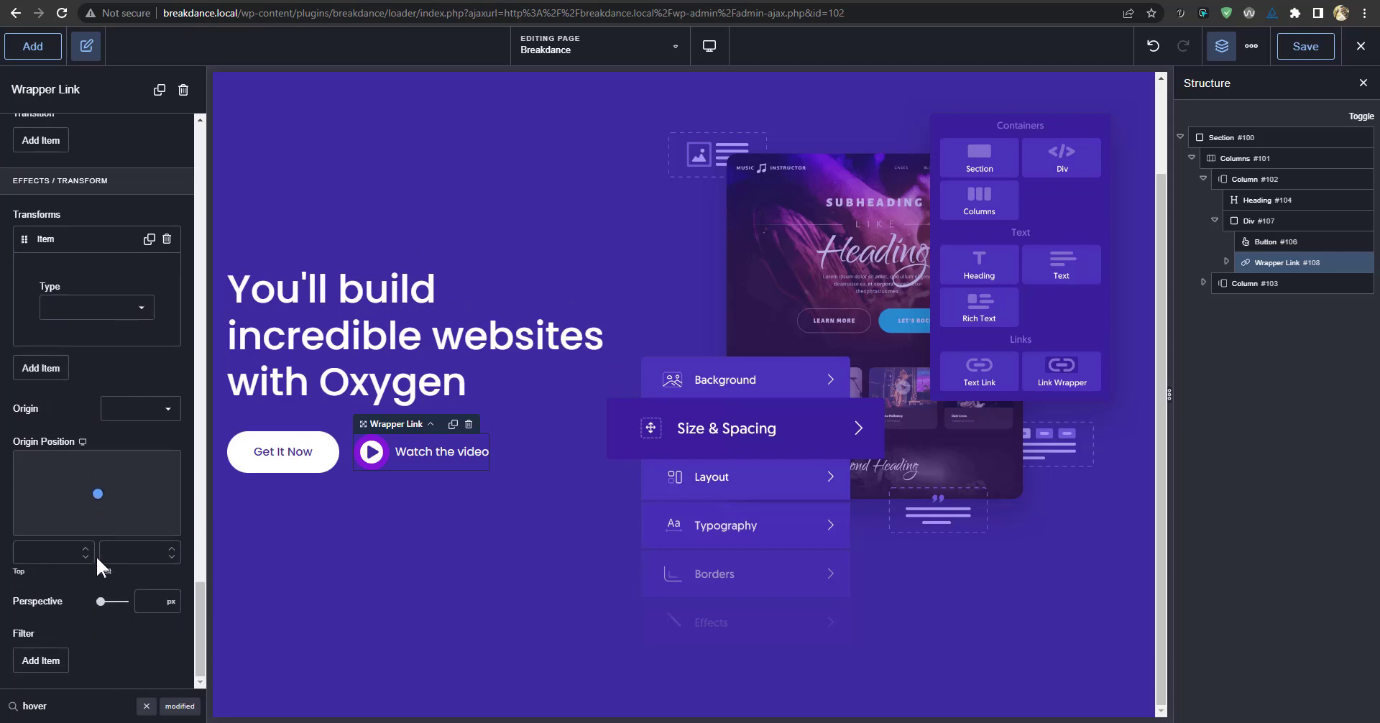
pyautogui.scroll(4, 123, 441)
pyautogui.click(167, 382)
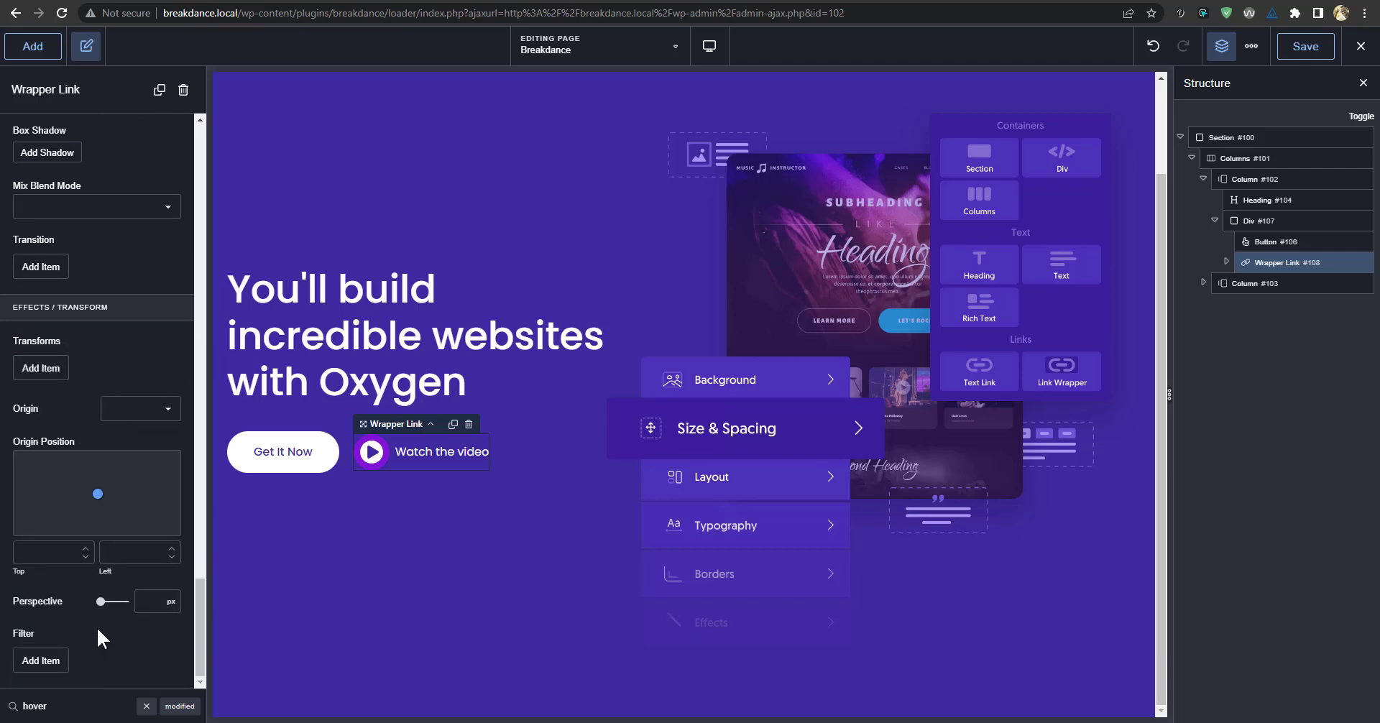
# Try a wrapper hover width of 110% on the Wrapper Link and clear the value.
pyautogui.scroll(5, 93, 632)
pyautogui.scroll(7, 87, 489)
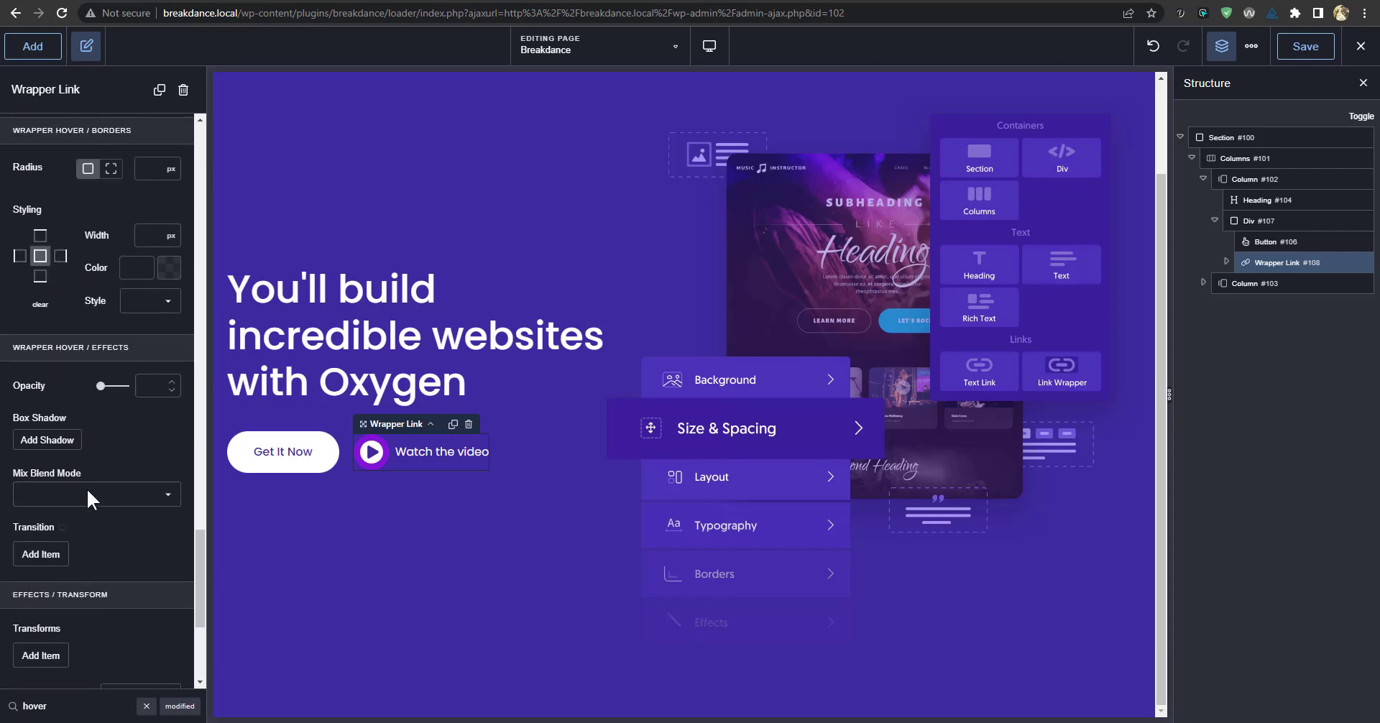
pyautogui.scroll(10, 100, 417)
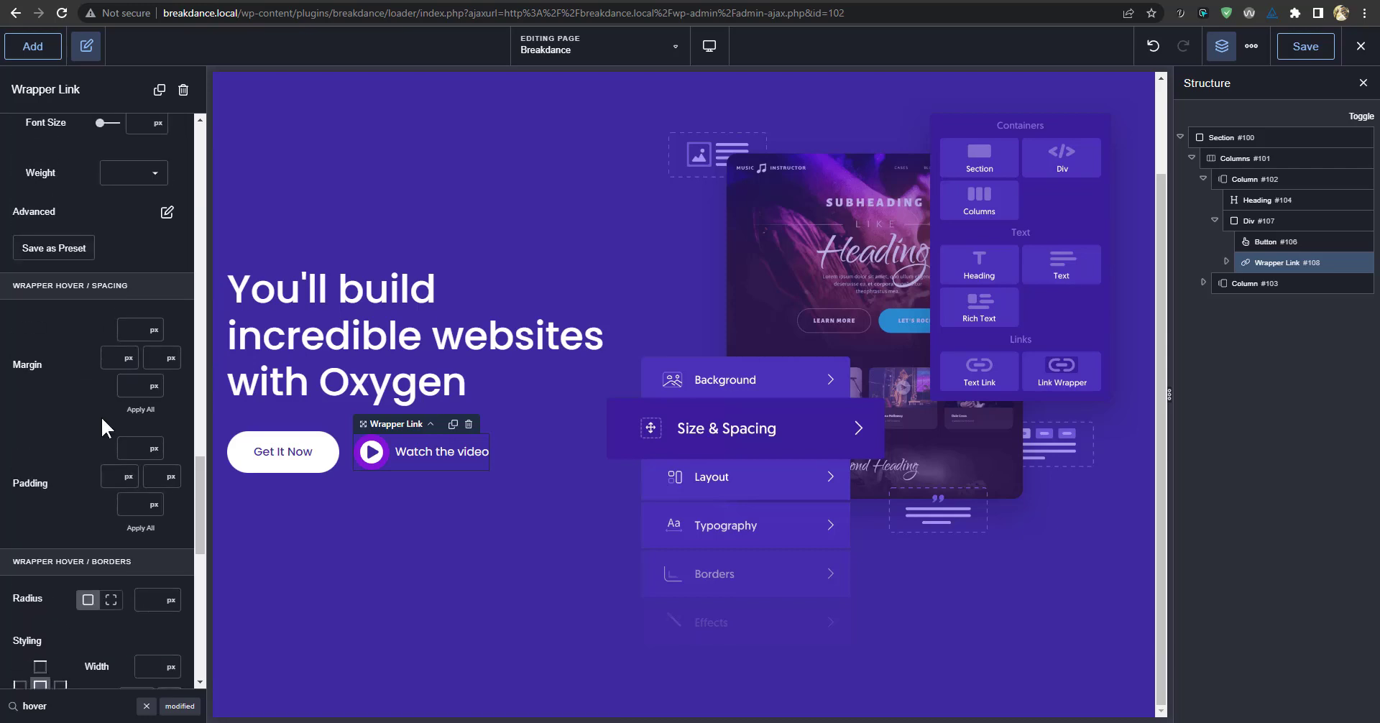
pyautogui.scroll(5, 122, 494)
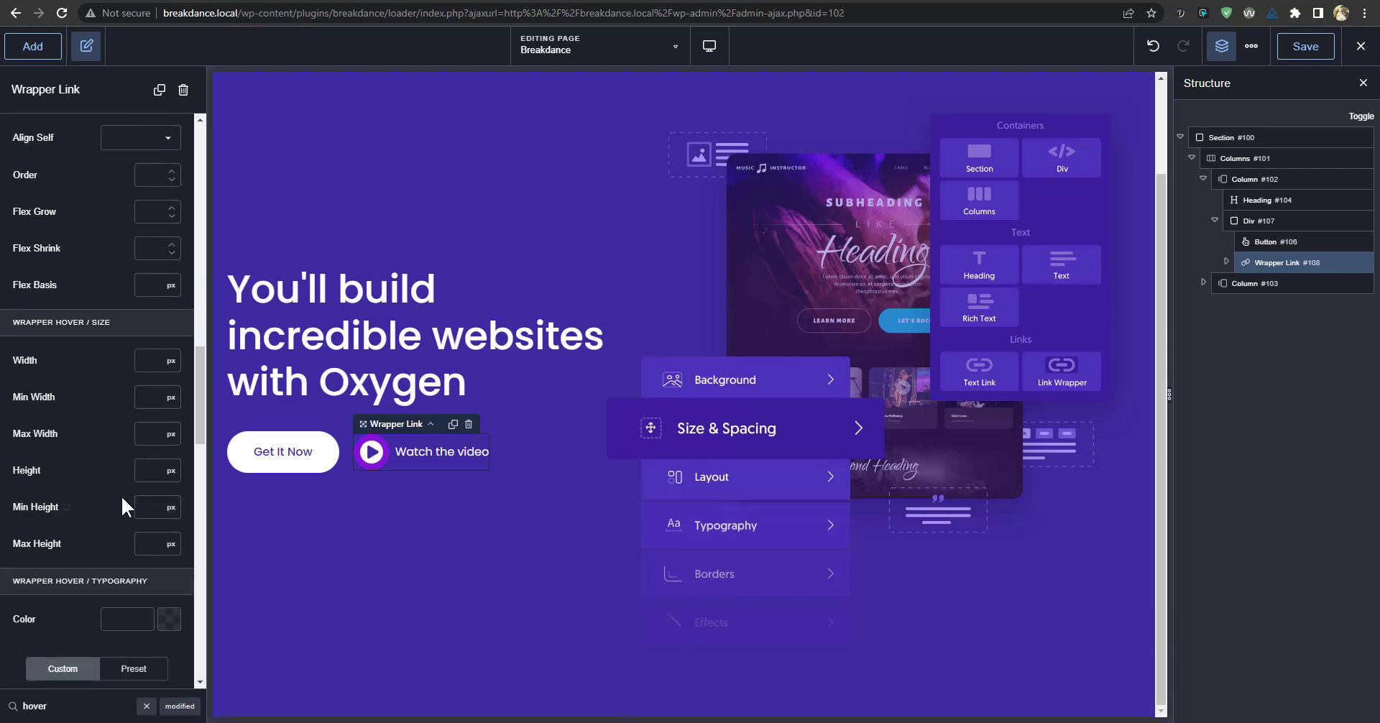
pyautogui.write('100')
pyautogui.click(171, 361)
pyautogui.click(176, 430)
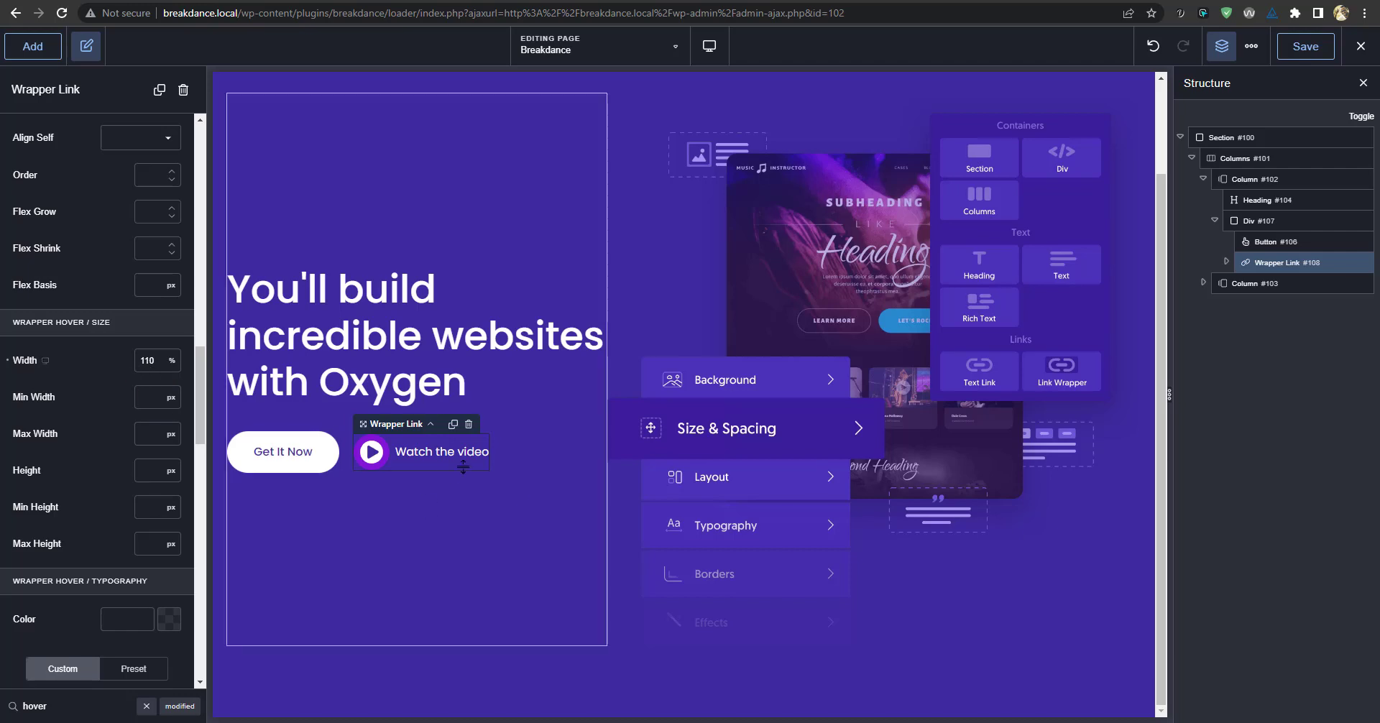
pyautogui.click(11, 361)
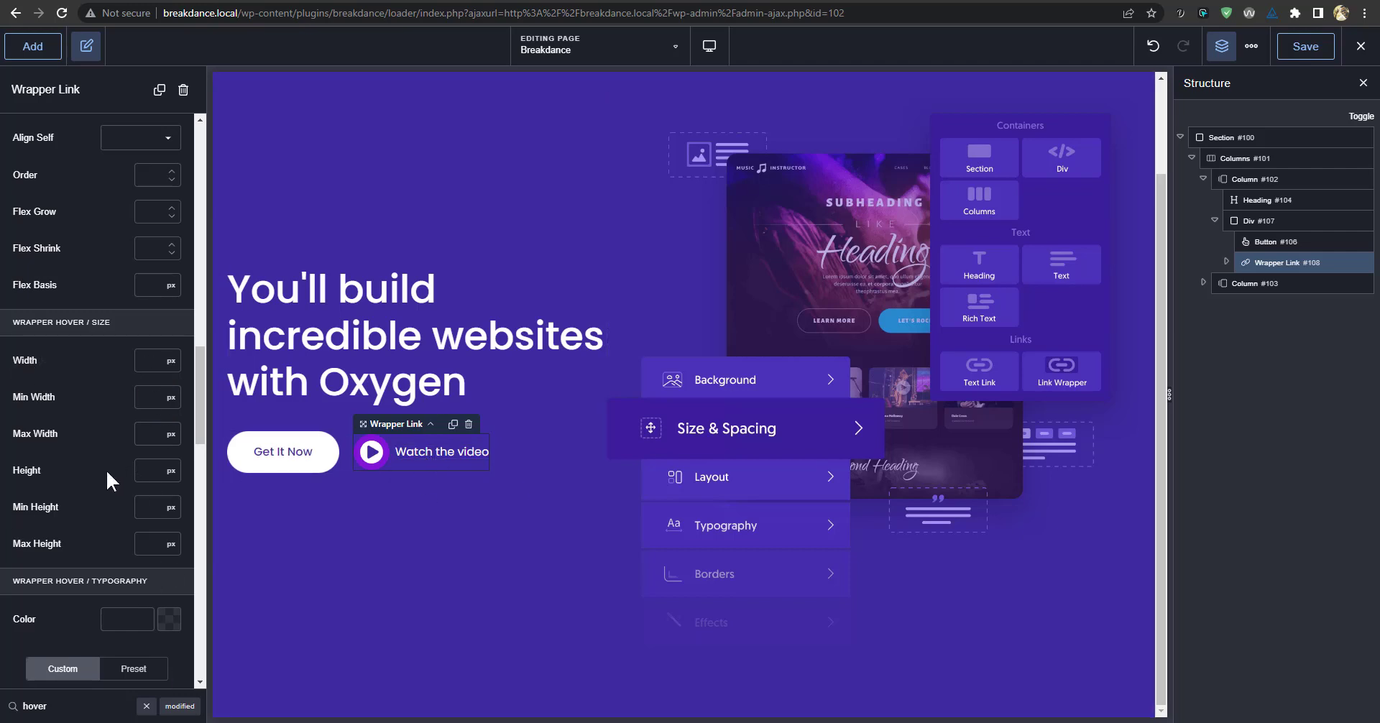
# Try white (#FFFFFF) as the wrapper hover background color of the Wrapper Link and clear it.
pyautogui.scroll(6, 108, 431)
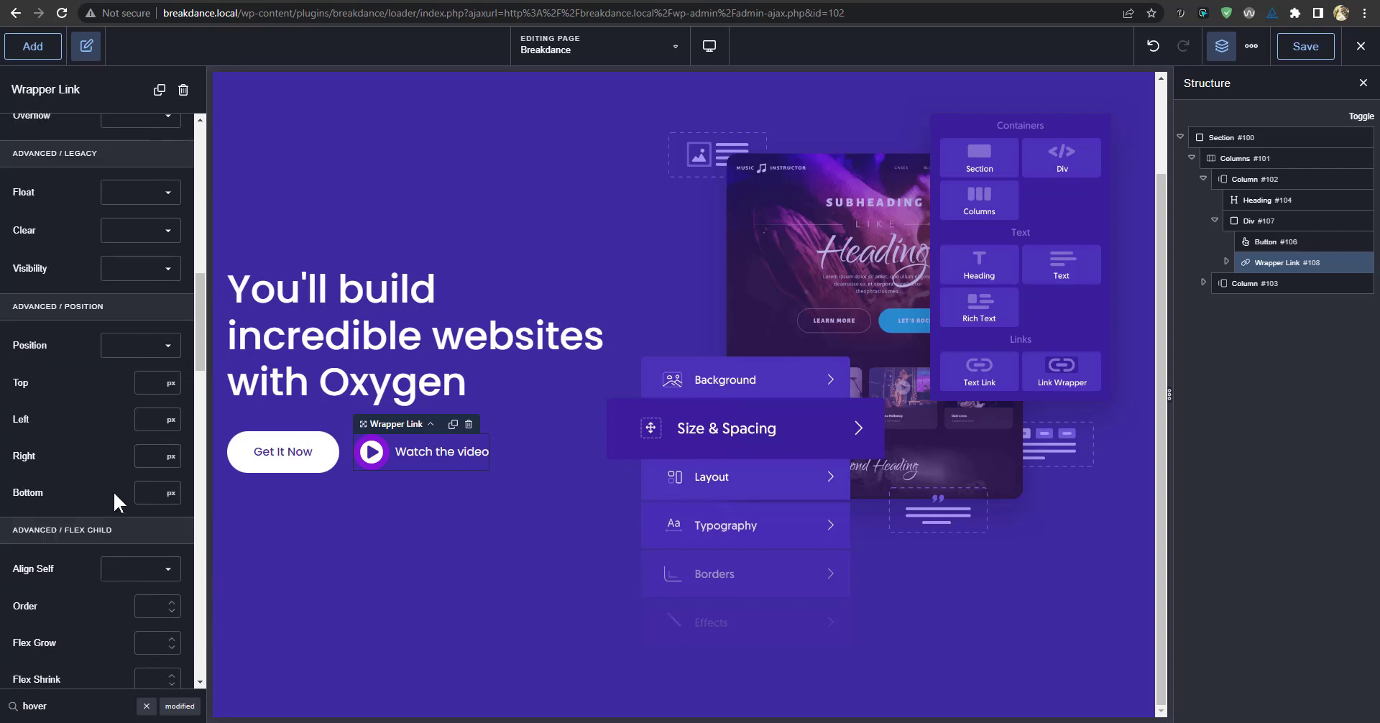
pyautogui.scroll(2, 102, 515)
pyautogui.scroll(1, 102, 515)
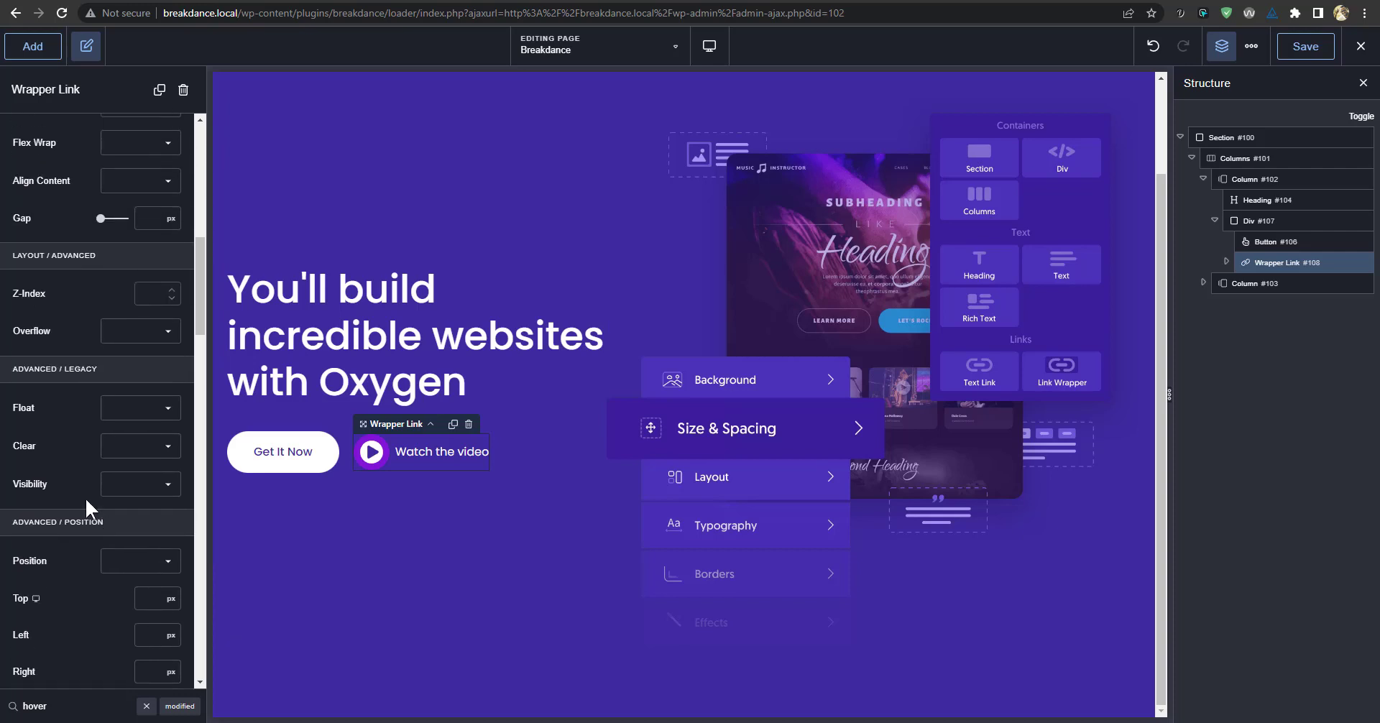
pyautogui.scroll(4, 98, 375)
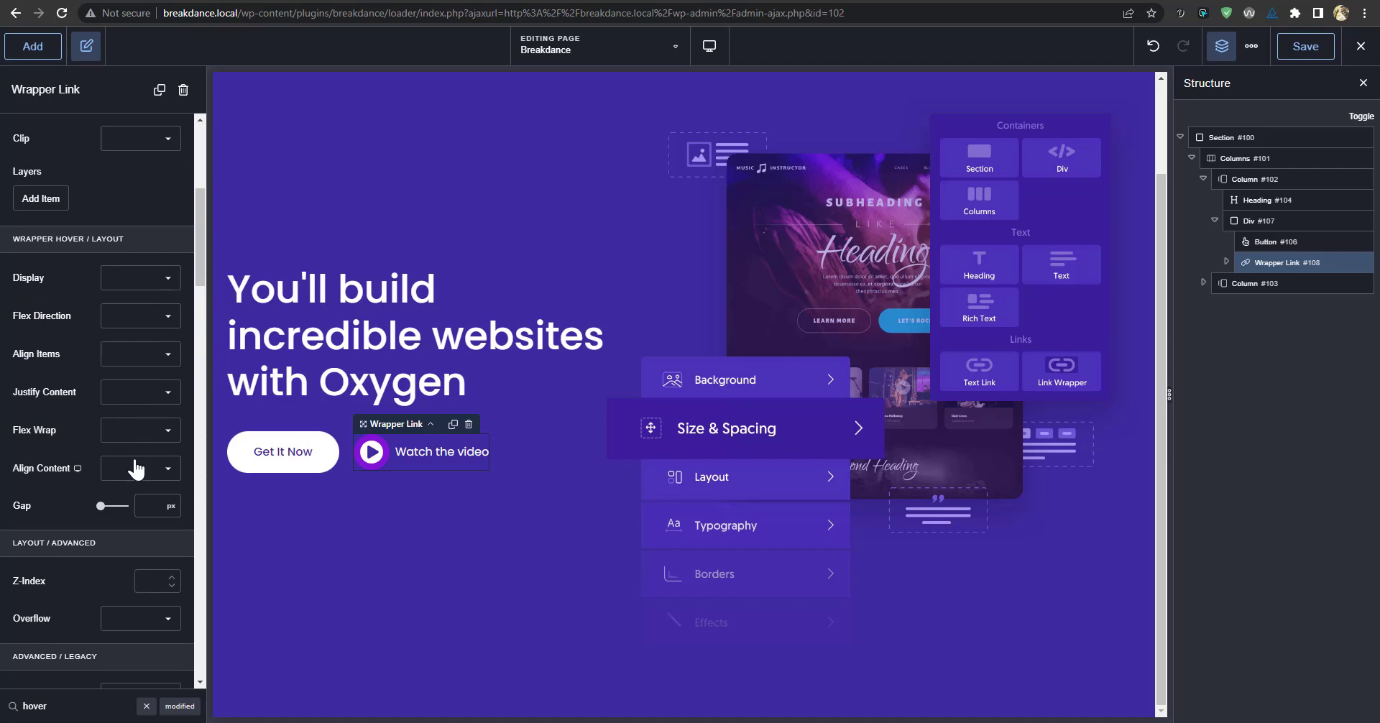
pyautogui.scroll(4, 136, 469)
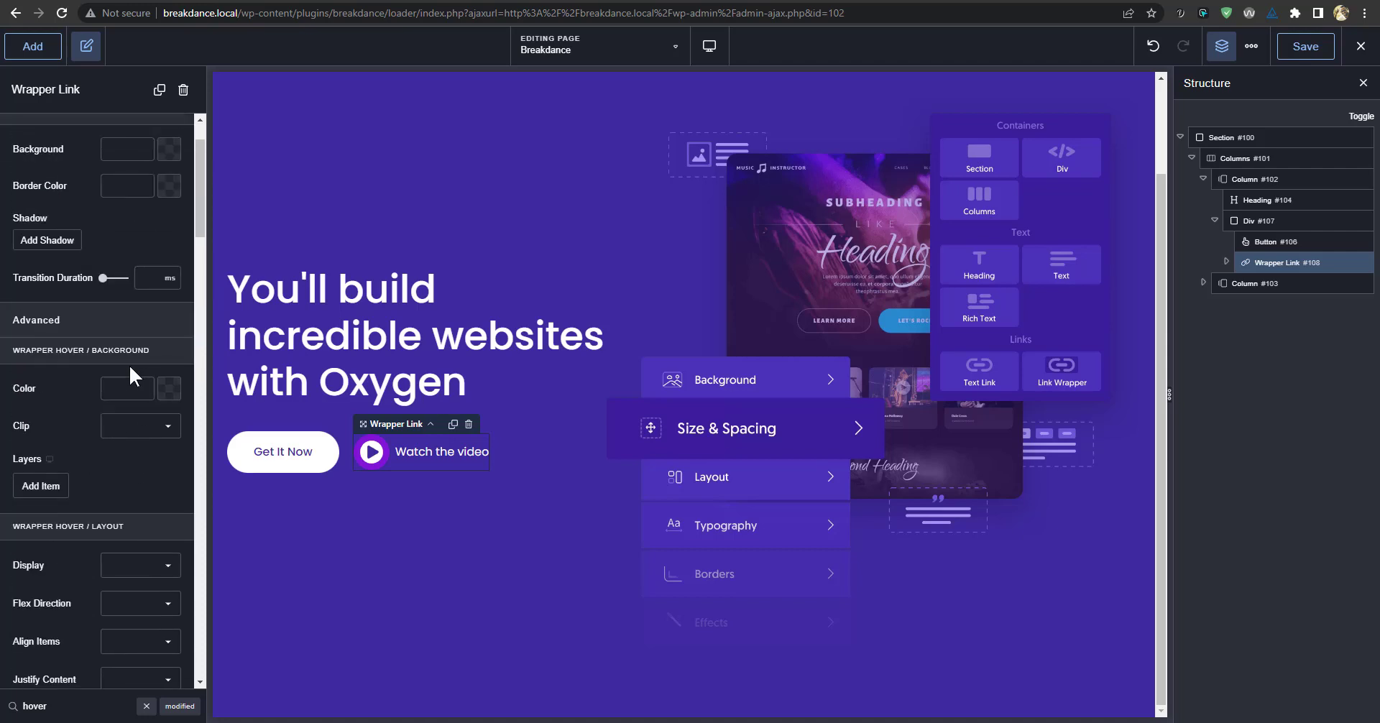
pyautogui.click(164, 389)
pyautogui.click(52, 622)
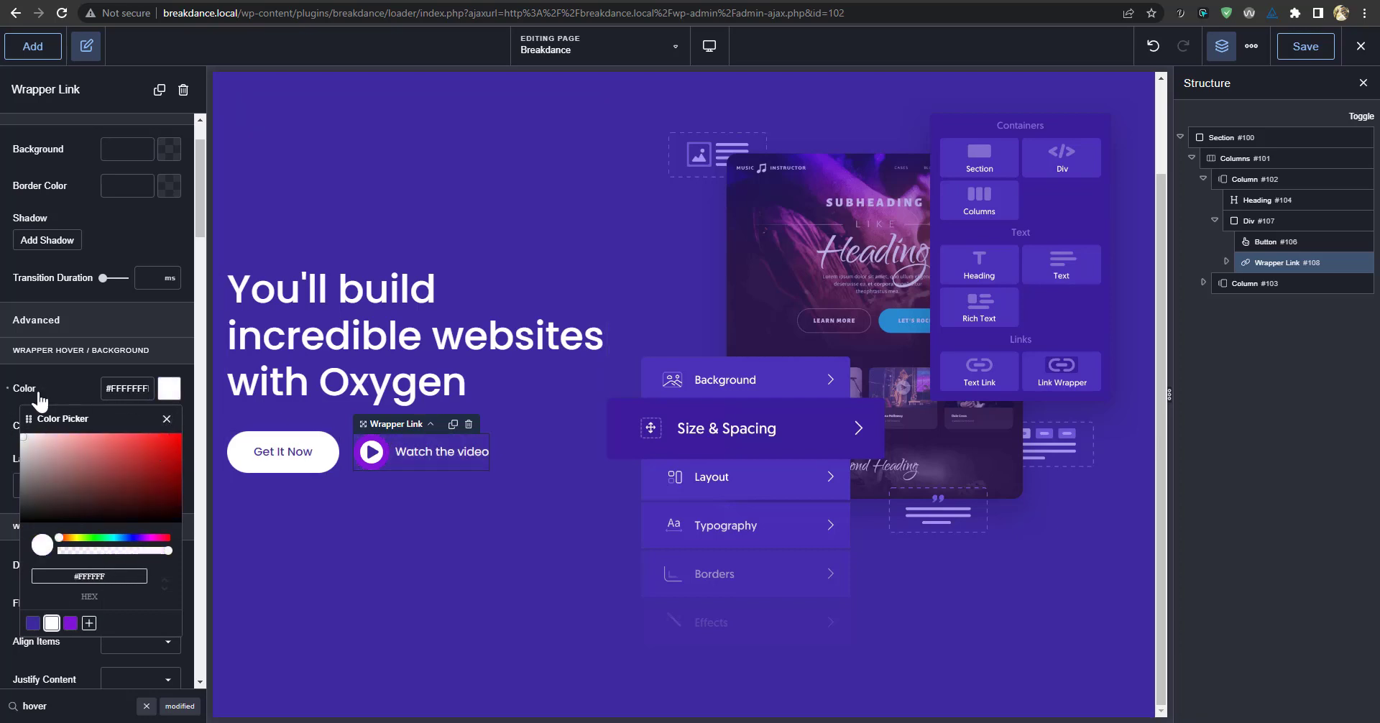
pyautogui.click(9, 392)
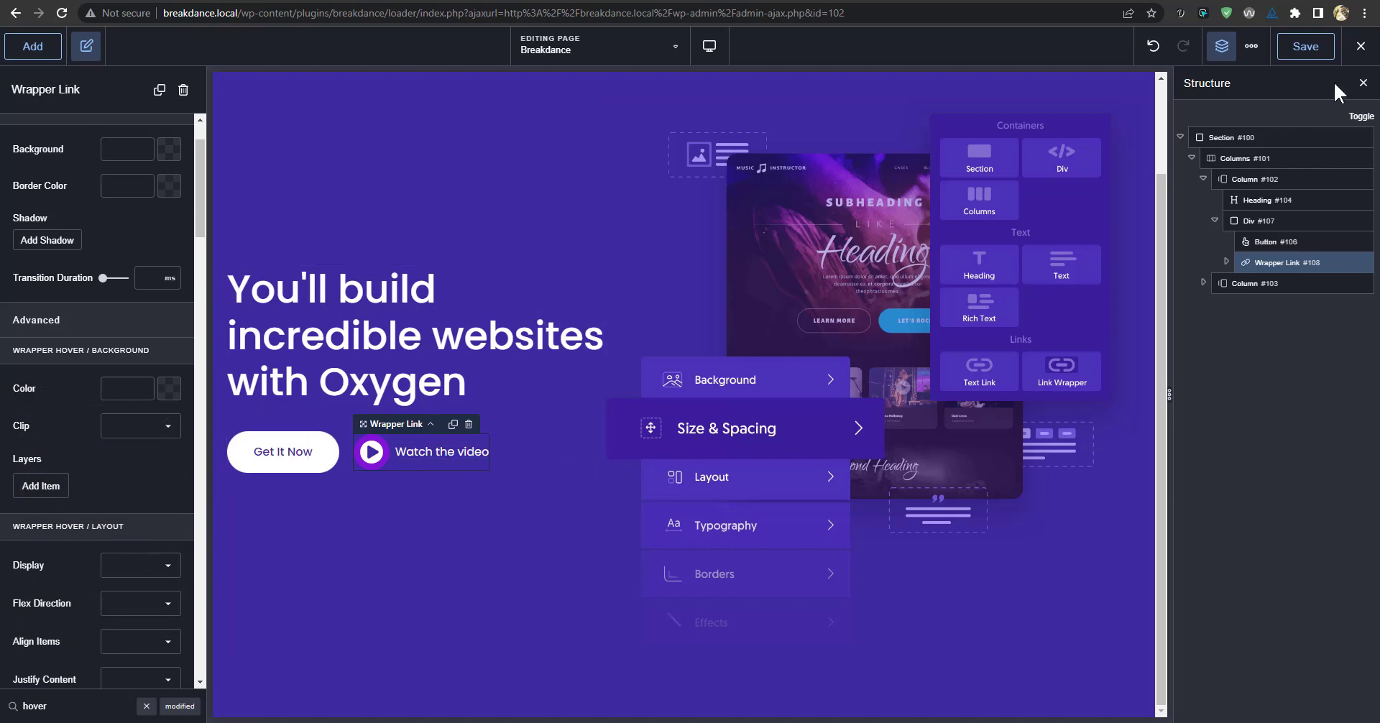
# Save the page, reload its live front-end view, and select the heading's column back in the builder.
pyautogui.click(1321, 49)
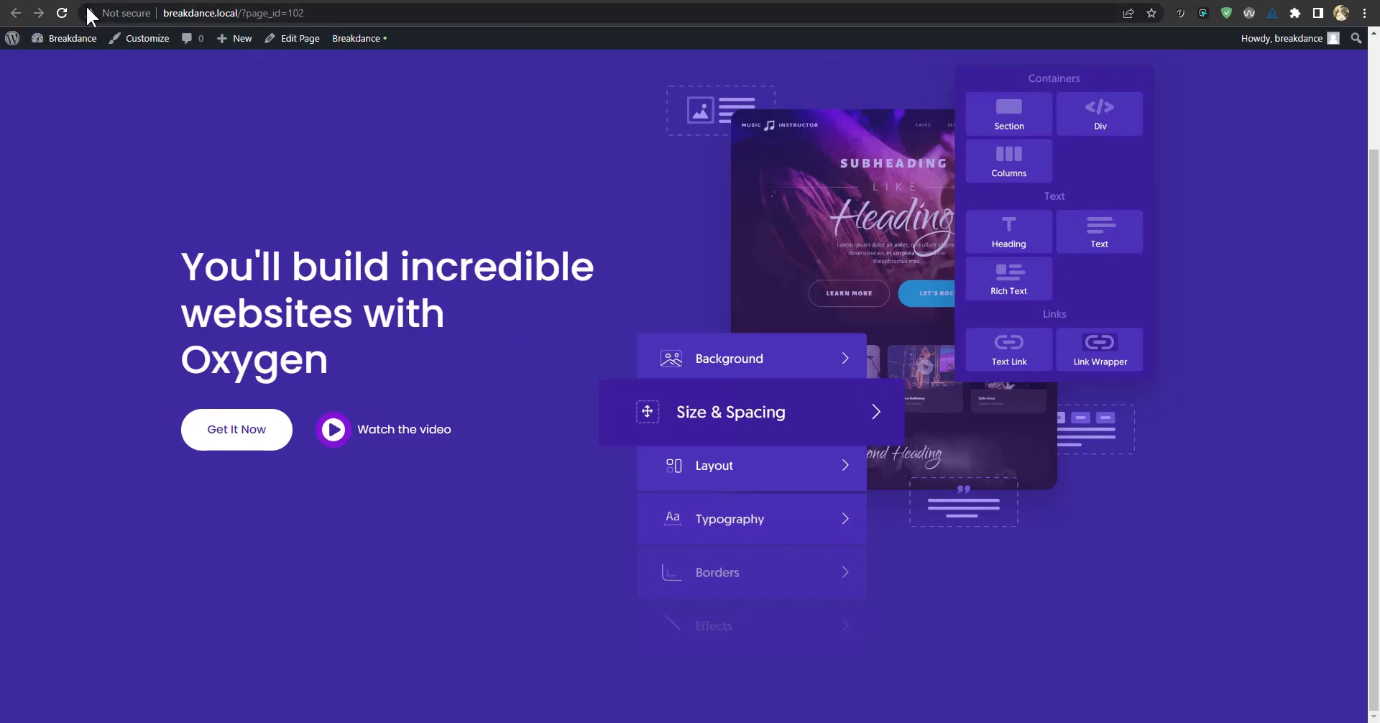
pyautogui.click(62, 13)
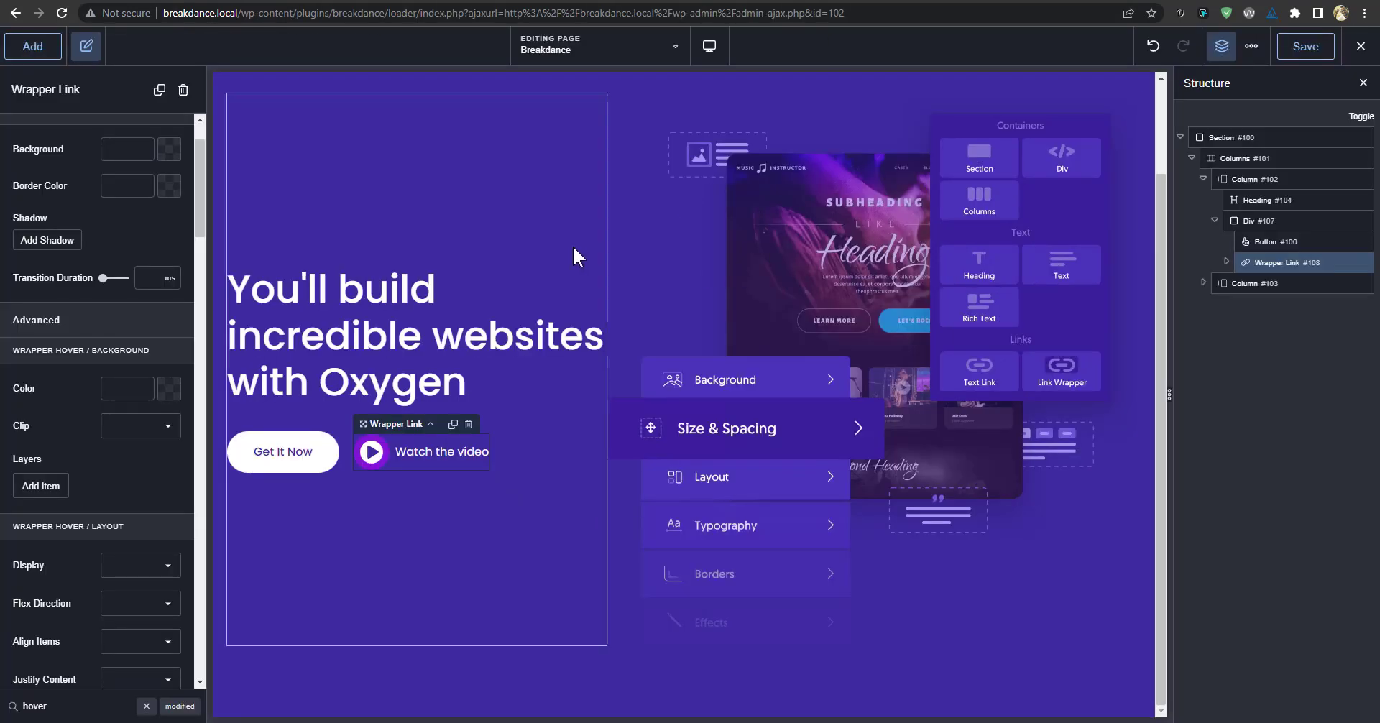
pyautogui.click(573, 248)
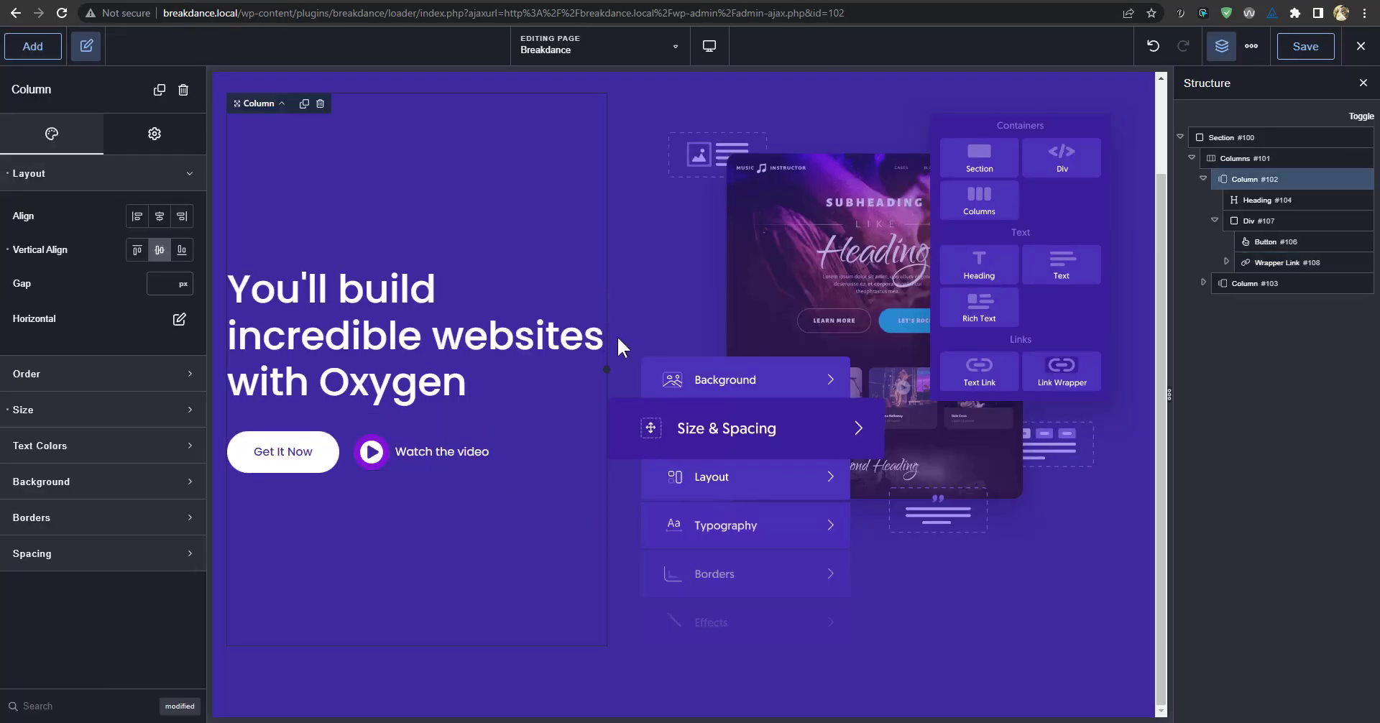
# Widen the heading's column so it takes more of the row, save the page, and reload its live front-end view.
pyautogui.moveTo(608, 368); pyautogui.dragTo(649, 368)
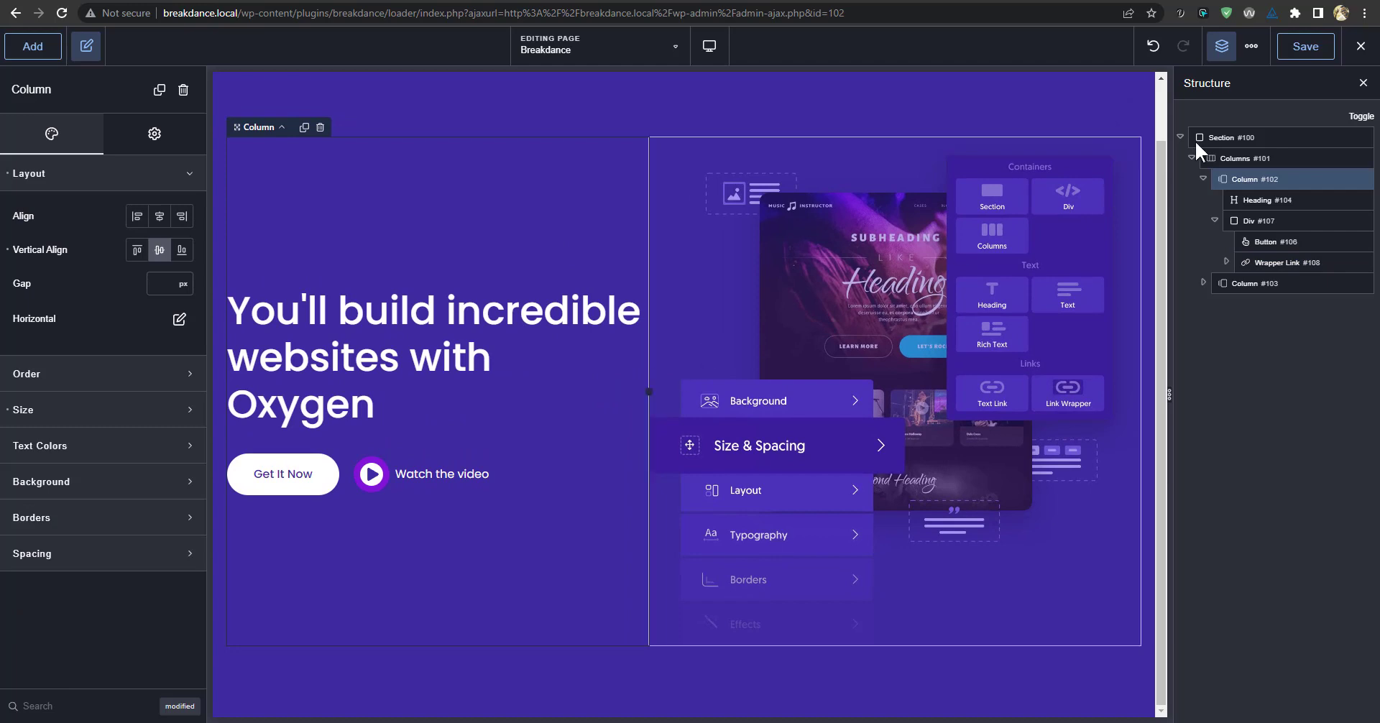
pyautogui.click(1306, 46)
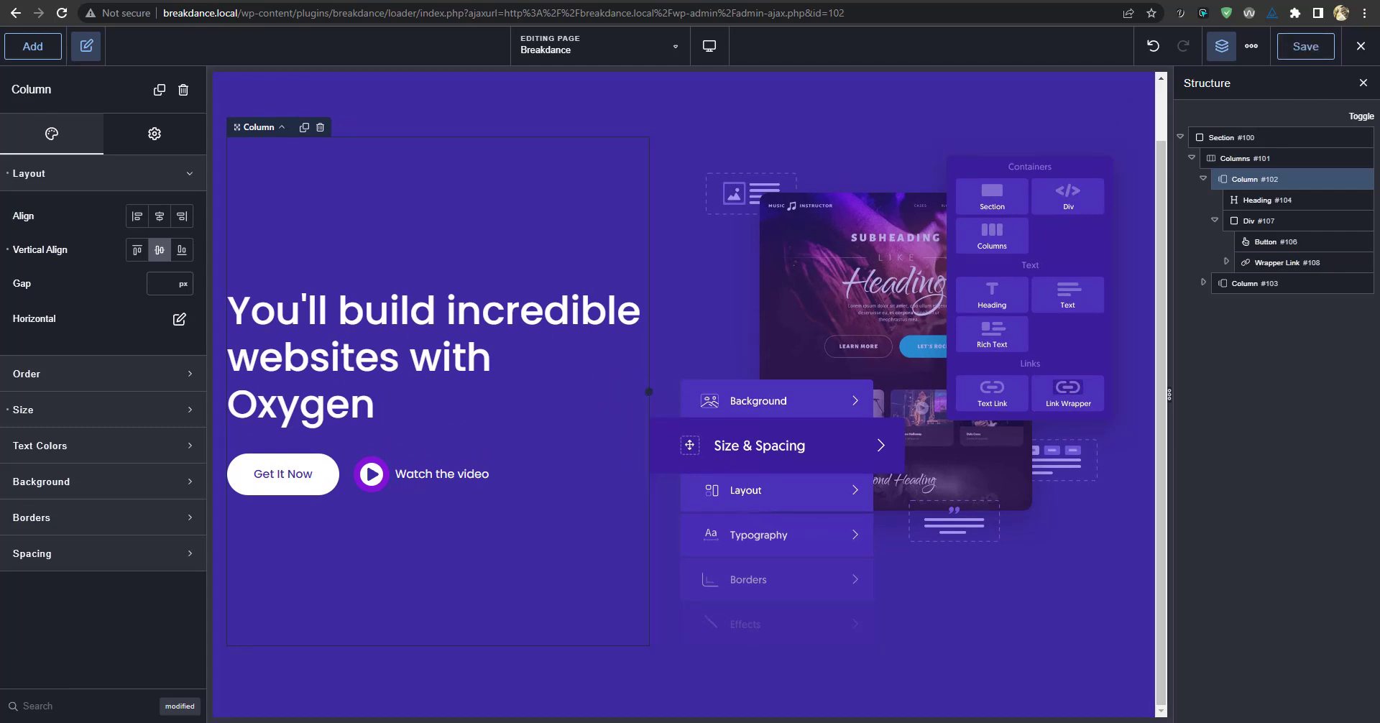
pyautogui.click(1360, 46)
pyautogui.click(60, 12)
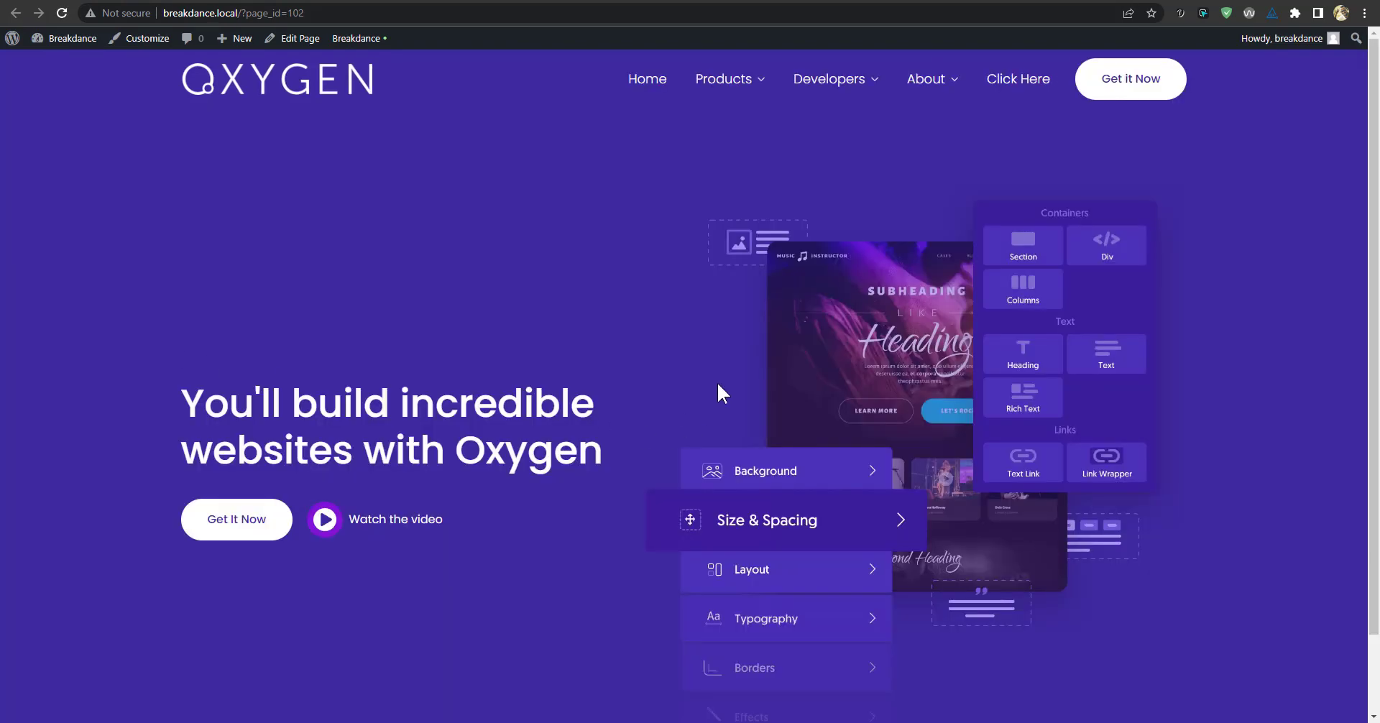
# Compare the live page's hero layout and header with the original Oxygen homepage.
pyautogui.hotkey('ctrl', 'Tab')
pyautogui.hotkey('ctrl', 'Tab')
pyautogui.hotkey('ctrl', 'Tab')
pyautogui.hotkey('ctrl', 'Tab')
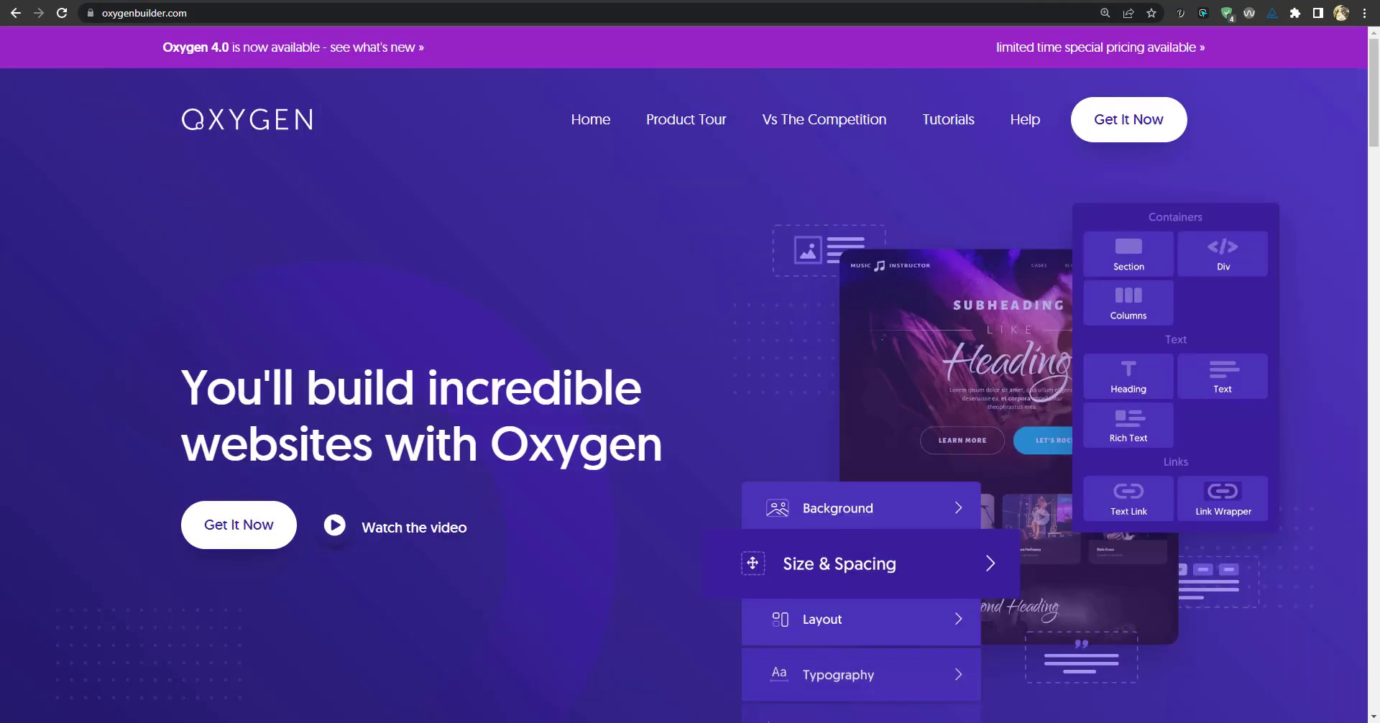
pyautogui.hotkey('ctrl', 'Tab')
pyautogui.hotkey('ctrl', 'Tab')
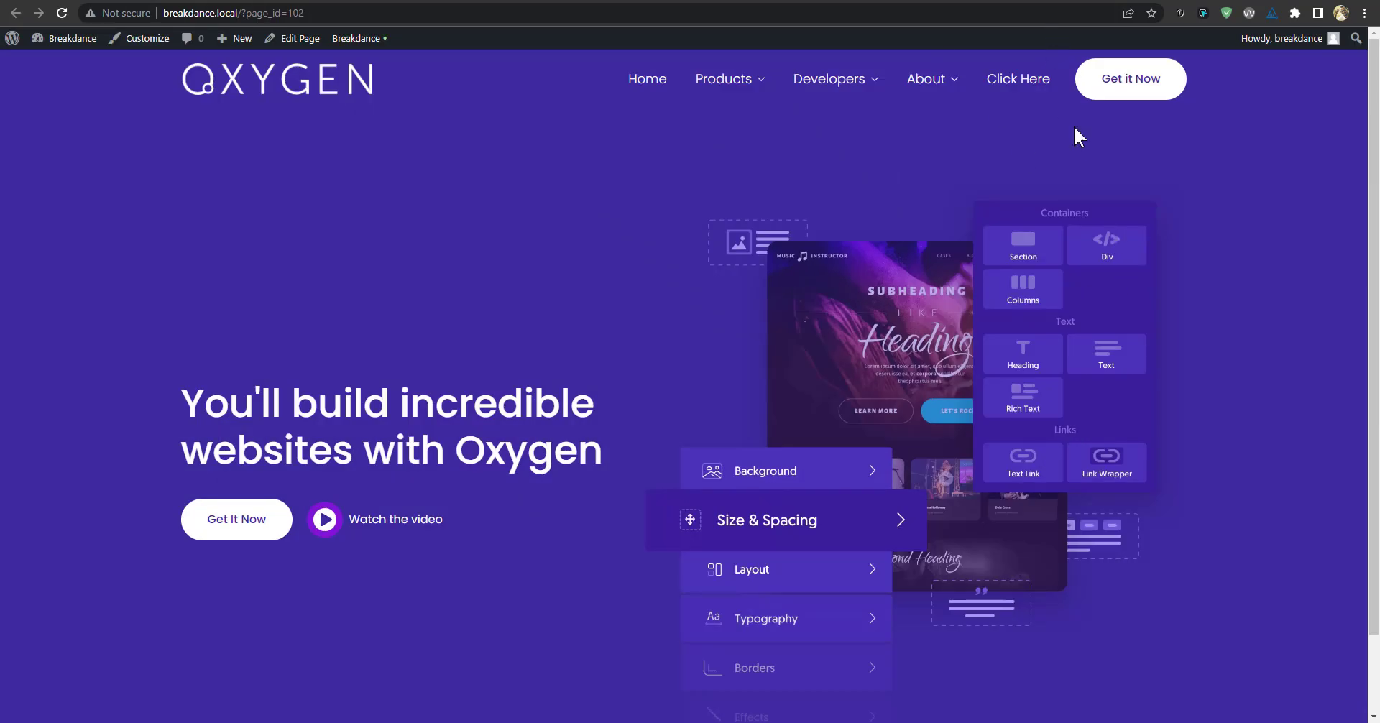
pyautogui.hotkey('ctrl', 'Tab')
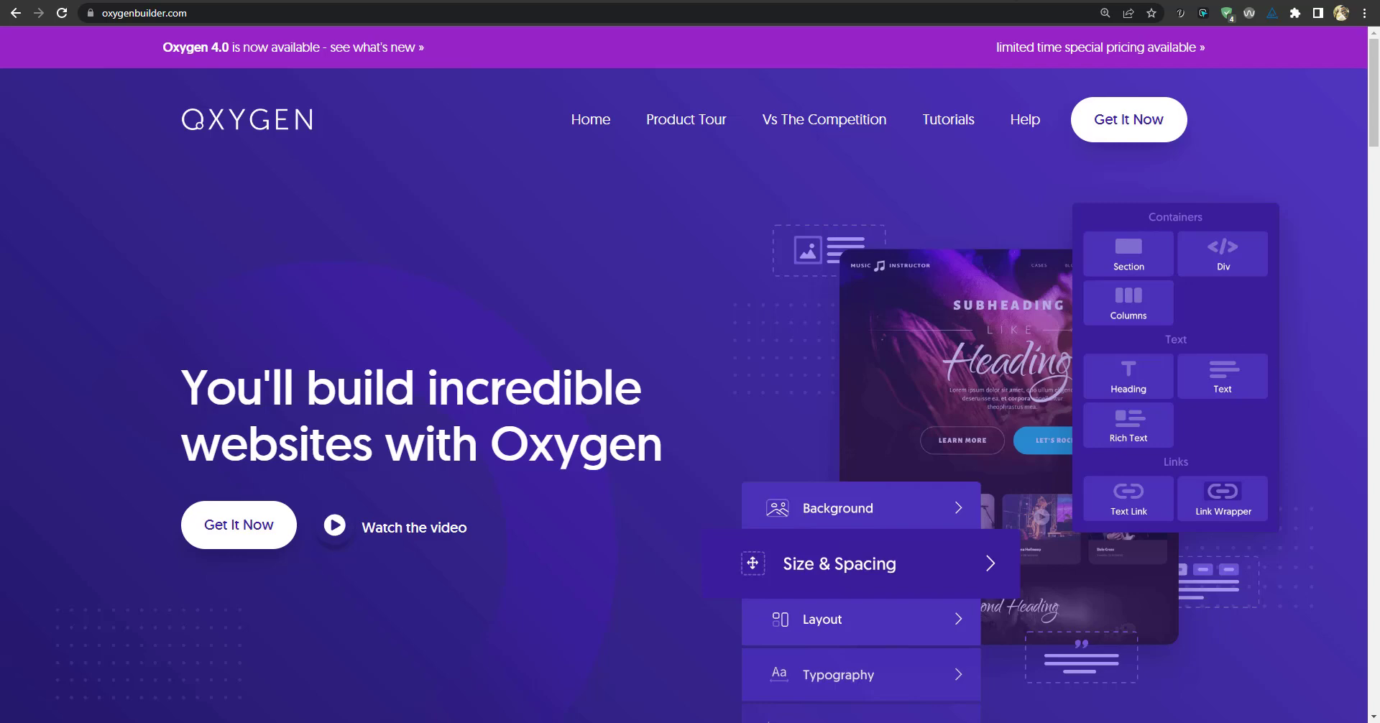
pyautogui.hotkey('ctrl', 'Tab')
pyautogui.hotkey('ctrl', 'Tab')
# Inspect the hero image and both columns in the builder, and check the hero background on the original Oxygen homepage.
pyautogui.click(1090, 420)
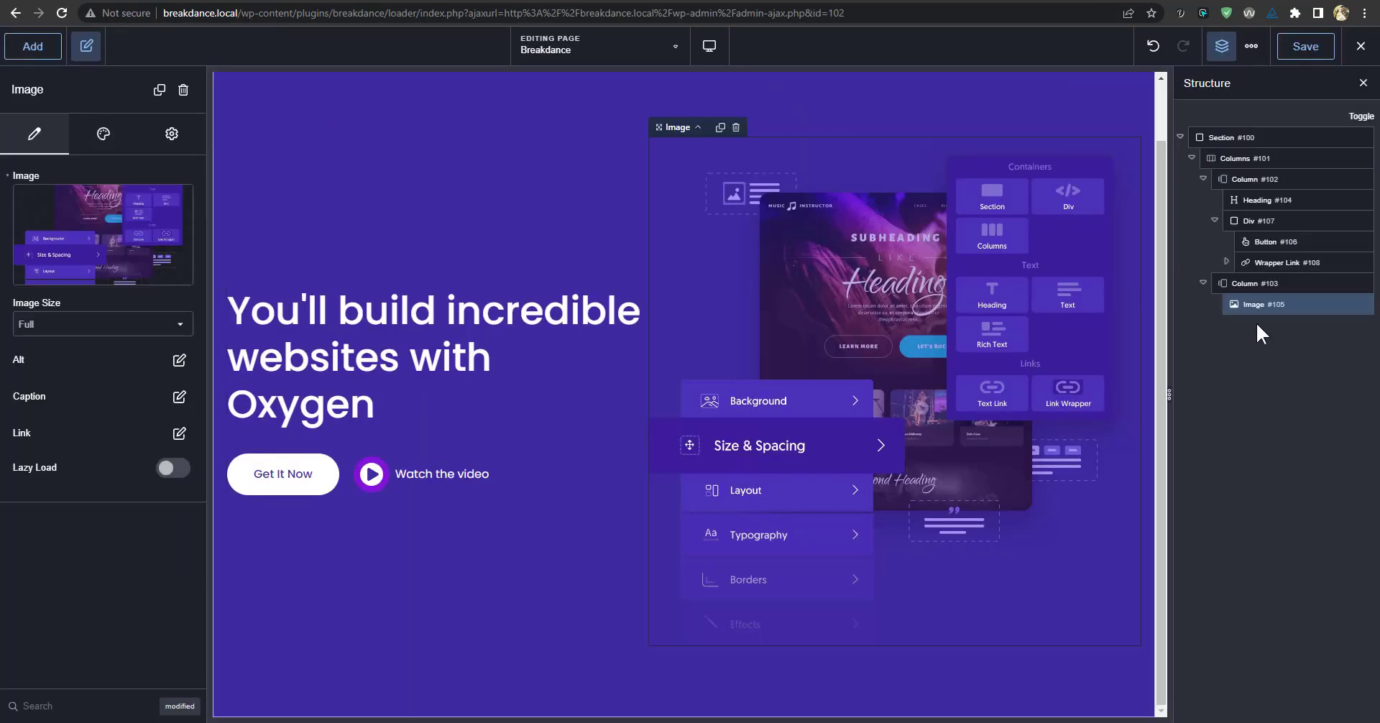
pyautogui.click(1254, 284)
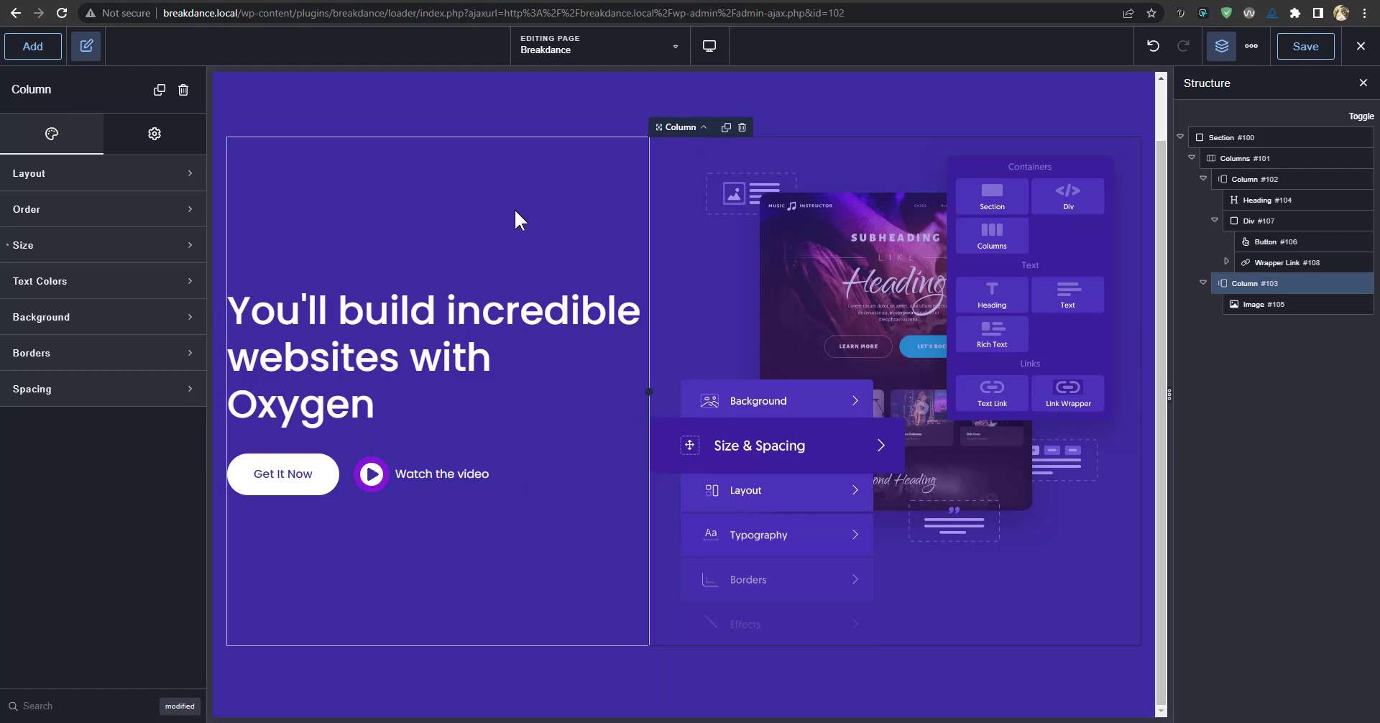
pyautogui.click(537, 227)
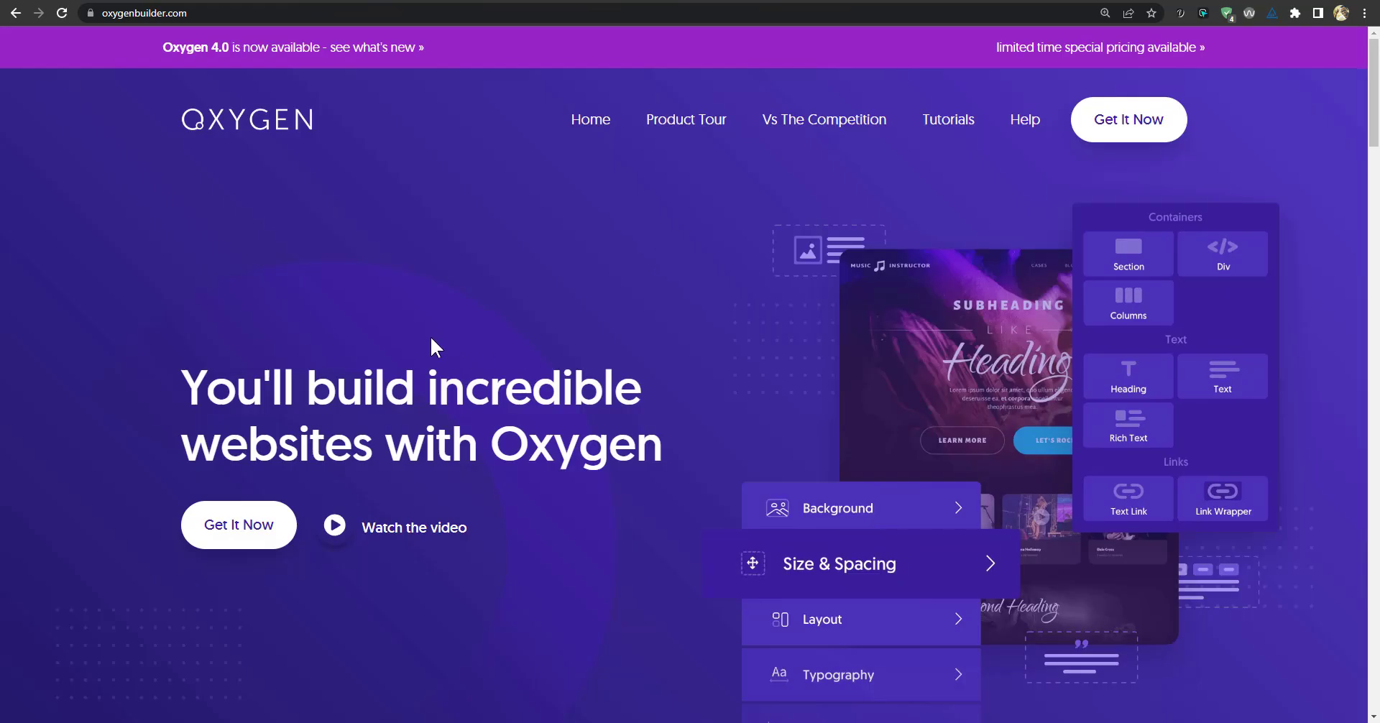
pyautogui.scroll(-2, 467, 360)
pyautogui.scroll(2, 525, 438)
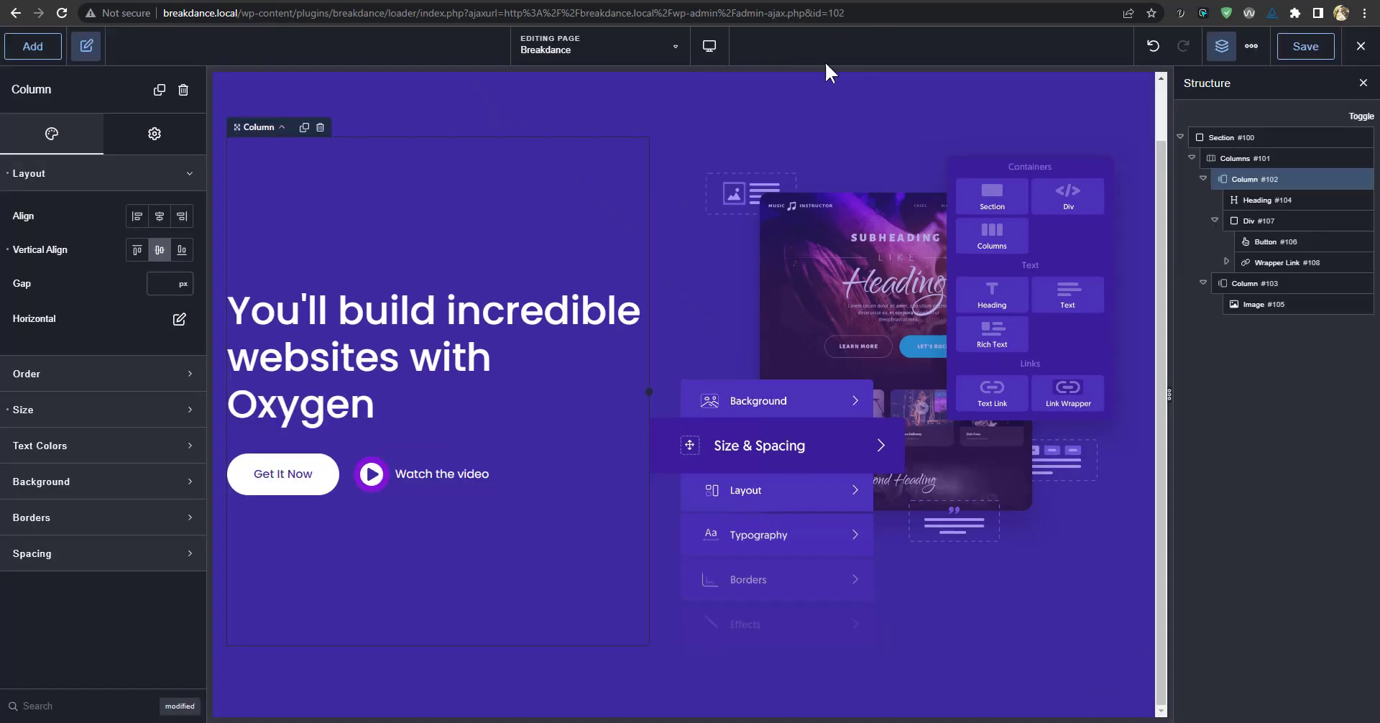
# Give the hero section an image background using competitions-back2x.png from the media library, with image size Full.
pyautogui.click(1258, 136)
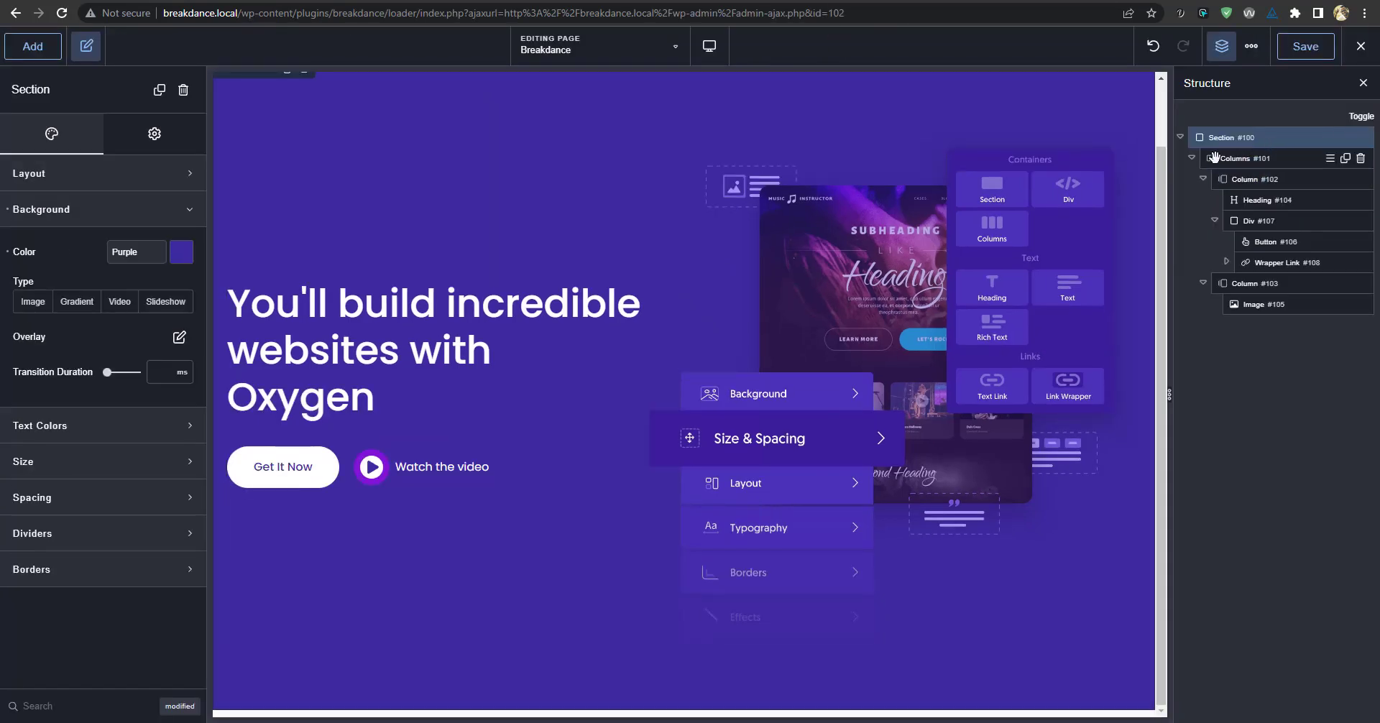
pyautogui.click(45, 304)
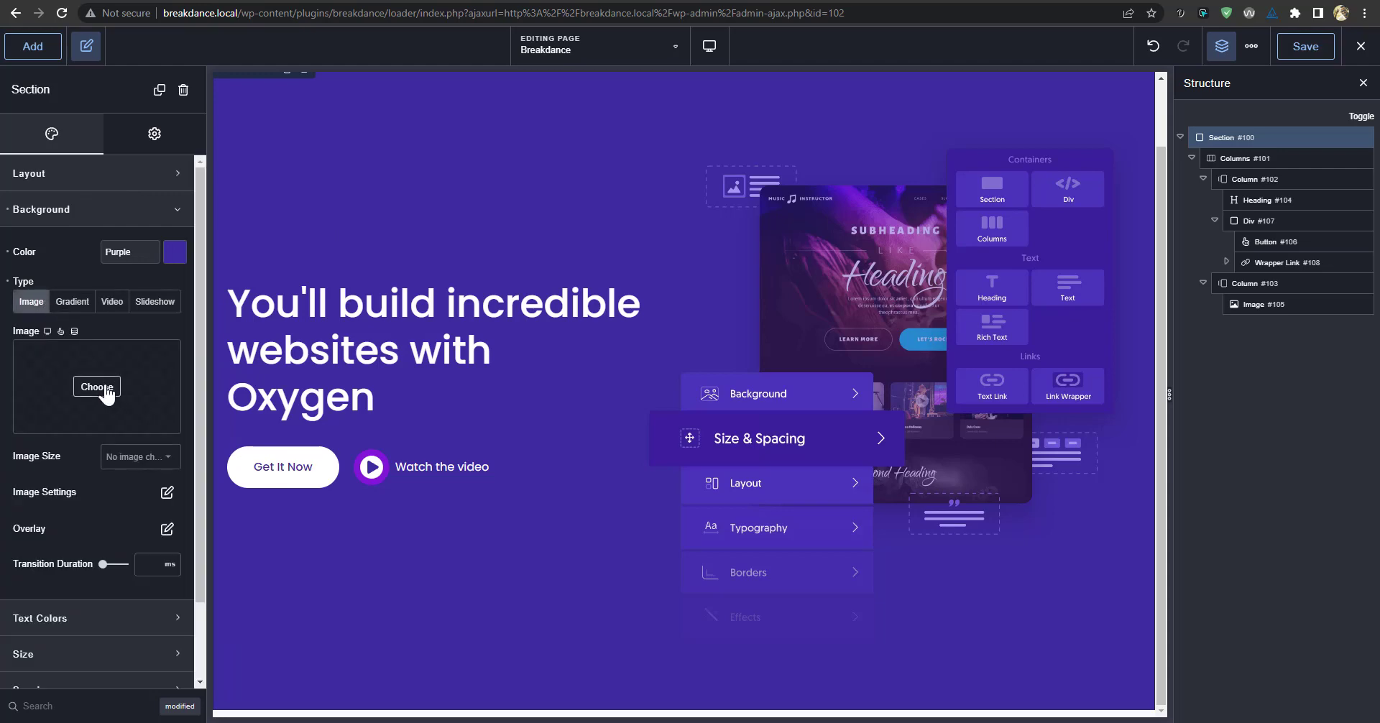
pyautogui.click(105, 388)
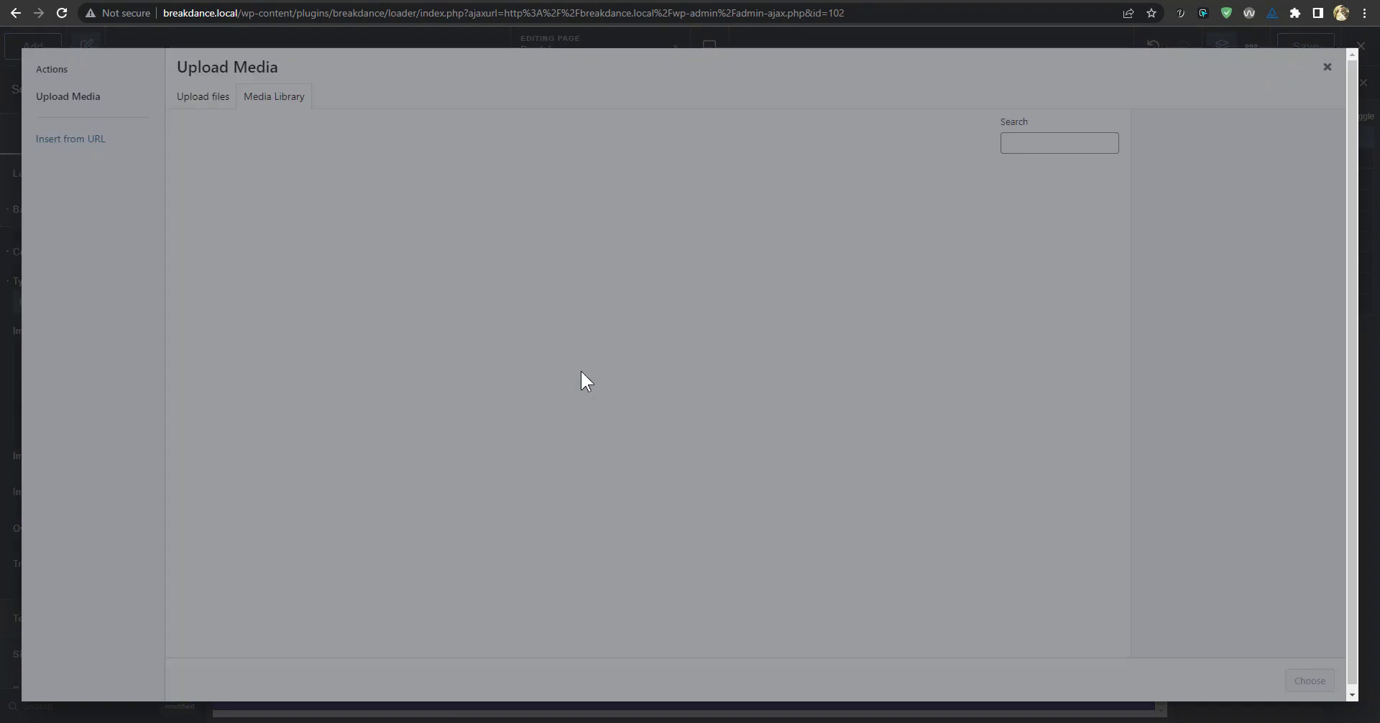
pyautogui.scroll(-5, 616, 432)
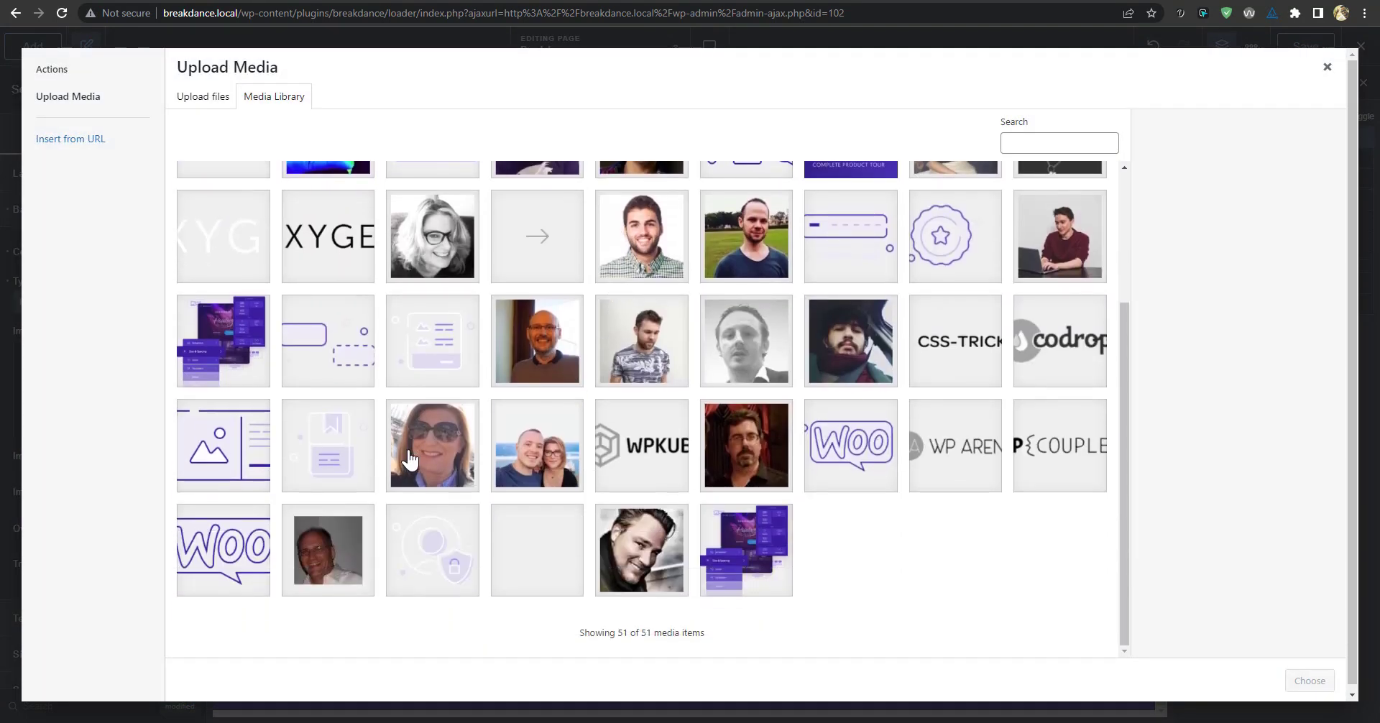
pyautogui.scroll(1, 407, 458)
pyautogui.click(361, 449)
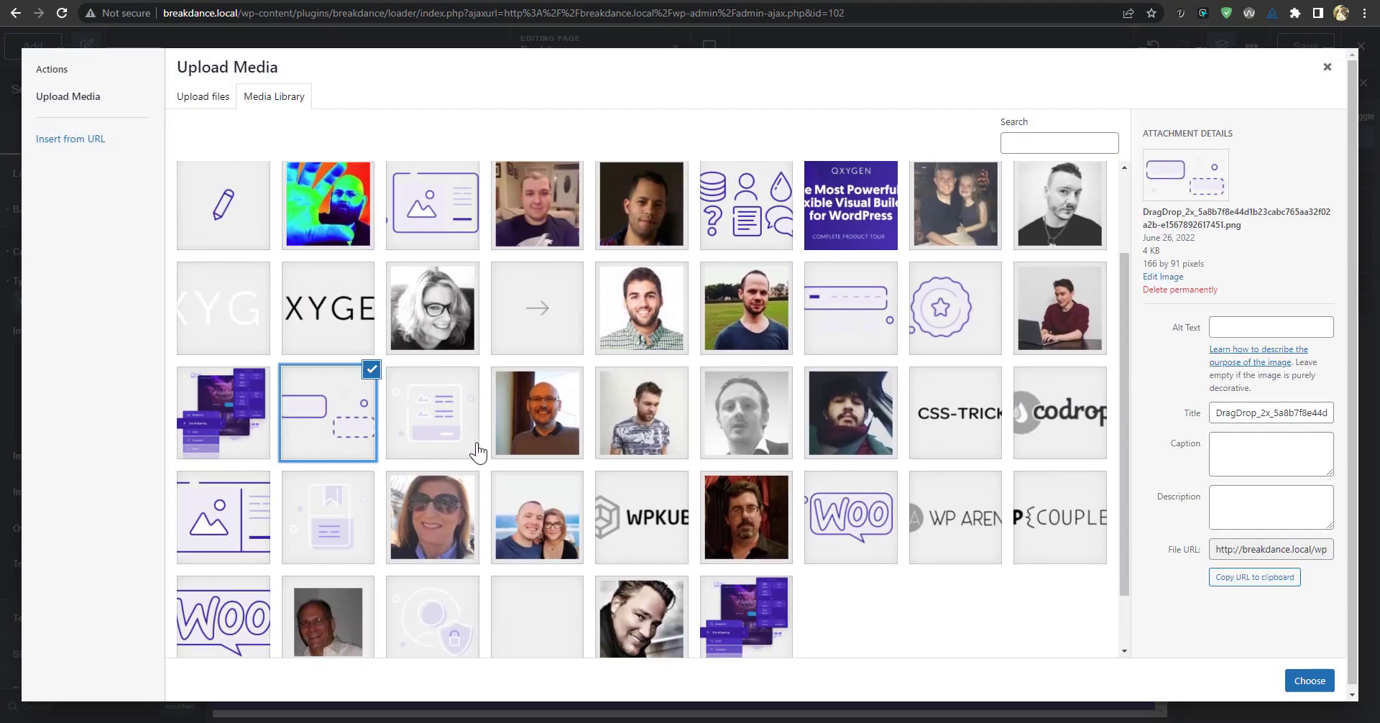
pyautogui.scroll(1, 480, 452)
pyautogui.scroll(-3, 604, 440)
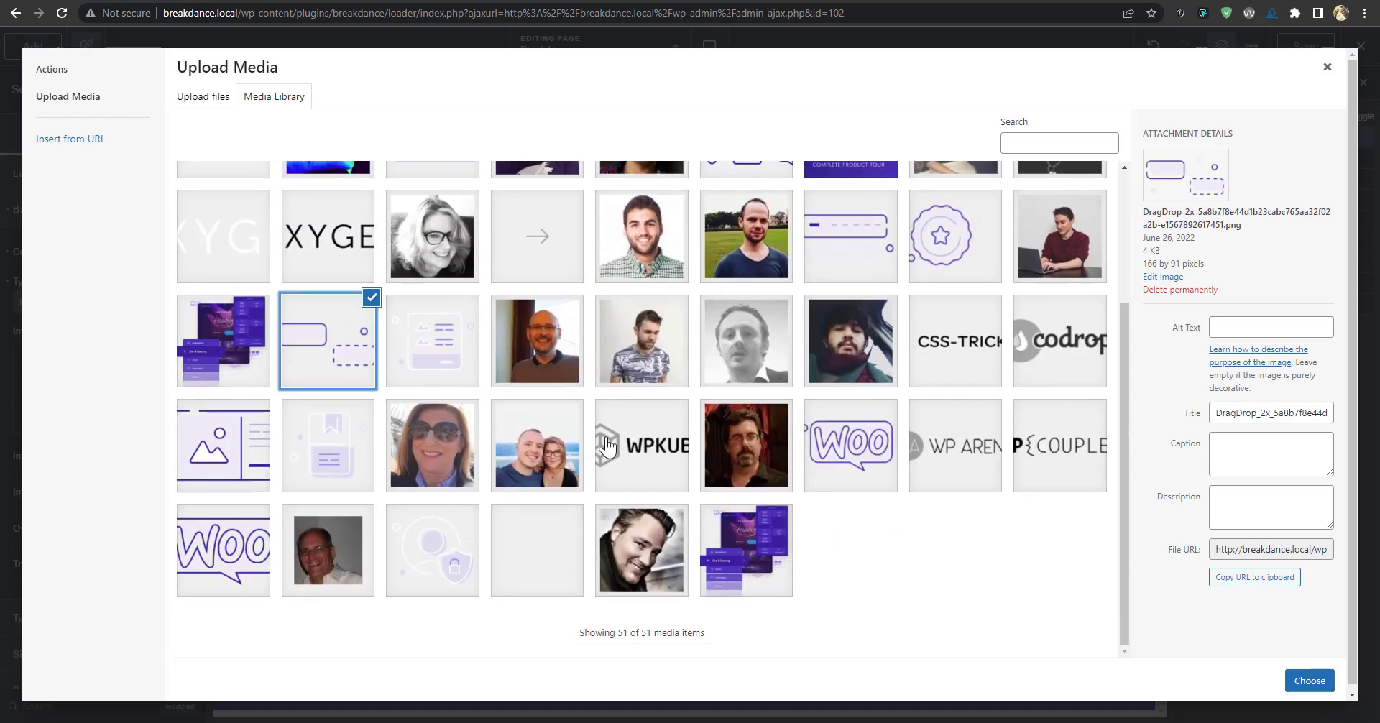
pyautogui.scroll(3, 431, 402)
pyautogui.click(231, 236)
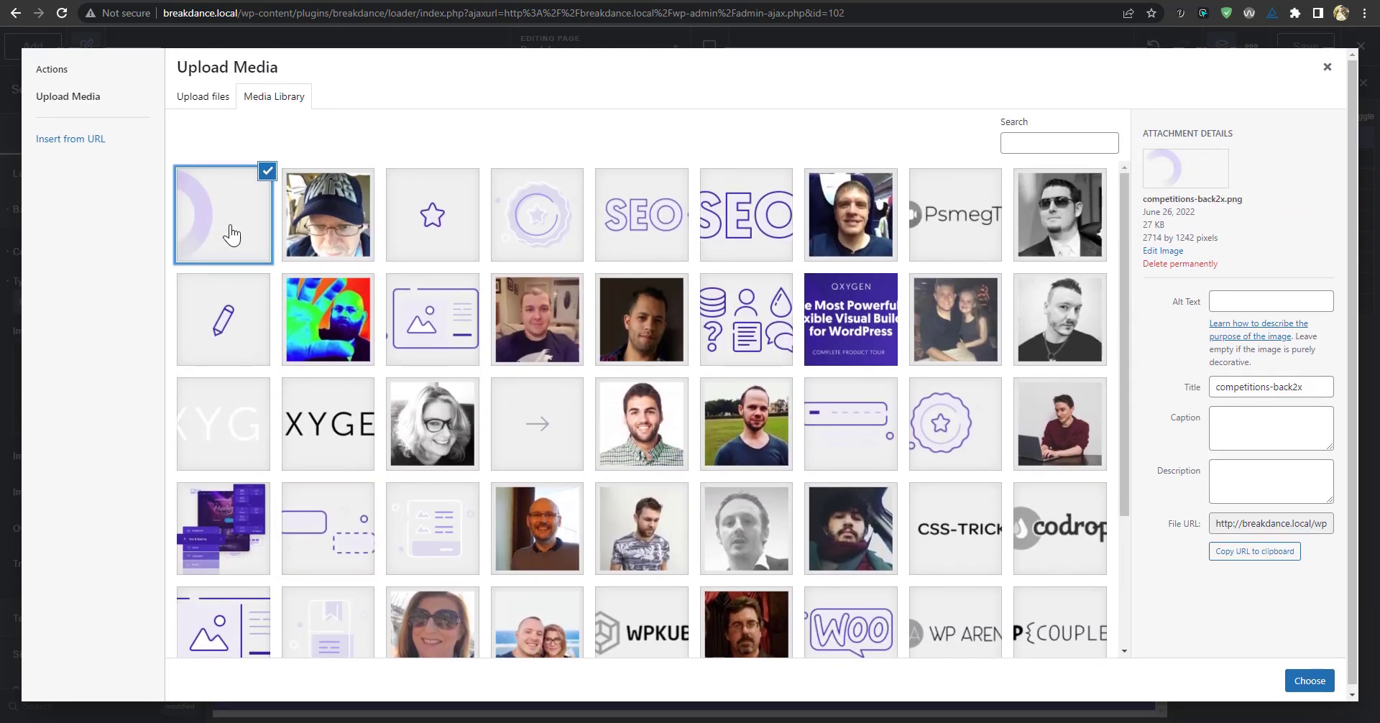
pyautogui.click(1310, 683)
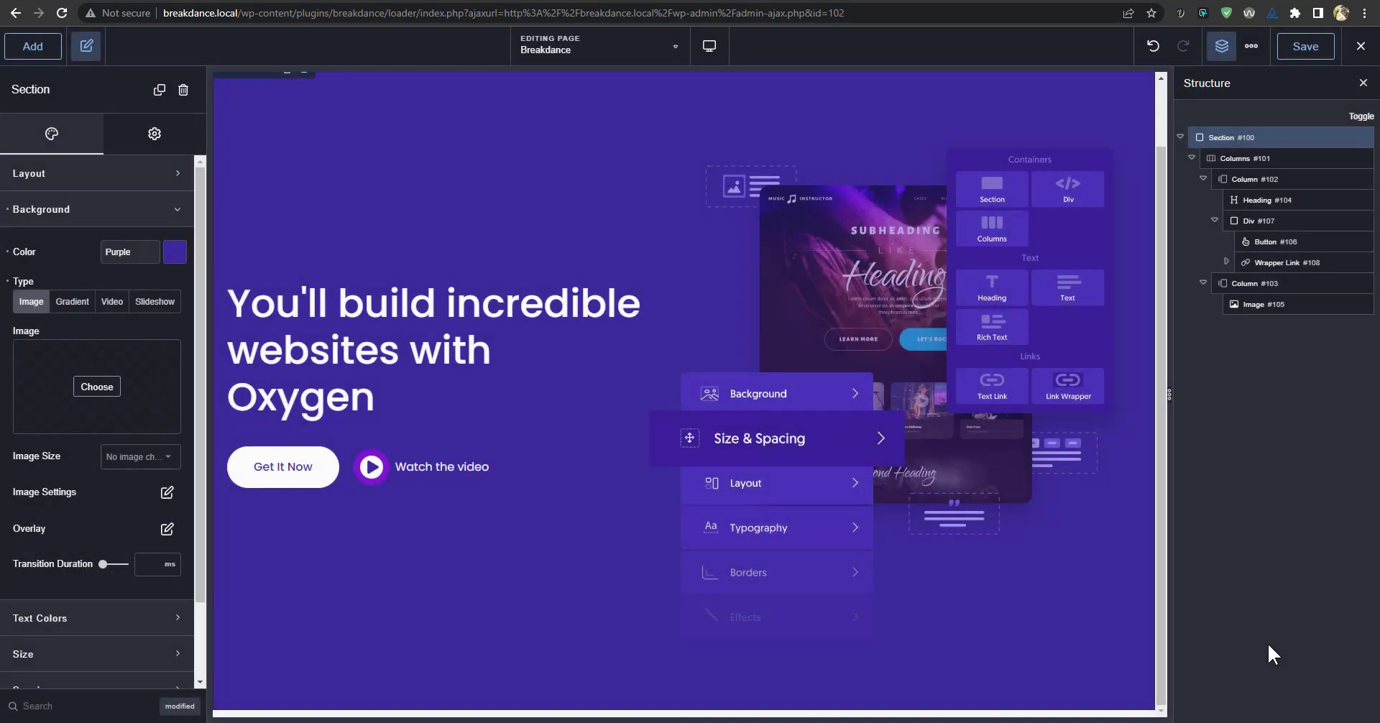
pyautogui.click(148, 462)
pyautogui.click(148, 464)
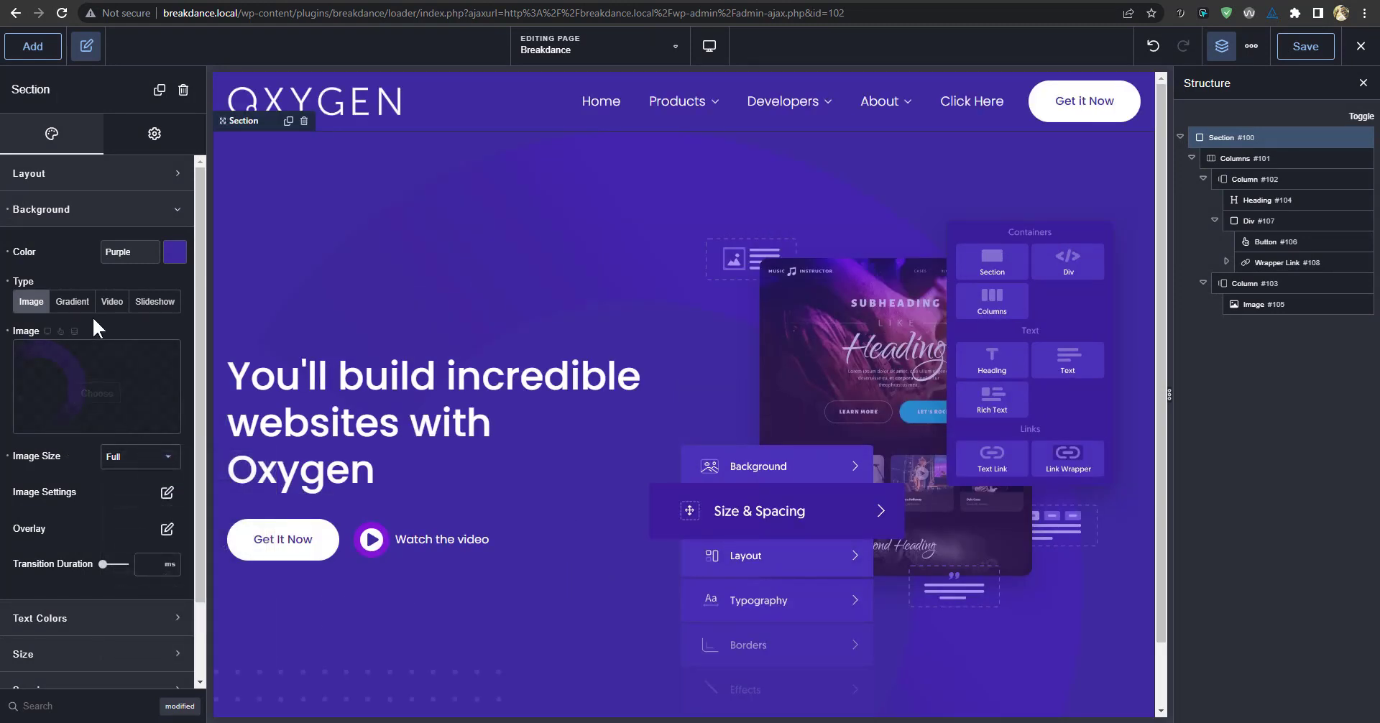
# Configure the section's background image with size contain, repeat norepeat and position left bottom.
pyautogui.scroll(-1, 157, 504)
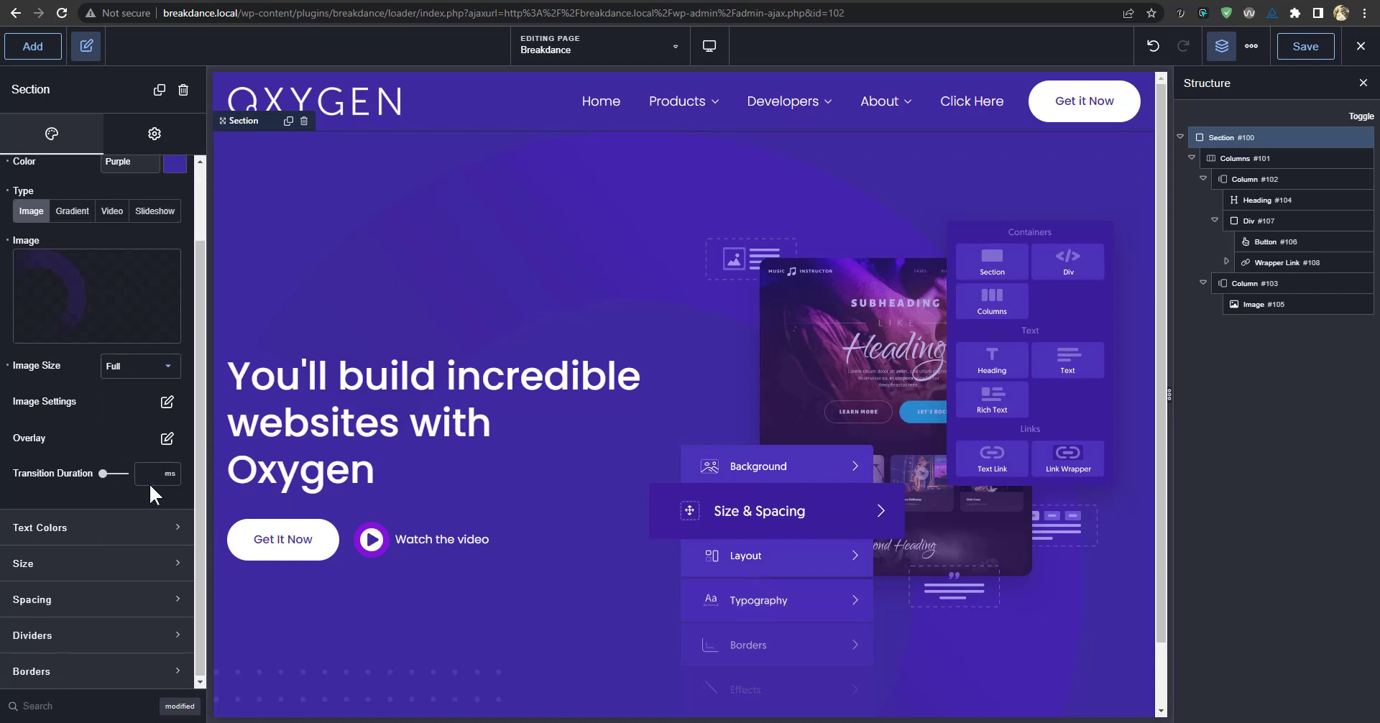
pyautogui.click(167, 403)
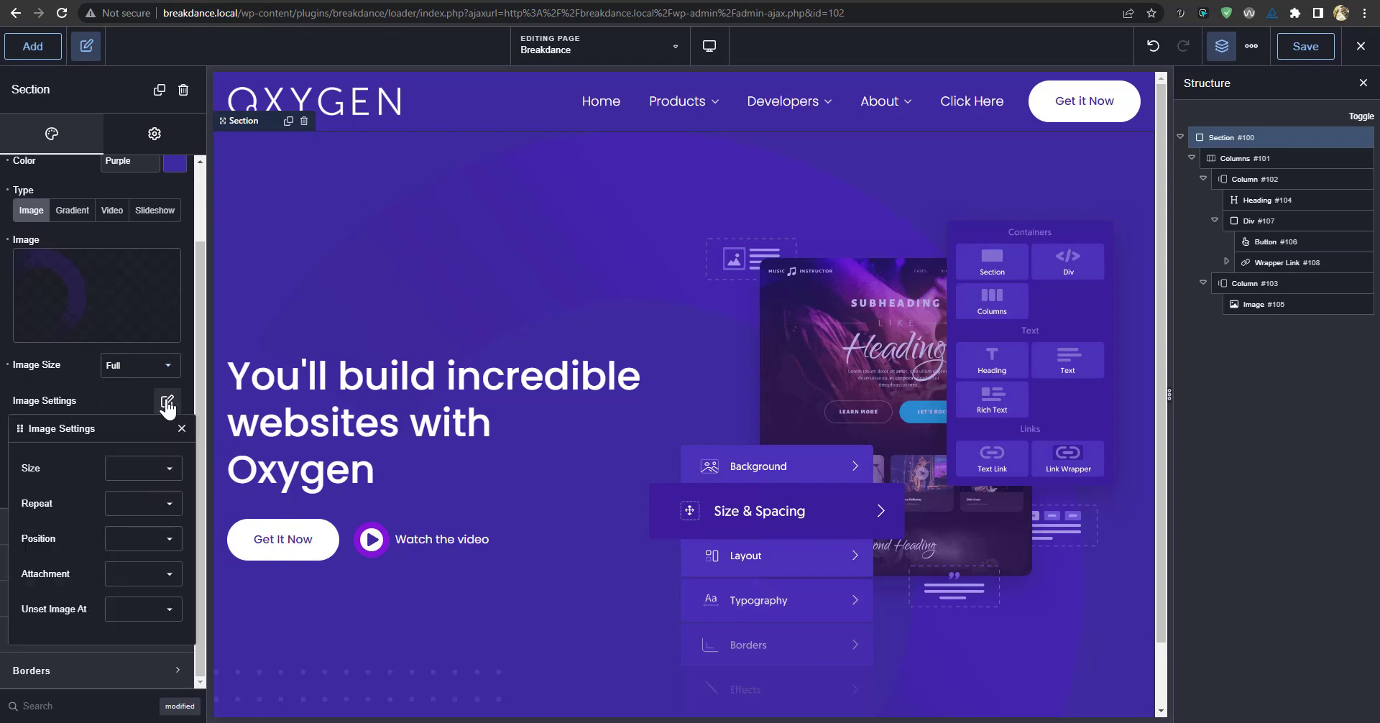
pyautogui.click(148, 471)
pyautogui.click(149, 477)
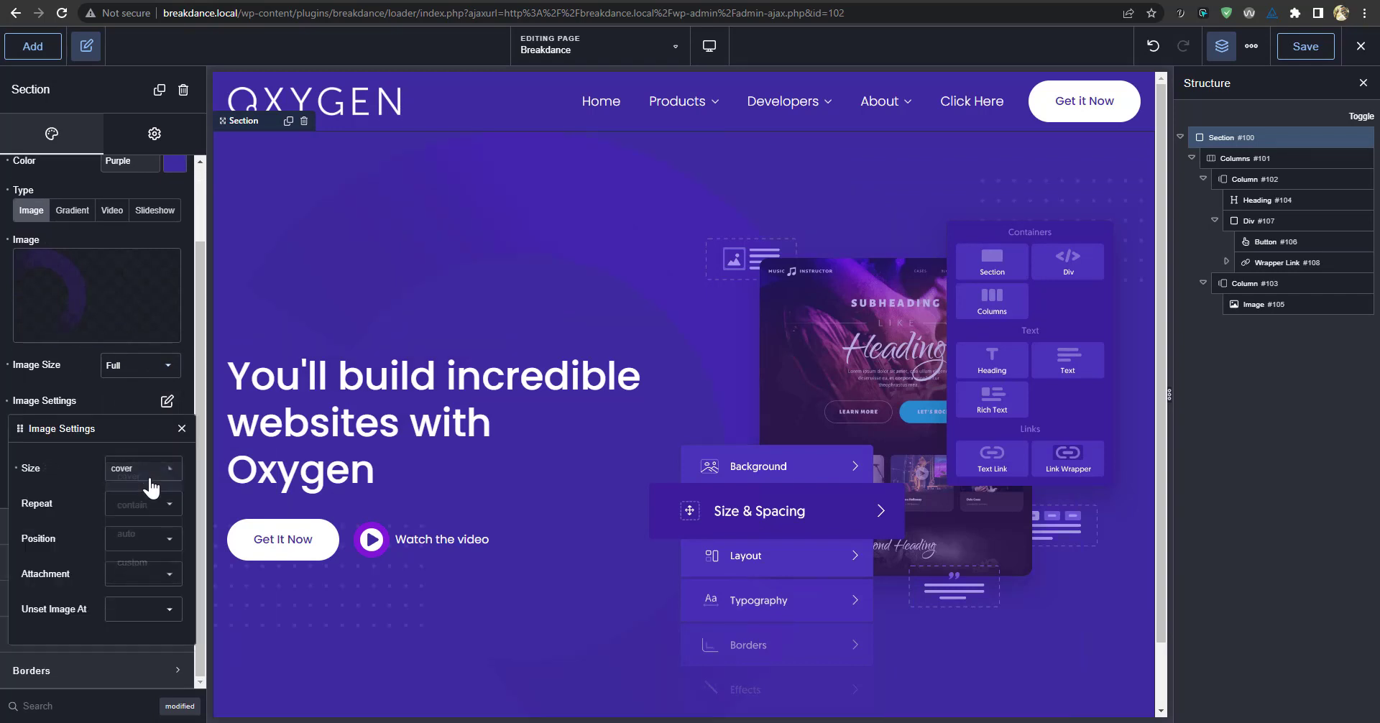
pyautogui.click(161, 480)
pyautogui.click(132, 505)
pyautogui.click(163, 510)
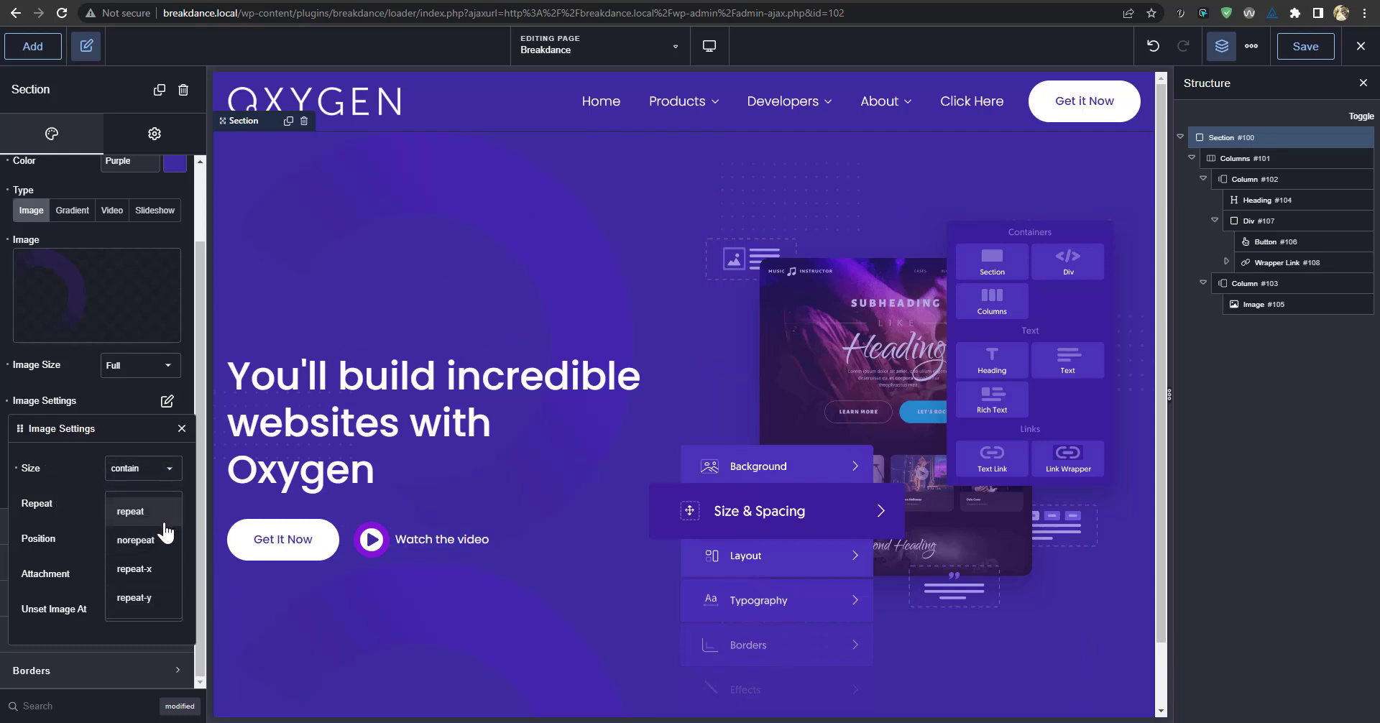
pyautogui.click(139, 540)
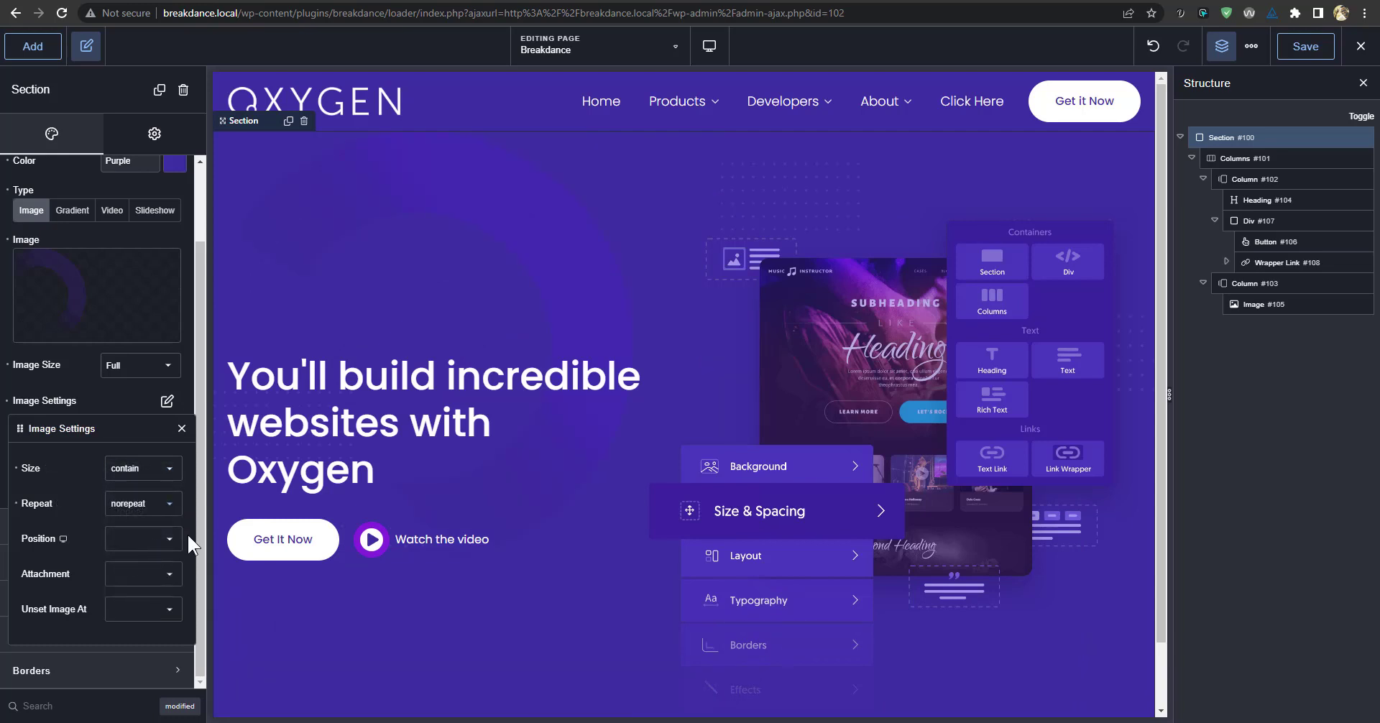
pyautogui.click(161, 540)
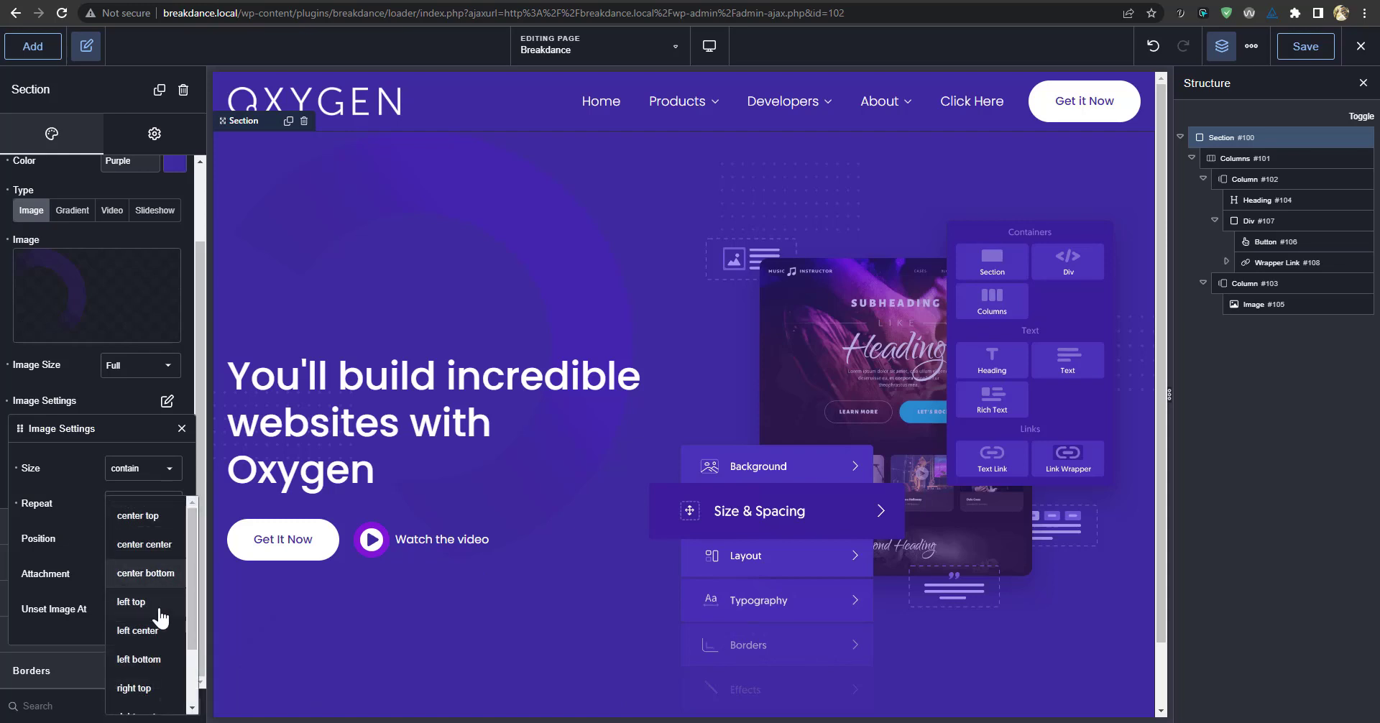
pyautogui.click(141, 658)
pyautogui.scroll(-1, 450, 526)
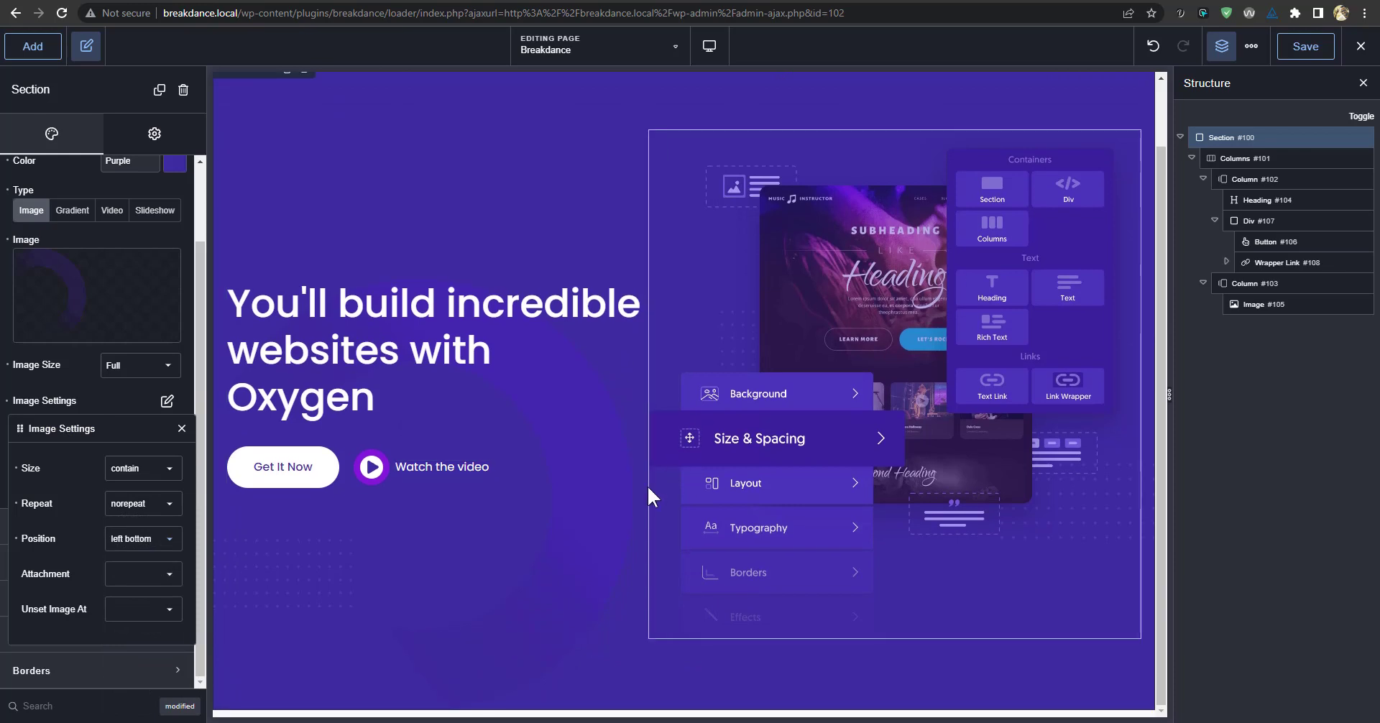
# Save the page and reload its live front-end view to check the hero section's background image.
pyautogui.click(1313, 49)
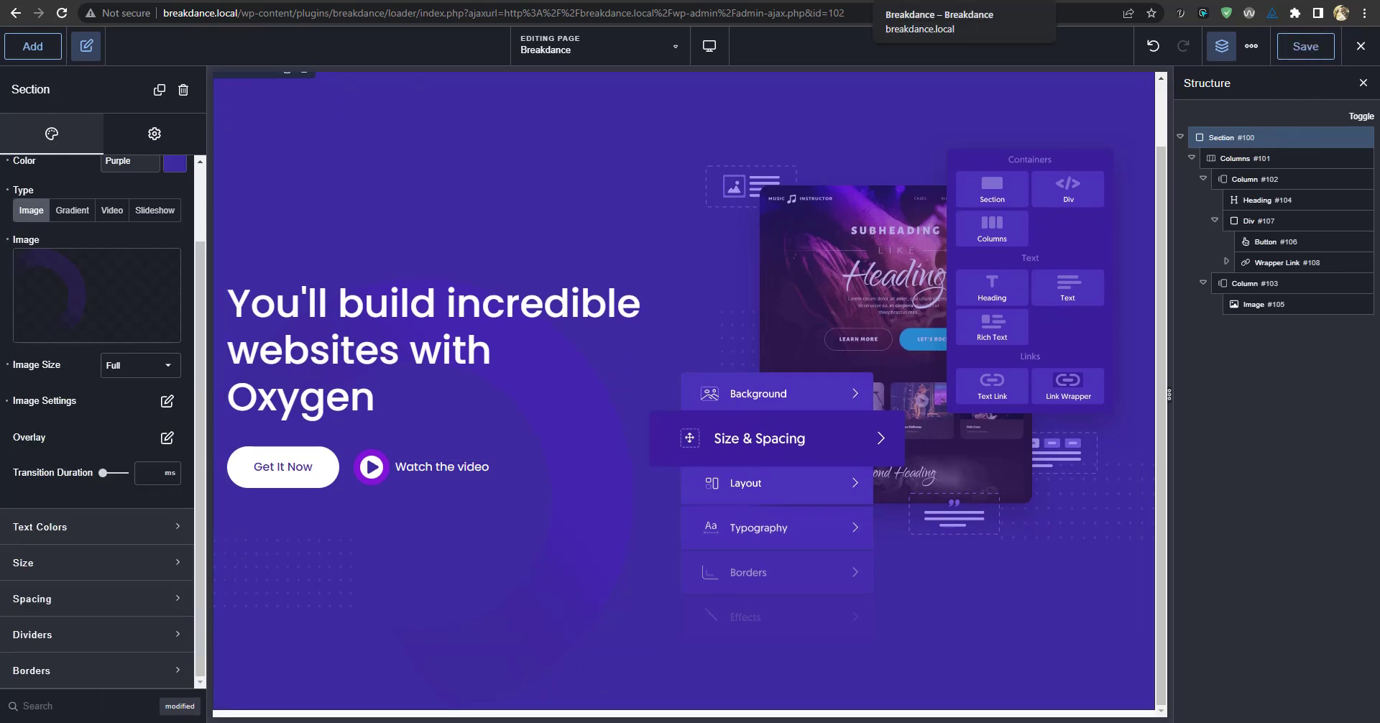
pyautogui.click(927, 1)
pyautogui.click(65, 15)
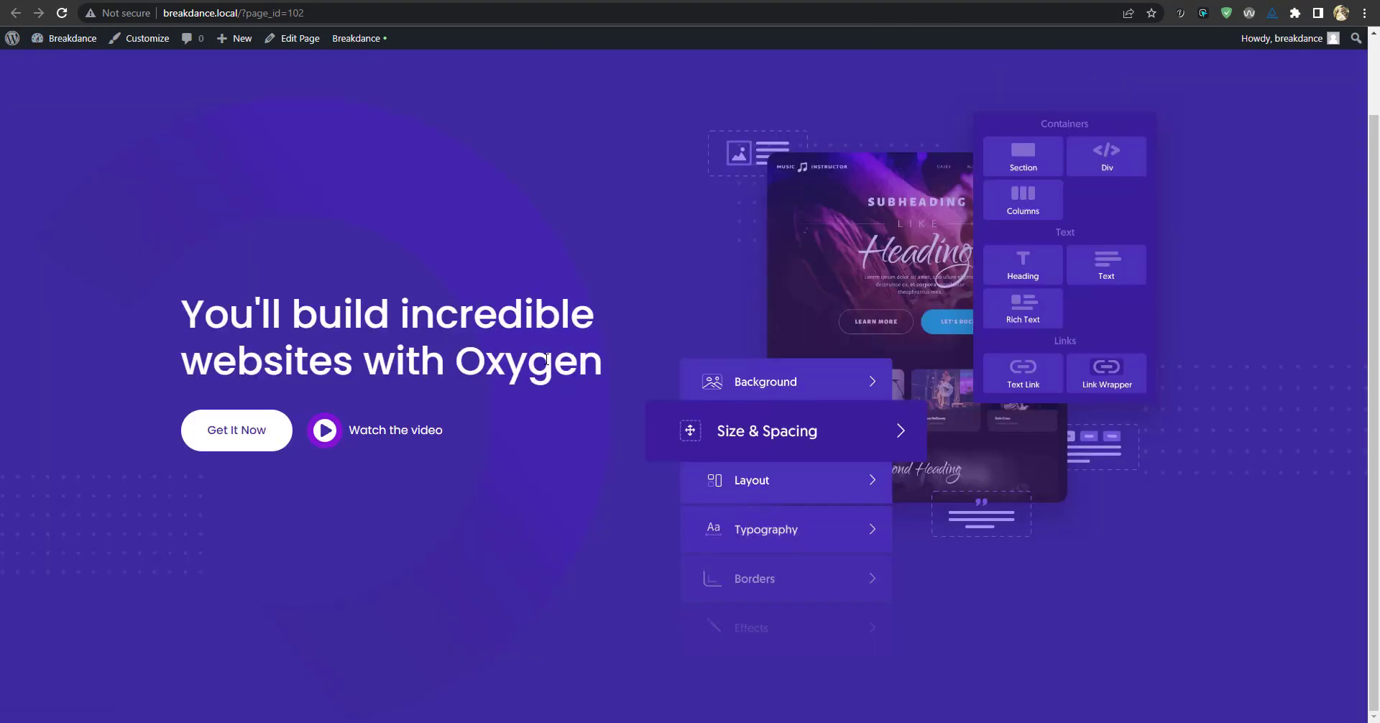
pyautogui.scroll(2, 550, 369)
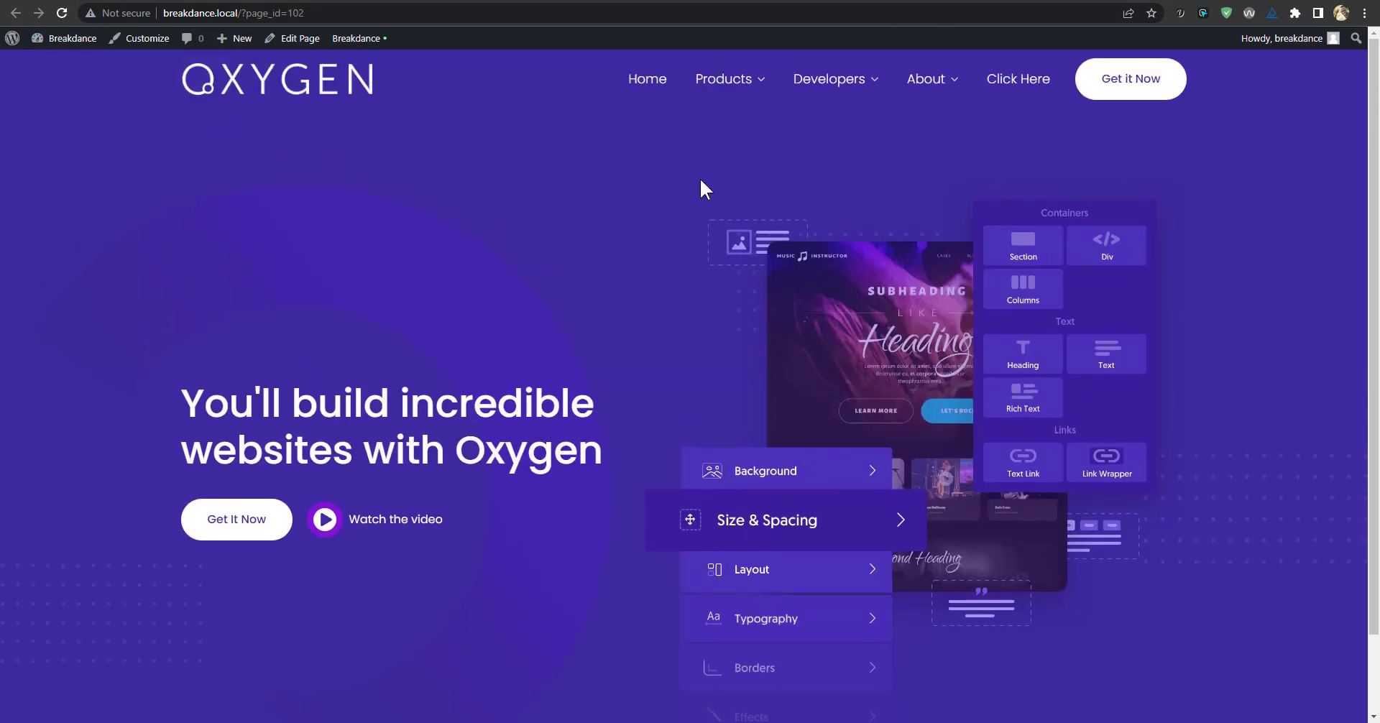
# Compare the live page's background shapes and hero layout with the original Oxygen homepage.
pyautogui.hotkey('ctrl', 'Tab')
pyautogui.hotkey('ctrl', 'Tab')
pyautogui.hotkey('ctrl', 'Tab')
pyautogui.hotkey('ctrl', 'Tab')
pyautogui.hotkey('ctrl', 'Tab')
pyautogui.hotkey('ctrl', 'Tab')
pyautogui.hotkey('ctrl', 'Tab')
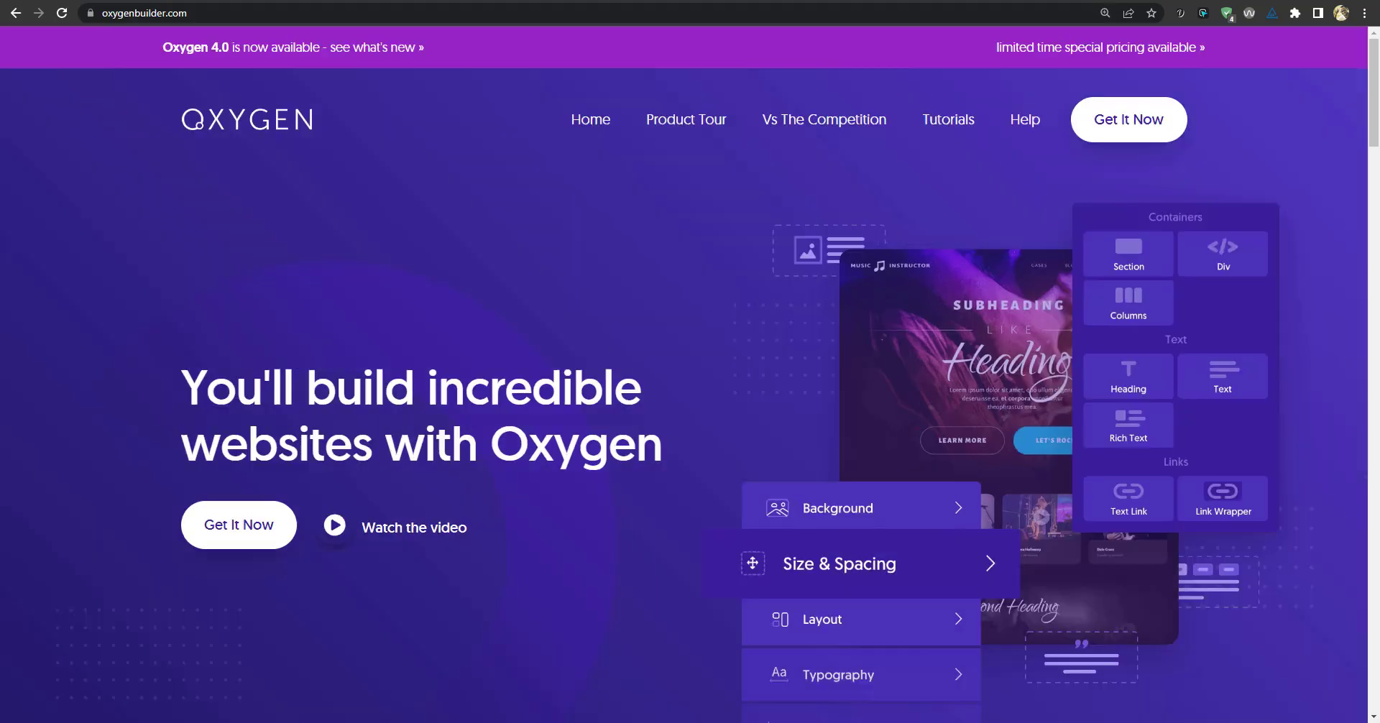
pyautogui.hotkey('ctrl', 'Tab')
pyautogui.scroll(-1, 723, 554)
pyautogui.scroll(1, 969, 555)
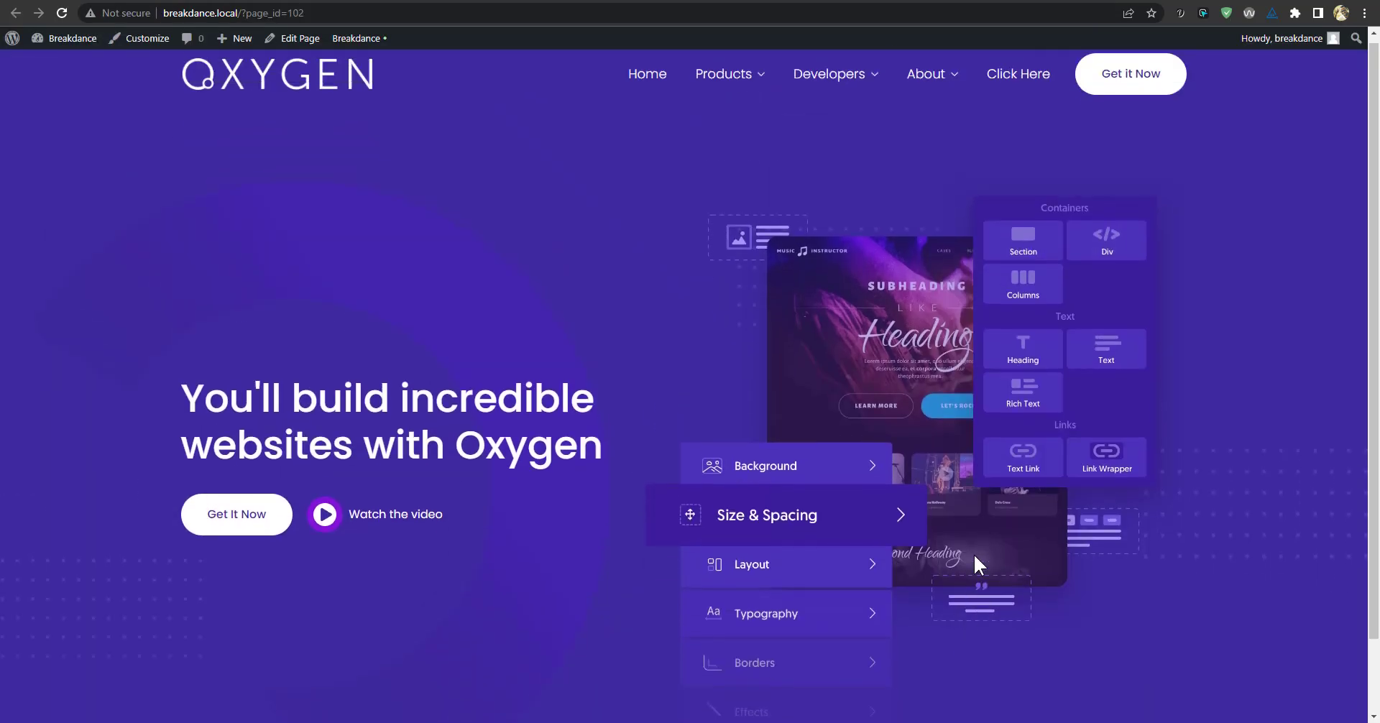
pyautogui.hotkey('ctrl', 'Tab')
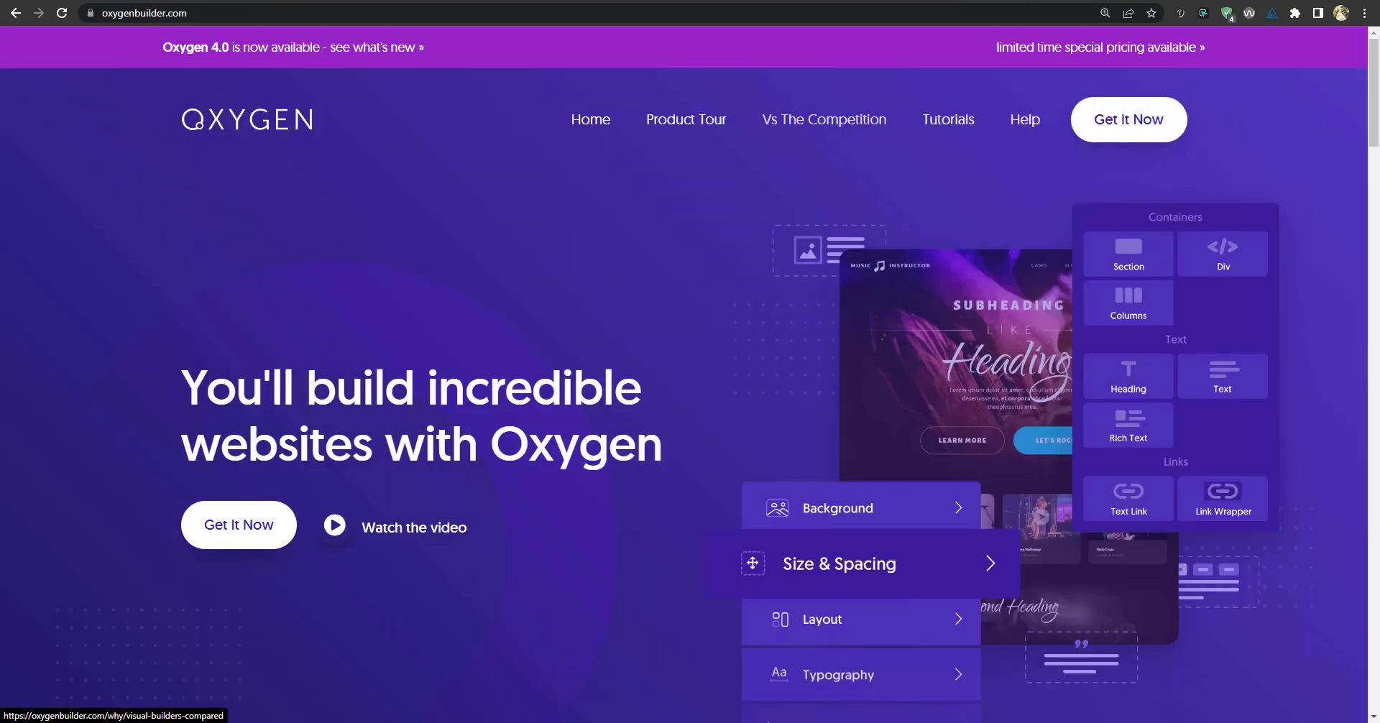
# Return to the Breakdance builder and collapse the hero section in the structure tree.
pyautogui.hotkey('ctrl', 'Tab')
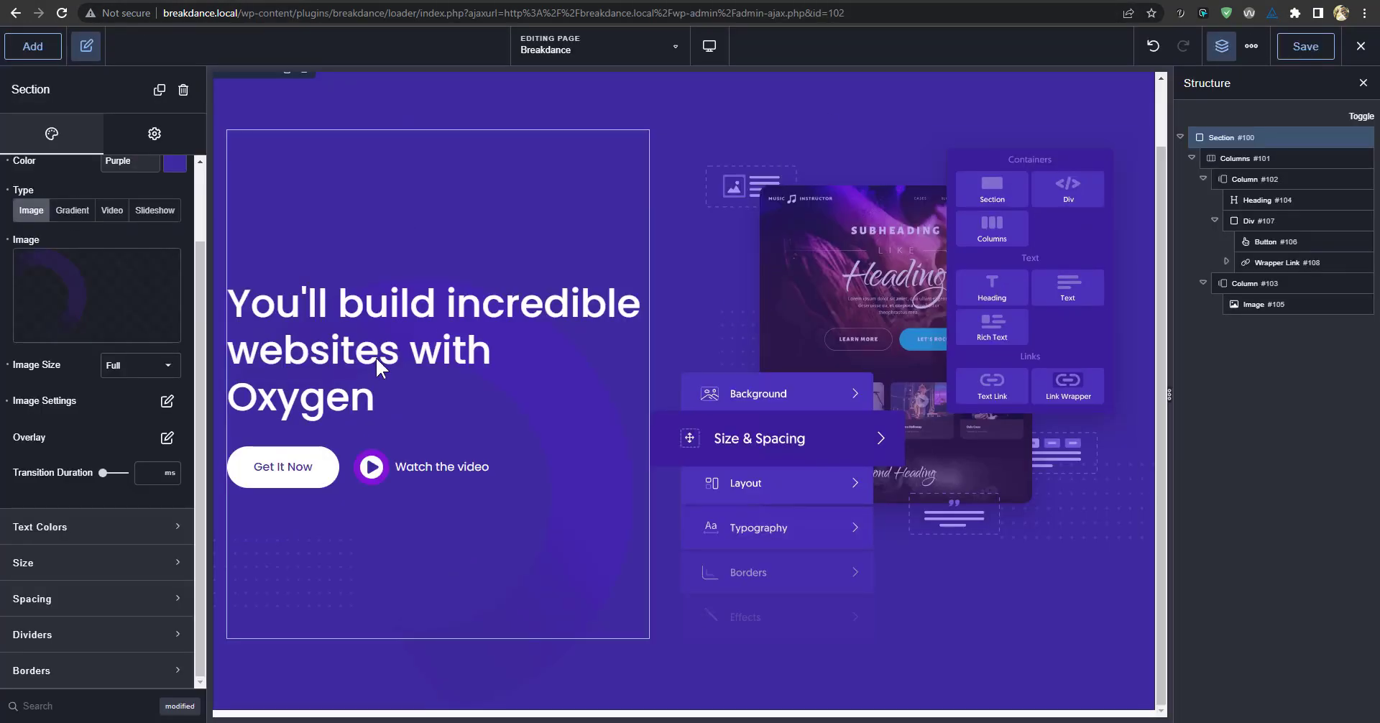
pyautogui.scroll(1, 117, 450)
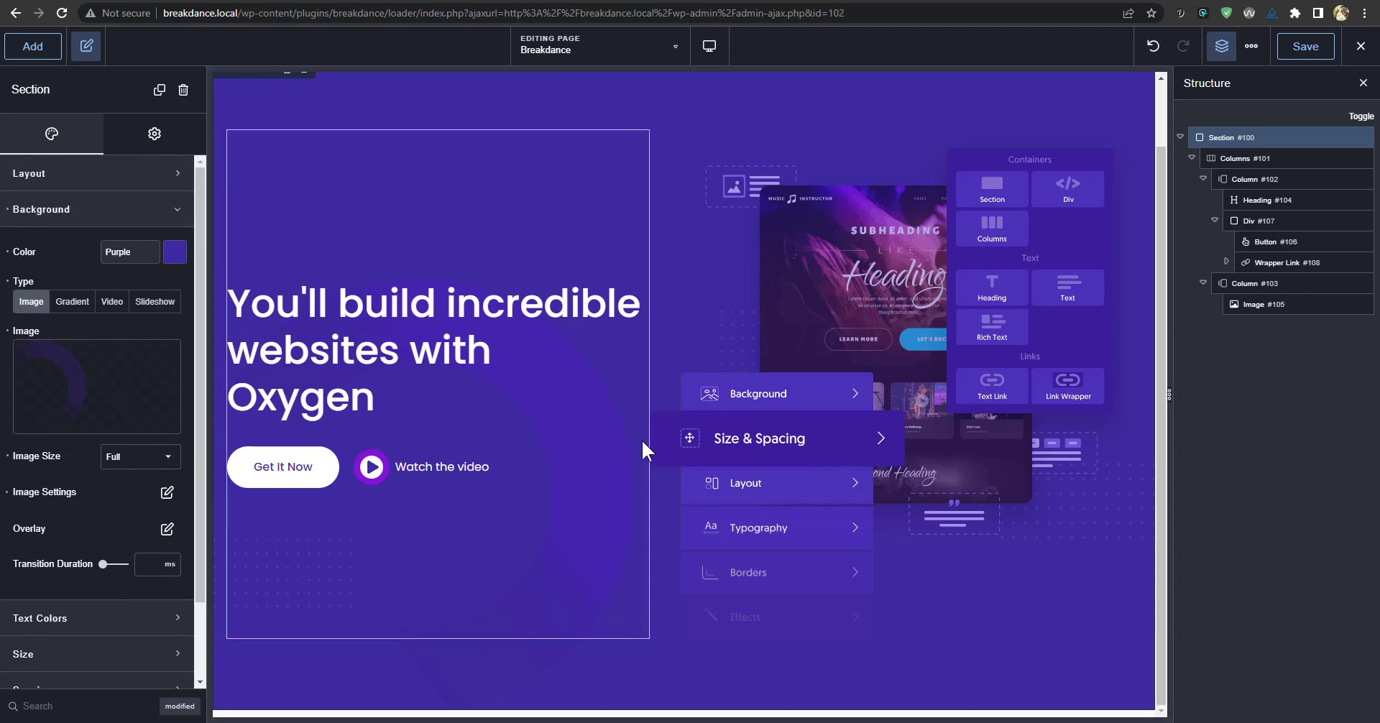
pyautogui.click(1179, 136)
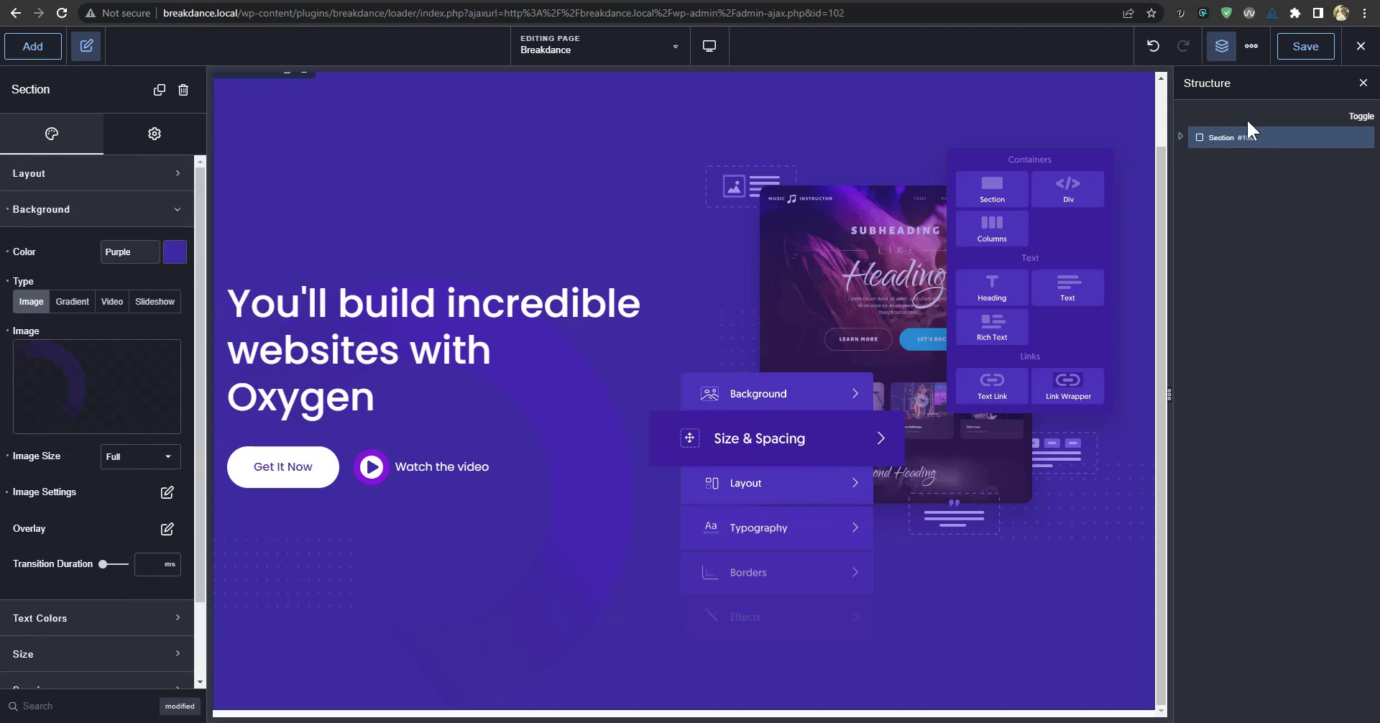
# Add a new section below the hero section and insert an Icon Box element into it.
pyautogui.click(29, 46)
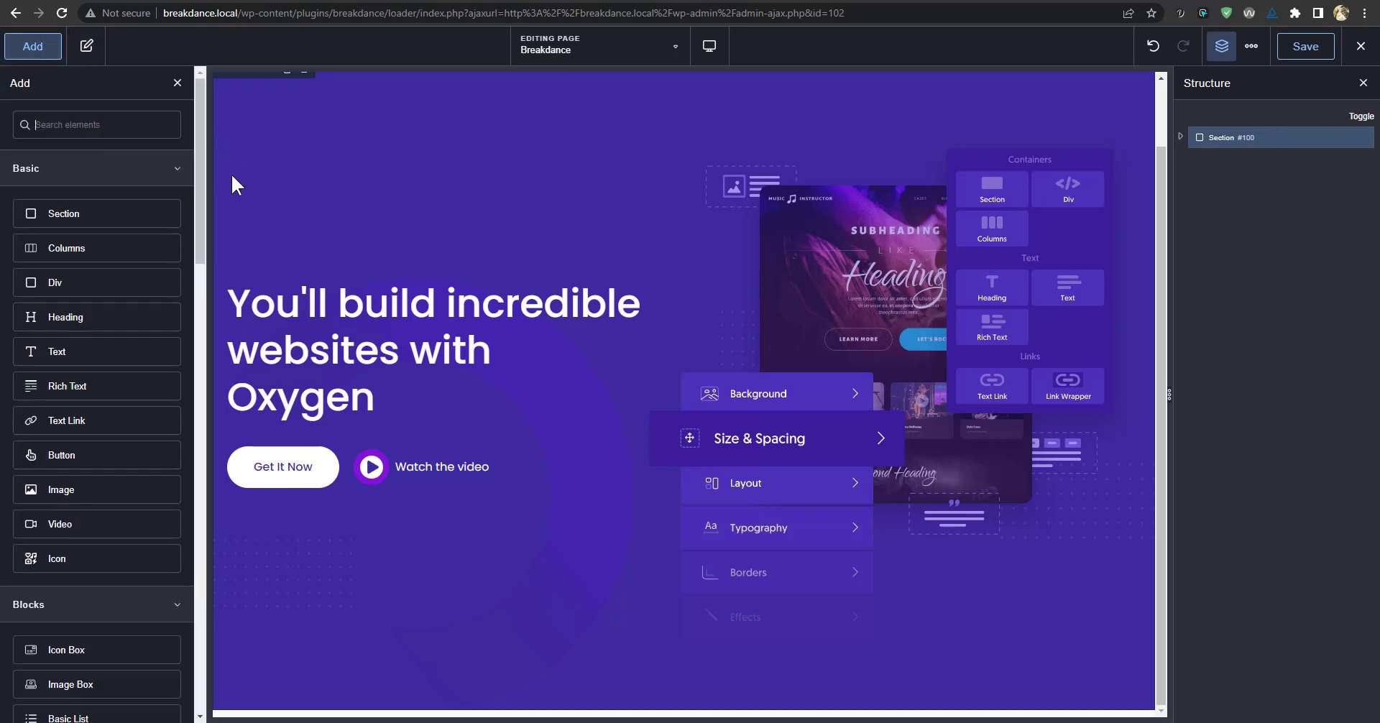
pyautogui.click(172, 213)
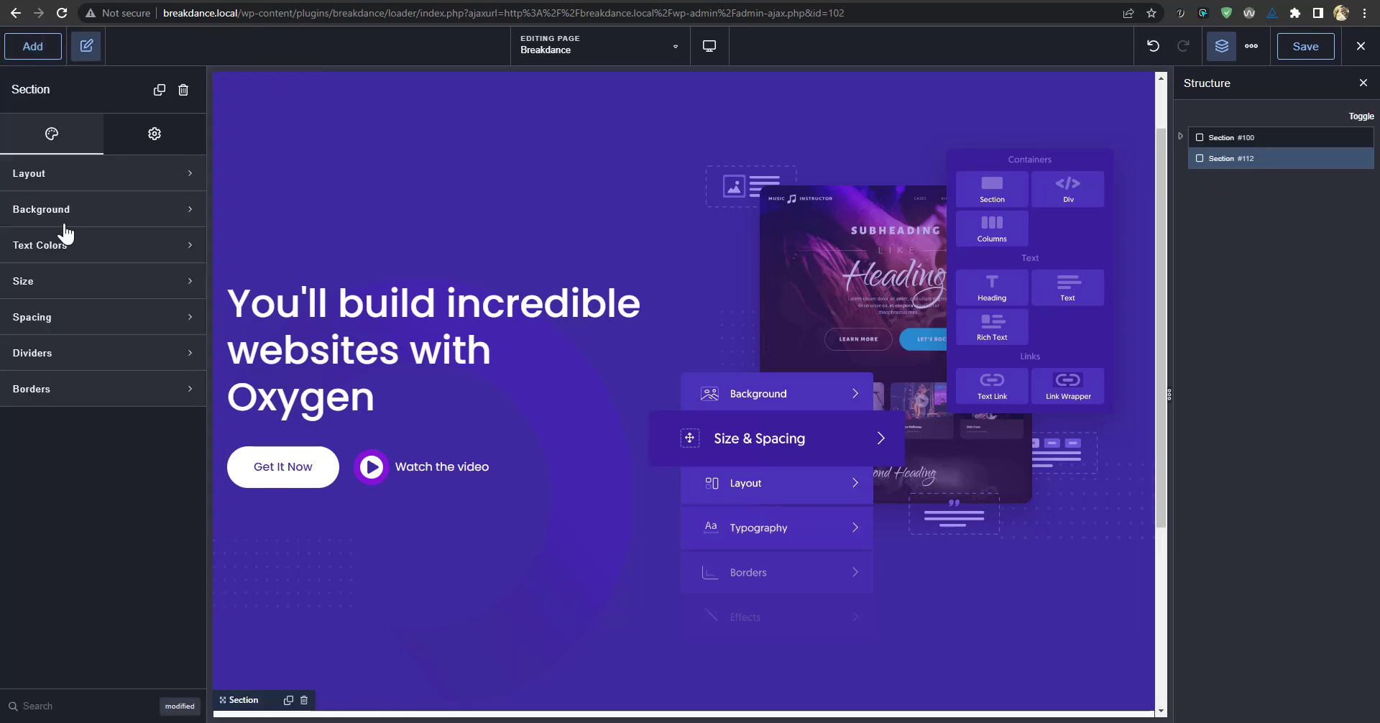
pyautogui.click(36, 50)
pyautogui.scroll(-5, 112, 611)
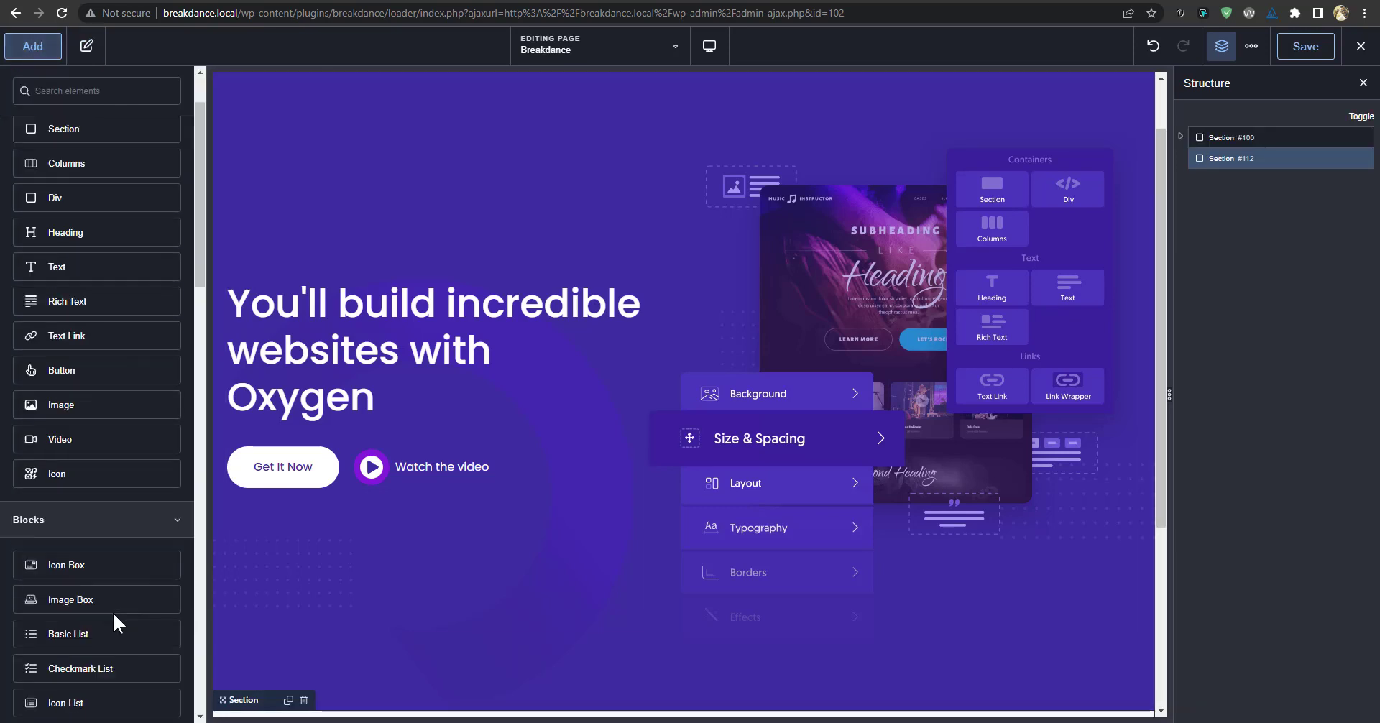
pyautogui.scroll(-1, 99, 476)
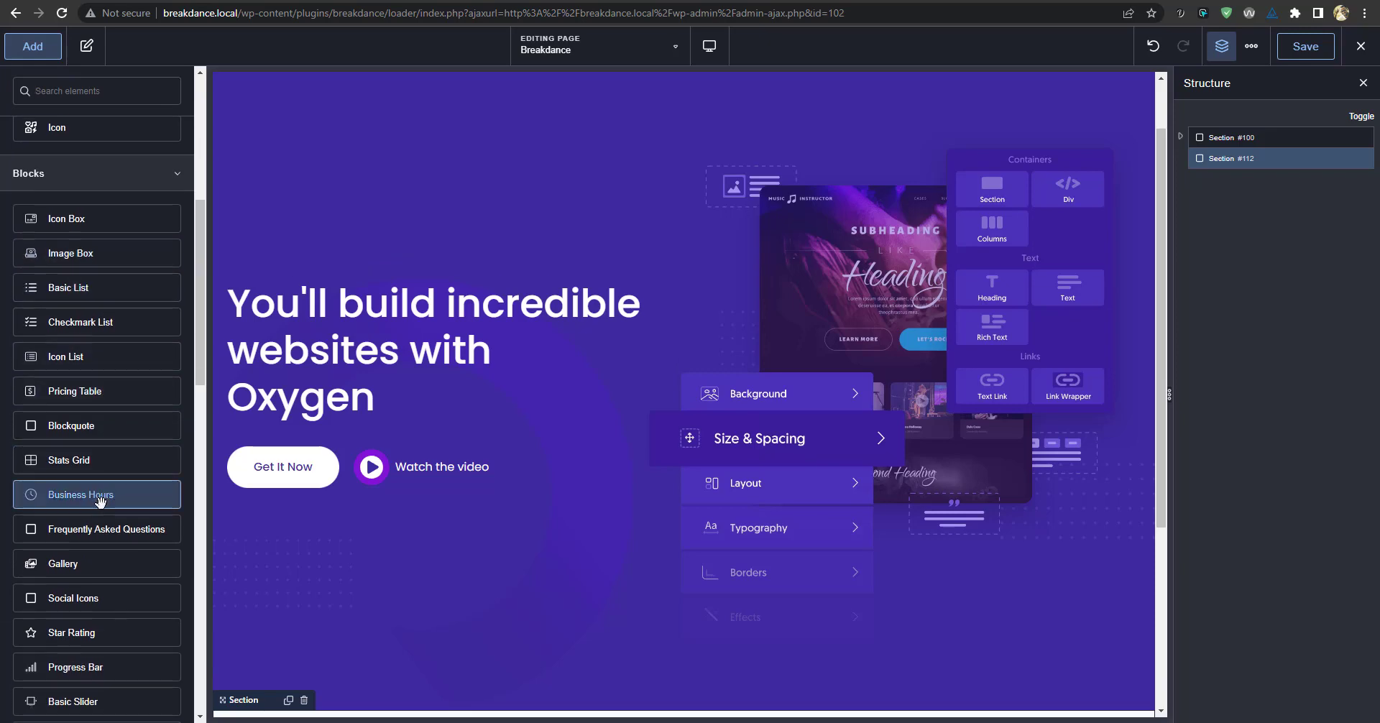
pyautogui.scroll(-4, 625, 455)
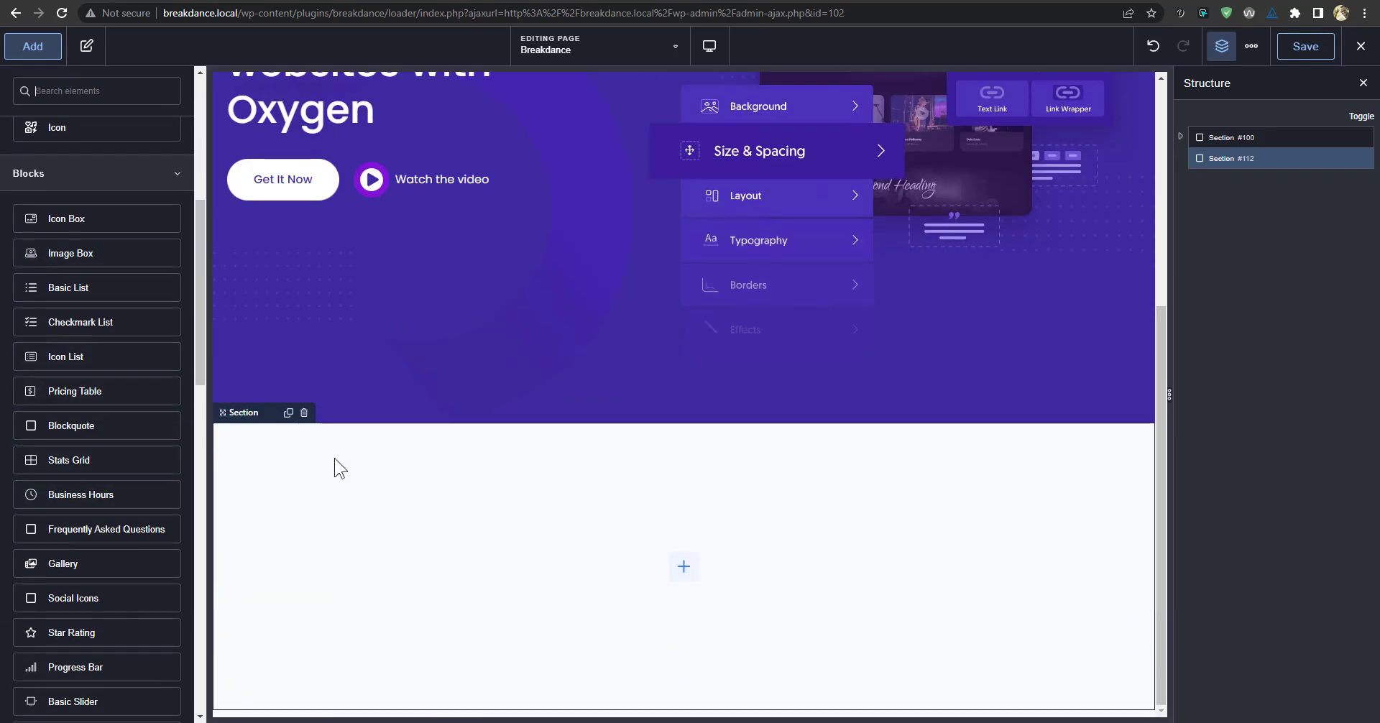
pyautogui.click(69, 217)
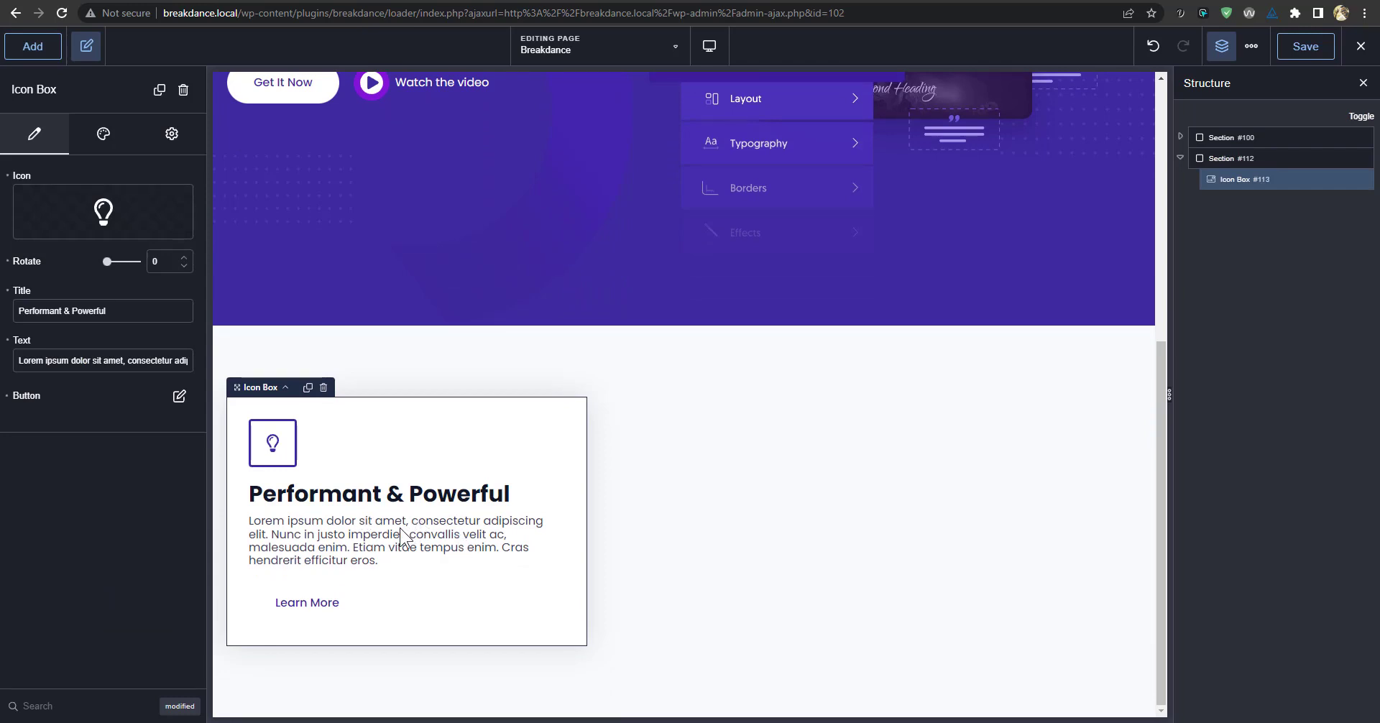
pyautogui.click(698, 496)
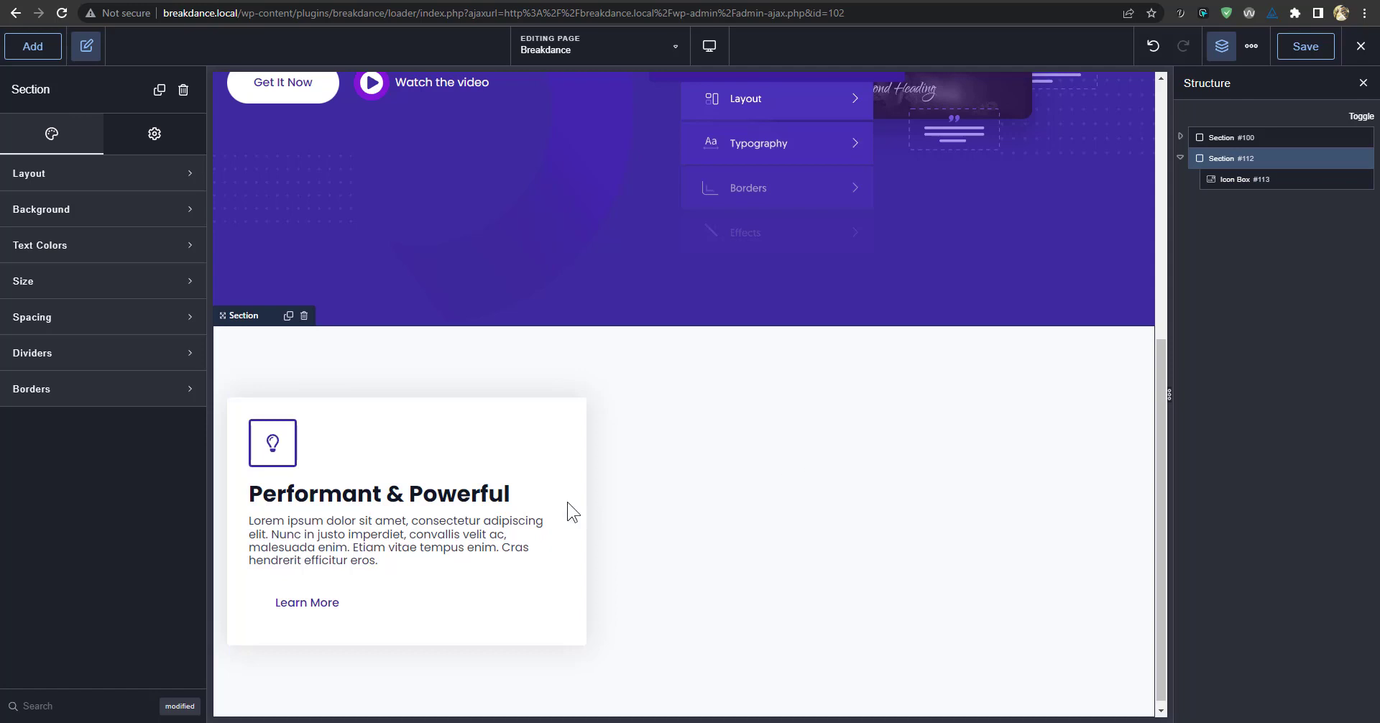
pyautogui.click(456, 545)
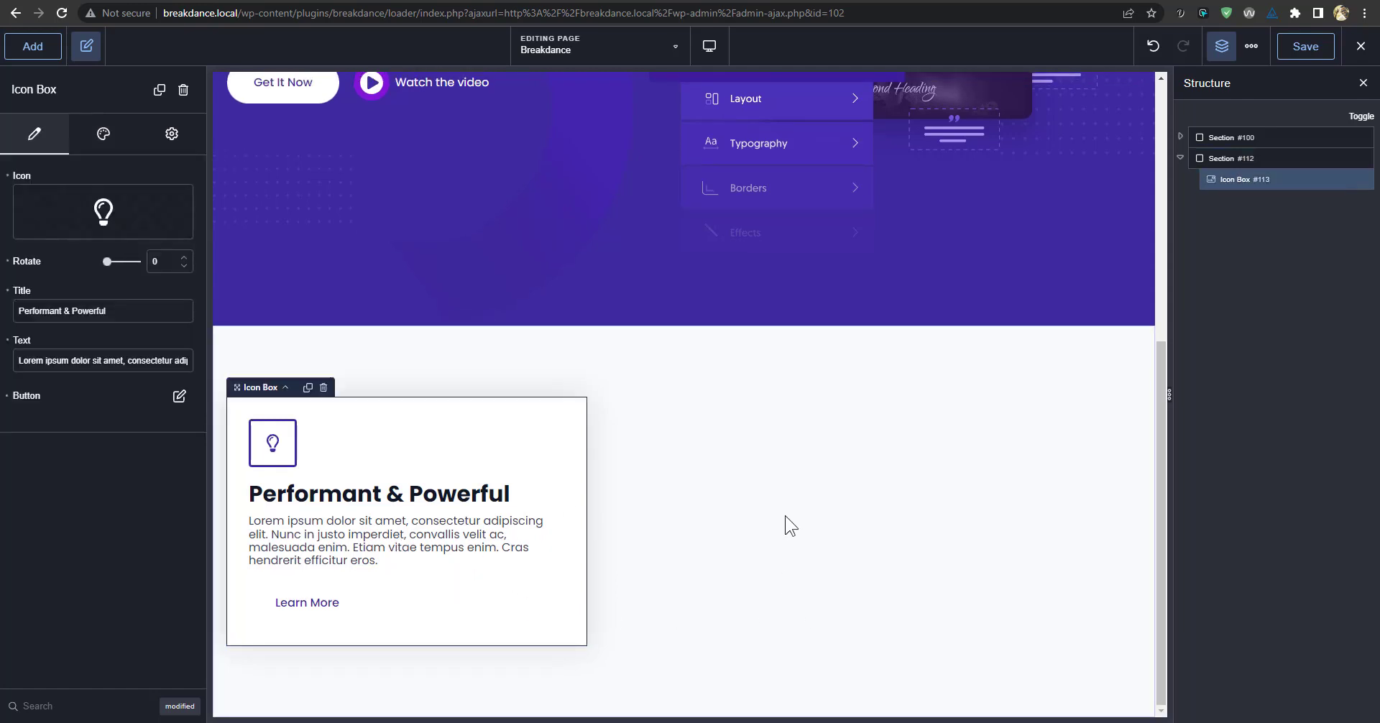
# Add a Pricing Table element below the Icon Box in the new section.
pyautogui.click(32, 47)
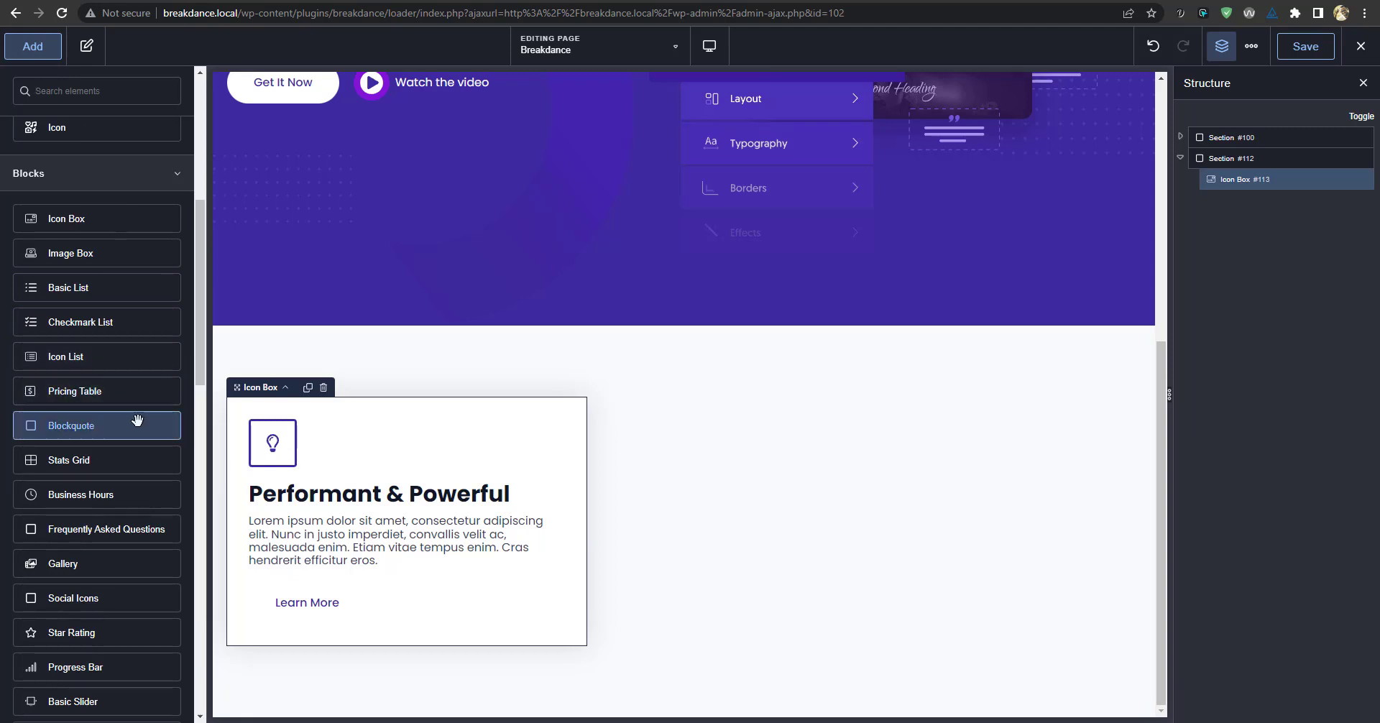
pyautogui.click(119, 391)
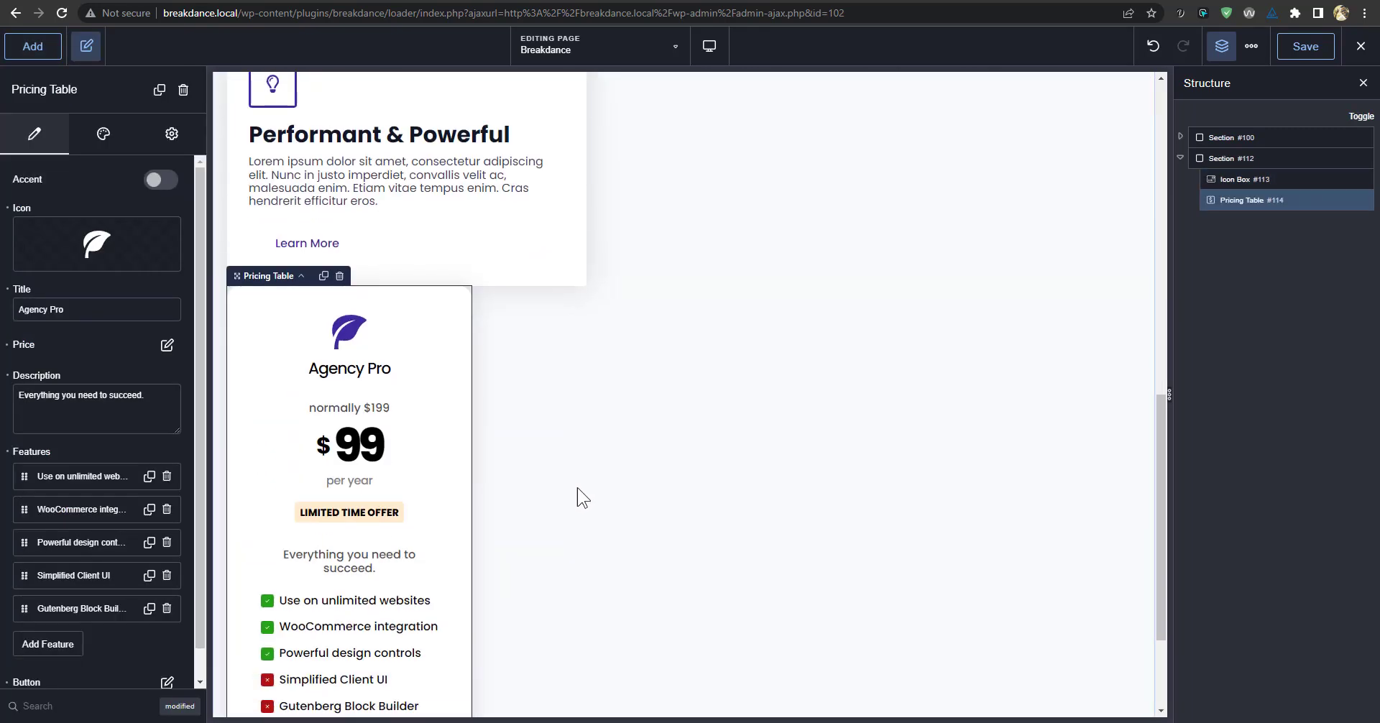
pyautogui.scroll(3, 446, 467)
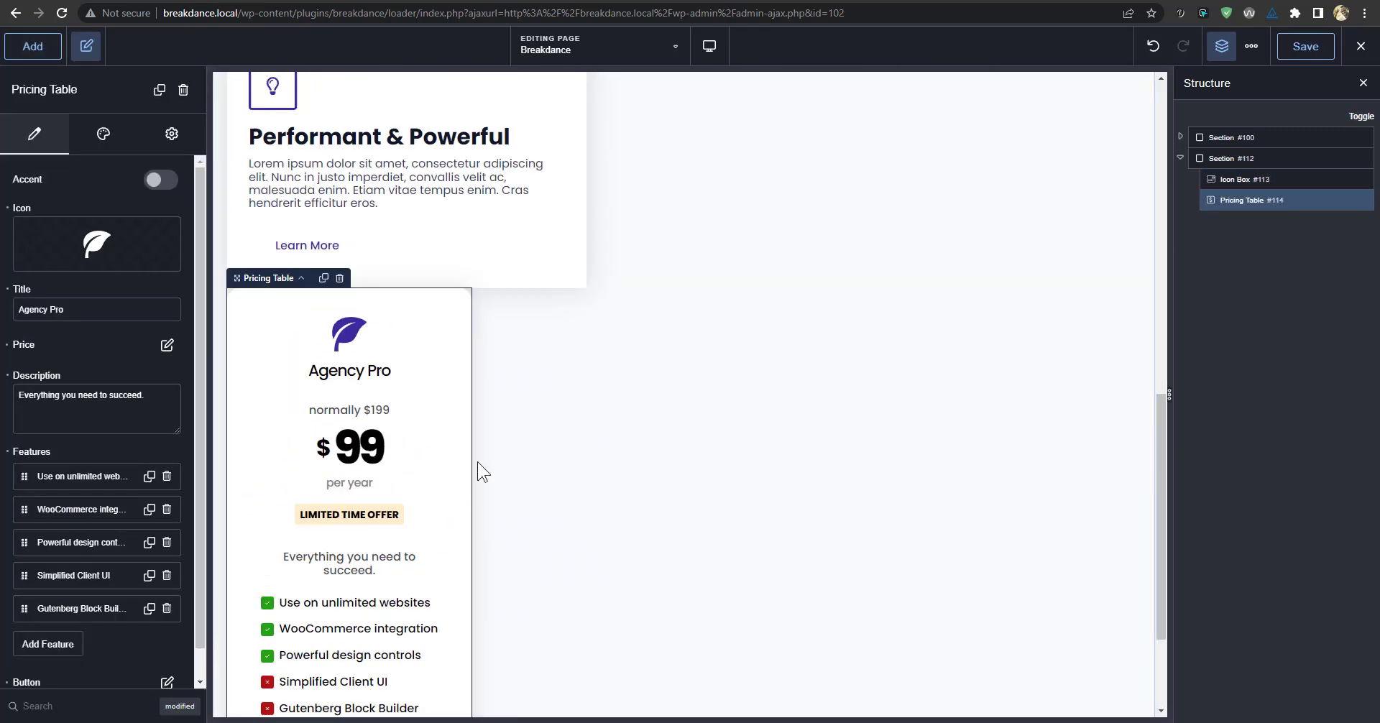
# Left-align the new section's content and lay its elements out horizontally with alignment Center.
pyautogui.click(1230, 158)
pyautogui.click(100, 177)
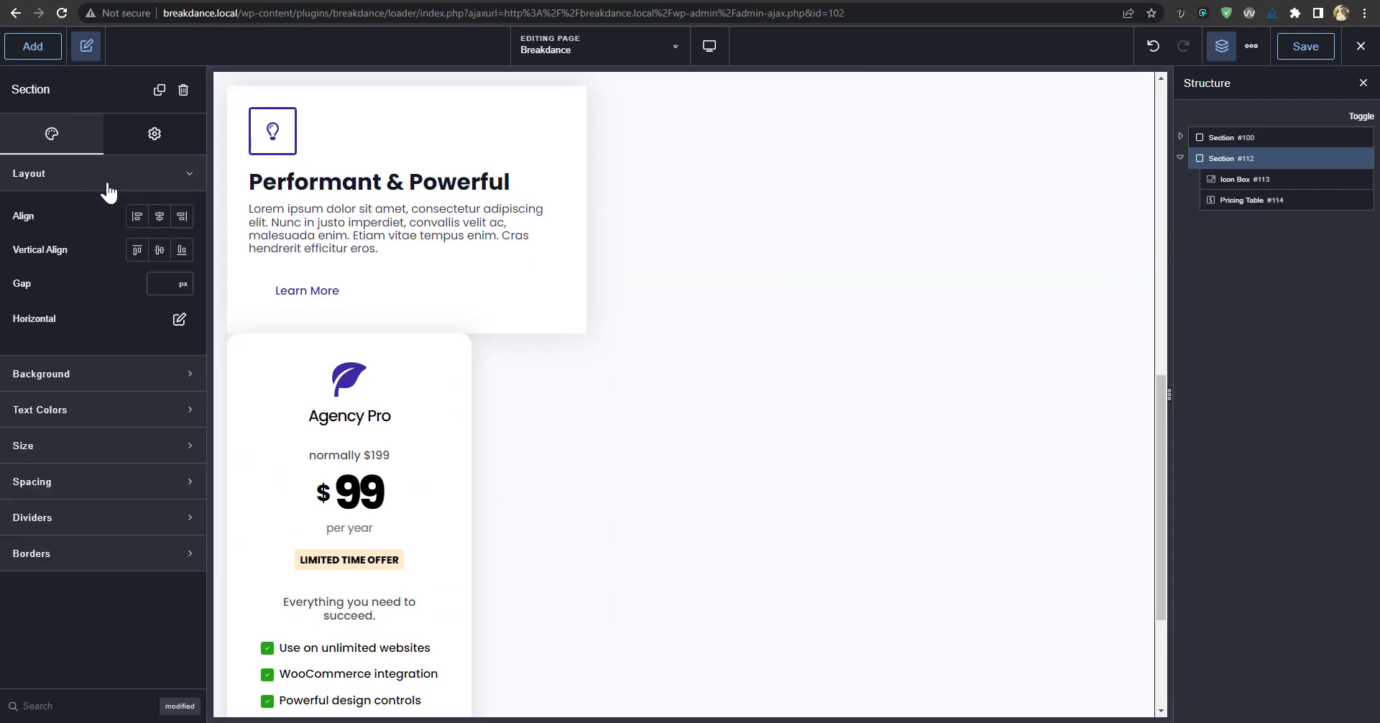
pyautogui.click(160, 216)
pyautogui.click(136, 216)
pyautogui.click(179, 319)
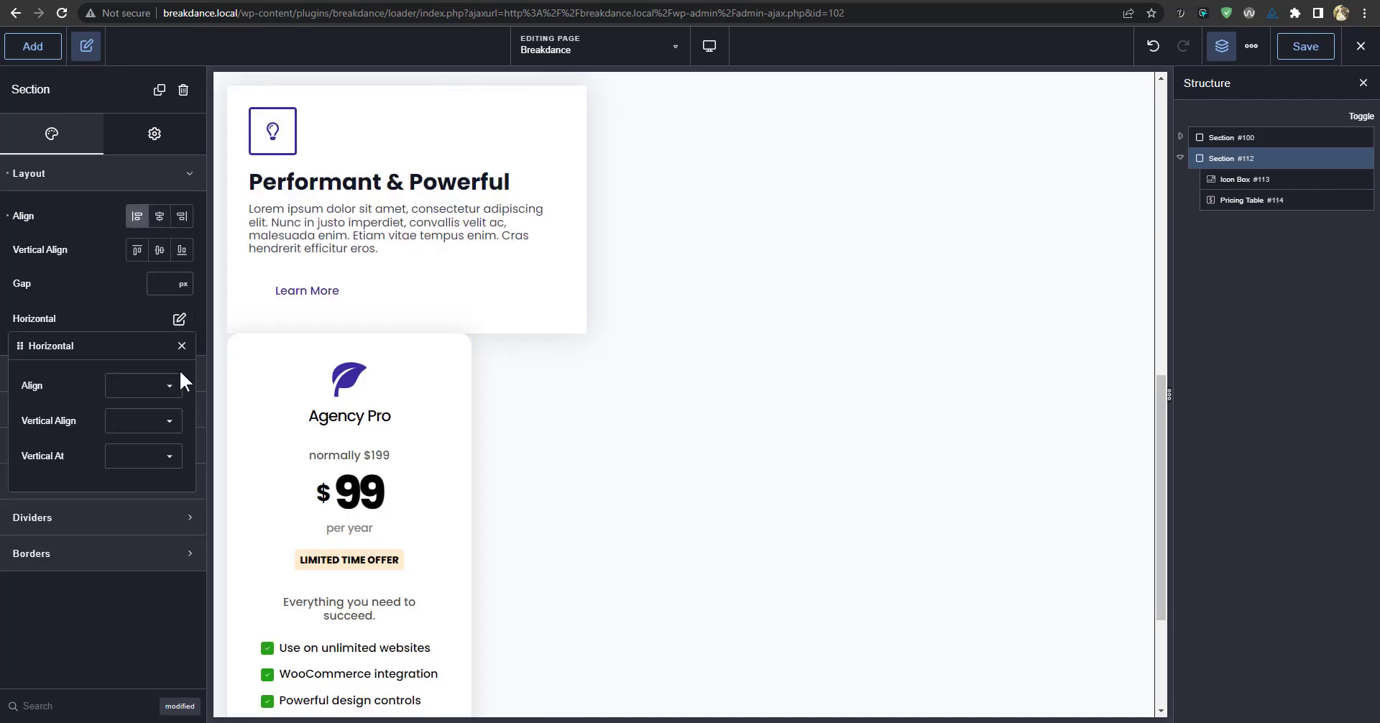
pyautogui.click(161, 386)
pyautogui.click(144, 422)
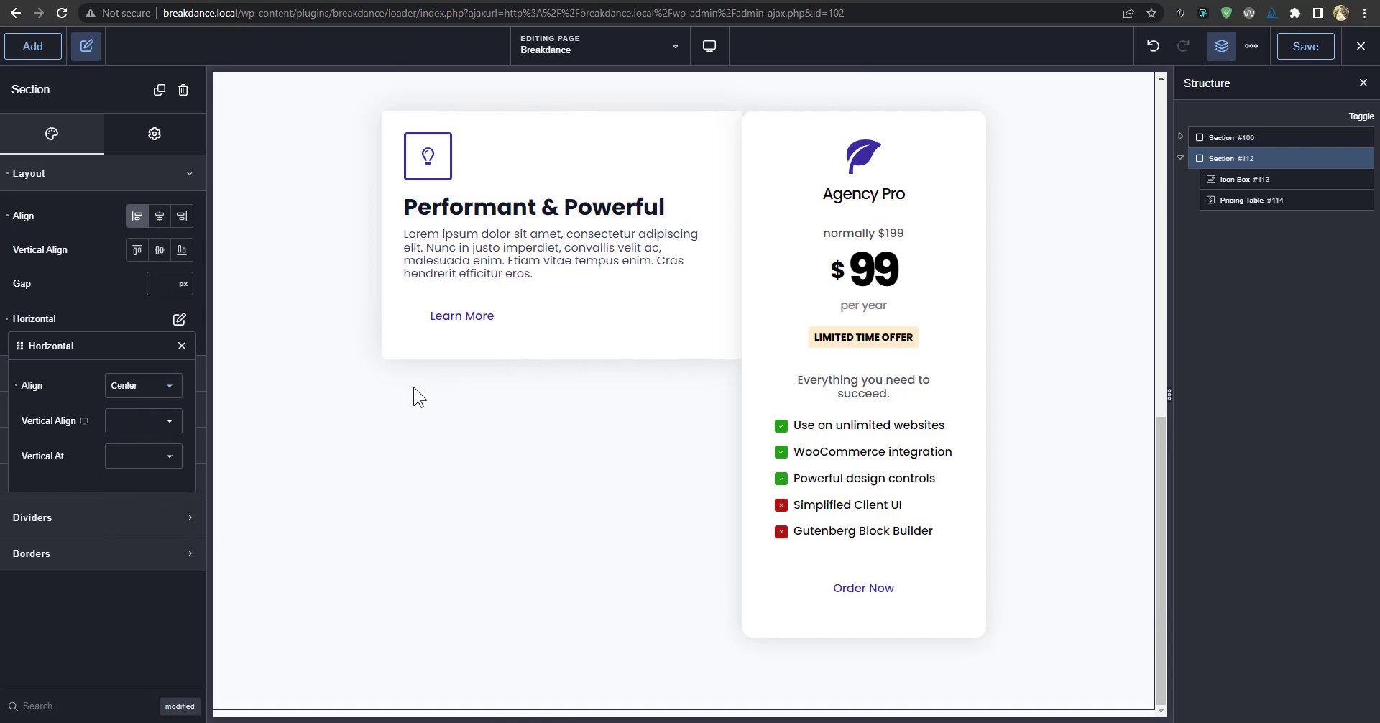
# Set the gap between the section's elements to 50 px and select the pricing table.
pyautogui.scroll(3, 701, 388)
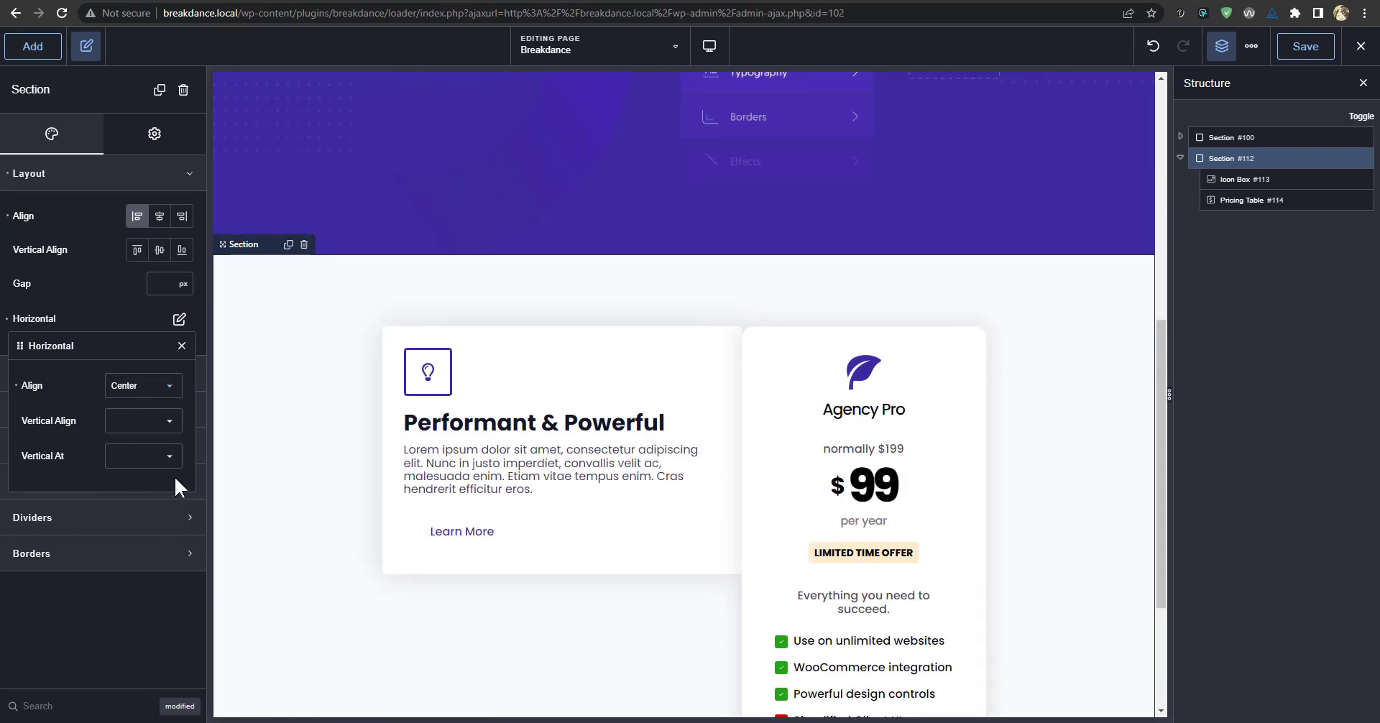
pyautogui.click(161, 284)
pyautogui.write('50')
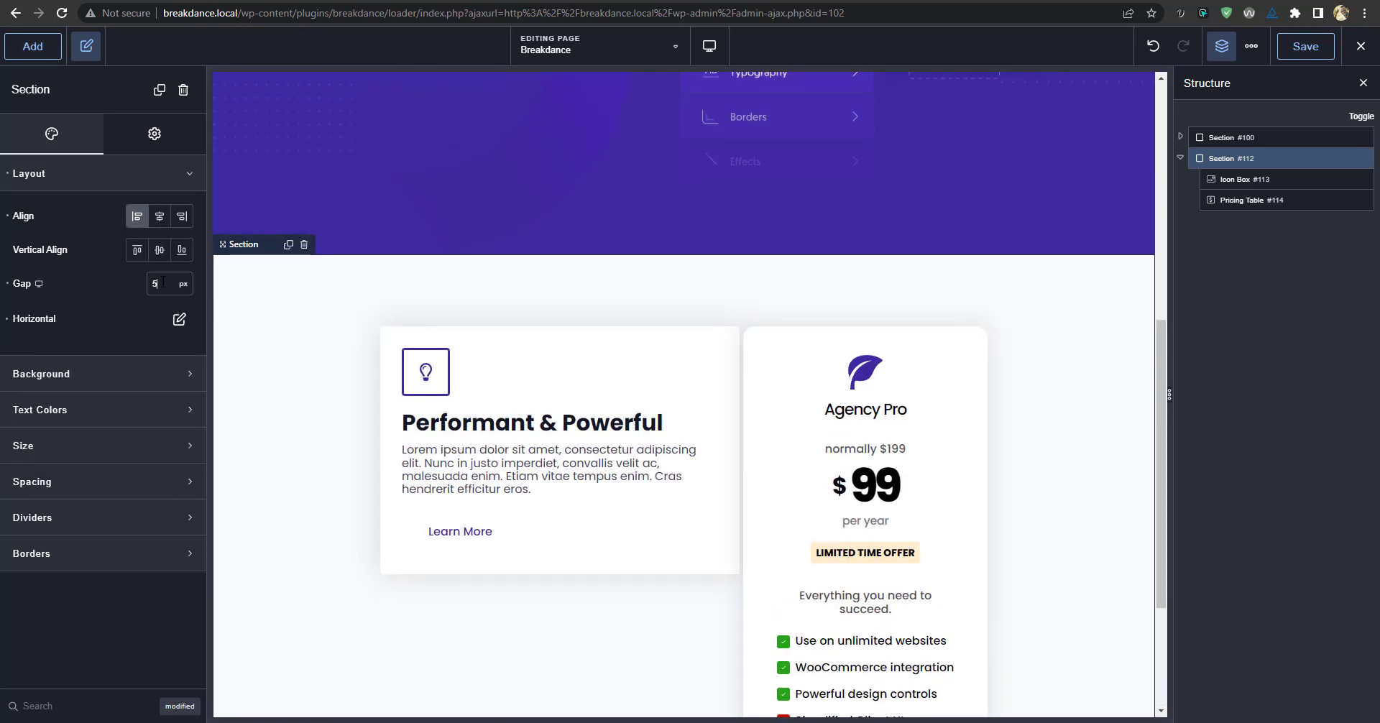
pyautogui.scroll(-3, 869, 469)
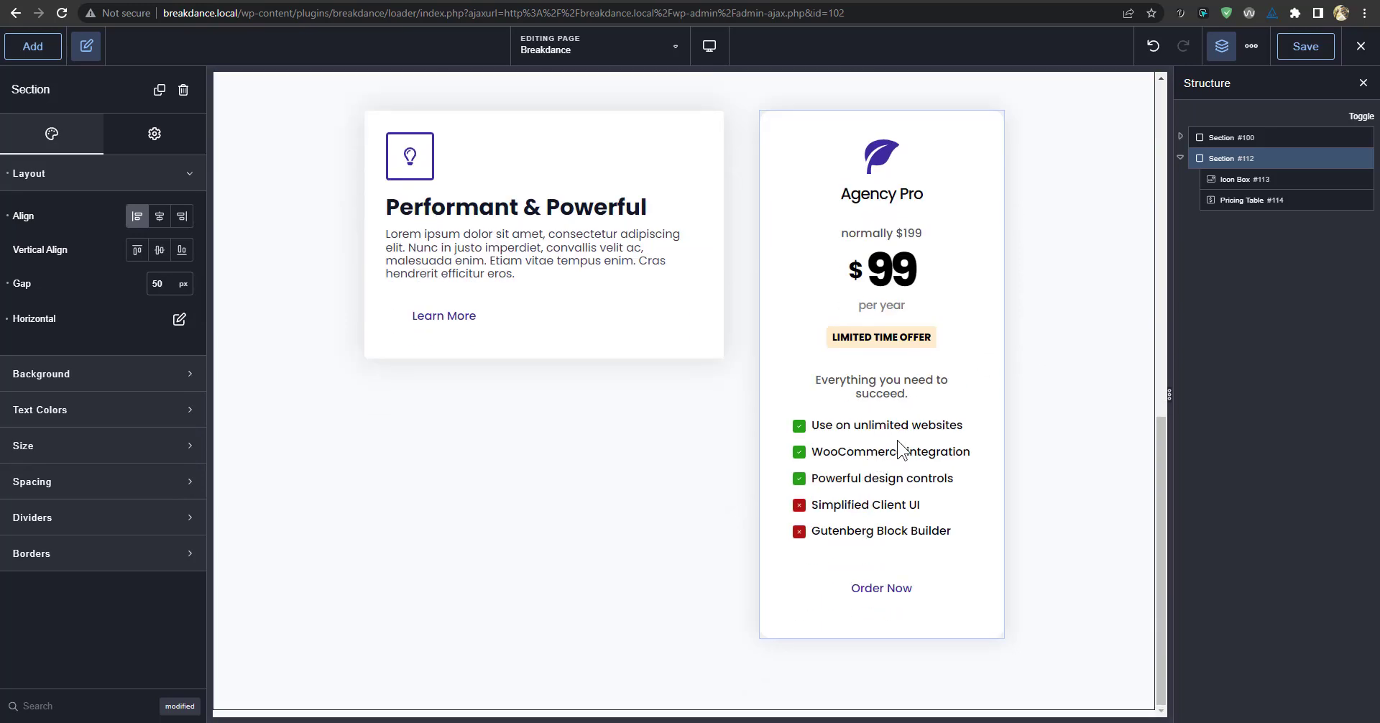
pyautogui.click(899, 449)
pyautogui.click(683, 316)
pyautogui.click(898, 323)
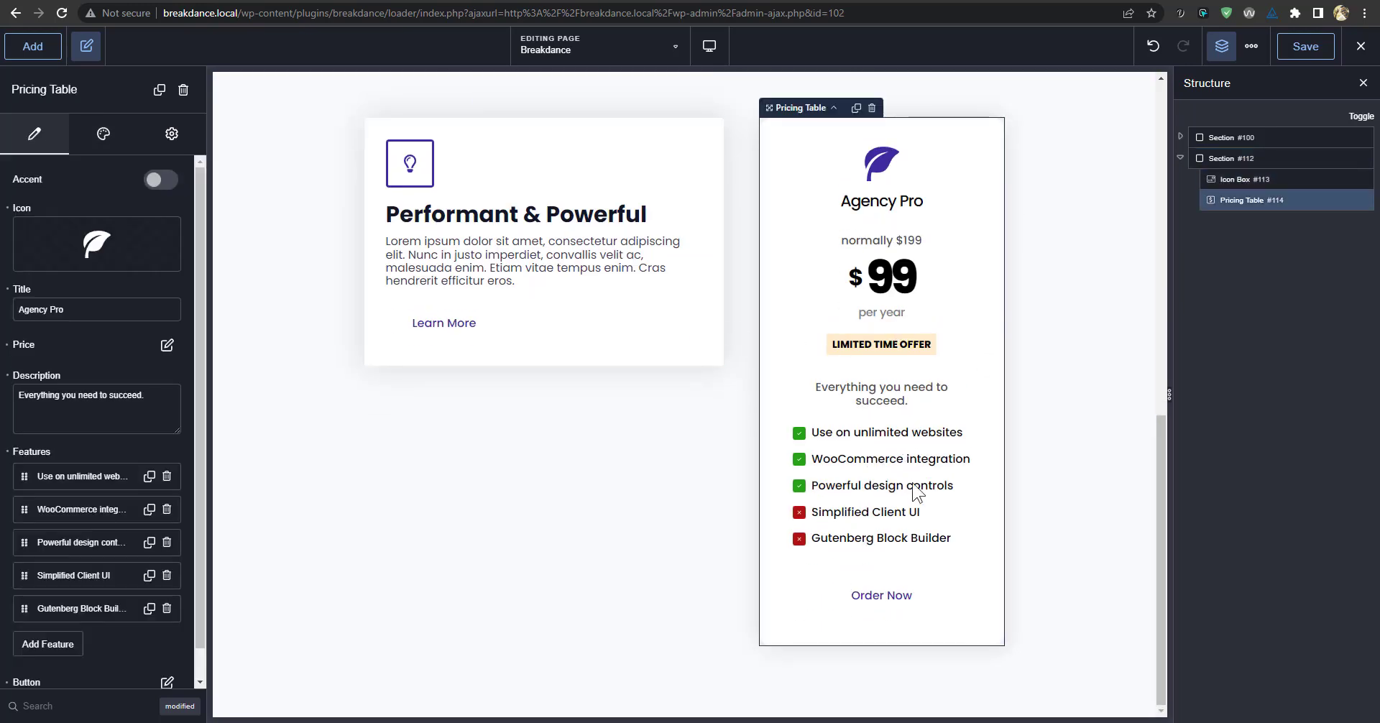
# Insert a Facebook Post element and a Facebook Page Plugin element after the pricing table.
pyautogui.scroll(1, 904, 548)
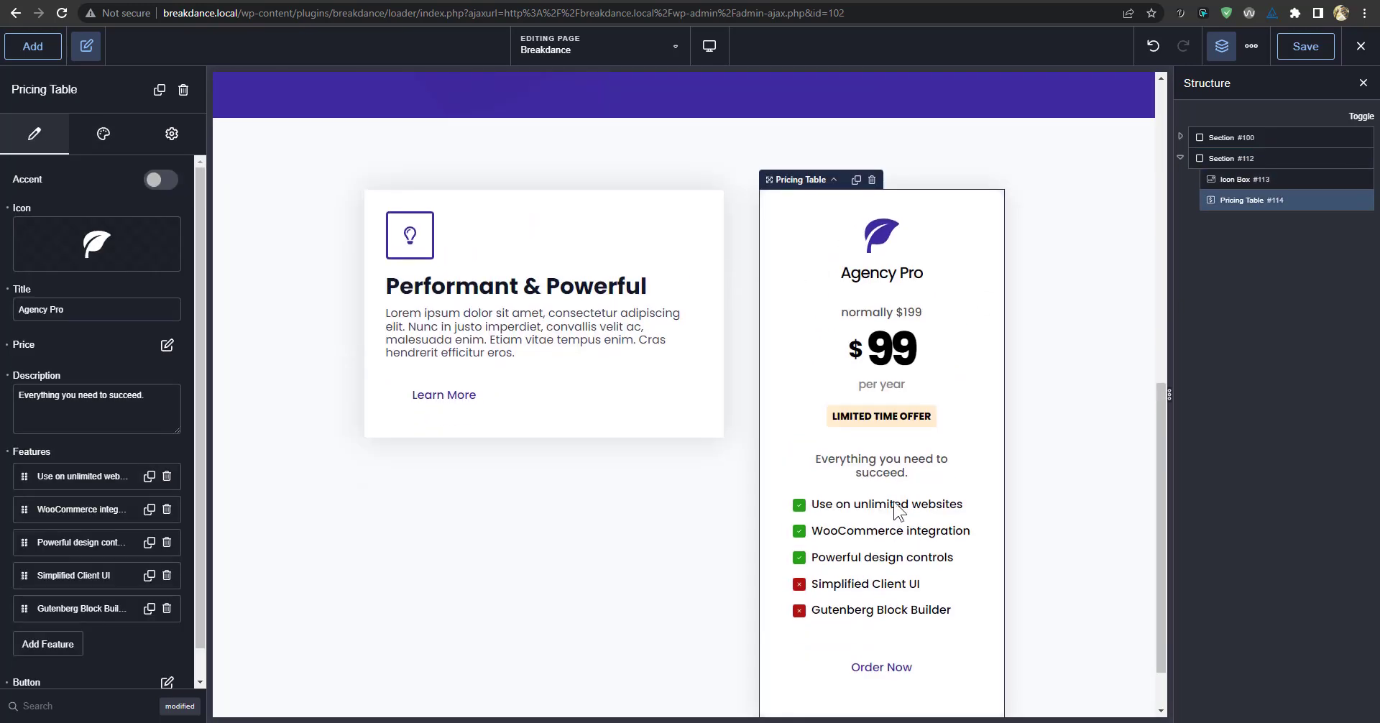
pyautogui.click(32, 46)
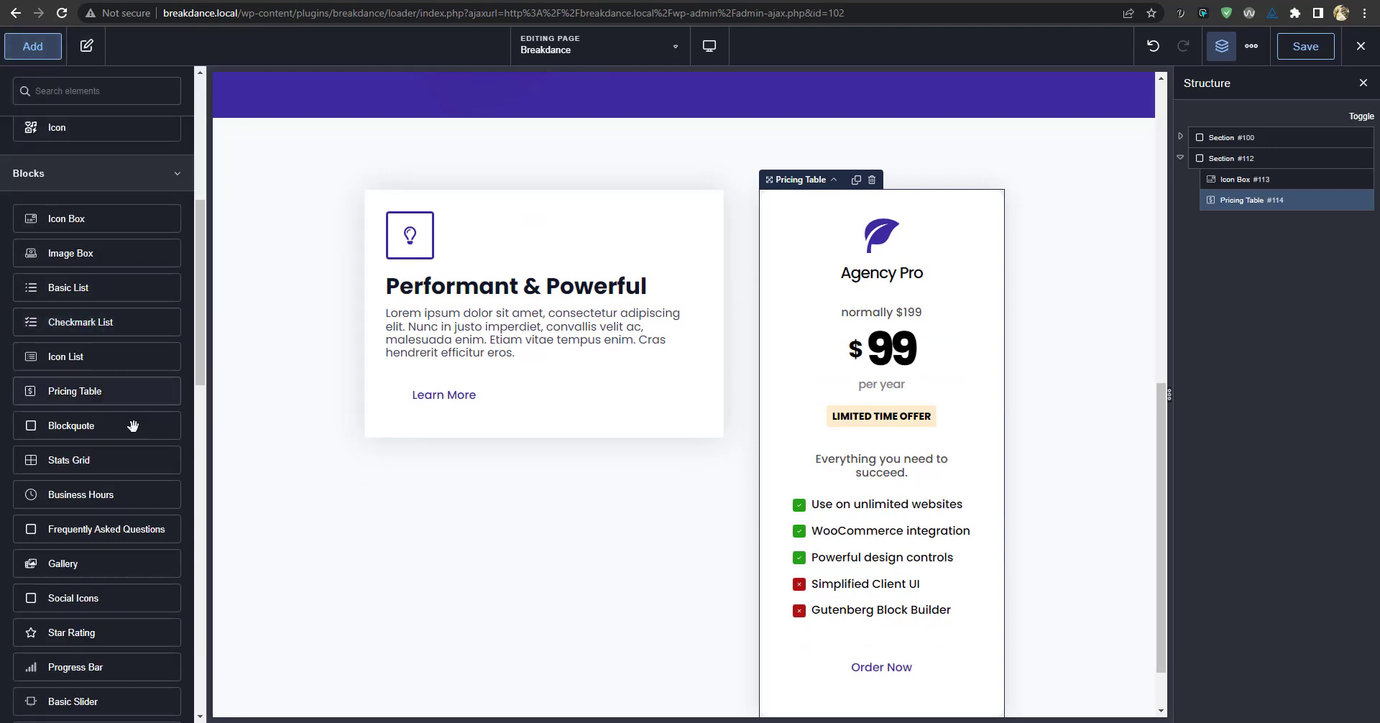
pyautogui.scroll(-10, 154, 453)
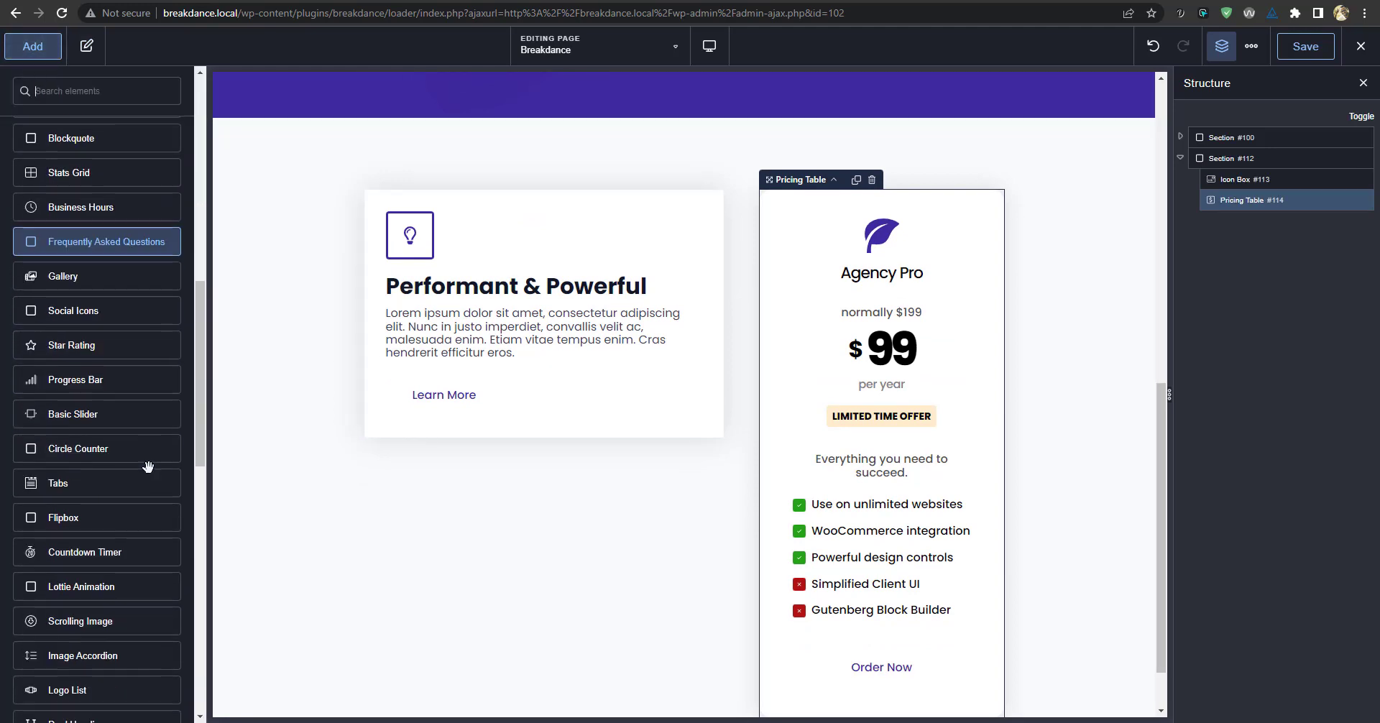
pyautogui.scroll(-4, 134, 495)
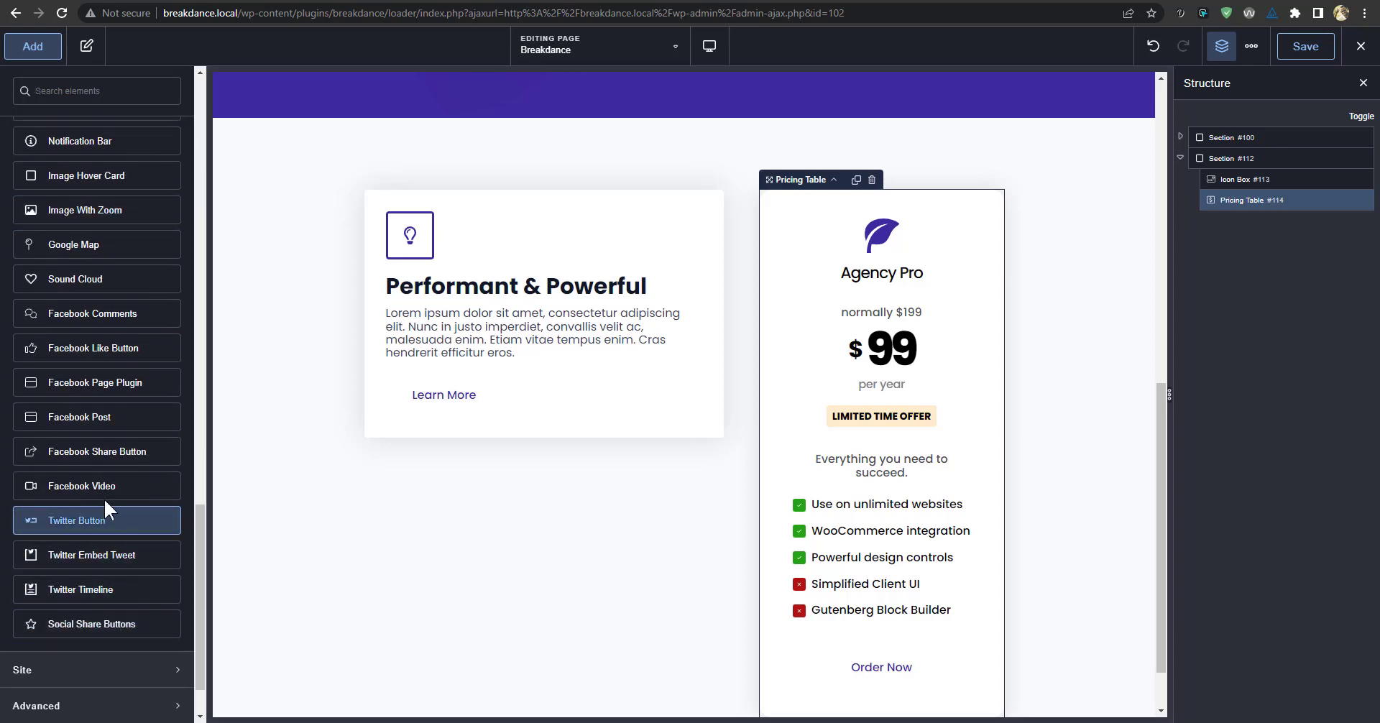
pyautogui.scroll(8, 105, 488)
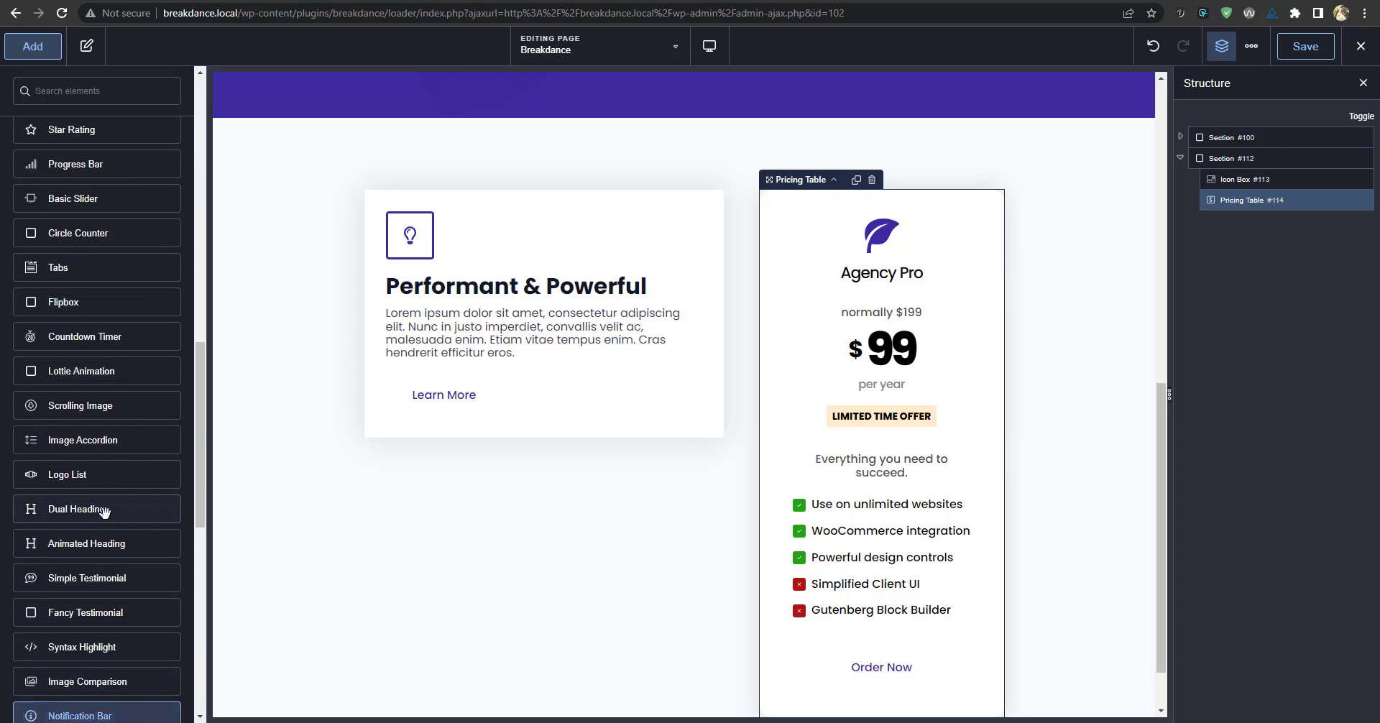
pyautogui.scroll(-11, 108, 503)
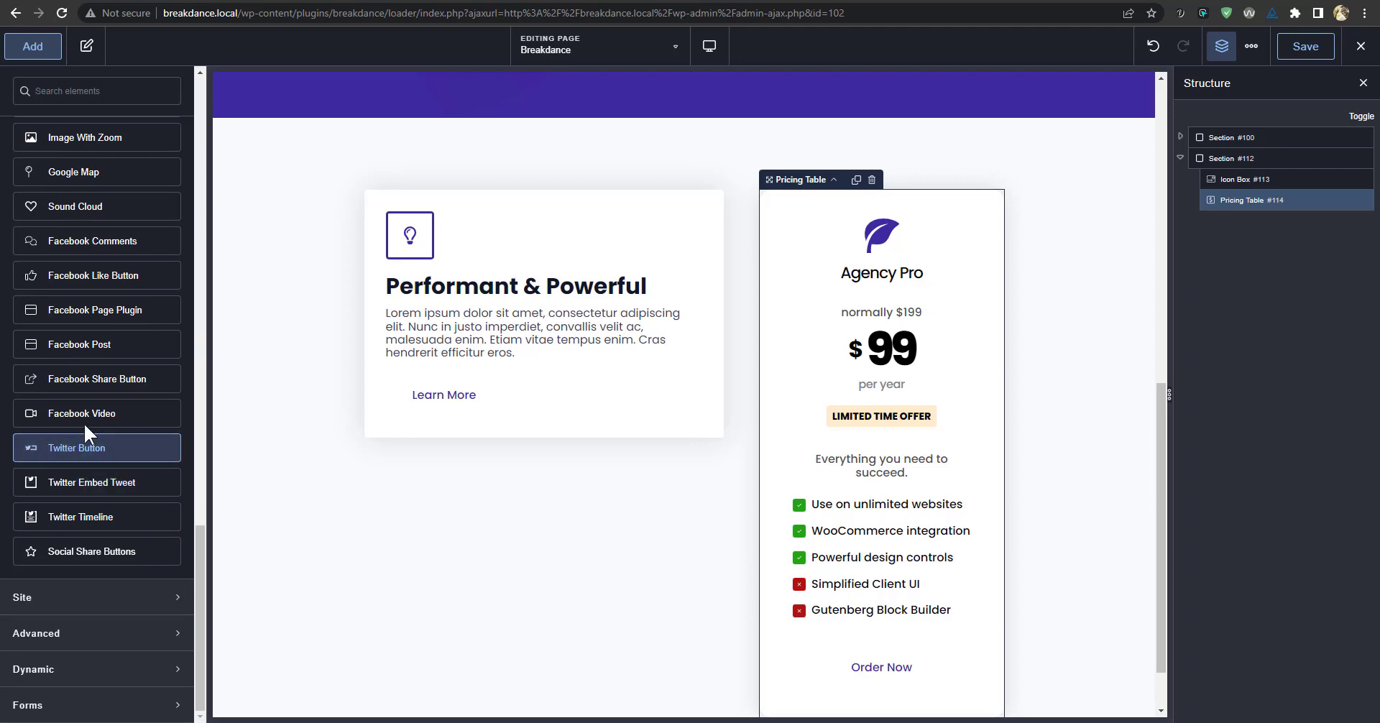
pyautogui.scroll(3, 106, 412)
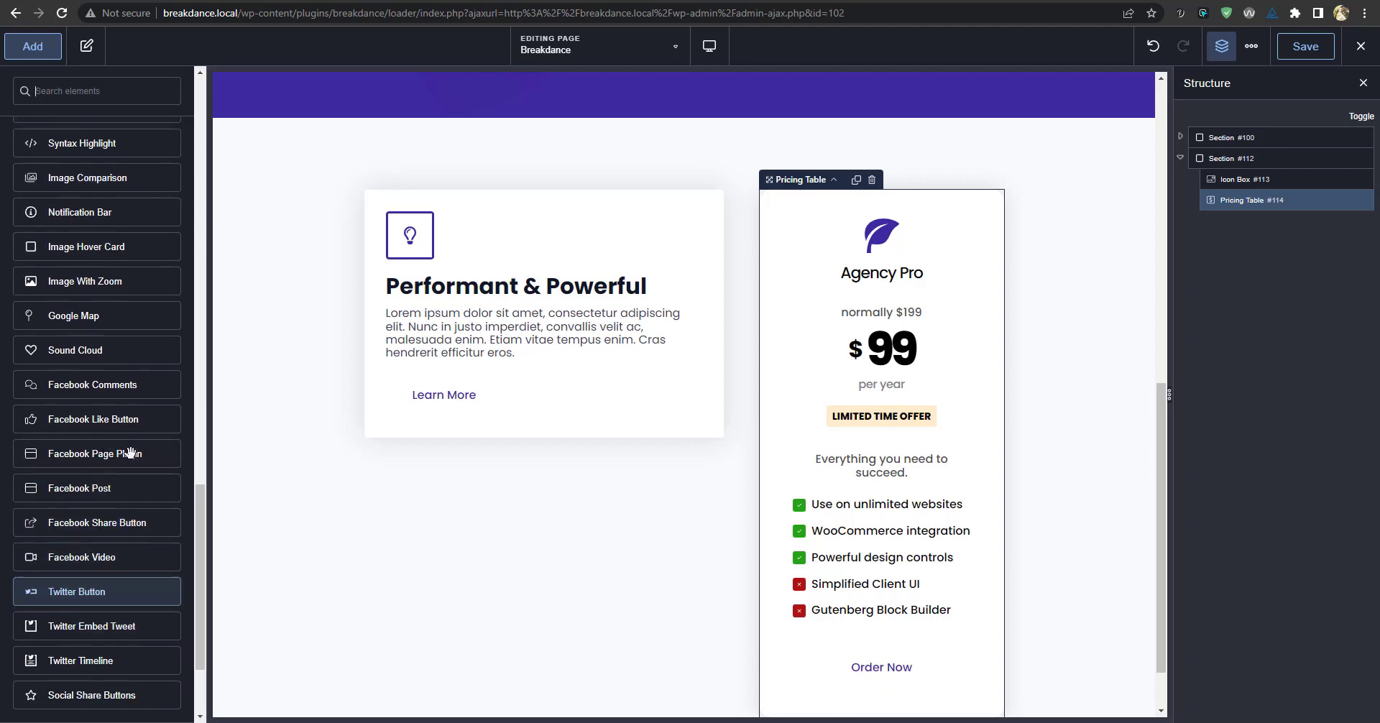
pyautogui.click(92, 488)
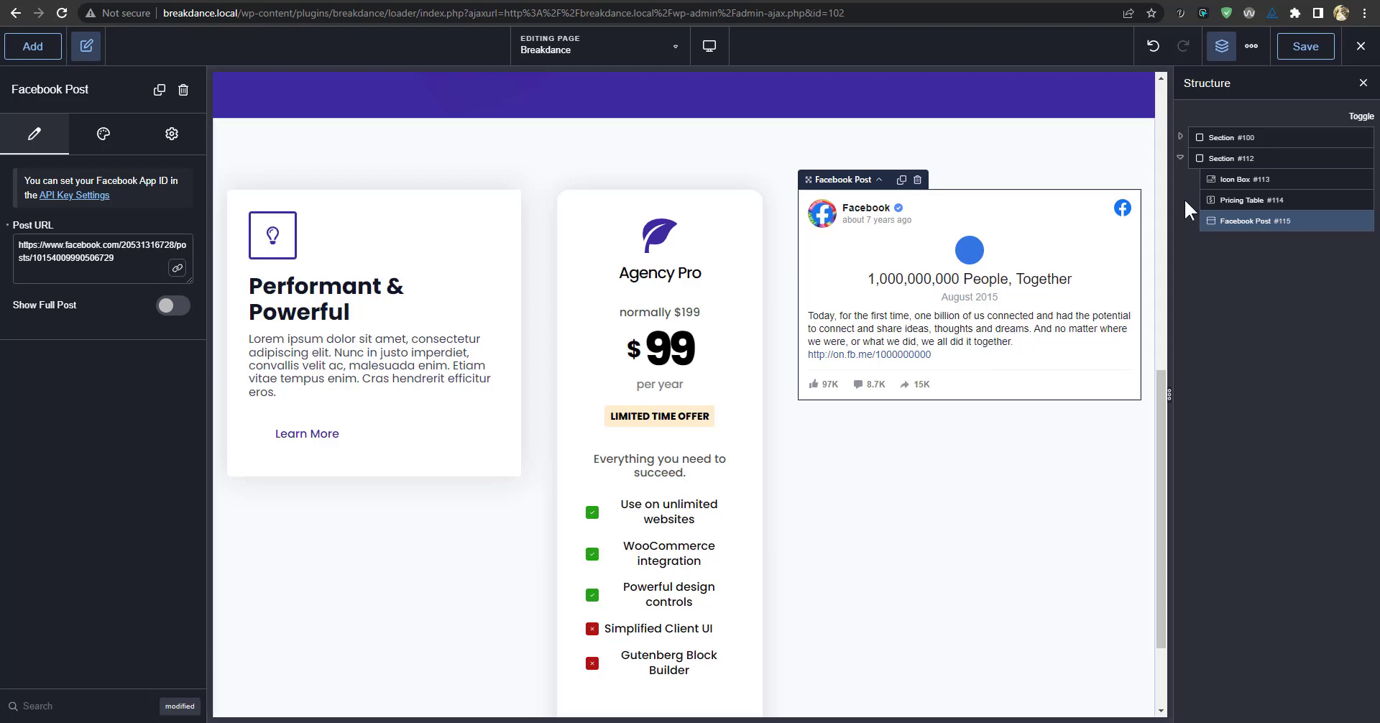
pyautogui.click(29, 54)
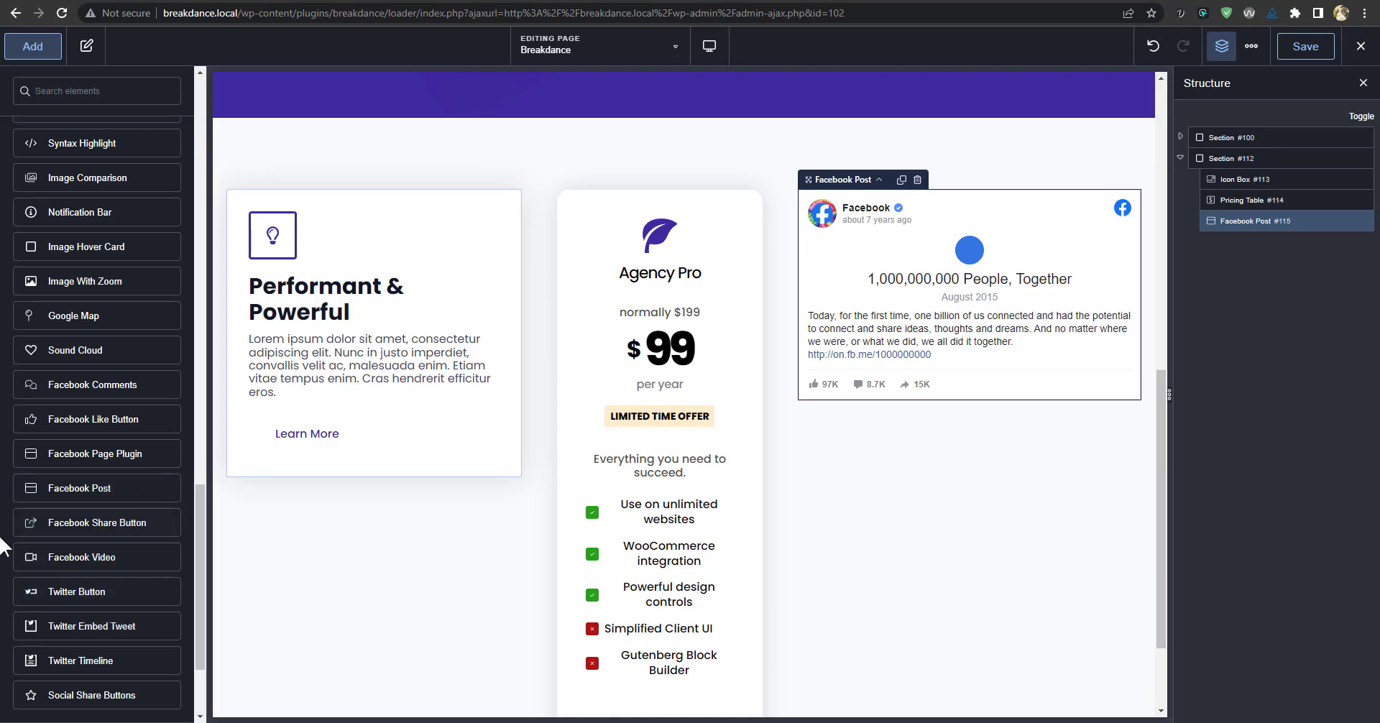
pyautogui.click(111, 453)
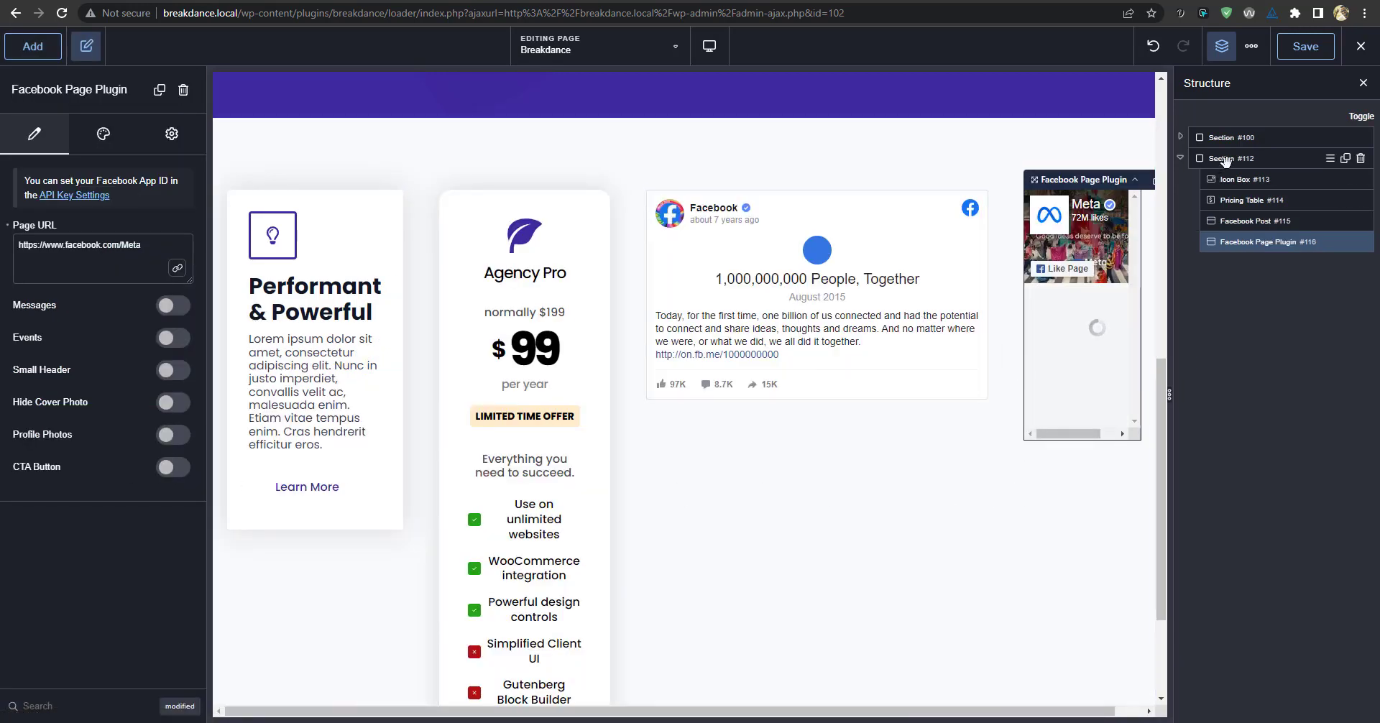
# Clear the new section's horizontal alignment setting to stack its elements vertically.
pyautogui.click(1226, 159)
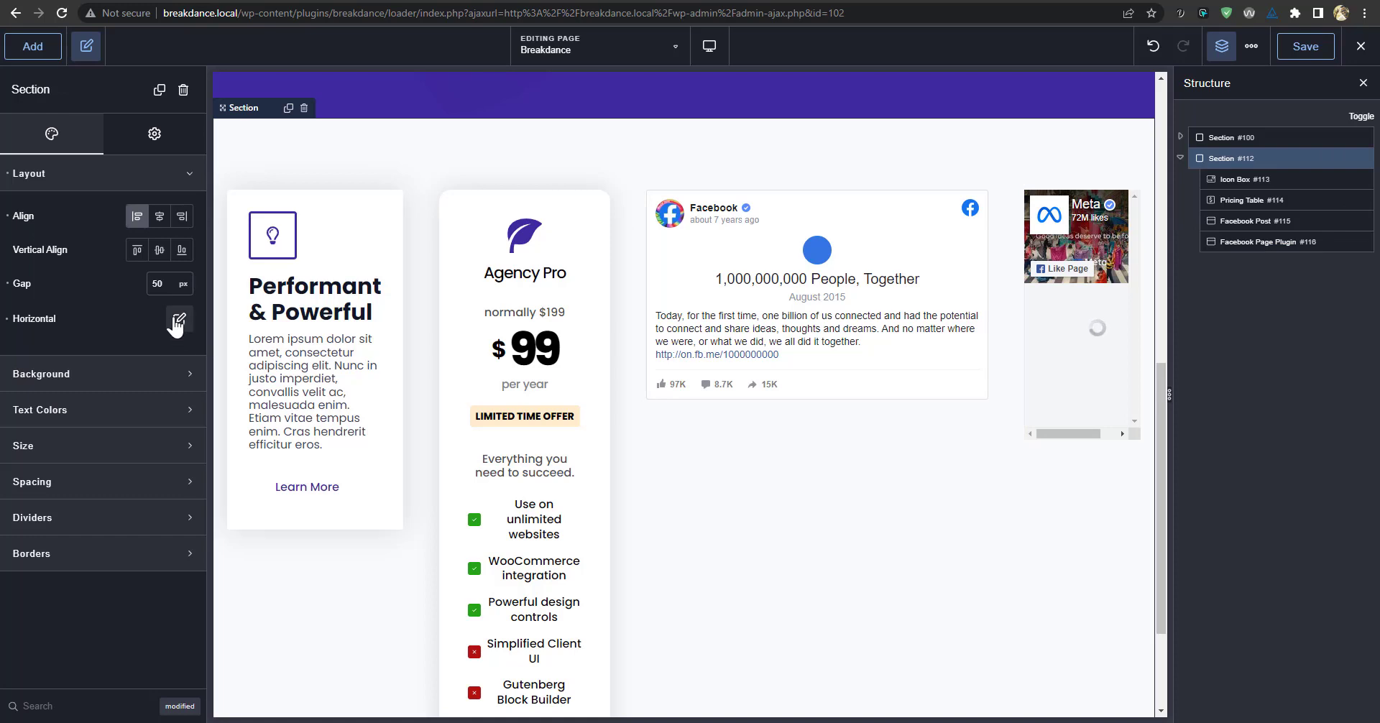
pyautogui.click(179, 320)
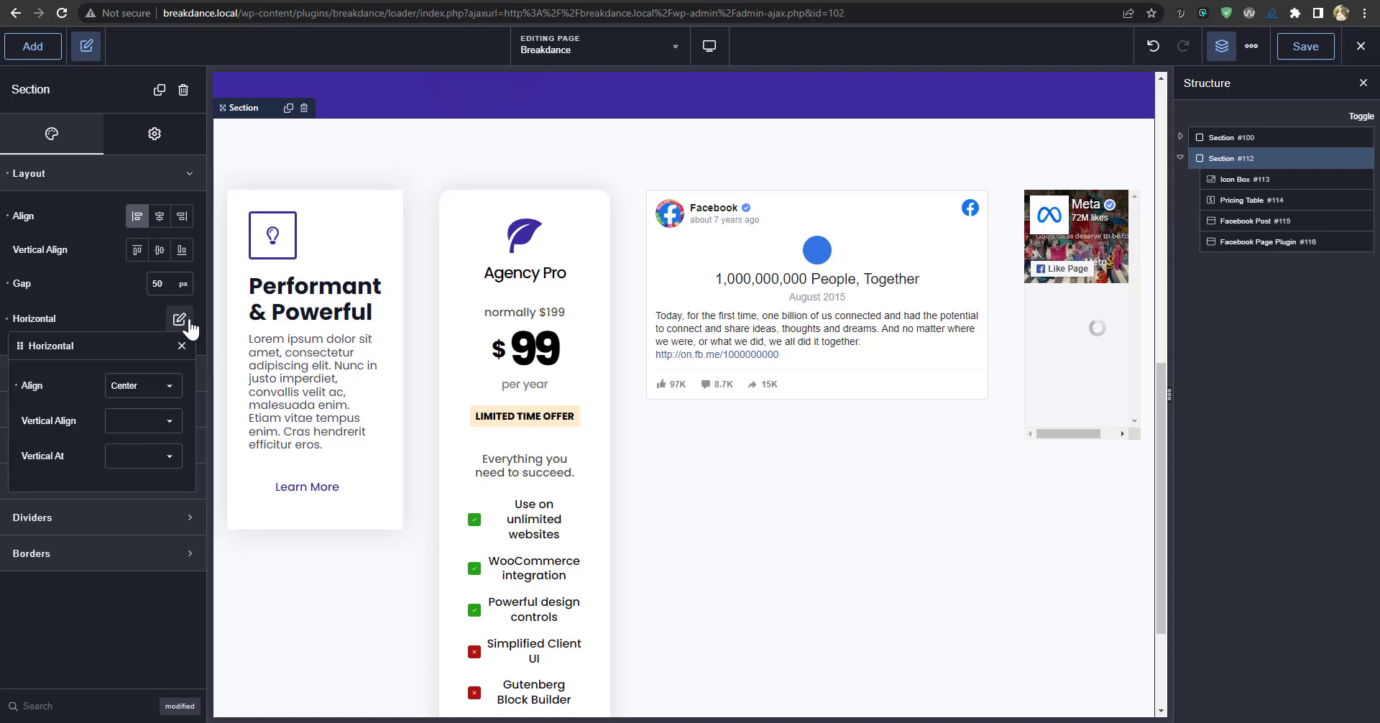
pyautogui.click(168, 388)
pyautogui.click(15, 386)
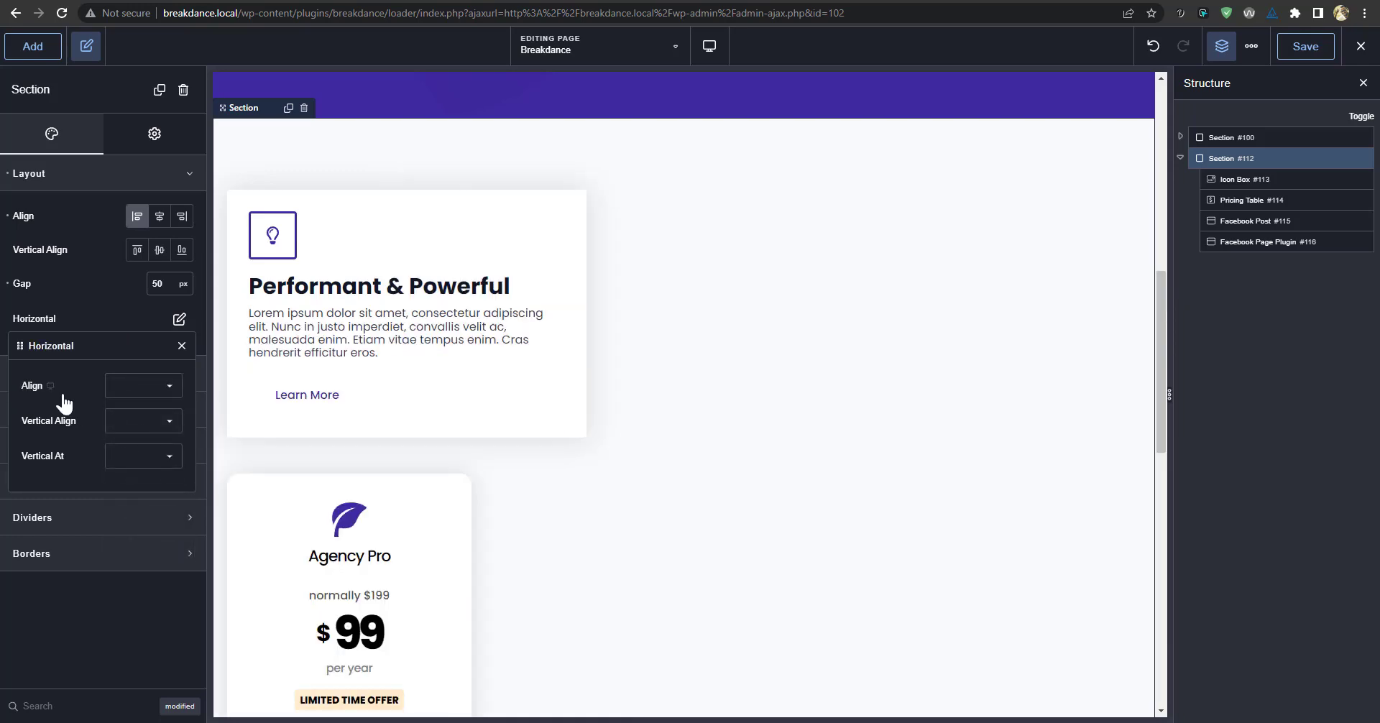
pyautogui.scroll(-8, 615, 467)
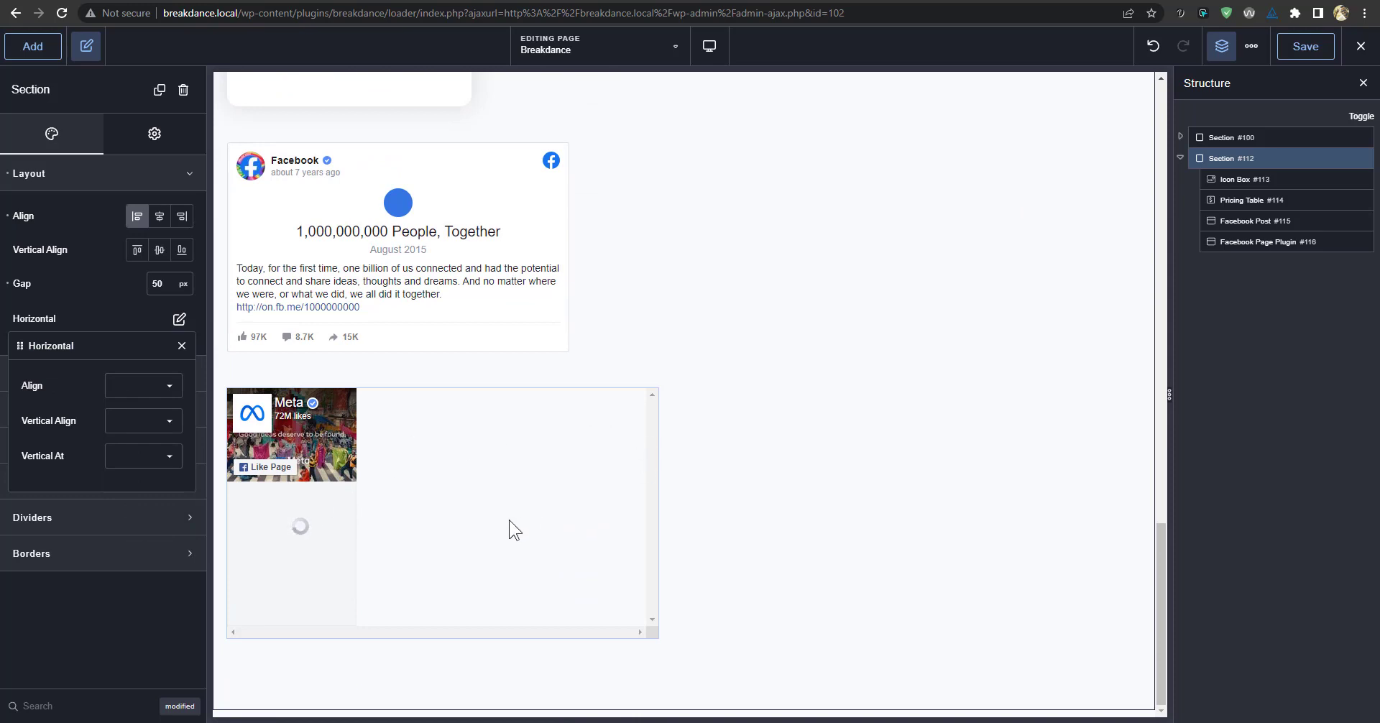
# Set the width of the Facebook Page Plugin element to 500.
pyautogui.click(1276, 241)
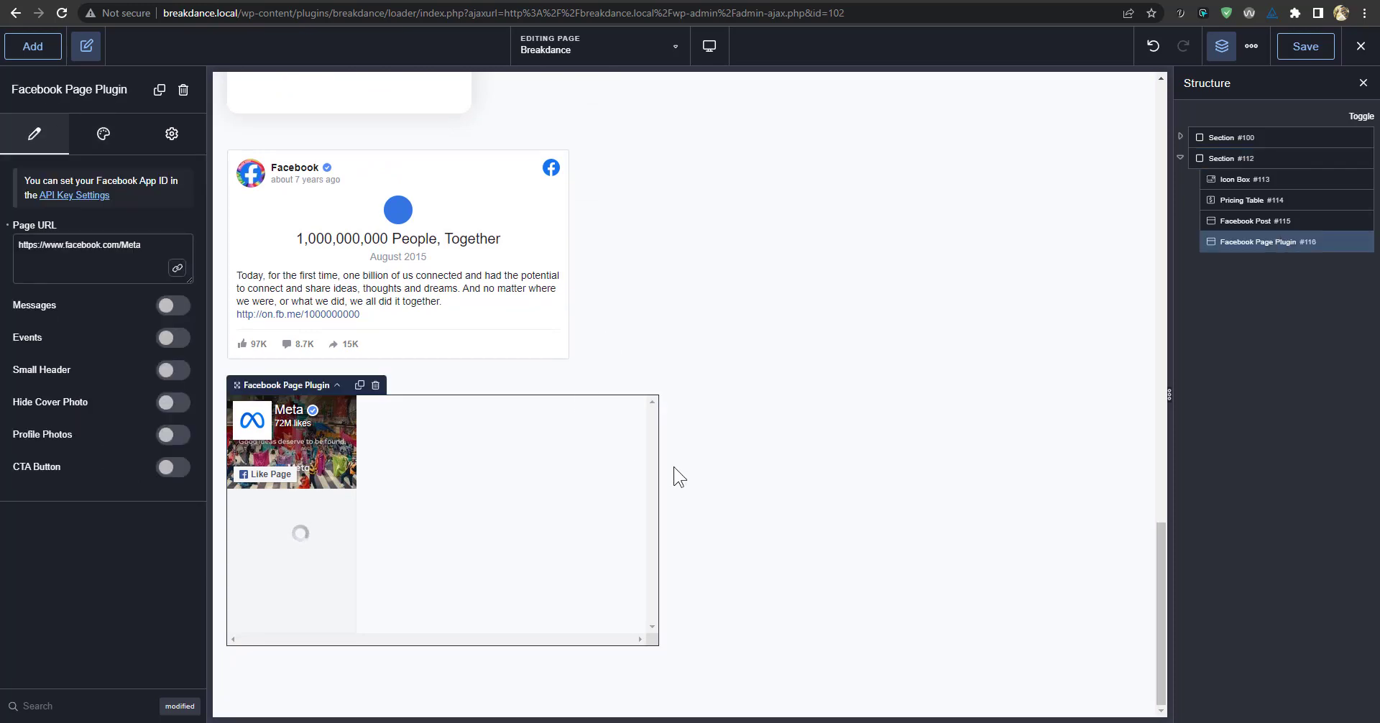
pyautogui.click(113, 142)
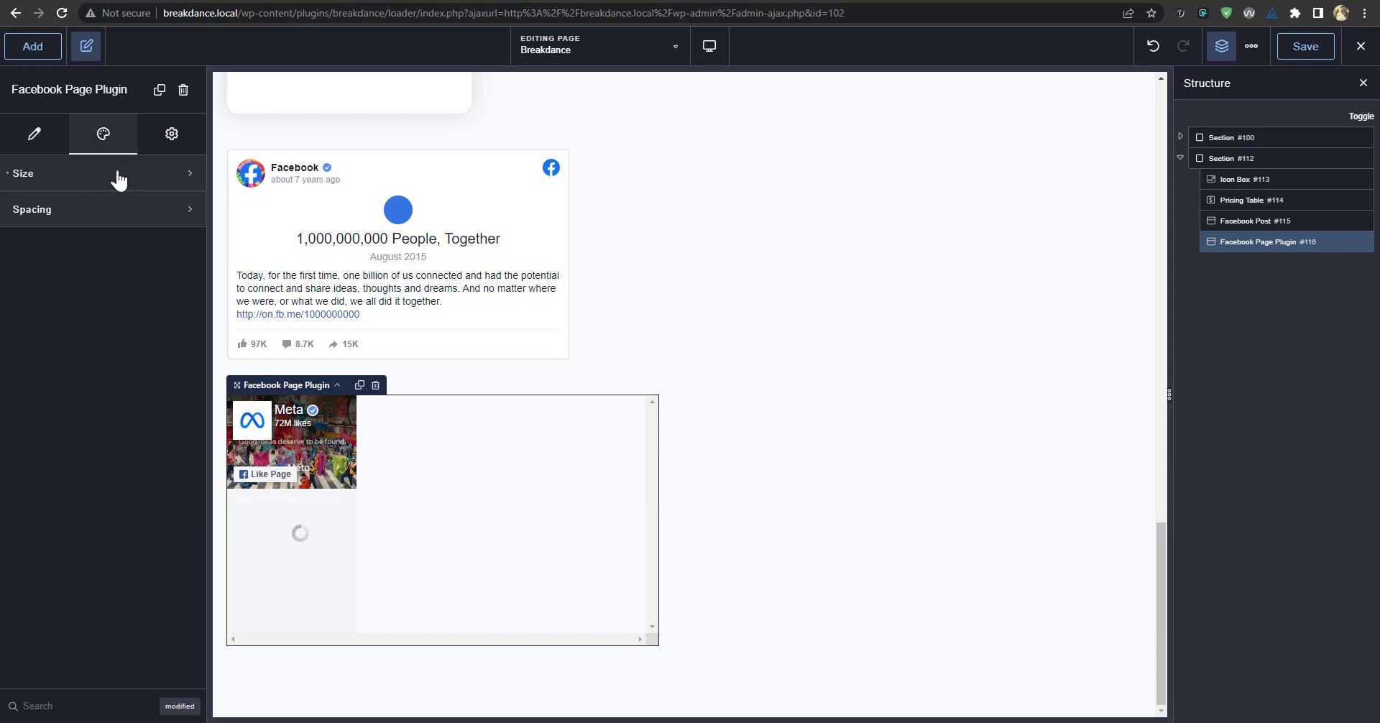
pyautogui.click(154, 176)
pyautogui.click(172, 213)
pyautogui.doubleClick(173, 213)
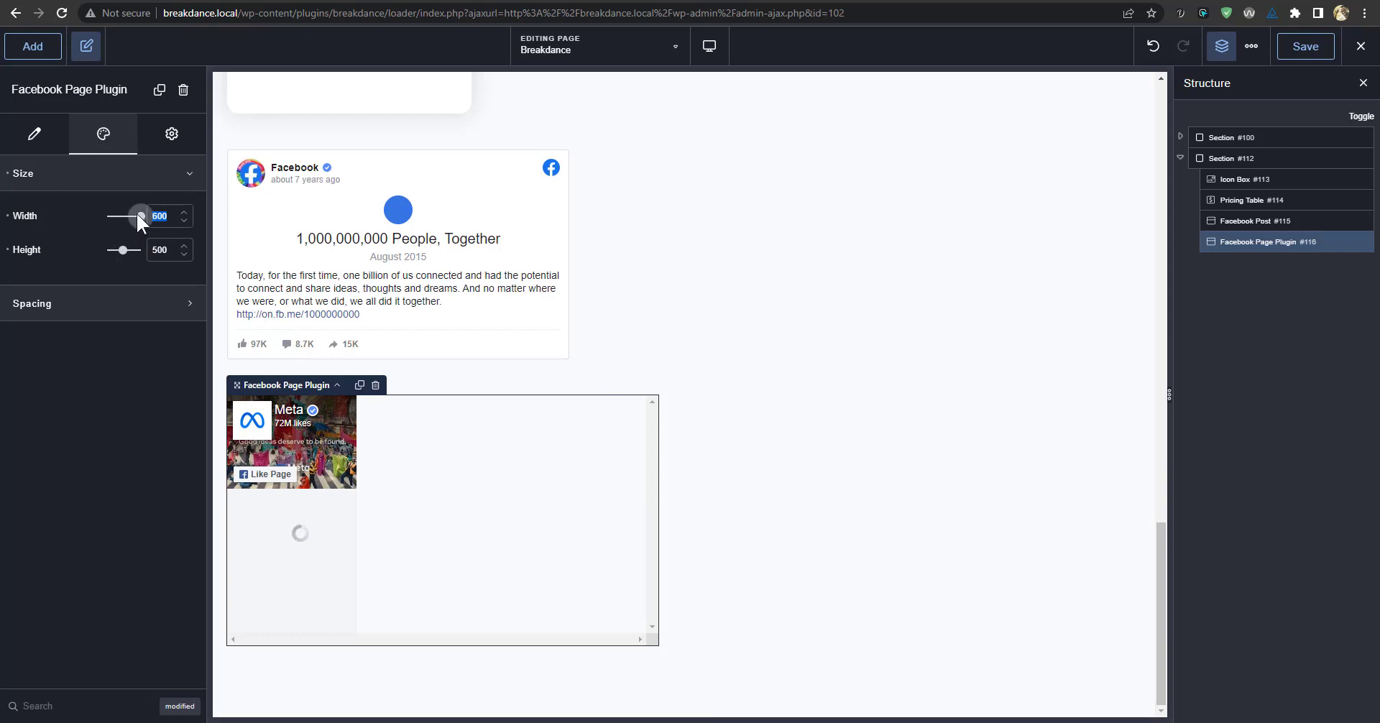
pyautogui.write('500')
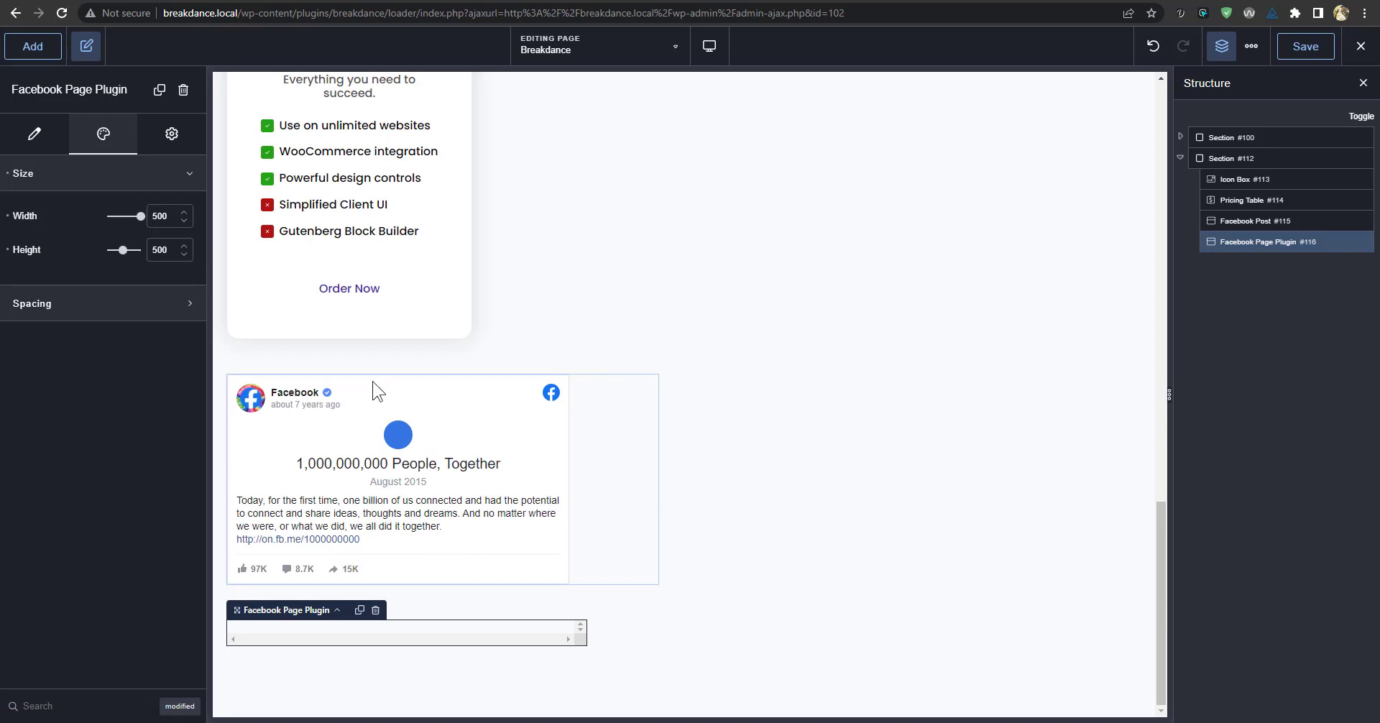
# Insert a Twitter Embed Tweet element after the Facebook Page Plugin and look over the embedded tweet.
pyautogui.click(33, 56)
pyautogui.scroll(-4, 93, 475)
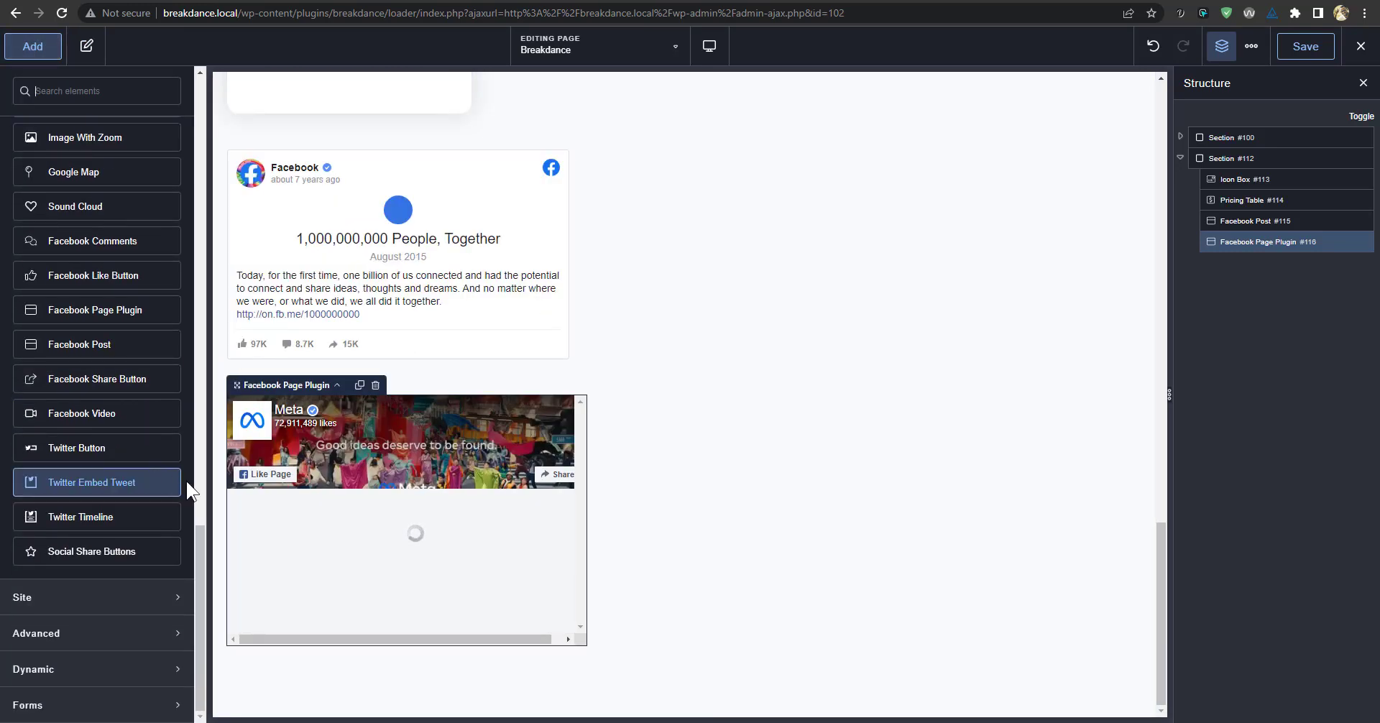
pyautogui.click(108, 482)
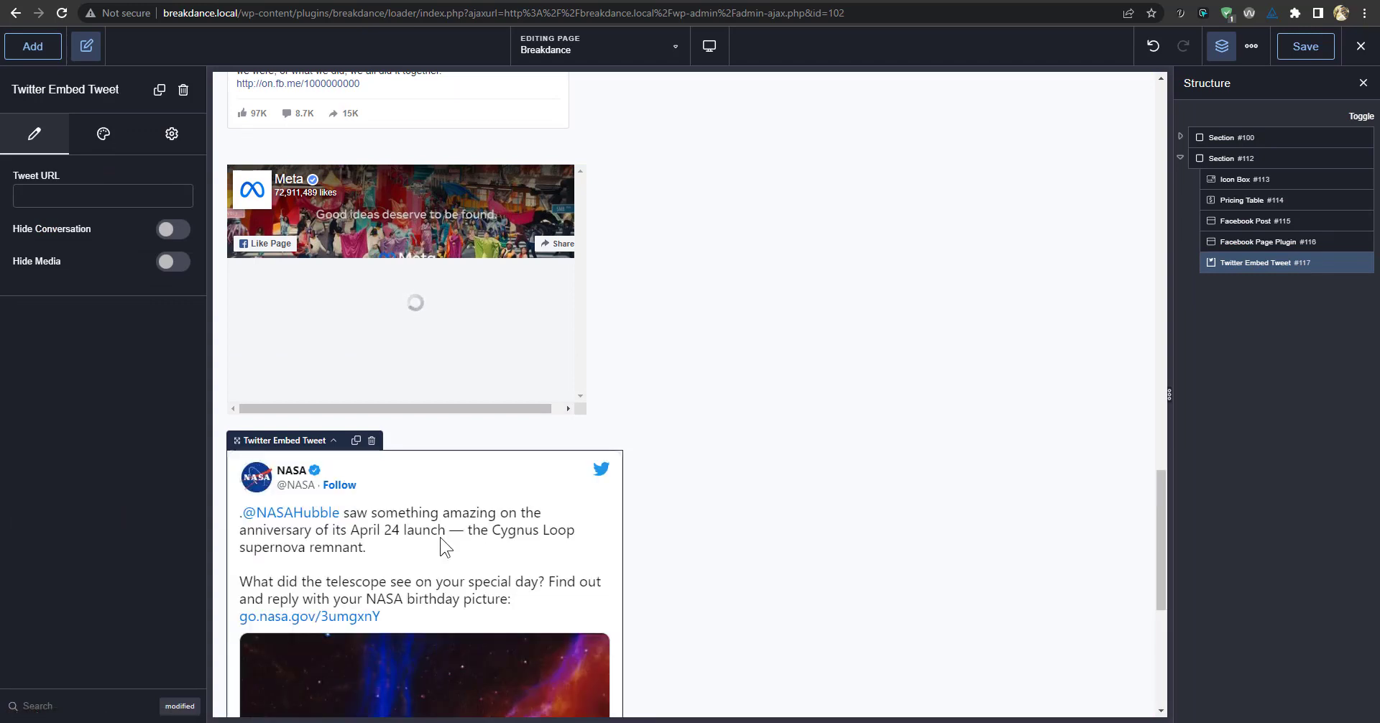
pyautogui.scroll(-4, 475, 460)
pyautogui.scroll(-3, 478, 463)
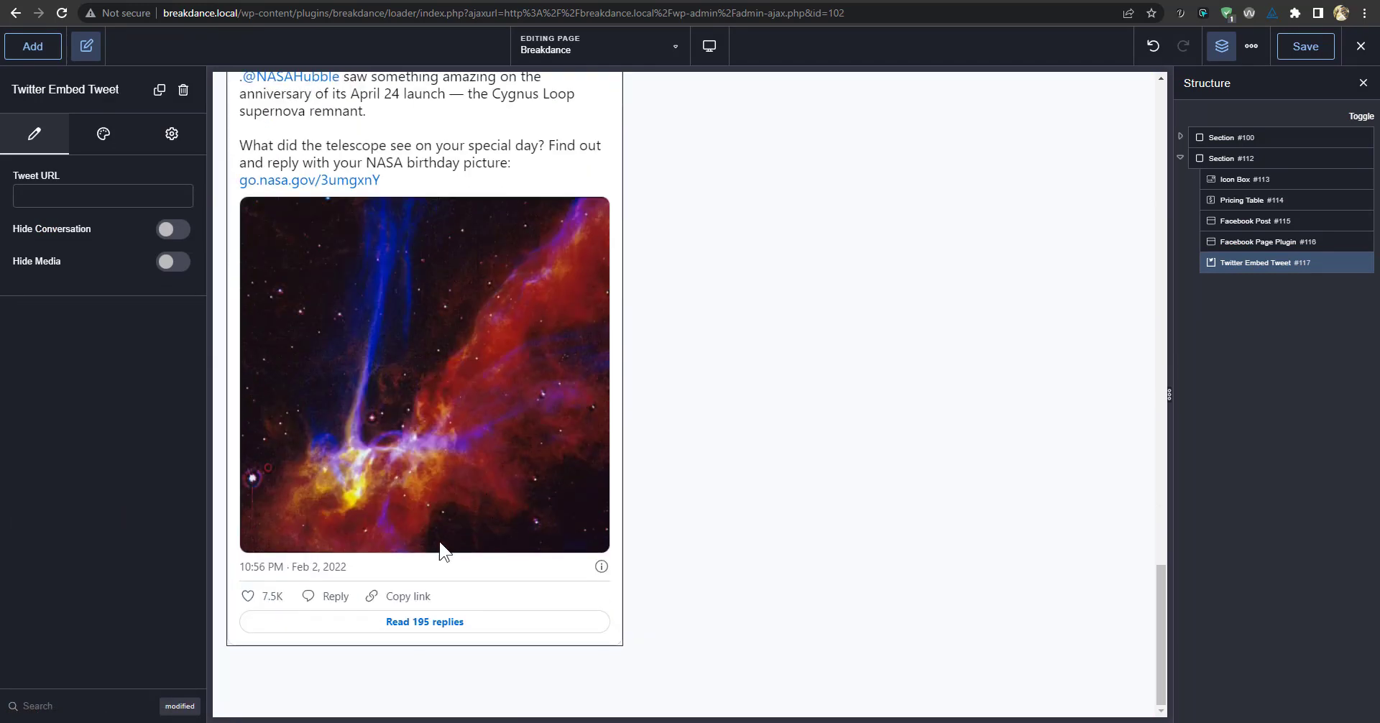
pyautogui.scroll(5, 452, 622)
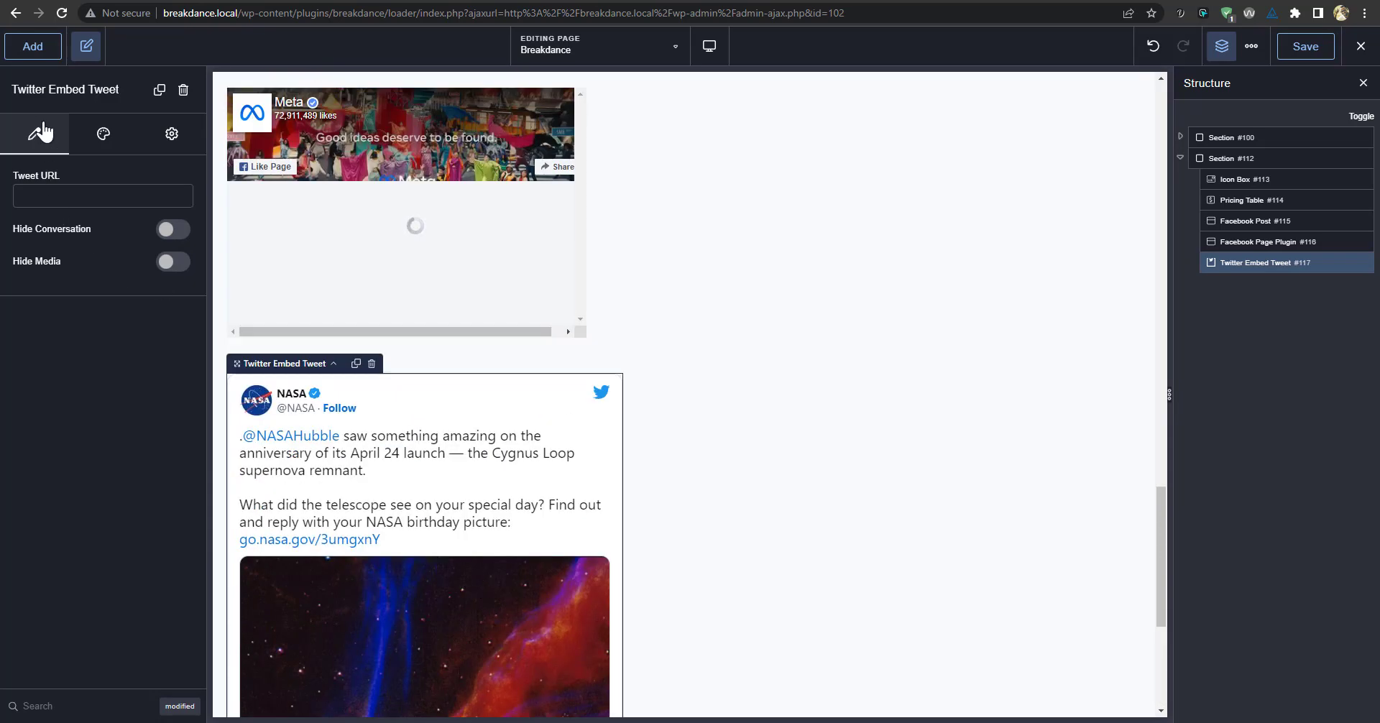
# Insert a Twitter Timeline element after the embedded tweet and look over its feed.
pyautogui.click(34, 47)
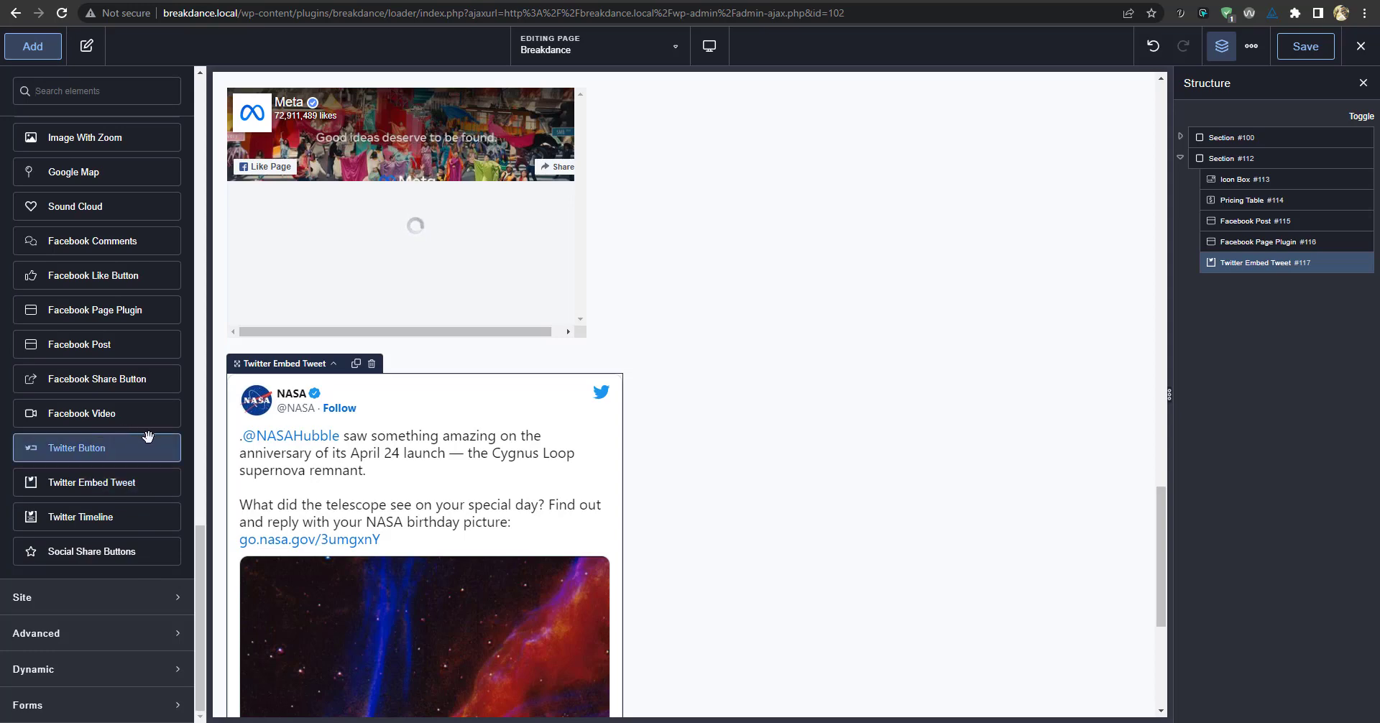
pyautogui.click(89, 516)
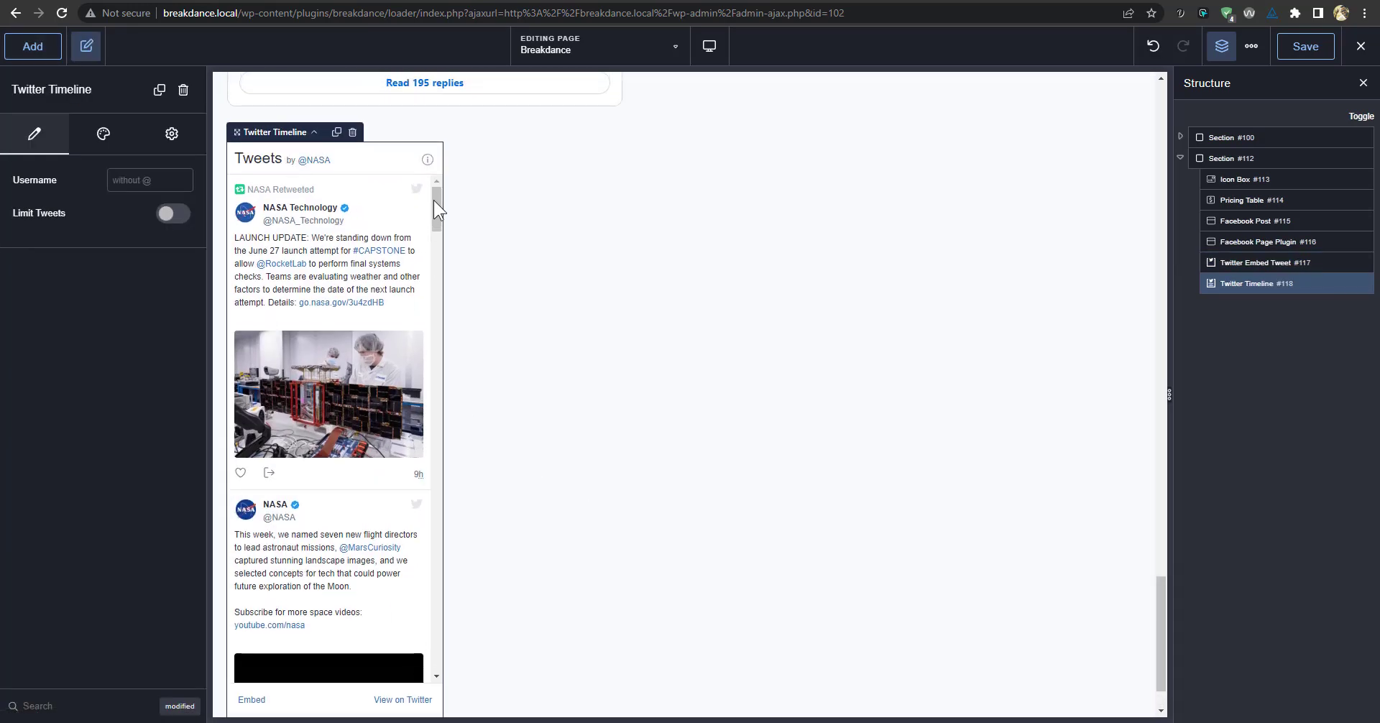
pyautogui.moveTo(440, 274); pyautogui.dragTo(438, 351)
pyautogui.scroll(-1, 377, 432)
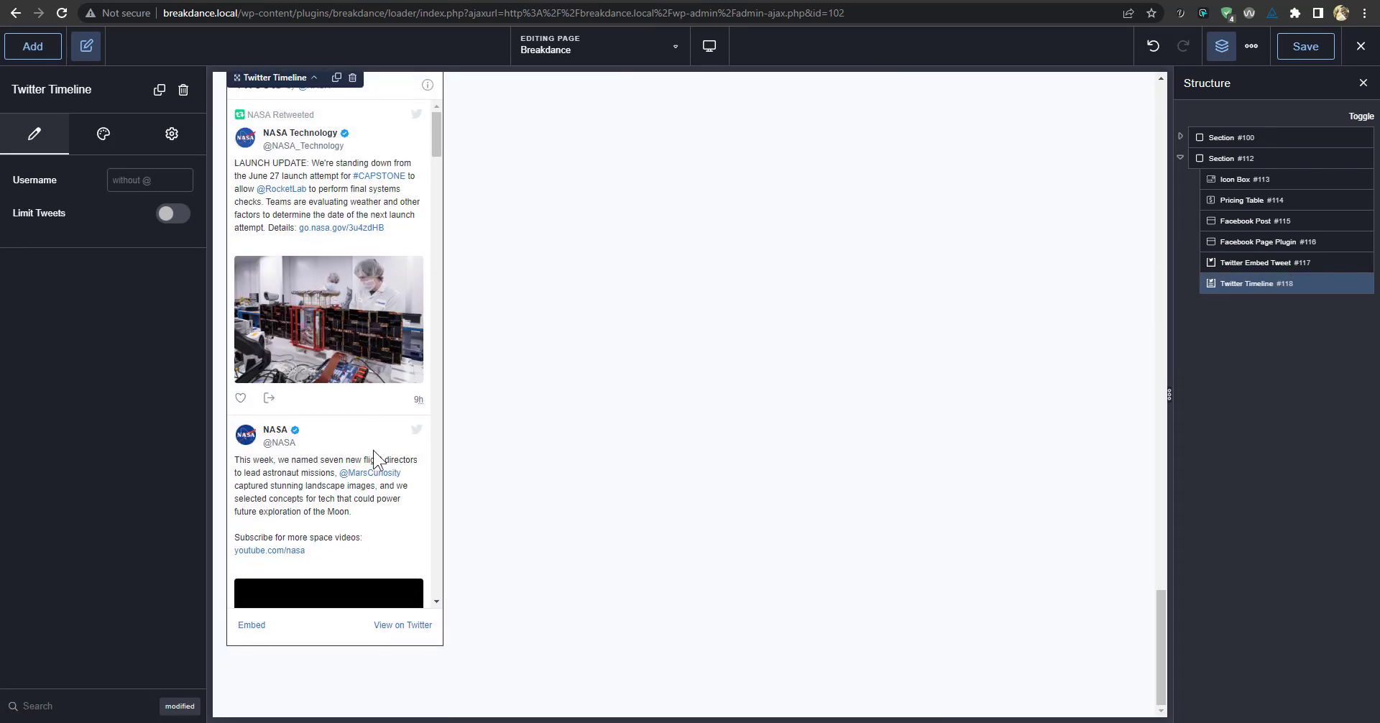
pyautogui.scroll(5, 381, 446)
pyautogui.scroll(10, 570, 475)
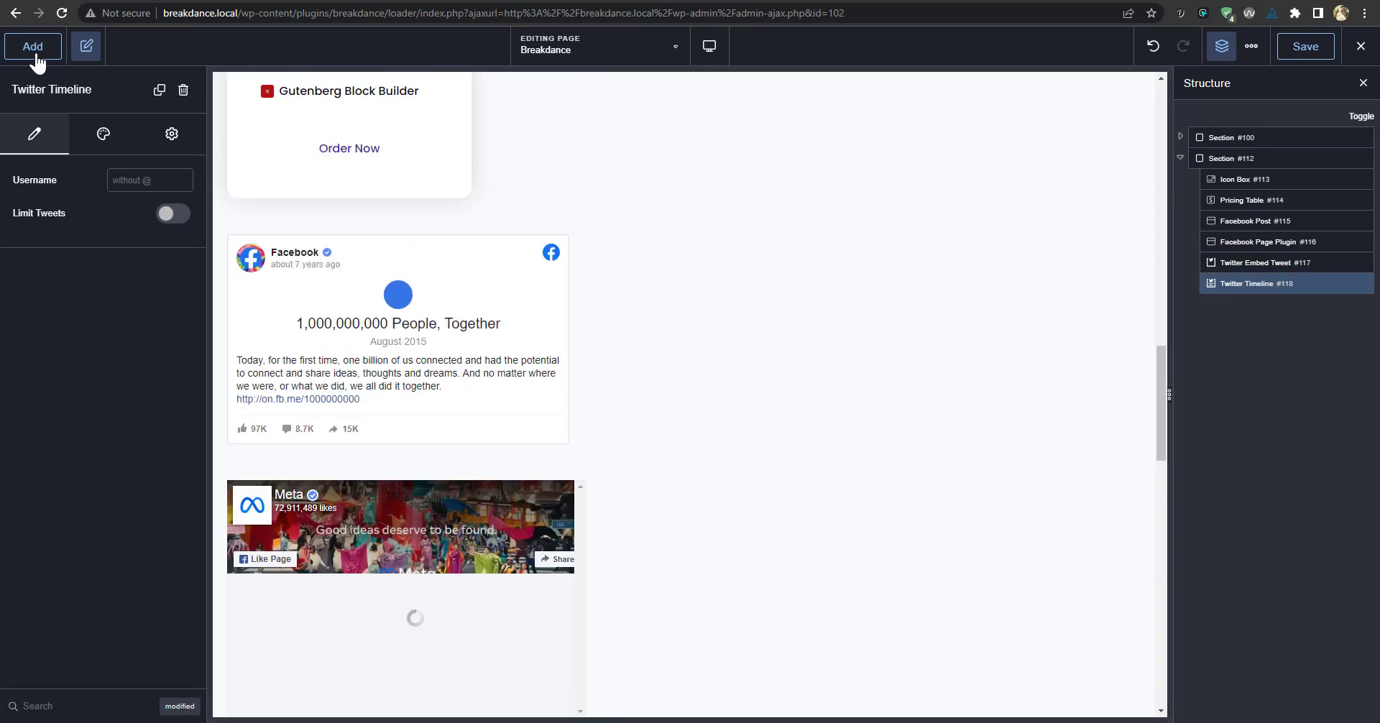
# Insert a Facebook Comments element after the Twitter timeline and keep it selected.
pyautogui.click(43, 52)
pyautogui.scroll(3, 115, 460)
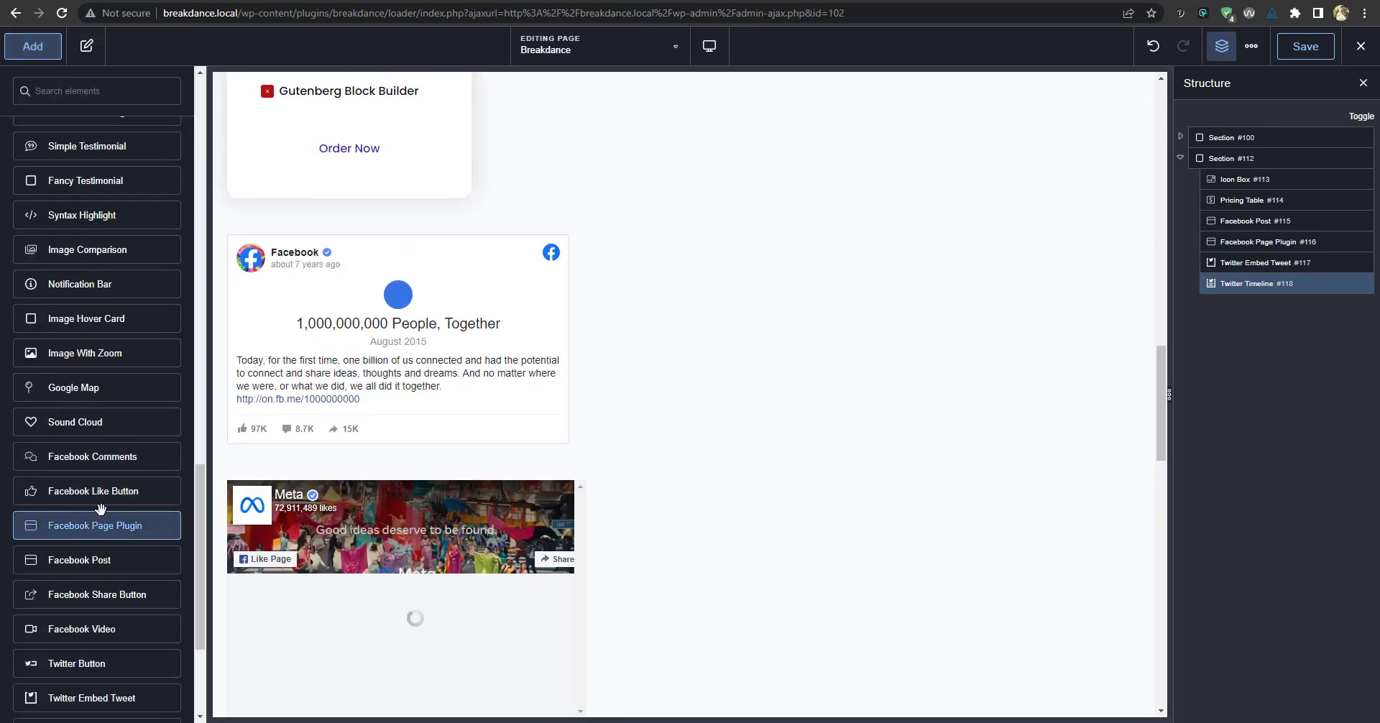
pyautogui.scroll(1, 117, 519)
pyautogui.click(100, 529)
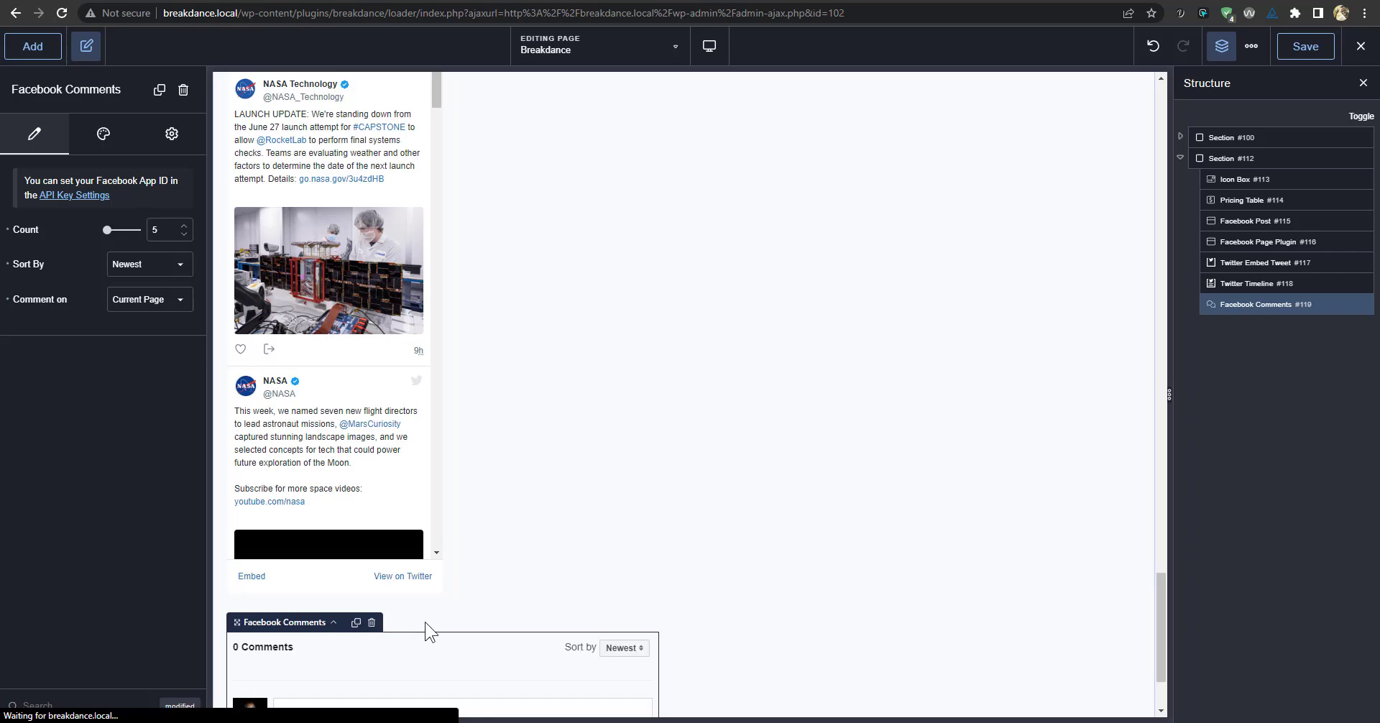
pyautogui.scroll(-2, 428, 629)
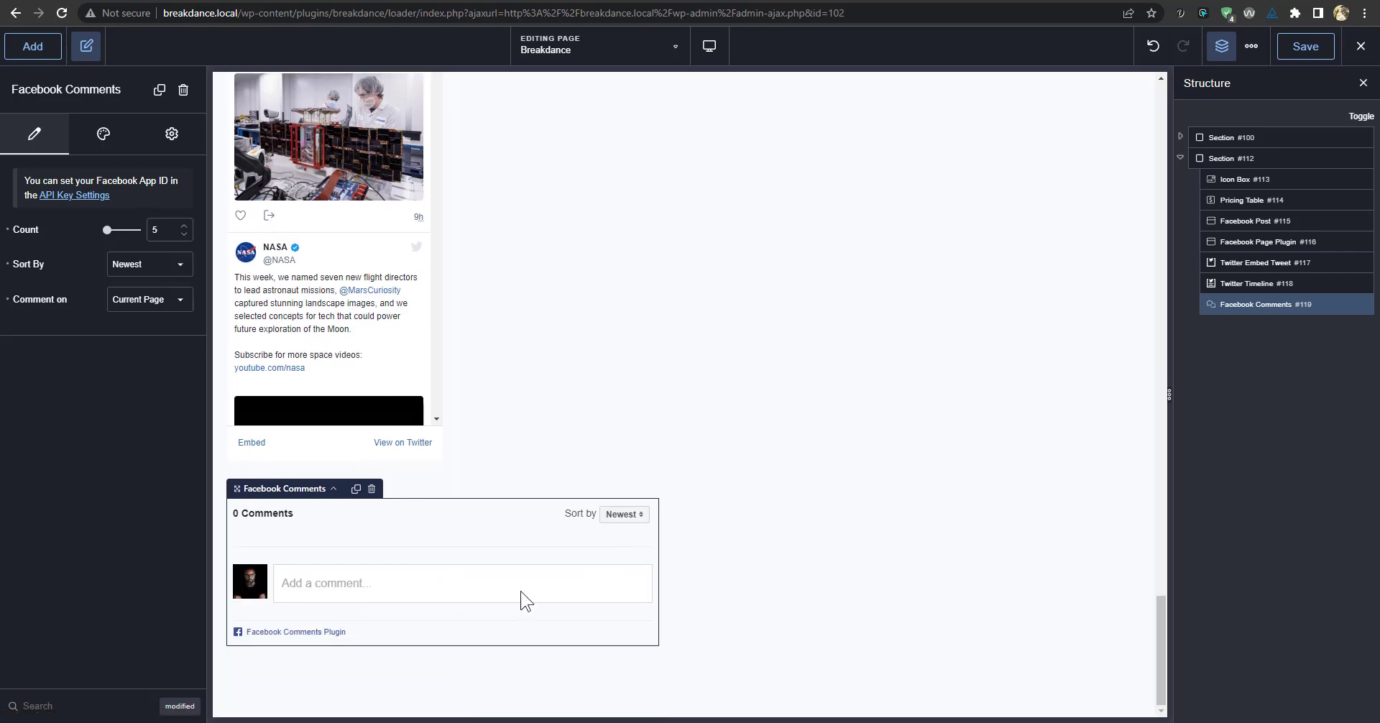
pyautogui.click(38, 54)
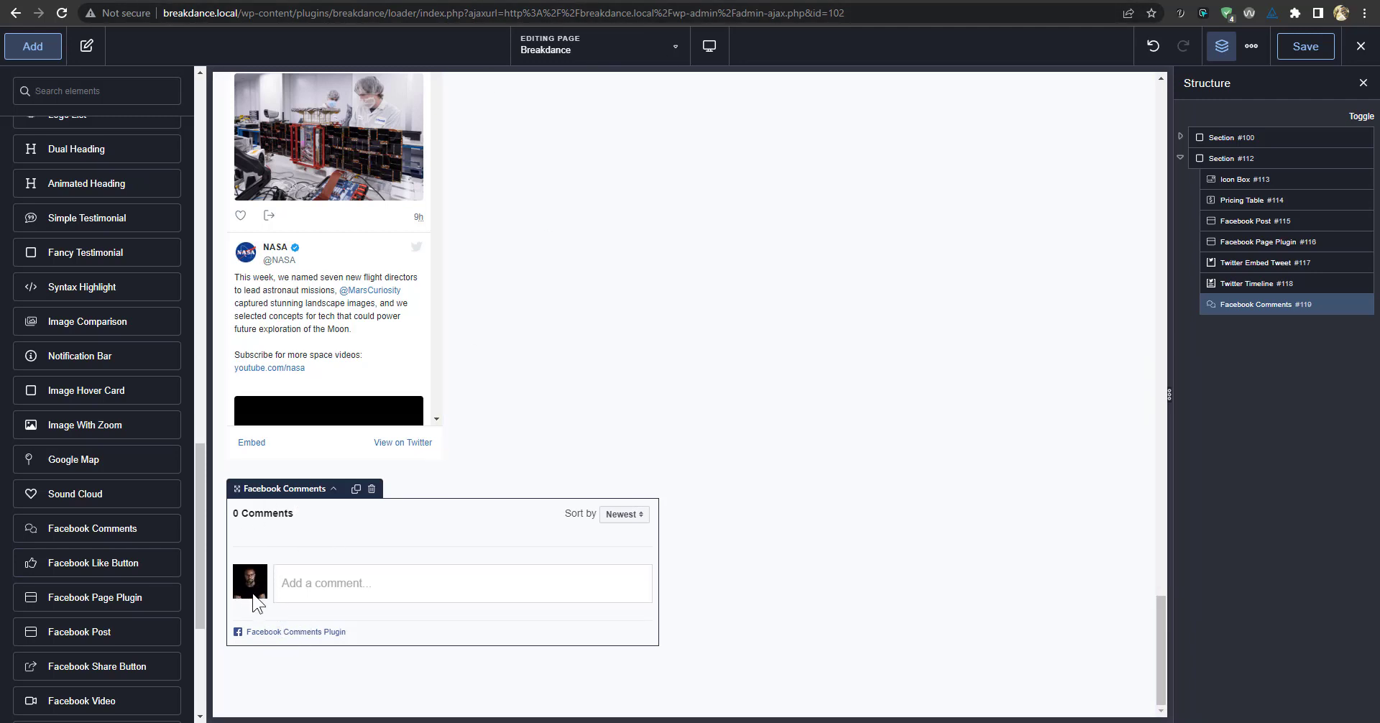
pyautogui.click(314, 586)
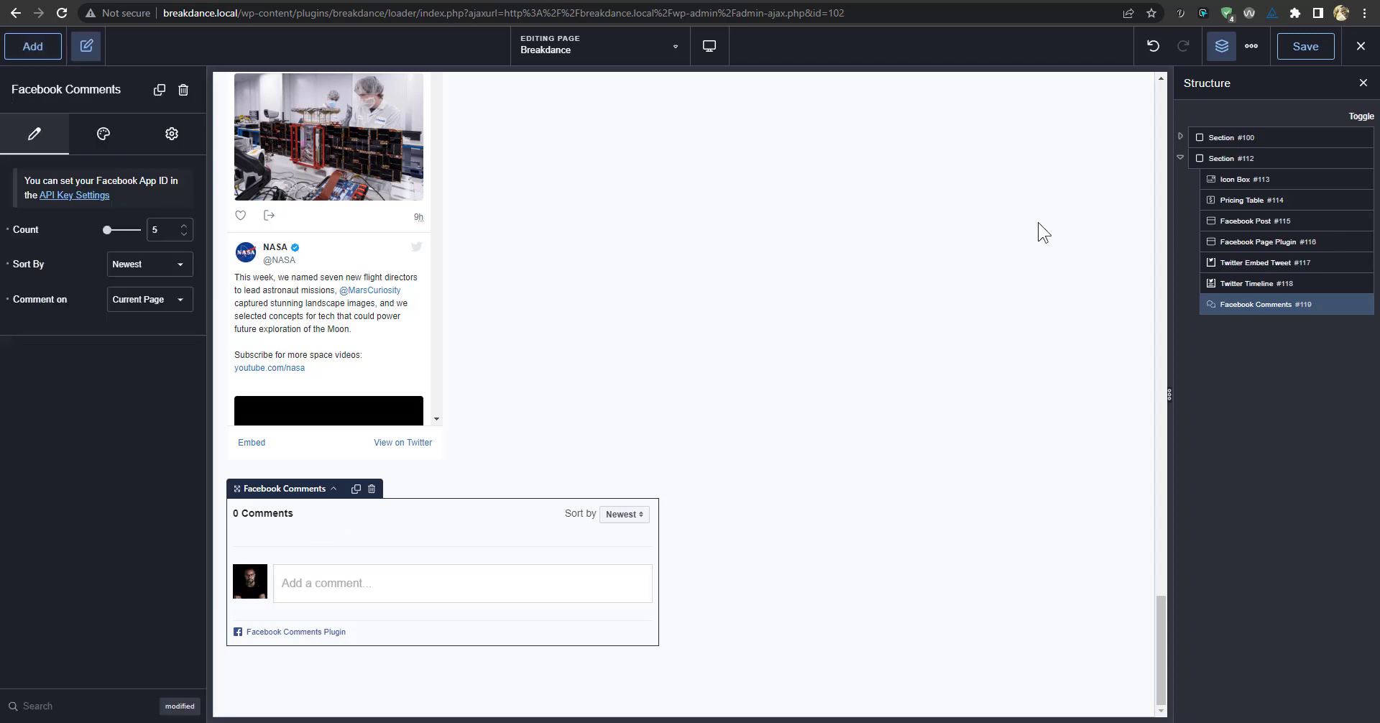
pyautogui.scroll(10, 433, 266)
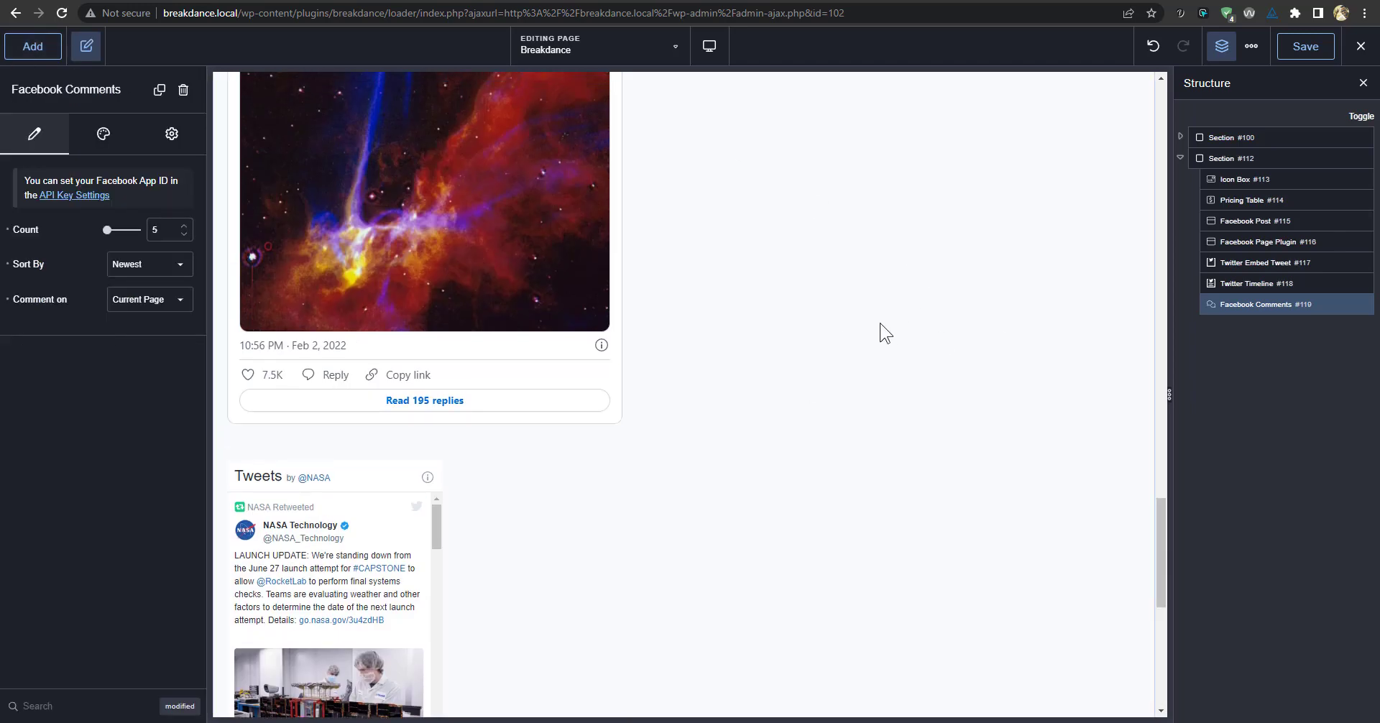
# Examine the global settings categories, including Buttons, Forms, Containers, Code and Other, and close the global settings.
pyautogui.click(1251, 46)
pyautogui.click(1305, 86)
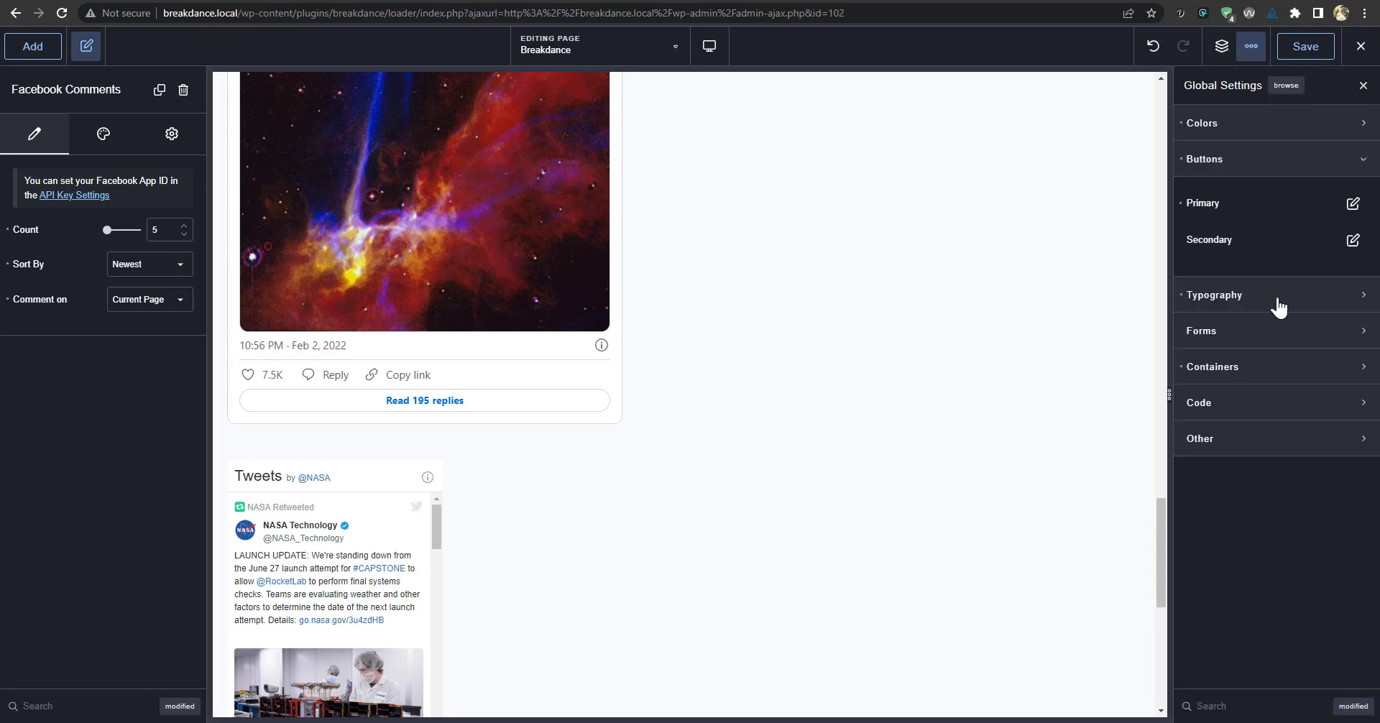
pyautogui.click(1249, 163)
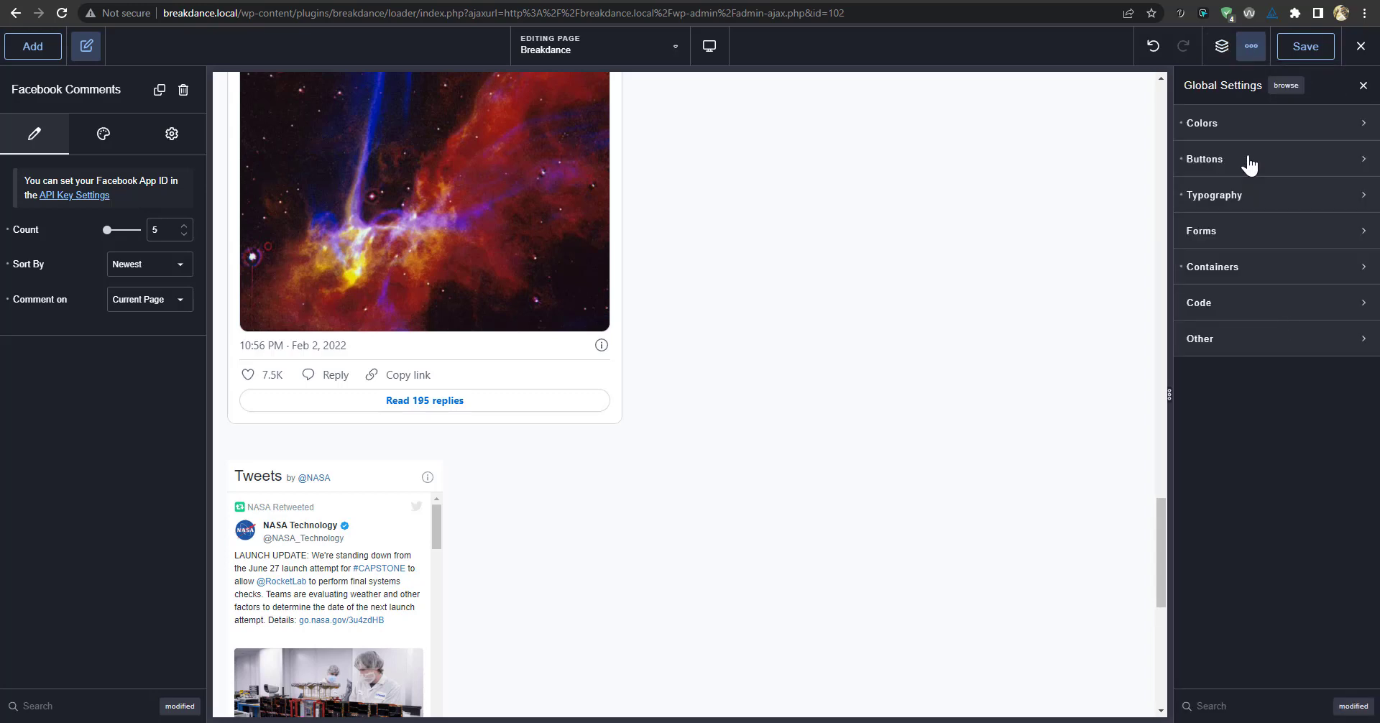
pyautogui.click(1226, 234)
pyautogui.click(1224, 236)
pyautogui.click(1230, 277)
pyautogui.click(1234, 268)
pyautogui.click(1236, 244)
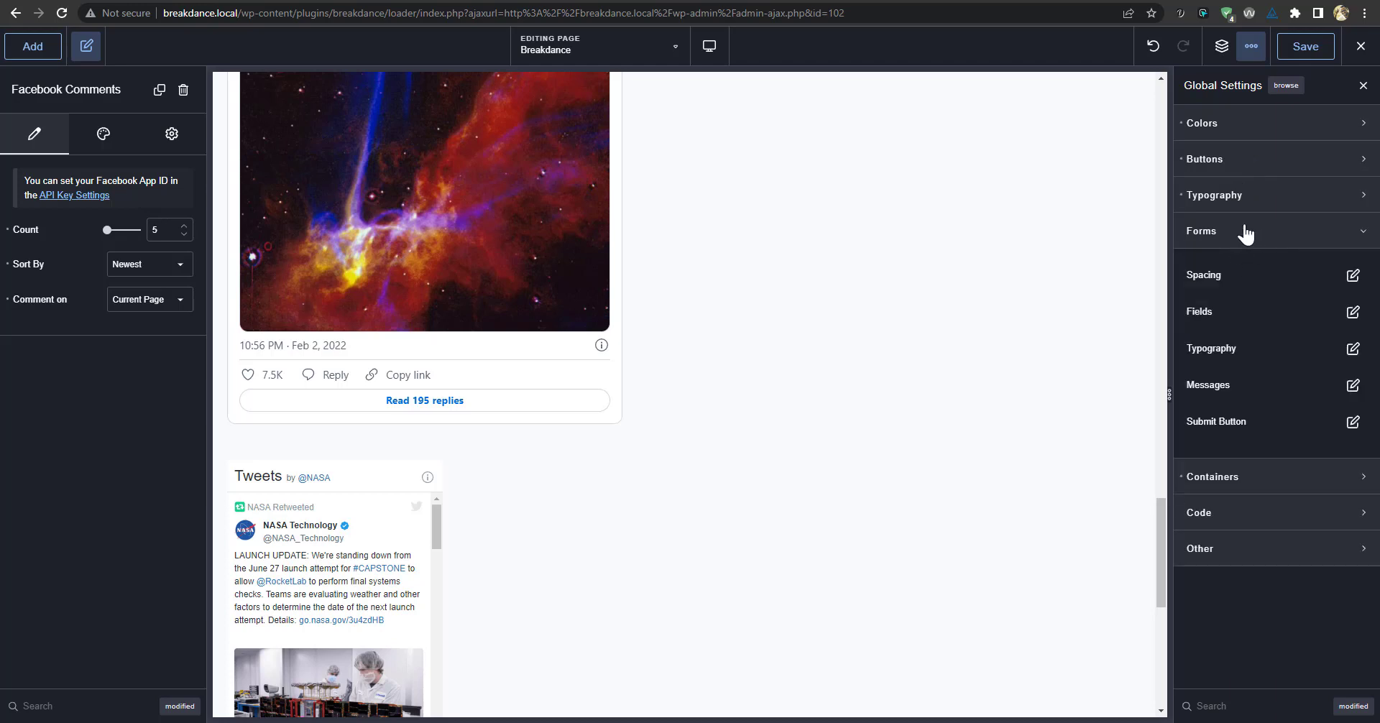
pyautogui.click(1259, 236)
pyautogui.click(1242, 305)
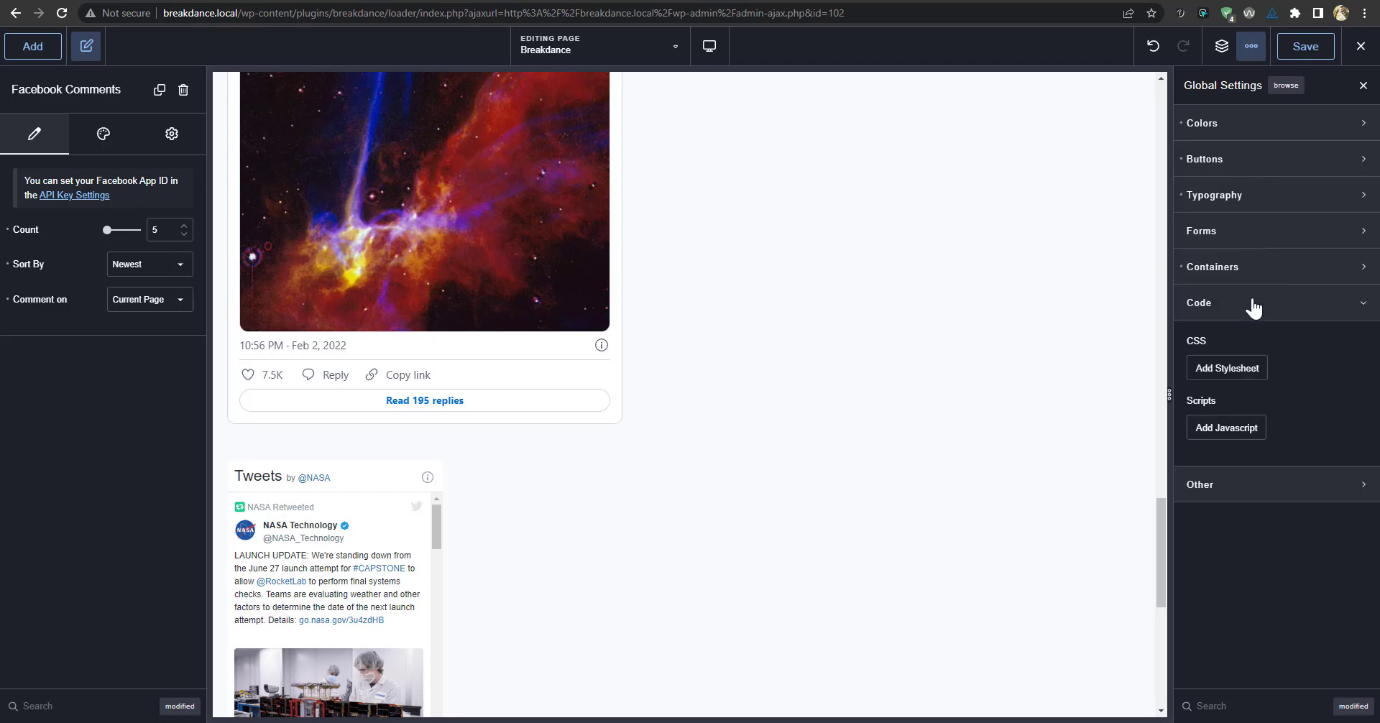
pyautogui.click(1263, 306)
pyautogui.click(1282, 343)
pyautogui.click(1281, 344)
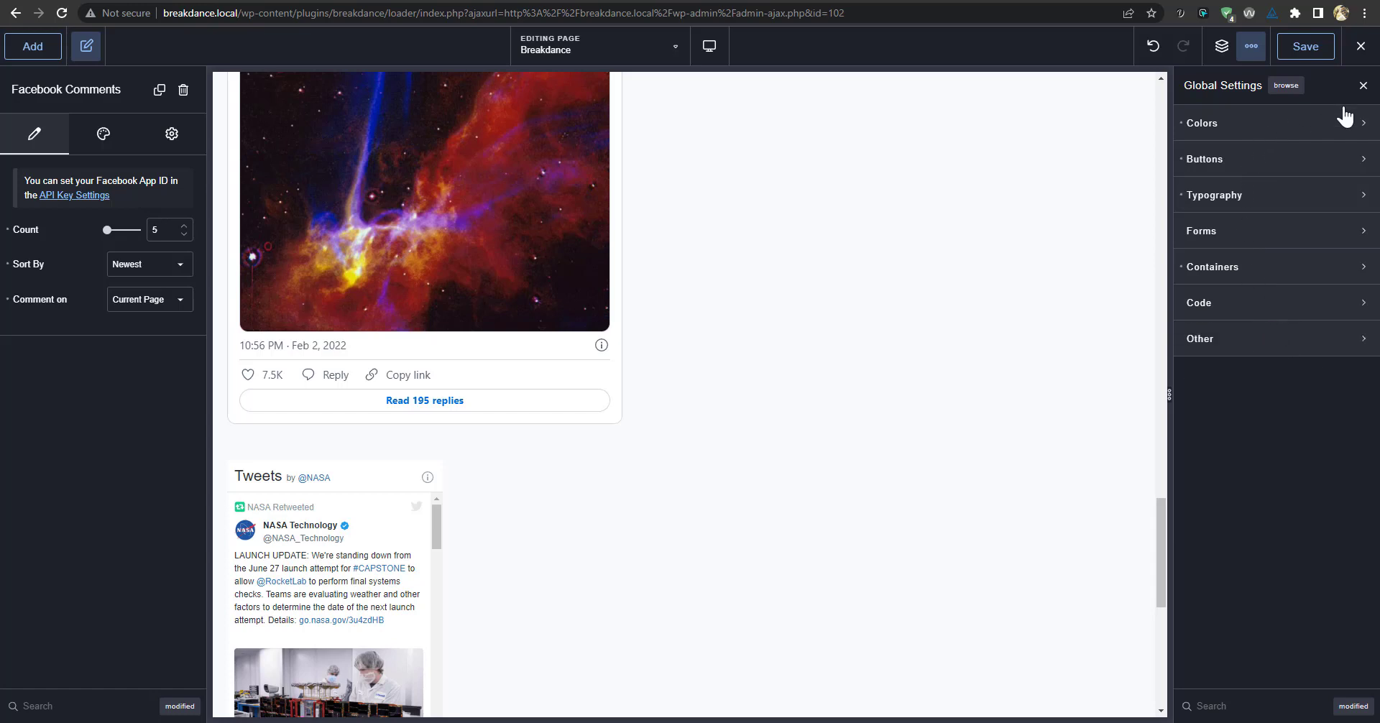
pyautogui.click(1364, 87)
# Examine the page's two sections through the element structure and view the second section's background options.
pyautogui.click(1222, 46)
pyautogui.click(1345, 157)
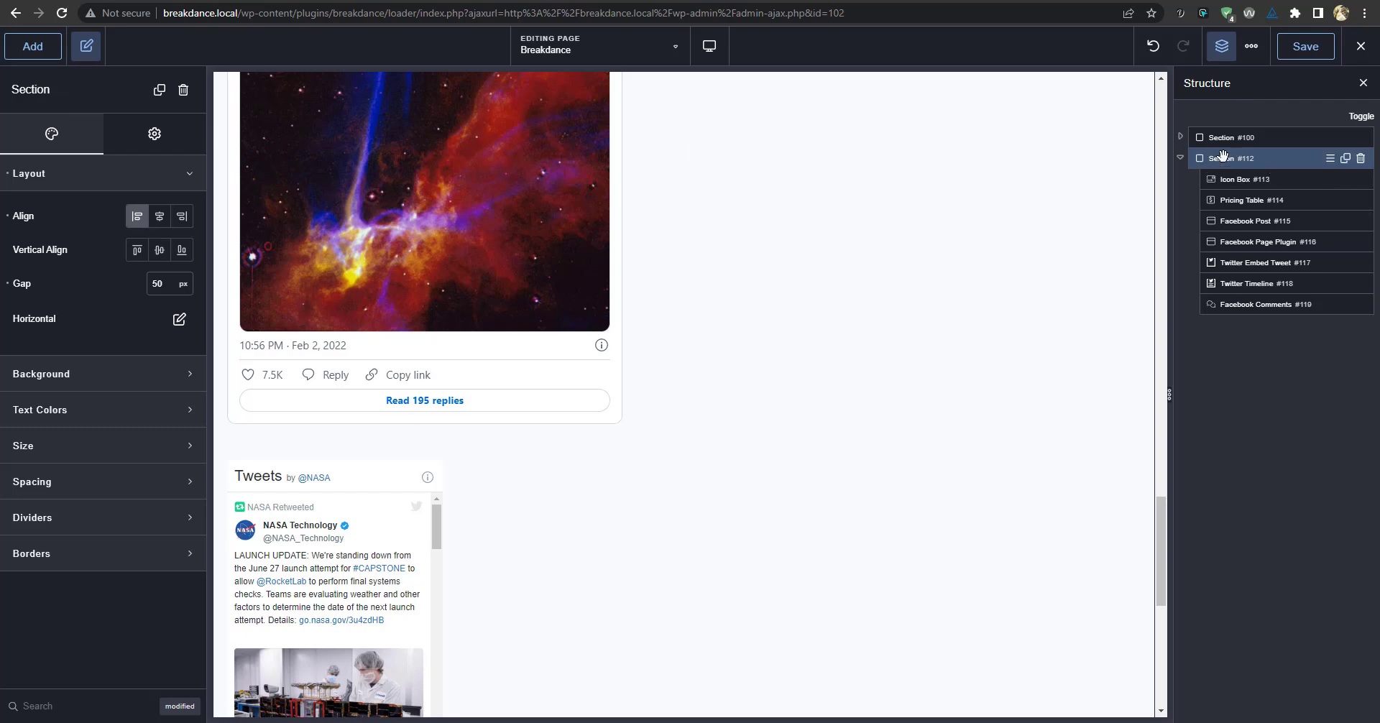
pyautogui.click(1225, 137)
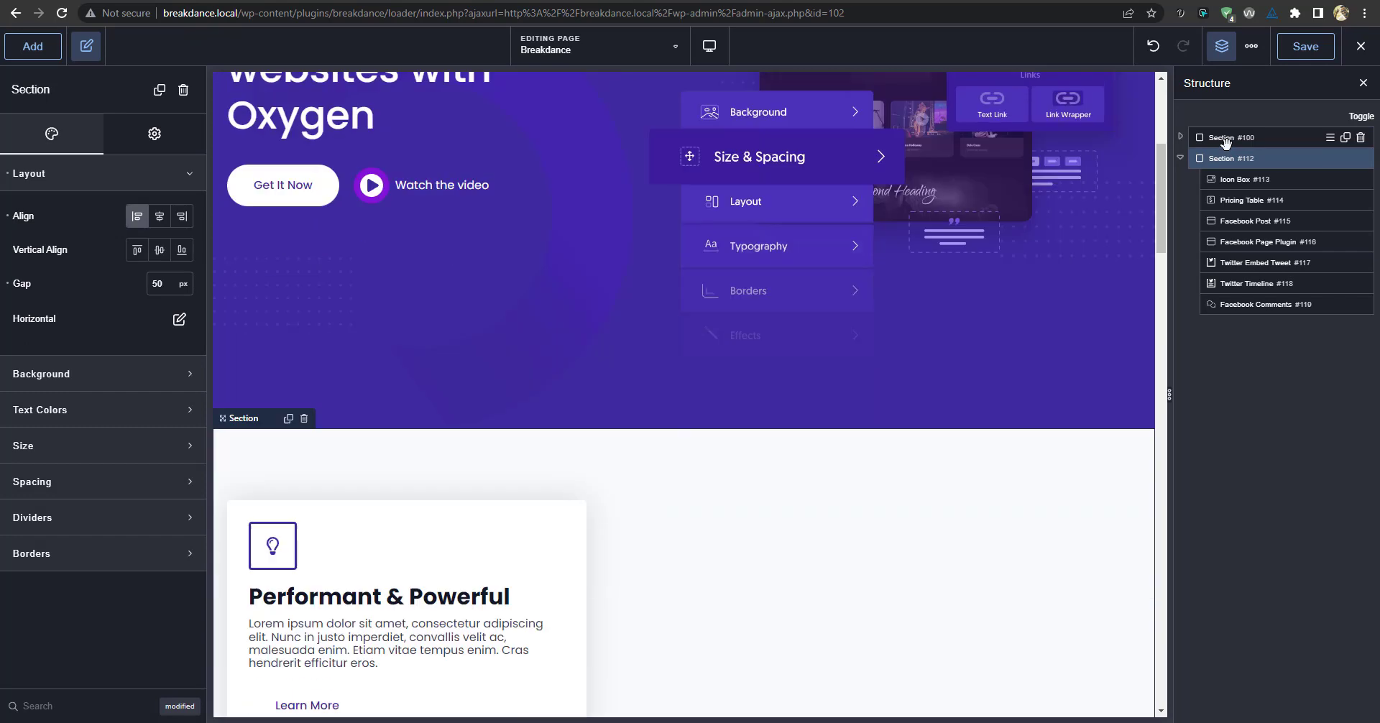
pyautogui.click(1225, 139)
pyautogui.click(1224, 158)
pyautogui.click(1244, 180)
pyautogui.click(1223, 157)
pyautogui.click(1222, 138)
pyautogui.click(1216, 156)
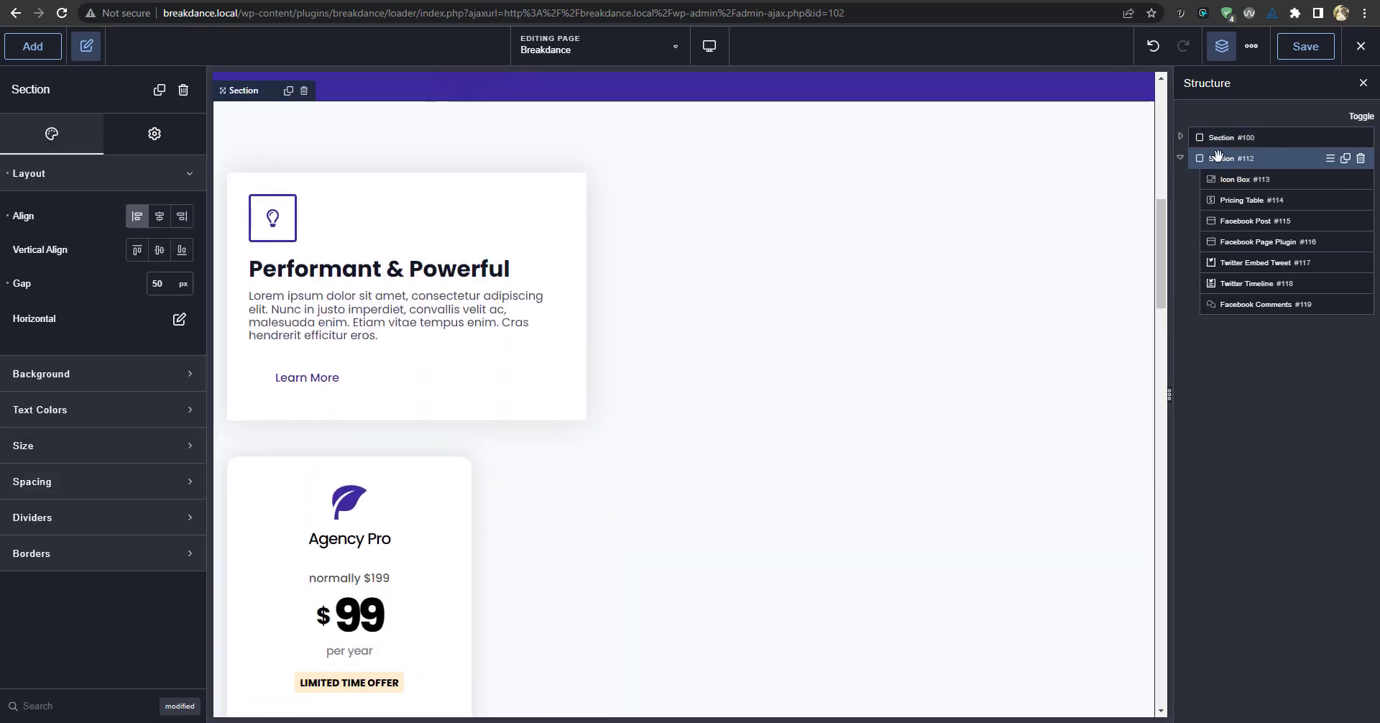
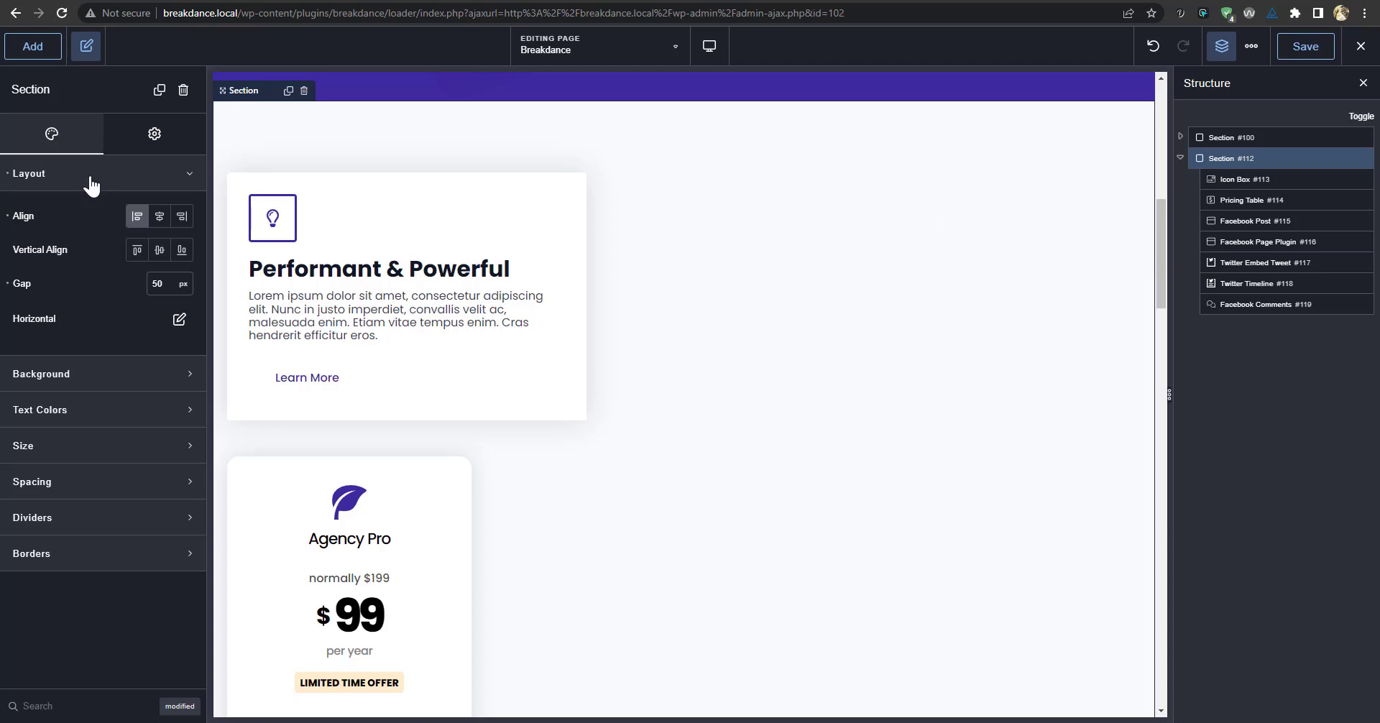
pyautogui.click(102, 373)
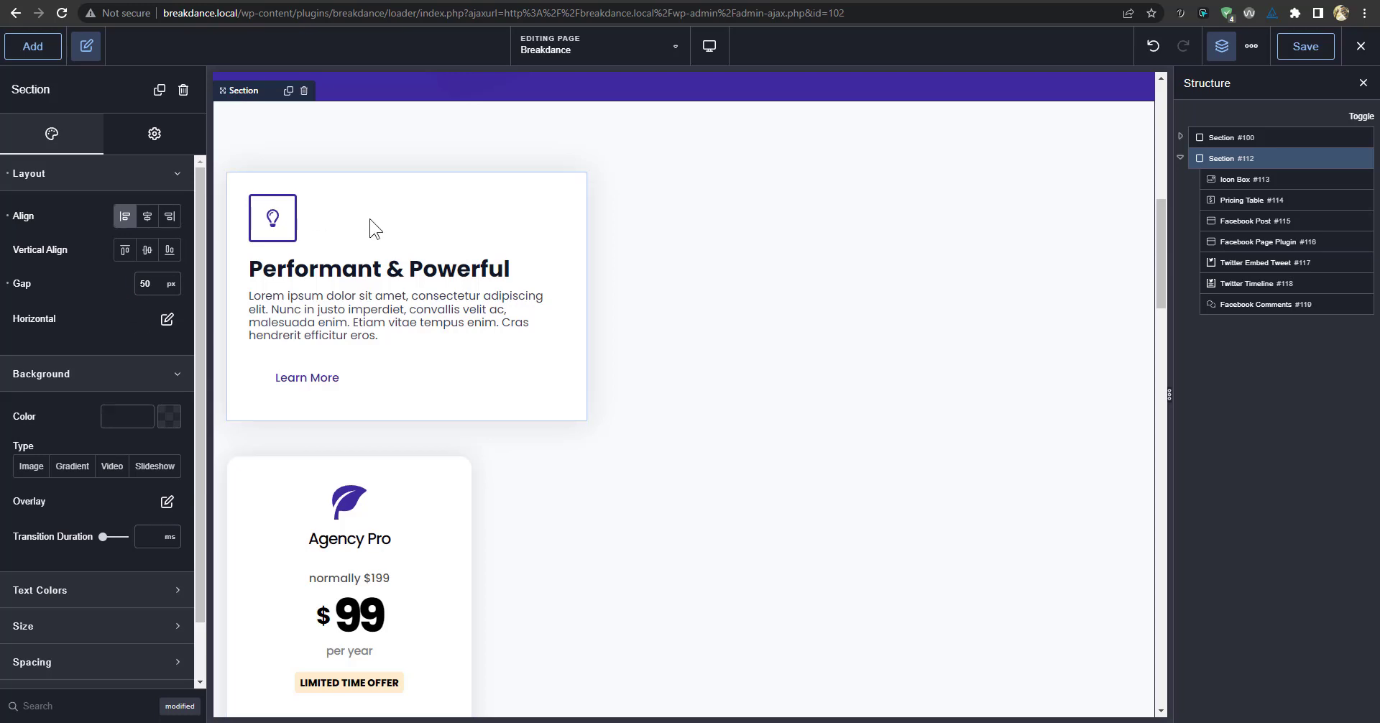
# Examine the content and typography settings of the hero heading and the settings of the hero image.
pyautogui.scroll(4, 611, 434)
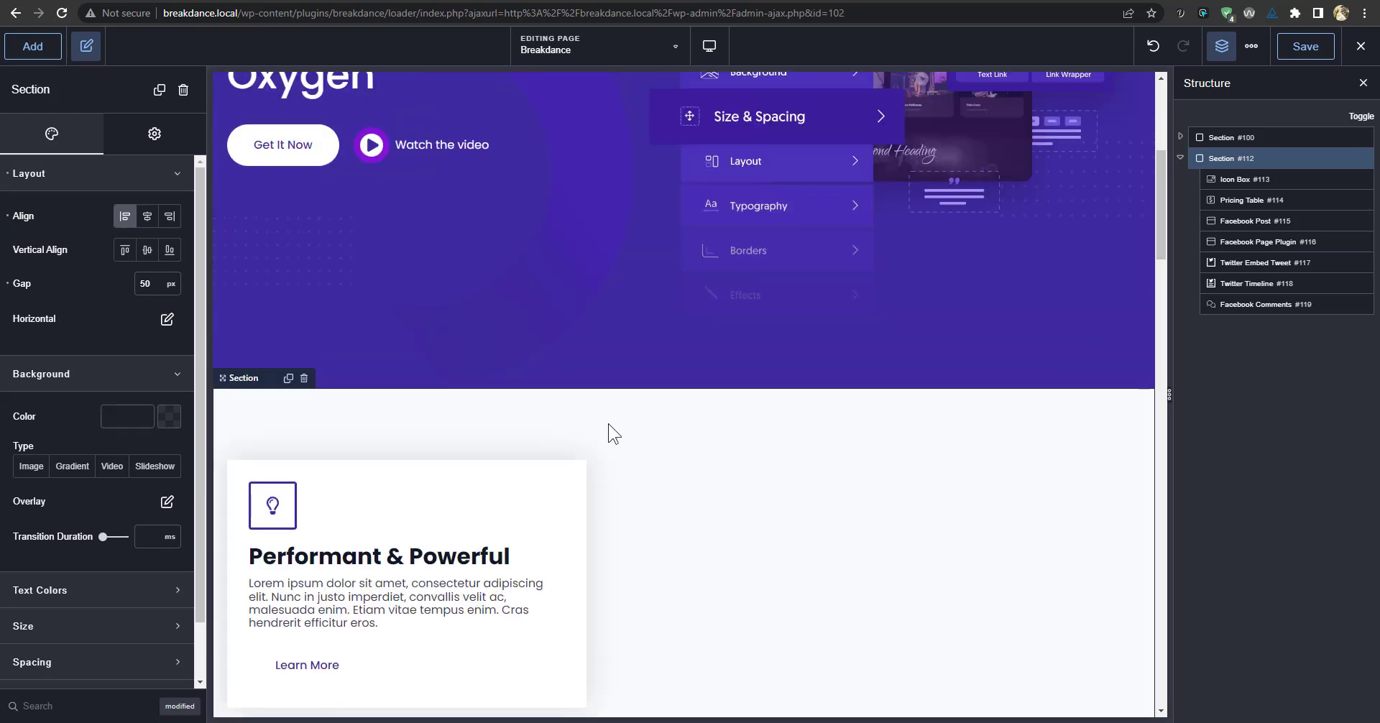
pyautogui.scroll(5, 610, 433)
pyautogui.click(529, 361)
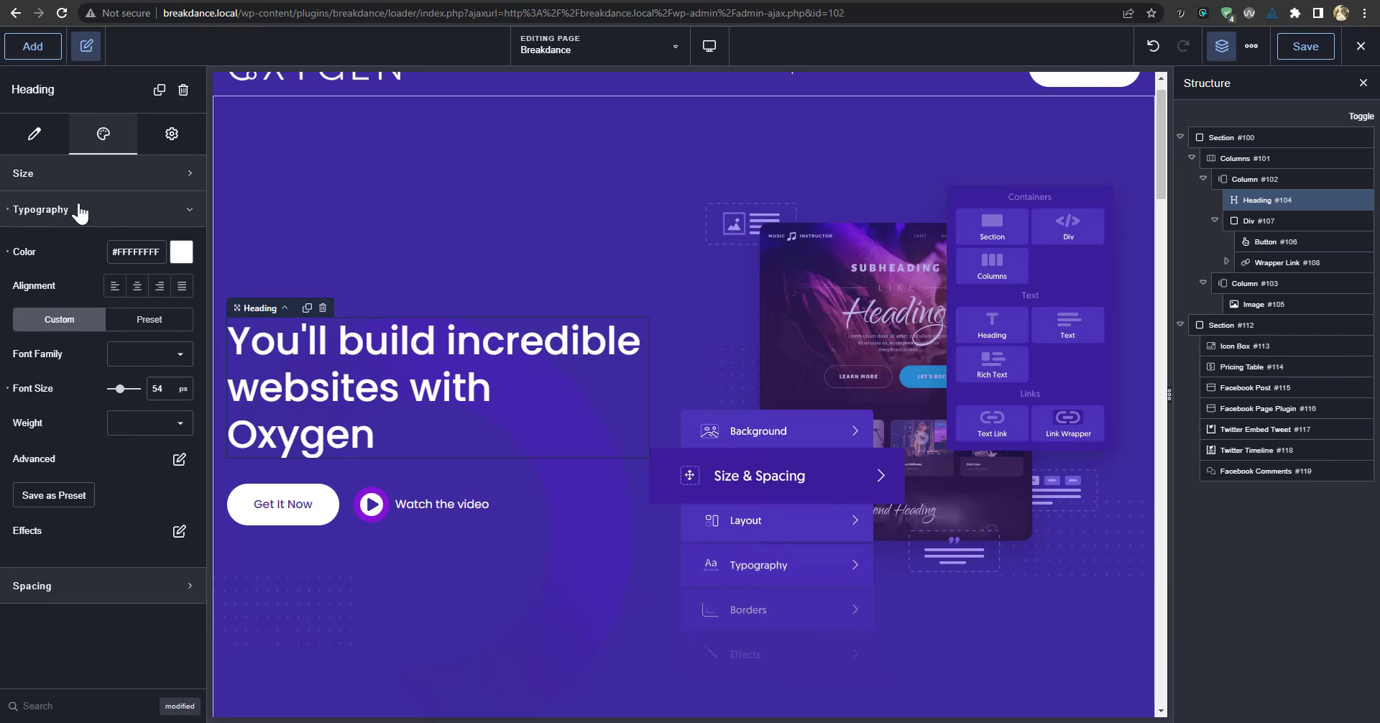
pyautogui.click(36, 137)
pyautogui.click(93, 143)
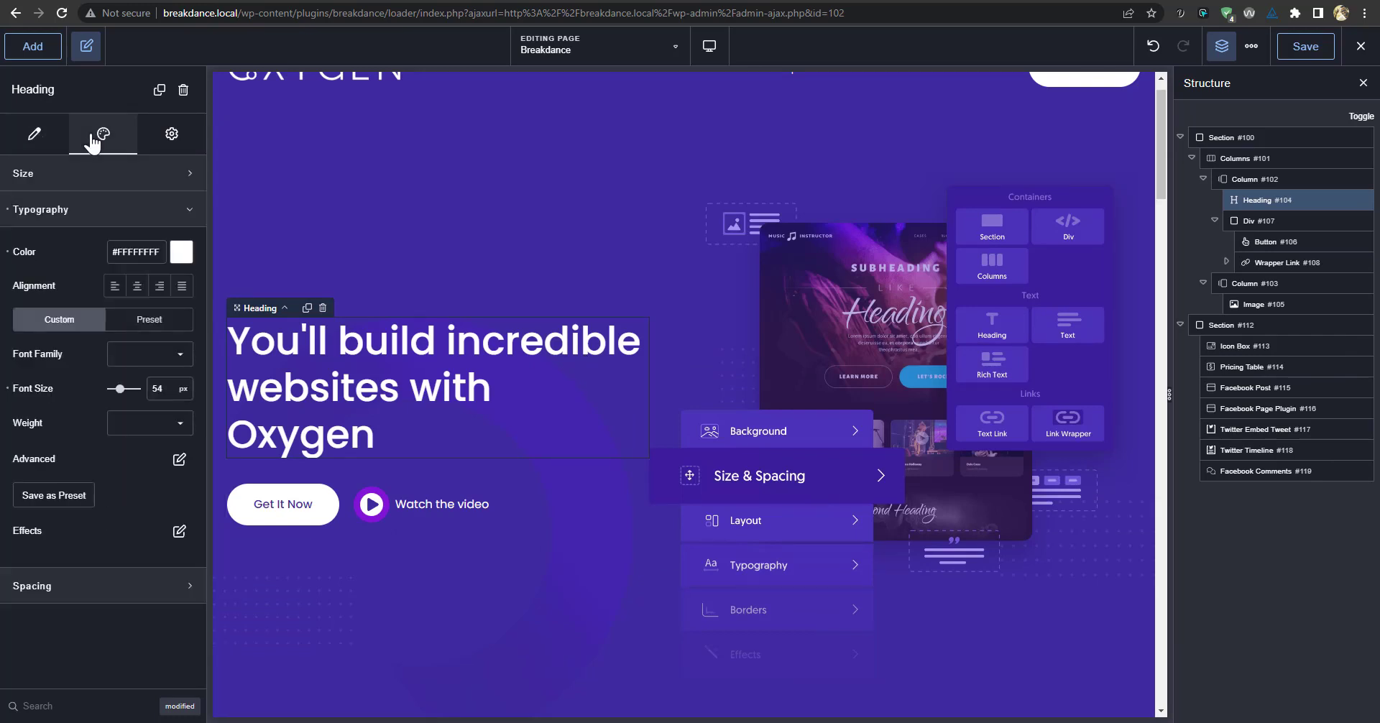
pyautogui.click(33, 136)
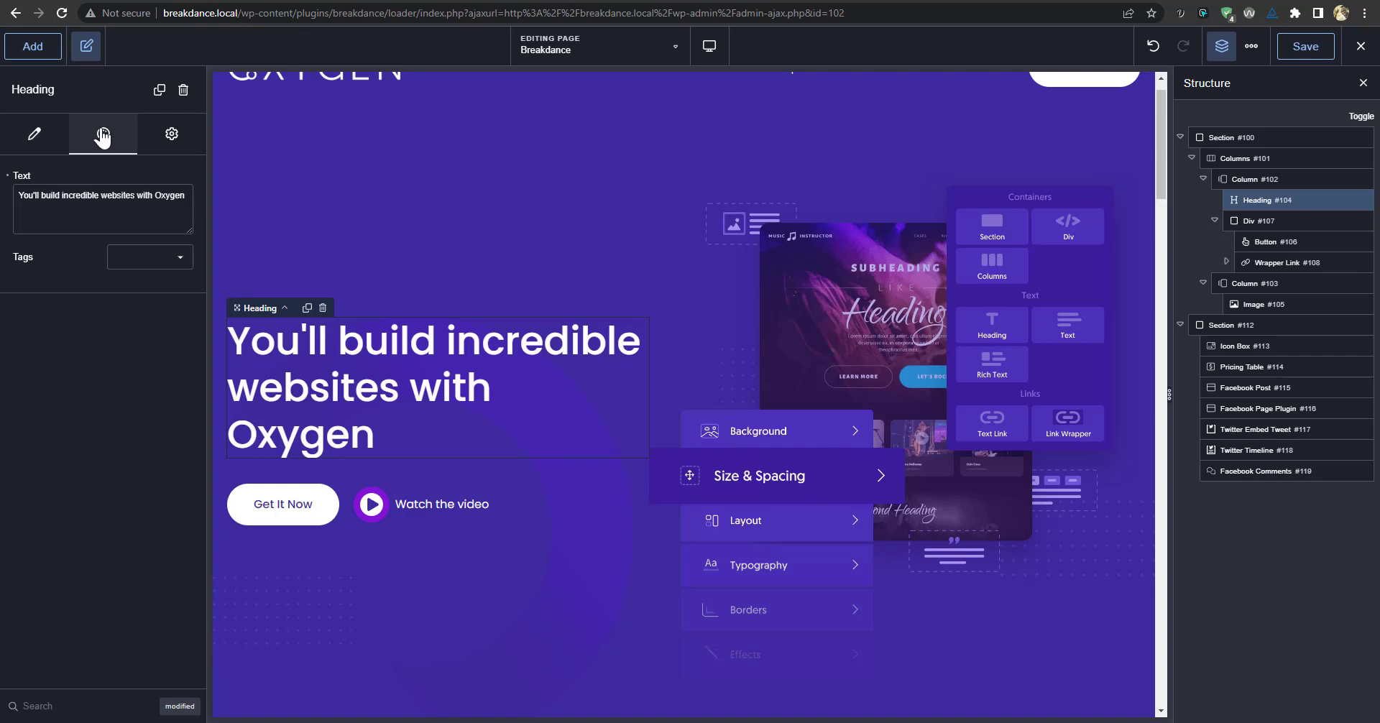
pyautogui.click(103, 136)
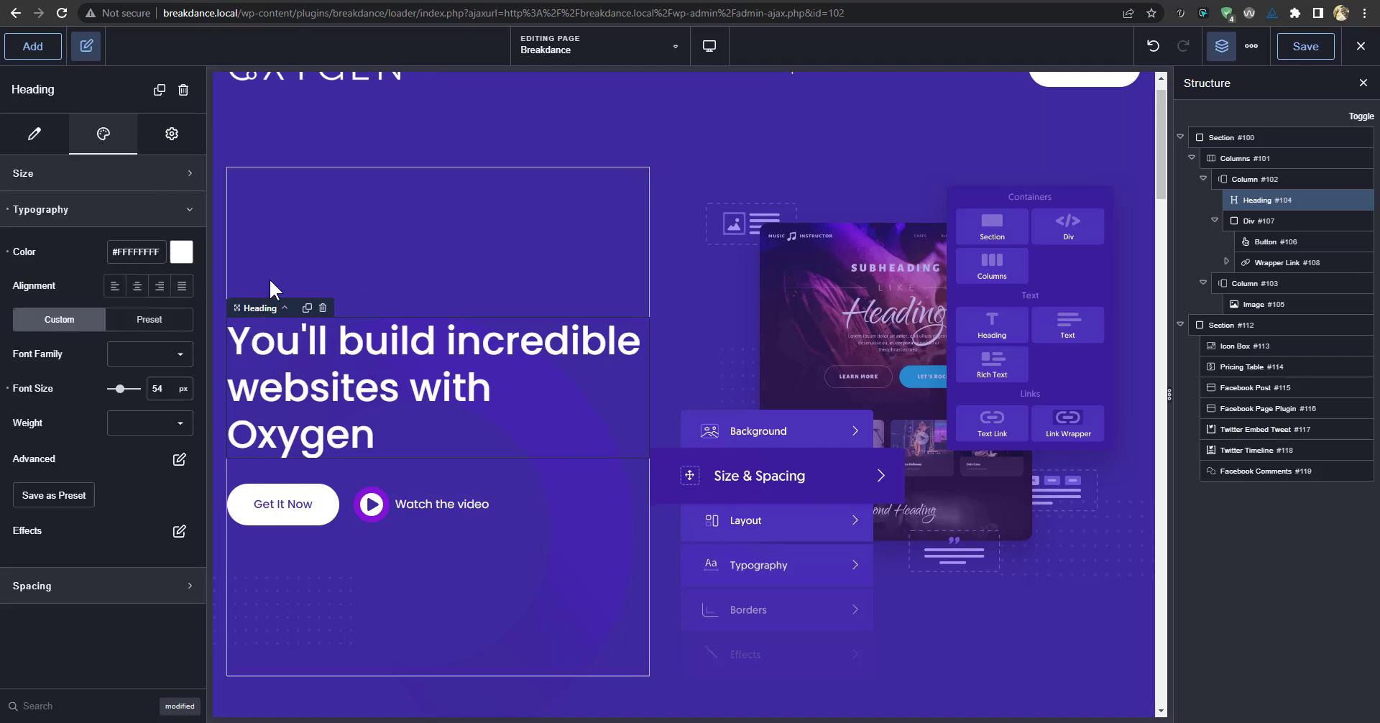
pyautogui.click(908, 333)
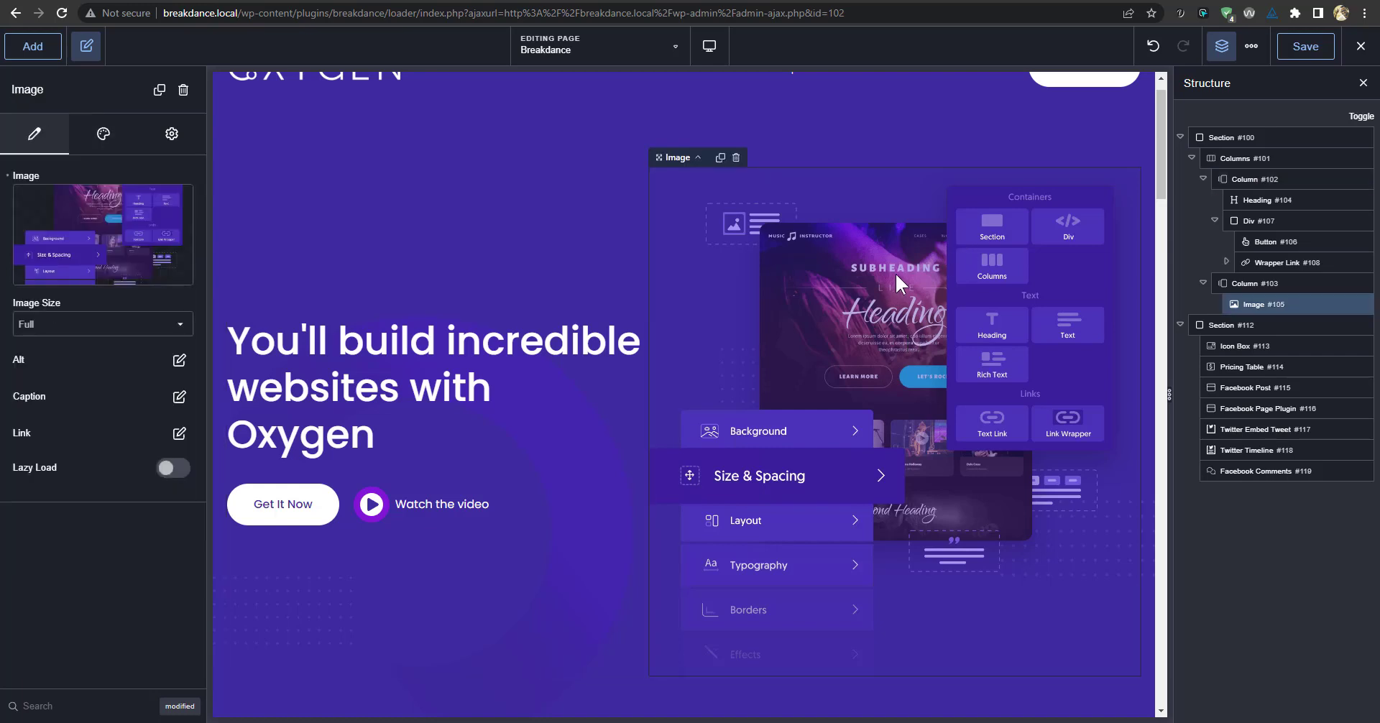
pyautogui.click(503, 328)
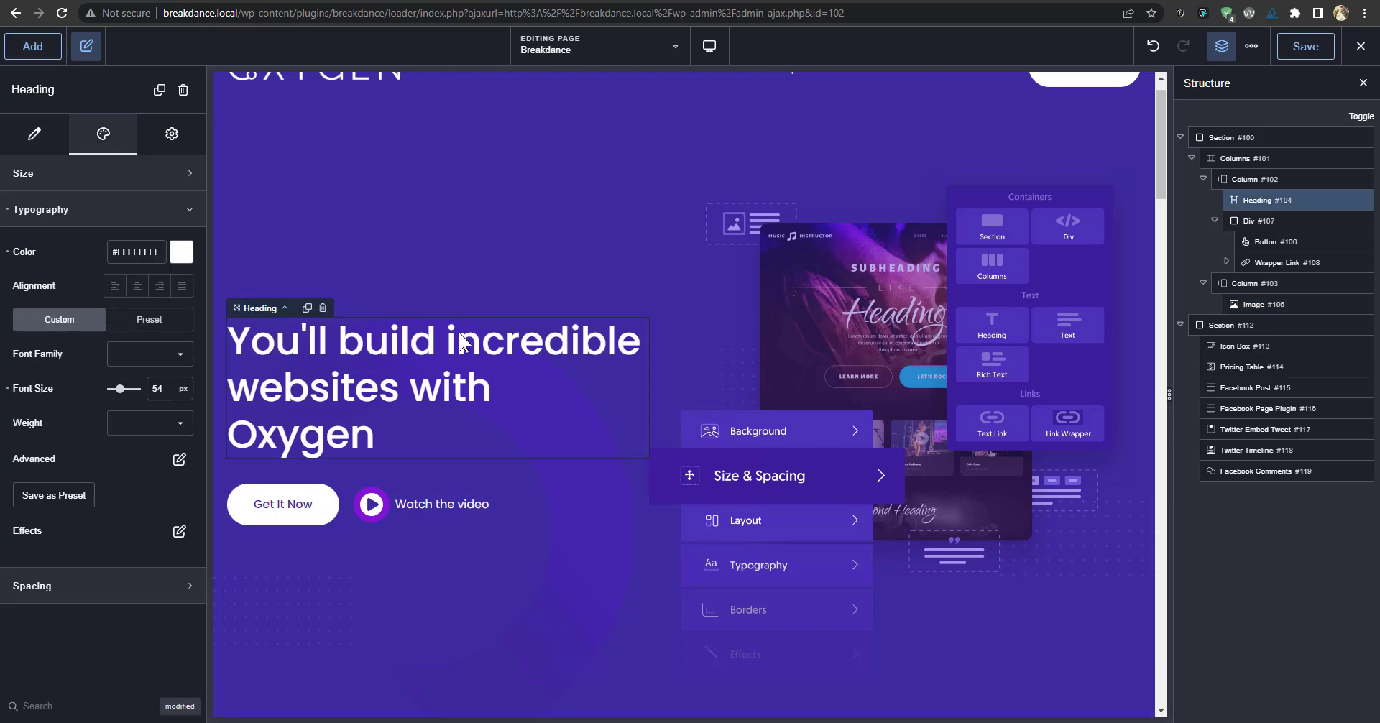
# Preview the page in Tablet Landscape, Tablet Portrait, Phone Landscape and Phone Portrait, and return to the Desktop view.
pyautogui.scroll(1, 463, 295)
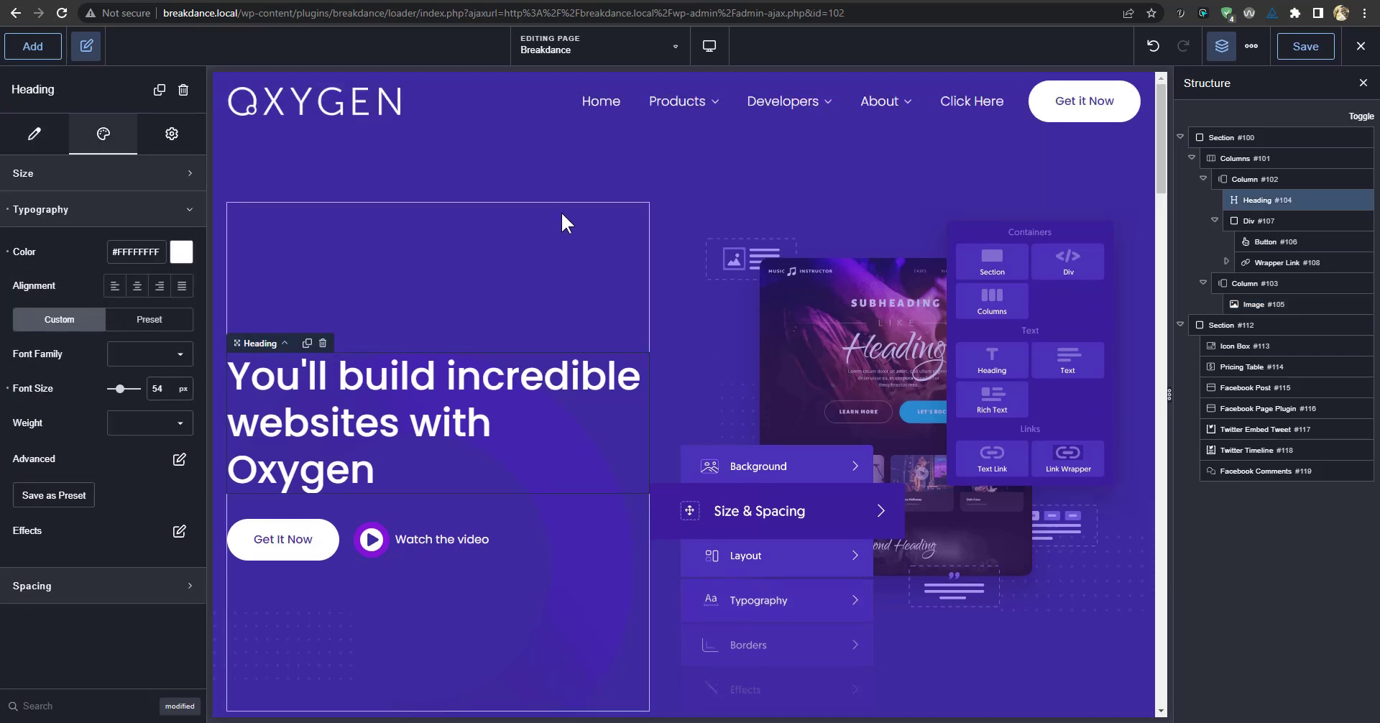
pyautogui.click(710, 49)
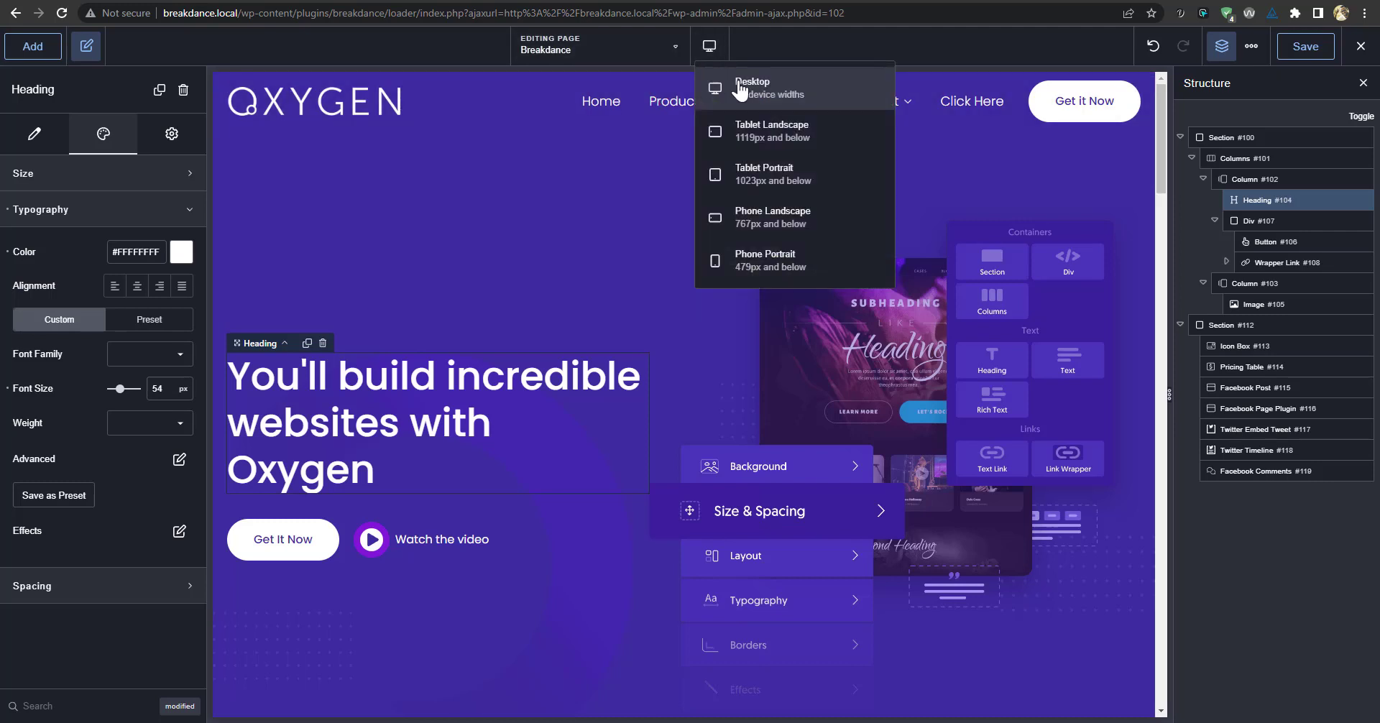
pyautogui.click(823, 144)
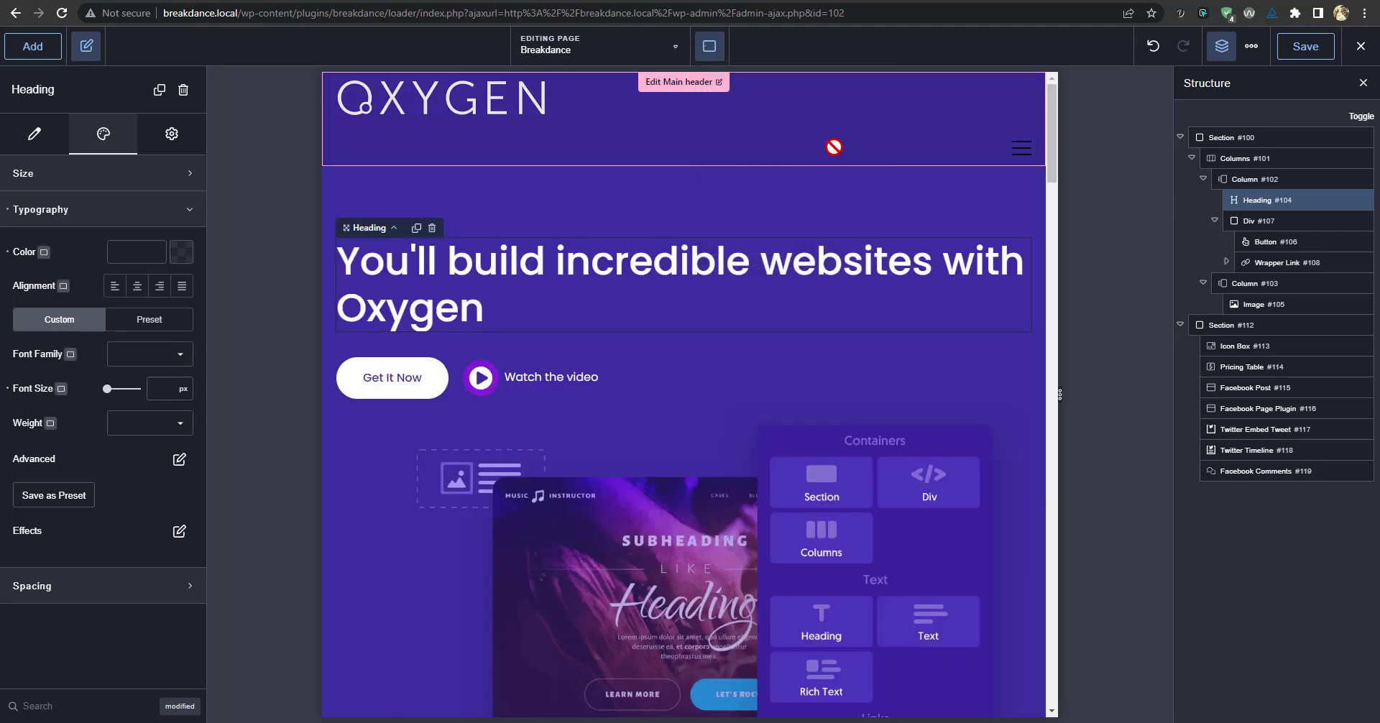
pyautogui.click(711, 48)
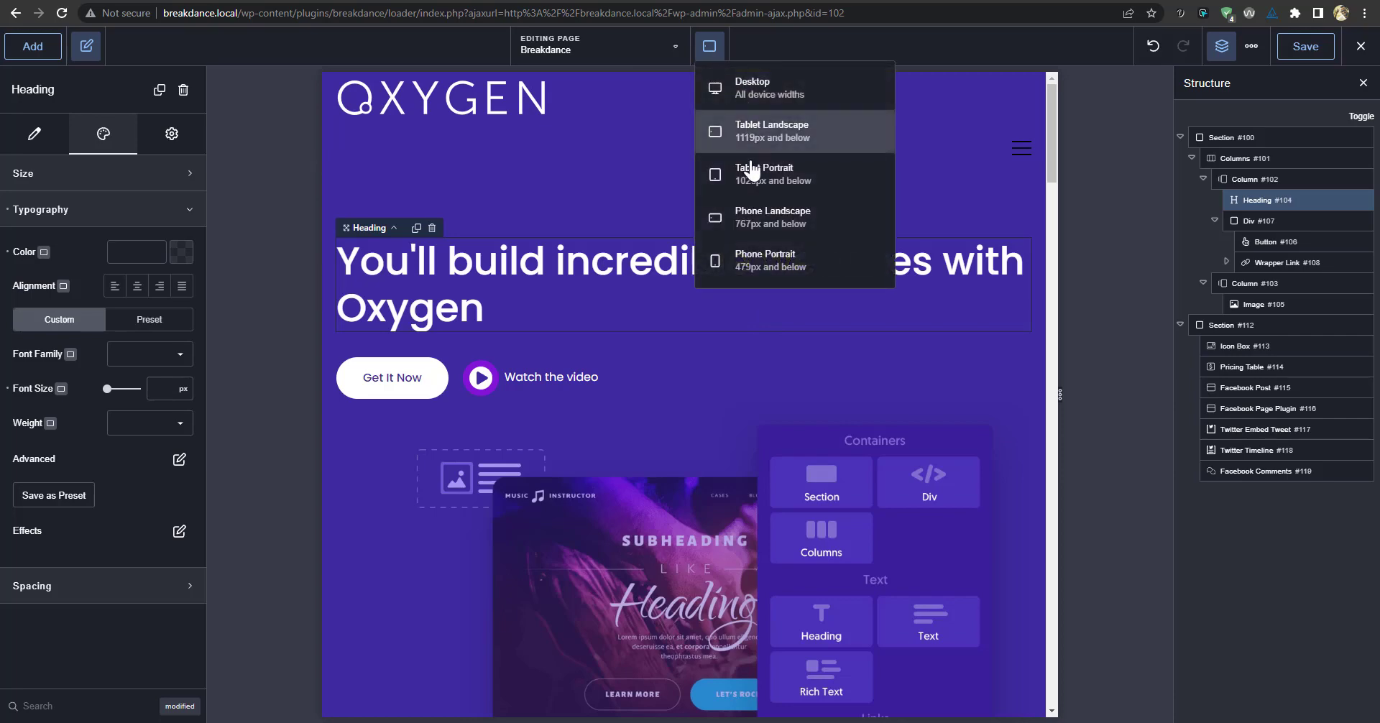
pyautogui.click(750, 169)
pyautogui.click(709, 46)
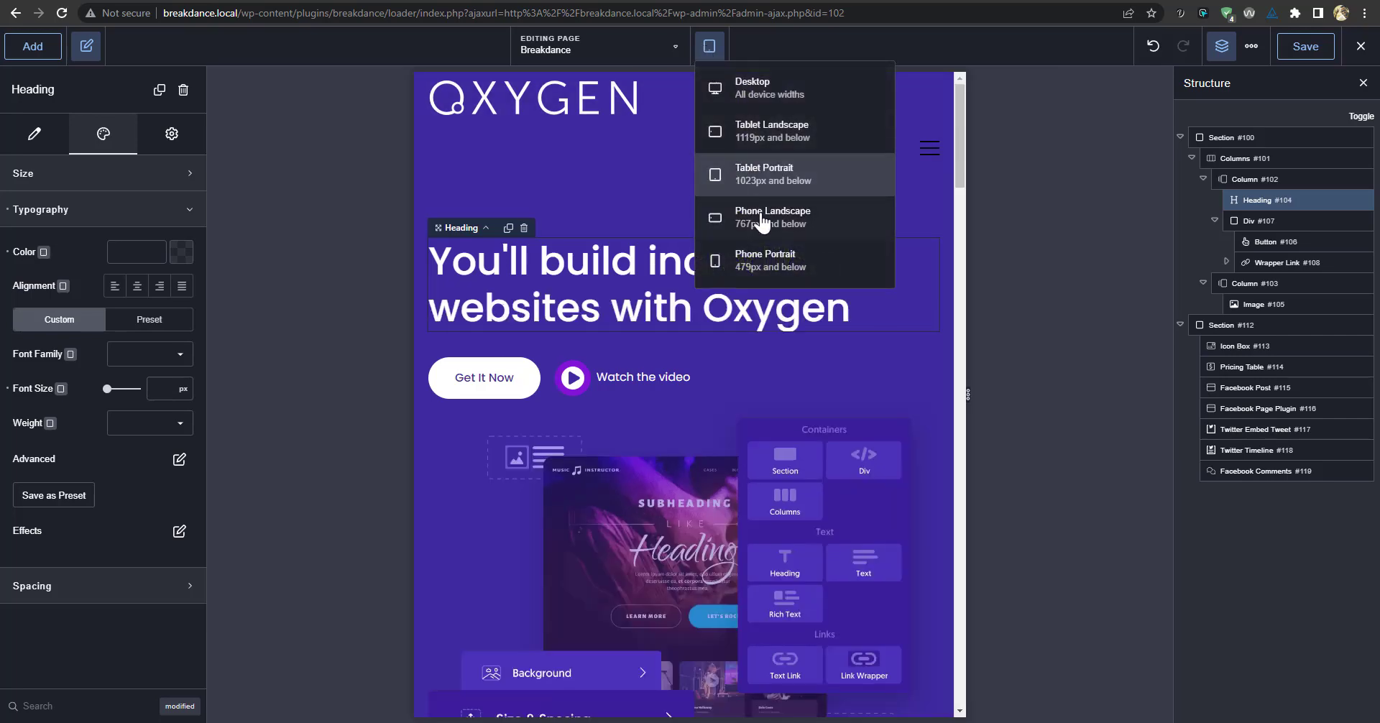
pyautogui.click(754, 216)
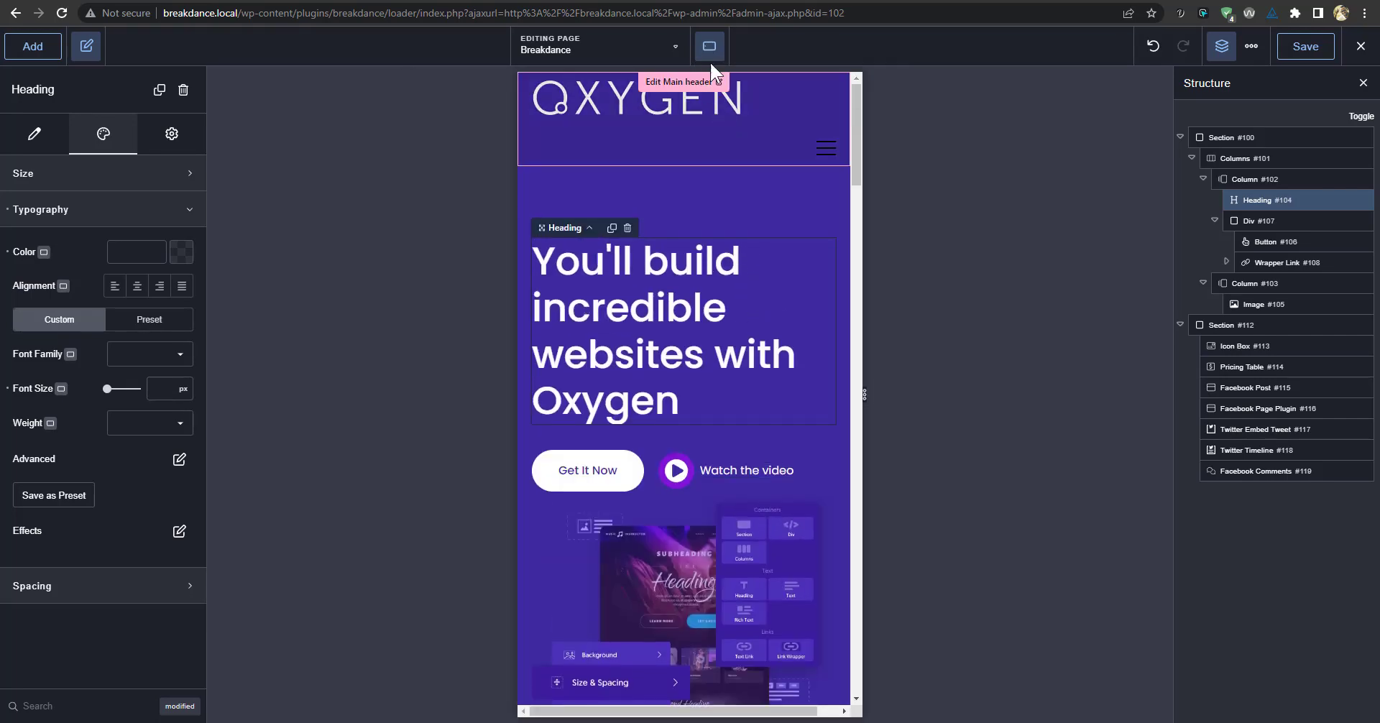
pyautogui.click(708, 46)
pyautogui.click(747, 258)
pyautogui.click(707, 46)
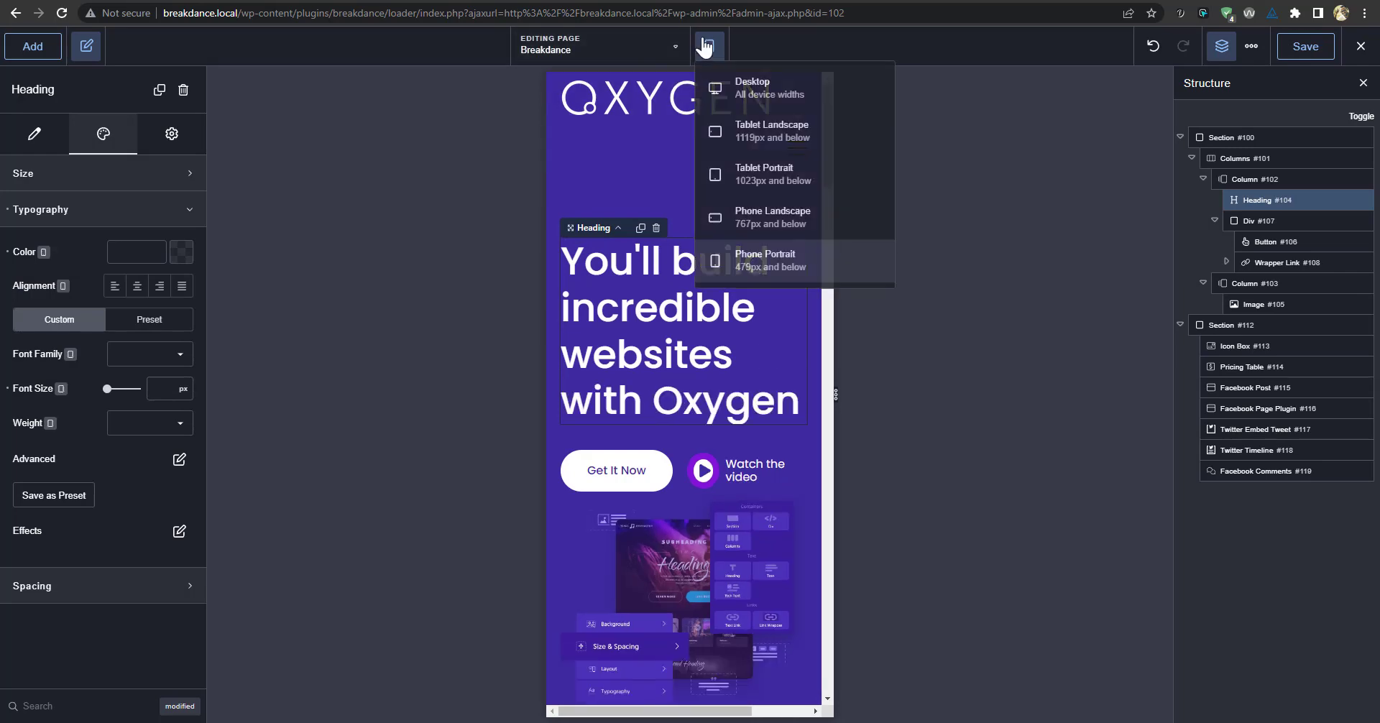
pyautogui.click(751, 82)
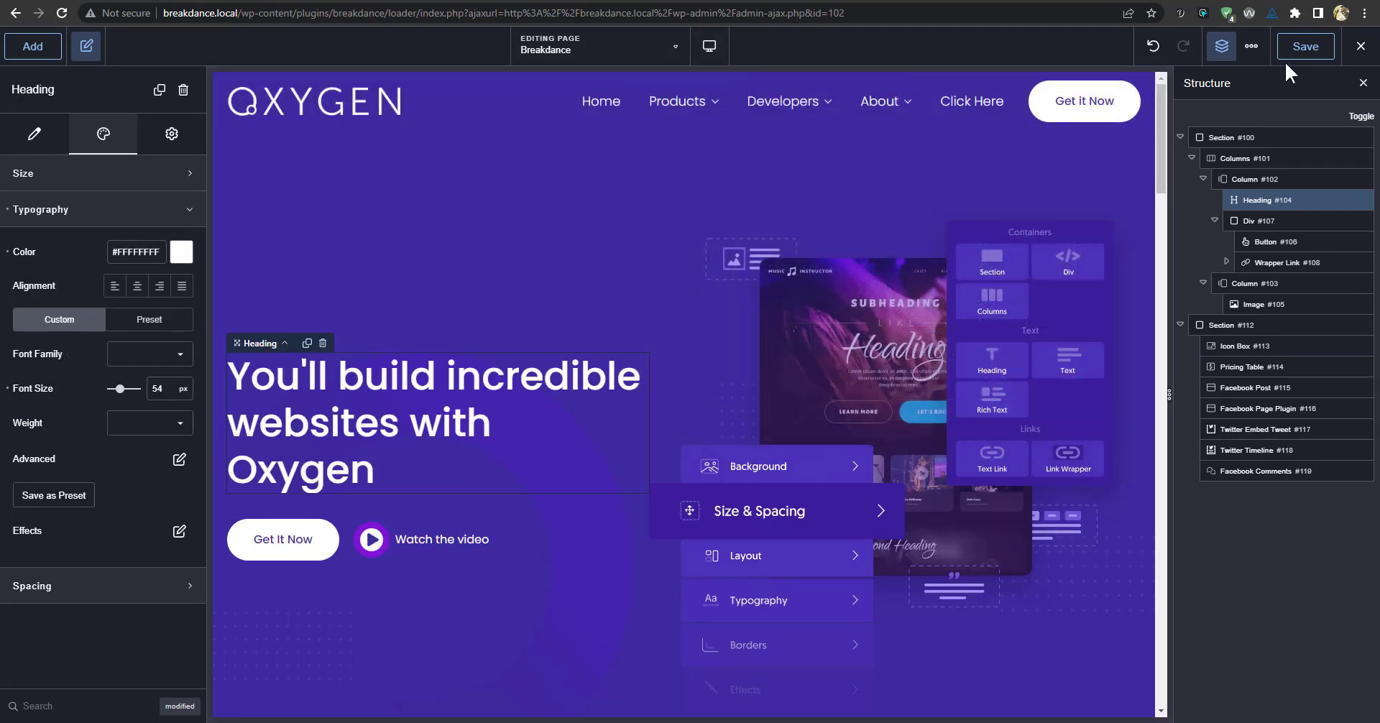
# Add a custom breakpoint named "smallest" in the breakpoint preferences.
pyautogui.click(1252, 46)
pyautogui.click(1265, 164)
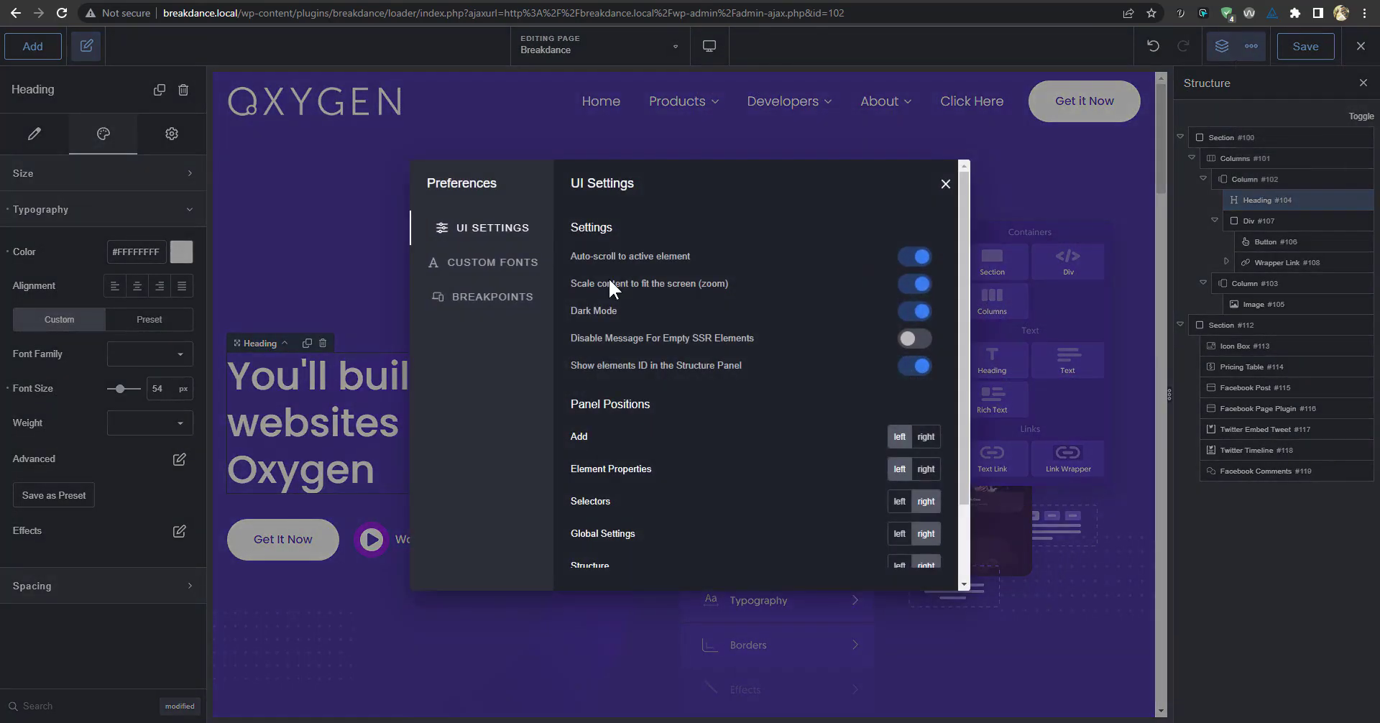
pyautogui.click(493, 262)
pyautogui.click(492, 296)
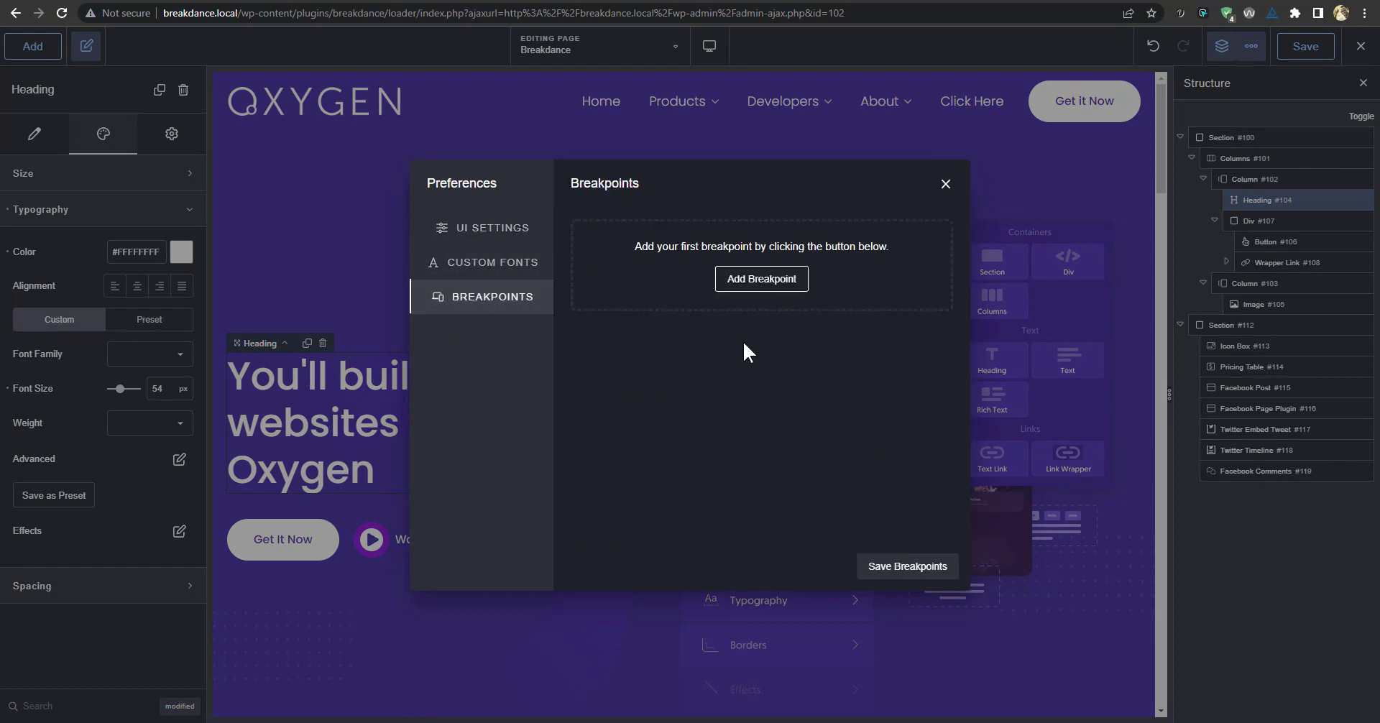
pyautogui.click(761, 278)
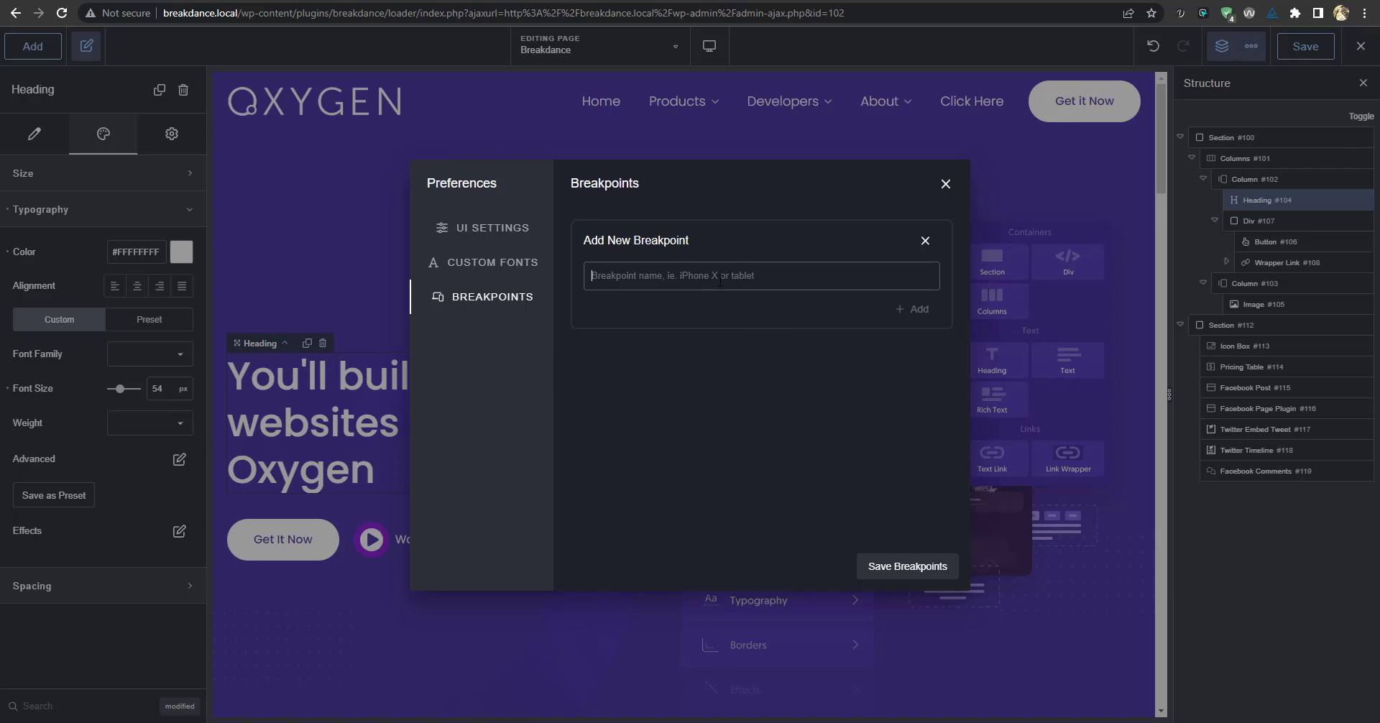
pyautogui.write('smallest')
pyautogui.click(937, 315)
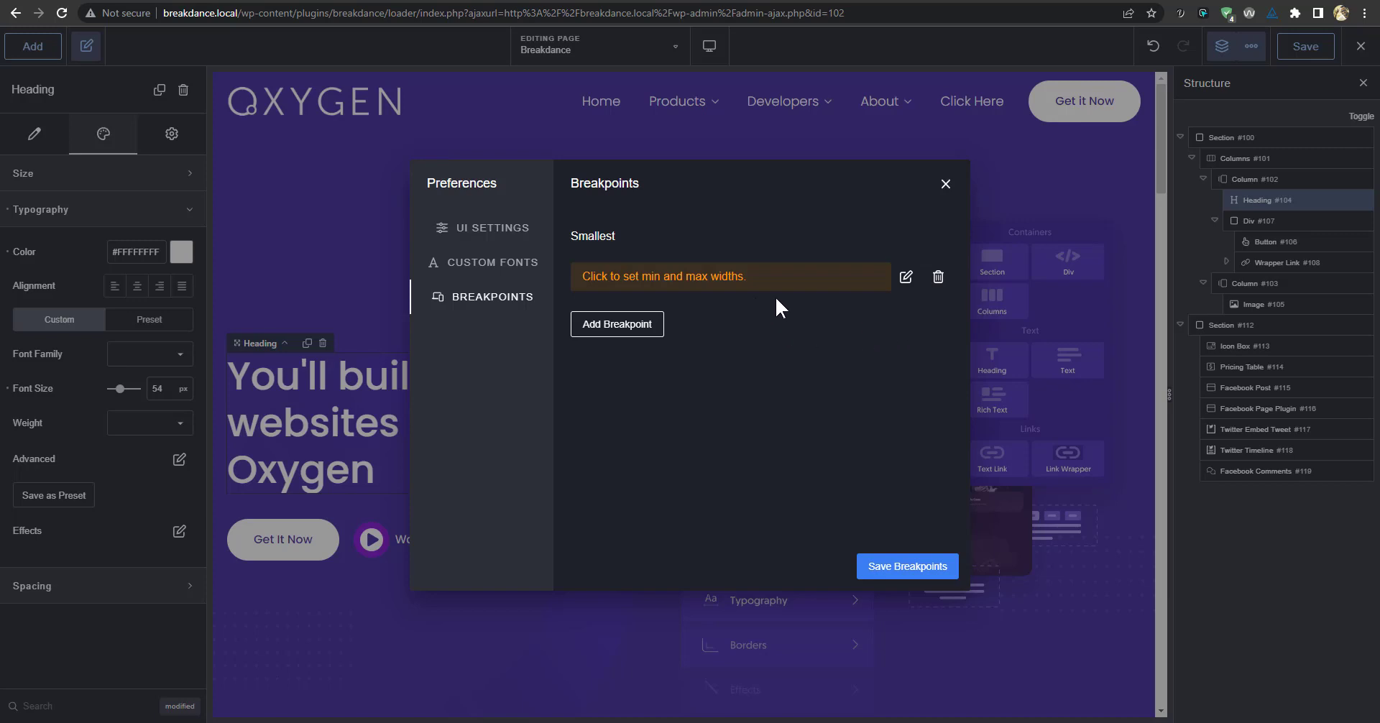
# Try to give the smallest breakpoint a maximum width of 320, a minimum of 280 and a custom preview width, saving the breakpoints.
pyautogui.click(907, 279)
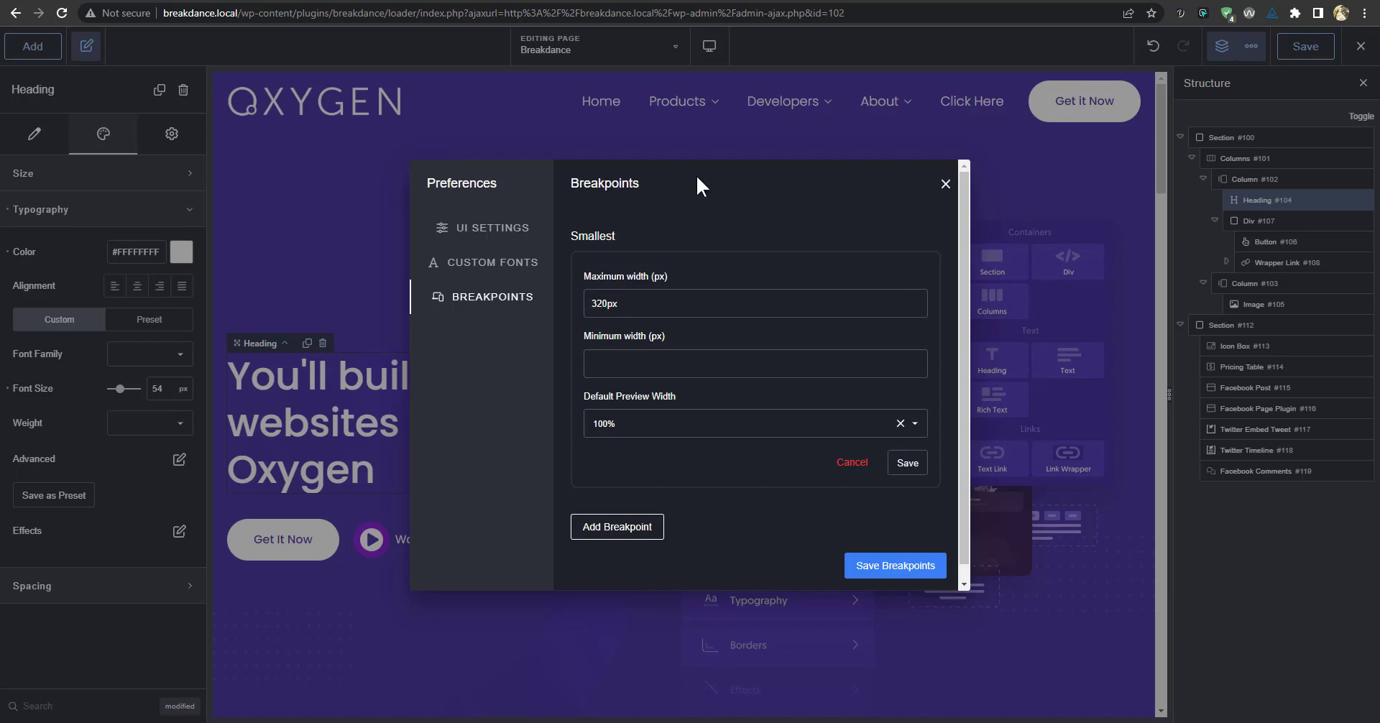
pyautogui.press('BackSpace')
pyautogui.press('BackSpace')
pyautogui.press('Tab')
pyautogui.write('280')
pyautogui.click(676, 435)
pyautogui.click(642, 460)
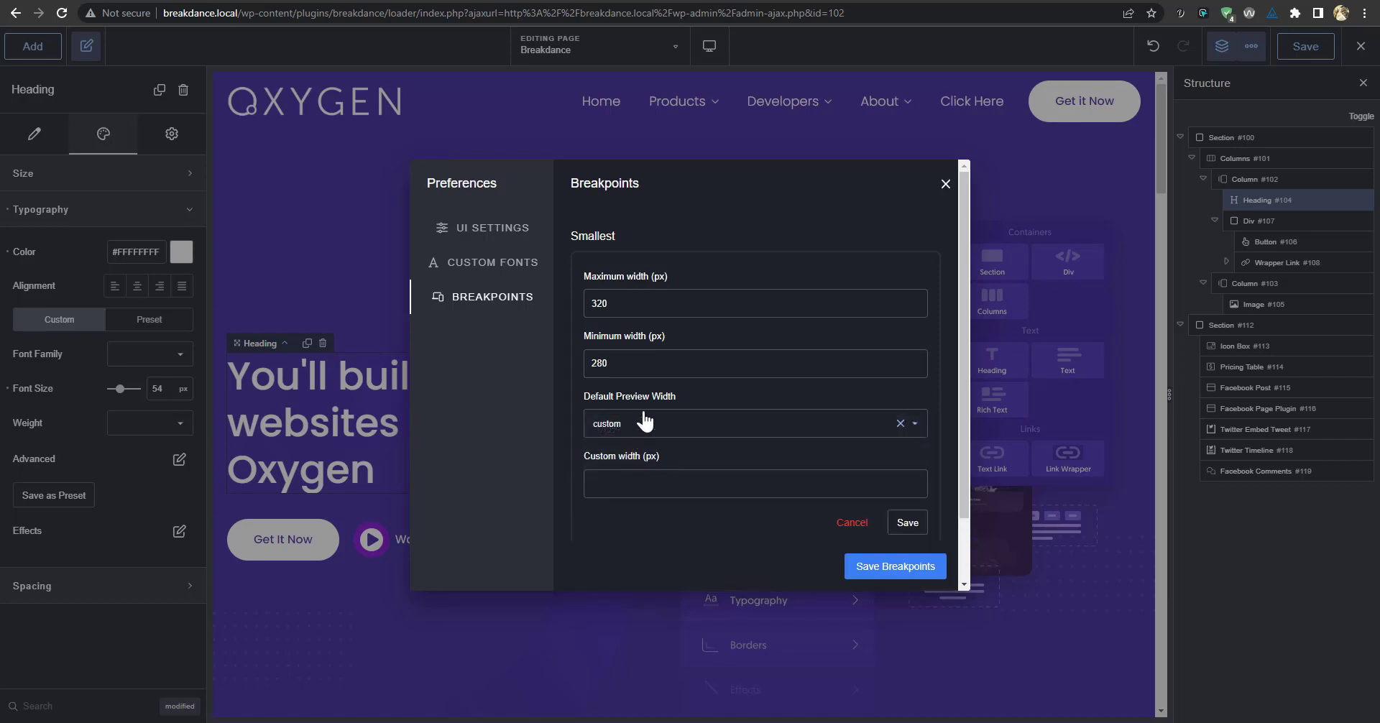
pyautogui.scroll(-2, 653, 266)
pyautogui.scroll(2, 697, 335)
pyautogui.click(894, 567)
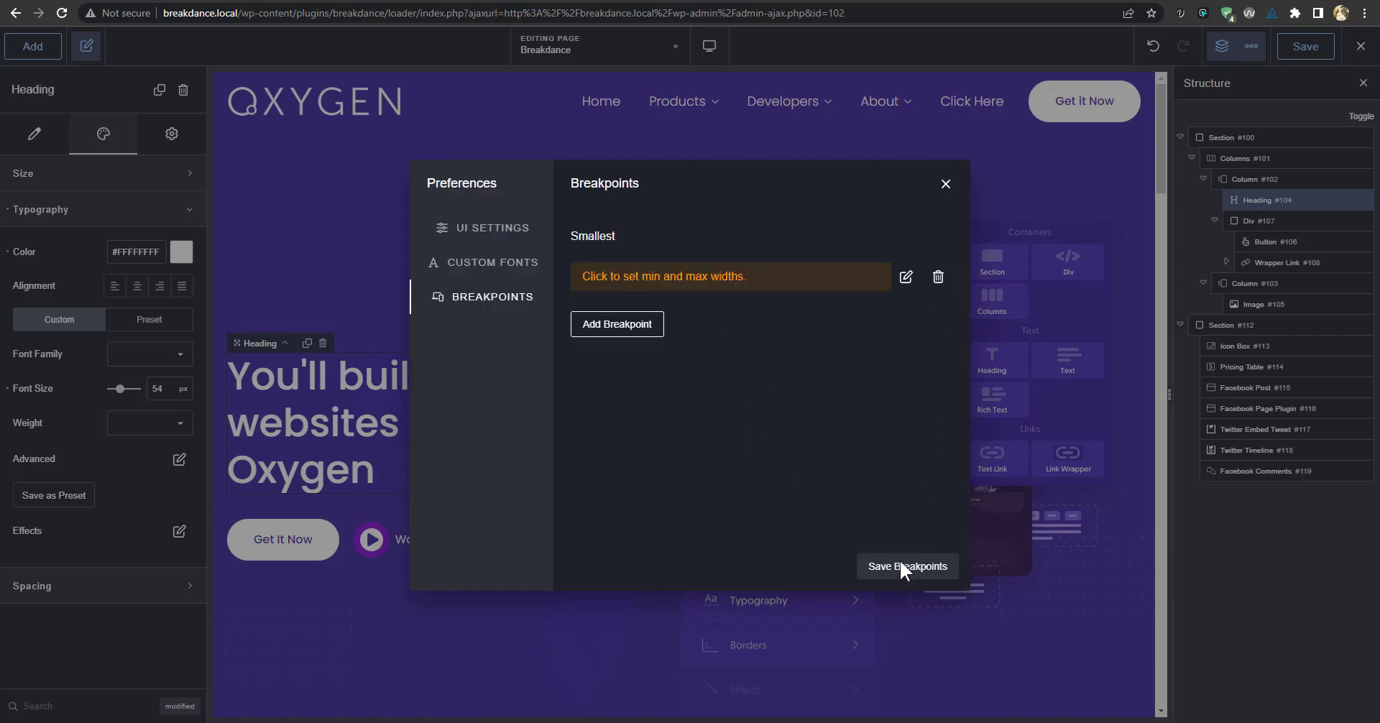
pyautogui.click(946, 184)
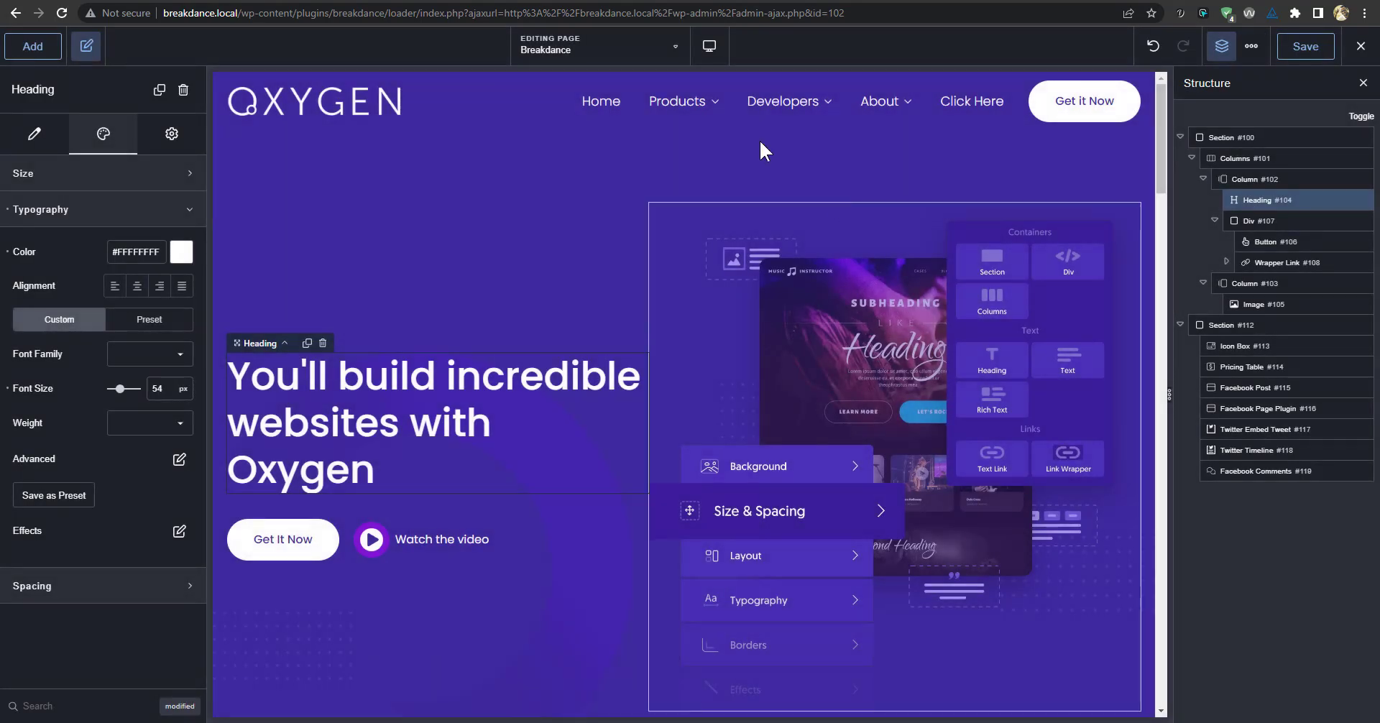
# Check how the page previews at the new smallest breakpoint.
pyautogui.click(710, 47)
pyautogui.click(773, 295)
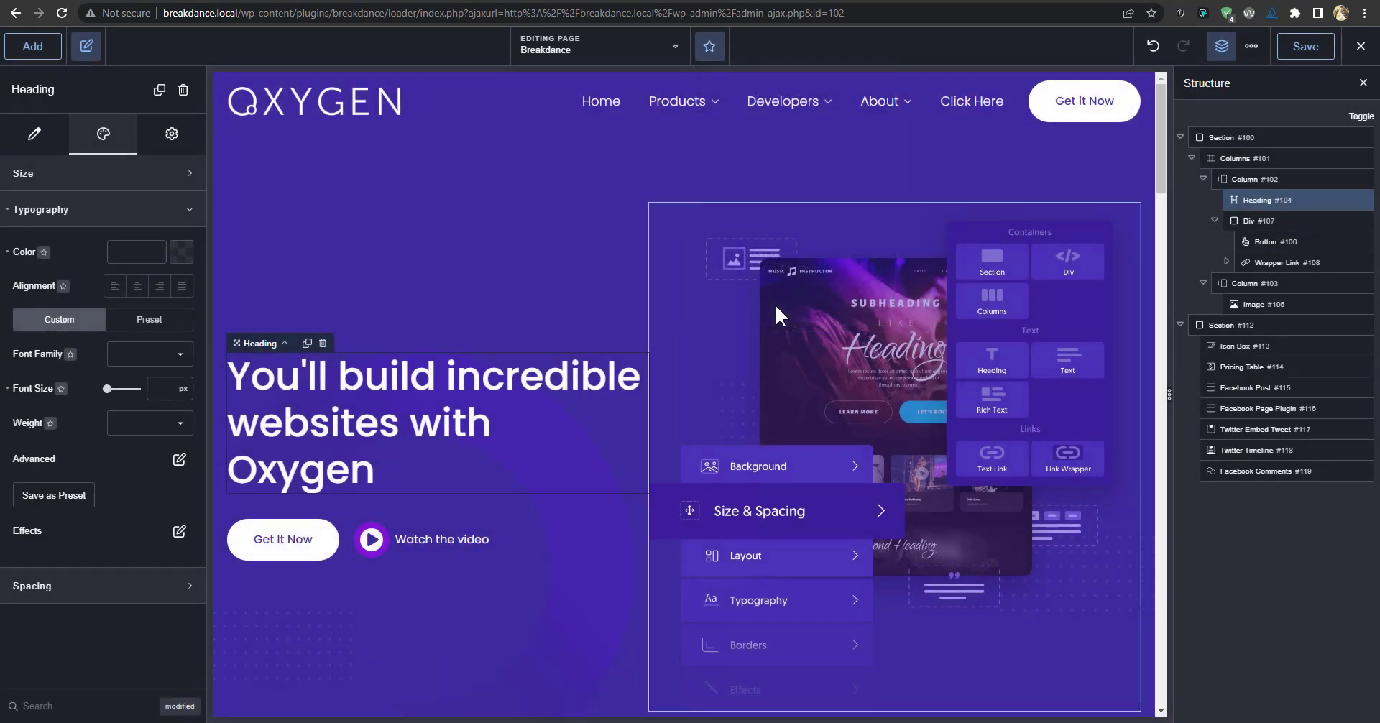
pyautogui.click(709, 45)
pyautogui.click(765, 296)
pyautogui.click(709, 46)
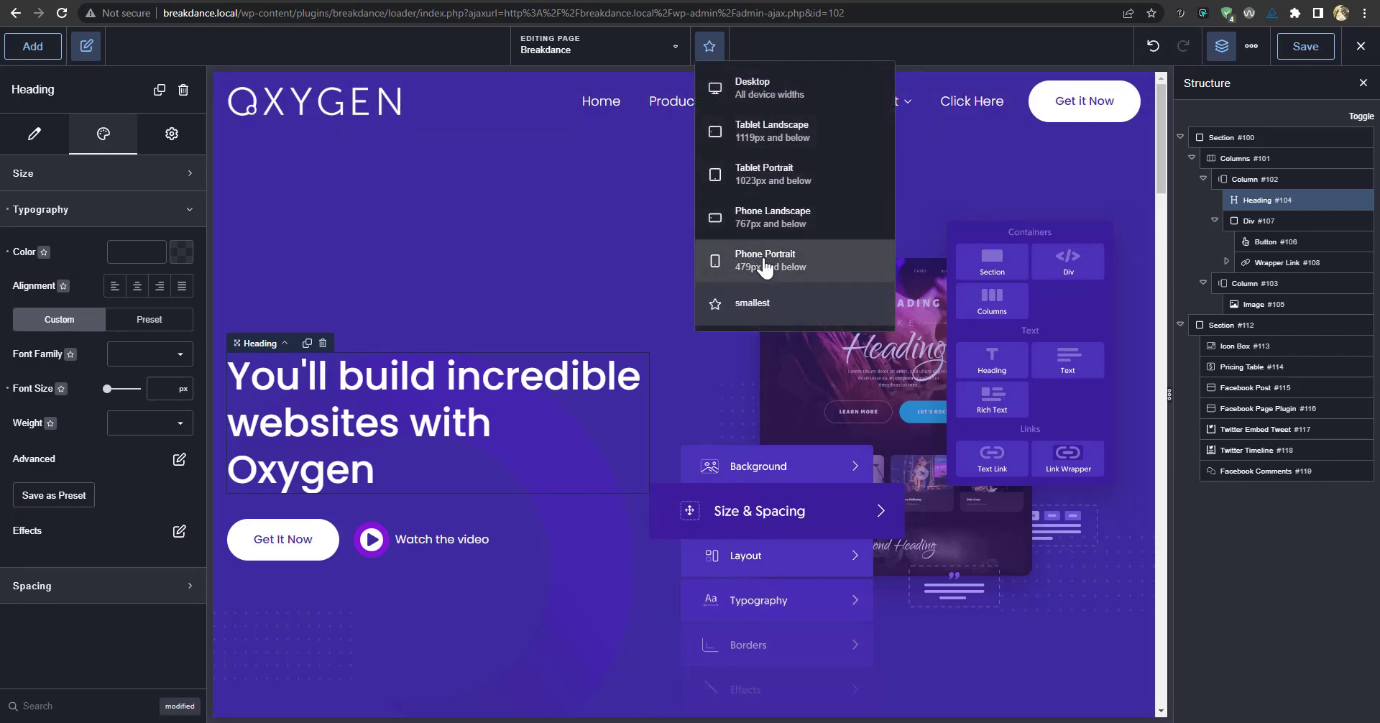
pyautogui.click(758, 265)
pyautogui.click(763, 303)
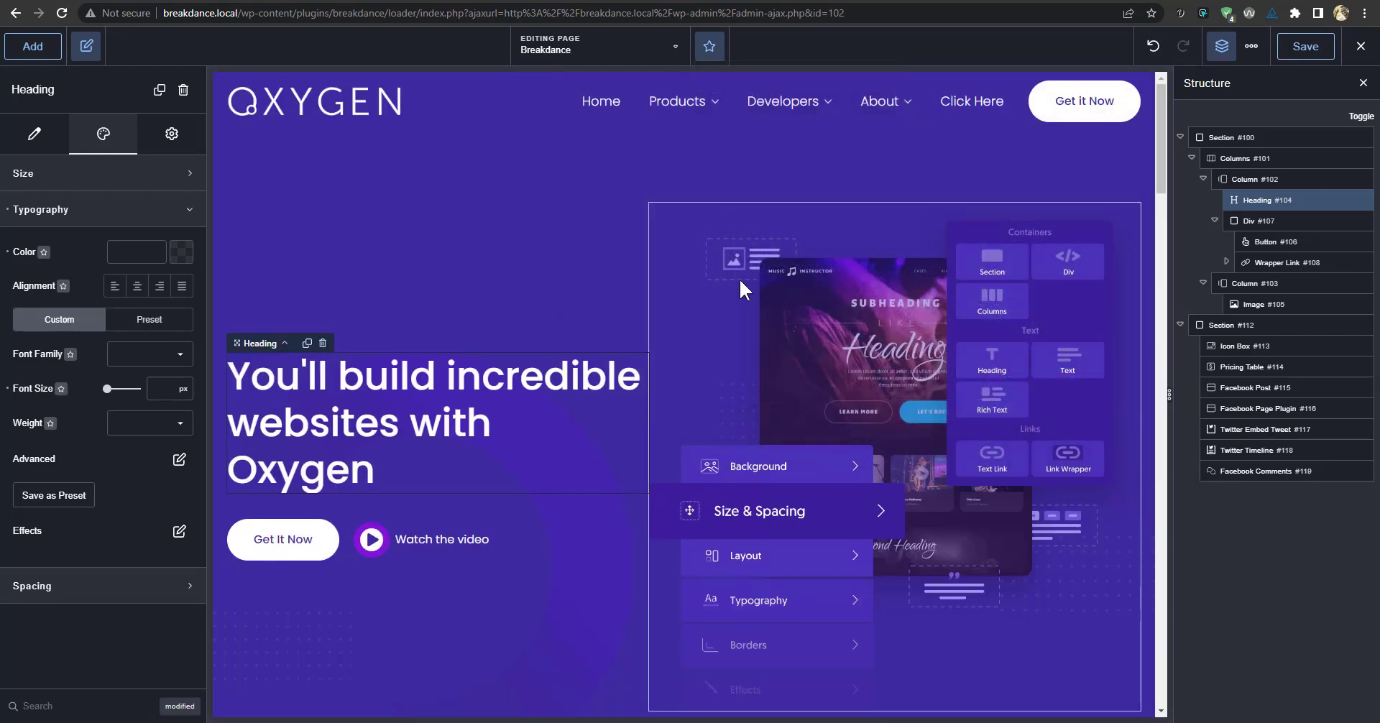
pyautogui.click(712, 46)
pyautogui.click(785, 304)
# Reopen the smallest breakpoint's settings and set its default preview width to a custom 280 px.
pyautogui.click(1252, 45)
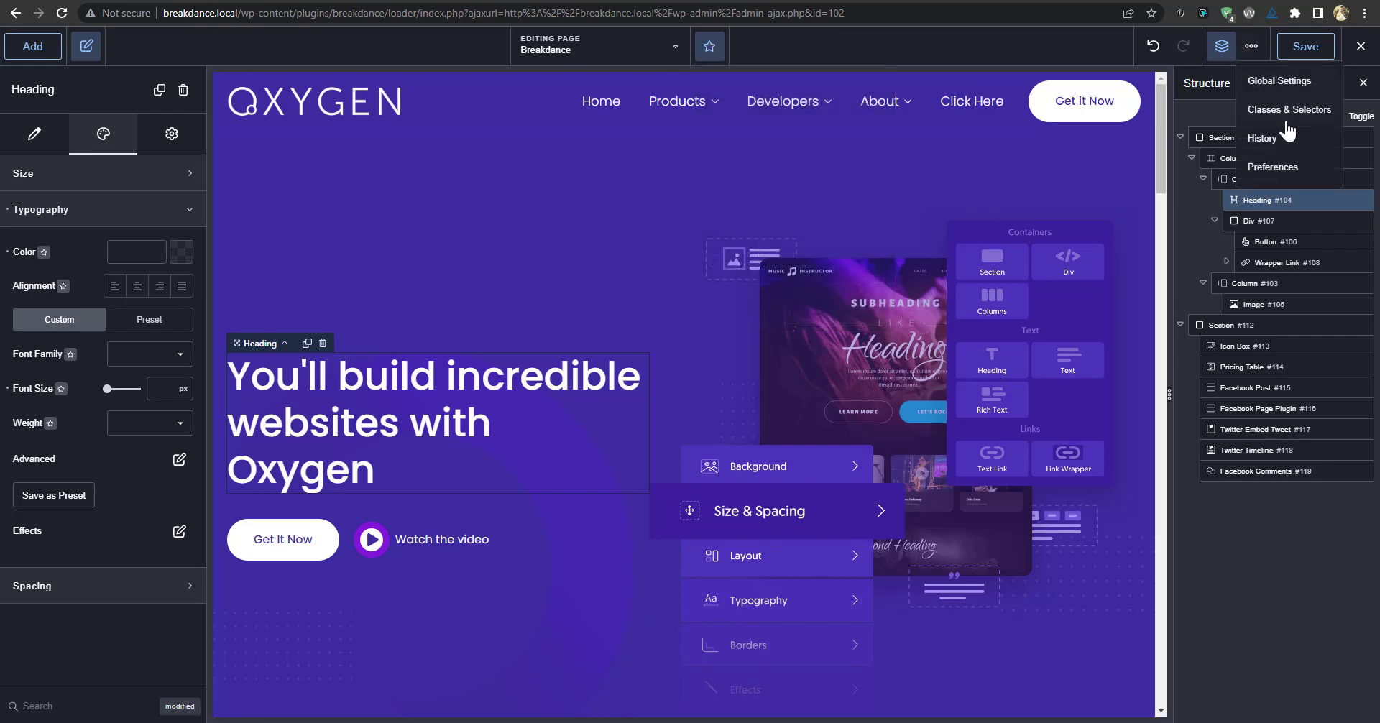
pyautogui.click(1279, 169)
pyautogui.click(482, 305)
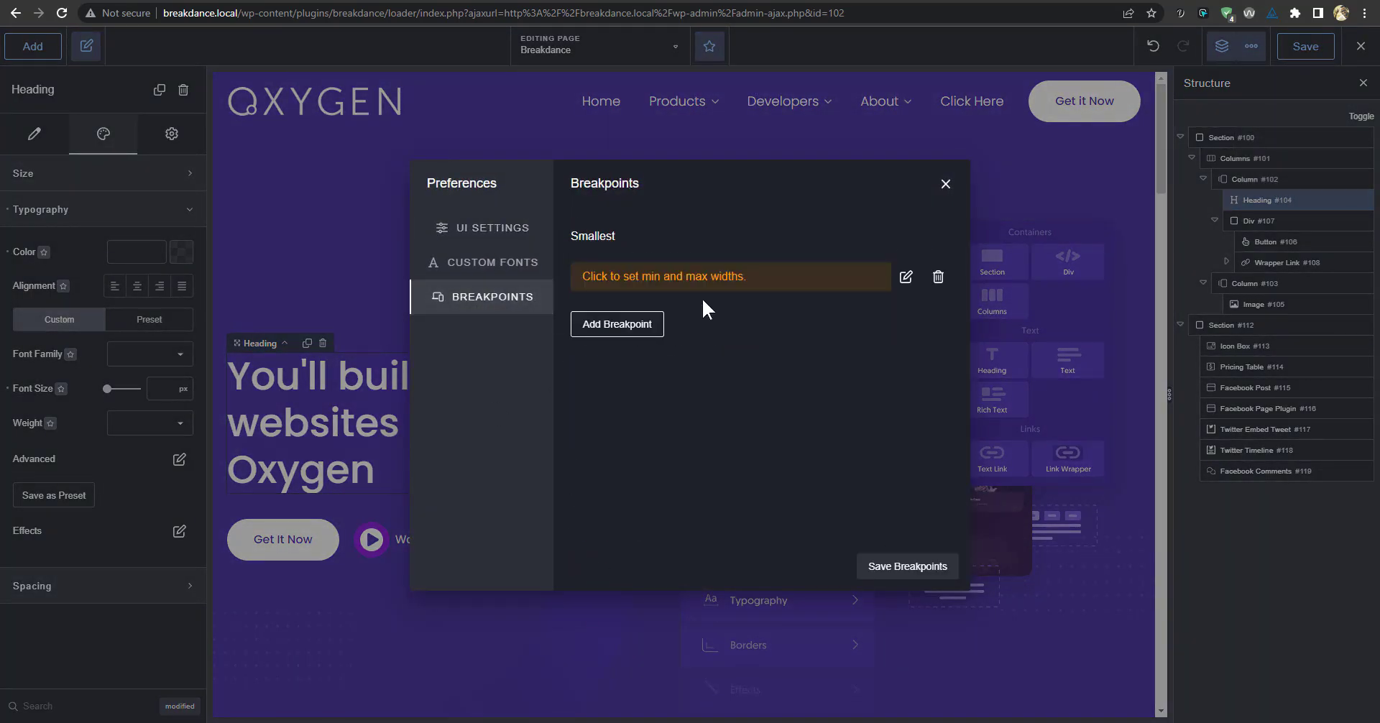
pyautogui.click(907, 283)
pyautogui.click(684, 431)
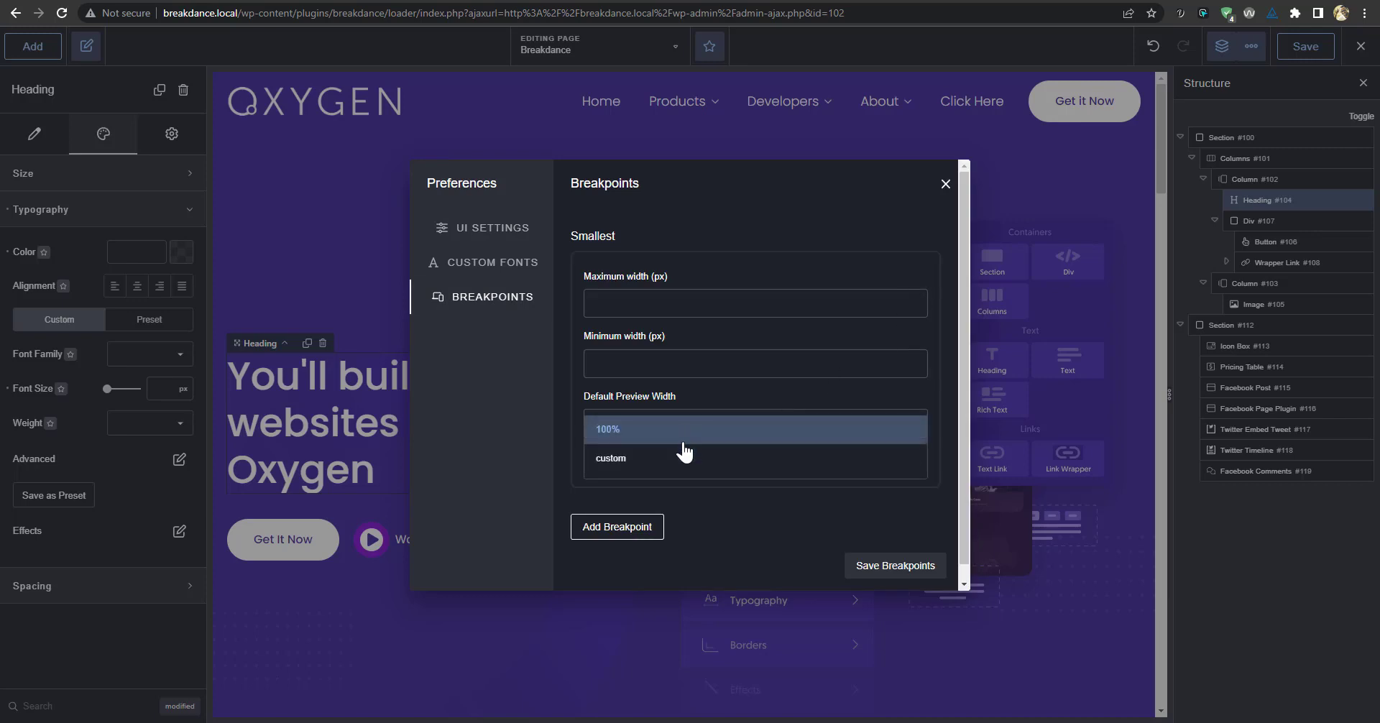
pyautogui.click(656, 464)
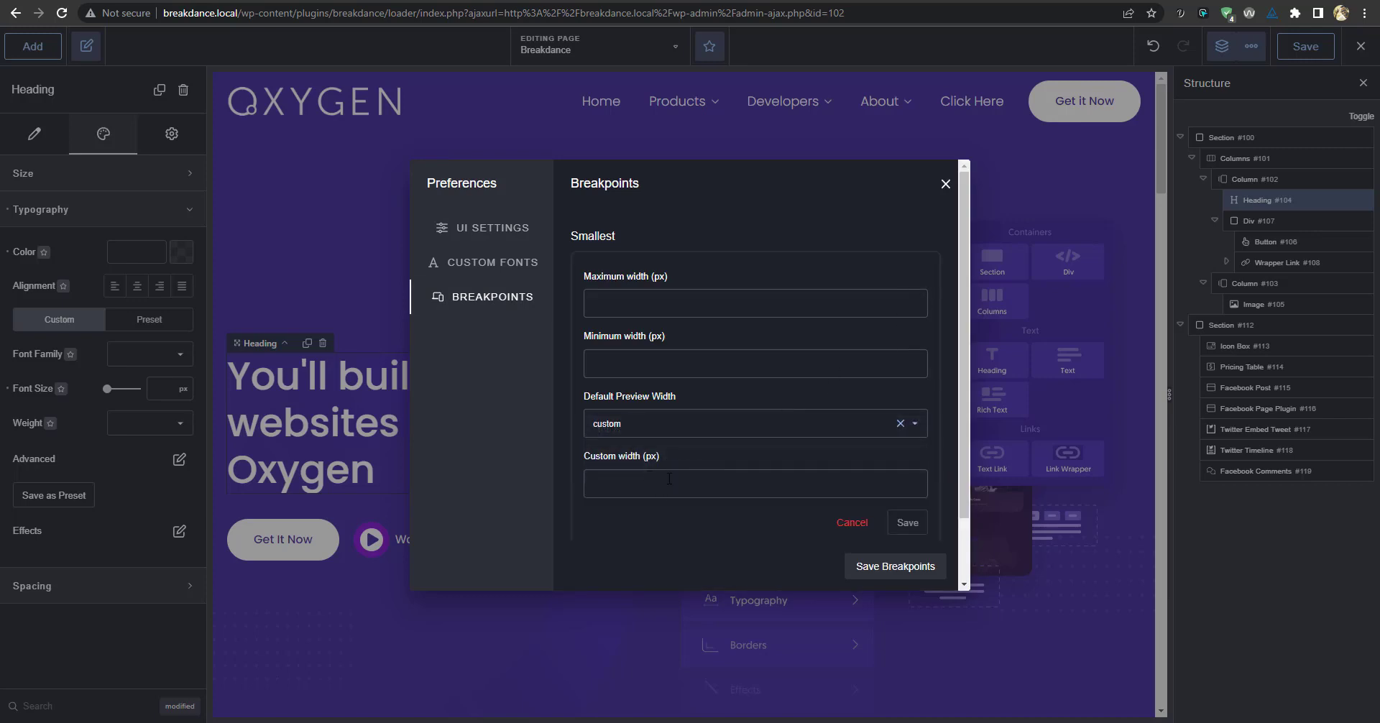
pyautogui.scroll(-1, 669, 479)
pyautogui.write('280')
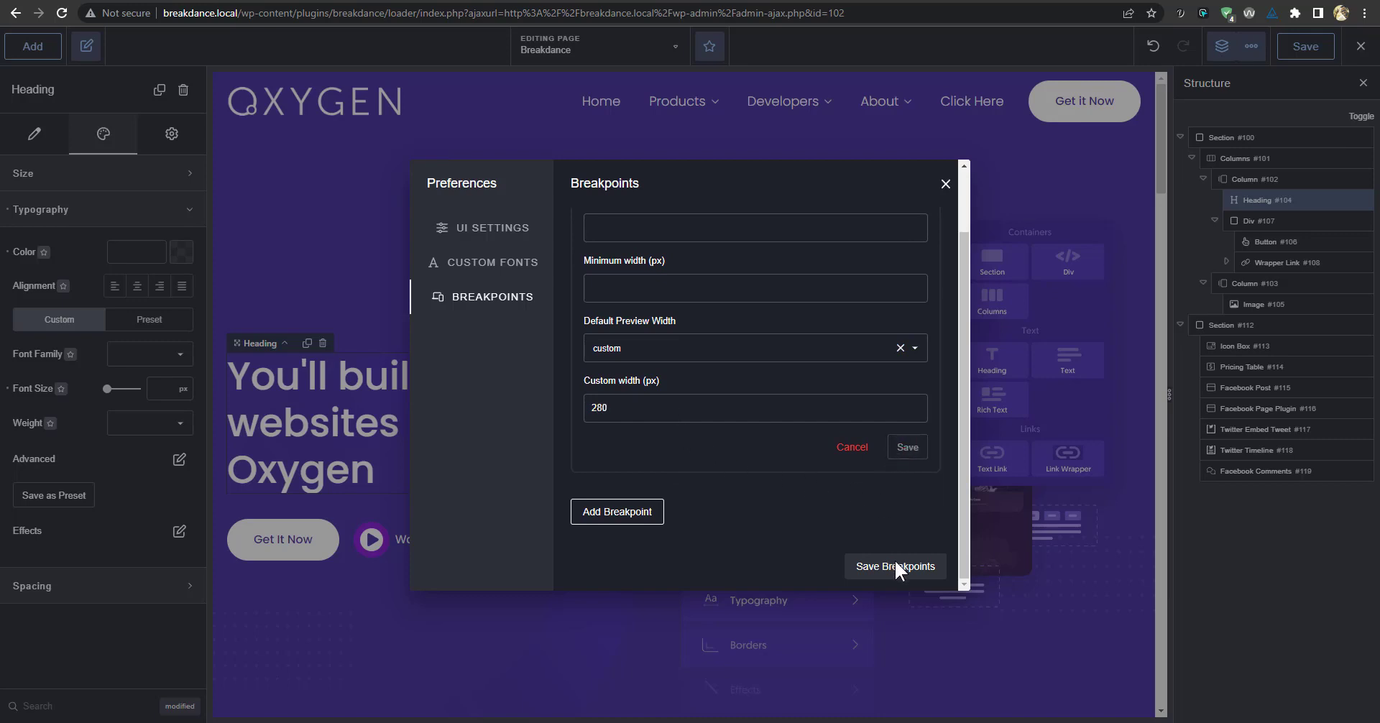
pyautogui.scroll(1, 701, 460)
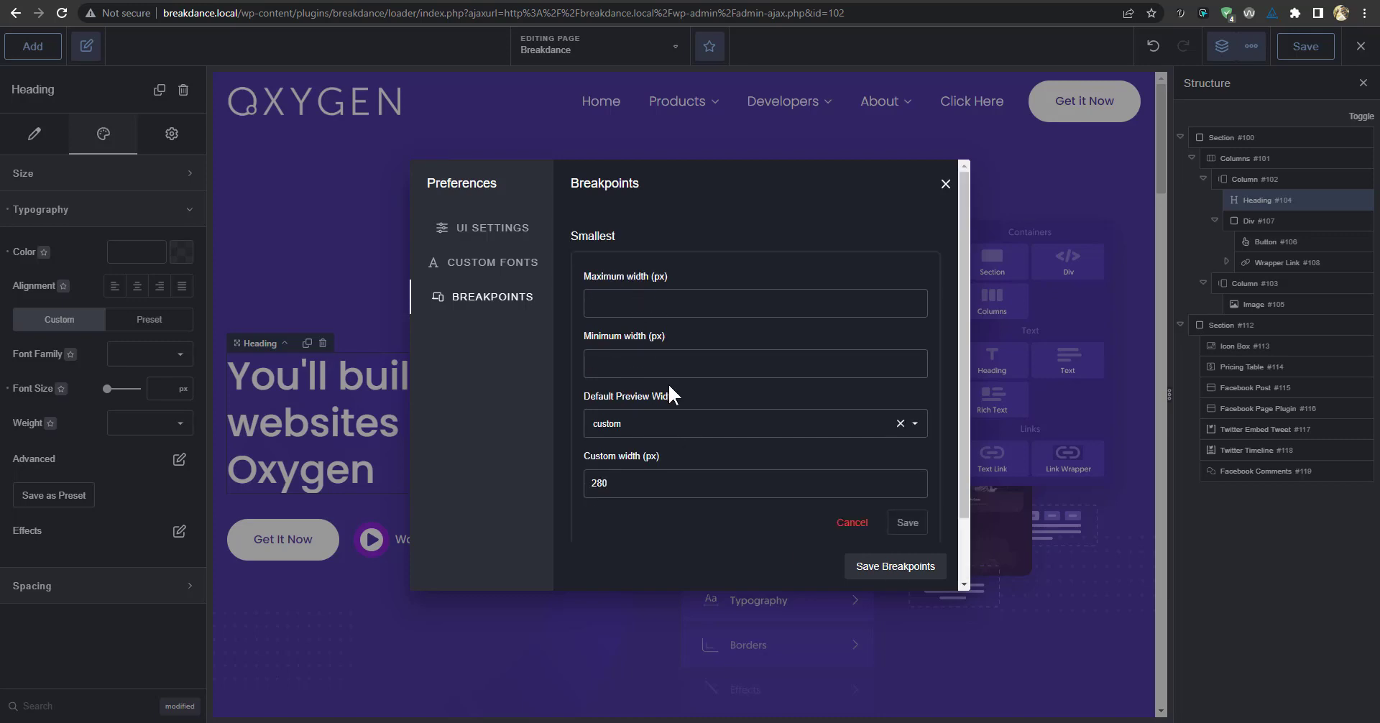
# Set the smallest breakpoint's maximum width to 320px and minimum width to 280px, save the breakpoints and close the preferences.
pyautogui.write('320')
pyautogui.write('px')
pyautogui.write('280')
pyautogui.write('px')
pyautogui.click(908, 524)
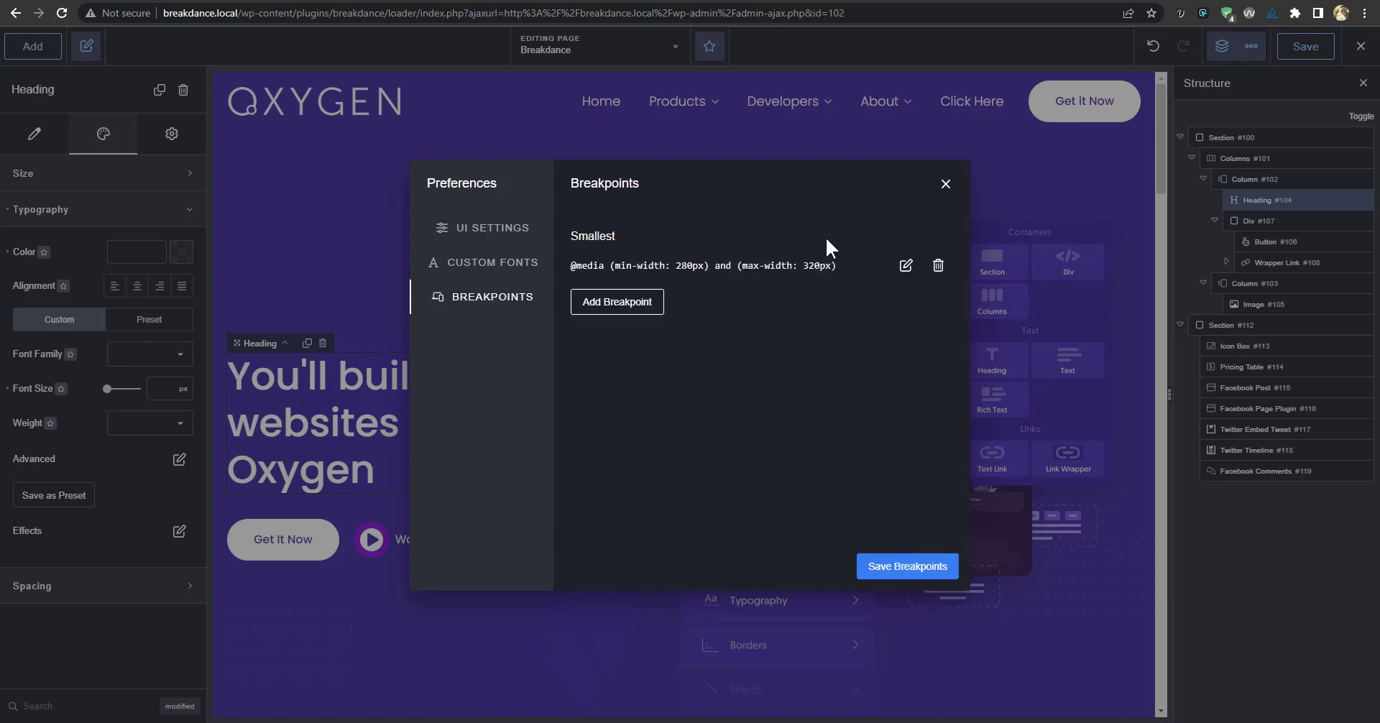
pyautogui.click(888, 568)
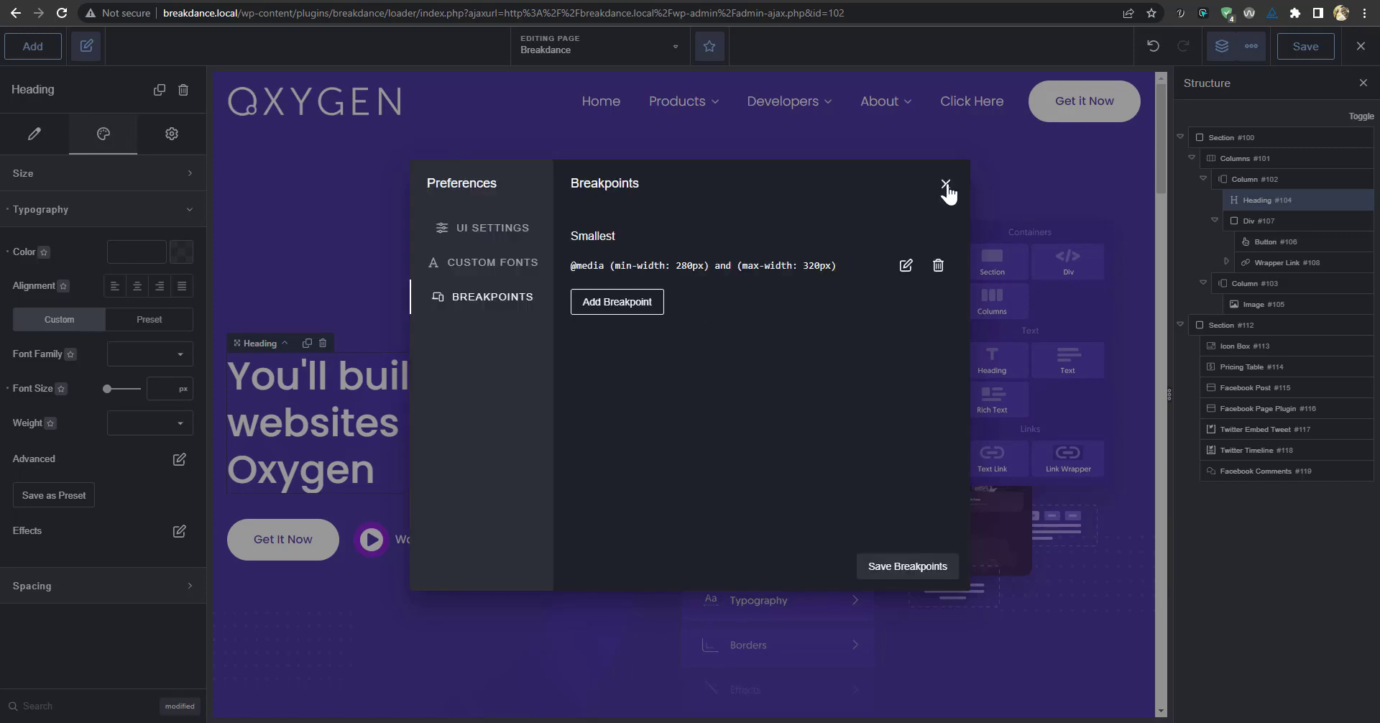
pyautogui.click(946, 184)
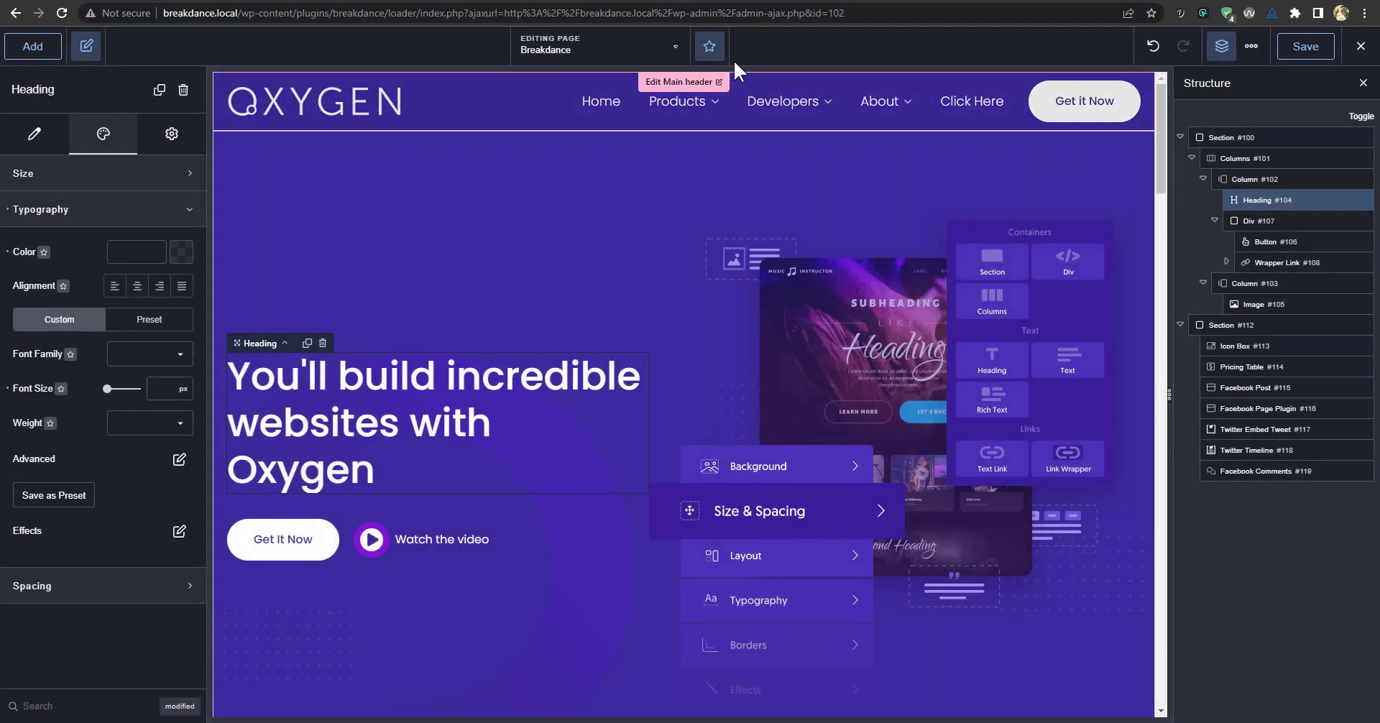
# Compare the page at the Phone Portrait and smallest breakpoints, and return to the Desktop view.
pyautogui.click(710, 46)
pyautogui.click(769, 262)
pyautogui.click(709, 46)
pyautogui.click(768, 308)
pyautogui.scroll(-3, 714, 374)
pyautogui.scroll(3, 739, 400)
pyautogui.click(721, 45)
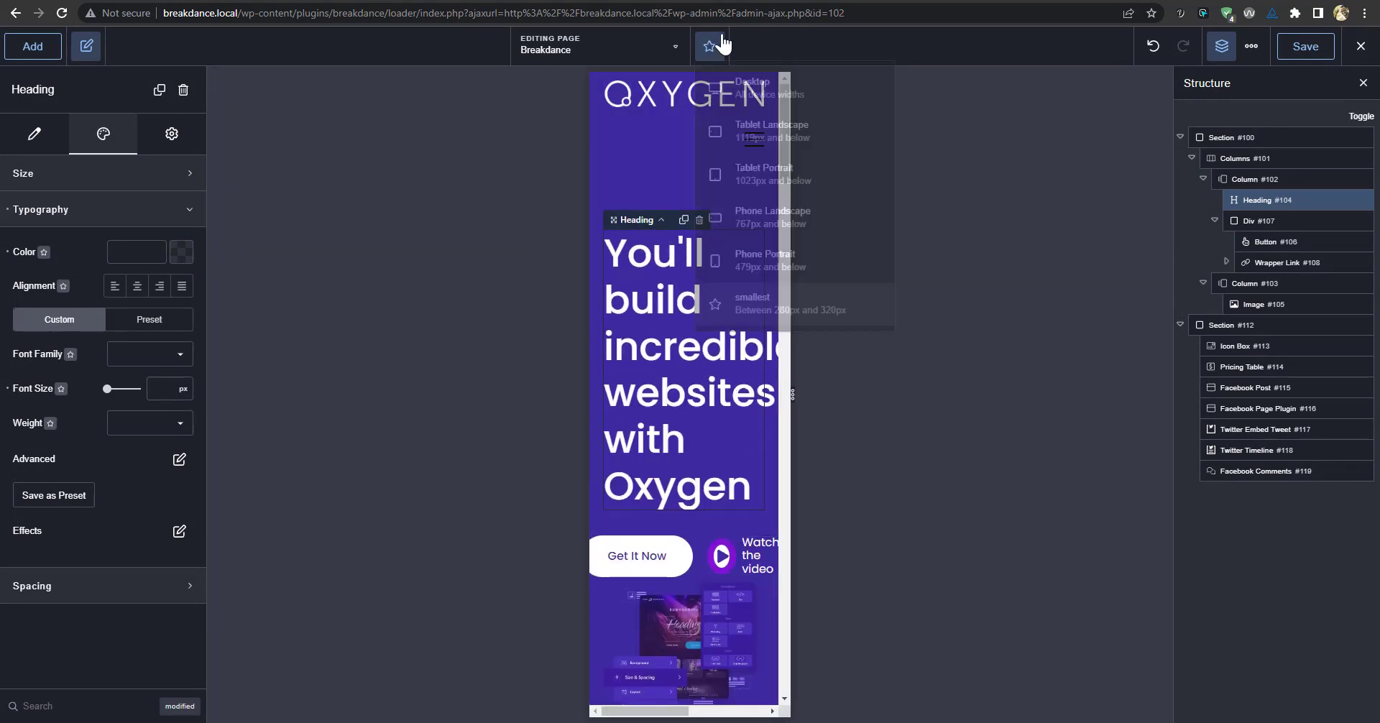
pyautogui.click(771, 260)
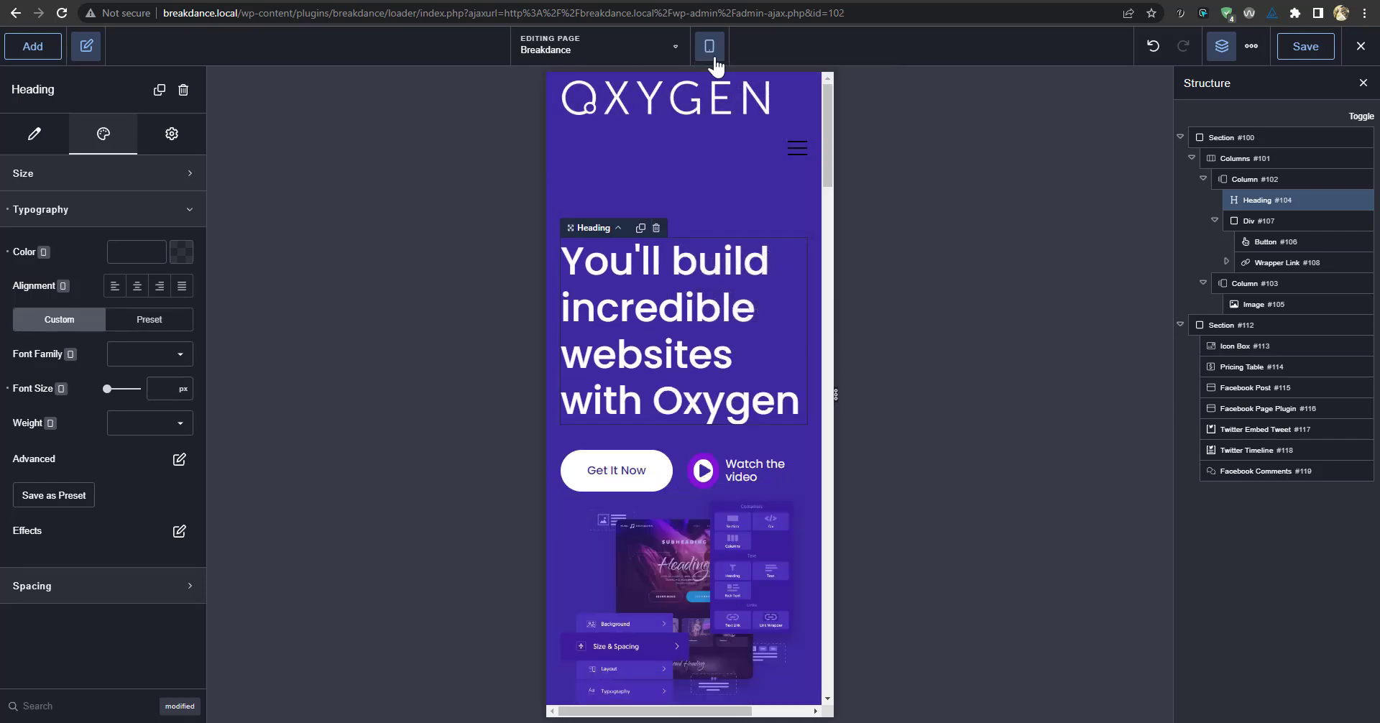
pyautogui.click(710, 50)
pyautogui.click(789, 104)
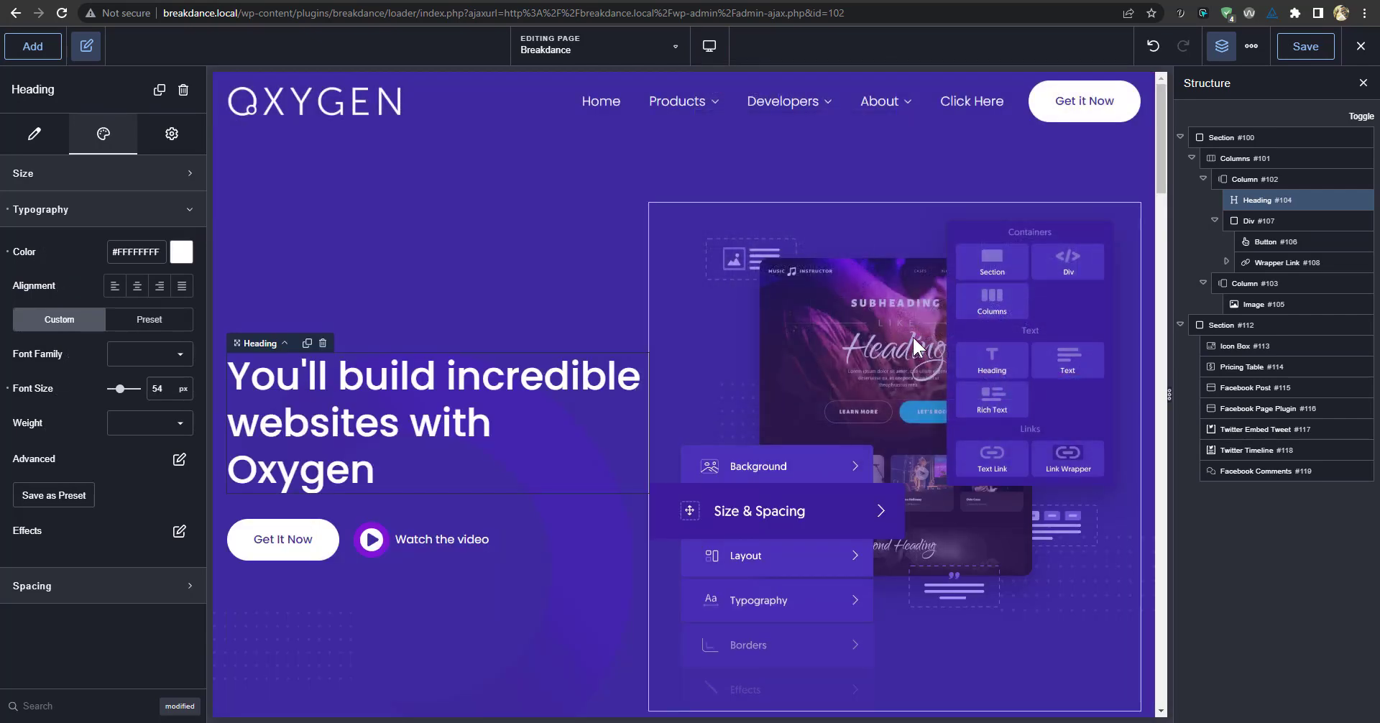
# Preview the page in Tablet Portrait and down its length at the smallest breakpoint, ending in the Desktop view.
pyautogui.click(709, 46)
pyautogui.click(784, 178)
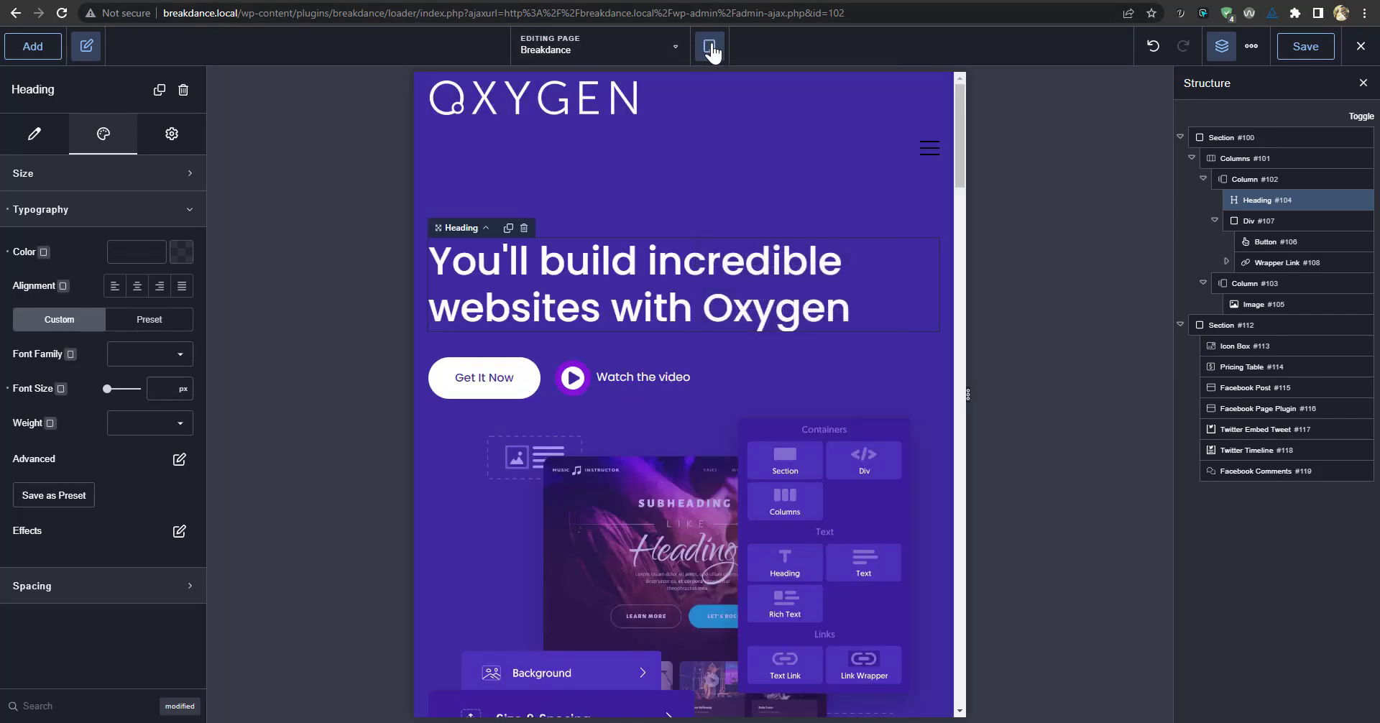
pyautogui.click(710, 46)
pyautogui.click(791, 300)
pyautogui.scroll(-5, 745, 317)
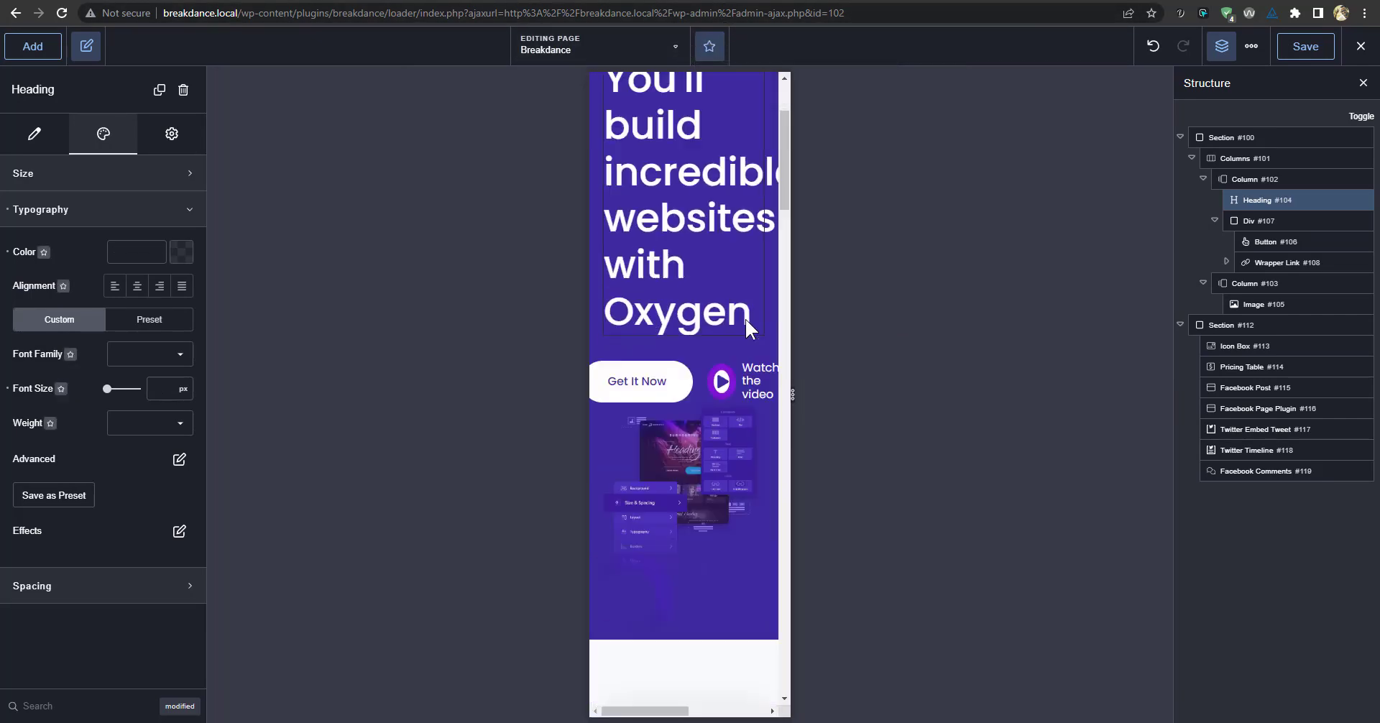
pyautogui.scroll(5, 743, 309)
pyautogui.click(709, 46)
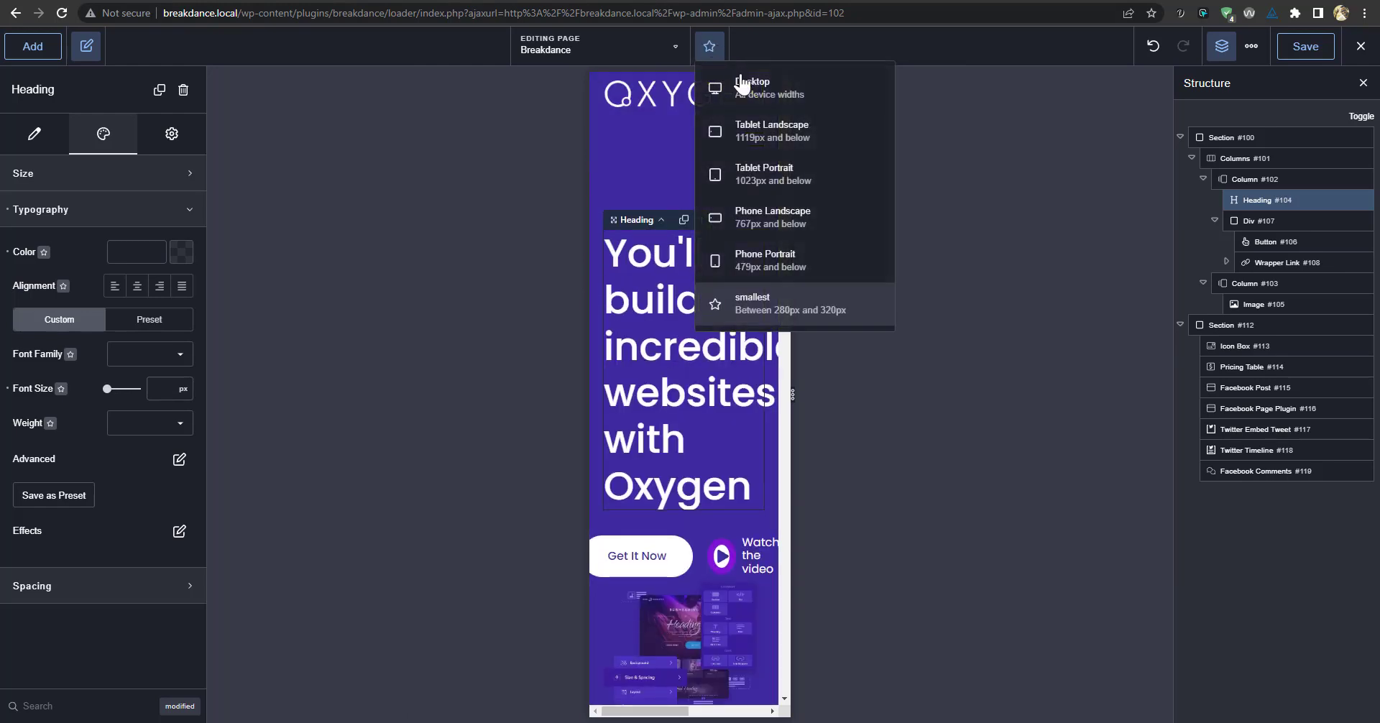
pyautogui.click(788, 105)
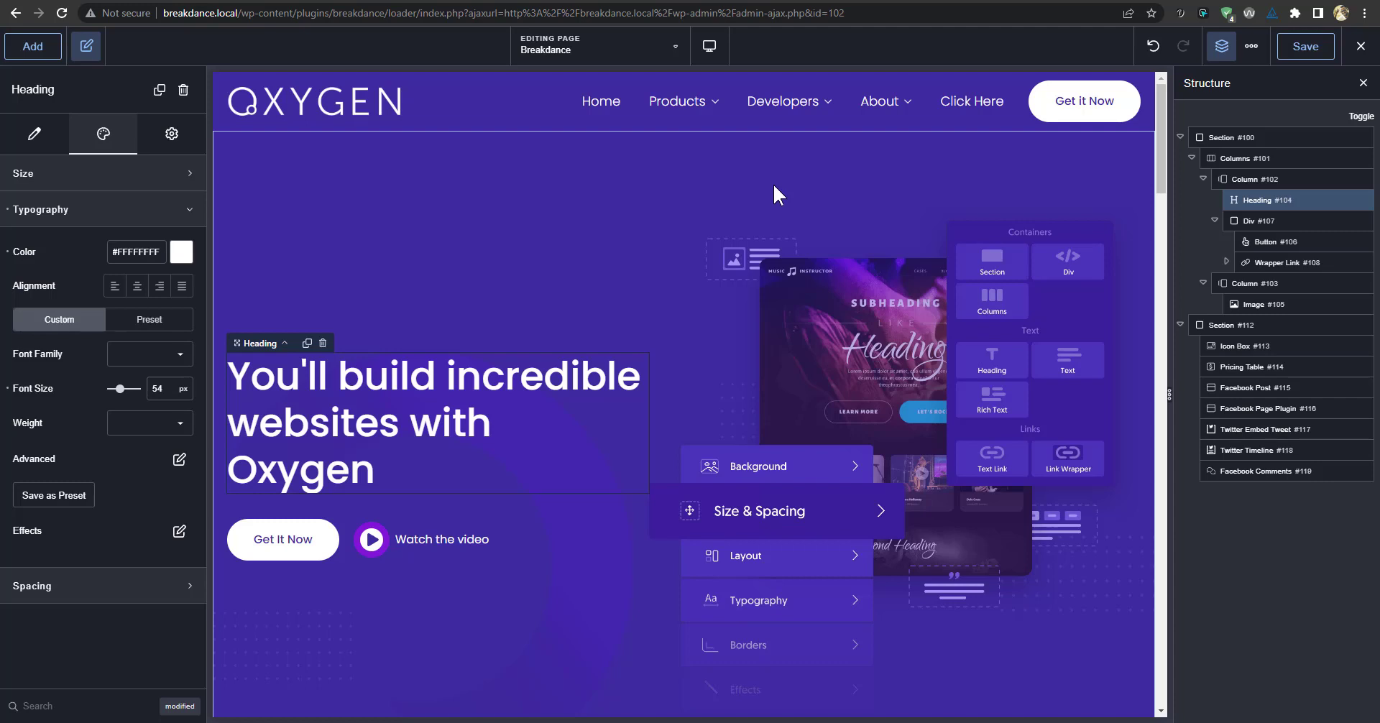
# View the list of other editable templates and pages, and toggle the heading's settings between all and only the modified ones.
pyautogui.click(644, 50)
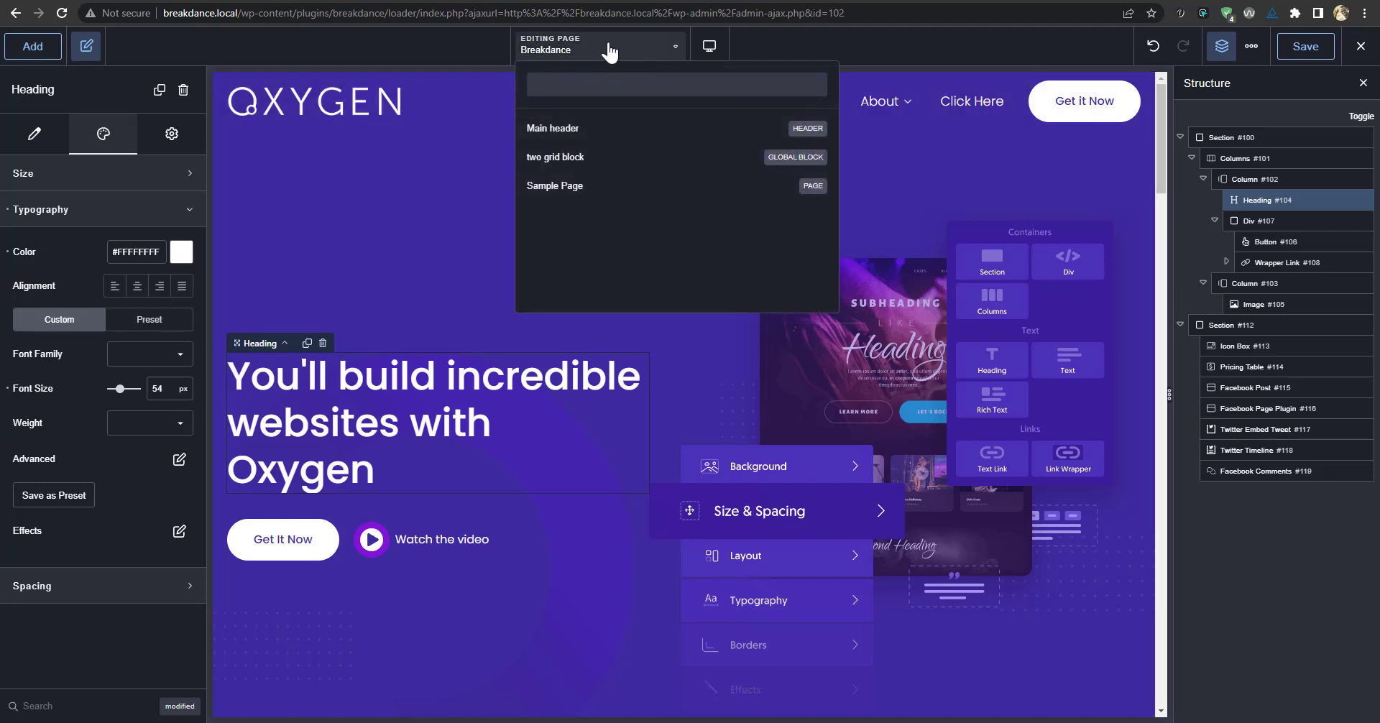
pyautogui.click(839, 43)
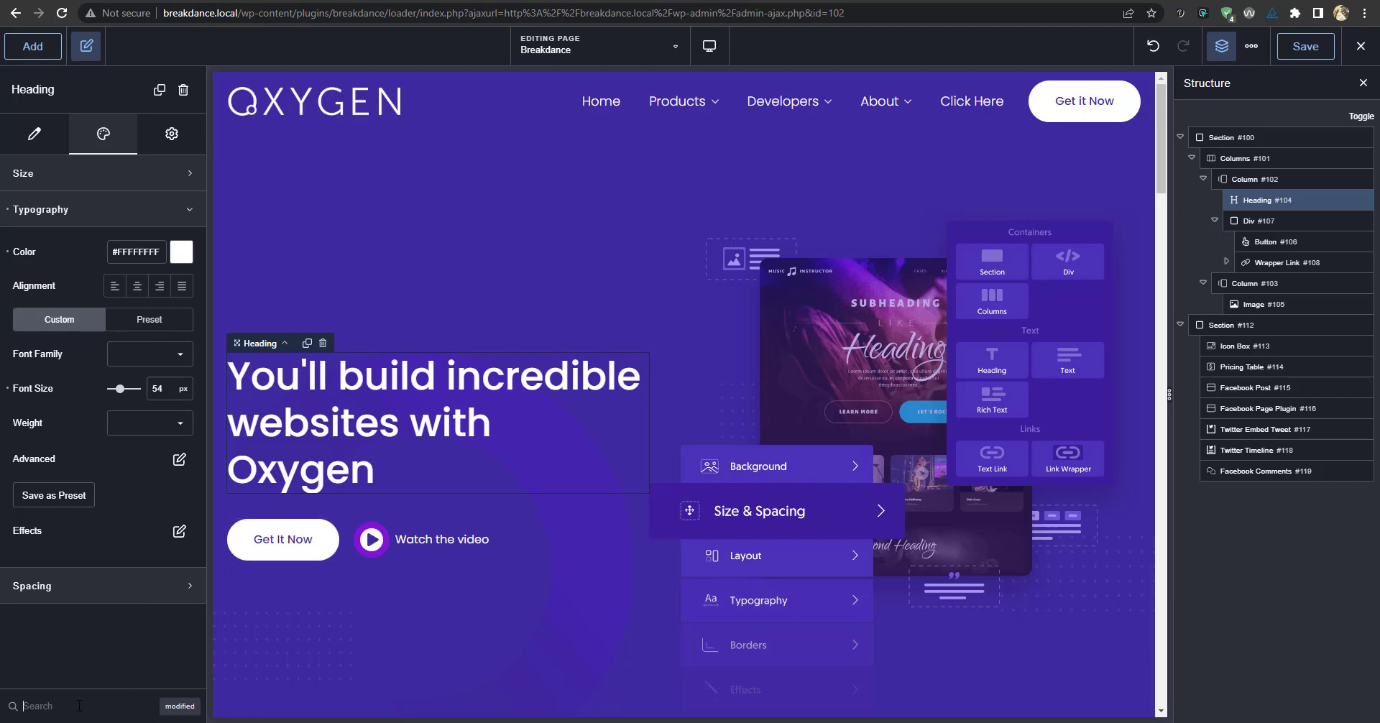
pyautogui.click(178, 709)
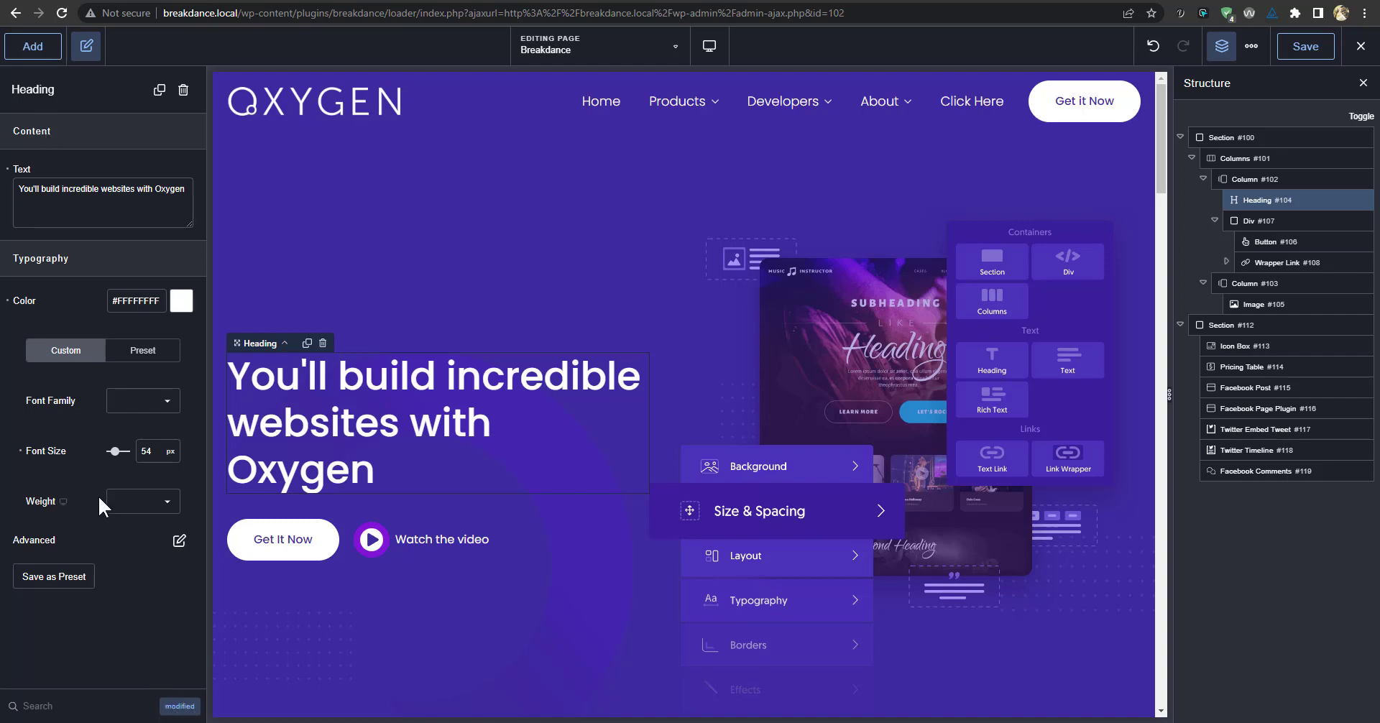
pyautogui.click(179, 707)
pyautogui.click(180, 707)
pyautogui.click(179, 706)
# Review the heading's content settings and its advanced Conditions and Hide On Breakpoint options, and filter the settings to only modified ones.
pyautogui.click(172, 134)
pyautogui.click(33, 134)
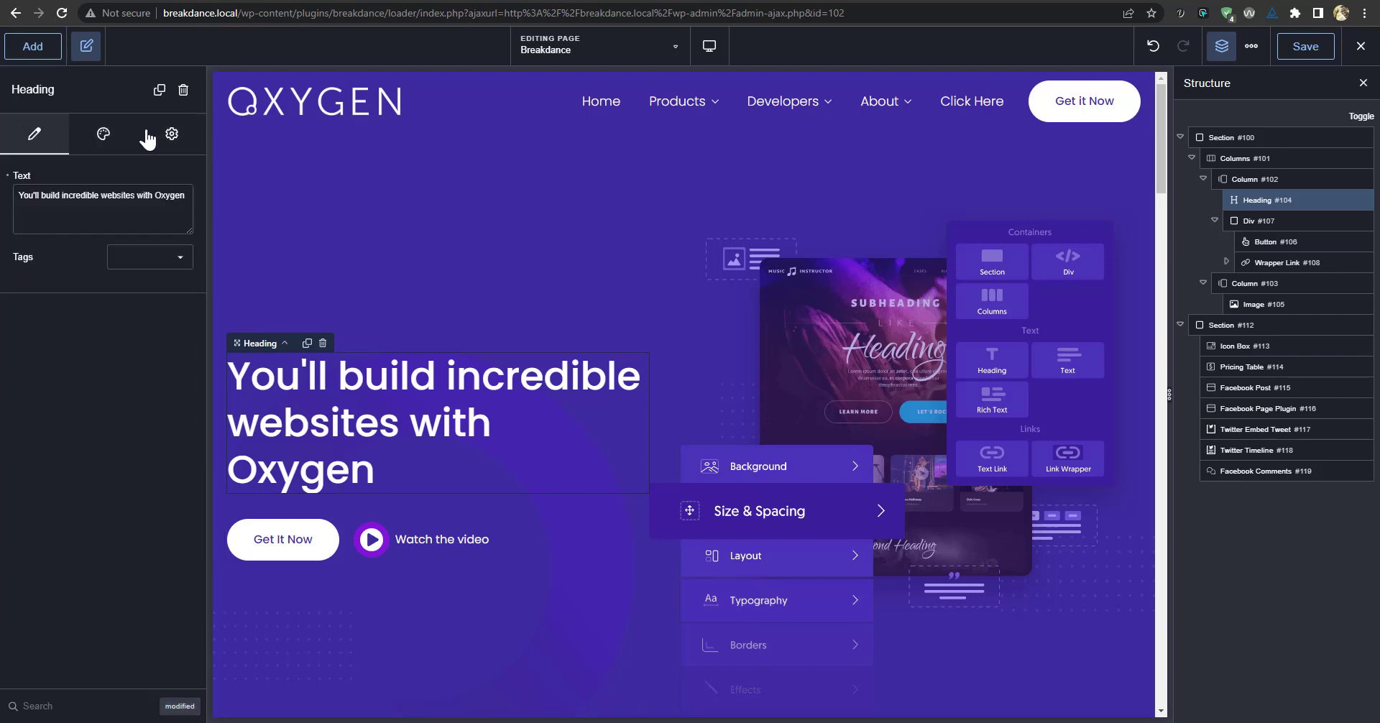
pyautogui.click(173, 135)
pyautogui.click(166, 246)
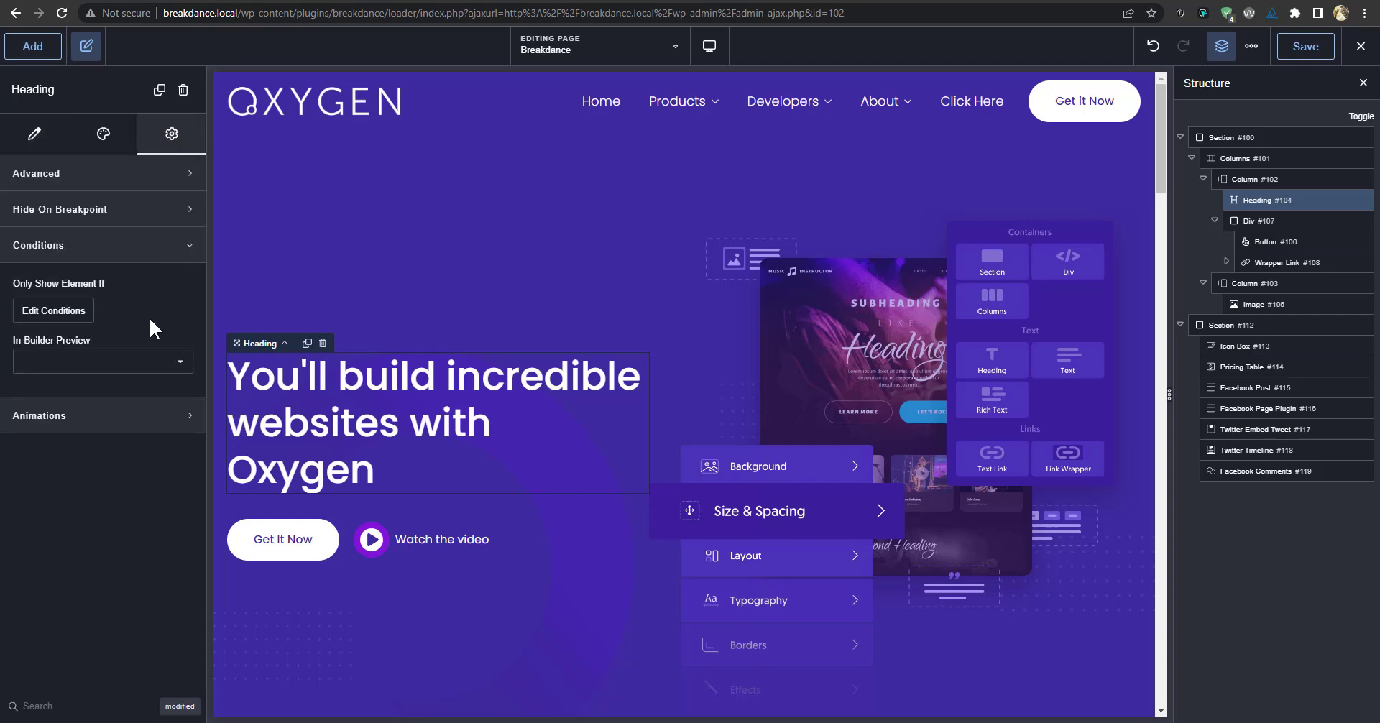
pyautogui.click(140, 217)
pyautogui.click(176, 707)
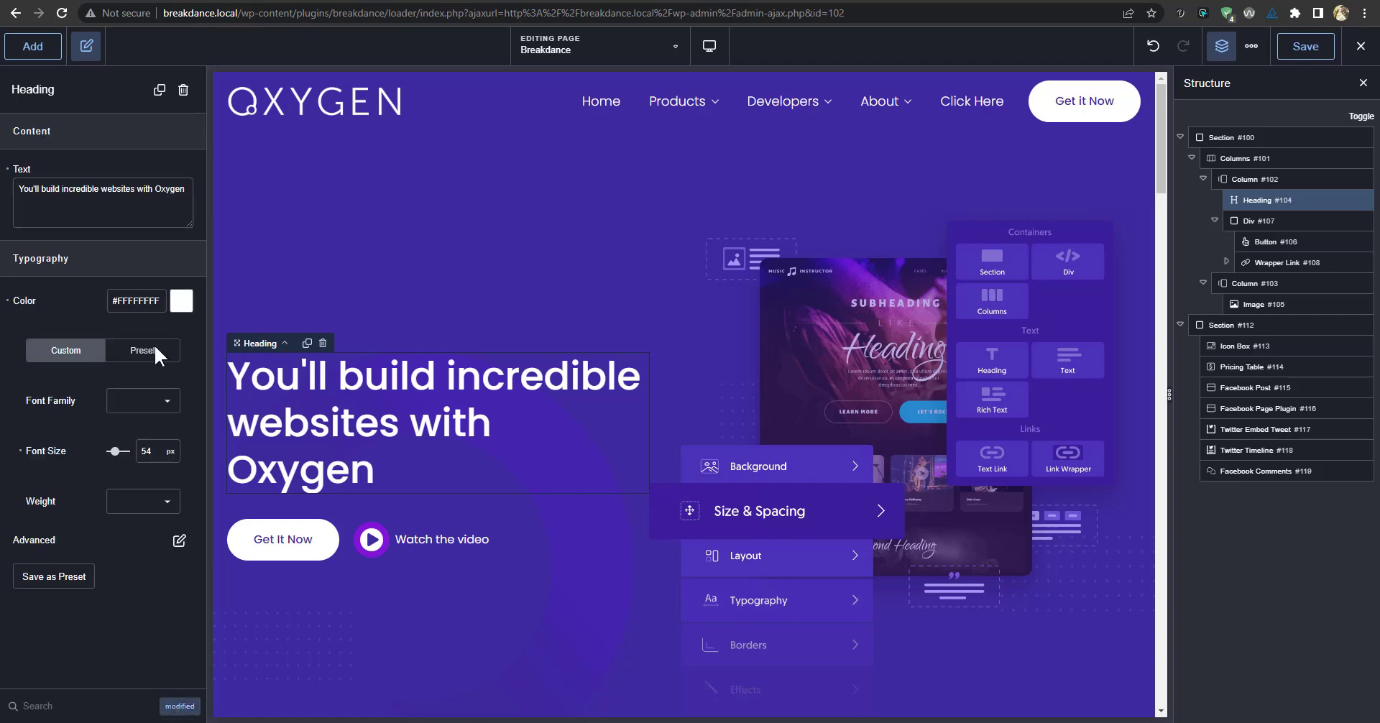